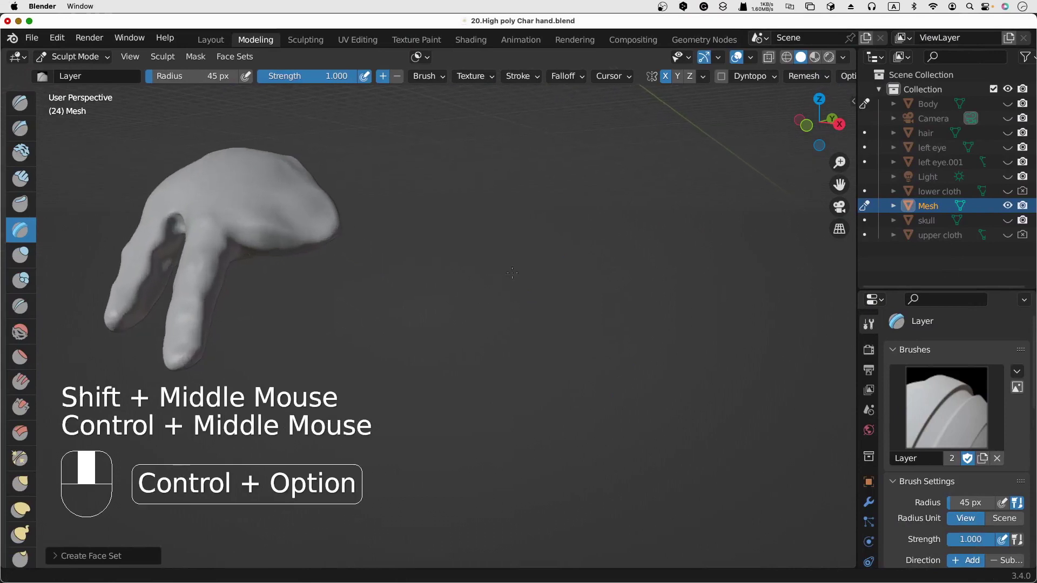
Sketch thin tendon lines down the back of the hand using the Draw brush at a 7 px radius
middle_drag(584, 323, 550, 335)
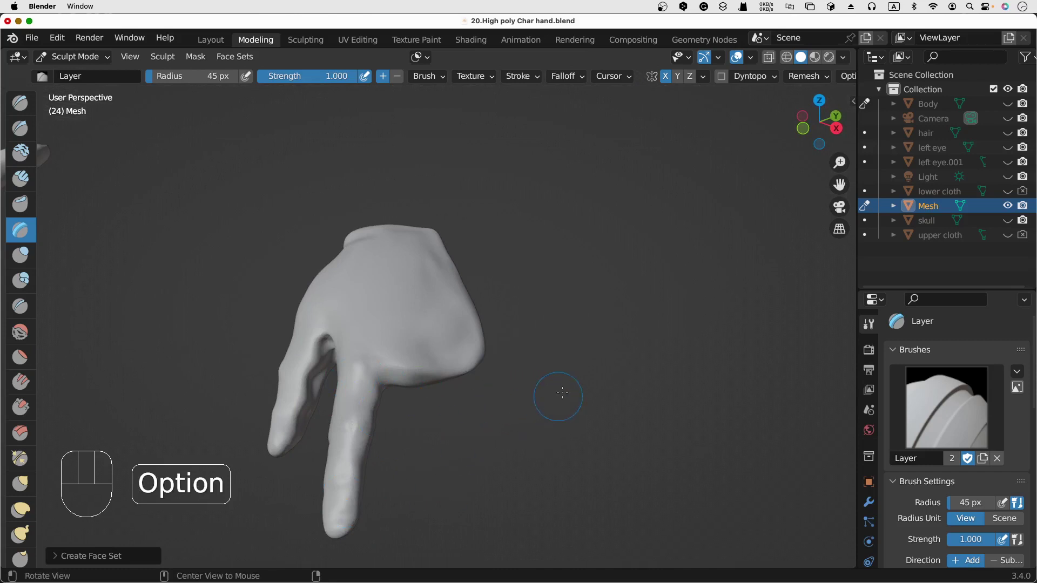
ctrl+middle_drag(594, 354, 605, 373)
shift+middle_drag(605, 373, 624, 325)
shift+middle_drag(649, 268, 620, 346)
mouse_move(622, 341)
middle_down()
mouse_move(625, 331)
mouse_move(629, 357)
mouse_move(608, 350)
middle_up()
click(20, 103)
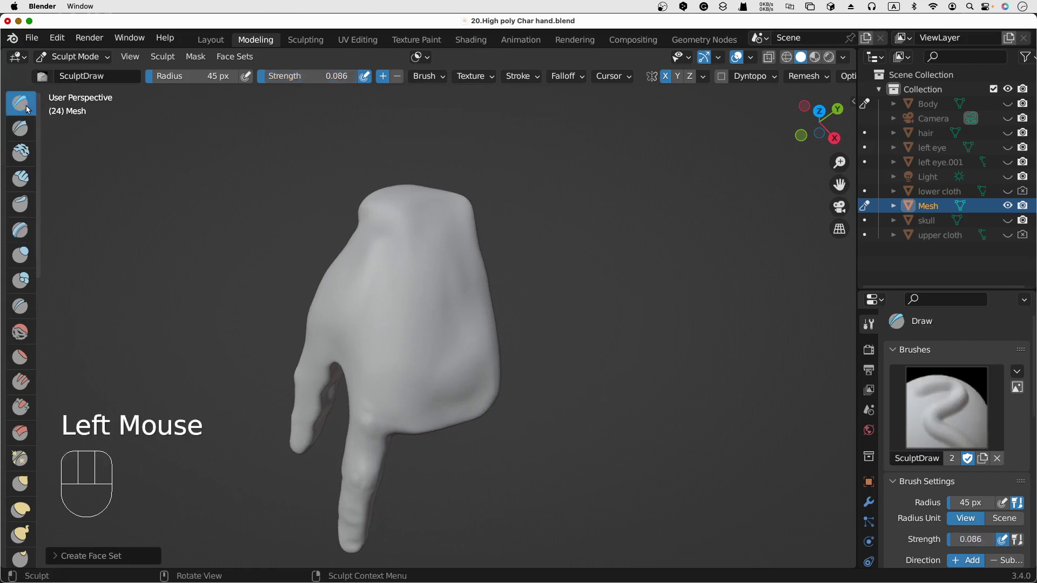
key(f)
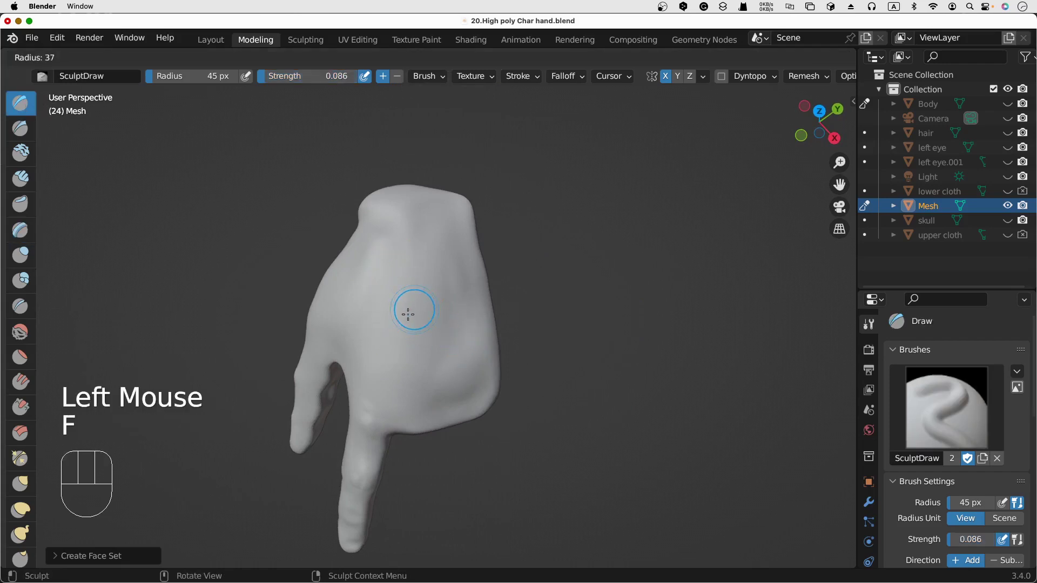
click(393, 336)
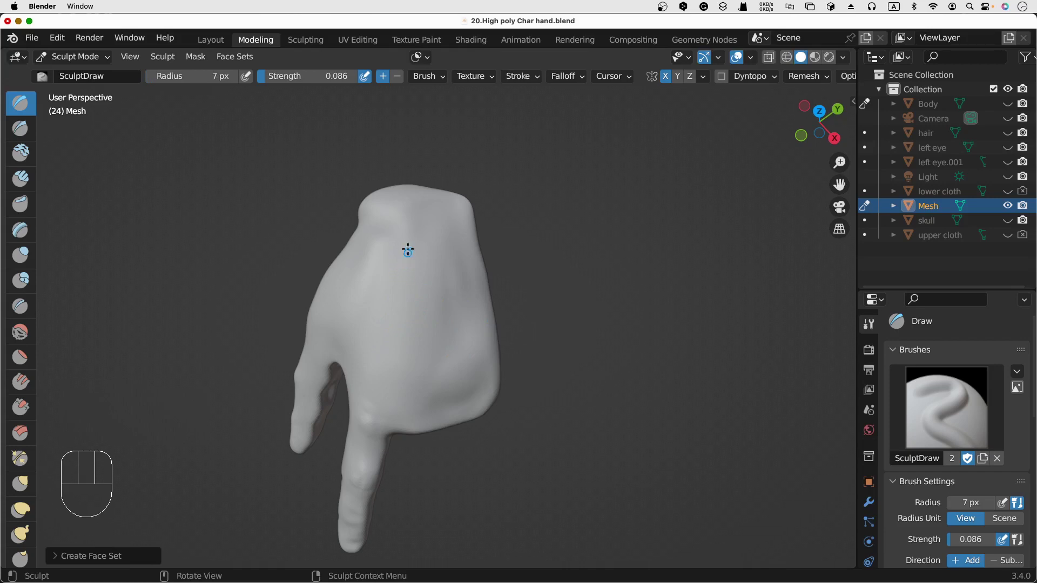
mouse_move(408, 250)
mouse_down()
mouse_move(404, 318)
mouse_move(392, 339)
mouse_up()
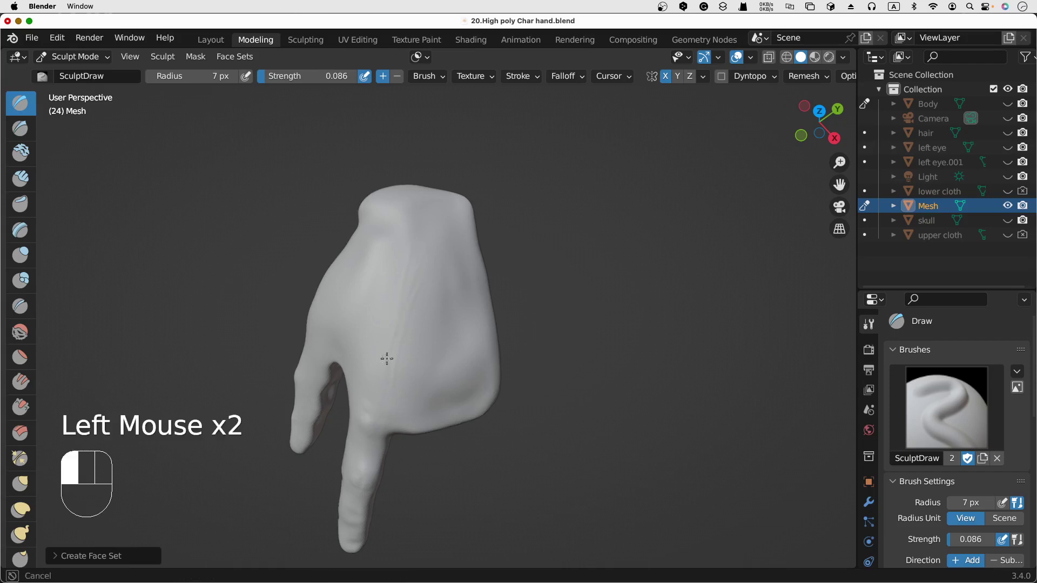
drag(377, 378, 407, 266)
drag(386, 365, 385, 370)
mouse_move(416, 287)
mouse_down()
mouse_move(407, 304)
mouse_move(419, 320)
mouse_up()
Set the Draw brush to strength 0.166 and radius 15 px, and build up the tendon ridge leading to the index finger
key(shift+f)
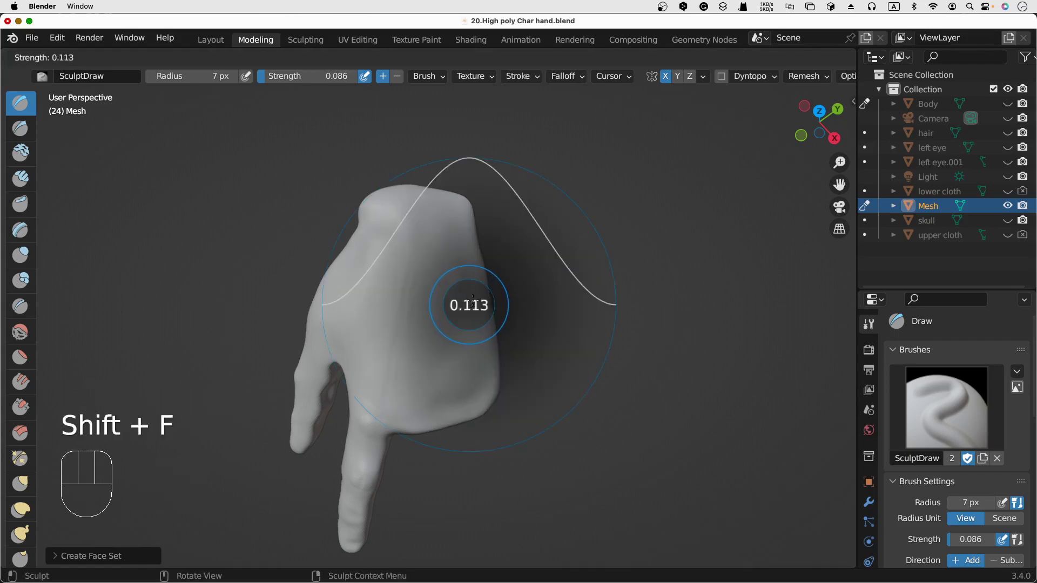
click(470, 296)
key(f)
click(473, 292)
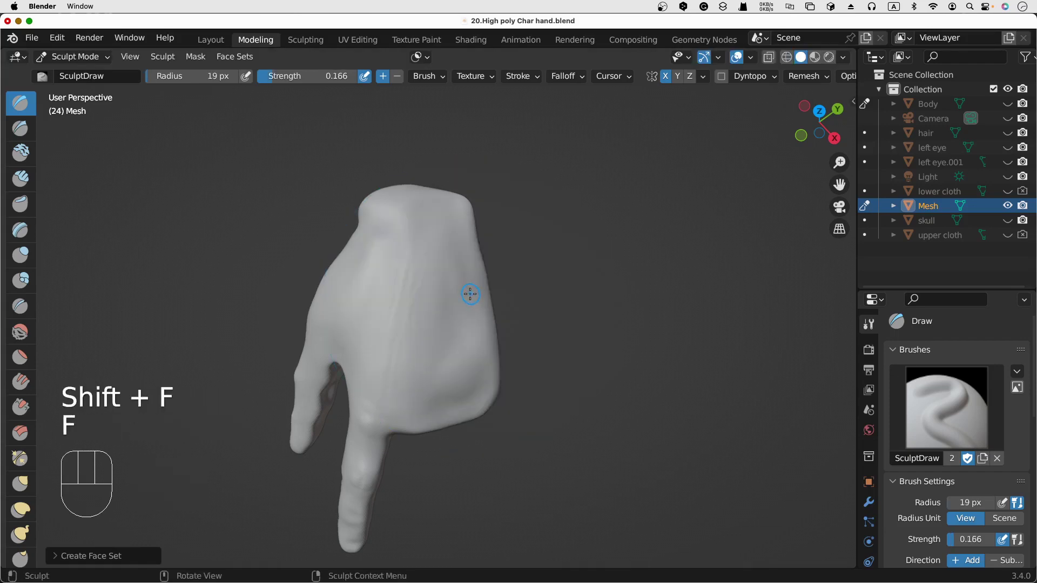
key(f)
click(448, 284)
mouse_move(406, 259)
mouse_down()
mouse_move(387, 339)
mouse_move(395, 271)
mouse_up()
drag(386, 341, 384, 352)
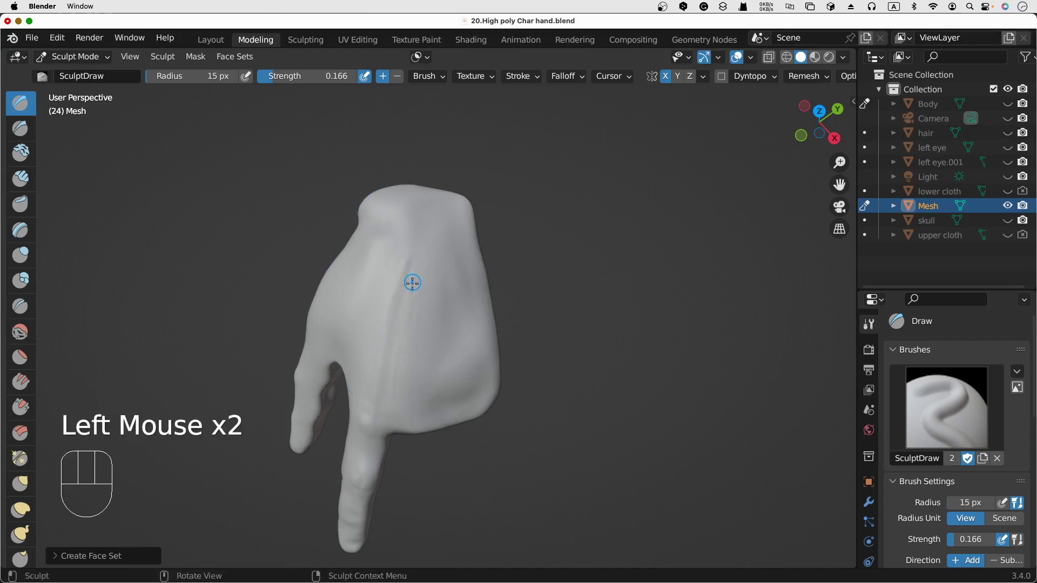
Draw more parallel tendon ridges across the back of the hand and add short strokes around the wrist
drag(412, 283, 414, 289)
drag(403, 331, 428, 306)
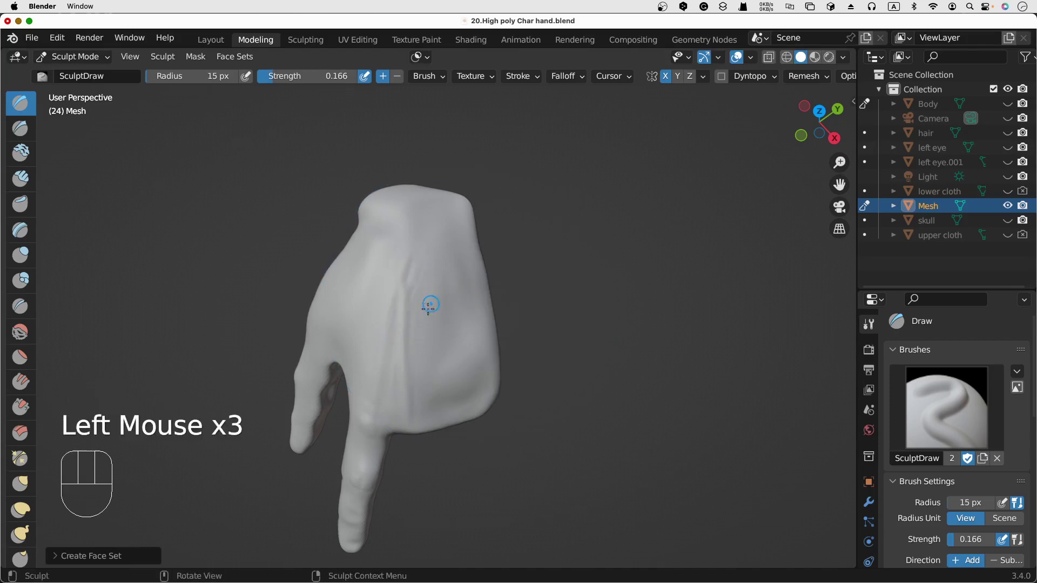
drag(425, 264, 431, 404)
mouse_move(428, 294)
mouse_down()
mouse_move(439, 294)
mouse_move(459, 333)
mouse_up()
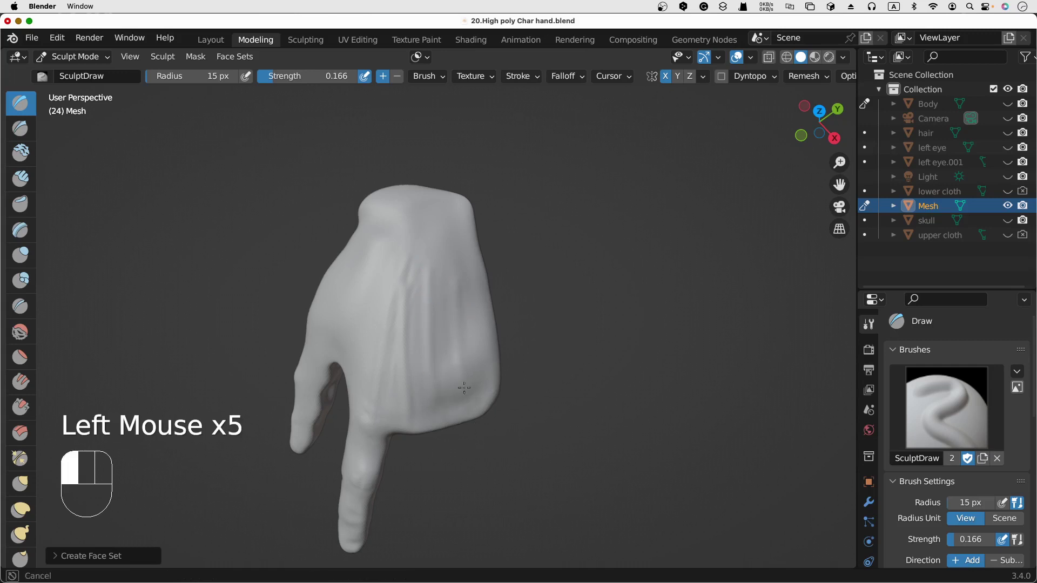
drag(449, 373, 448, 360)
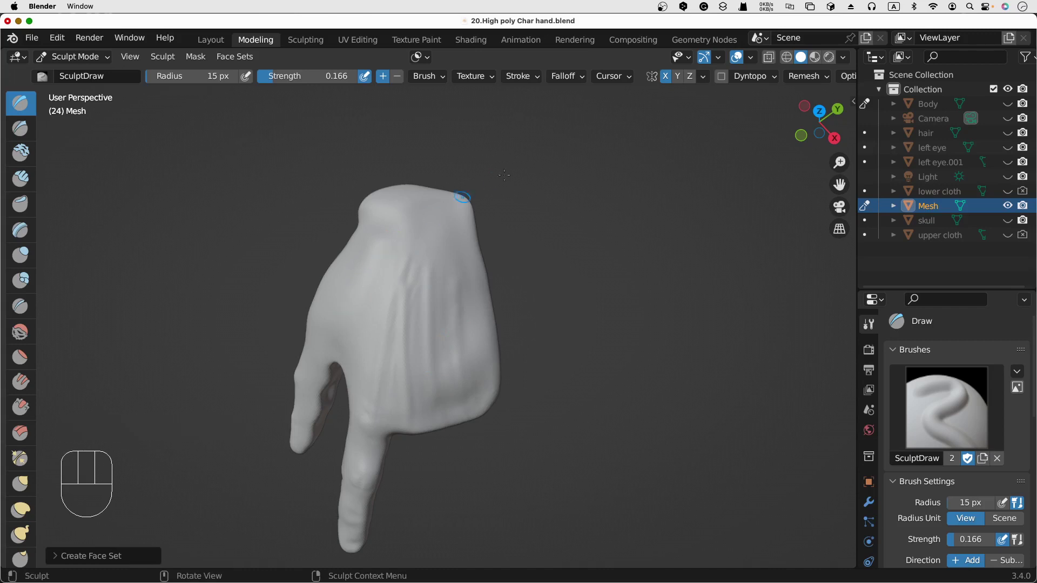
mouse_move(375, 214)
mouse_down()
mouse_move(375, 225)
mouse_move(393, 203)
mouse_move(371, 212)
mouse_move(400, 191)
mouse_up()
drag(377, 231, 370, 248)
mouse_move(478, 241)
mouse_down()
mouse_move(483, 248)
mouse_move(451, 258)
mouse_up()
Draw strokes along the front of the index finger, from its base knuckle towards the fingertip
scroll(481, 246, right, 5)
scroll(451, 257, left, 5)
scroll(456, 213, left, 5)
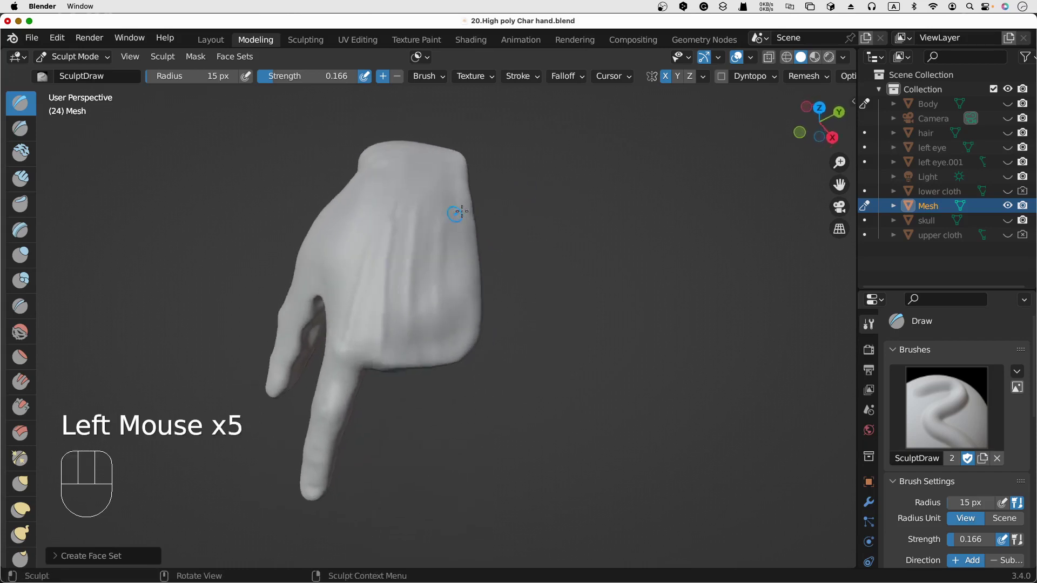
scroll(490, 213, left, 5)
scroll(365, 185, down, 4)
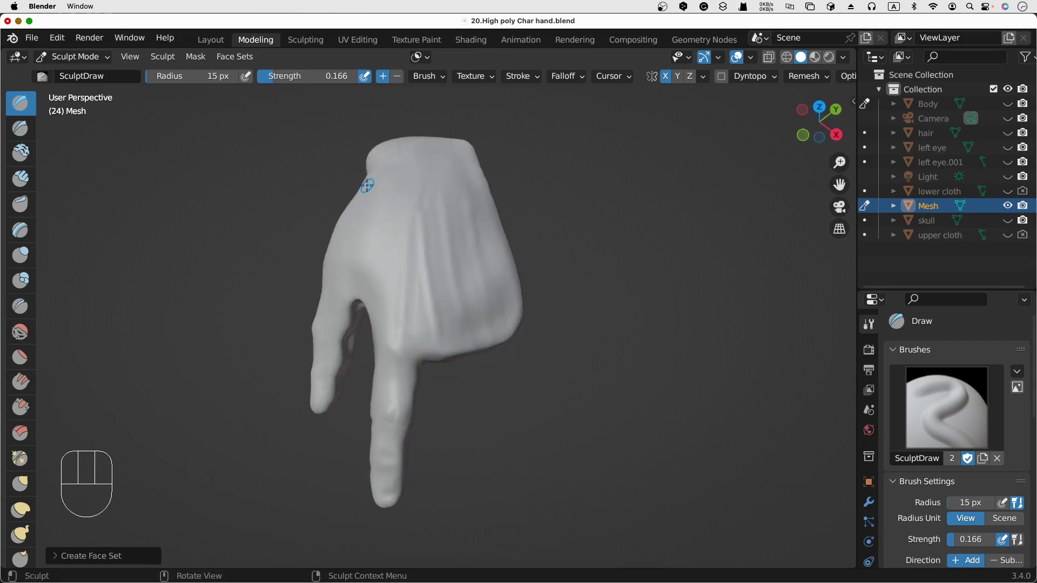
scroll(367, 185, down, 4)
drag(412, 343, 411, 384)
drag(406, 430, 405, 482)
Lengthen and reshape the index finger with the Grab brush at a 260 px radius
scroll(399, 500, down, 5)
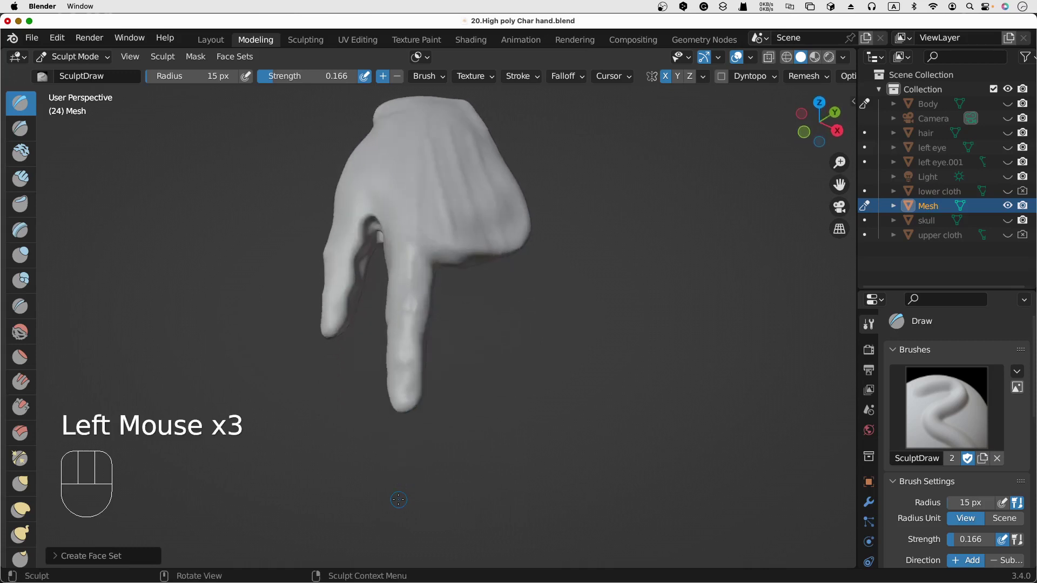
scroll(399, 500, left, 5)
scroll(399, 500, up, 4)
scroll(398, 500, right, 5)
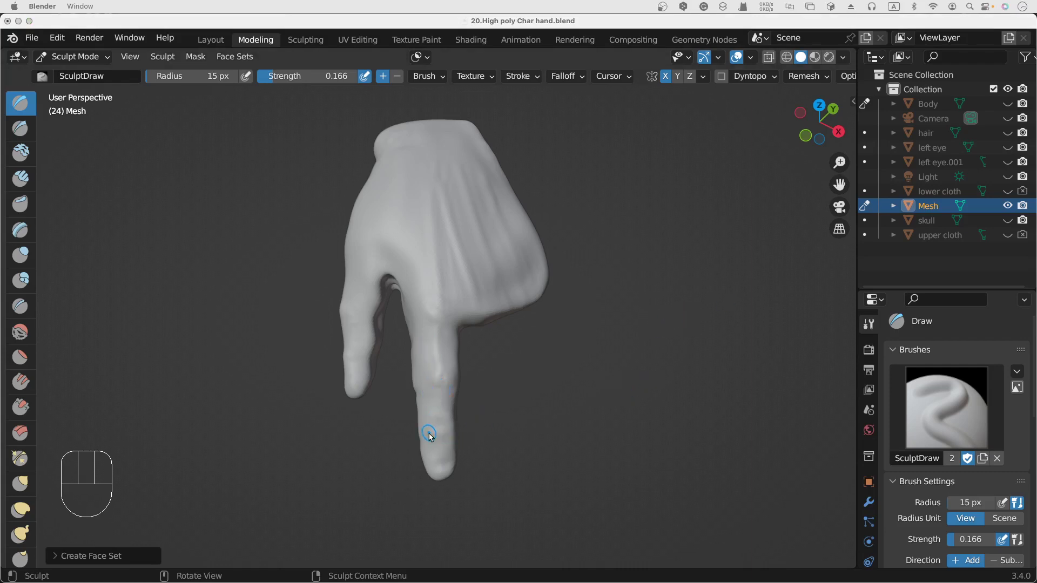
click(23, 509)
click(22, 485)
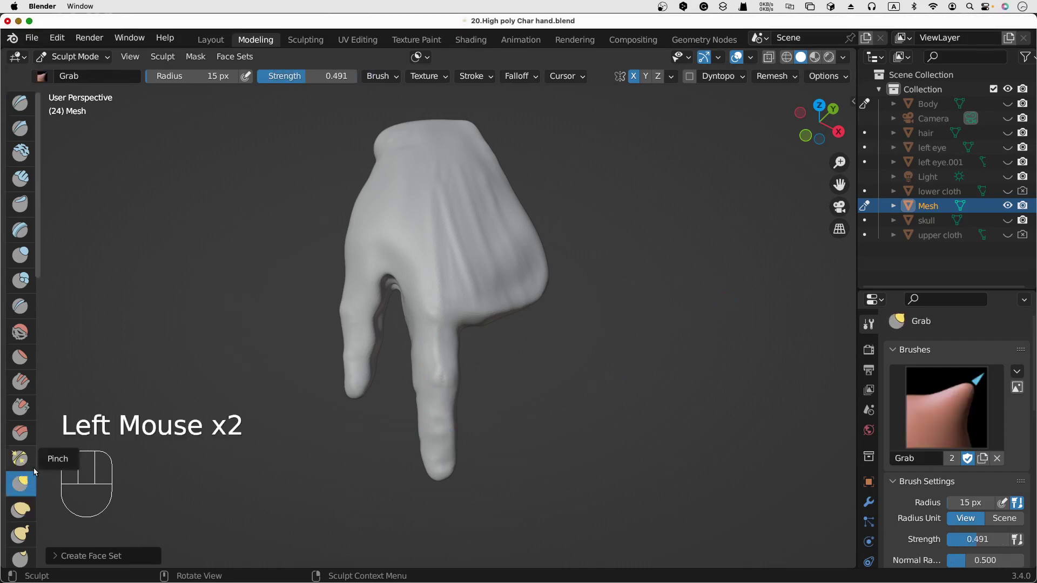
scroll(468, 434, down, 5)
key(f)
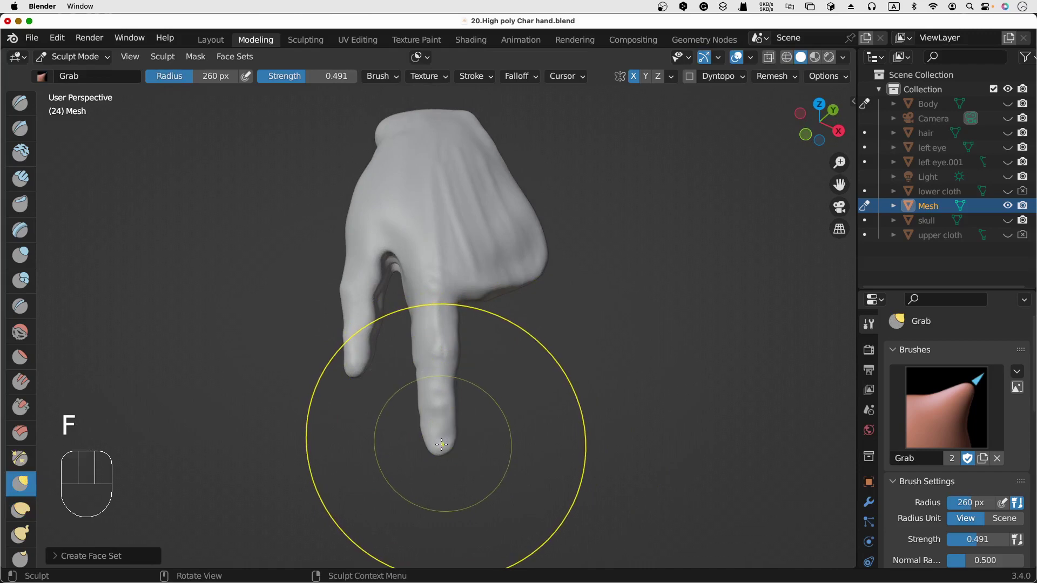
drag(443, 446, 442, 474)
drag(443, 369, 439, 382)
drag(438, 433, 439, 440)
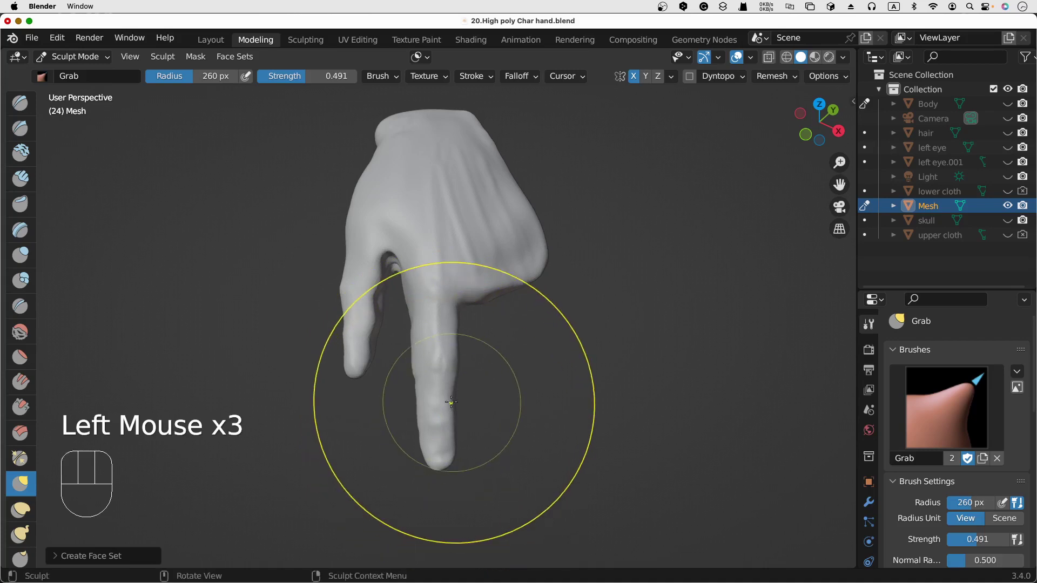
drag(451, 402, 454, 407)
drag(444, 459, 432, 460)
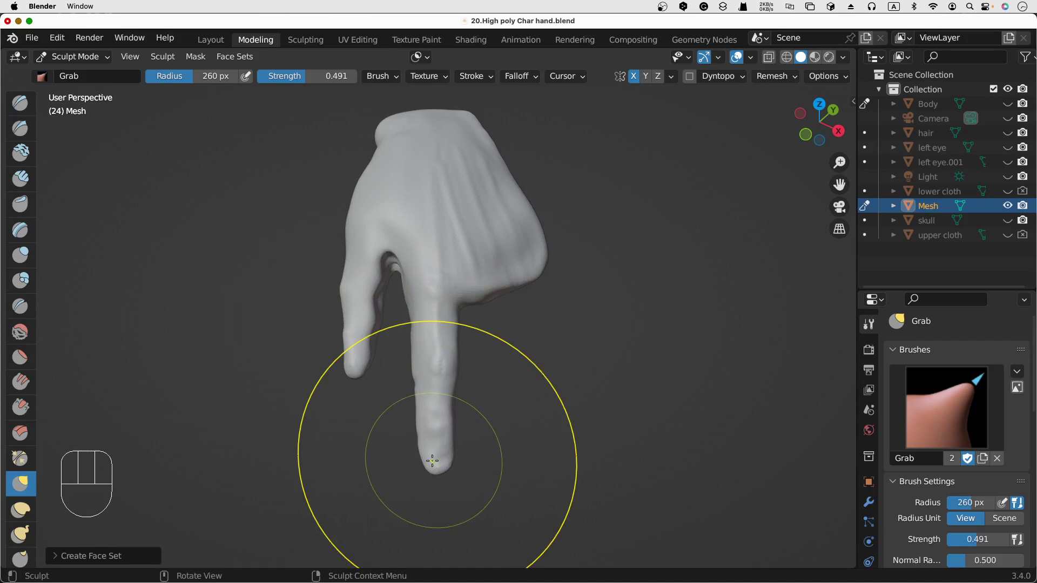
scroll(432, 461, left, 5)
scroll(432, 461, down, 4)
scroll(432, 461, up, 3)
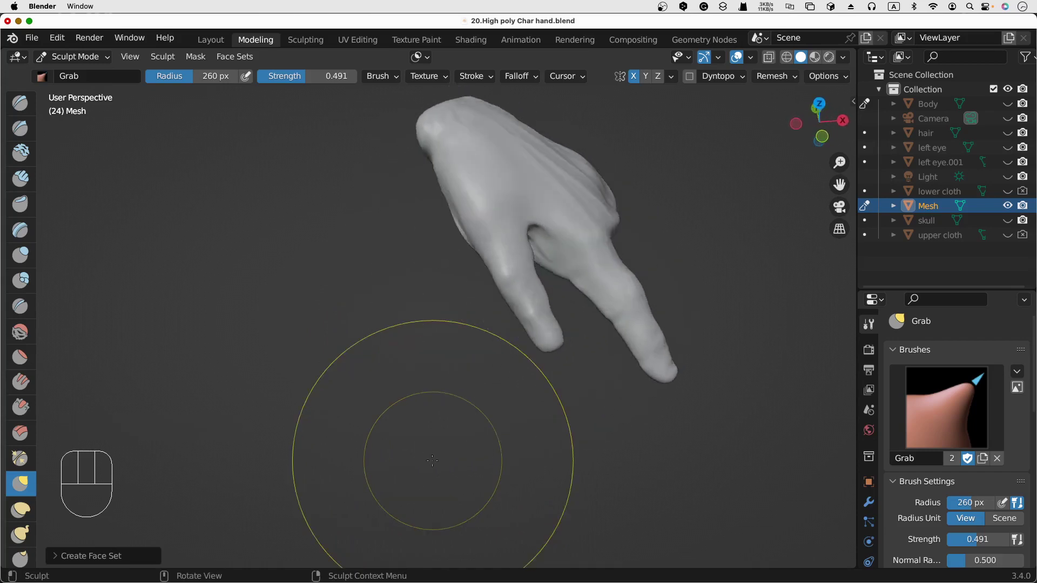
scroll(432, 461, right, 5)
scroll(433, 461, right, 1)
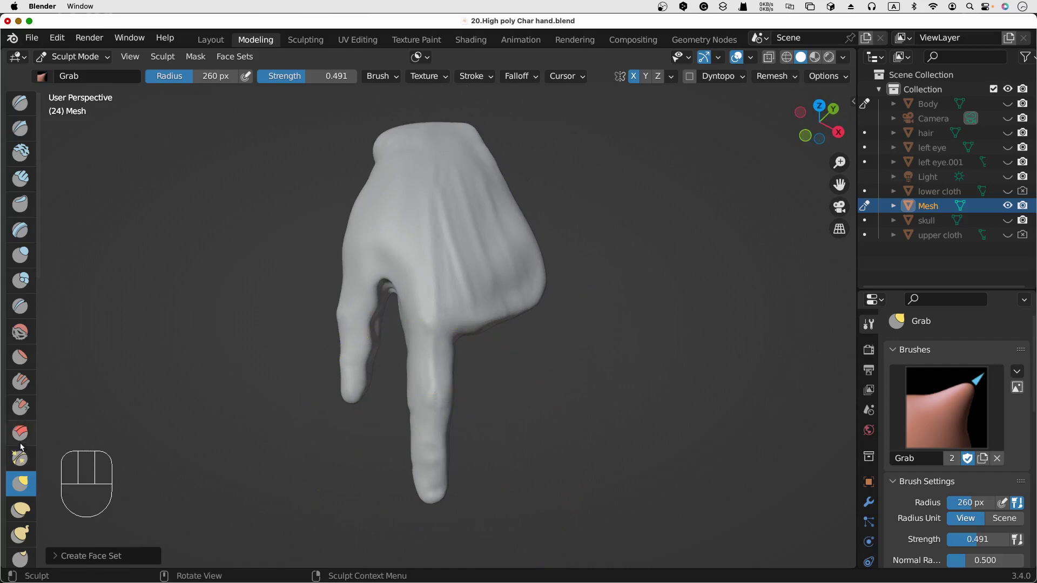
Mask the front of the index finger with the Mask brush, reducing its radius to 78 px
scroll(26, 446, down, 10)
scroll(27, 472, down, 5)
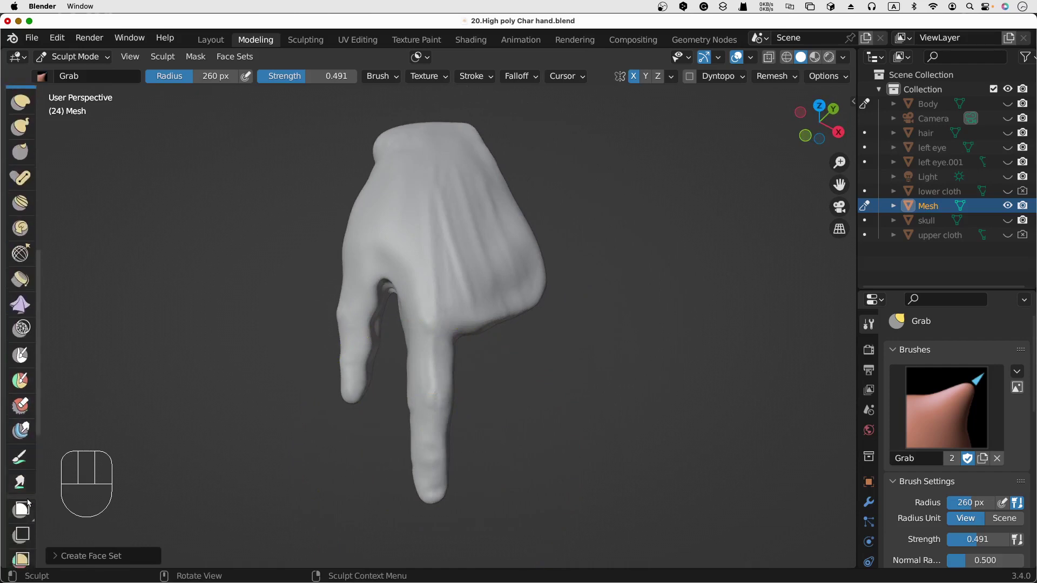
scroll(24, 512, down, 5)
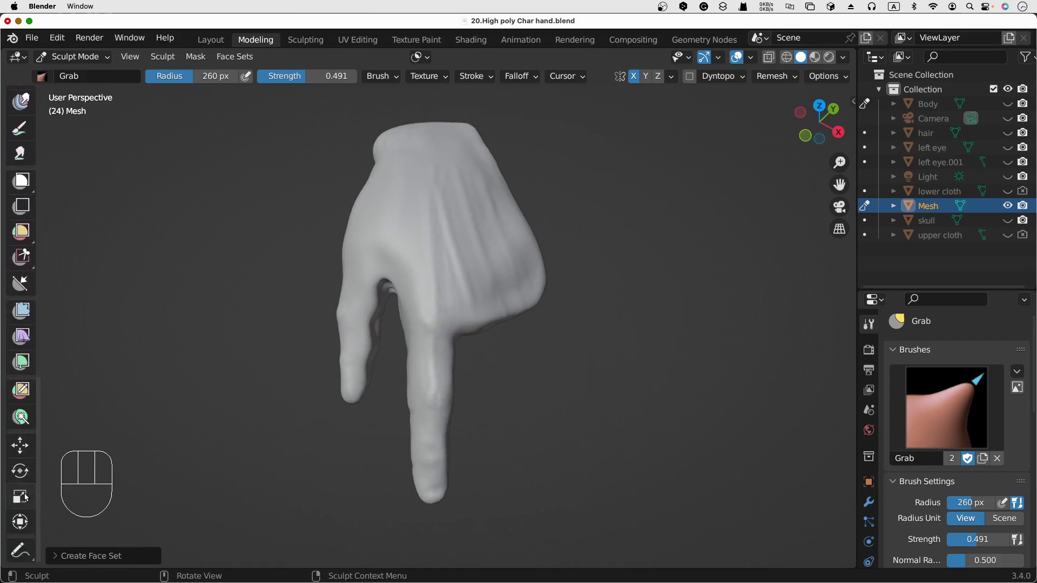
scroll(25, 490, up, 7)
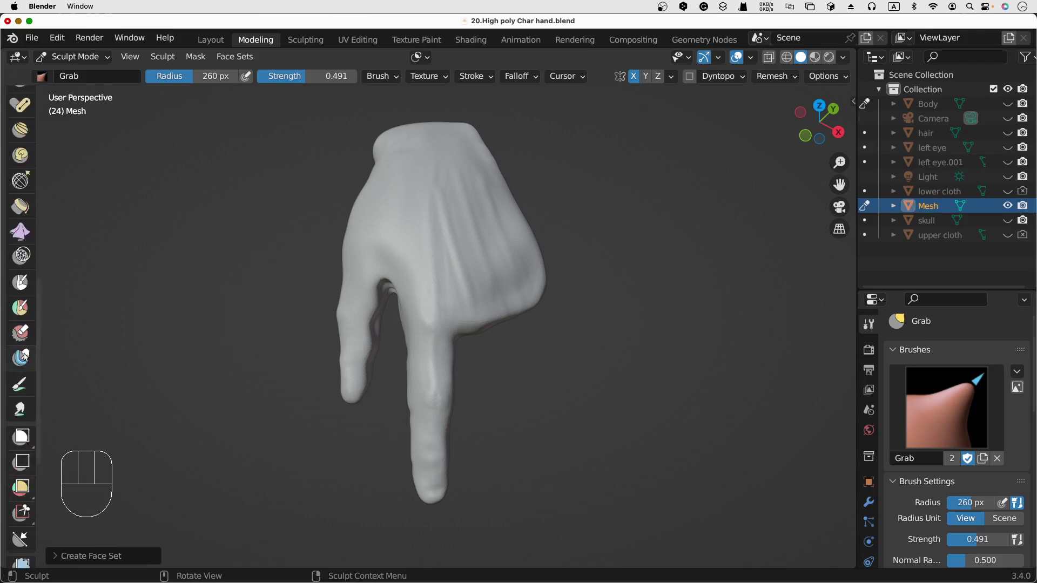
scroll(26, 356, up, 5)
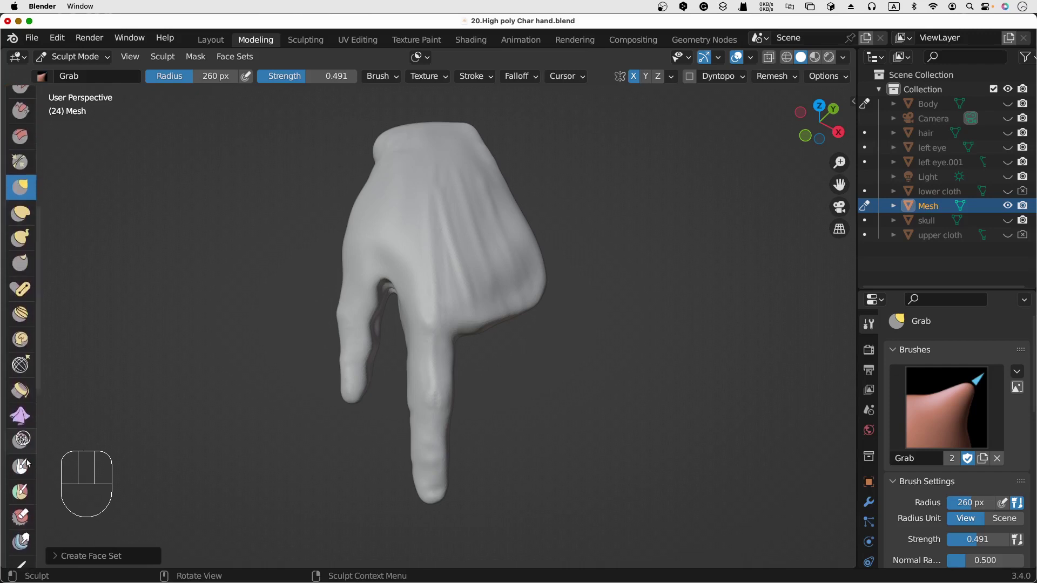
click(22, 466)
key(f)
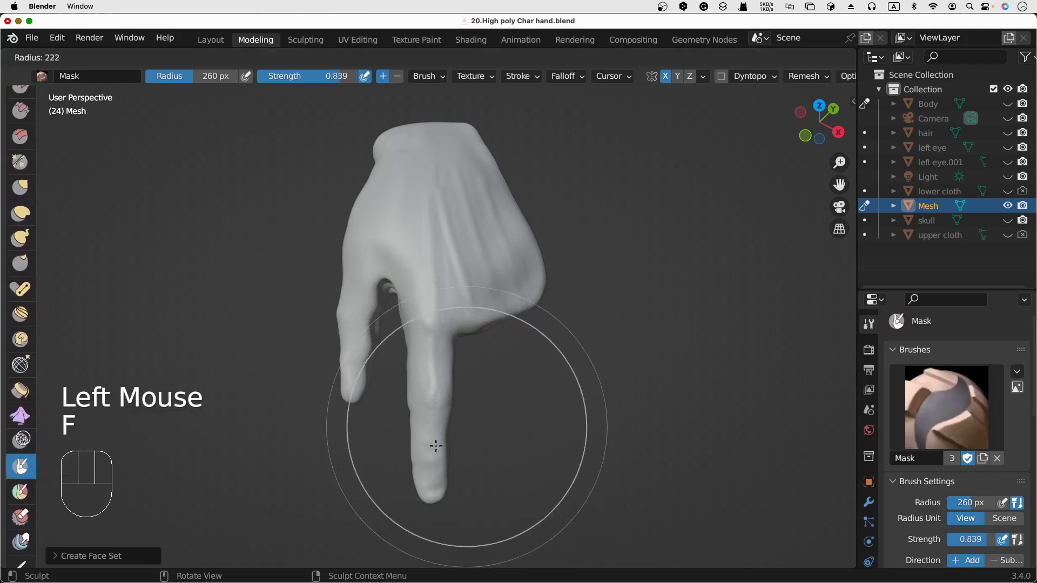
click(390, 479)
mouse_move(443, 410)
mouse_down()
mouse_move(435, 460)
mouse_move(427, 392)
mouse_up()
key(f)
click(419, 406)
mouse_move(426, 391)
mouse_down()
mouse_move(420, 362)
mouse_move(414, 385)
mouse_up()
mouse_move(425, 455)
mouse_down()
mouse_move(435, 471)
mouse_move(452, 468)
mouse_up()
Extend the mask over the palm side of the index finger, covering it from base to tip
scroll(453, 468, down, 8)
scroll(453, 468, down, 8)
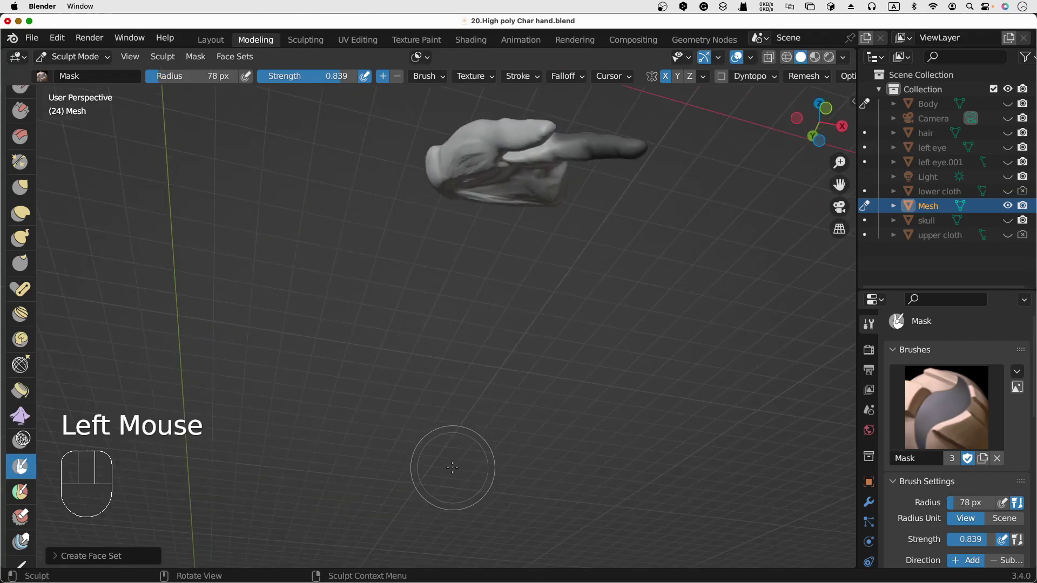
mouse_move(665, 279)
shift+middle_down()
mouse_move(582, 358)
mouse_move(741, 326)
shift+middle_up()
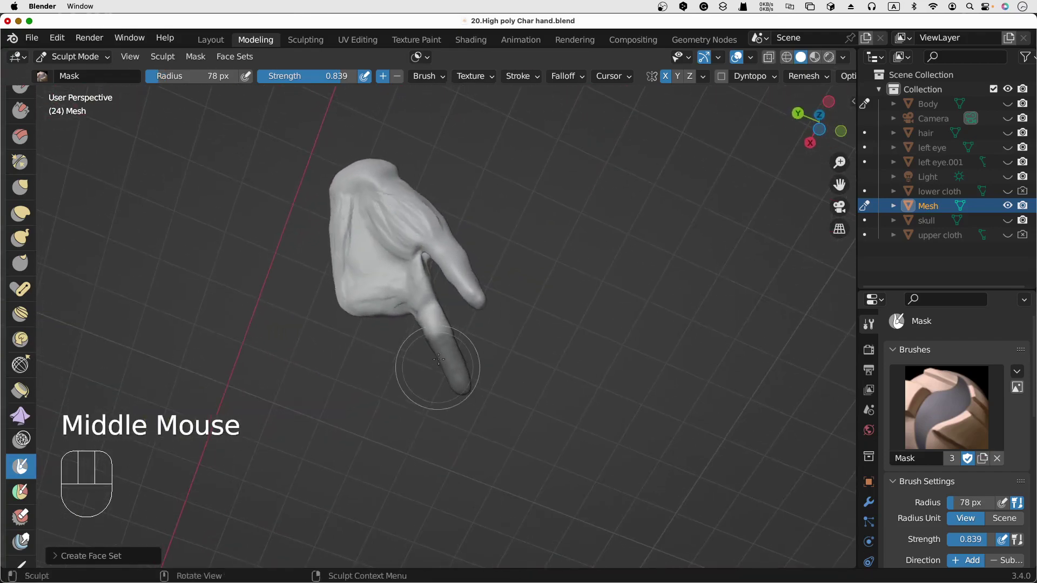
click(438, 356)
mouse_move(439, 355)
mouse_down()
mouse_move(426, 330)
mouse_move(427, 421)
mouse_up()
scroll(436, 346, left, 6)
scroll(427, 421, right, 10)
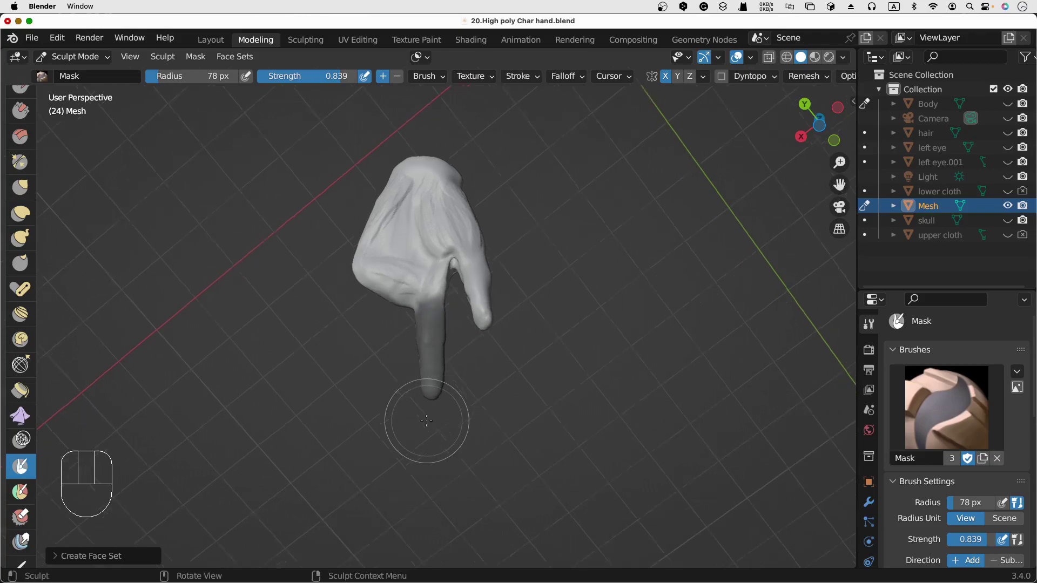
scroll(427, 421, right, 10)
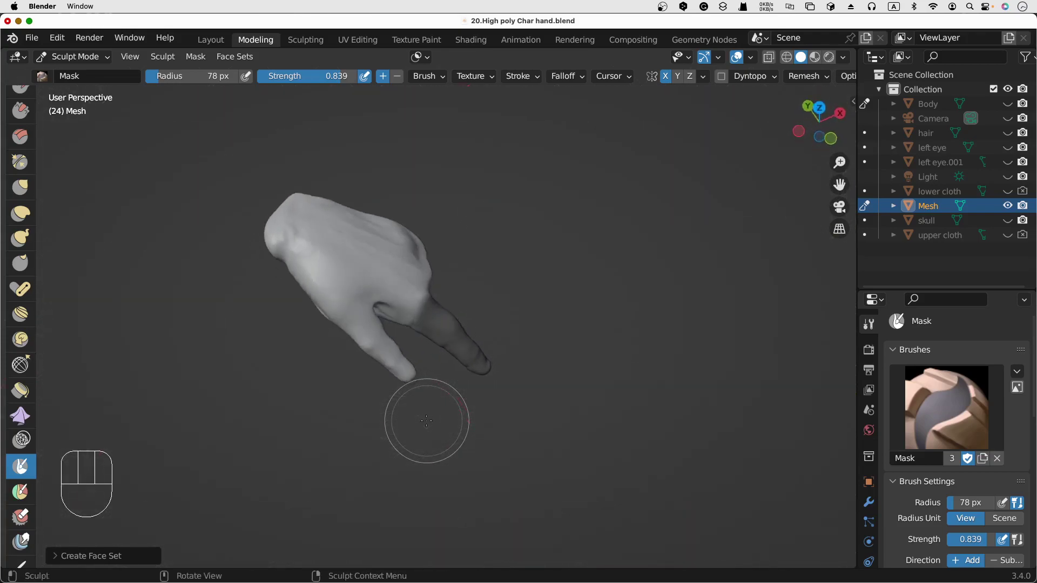
scroll(427, 420, left, 4)
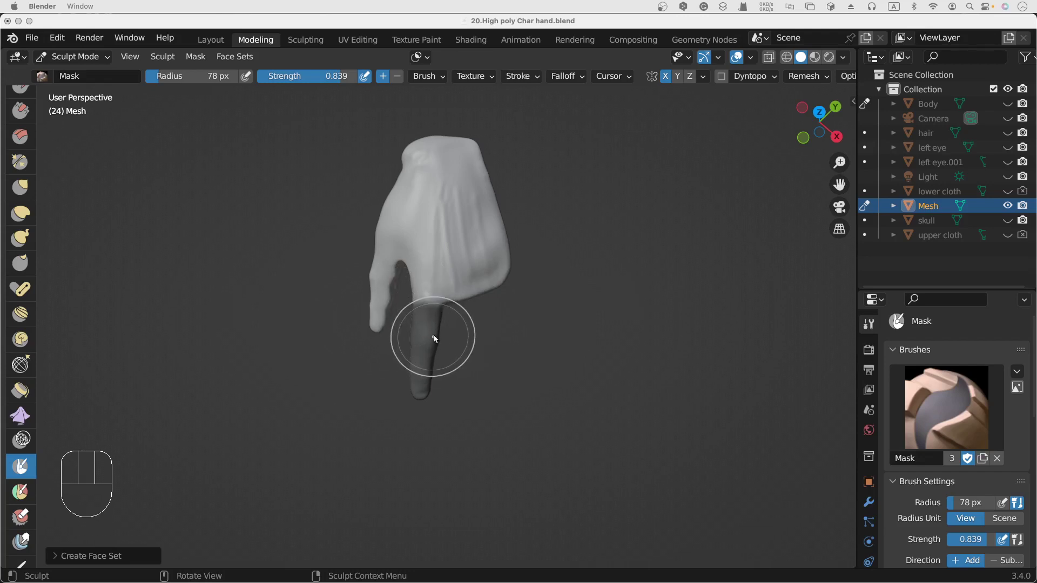
Fill in the mask around the base of the index finger using a smaller 39 px Mask brush
click(453, 347)
key(f)
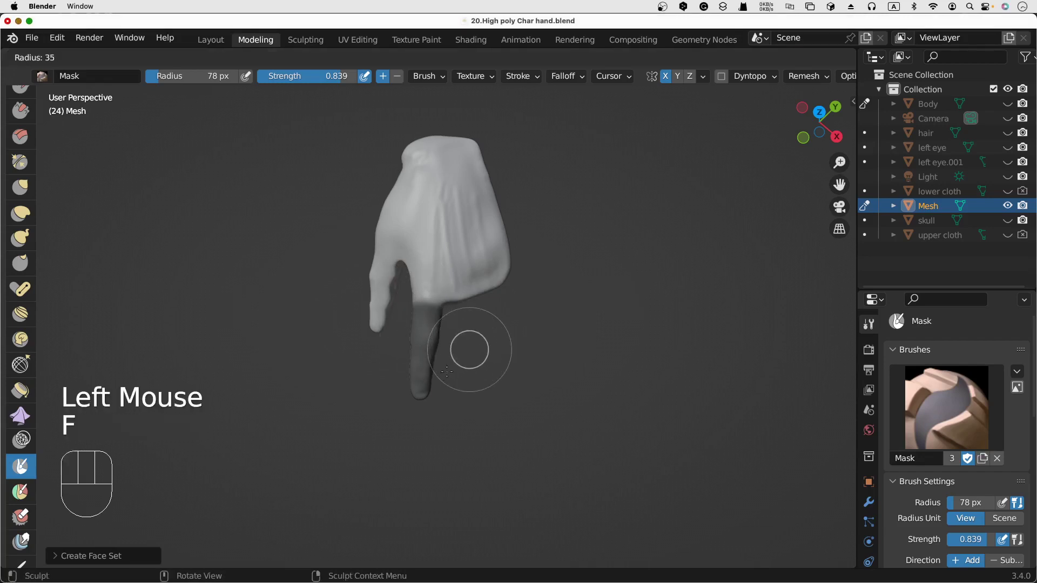
click(448, 372)
mouse_move(430, 316)
mouse_down()
mouse_move(439, 306)
mouse_move(421, 304)
mouse_move(421, 328)
mouse_move(432, 326)
mouse_up()
scroll(450, 301, down, 10)
scroll(451, 301, up, 6)
scroll(420, 308, down, 8)
scroll(422, 320, up, 8)
scroll(424, 327, up, 8)
scroll(433, 324, down, 10)
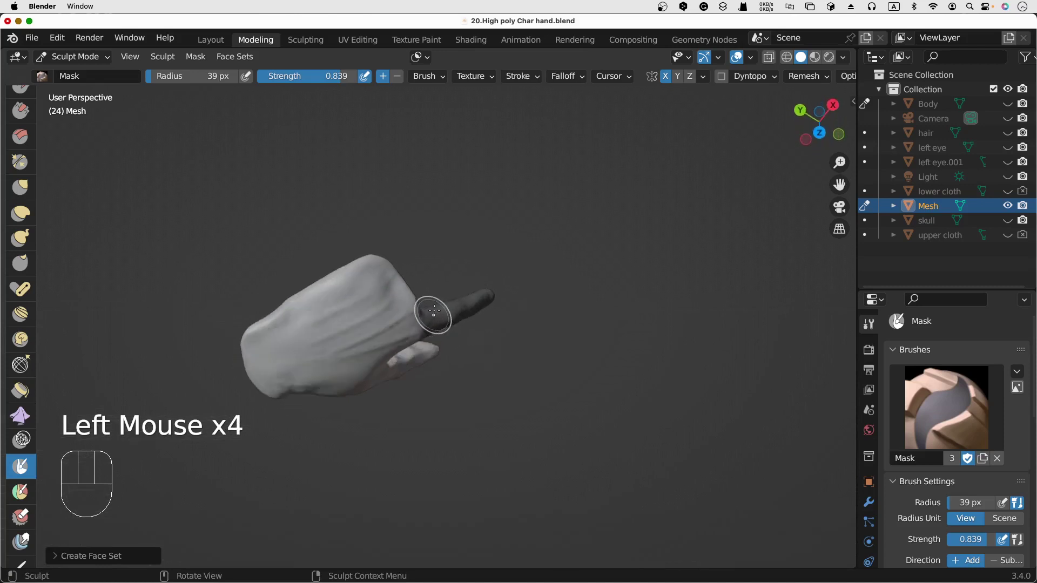
scroll(438, 296, right, 10)
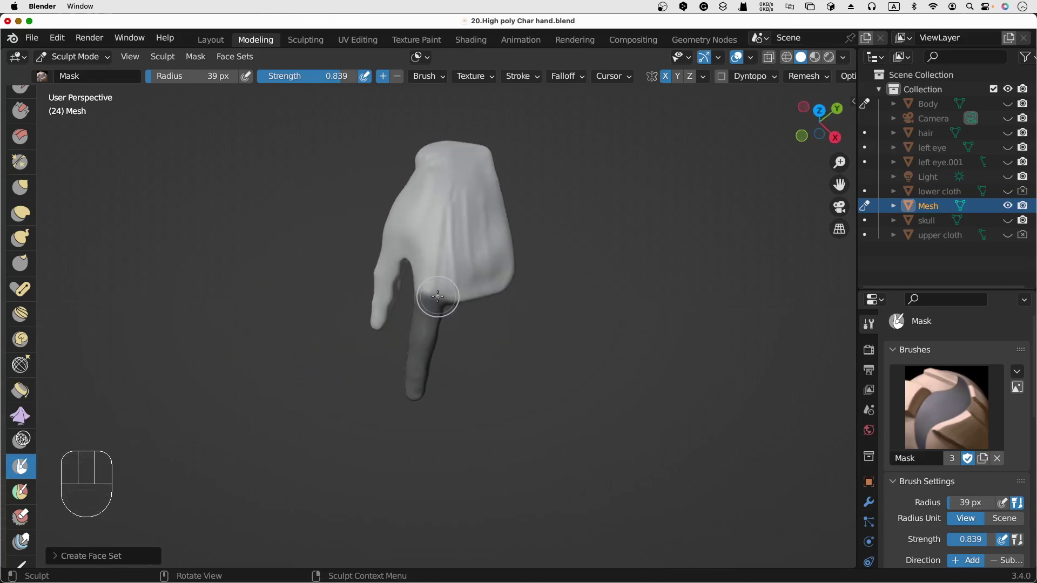
scroll(438, 296, left, 5)
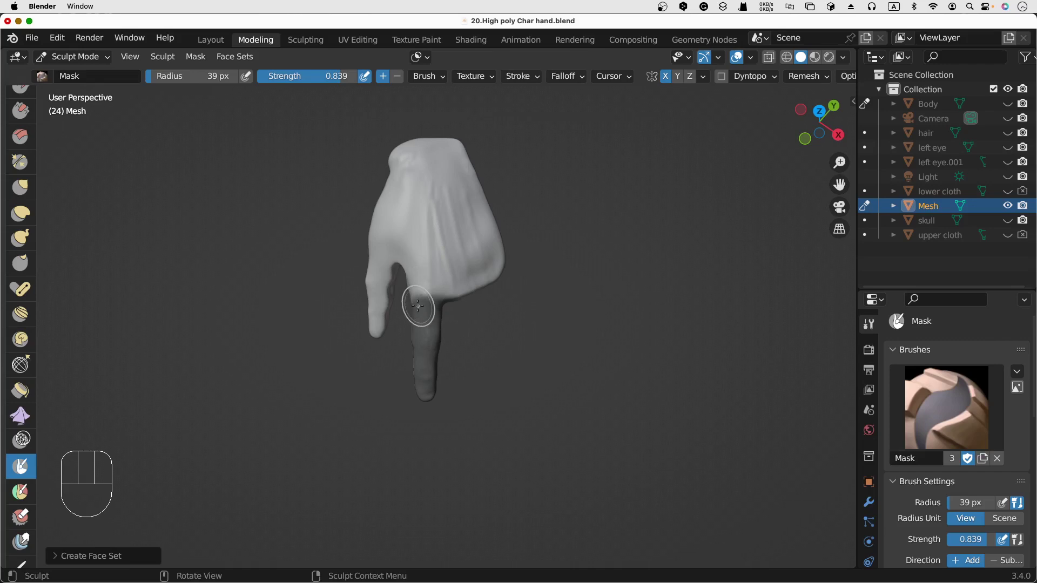
Invert the mask and extract the masked hand without the index finger as a new mesh, with Extract as Solid disabled
key(n)
key(n)
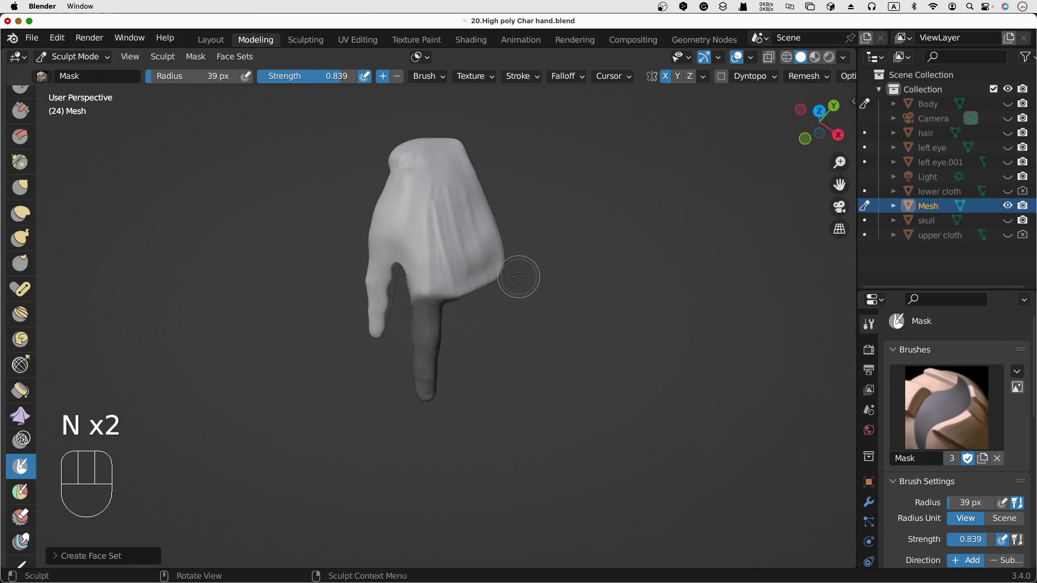
key(ctrl+i)
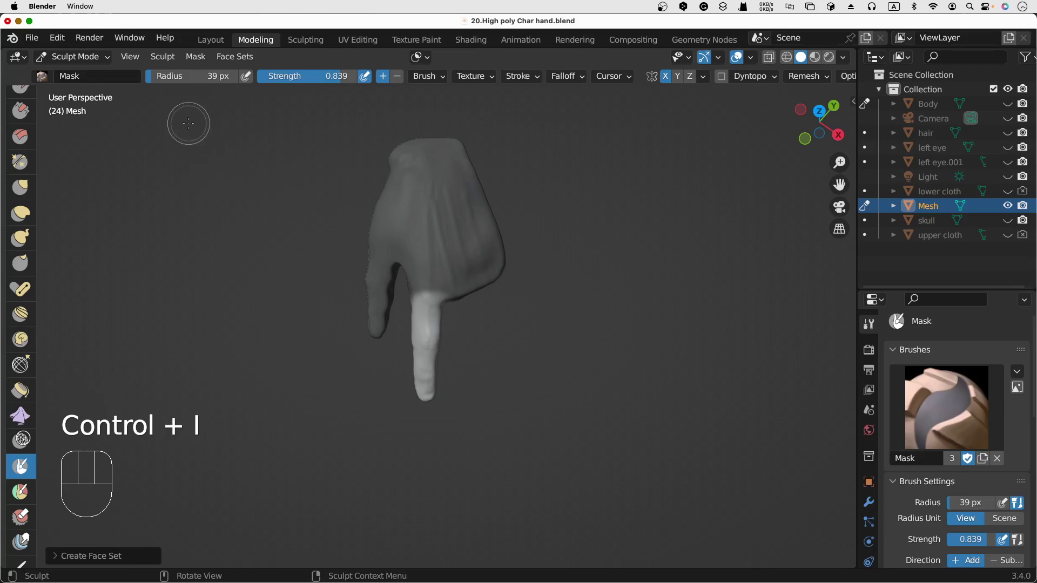
click(191, 59)
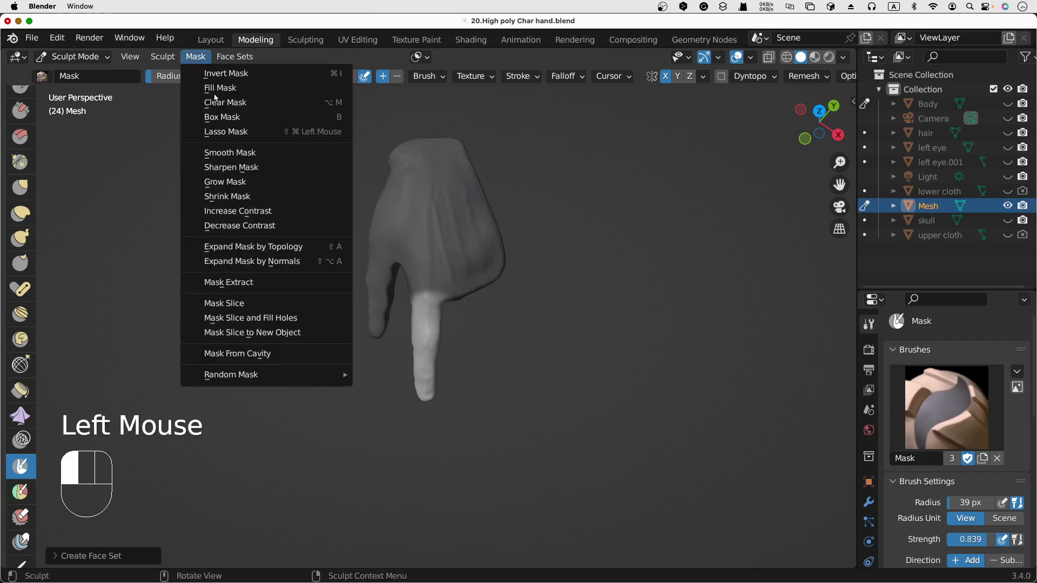
click(290, 282)
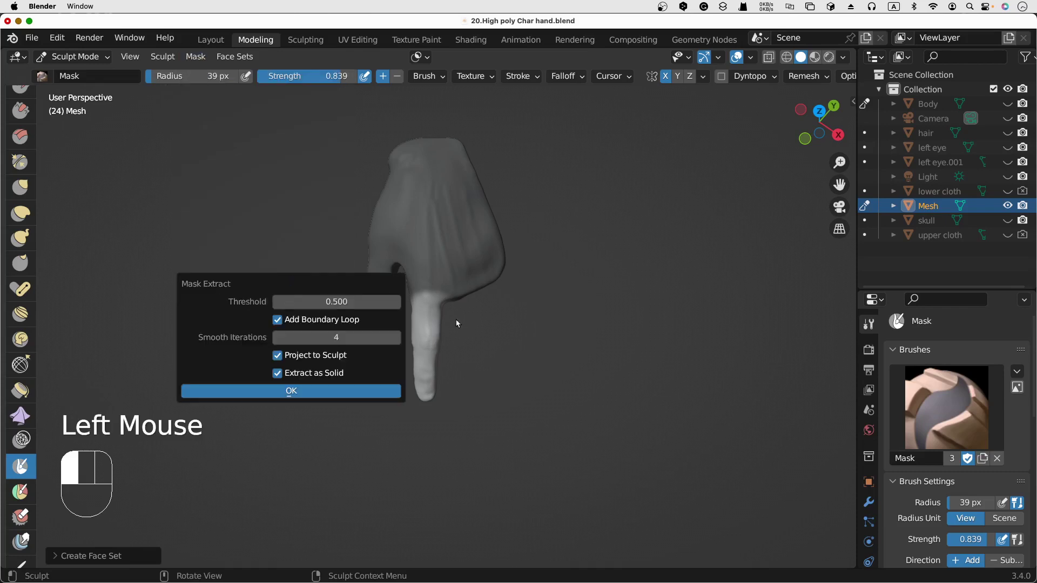
click(279, 376)
key(Return)
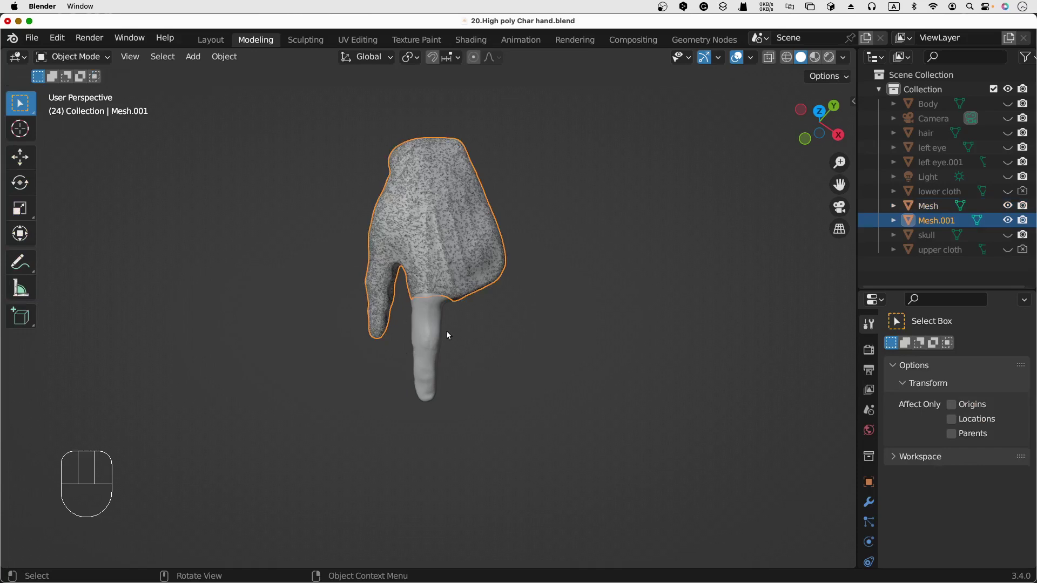
Try to undo the mask extraction of the hand
scroll(448, 336, down, 5)
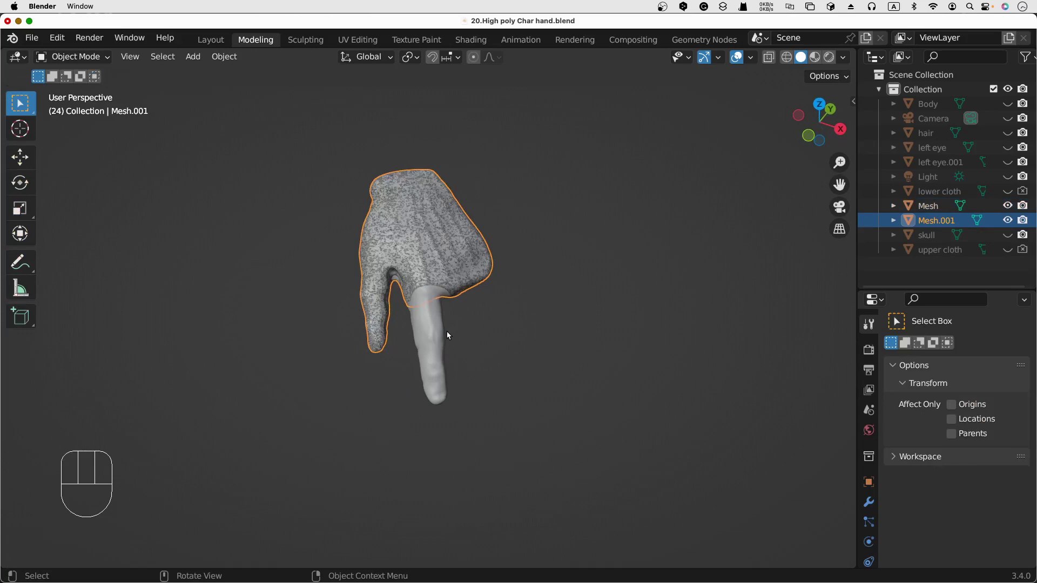
key(super+z)
key(super+z)
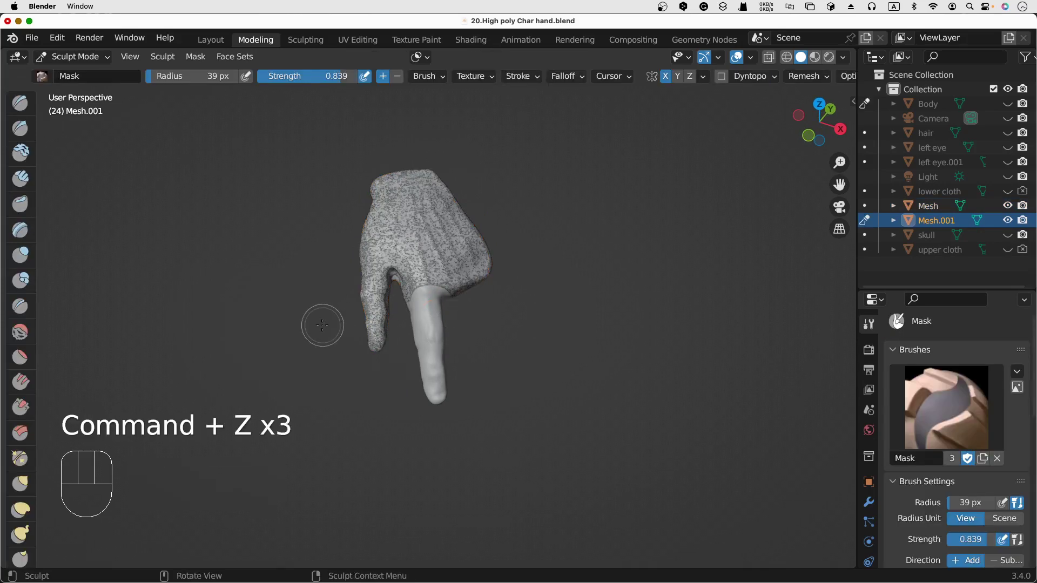
click(322, 325)
key(super+z)
key(super+z)
key(super+z)
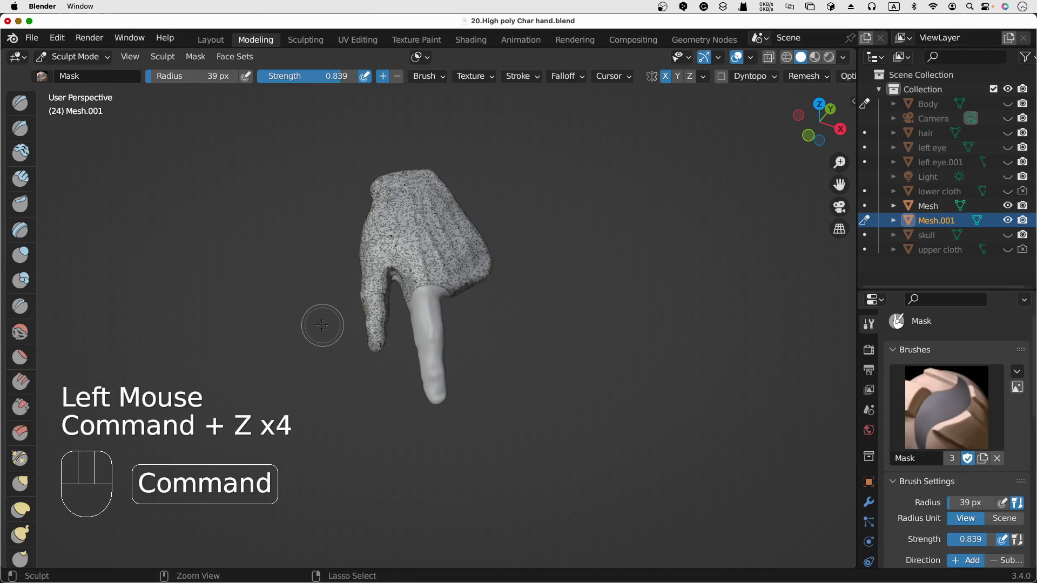
key(super+z)
key(super+z)
key(super+z)
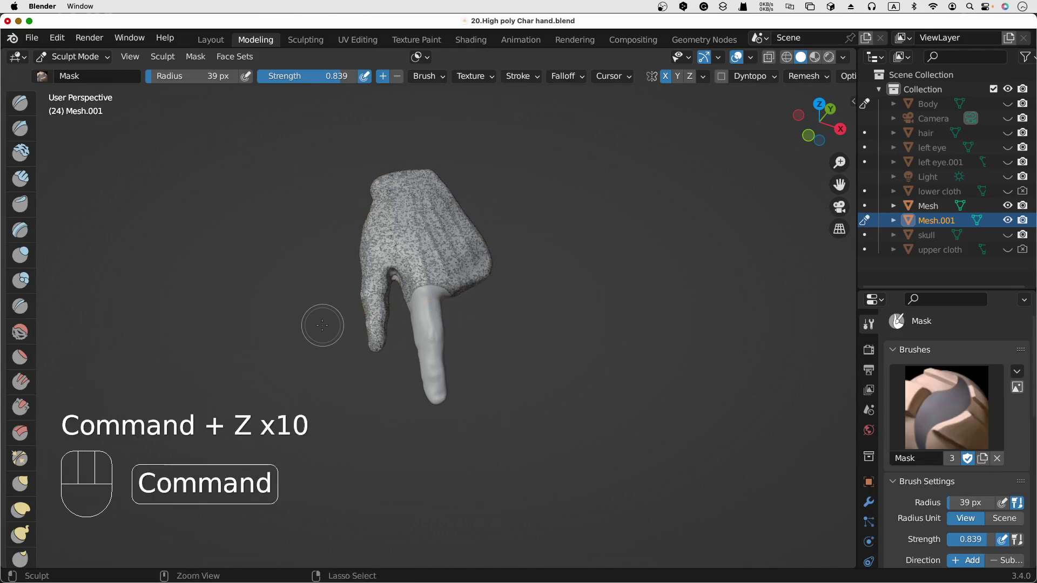
key(super+z)
key(super+z)
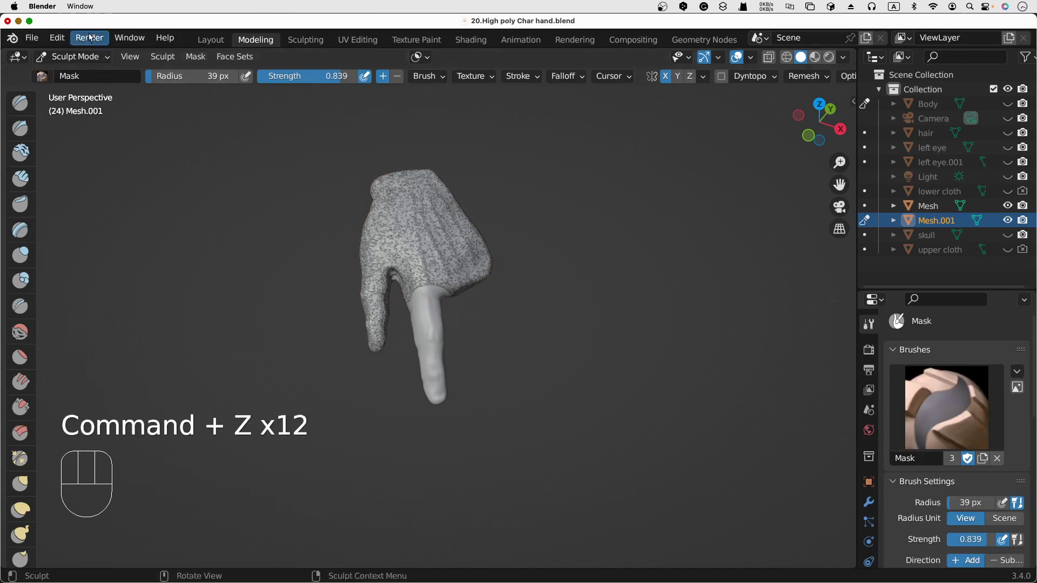
Jump to the first Mask Brush entry in the undo history
click(71, 41)
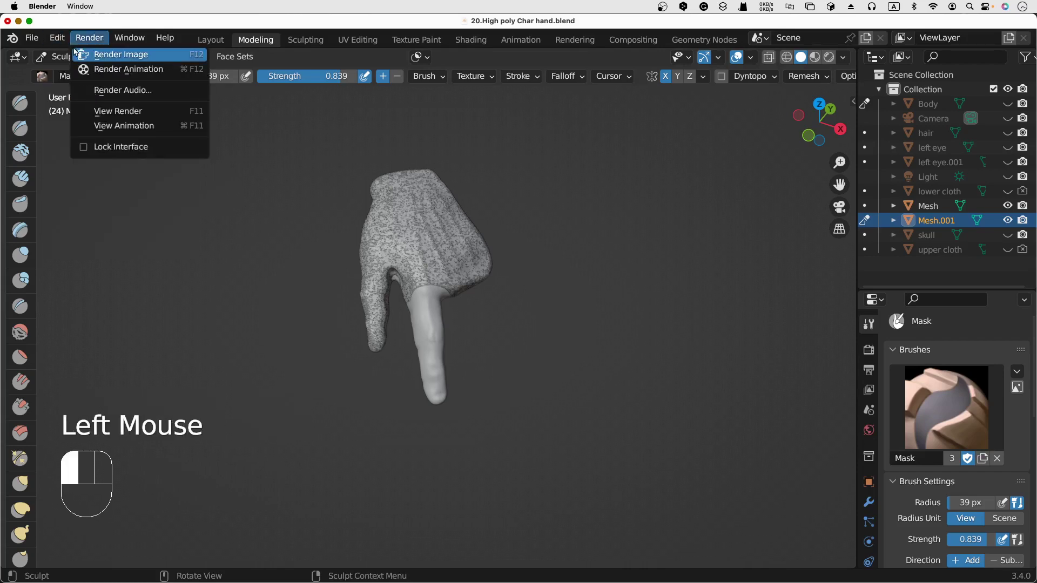
click(61, 40)
click(61, 40)
click(63, 56)
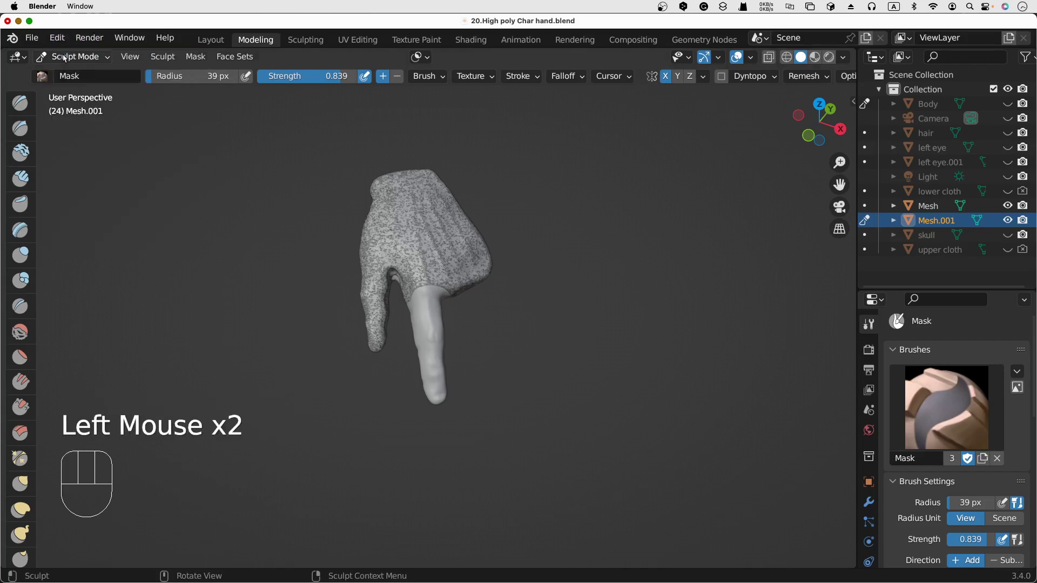
click(59, 40)
click(66, 53)
click(59, 41)
mouse_move(84, 91)
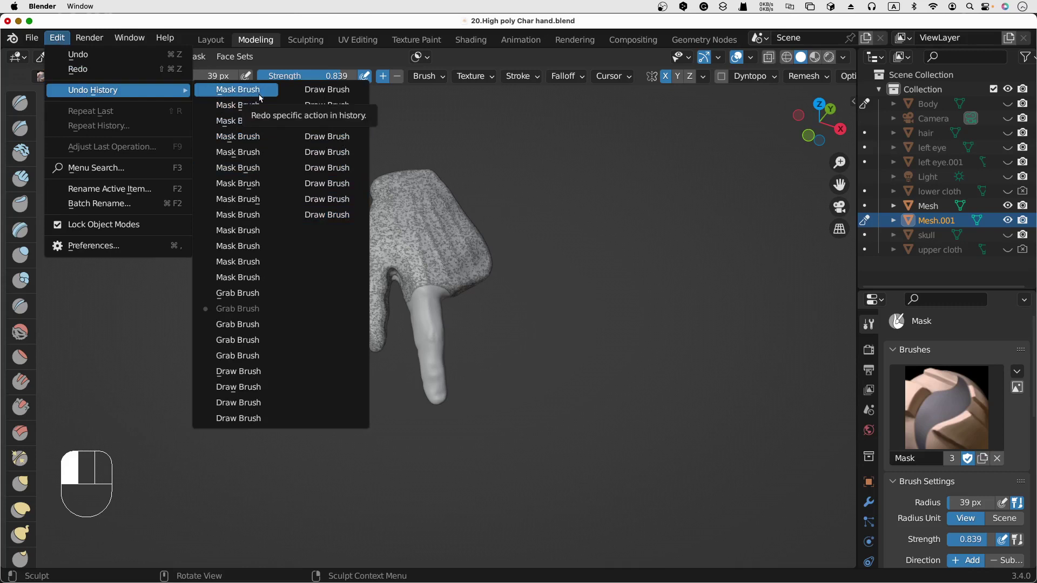
click(244, 91)
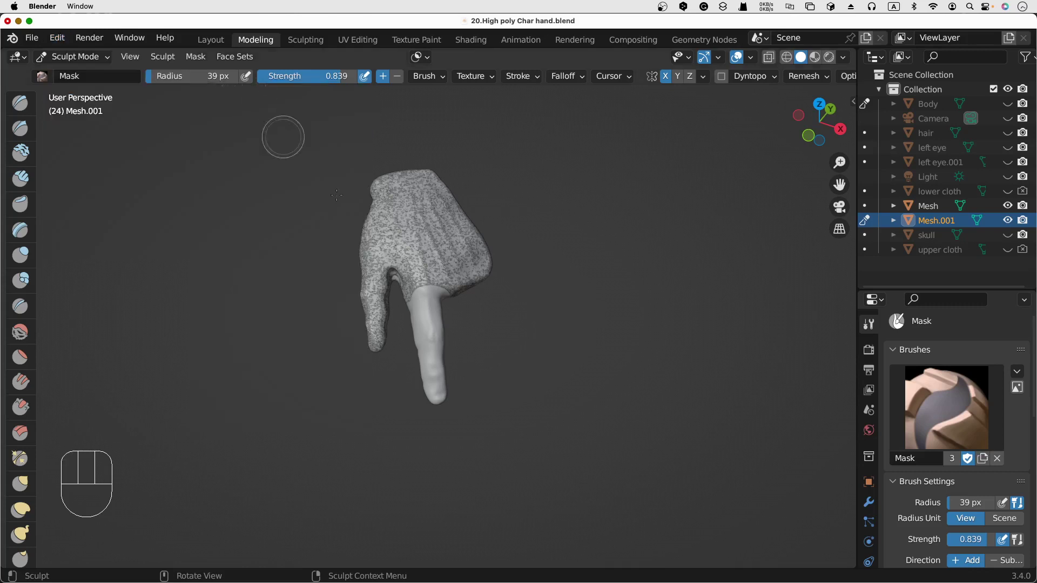
Try to clear the mask on the extracted hand mesh
click(258, 319)
key(alt+m)
scroll(411, 270, right, 5)
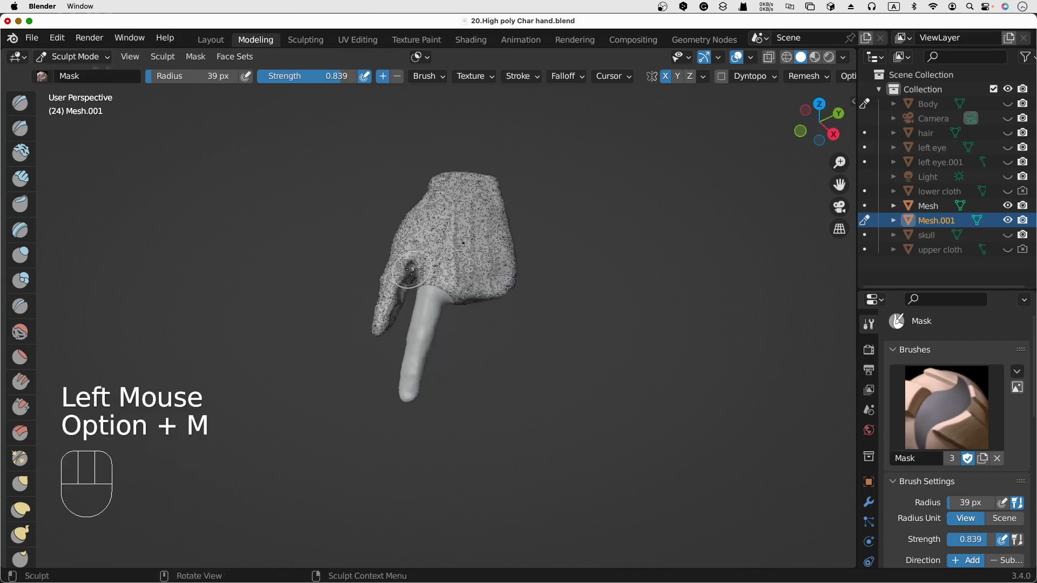
scroll(411, 269, left, 8)
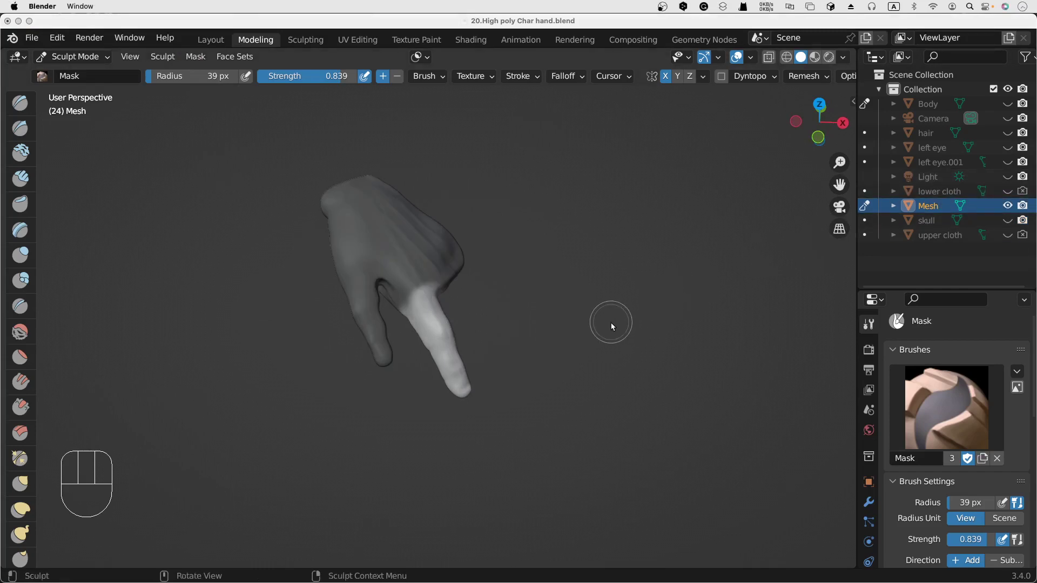
Invert the mask so it covers the index finger, and extract the finger as a new mesh with Extract as Solid disabled
click(593, 293)
scroll(593, 293, right, 4)
key(ctrl+i)
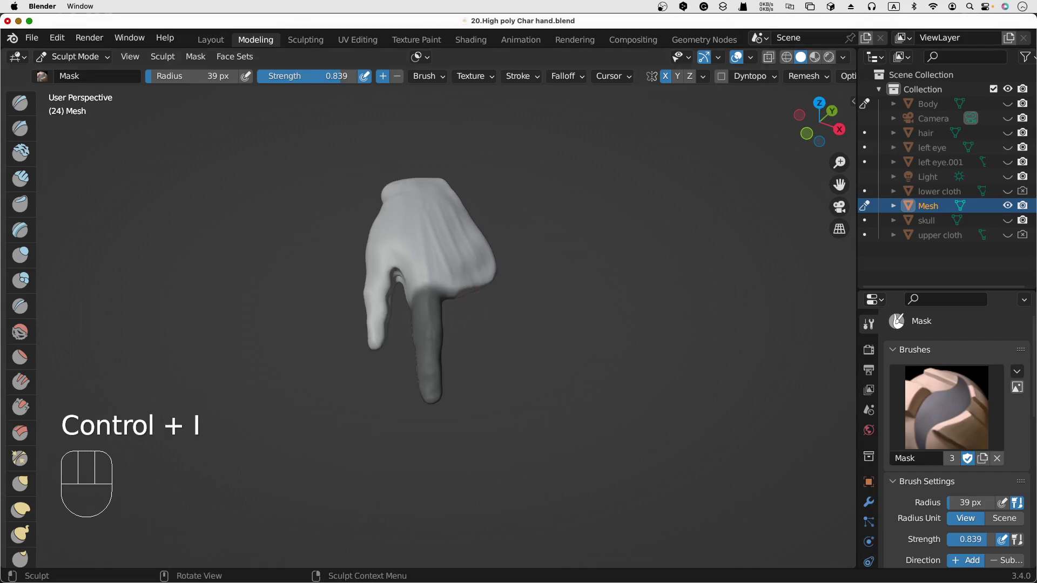
click(202, 60)
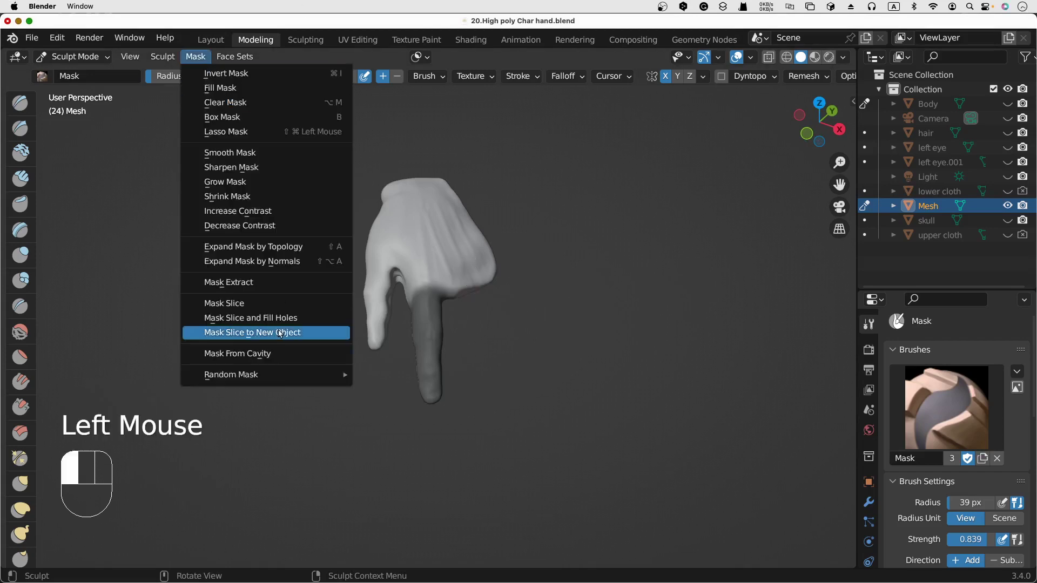
click(237, 282)
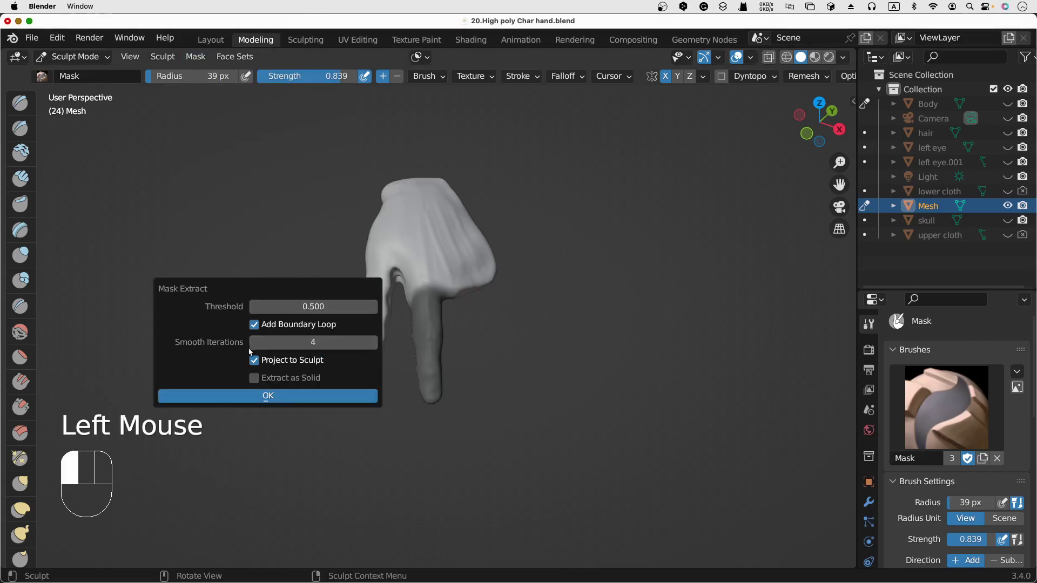
click(256, 400)
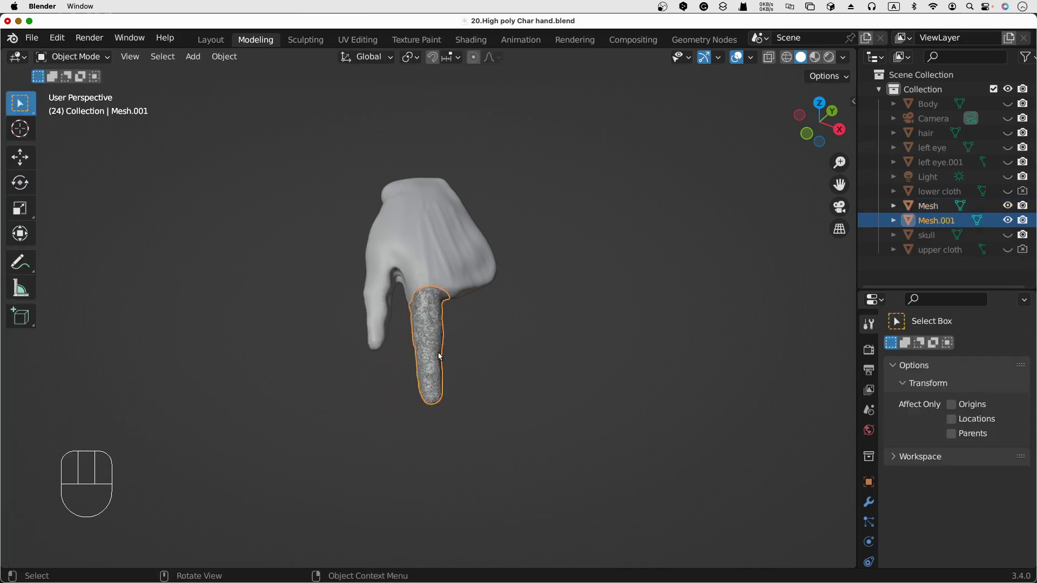
Rename the original hand object as hand
double_click(930, 207)
text(hand)
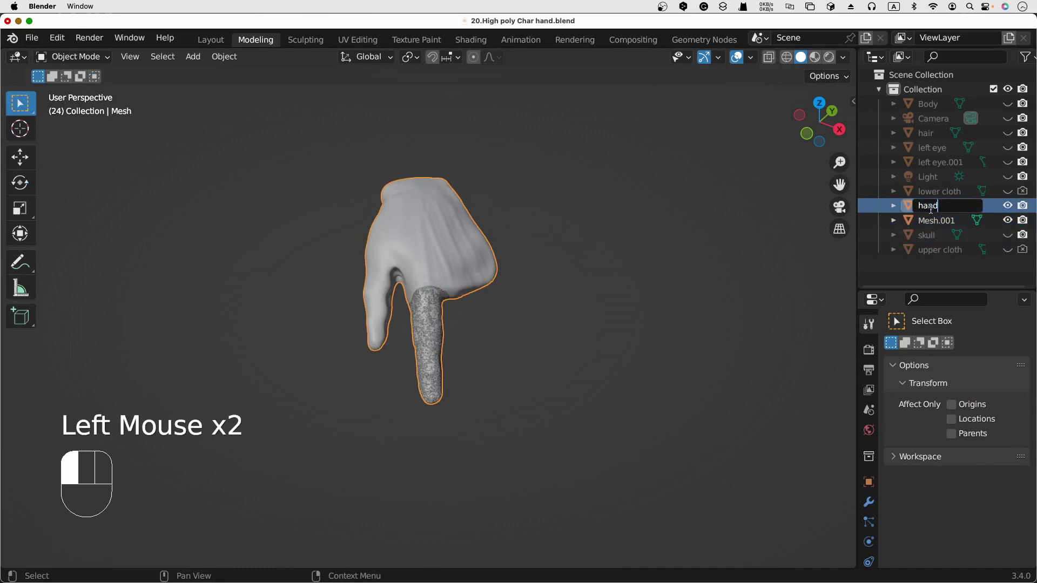
key(BackSpace)
key(BackSpace)
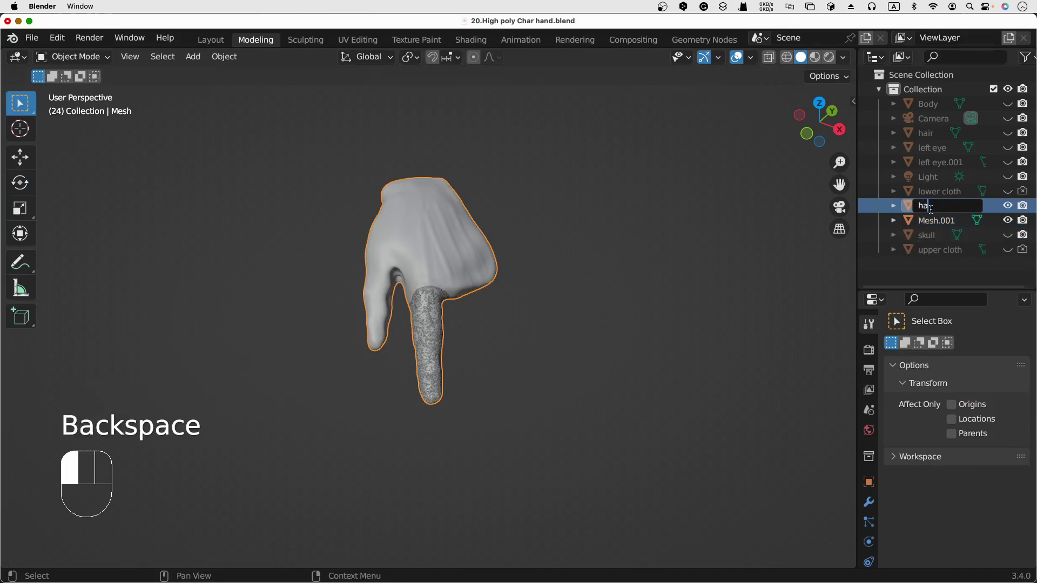
text(nd)
Rename the extracted index finger mesh as finger
double_click(932, 220)
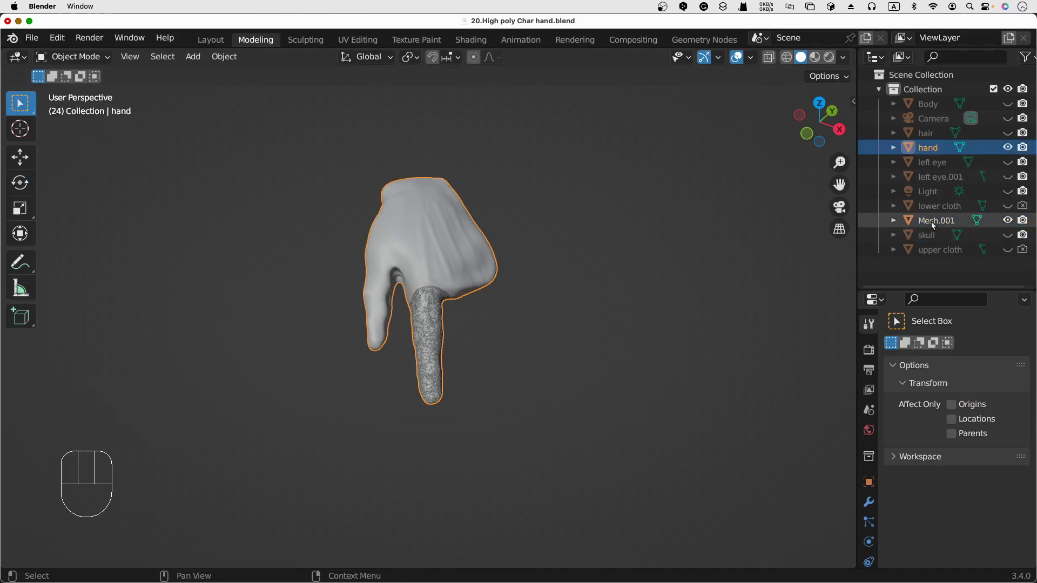
text(finger)
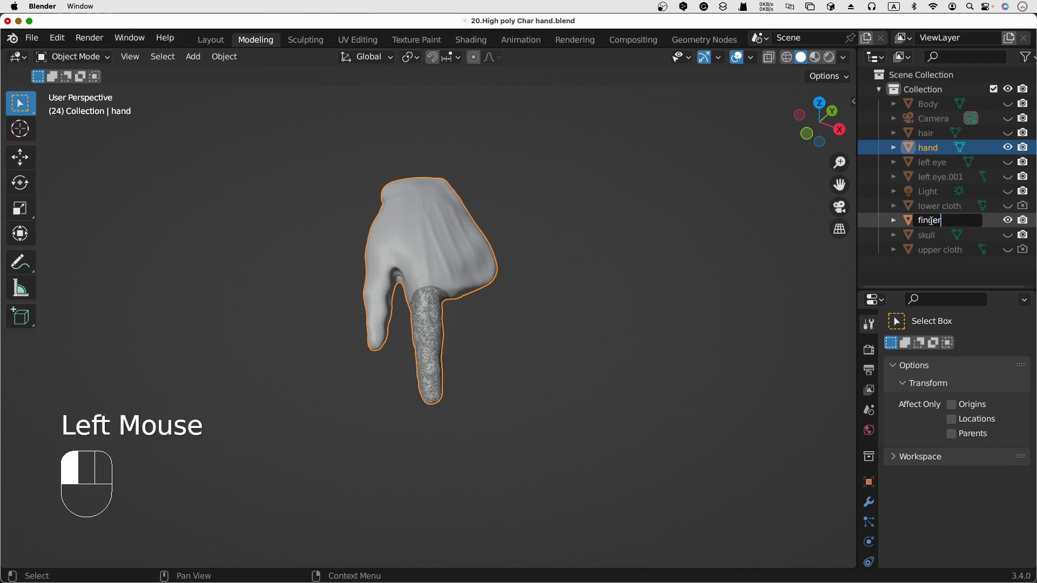
key(Return)
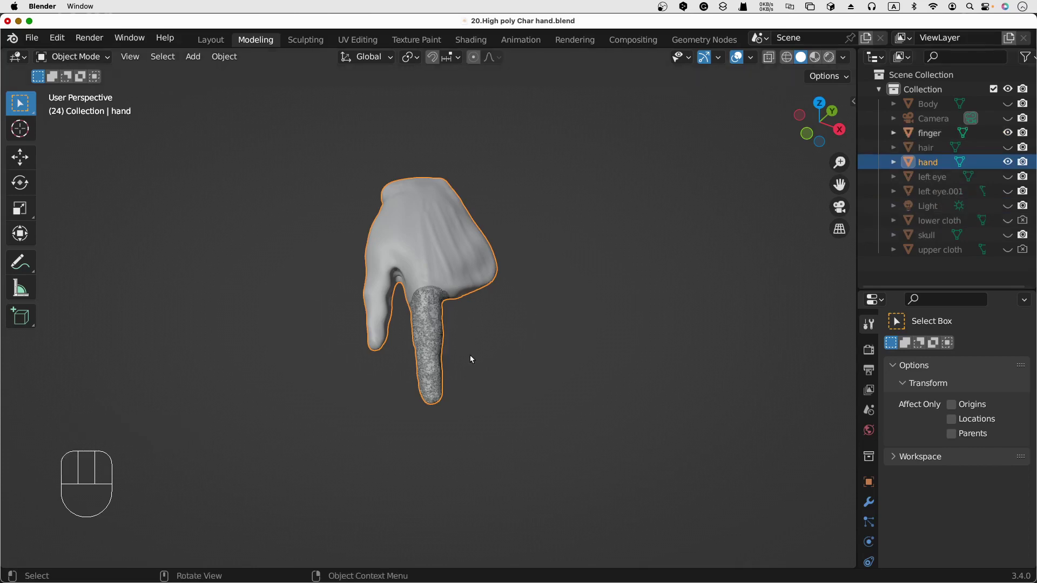
Select the finger object and activate the Move tool for it
scroll(462, 344, right, 5)
scroll(463, 345, left, 3)
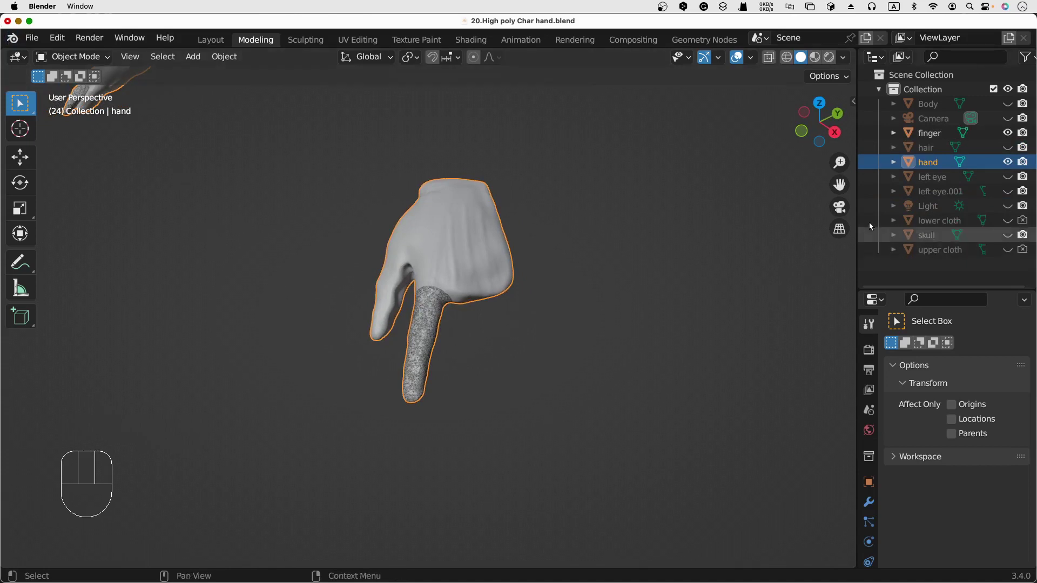
click(922, 133)
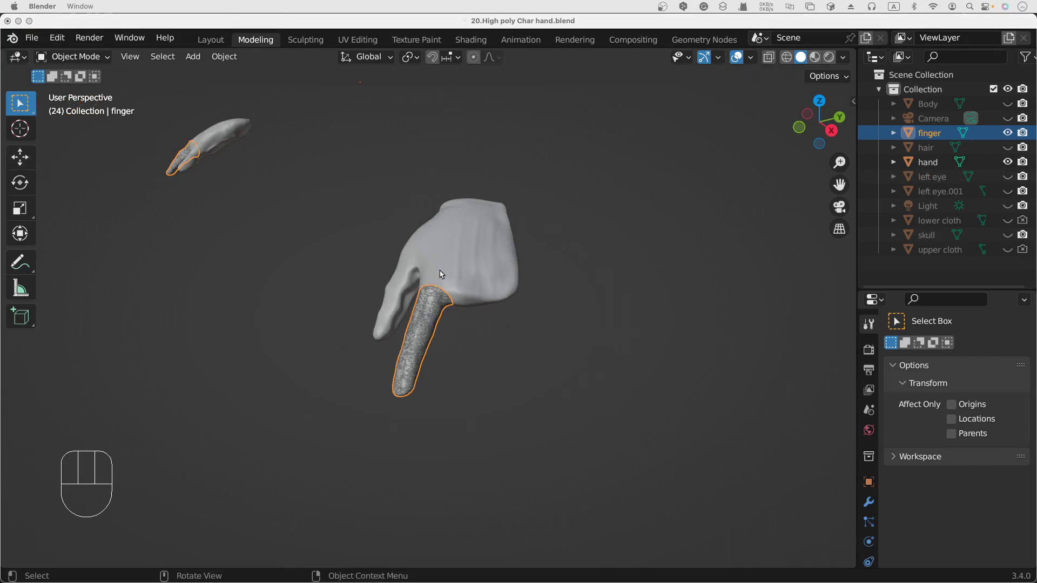
scroll(440, 271, up, 5)
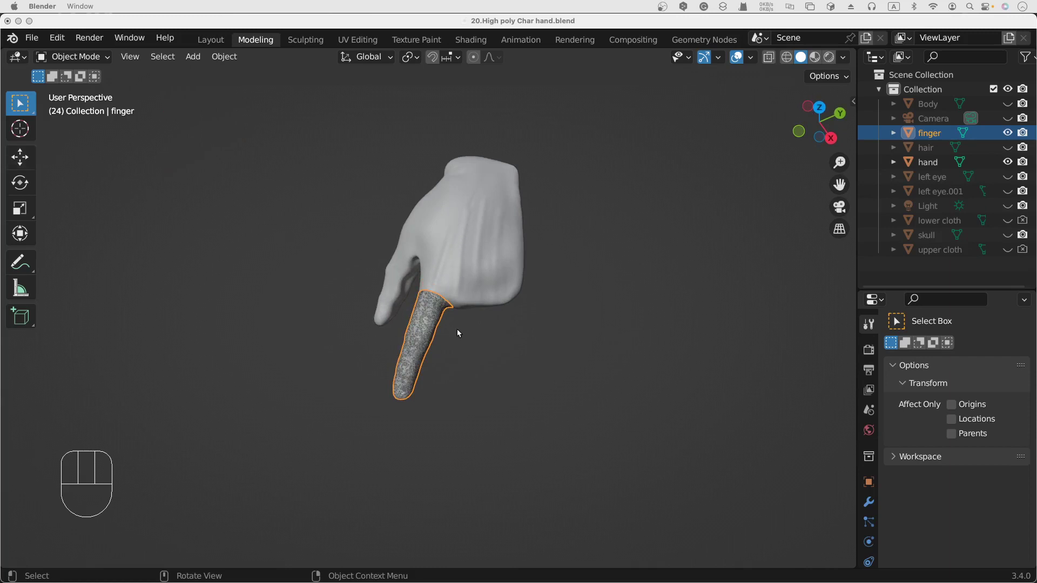
click(24, 164)
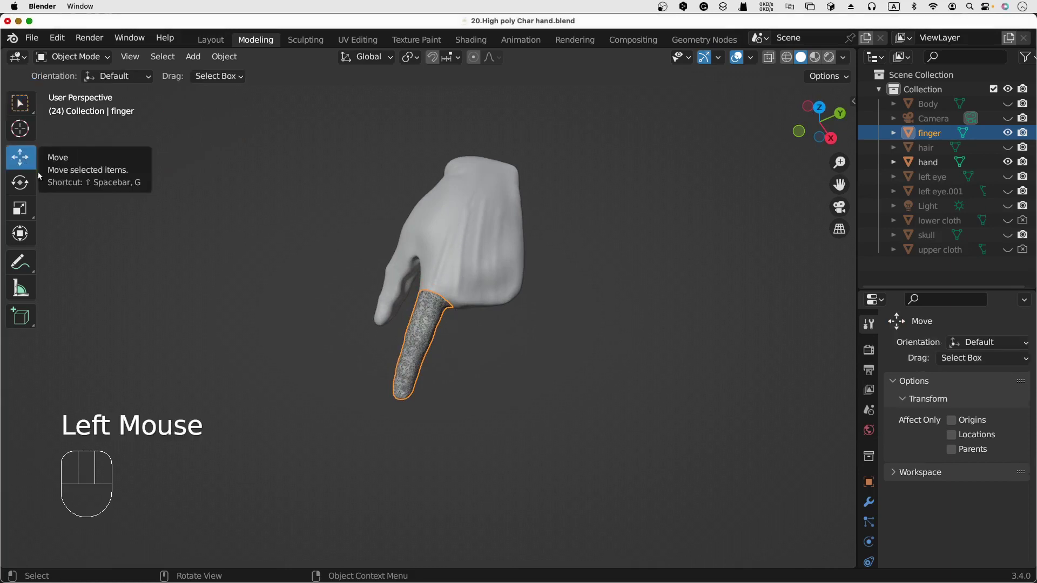
click(422, 340)
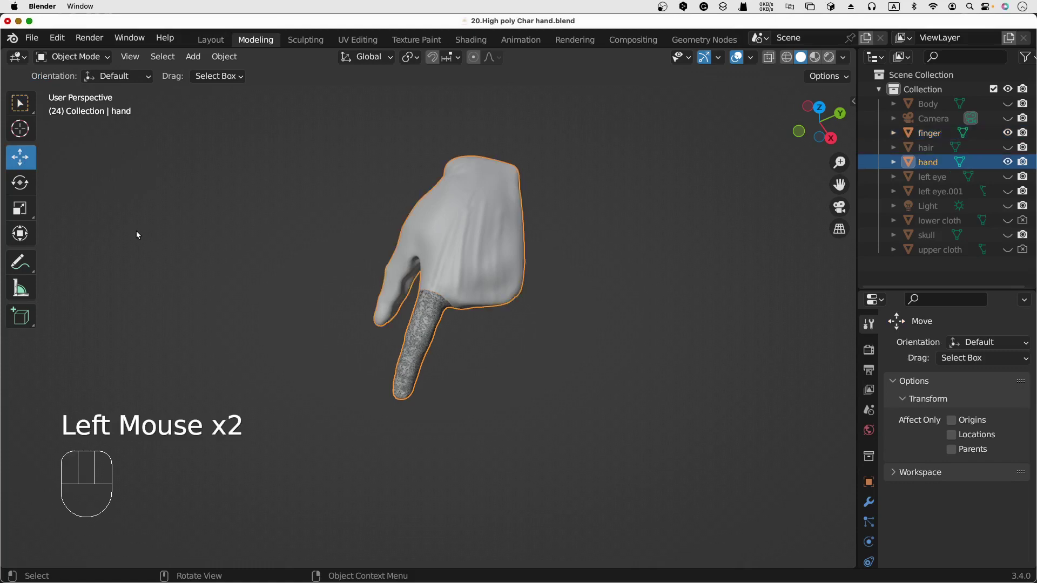
key(super+z)
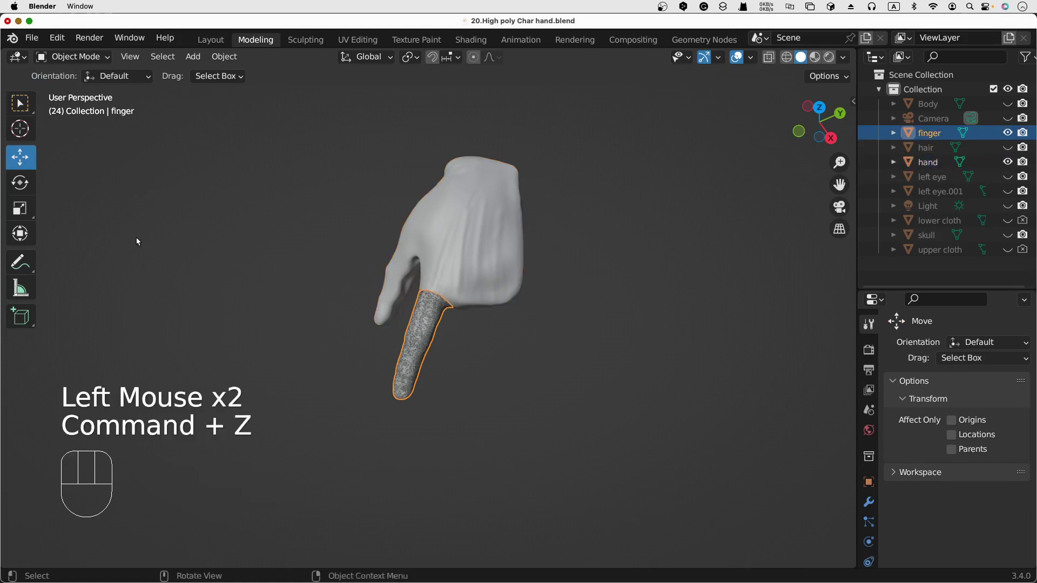
click(18, 166)
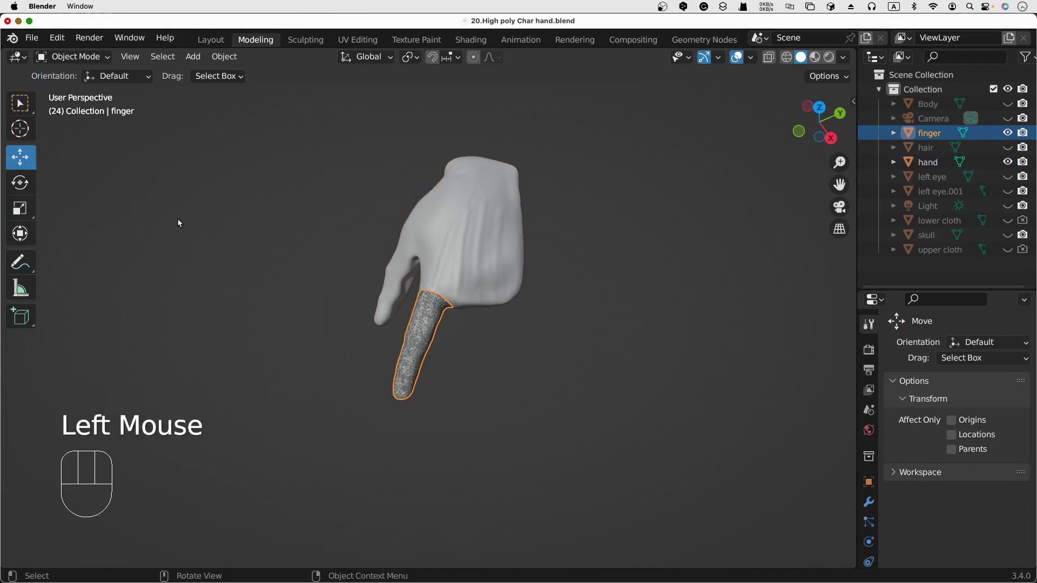
Examine where the finger's move gizmo lies relative to the hand
scroll(178, 222, left, 2)
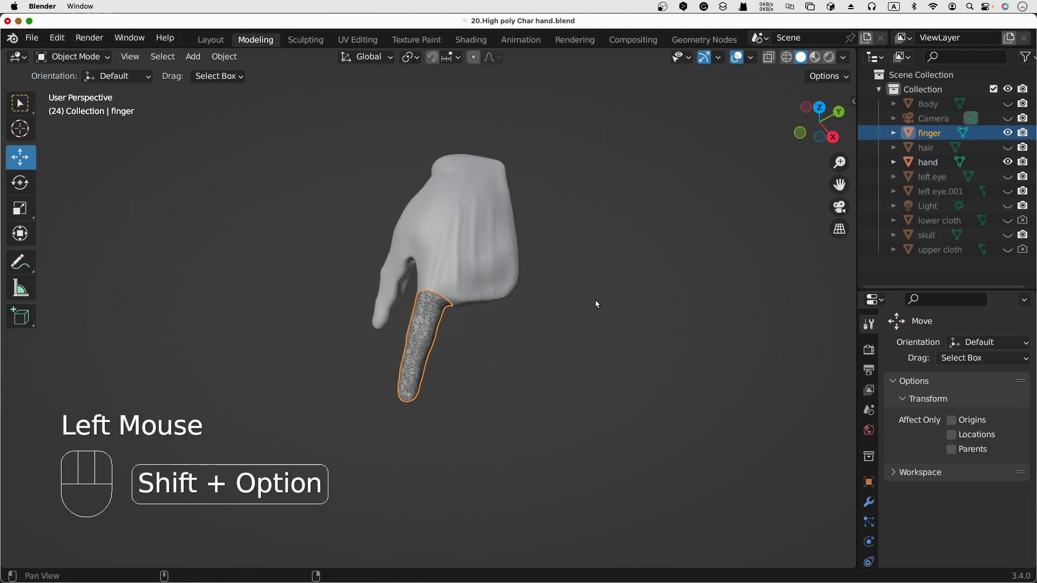
shift+middle_drag(595, 300, 588, 472)
ctrl+middle_drag(610, 360, 598, 403)
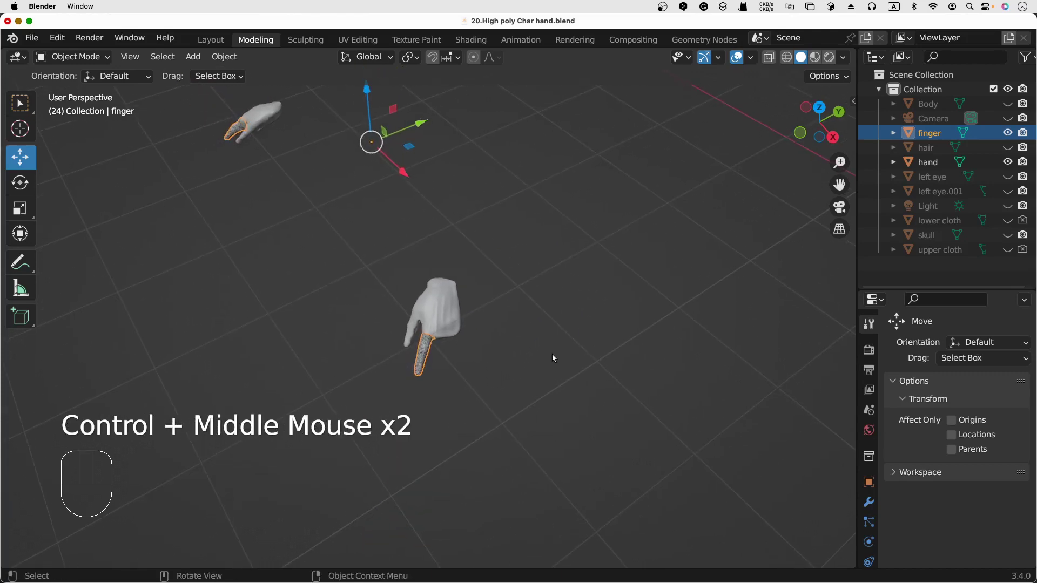
click(404, 177)
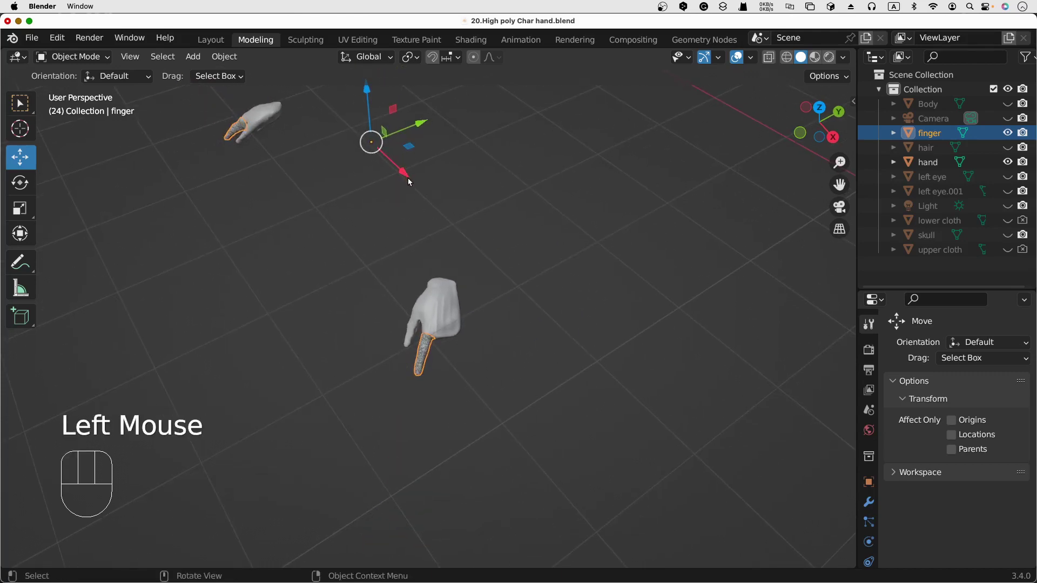
Move the finger object along the global X and Y axes to sit beside the existing index finger
drag(408, 180, 411, 183)
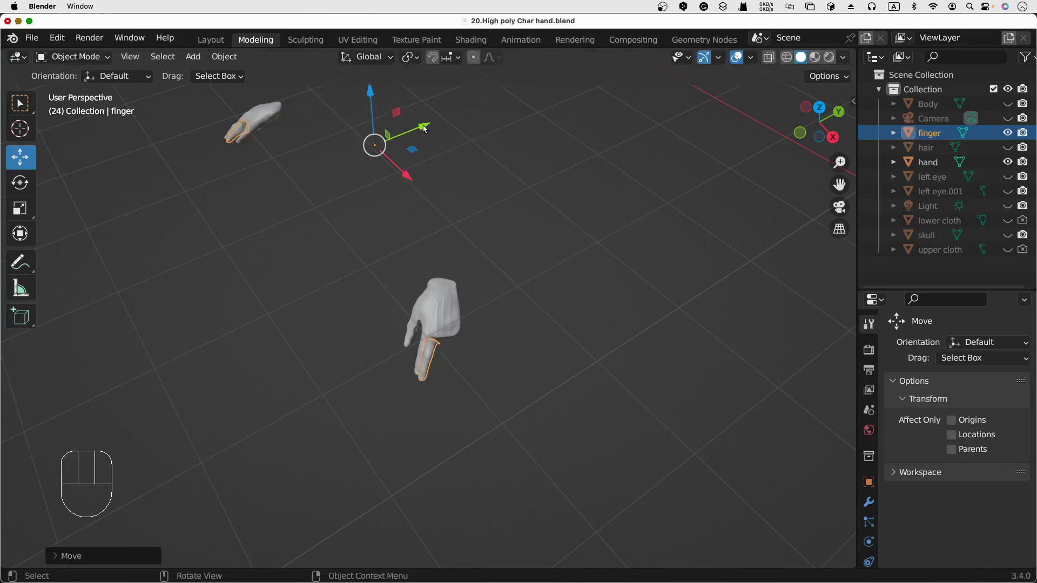
click(426, 129)
drag(430, 127, 432, 121)
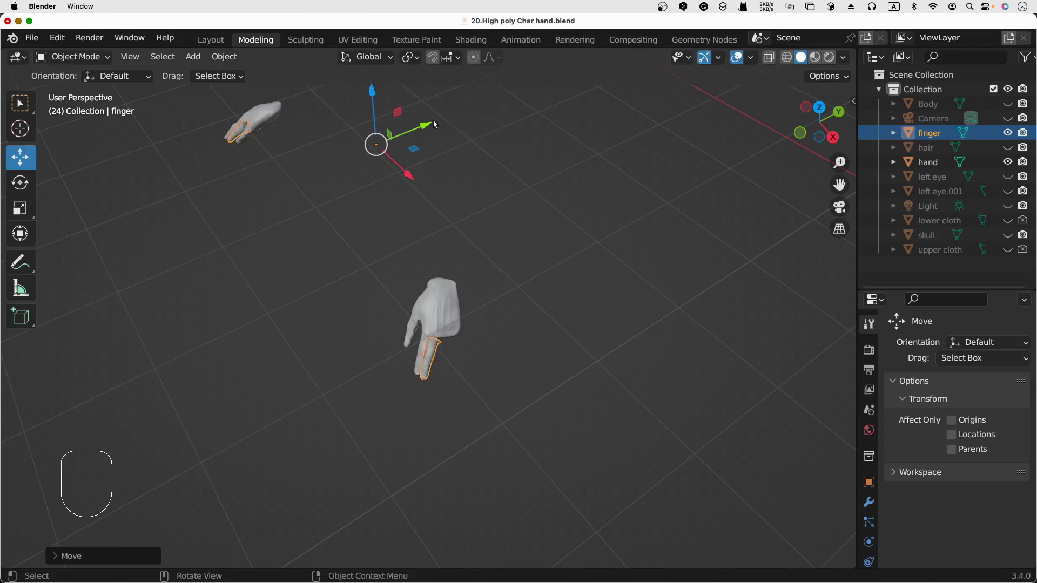
click(435, 124)
Reselect the finger object and rotate it freely with trackball rotation to give it a different angle from the index finger
click(433, 113)
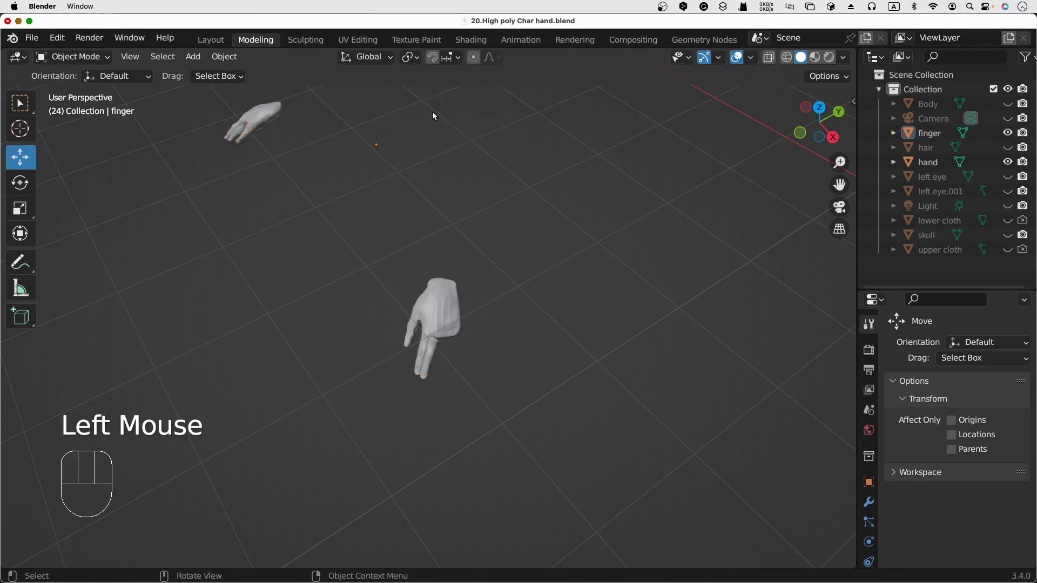
key(ctrl+r)
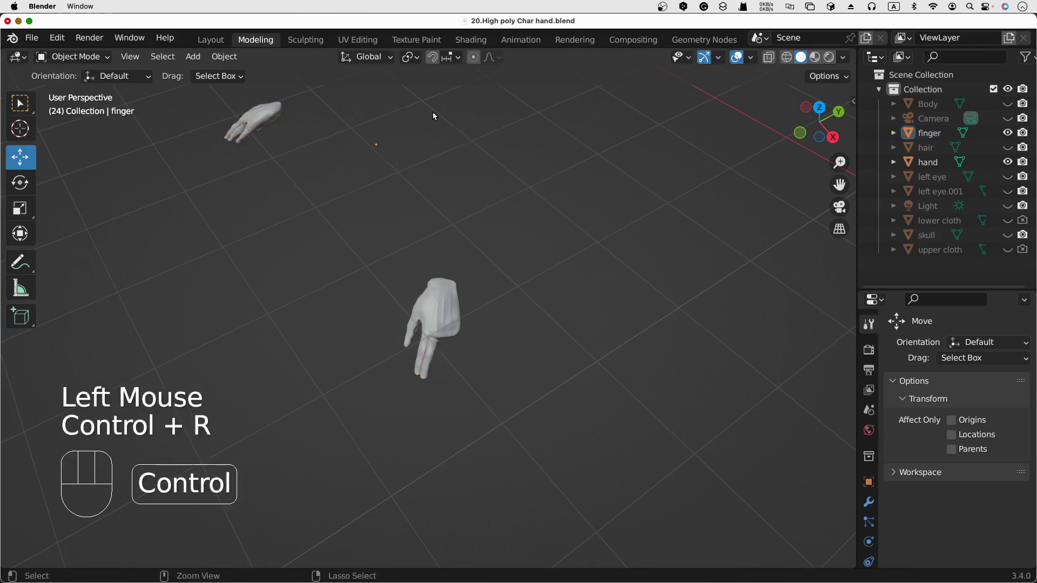
click(433, 347)
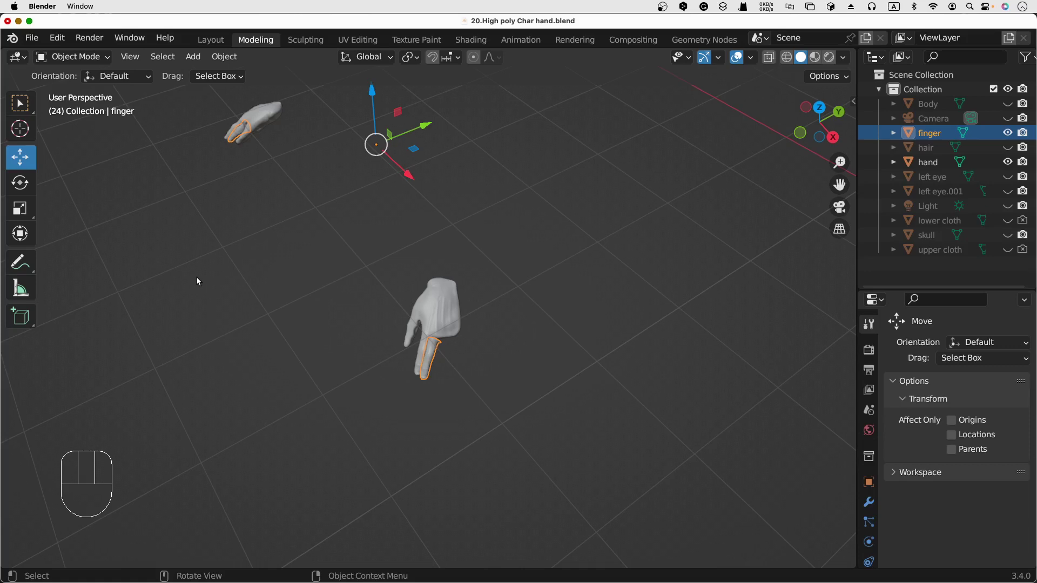
click(19, 186)
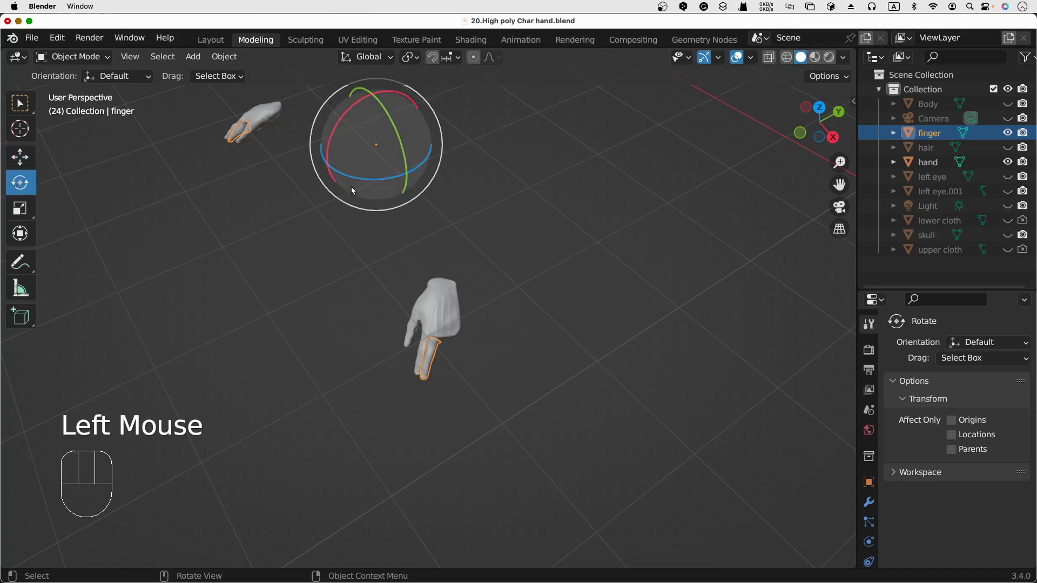
drag(354, 182, 364, 181)
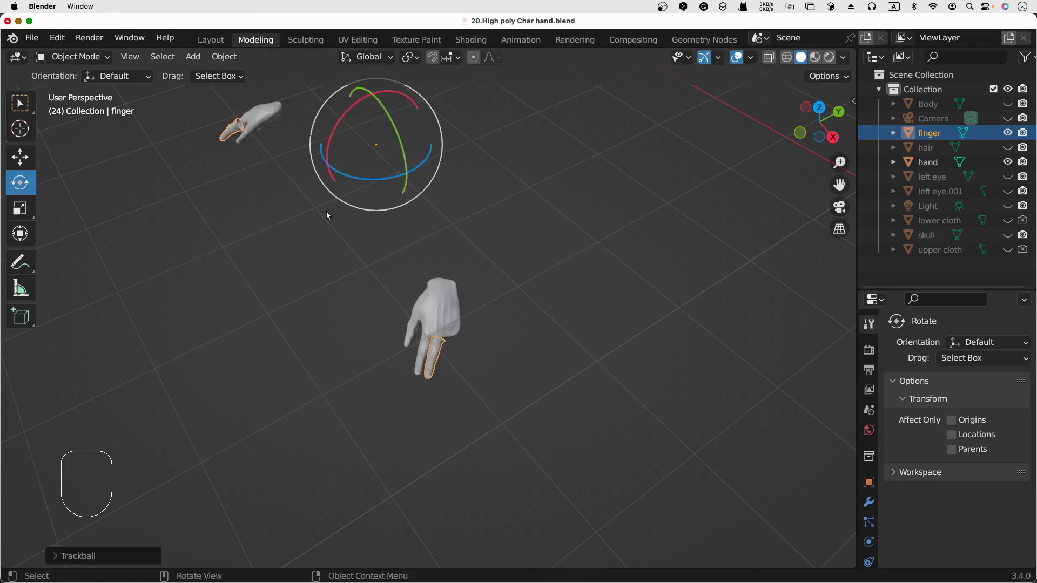
scroll(475, 333, down, 5)
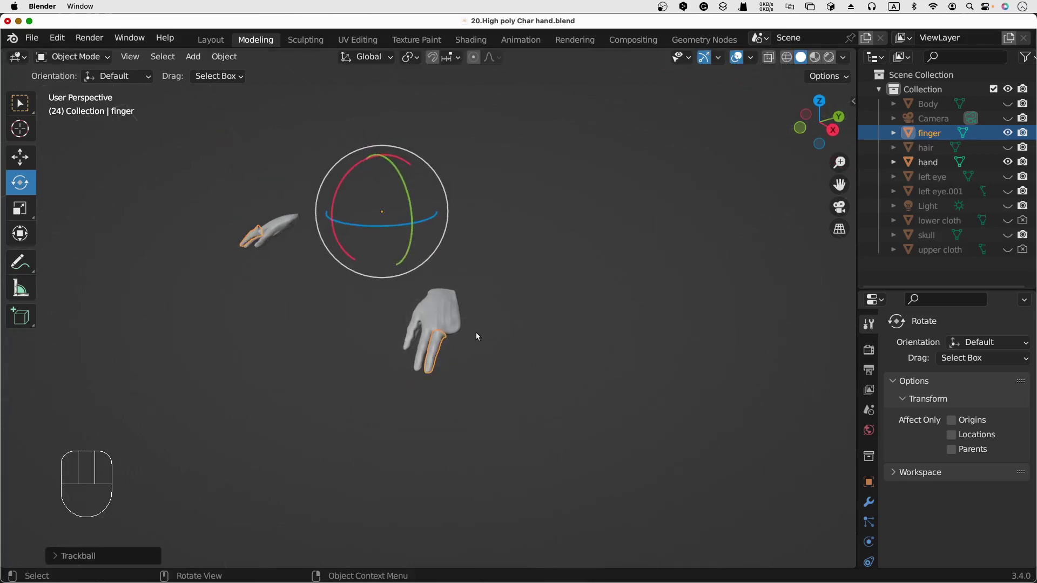
click(380, 223)
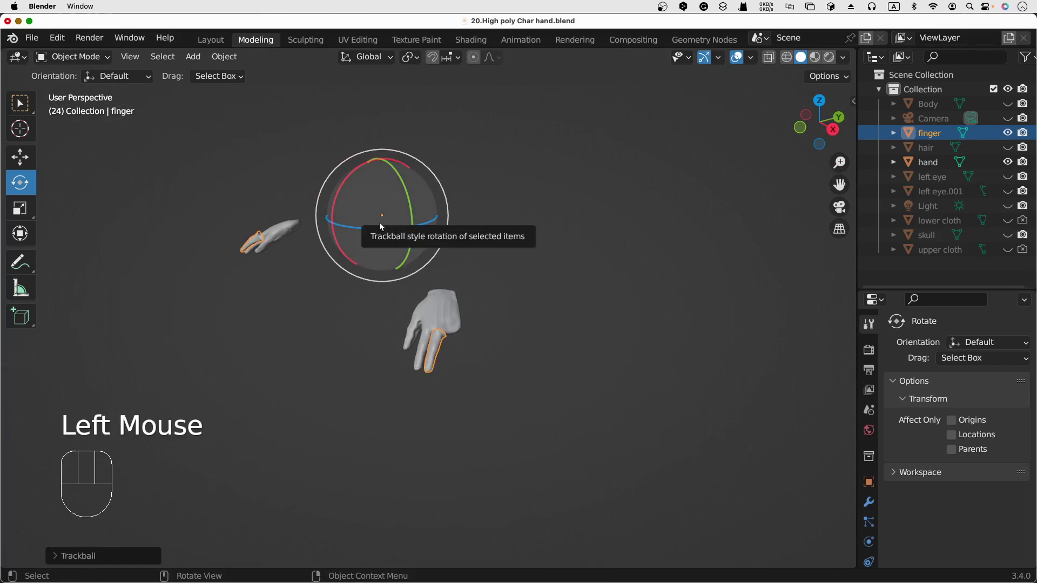
drag(384, 222, 404, 222)
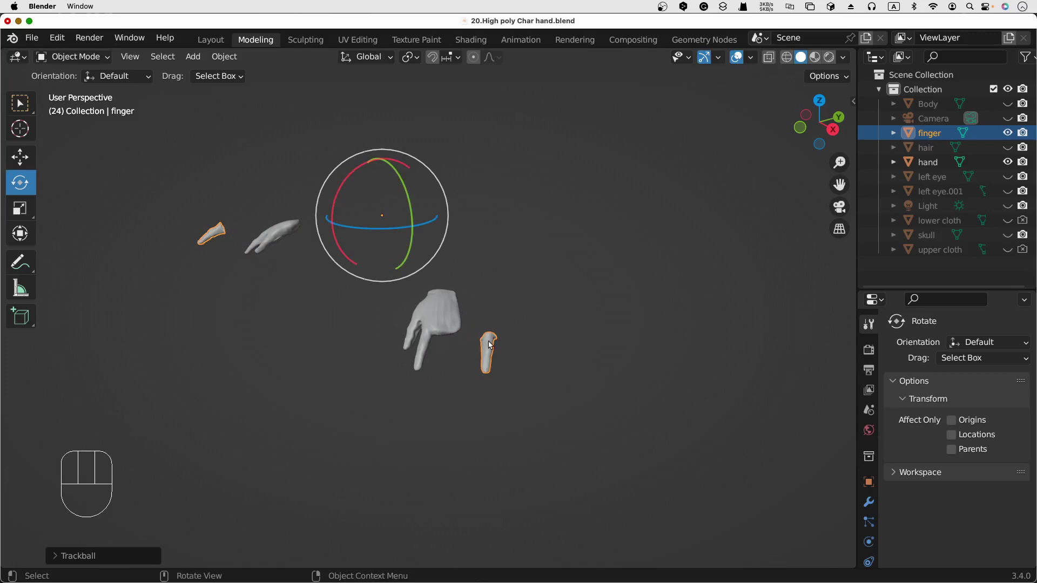
Move the rotated finger back to the hand beside the index finger and refine its position in the front view
key(g)
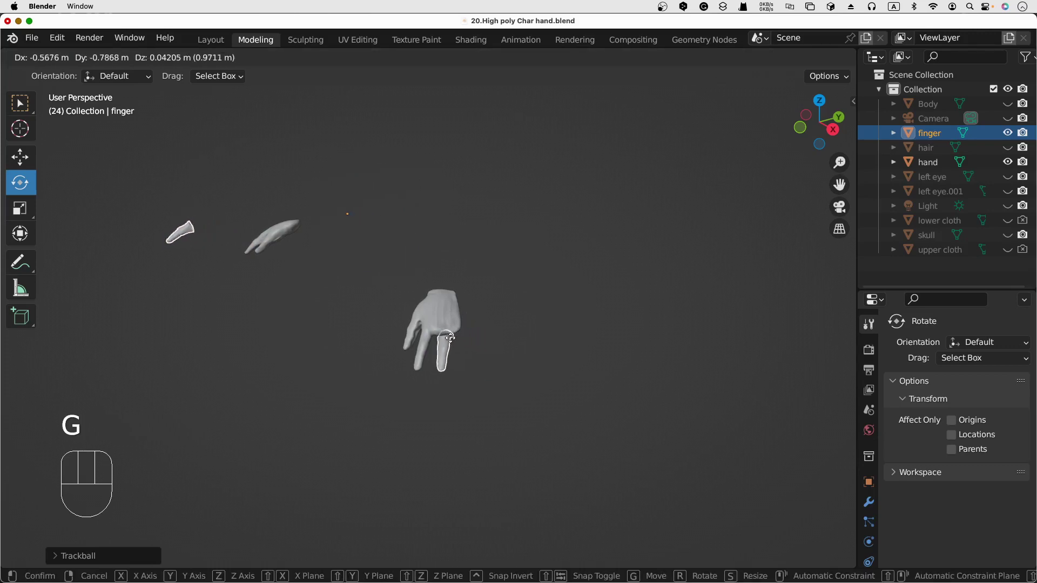
click(451, 344)
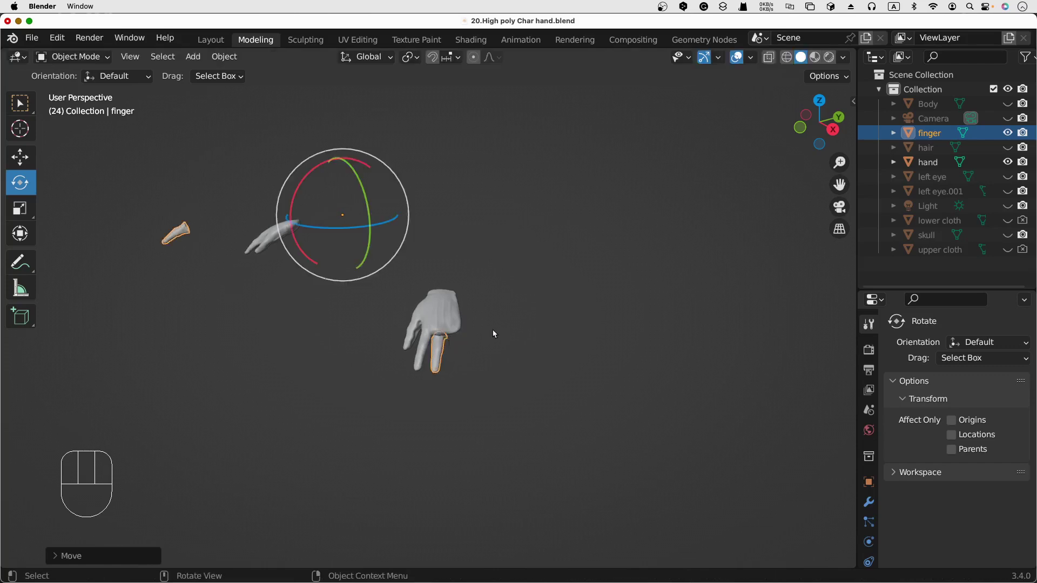
key(KP_1)
key(g)
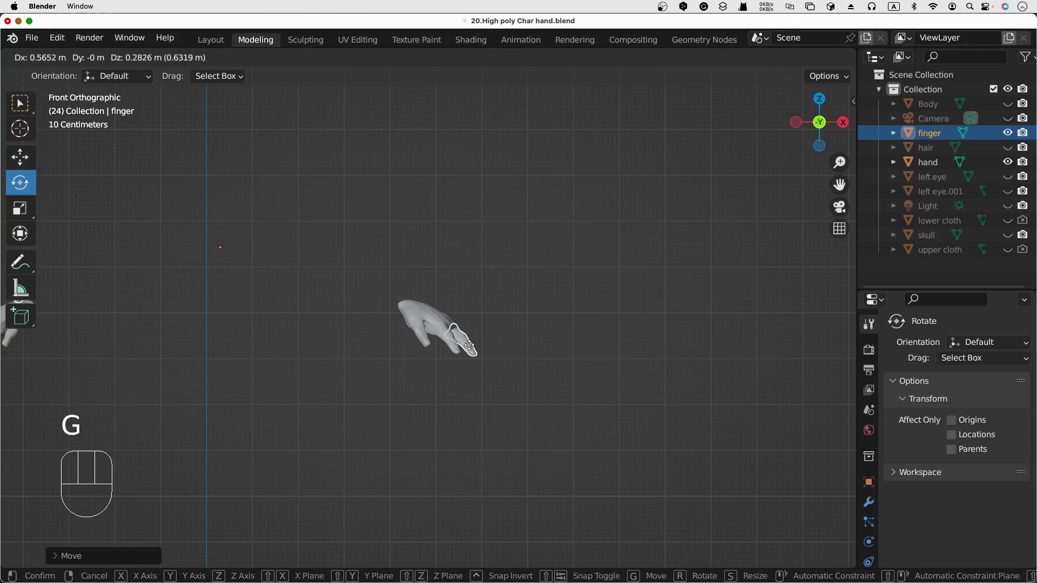
click(470, 348)
Move the finger closer to the index finger and raise it about 0.23 m along the global Z axis
key(KP_3)
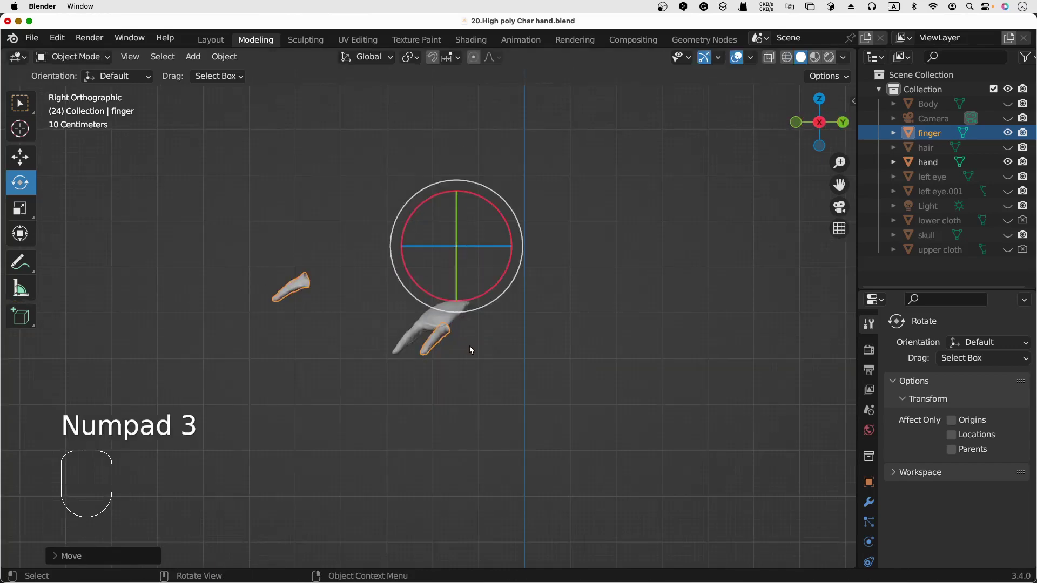
scroll(465, 345, left, 5)
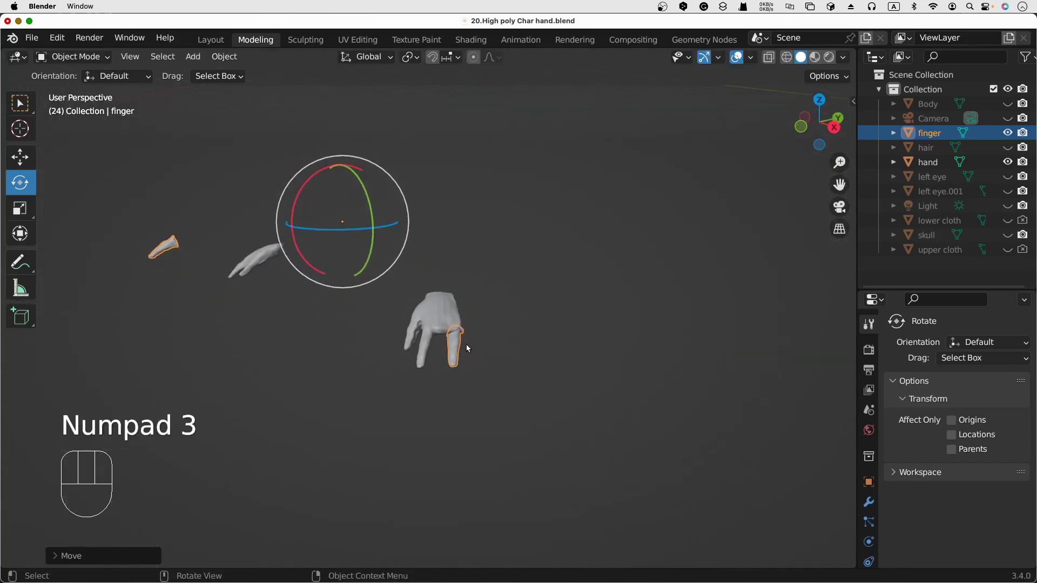
key(g)
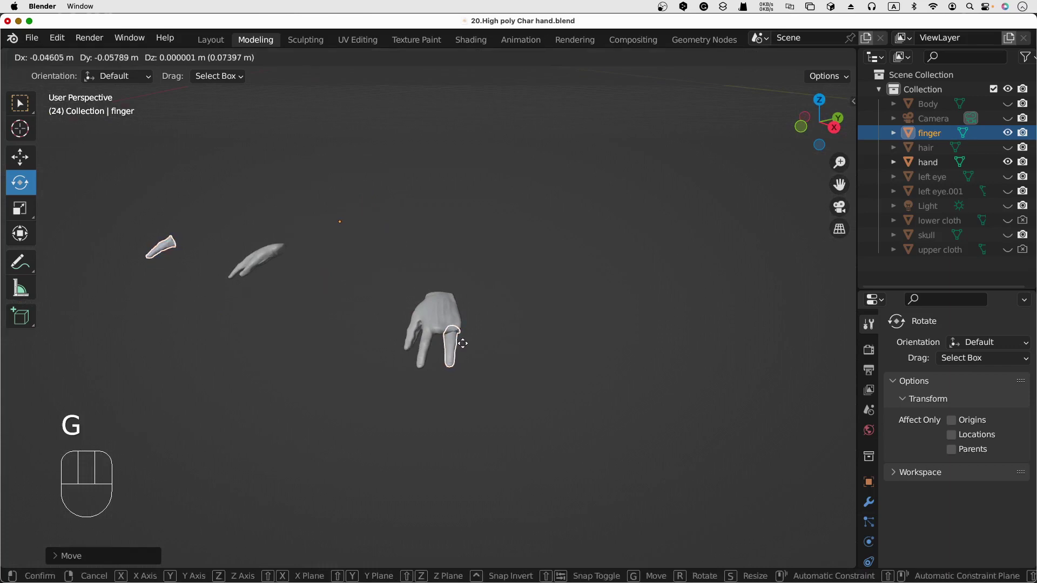
click(455, 345)
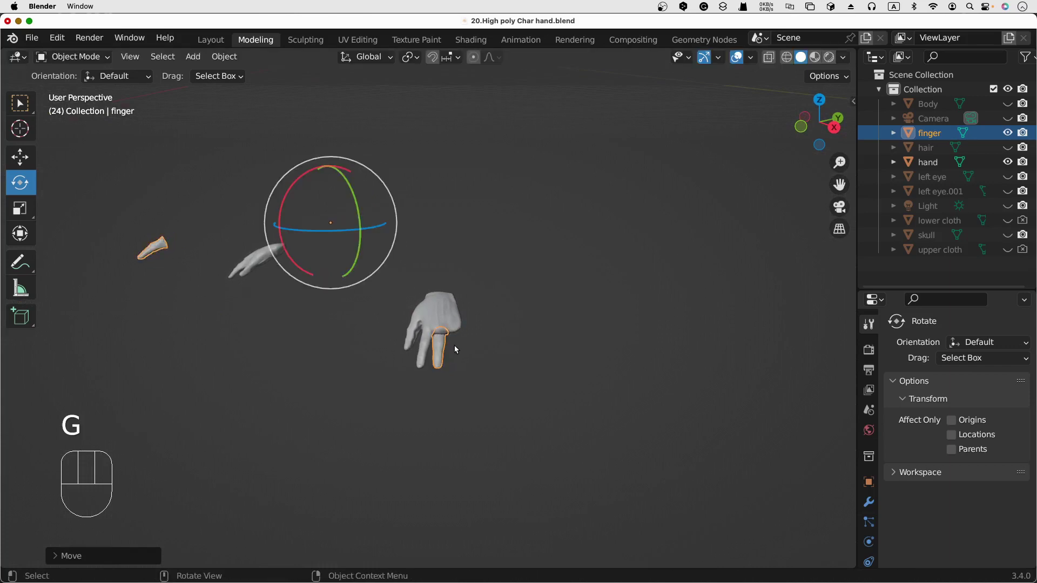
key(g)
key(z)
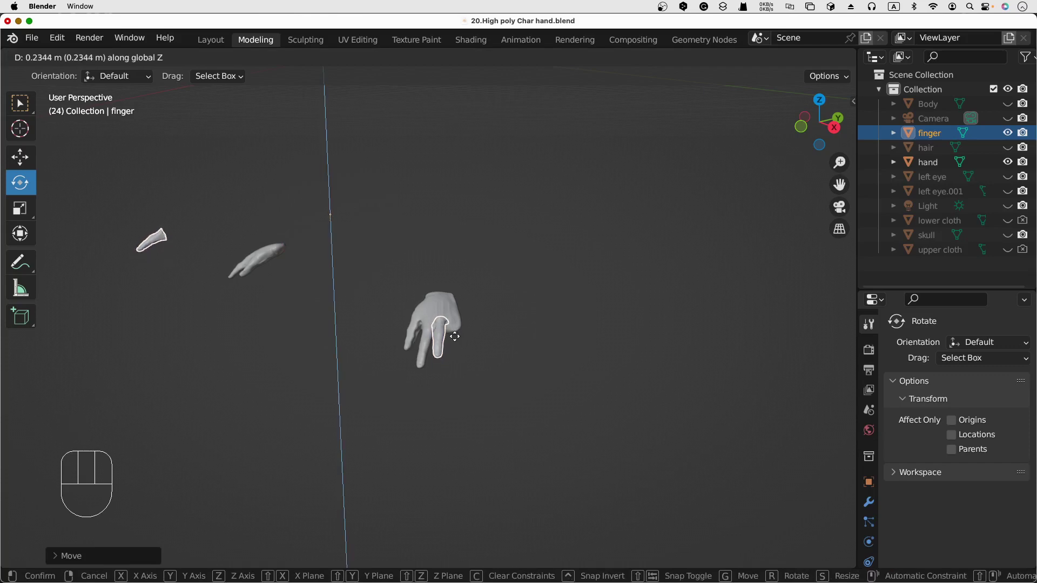
click(455, 338)
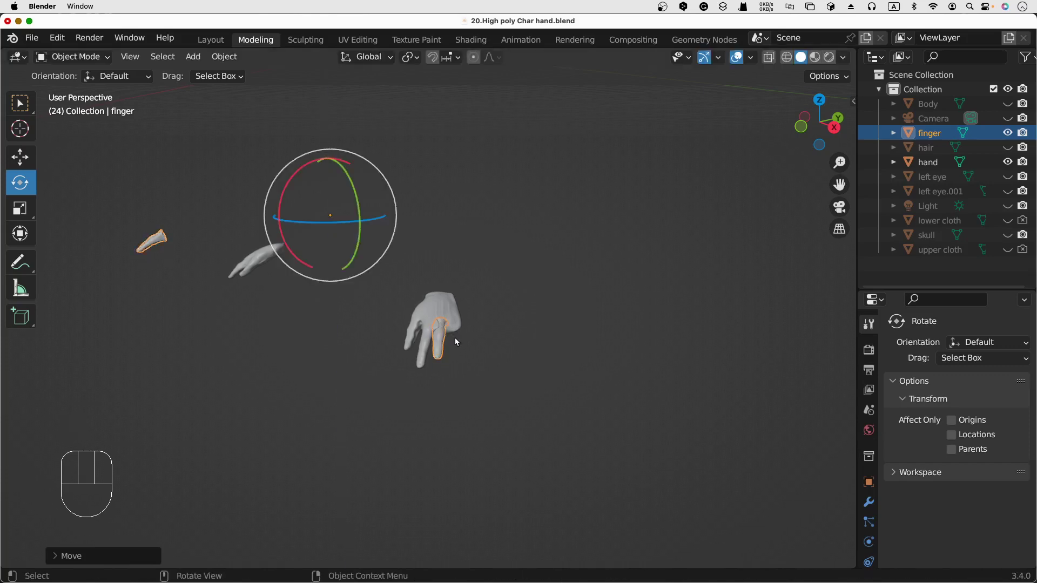
Move the finger about 0.53 m along the global X axis and shift it freely back beneath the knuckles
key(g)
key(x)
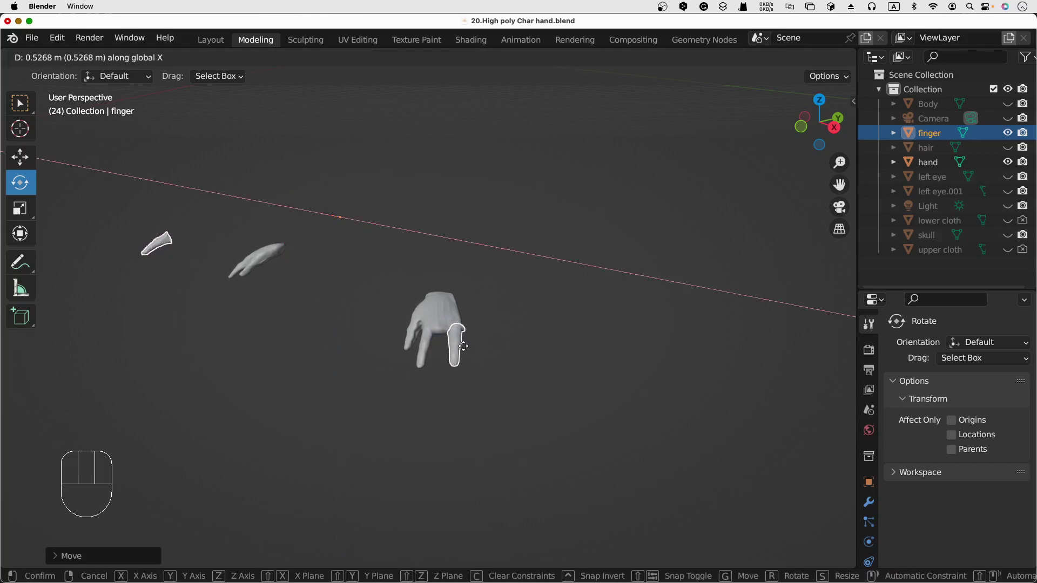
click(464, 346)
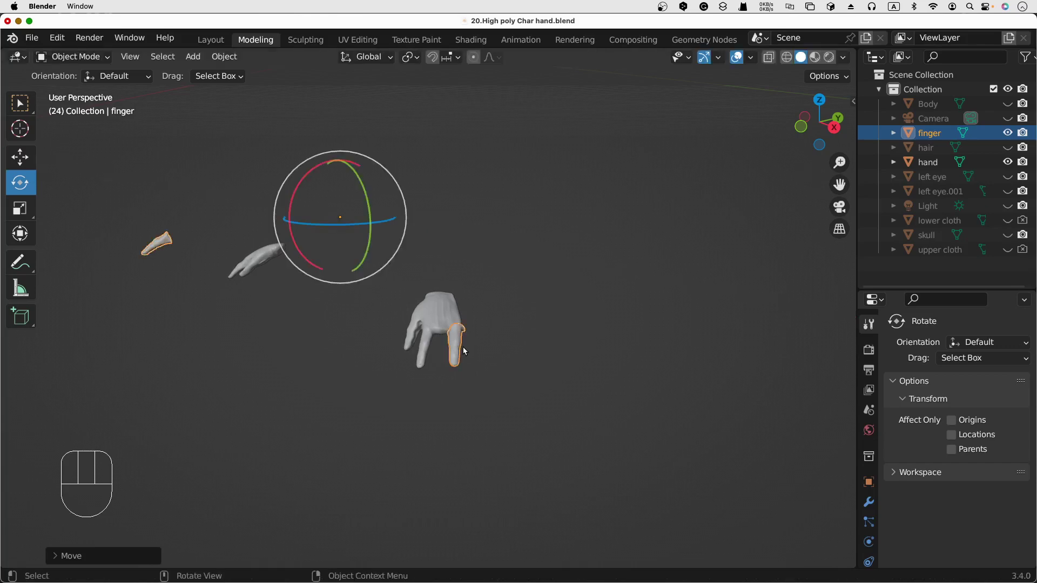
key(g)
click(453, 352)
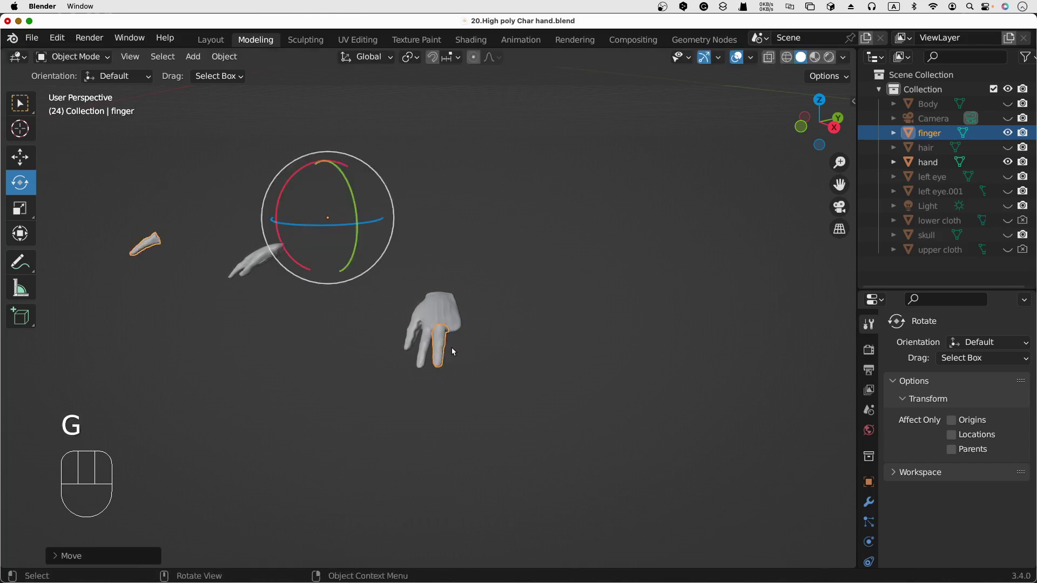
Move the finger in a close-up side view so its base meets the knuckle area of the hand
scroll(453, 352, left, 10)
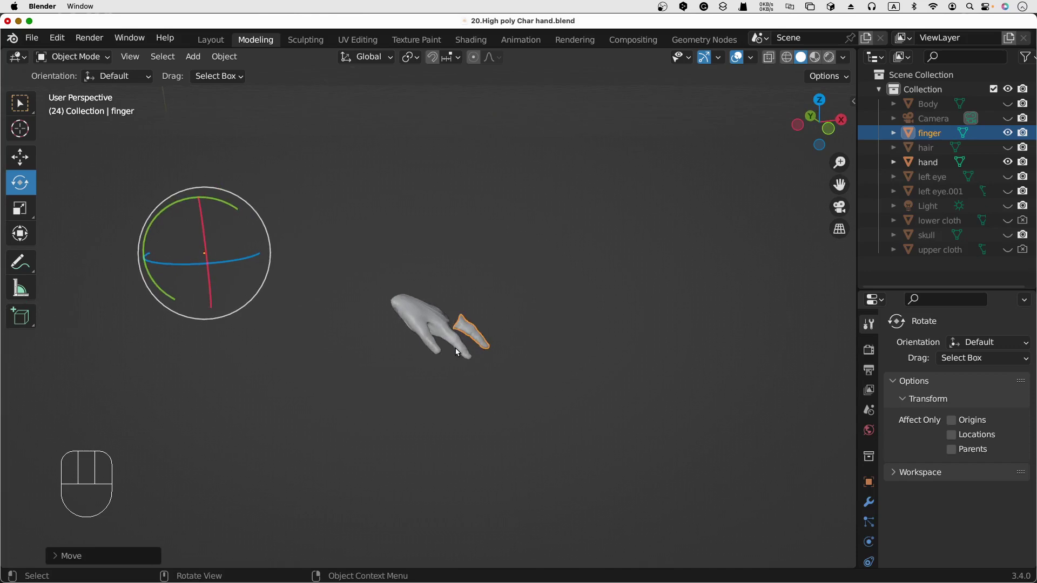
shift+middle_drag(534, 308, 553, 261)
shift+middle_drag(576, 416, 556, 337)
ctrl+middle_drag(560, 351, 563, 297)
shift+middle_drag(592, 381, 456, 369)
key(g)
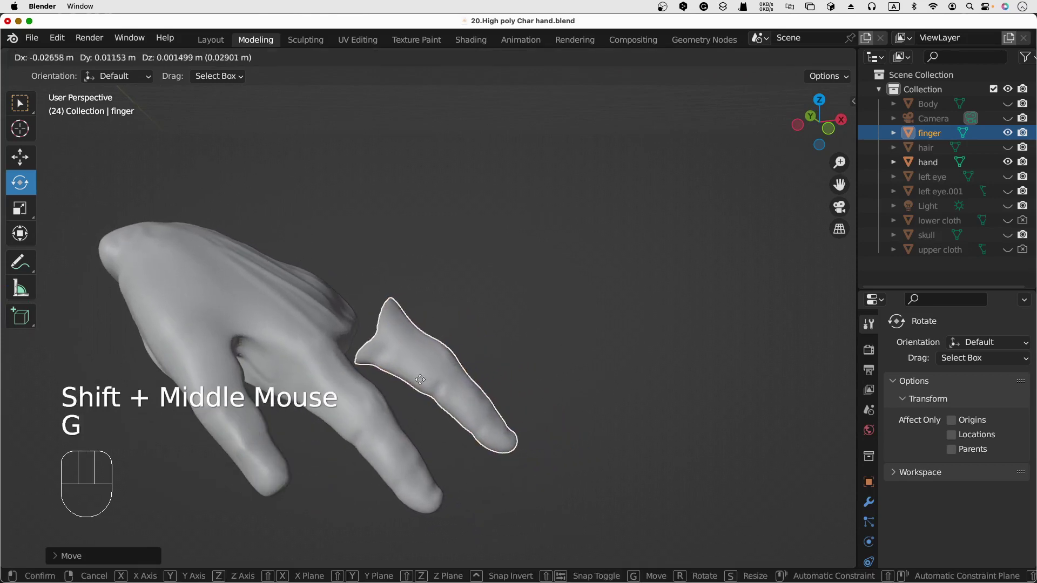
click(327, 405)
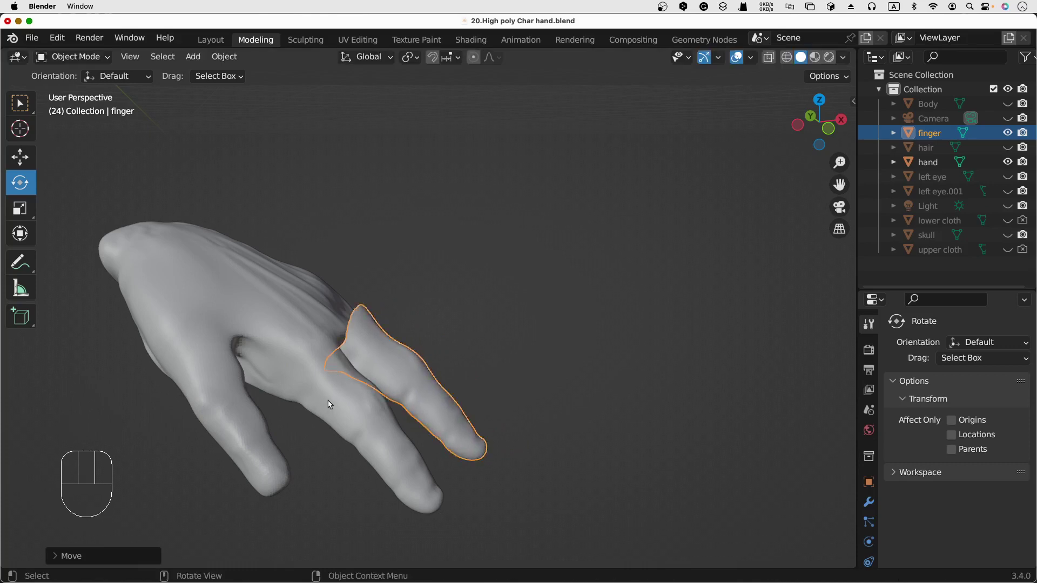
Raise the finger slightly along the global Z axis to align its base with the knuckle
scroll(328, 401, right, 10)
scroll(329, 400, left, 8)
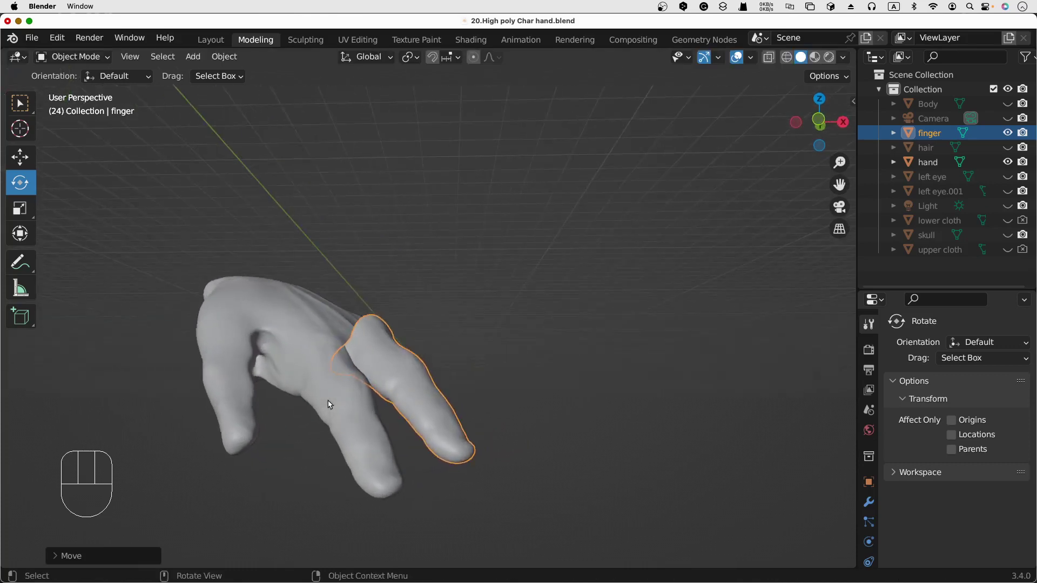
scroll(329, 401, down, 2)
scroll(328, 401, left, 8)
scroll(329, 401, right, 8)
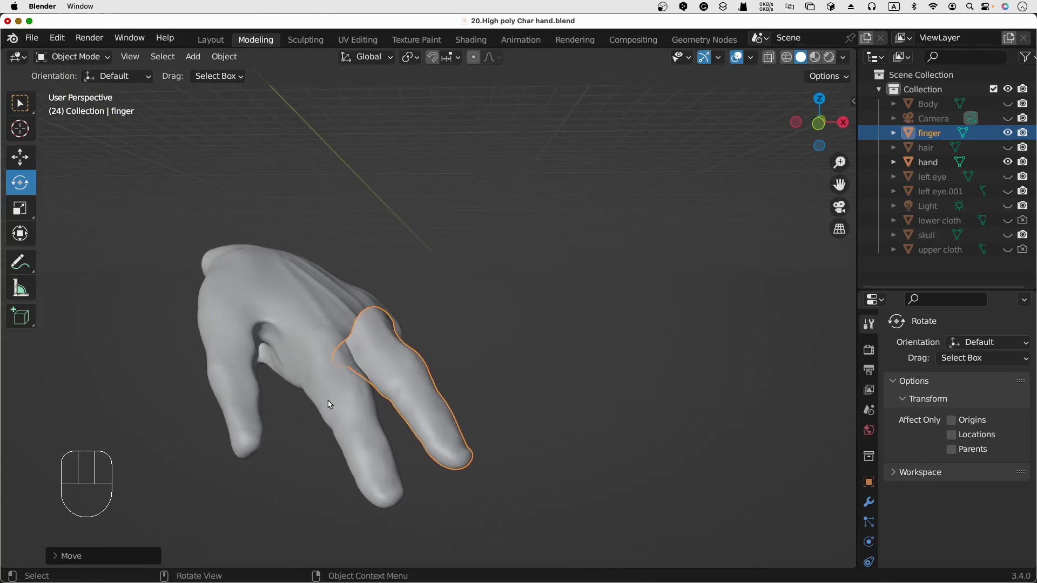
key(g)
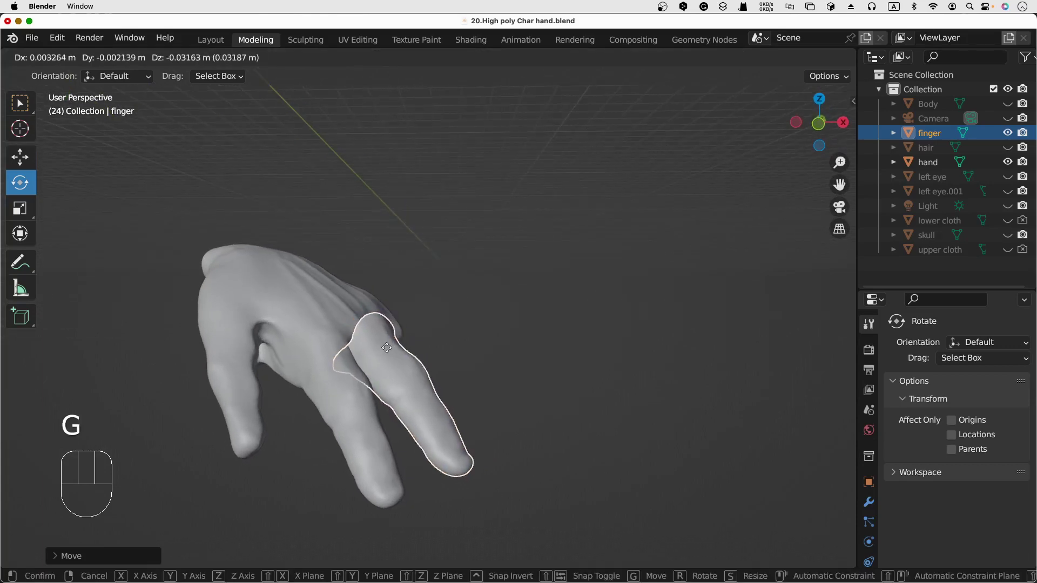
key(z)
click(389, 345)
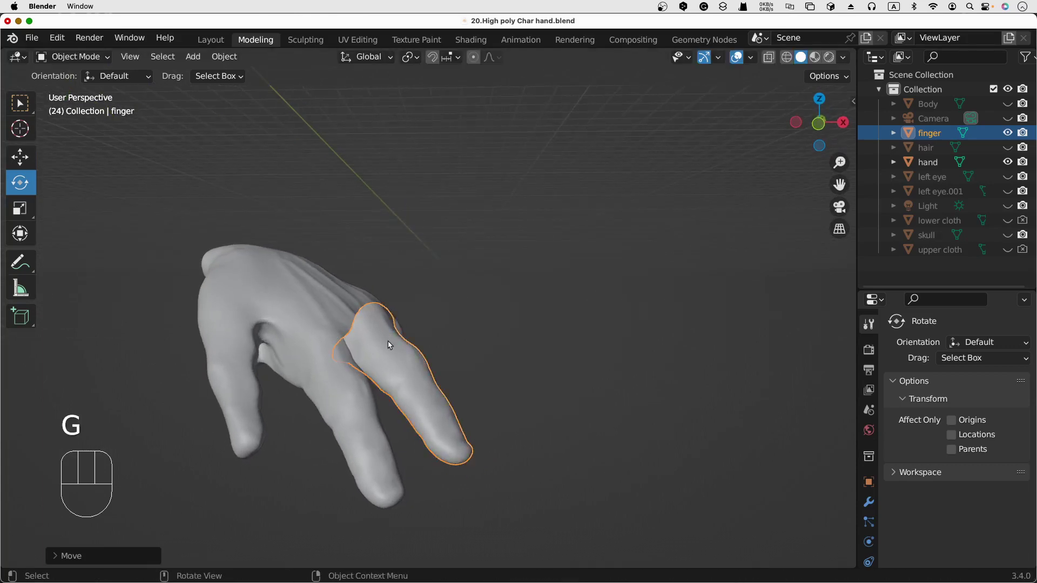
Lower the finger about 0.07 m along the global Z axis at the knuckle
key(z)
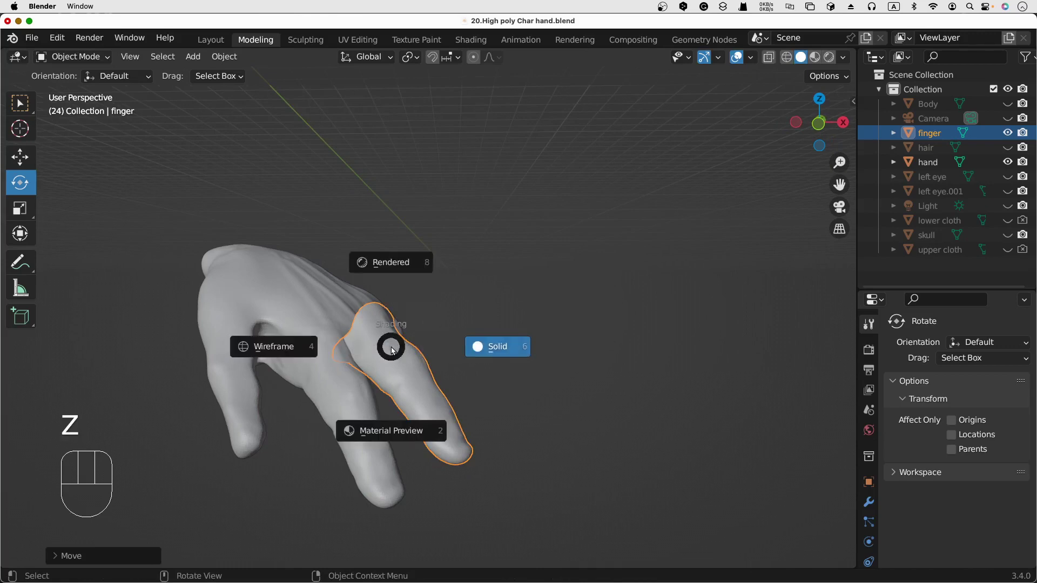
click(391, 348)
key(g)
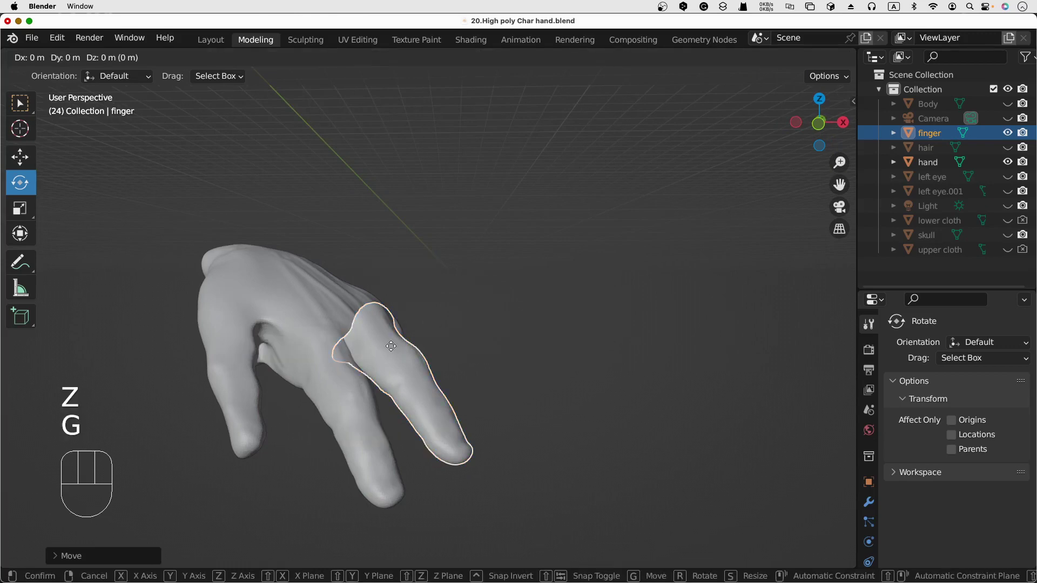
key(z)
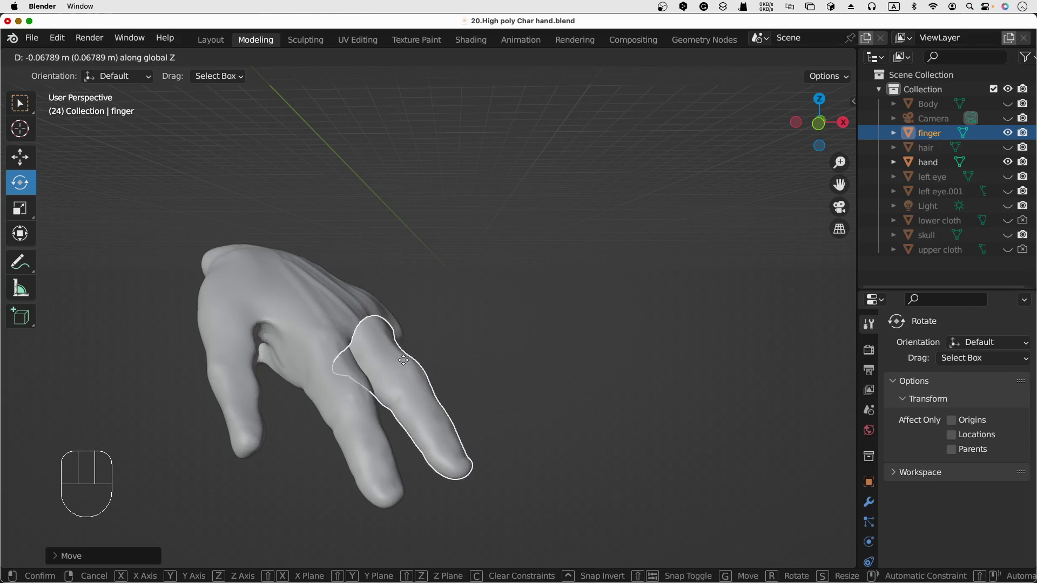
click(403, 361)
Scale the finger object down uniformly to about 0.99 to fit it closer to the hand
middle_drag(508, 346, 431, 389)
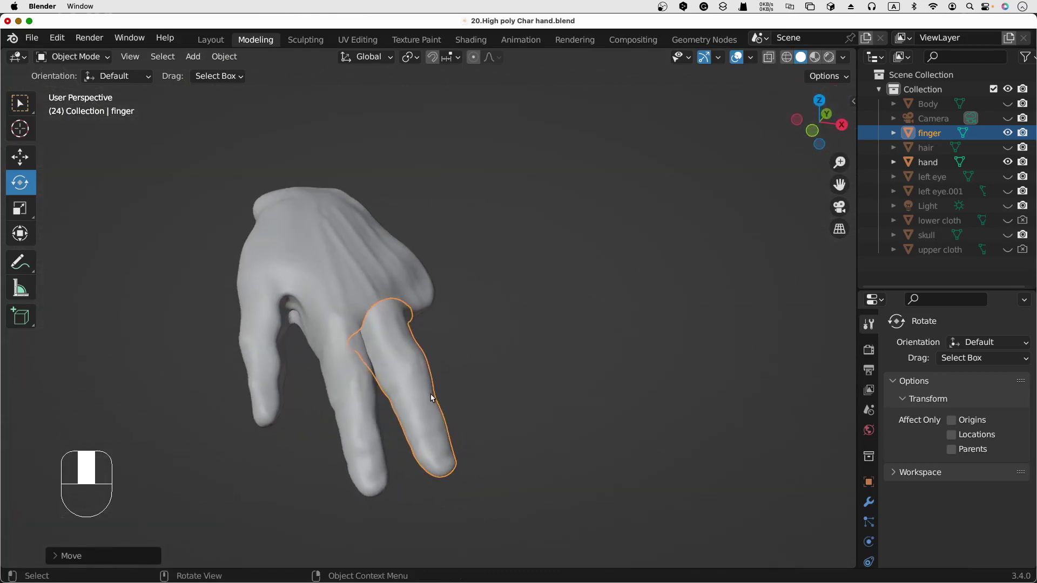
key(s)
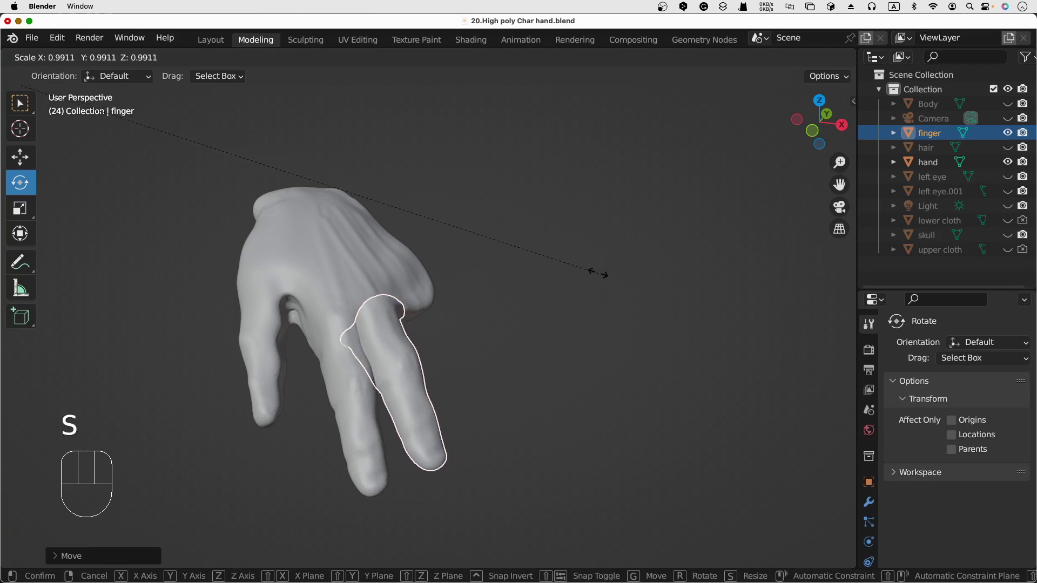
click(596, 273)
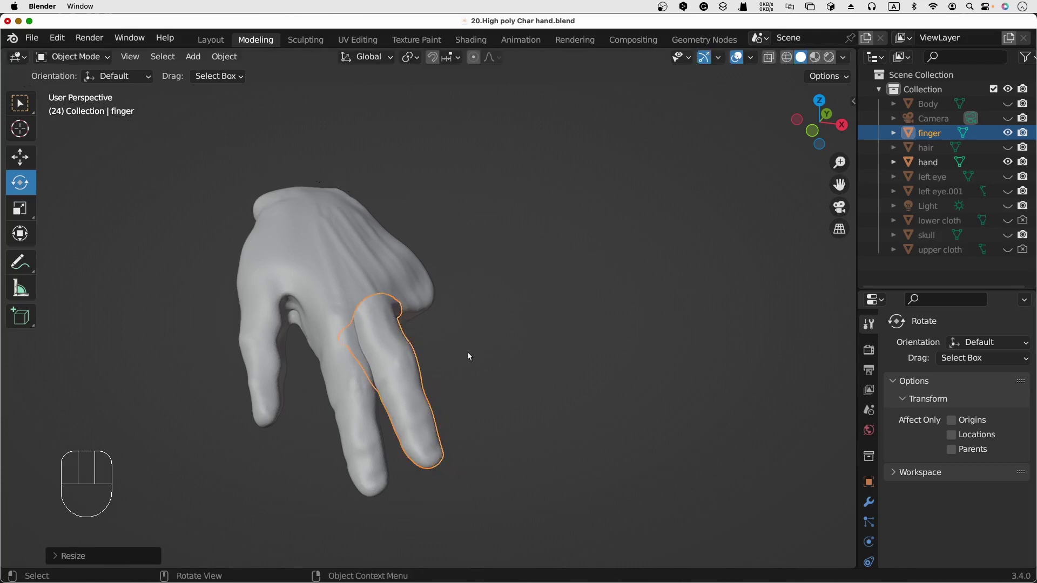
Scale the finger down slightly and move it about 0.26 m back beside the index finger
click(405, 384)
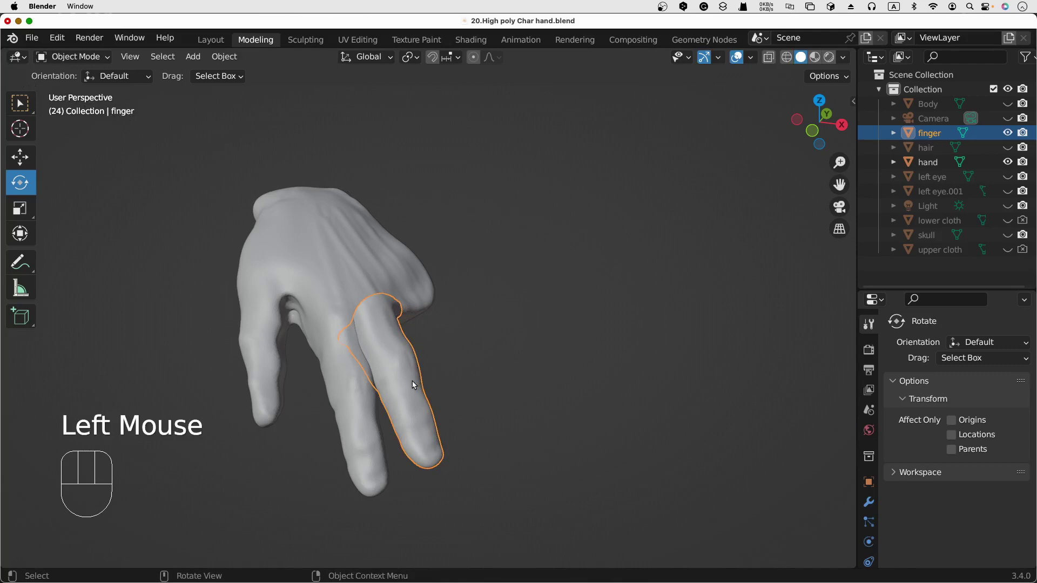
mouse_move(413, 385)
middle_down()
mouse_move(483, 295)
mouse_move(417, 386)
middle_up()
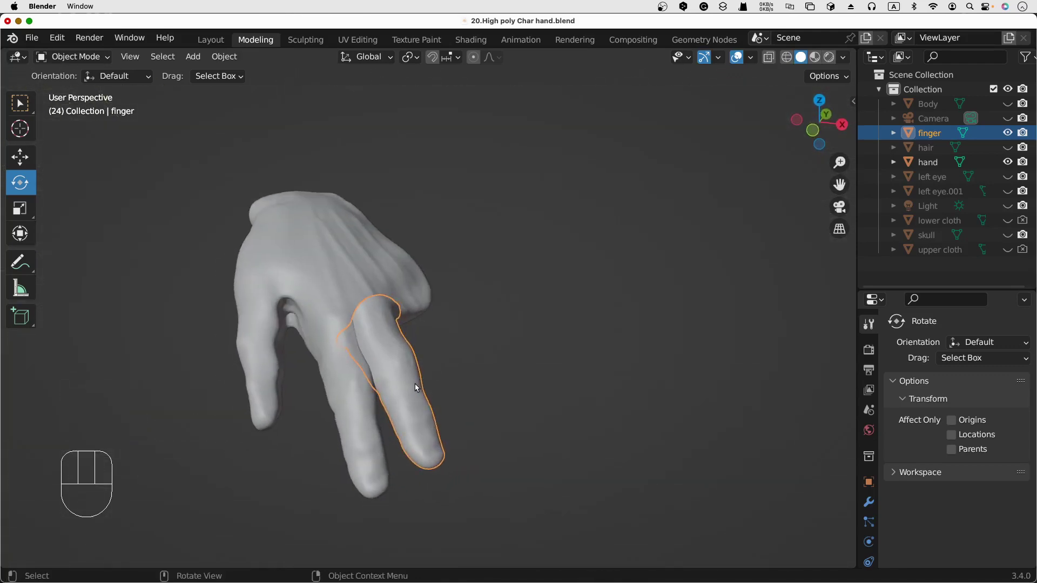
key(s)
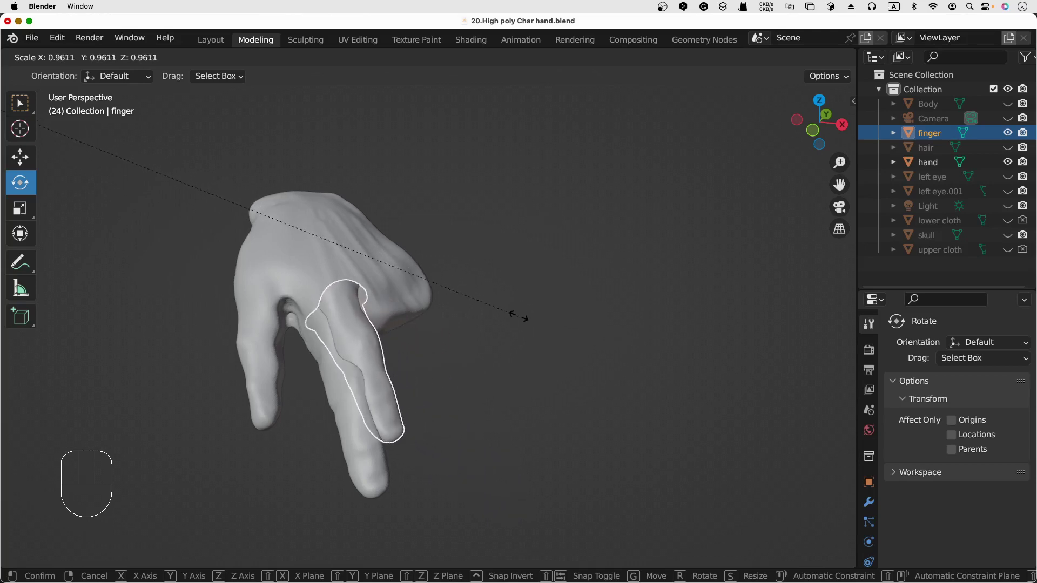
click(484, 341)
key(g)
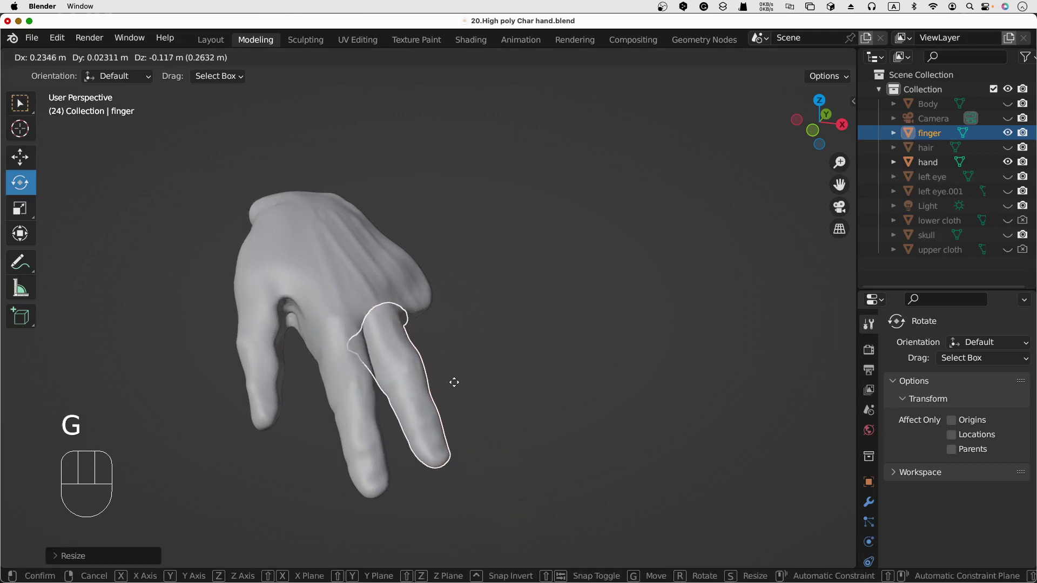
click(453, 382)
Lower the finger slightly along the global Z axis at the knuckle
middle_drag(556, 383, 481, 435)
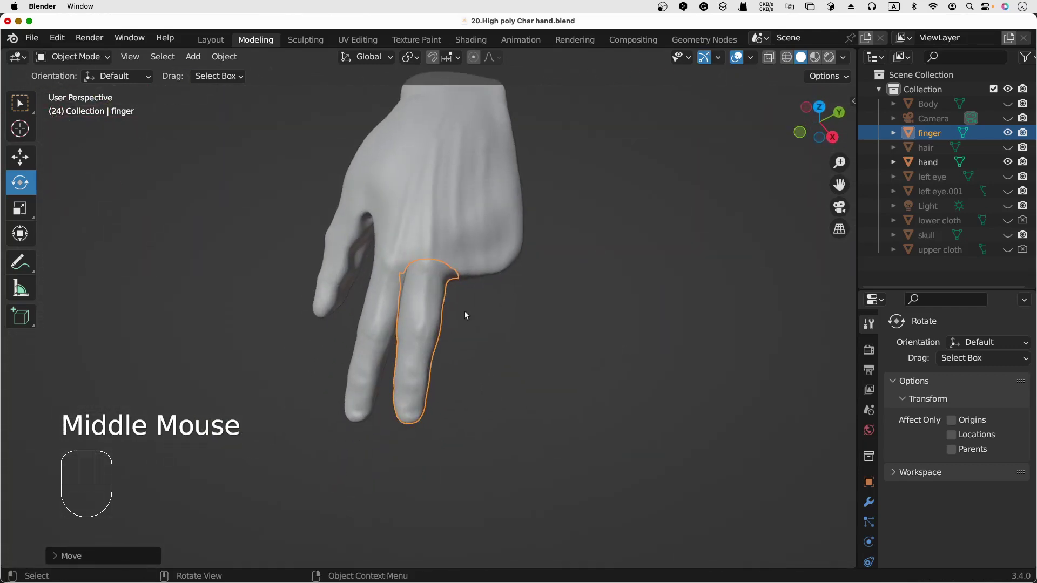
middle_drag(458, 308, 540, 246)
key(g)
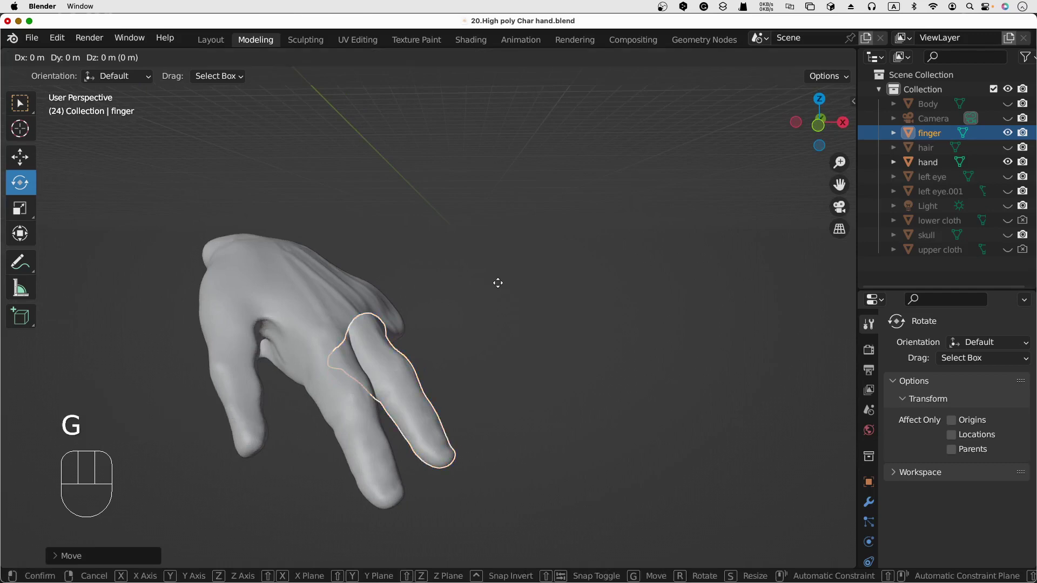
key(z)
click(497, 291)
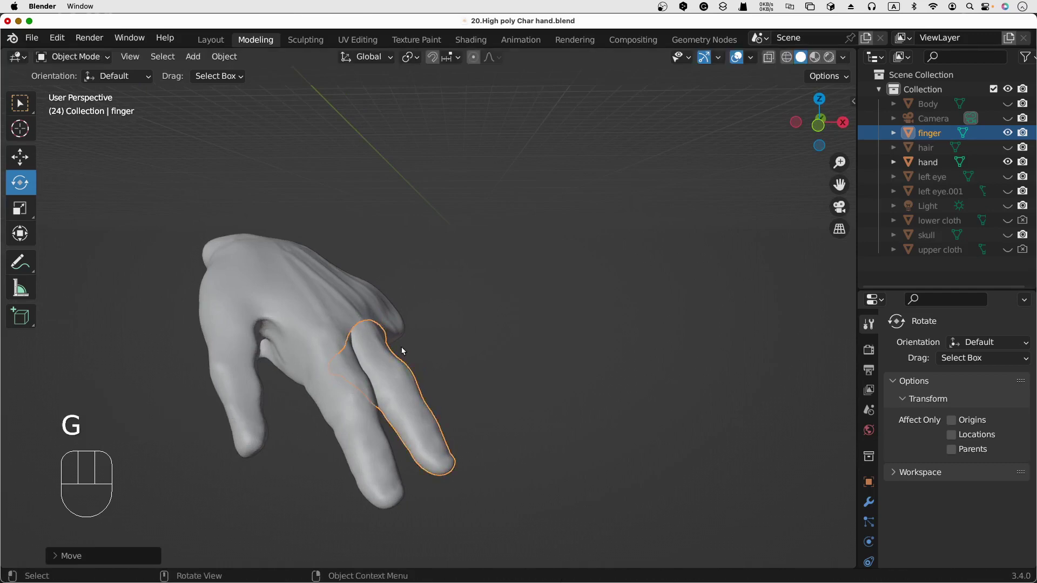
Set the transform orientation to Local and nudge the finger along its local Z axis
middle_drag(461, 409, 375, 478)
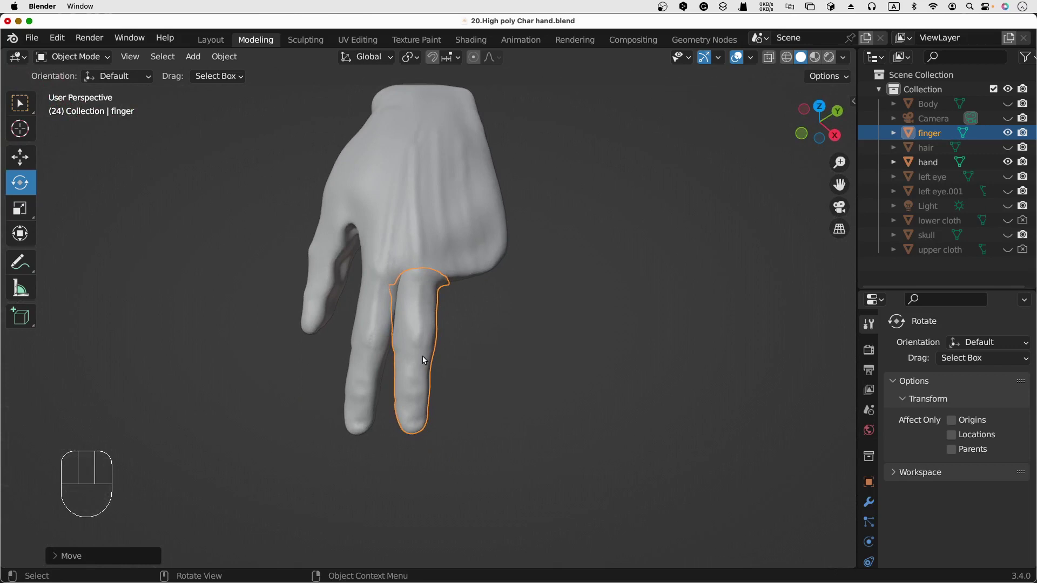
click(389, 59)
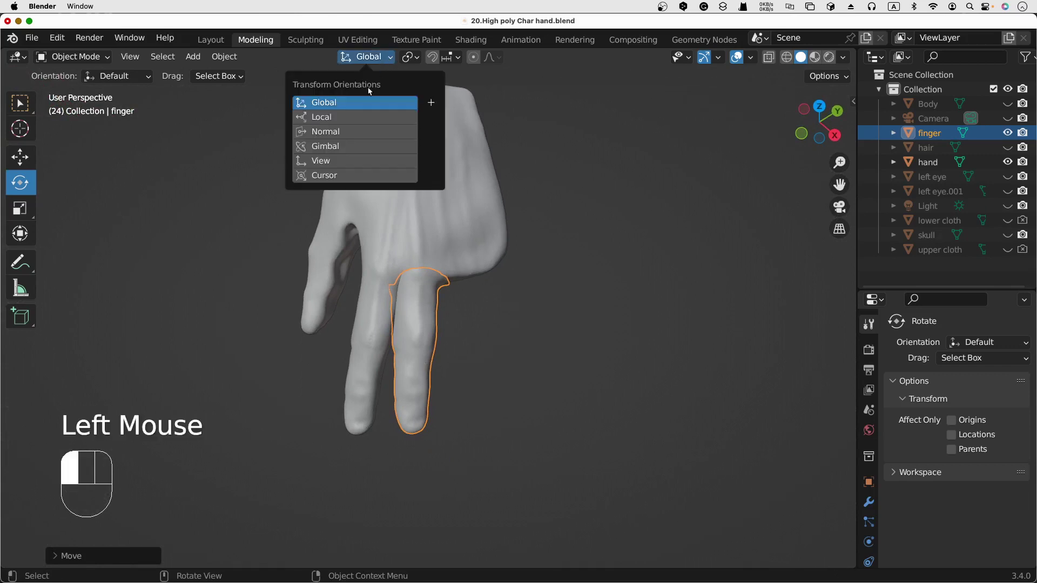
click(346, 117)
click(463, 344)
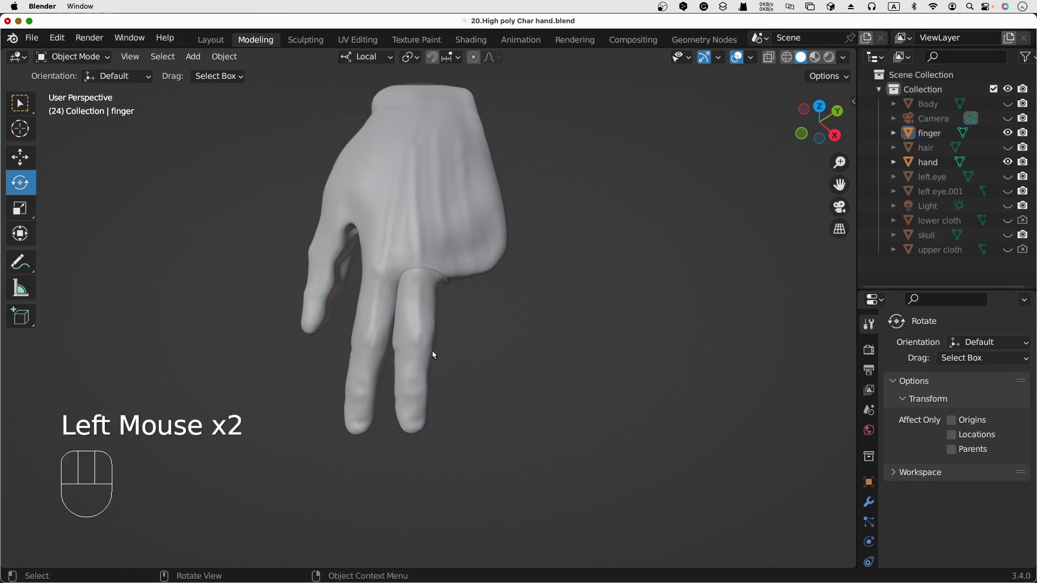
click(421, 340)
key(g)
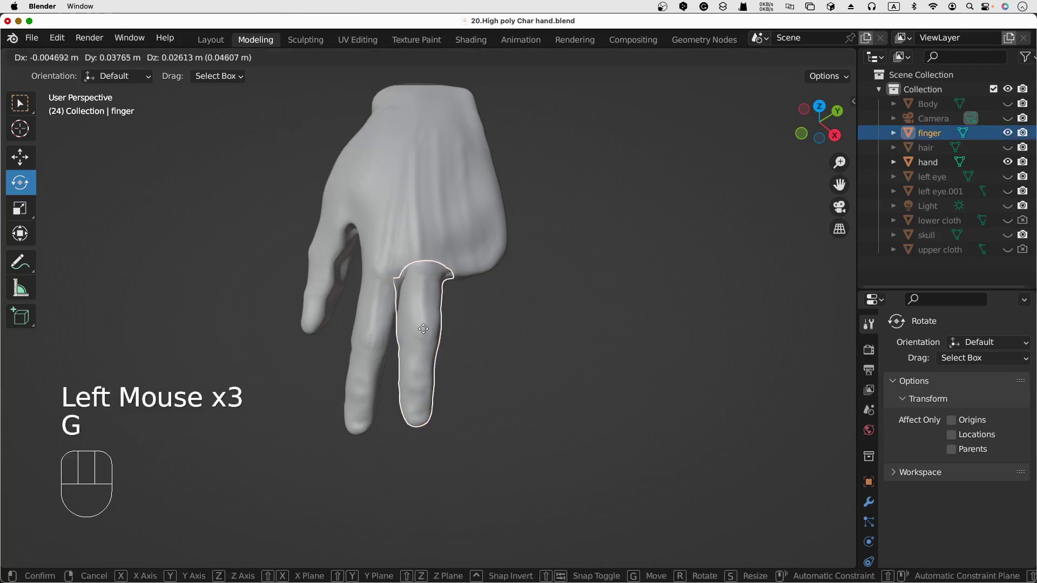
key(z)
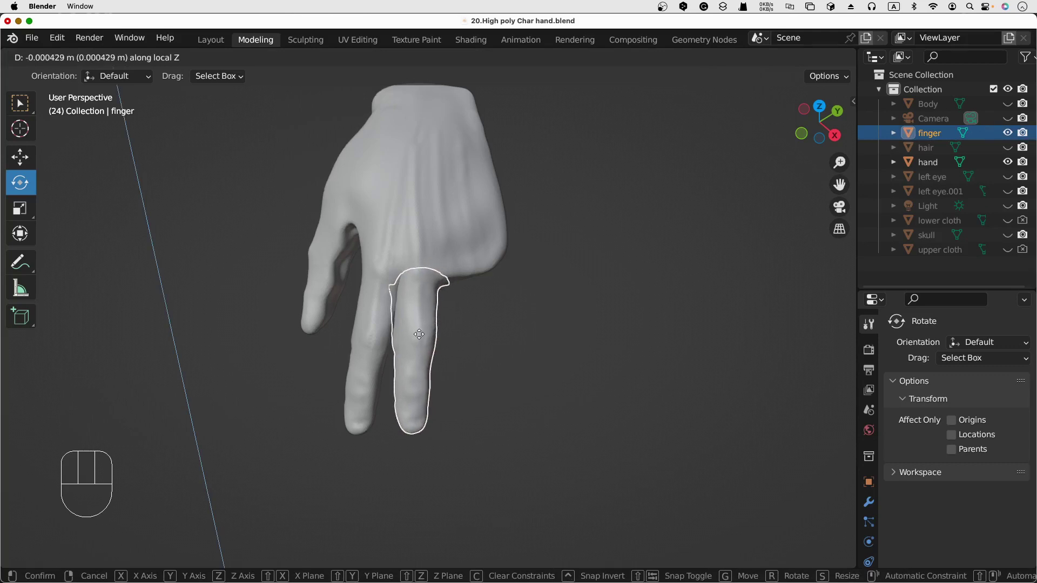
click(419, 336)
Rotate the finger slightly in the view plane to align it with the index finger
middle_drag(494, 371, 514, 323)
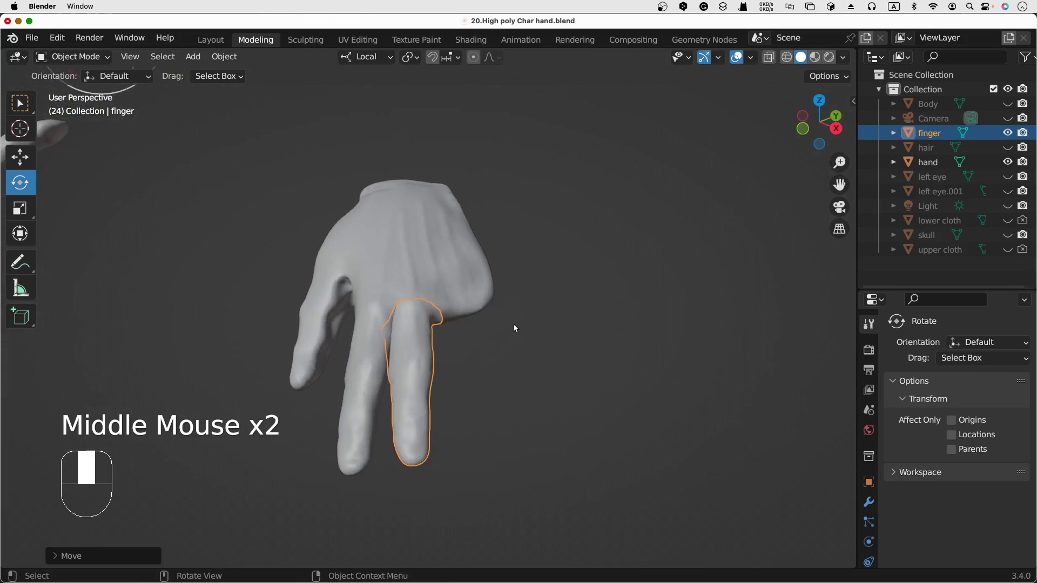
key(g)
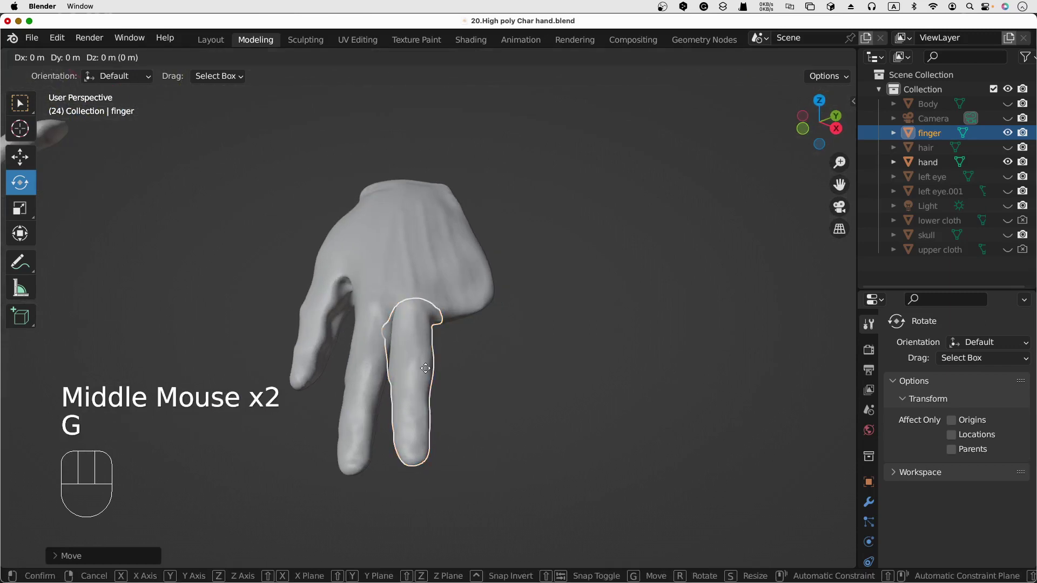
key(r)
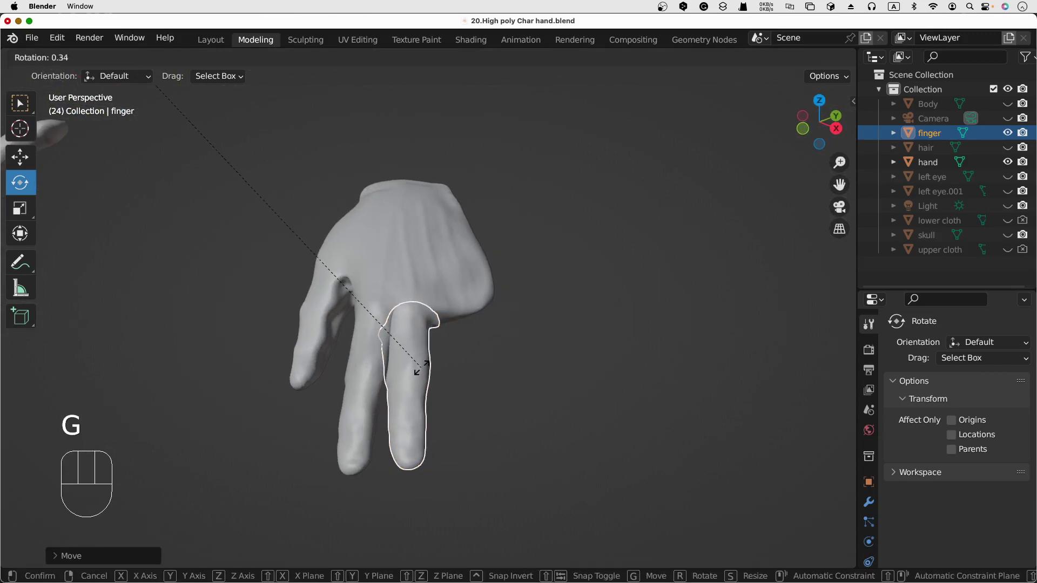
click(426, 369)
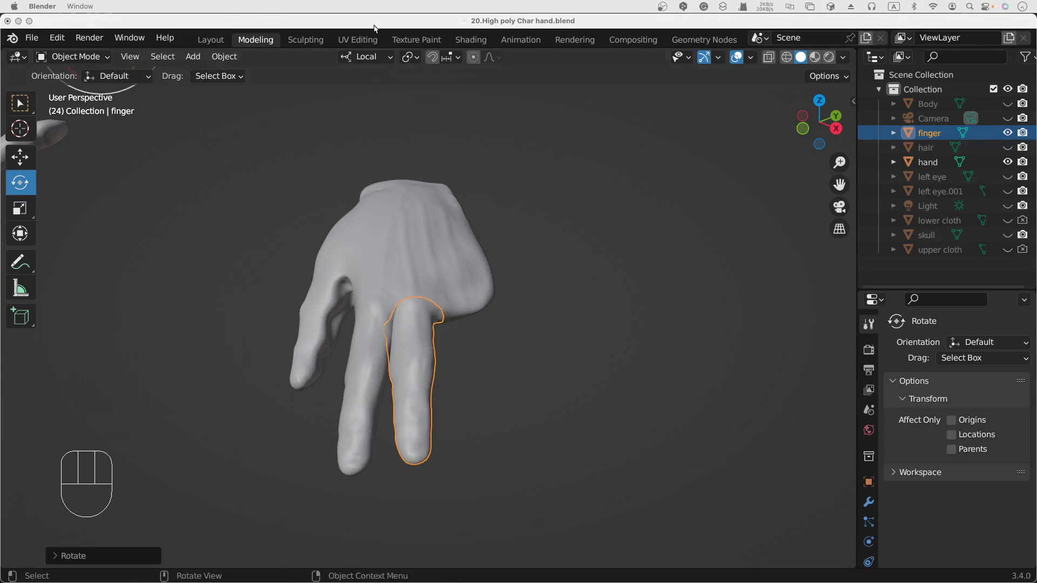
Set the transform orientation back to Global and reselect the finger
click(387, 56)
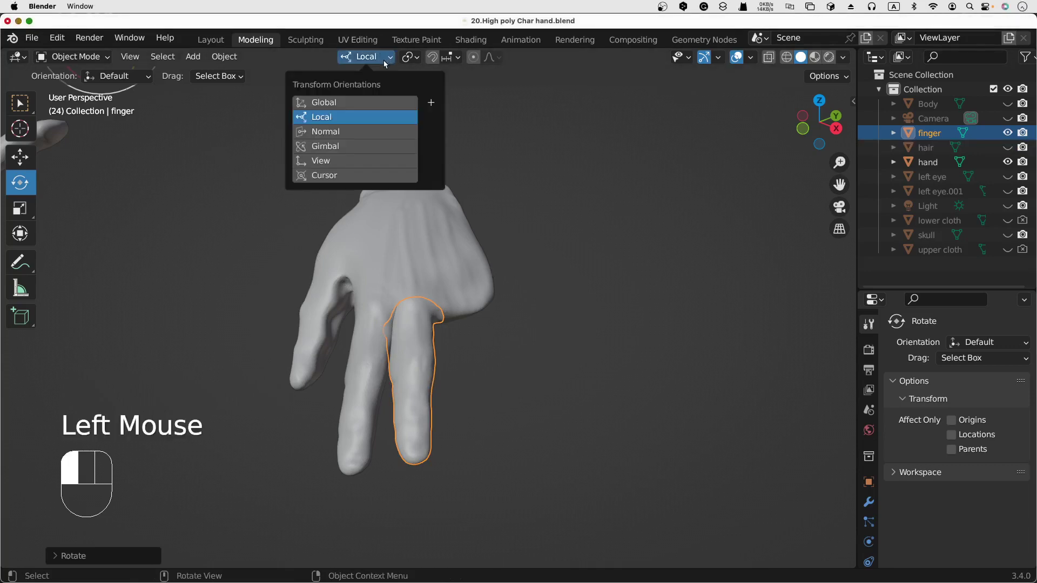
click(372, 102)
click(443, 399)
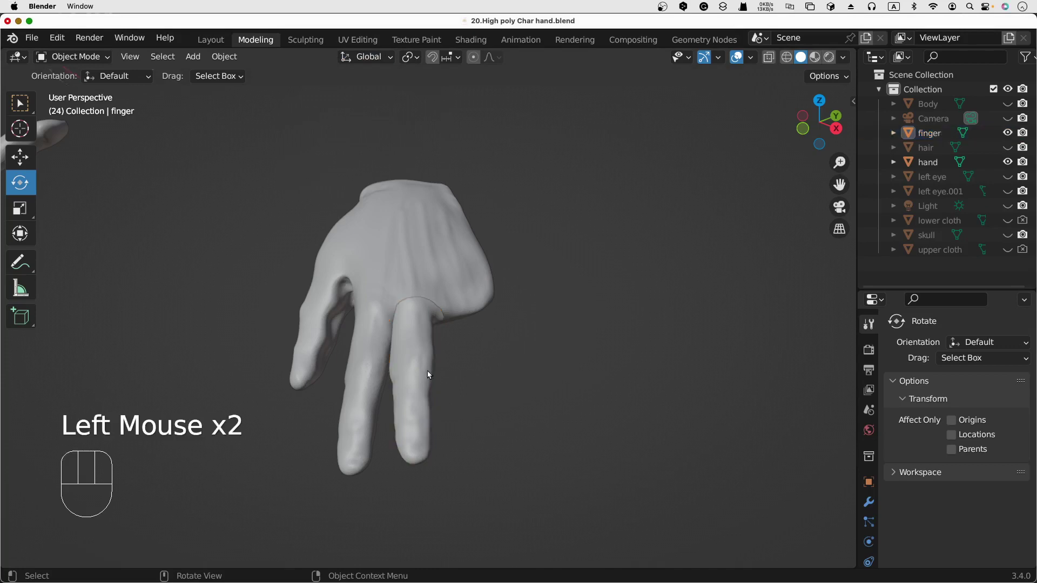
click(422, 366)
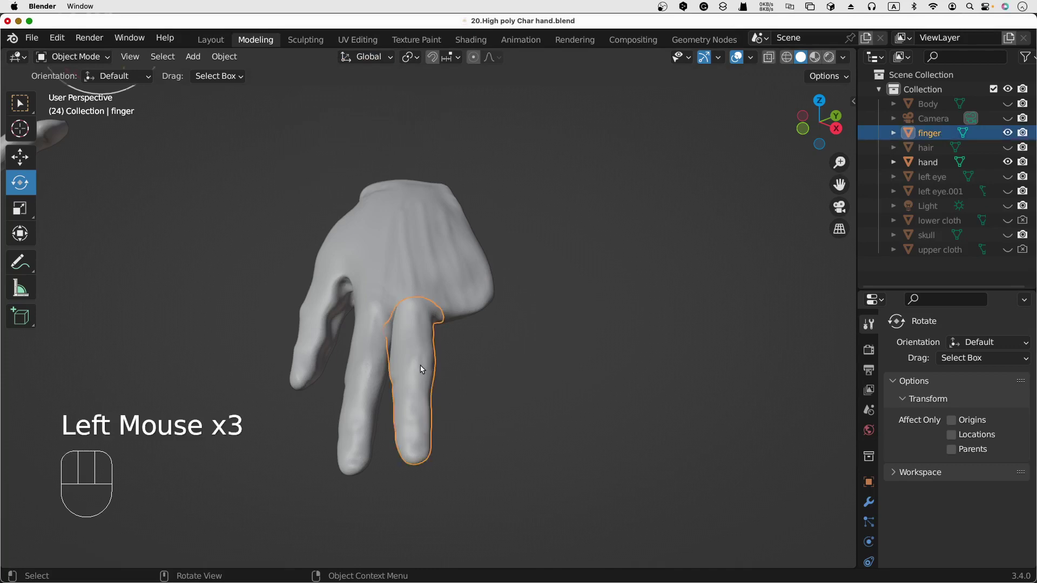
Rotate the finger about 0.7° around its local X axis
key(r)
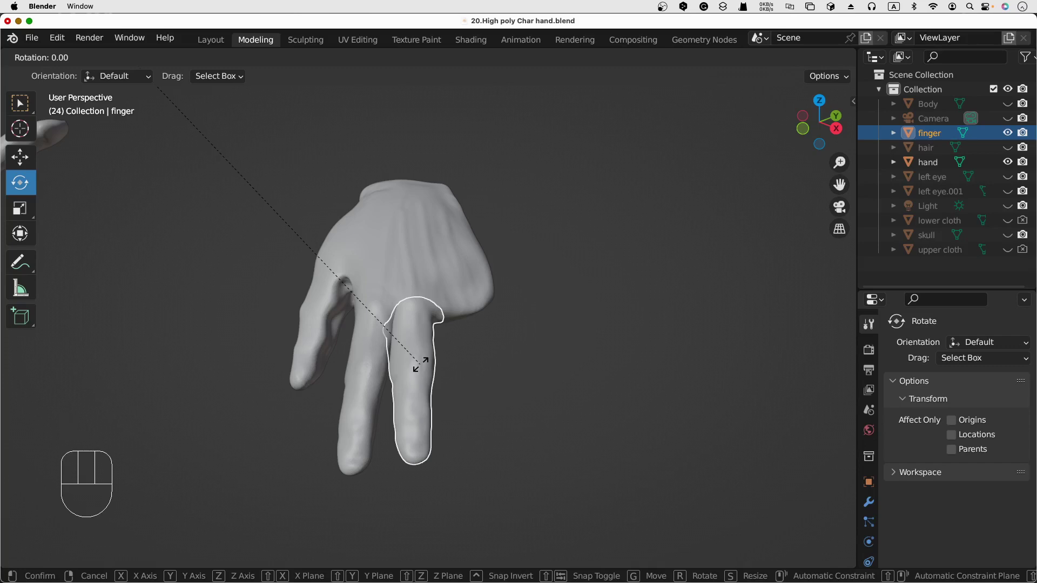
key(x)
key(x)
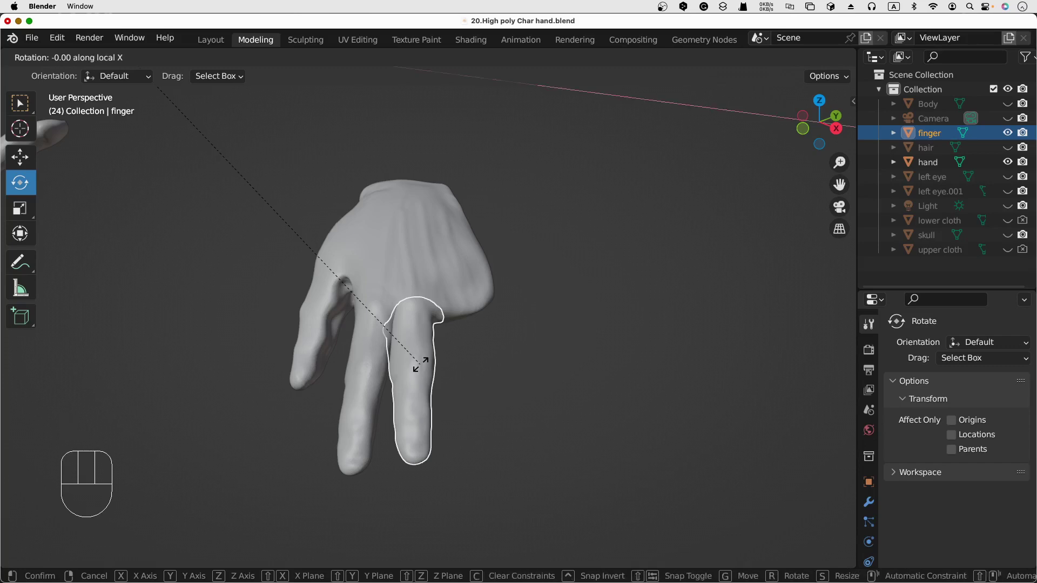
key(x)
key(x)
key(x)
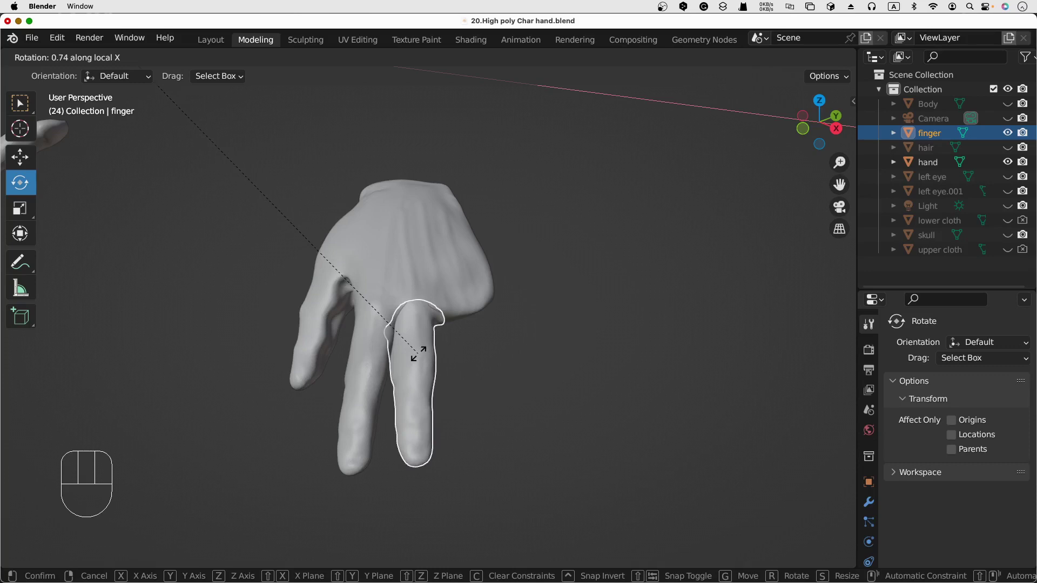
click(419, 355)
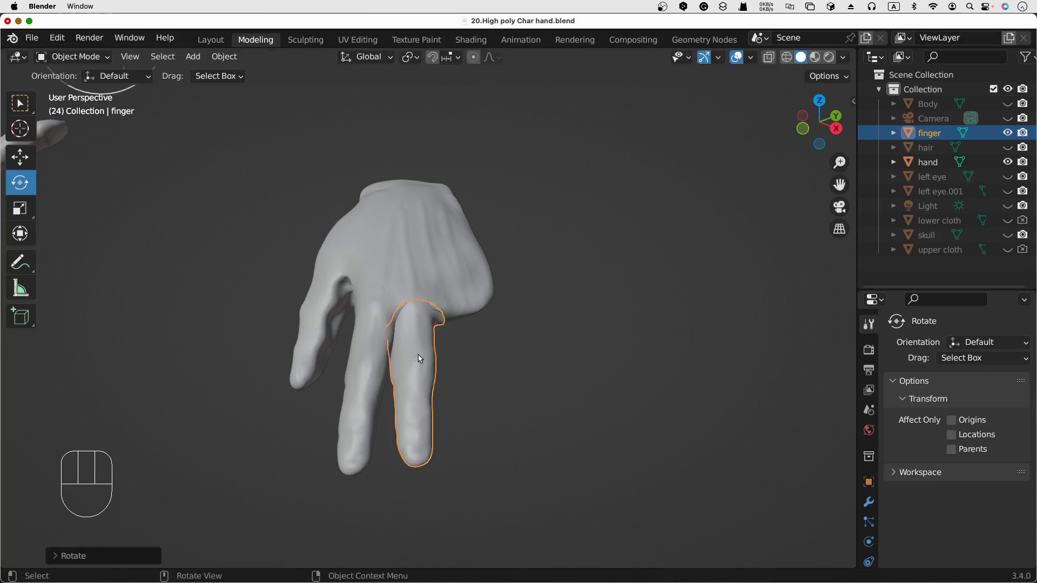
Try to scale the finger down uniformly, and undo the resize
middle_drag(493, 427, 500, 463)
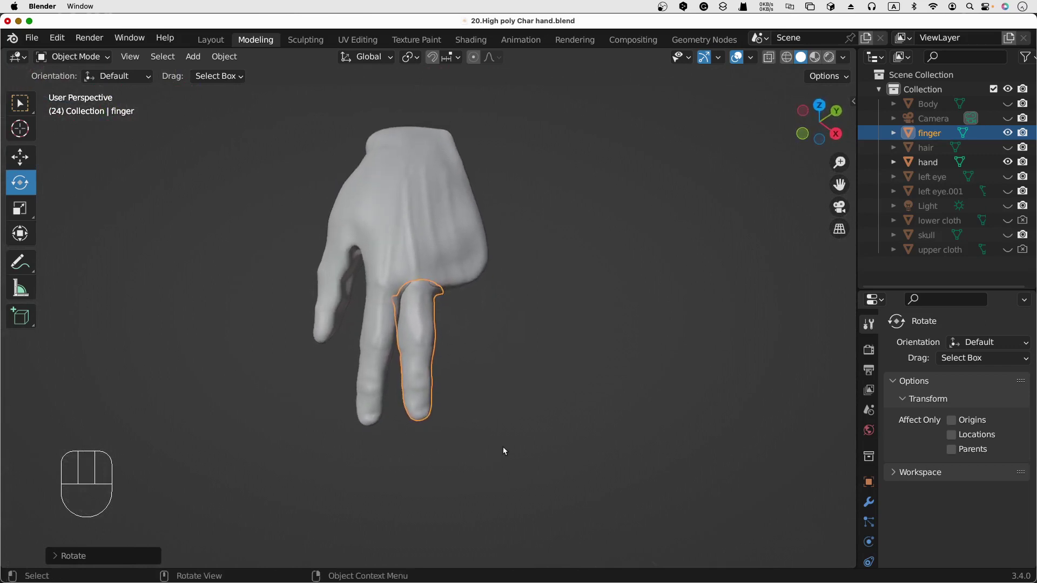
key(s)
key(g)
click(384, 307)
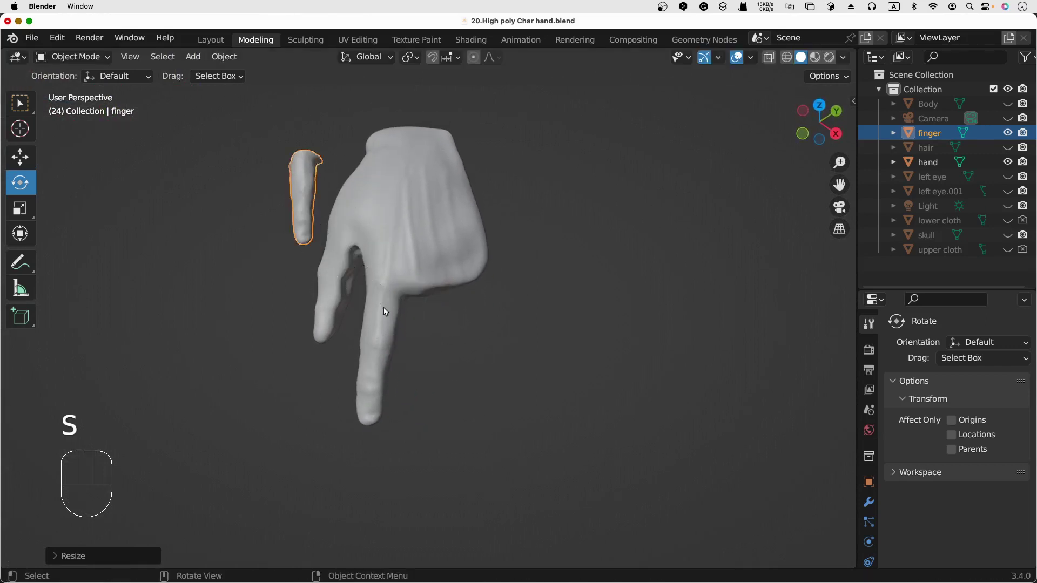
right_click(475, 426)
key(super+z)
Reselect the finger and rotate it slightly around its distant origin with a freehand trackball rotation
click(543, 403)
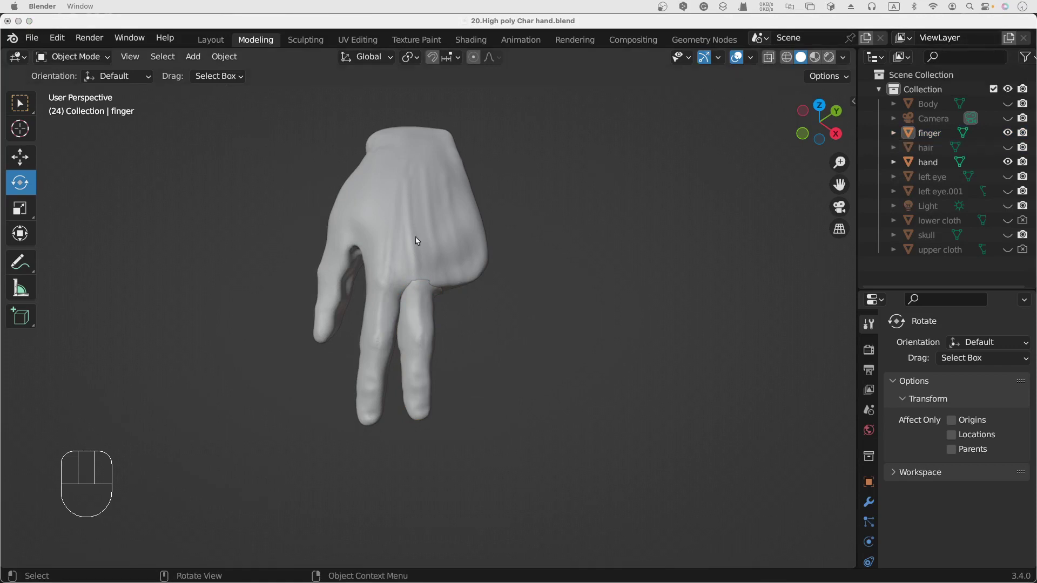
click(412, 330)
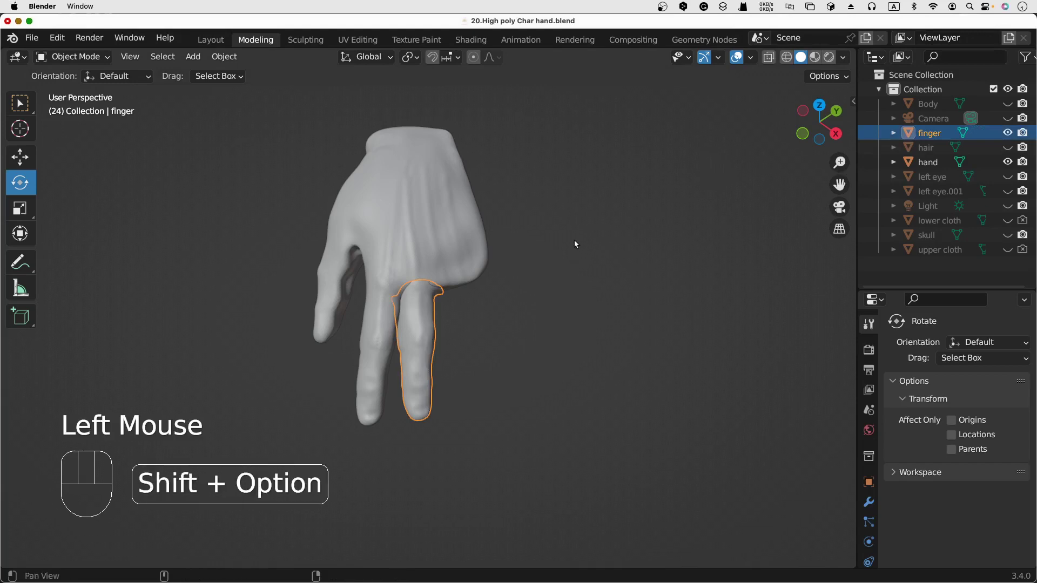
shift+middle_drag(585, 247, 599, 306)
ctrl+middle_drag(600, 306, 621, 508)
ctrl+middle_drag(634, 276, 640, 349)
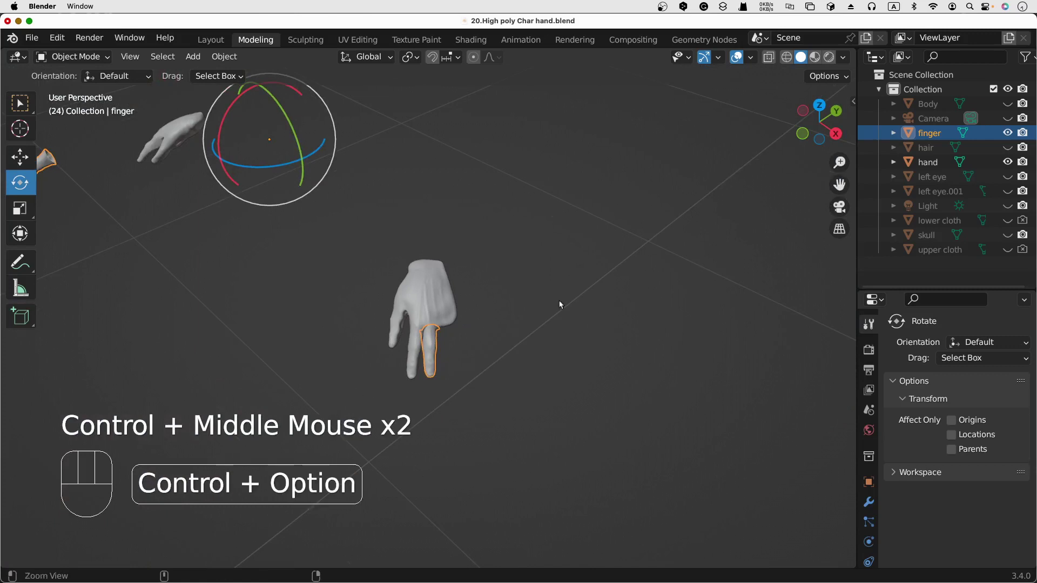
ctrl+middle_drag(560, 303, 567, 327)
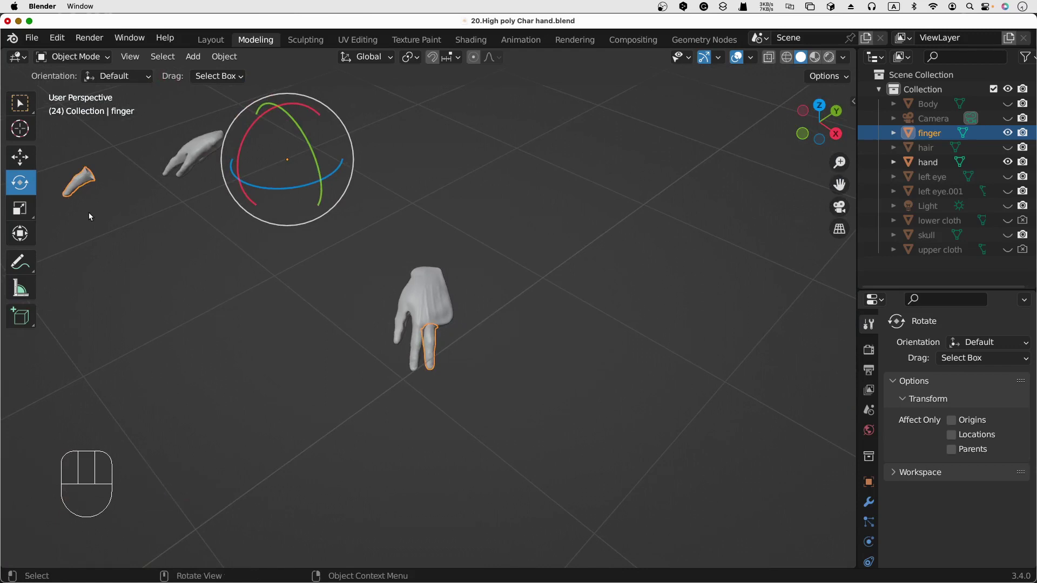
click(333, 170)
click(328, 175)
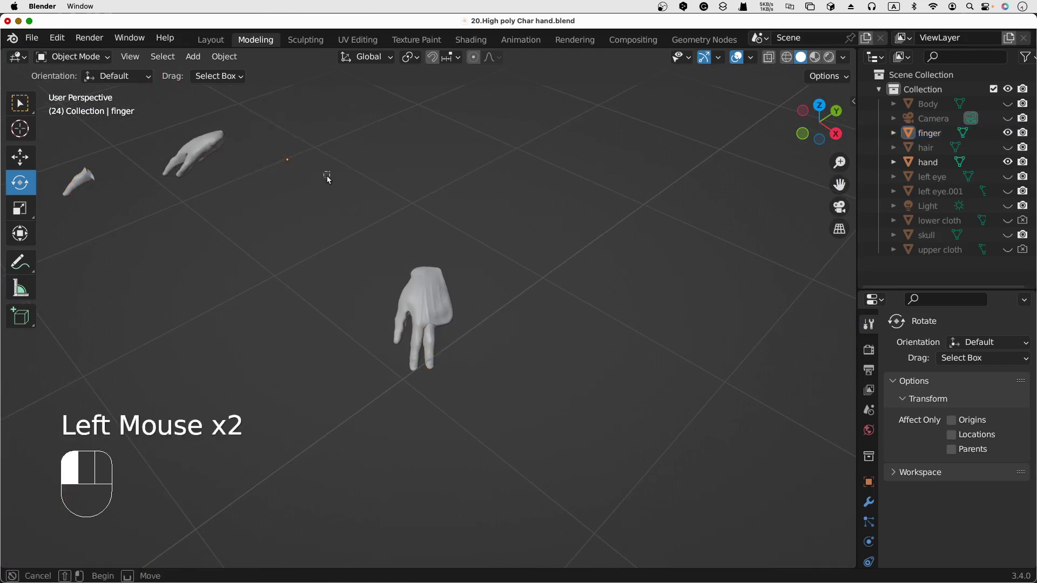
click(436, 349)
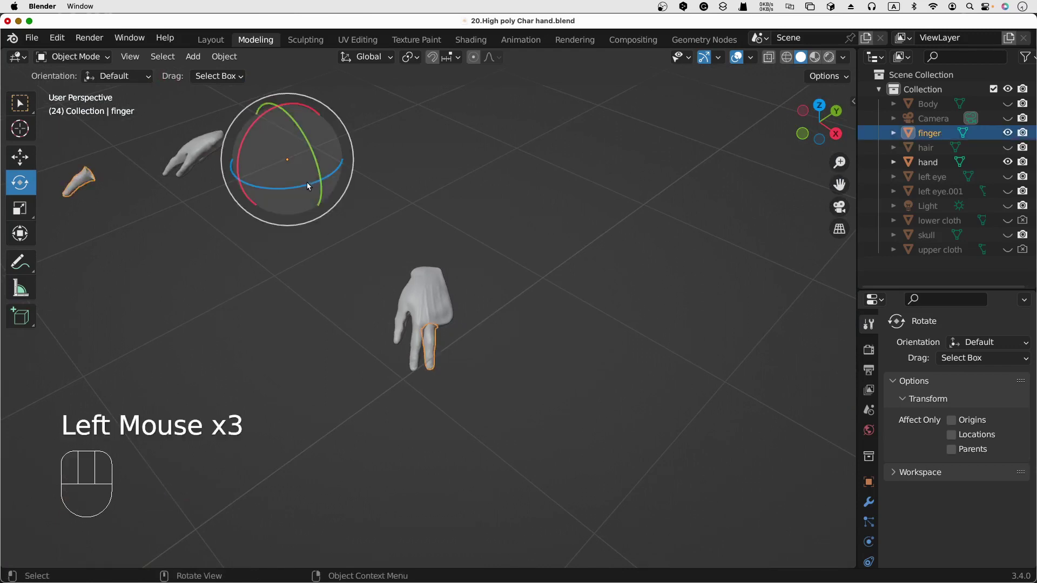
mouse_move(304, 180)
mouse_down()
mouse_move(324, 165)
mouse_move(298, 178)
mouse_up()
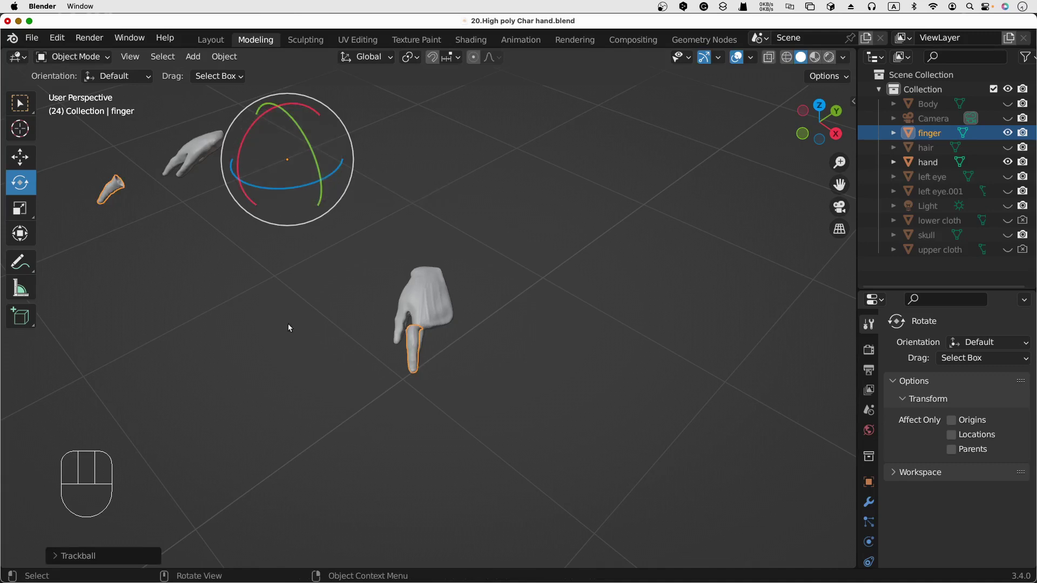
In Edit Mode, box-select the faces of the detached finger beside the far hand and turn on X-ray display
key(Tab)
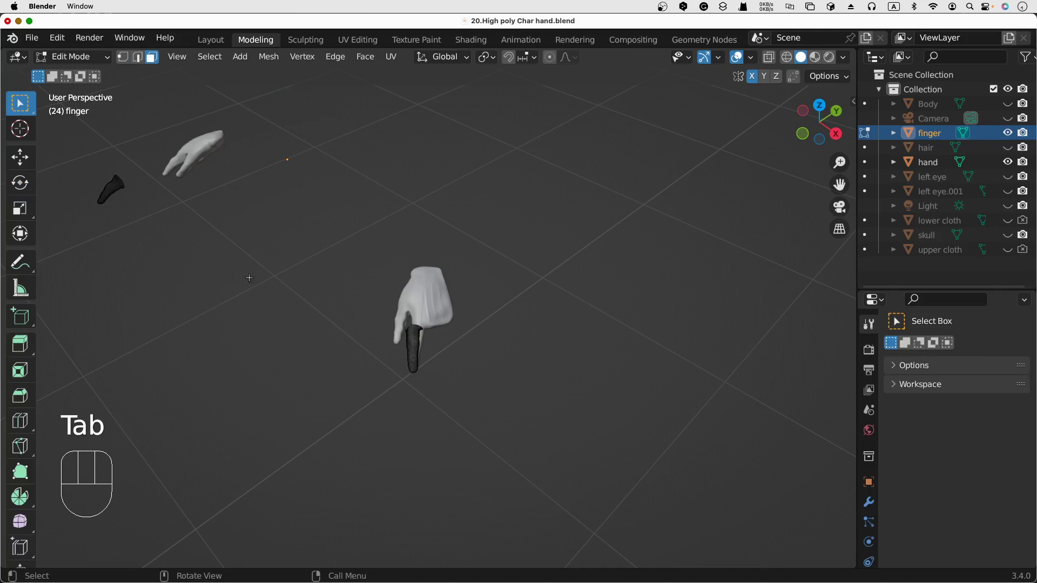
drag(54, 151, 134, 226)
middle_drag(93, 270, 349, 290)
shift+middle_drag(235, 373, 412, 310)
middle_drag(336, 361, 409, 336)
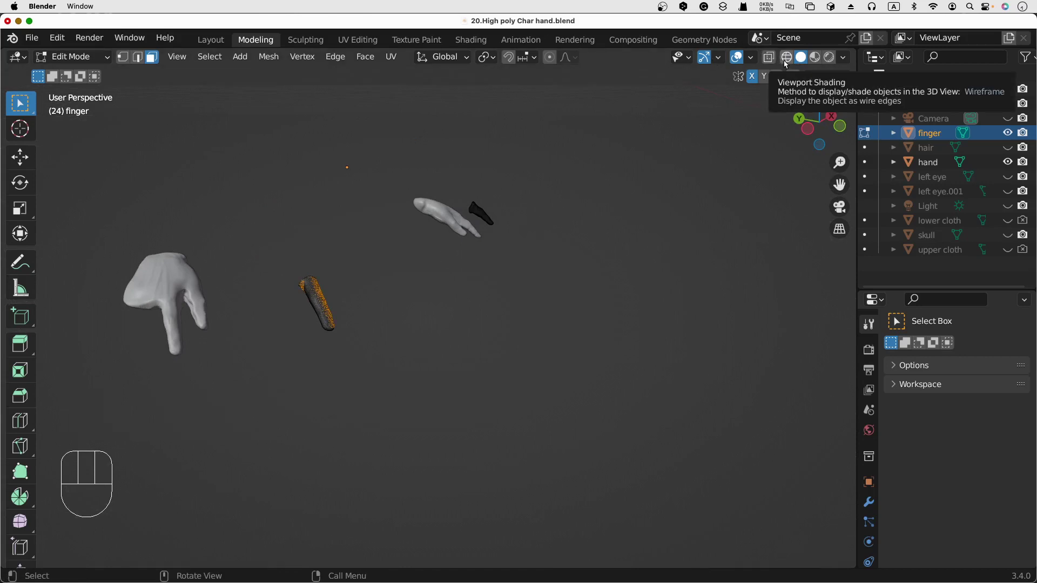
click(768, 60)
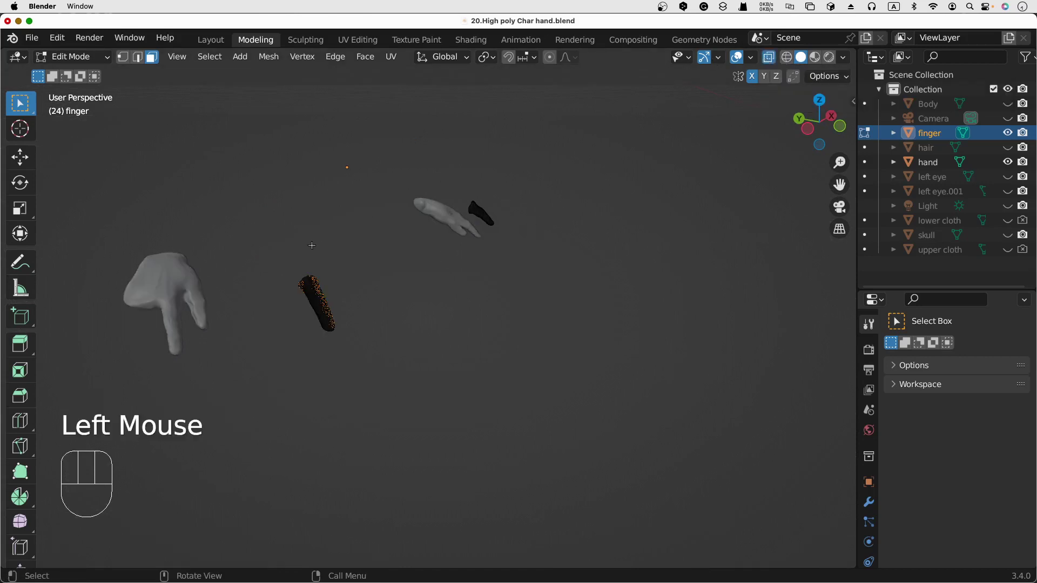
Delete the vertices of the detached finger beside the opposite hand and return to Object Mode
drag(273, 255, 370, 393)
middle_drag(370, 394, 359, 416)
right_click(266, 332)
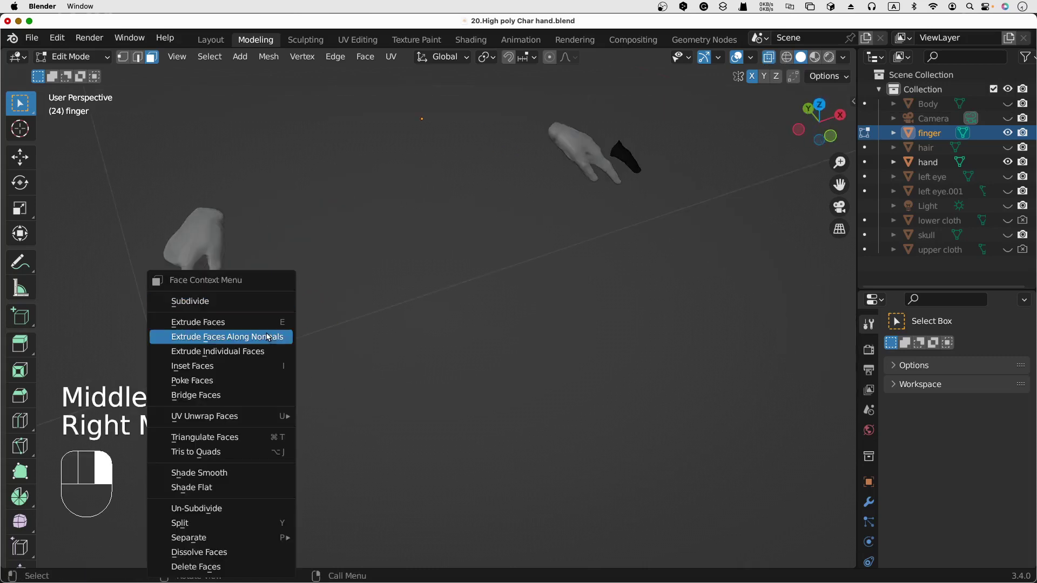
click(366, 350)
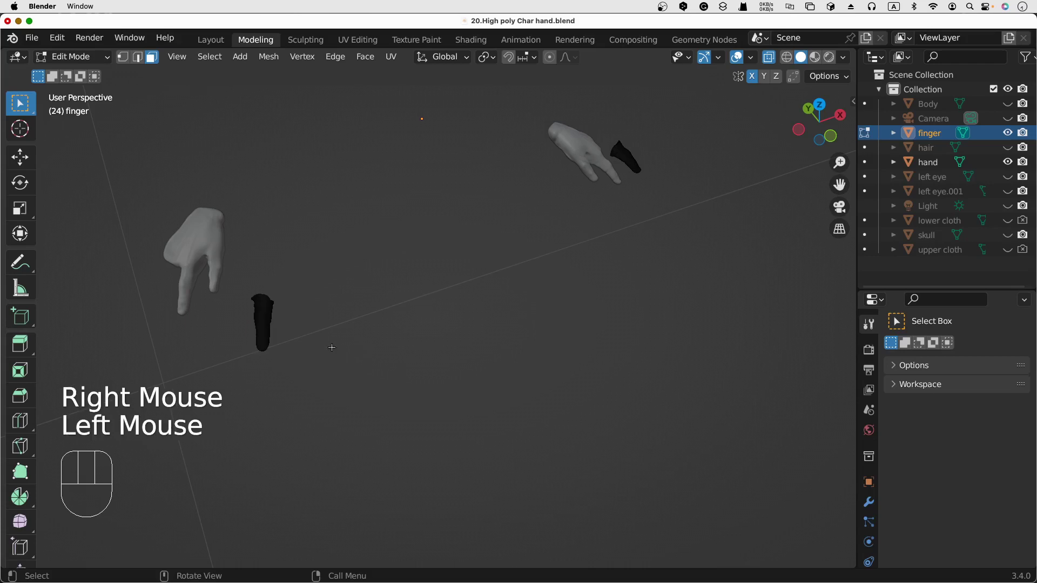
double_click(258, 300)
key(x)
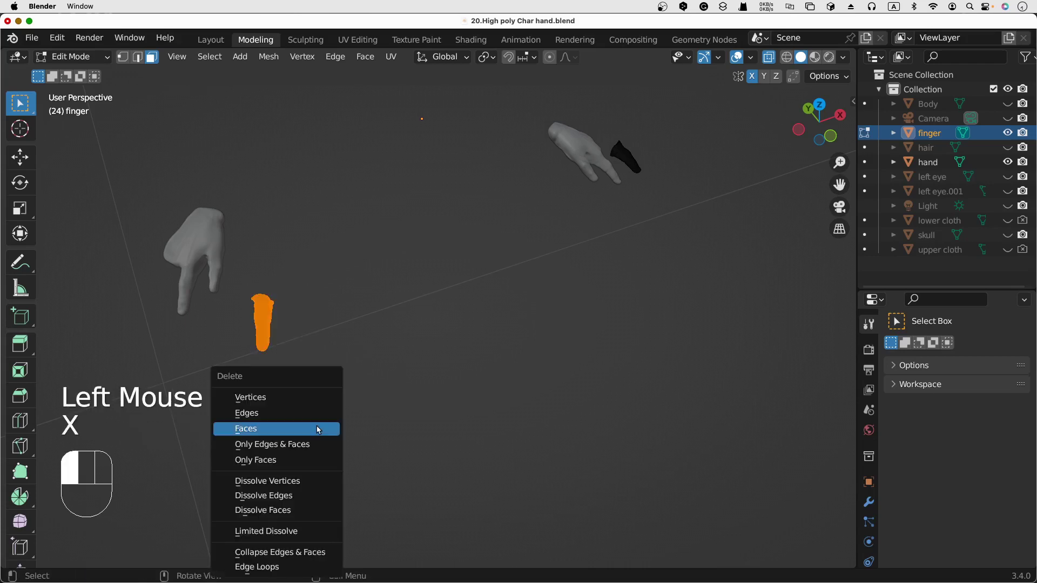
click(303, 397)
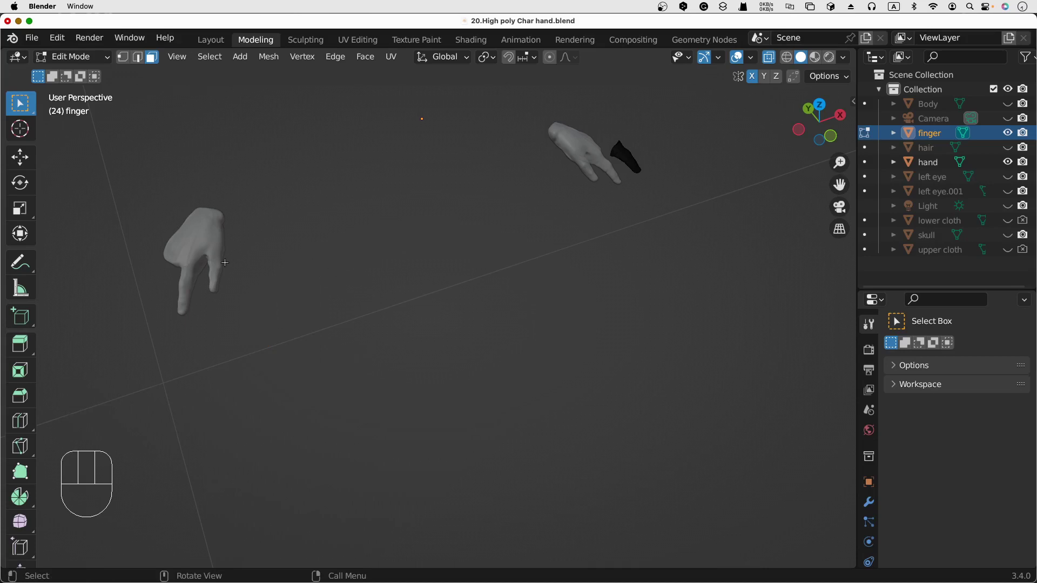
middle_drag(592, 244, 591, 288)
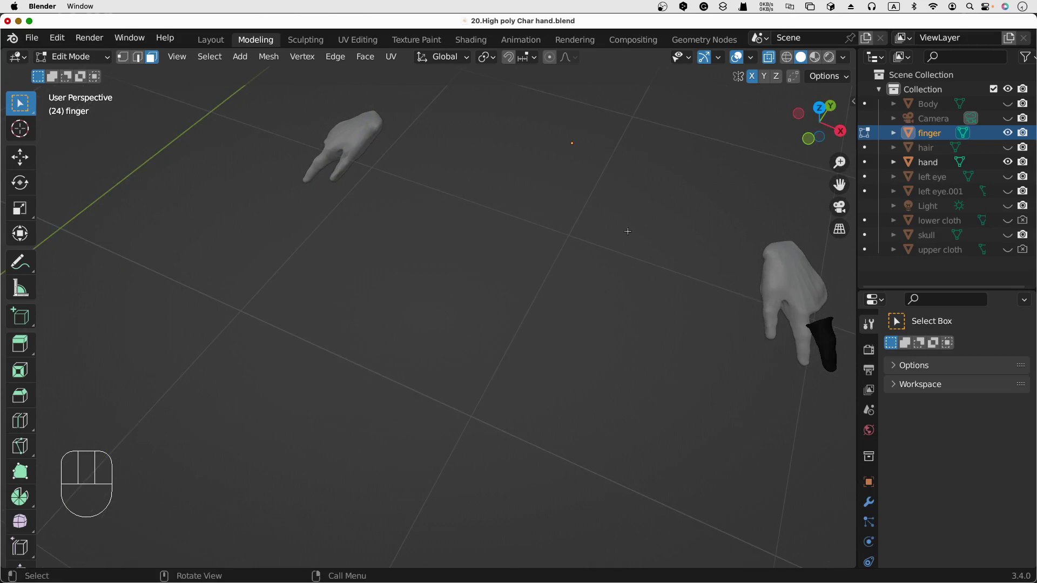
key(Tab)
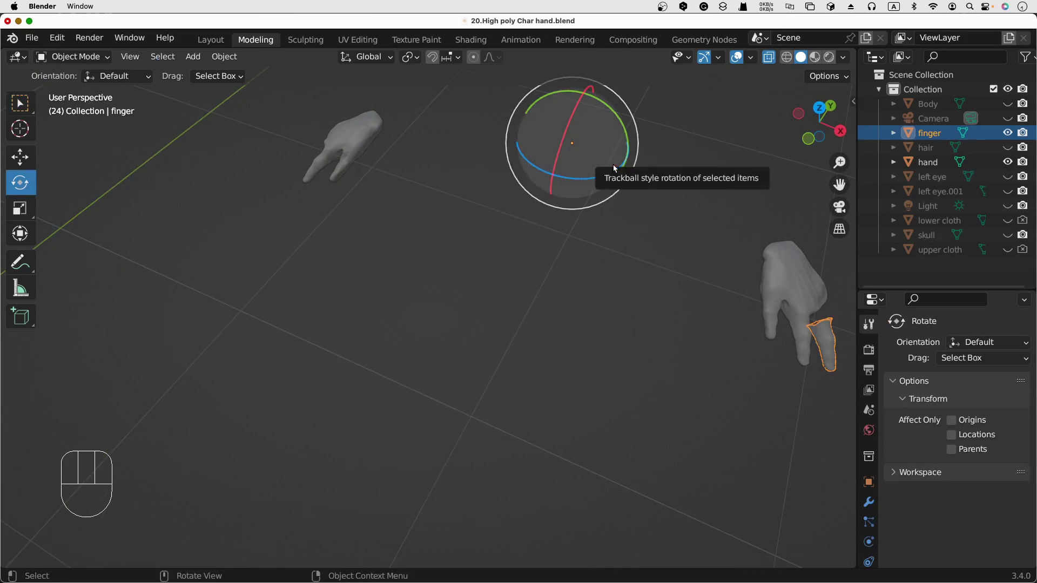
shift+middle_drag(695, 260, 528, 245)
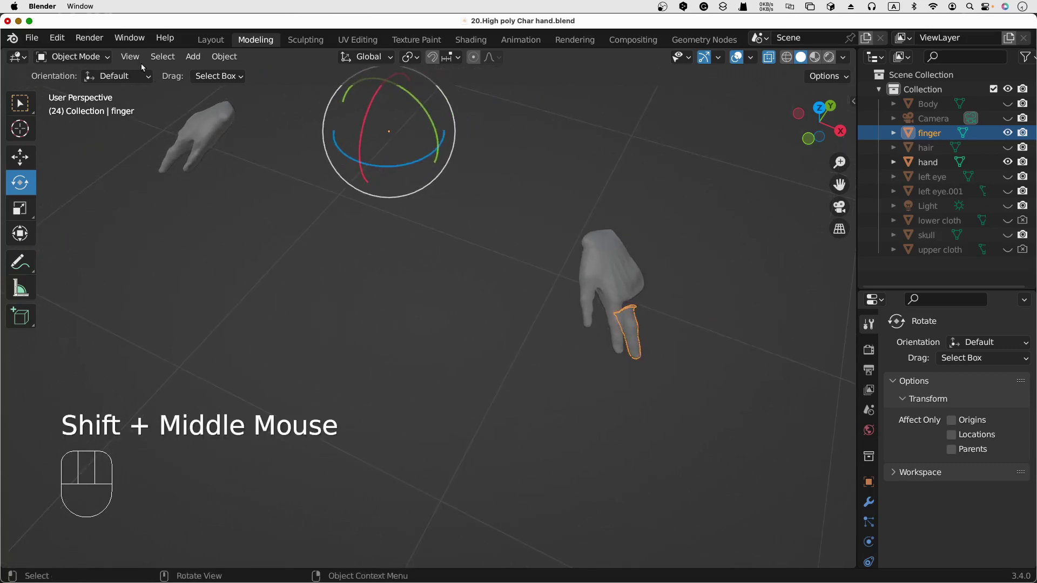
Try to set the finger's geometry to its distant origin, and undo the change
click(215, 61)
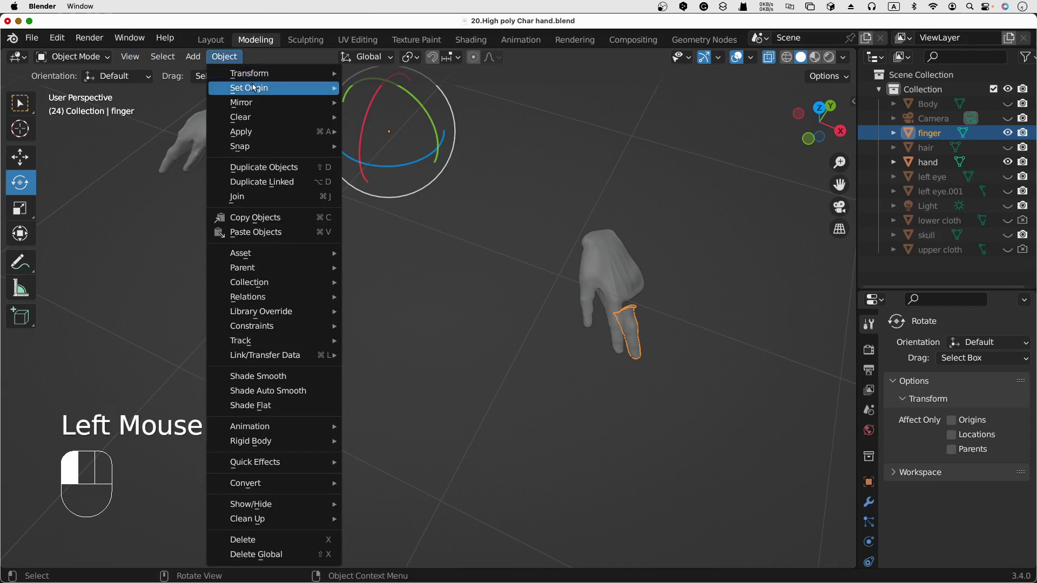
mouse_move(257, 88)
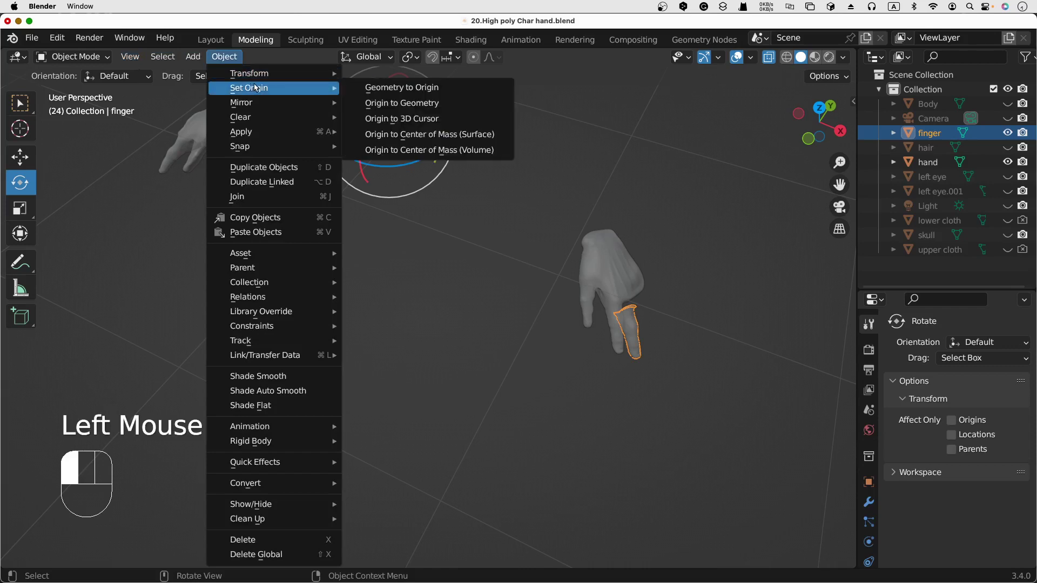
click(462, 93)
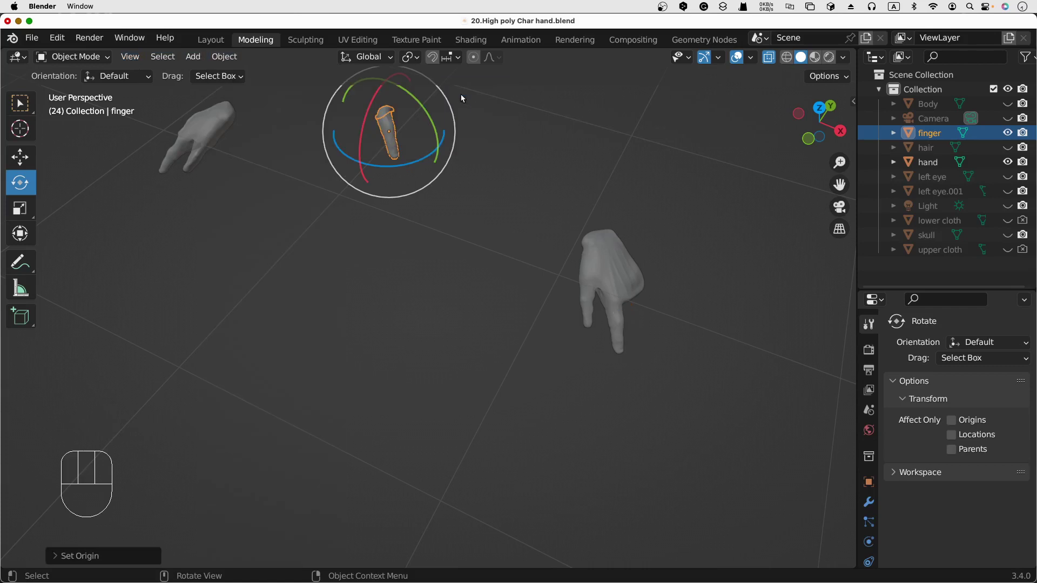
key(super+z)
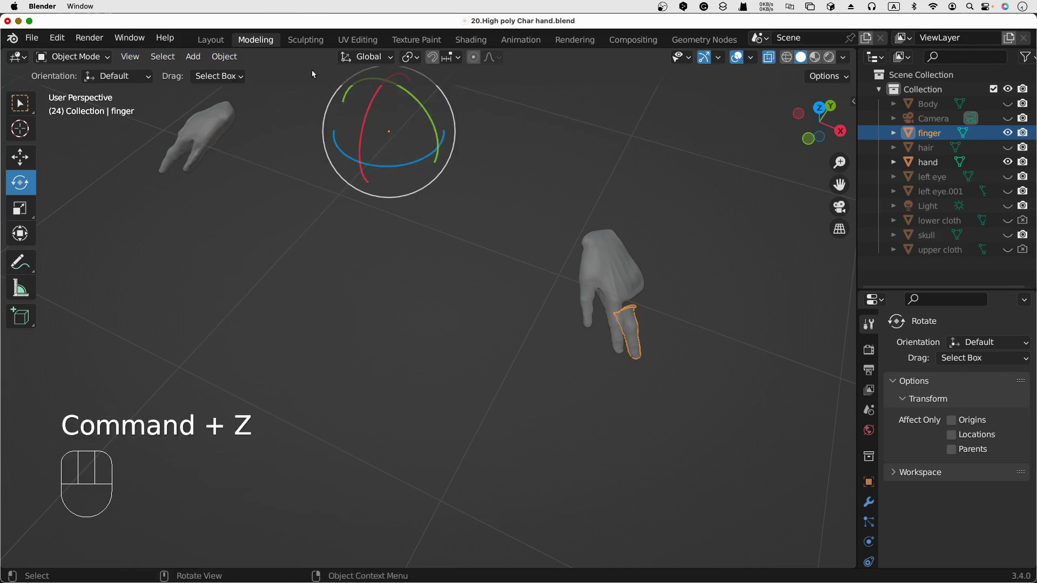
Set the finger object's origin to its geometry
click(224, 57)
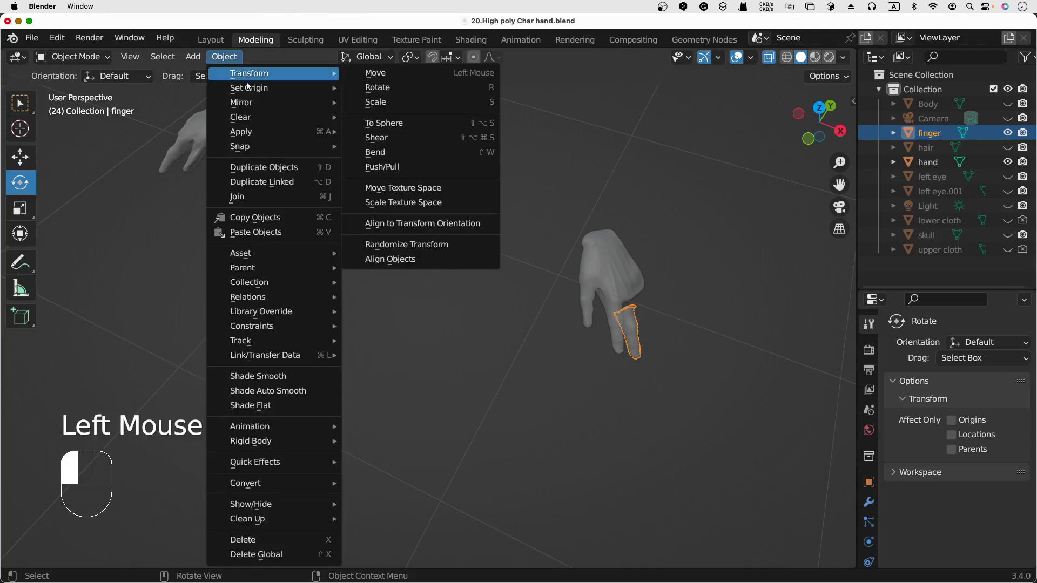
mouse_move(301, 87)
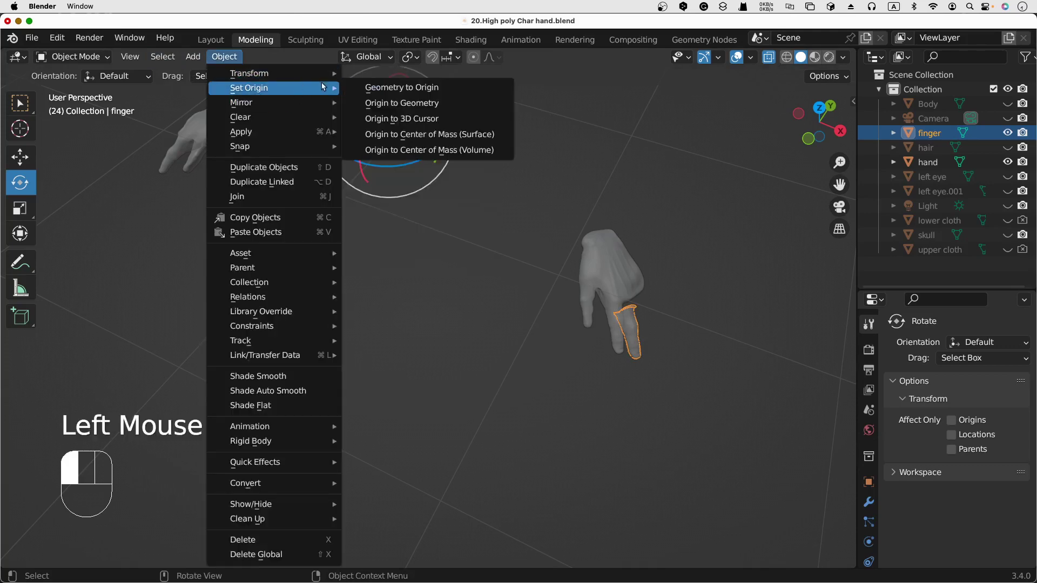
click(404, 103)
Move the finger down along the global Z axis and place it beside the index finger at the palm's edge
middle_drag(711, 246, 606, 315)
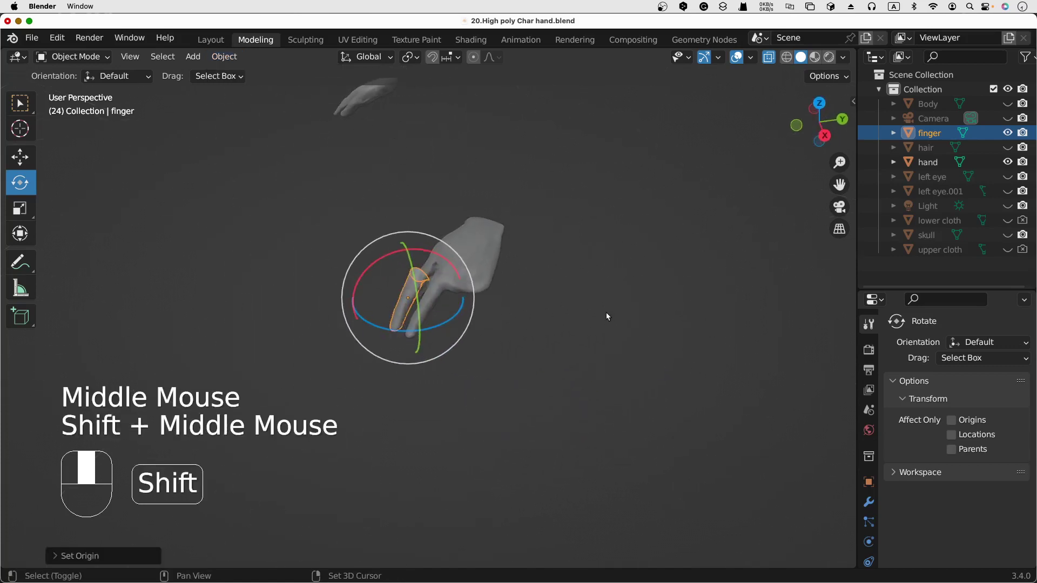
shift+middle_drag(531, 336, 663, 351)
scroll(588, 344, down, 3)
scroll(588, 344, up, 4)
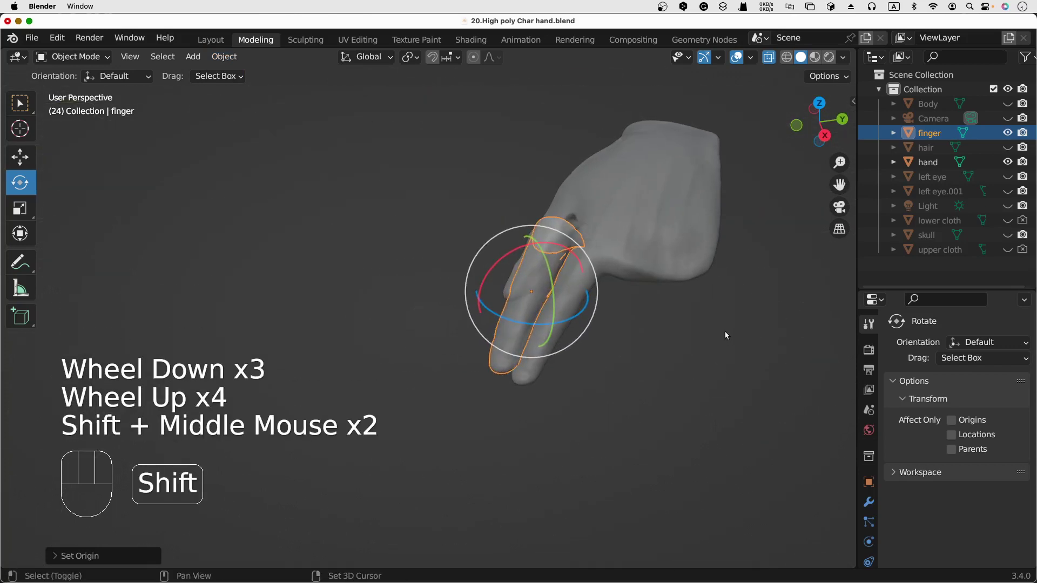
shift+middle_drag(837, 298, 606, 322)
shift+middle_drag(551, 354, 574, 343)
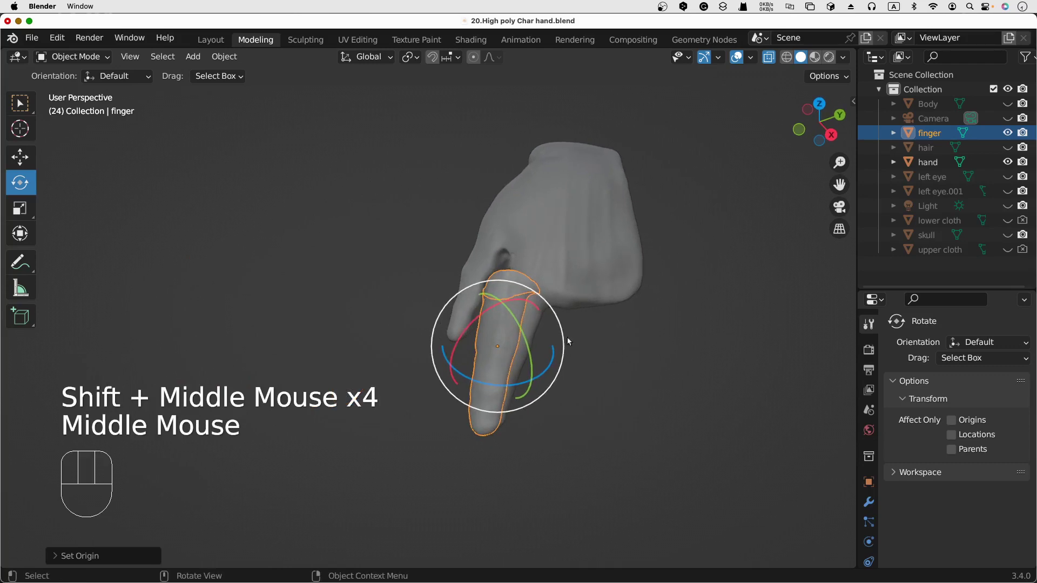
key(g)
key(z)
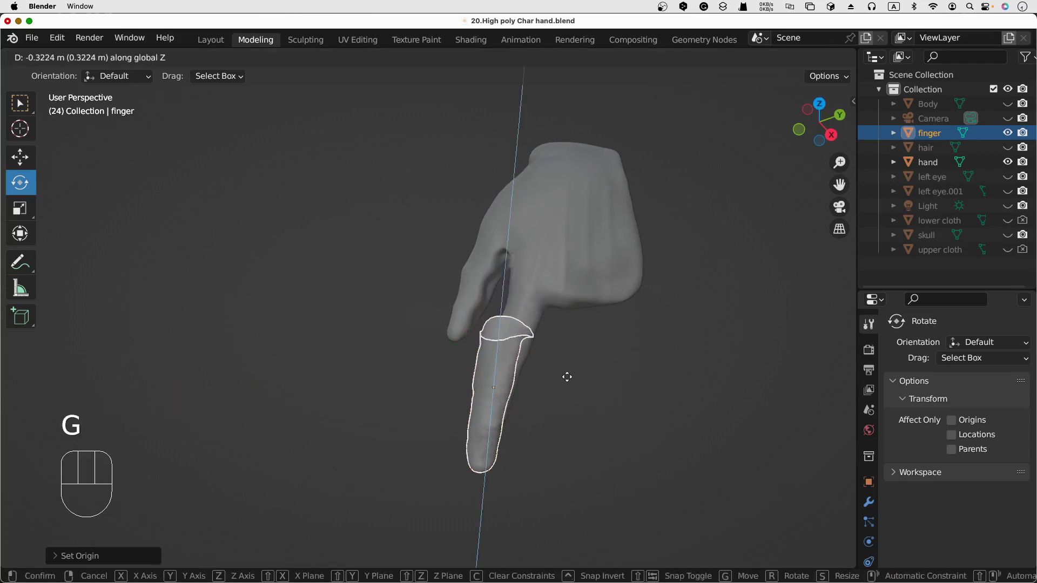
click(566, 382)
key(g)
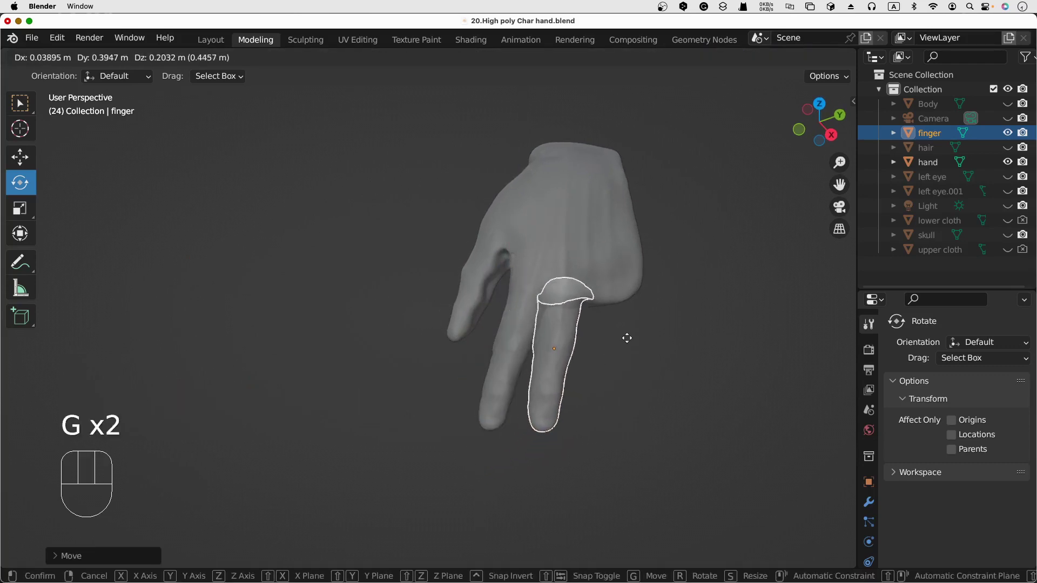
click(640, 365)
Scale the finger uniformly to about 0.90 and enlarge it again uniformly by about 1.08
mouse_move(640, 366)
middle_down()
mouse_move(712, 361)
mouse_move(658, 368)
middle_up()
key(s)
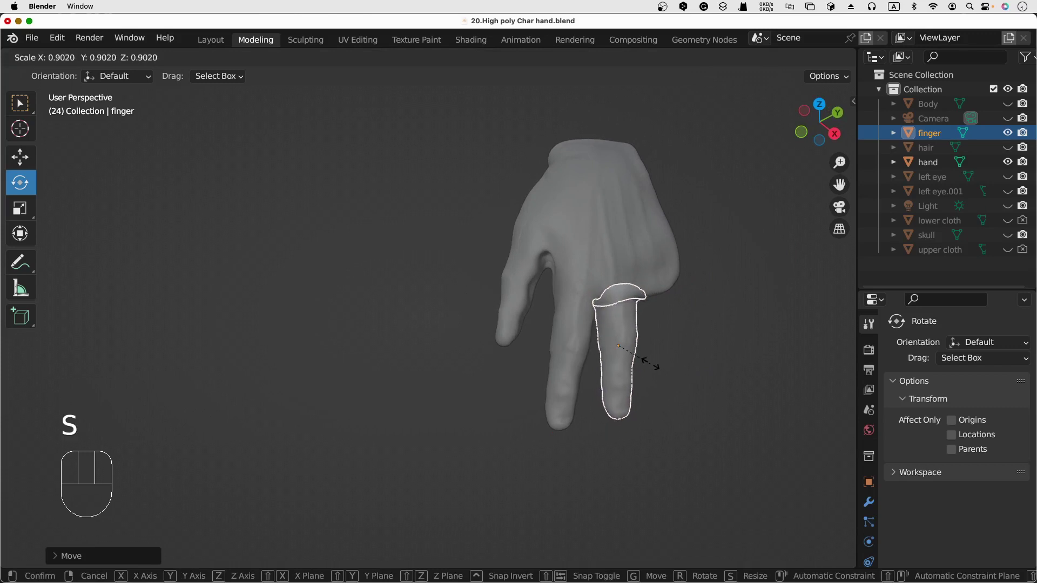
click(651, 365)
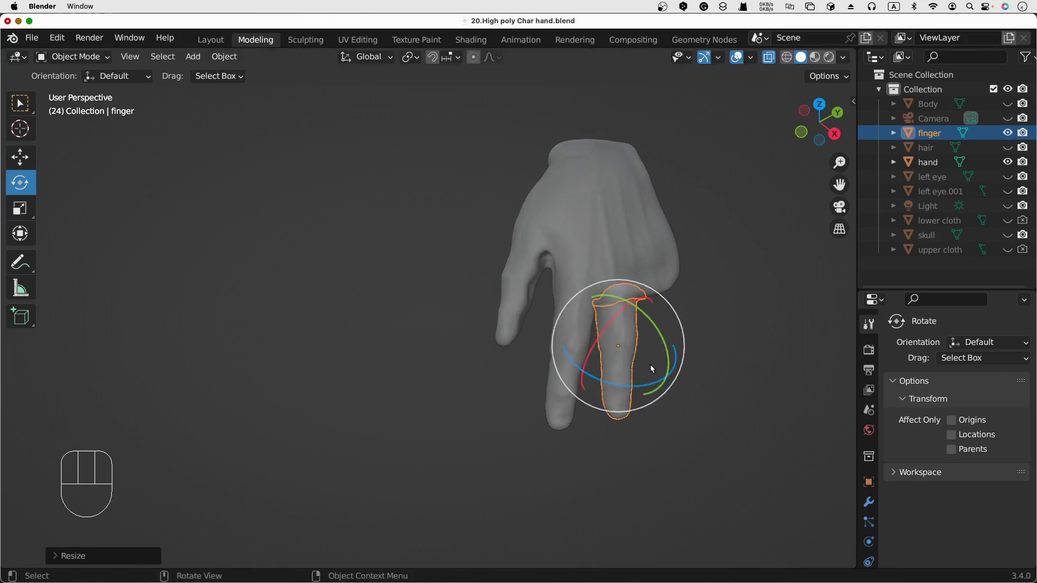
key(s)
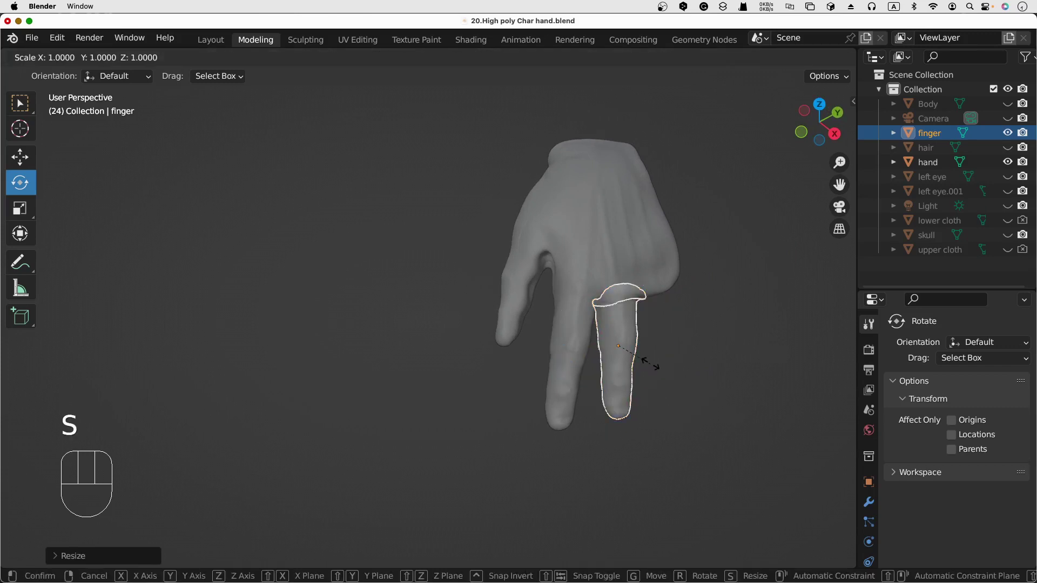
key(x)
key(x)
key(x)
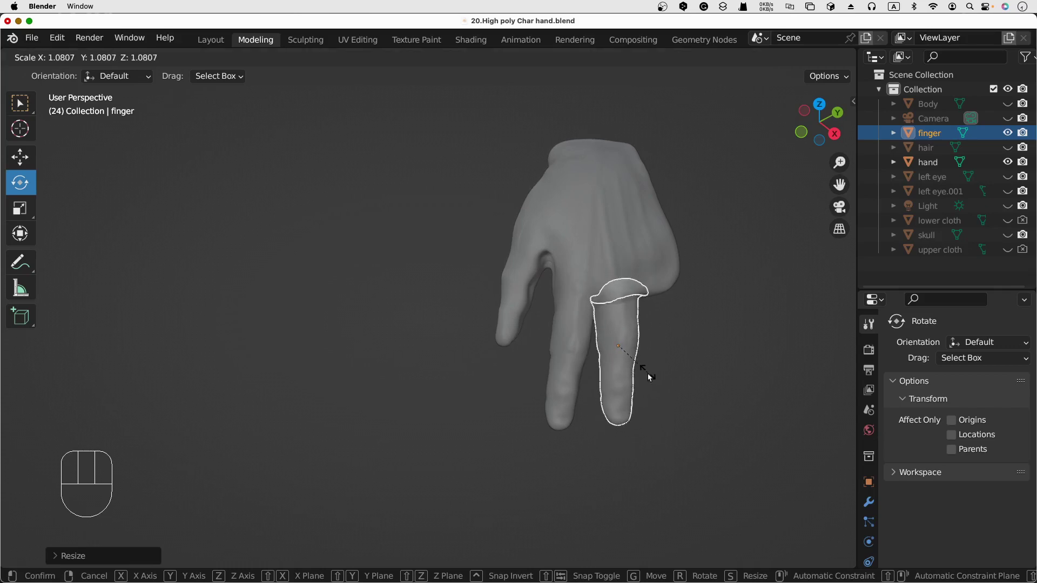
click(647, 373)
Shift the finger slightly down and toward the hand in the Front Orthographic view
middle_drag(764, 374, 840, 355)
key(KP_1)
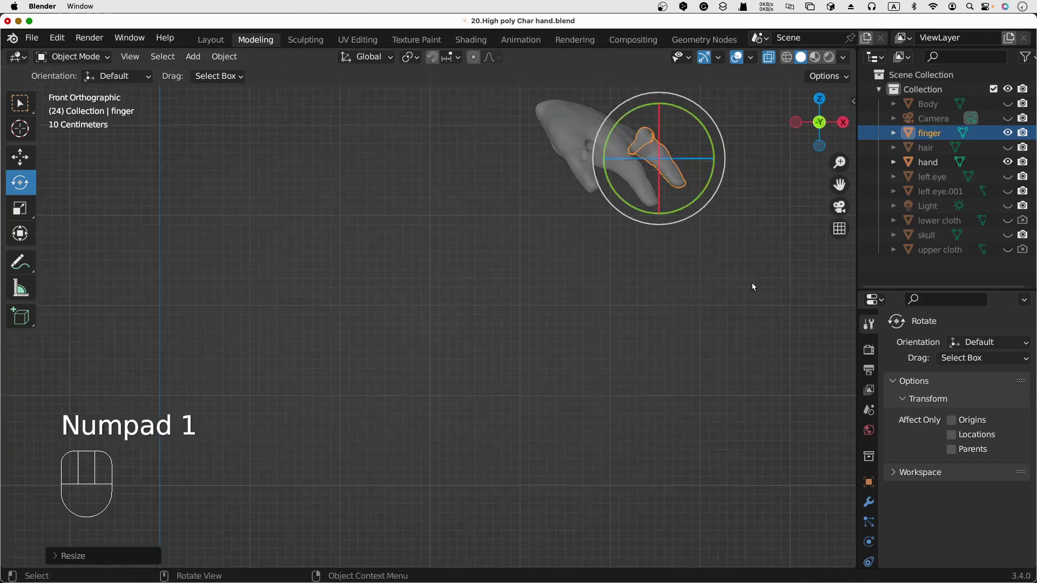
key(g)
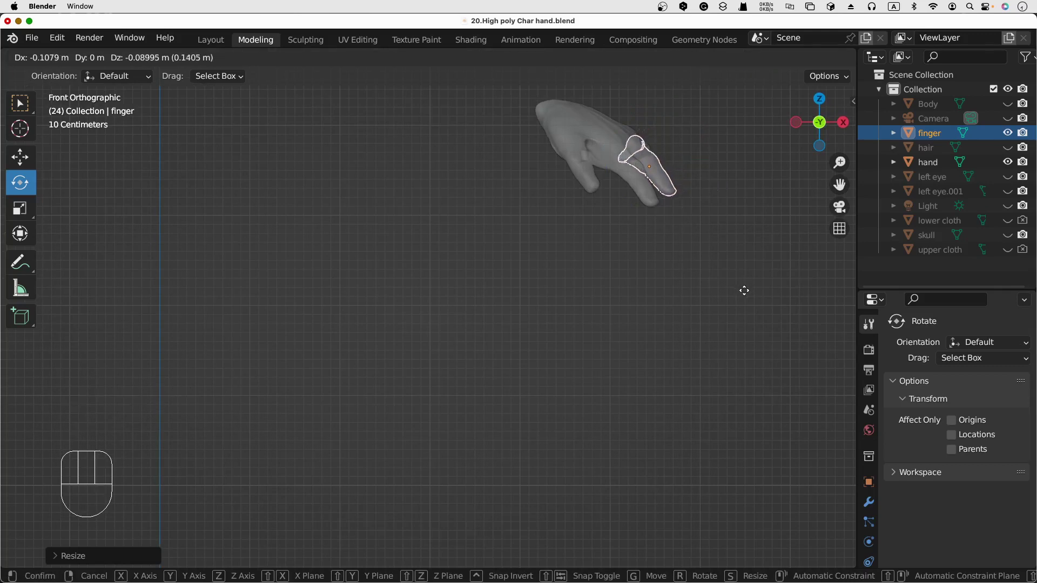
click(748, 297)
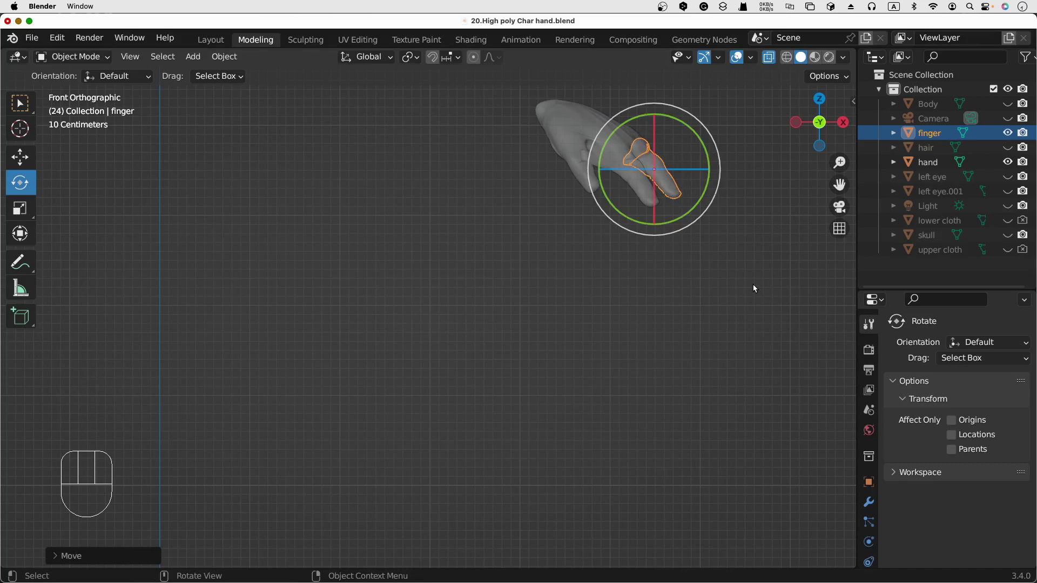
Check the finger from the right side and in perspective, and nudge it slightly sideways against the palm
key(KP_1)
key(KP_3)
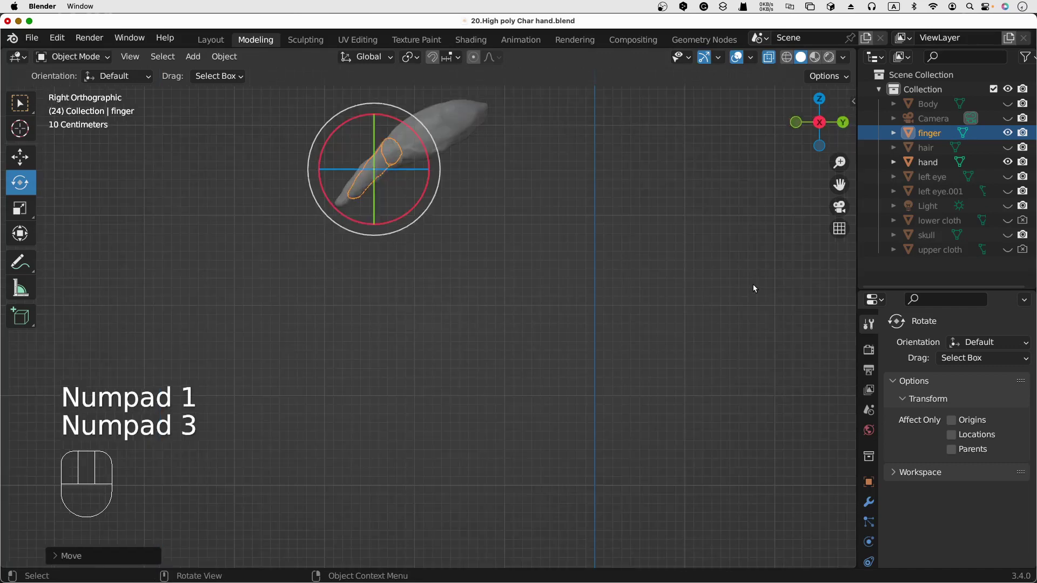
middle_drag(677, 288, 494, 364)
click(700, 423)
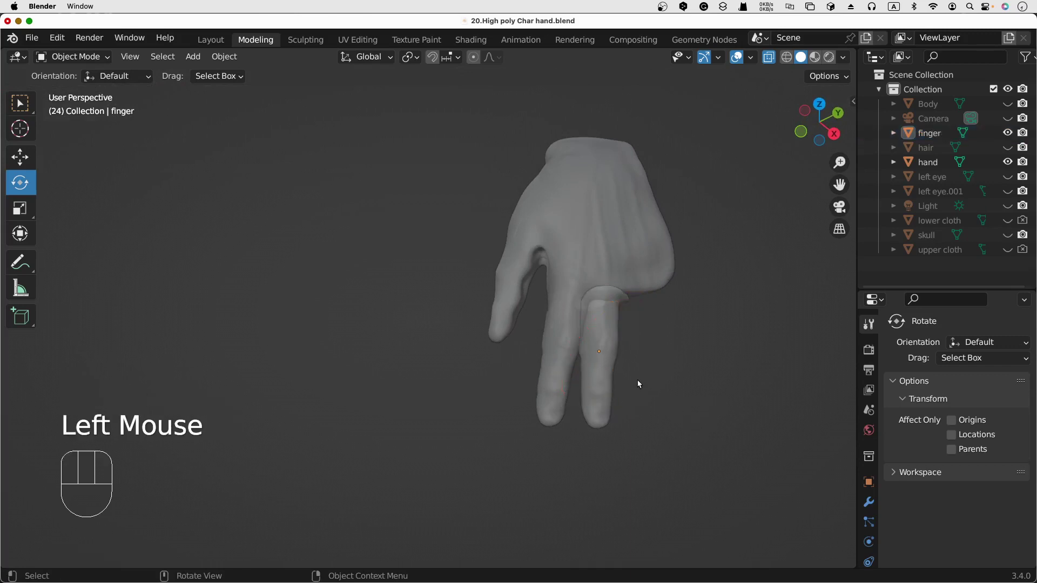
click(606, 359)
key(g)
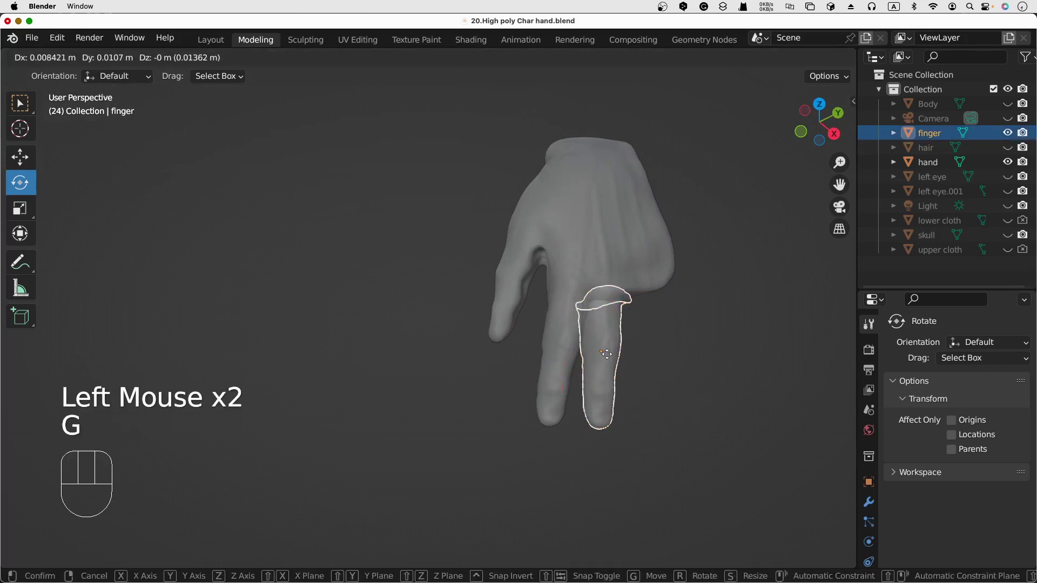
click(608, 355)
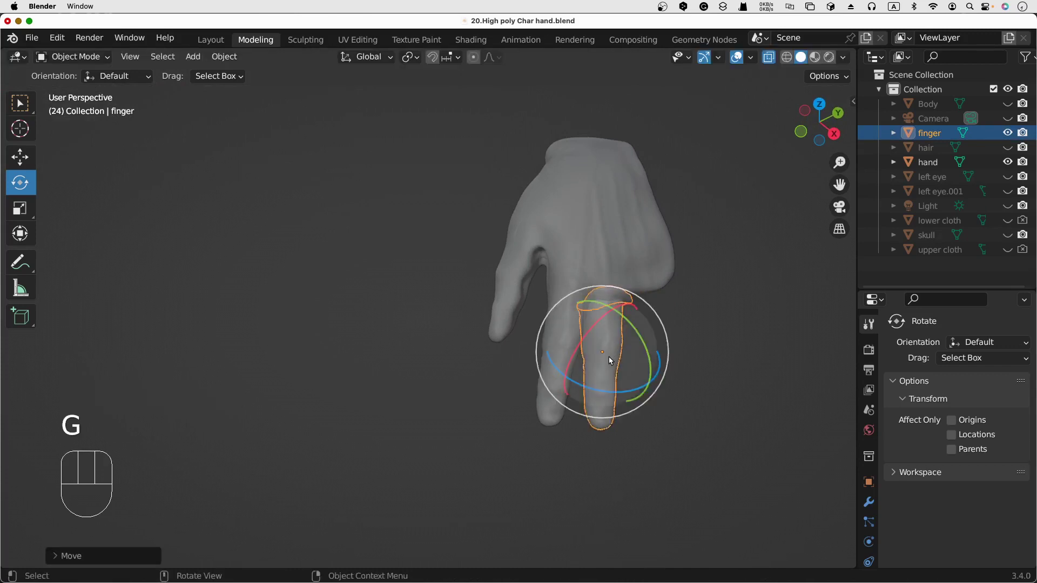
Rotate the finger slightly with a freehand trackball rotation around its own origin, and deselect it
click(609, 391)
drag(606, 394, 599, 389)
middle_drag(708, 441, 708, 426)
click(708, 426)
Reselect the finger and scale it down slightly along the global X axis, to about 0.98
middle_drag(705, 384, 635, 419)
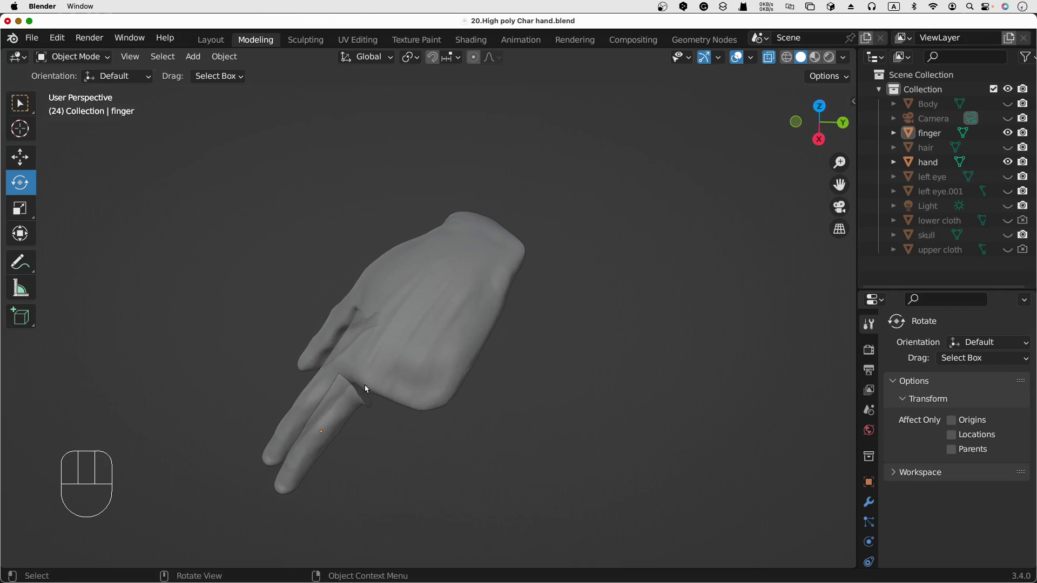
middle_drag(373, 446, 417, 443)
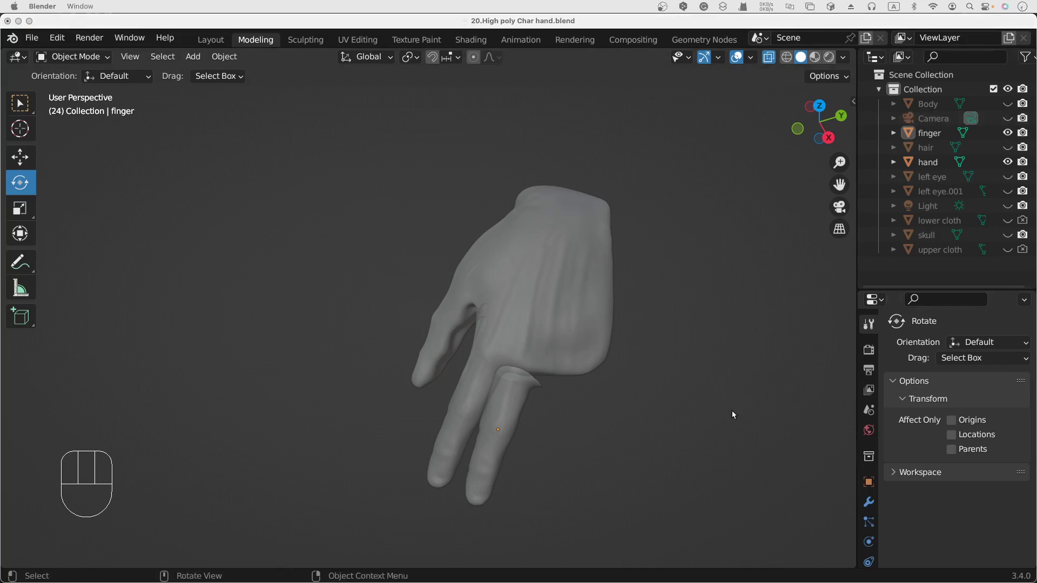
click(492, 443)
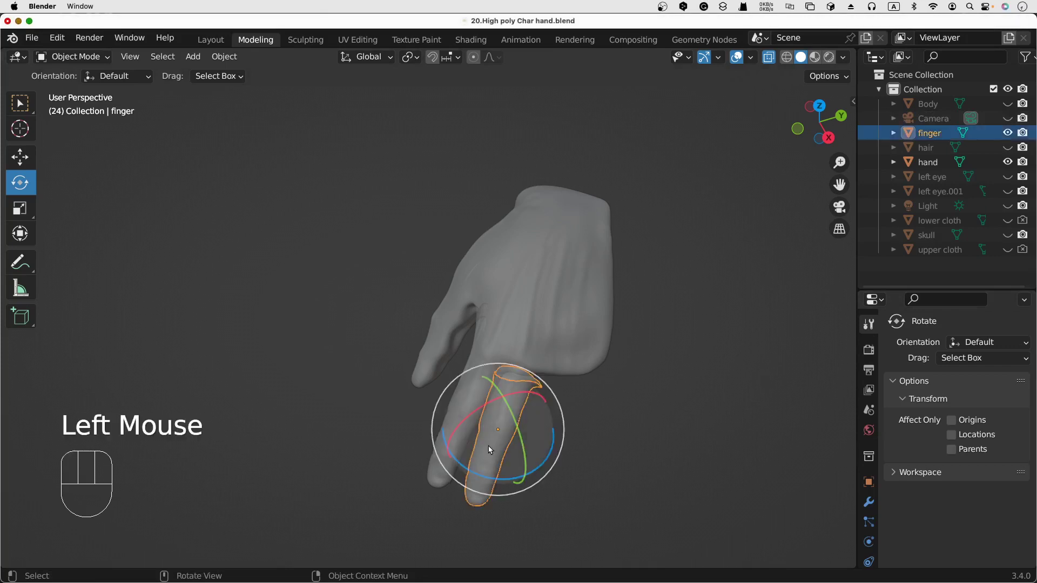
click(21, 220)
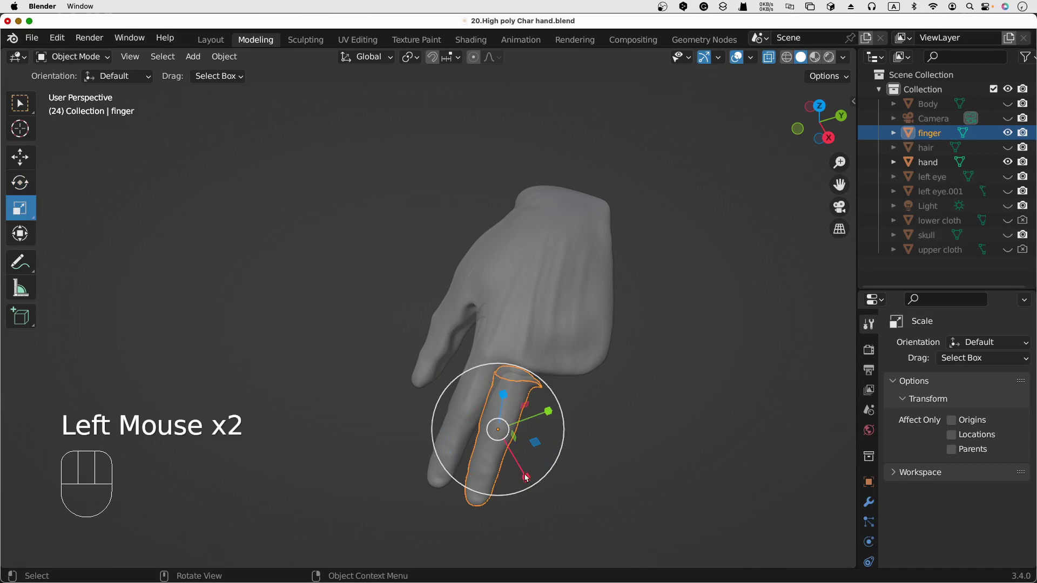
drag(527, 480, 526, 478)
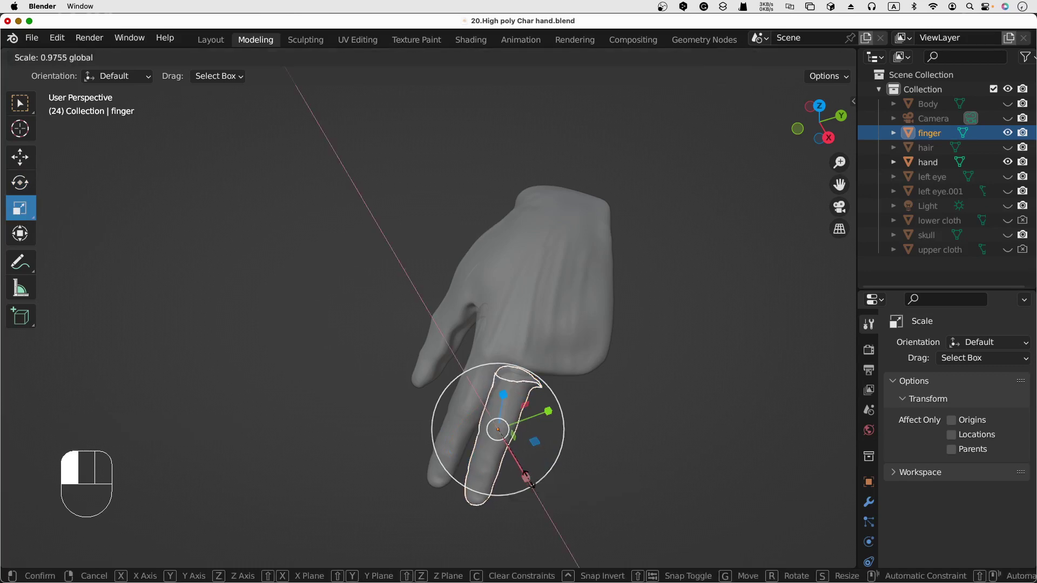
drag(527, 478, 526, 477)
middle_drag(563, 477, 624, 435)
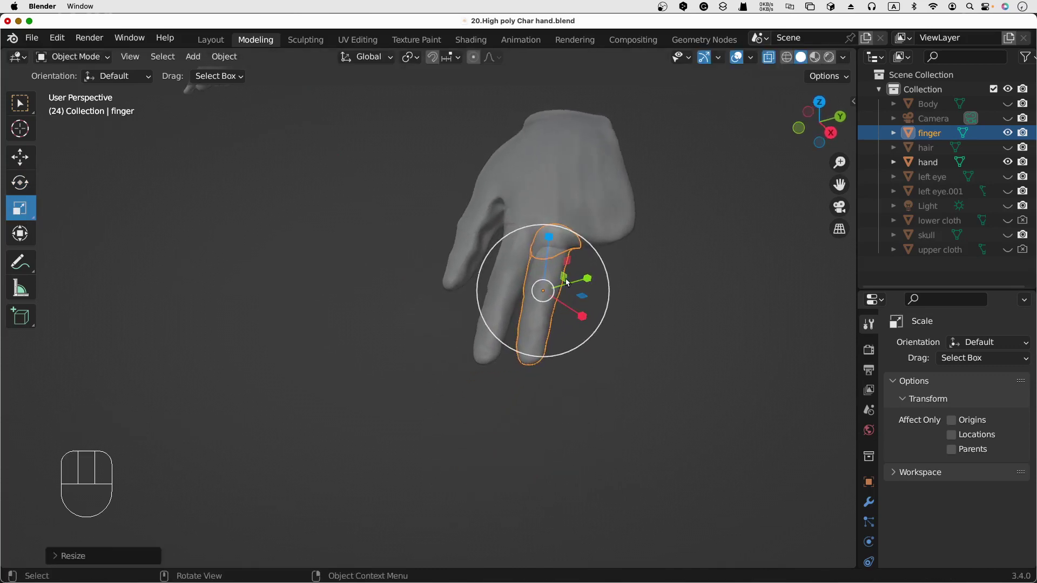
Adjust the finger's proportions by scaling it freehand along the global X and Y axes and lengthening it along Z
drag(583, 317, 601, 327)
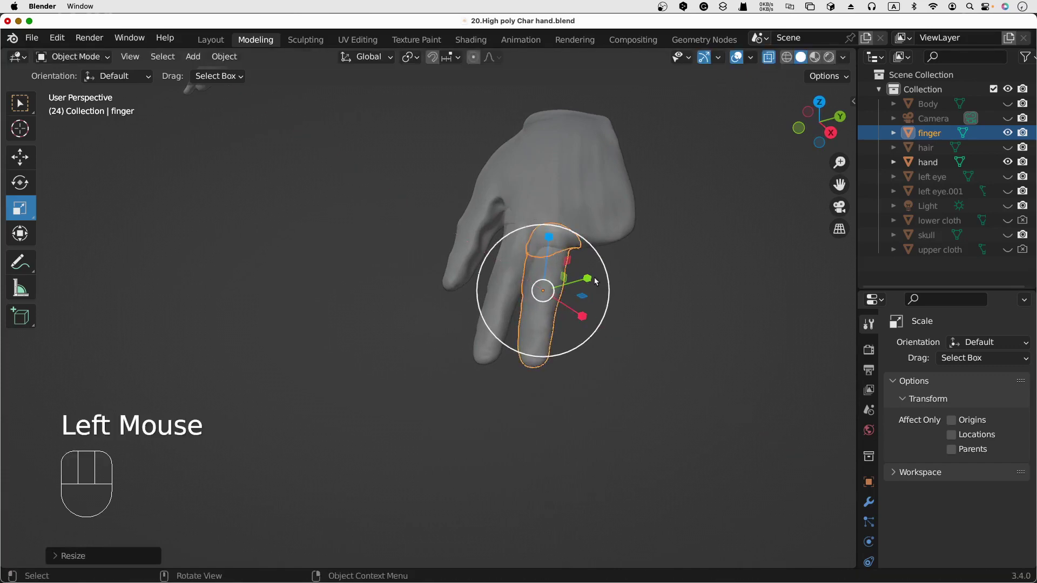
click(588, 279)
mouse_move(588, 279)
mouse_down()
mouse_move(578, 282)
mouse_move(589, 281)
mouse_up()
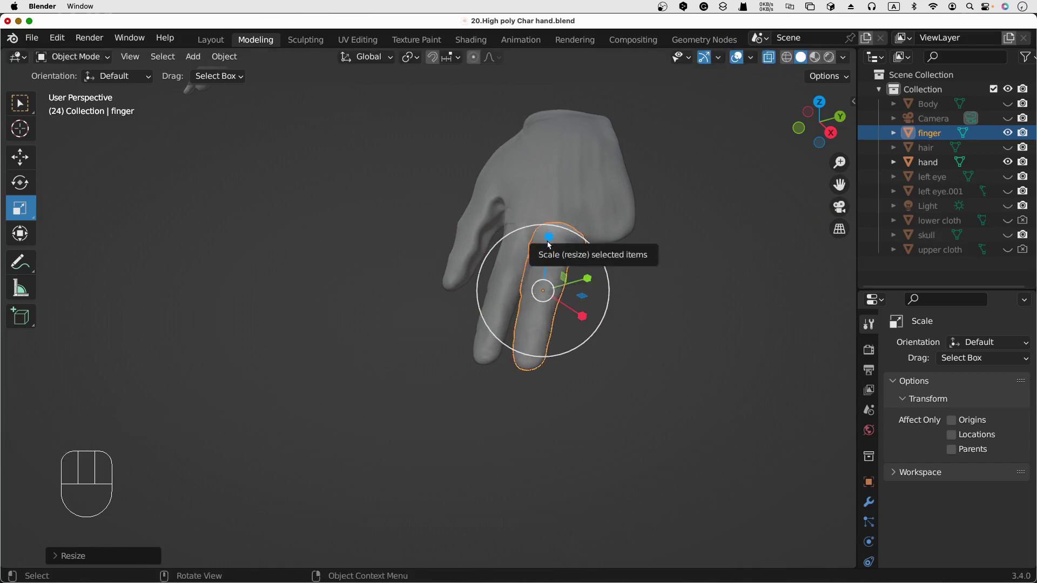
click(549, 237)
drag(550, 236, 556, 218)
Fine-tune the finger's size along the global Y axis, lengthen it slightly more along Z, and deselect it
middle_drag(439, 351, 485, 375)
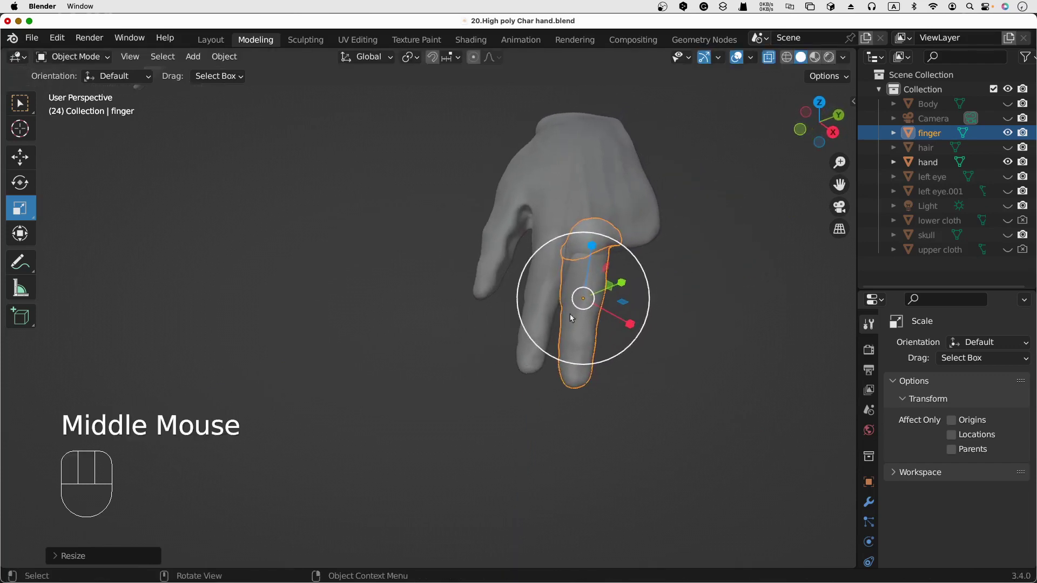
click(622, 288)
mouse_move(617, 291)
mouse_down()
mouse_move(605, 290)
mouse_move(615, 318)
mouse_up()
drag(594, 248, 596, 237)
click(695, 413)
Move the finger about 0.1 m toward the palm in a side-on view, mostly along negative X, and deselect it
middle_drag(643, 423, 761, 401)
click(689, 162)
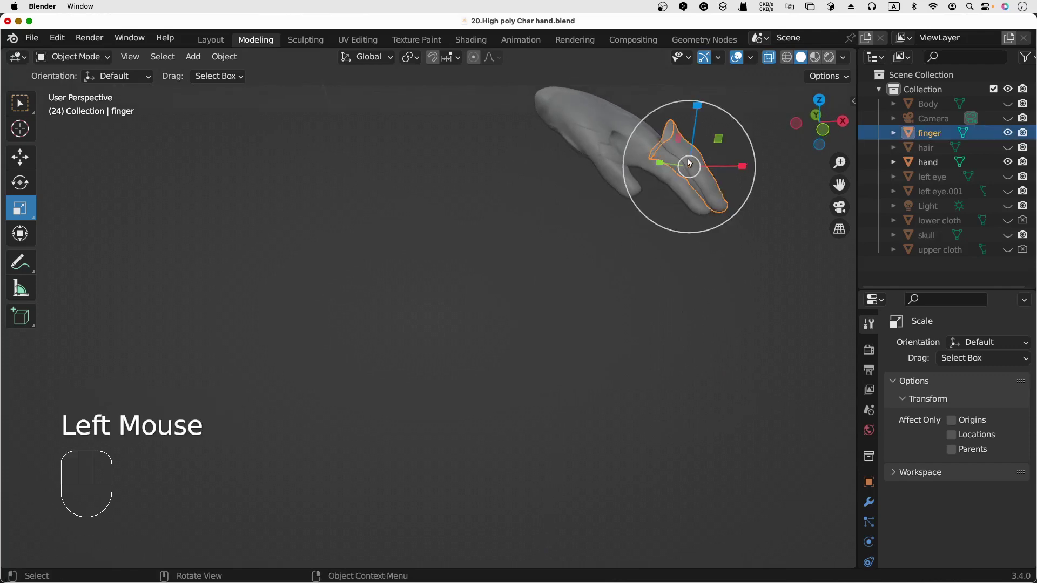
key(g)
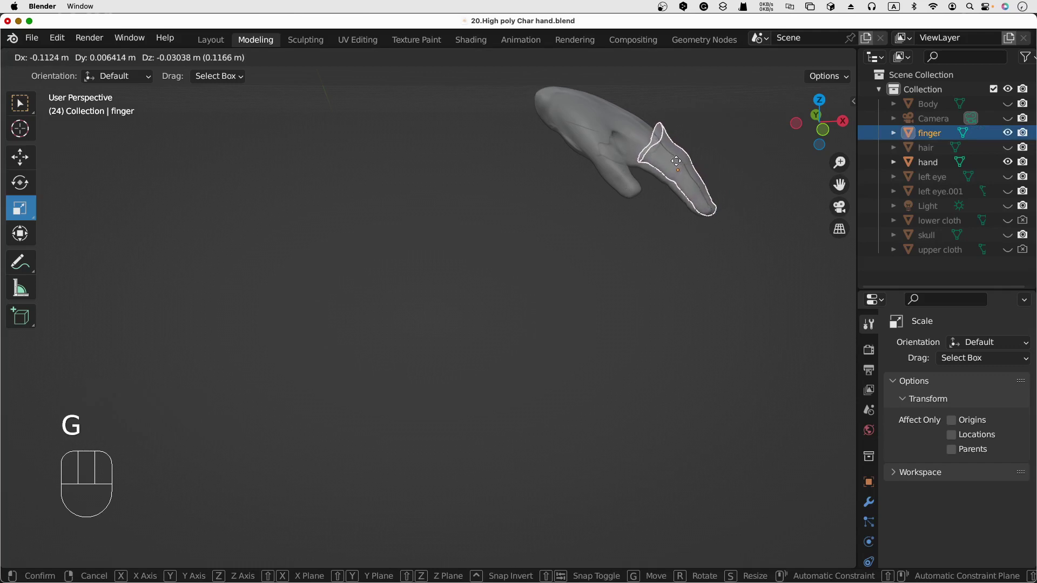
click(678, 162)
click(764, 173)
middle_drag(763, 174, 625, 229)
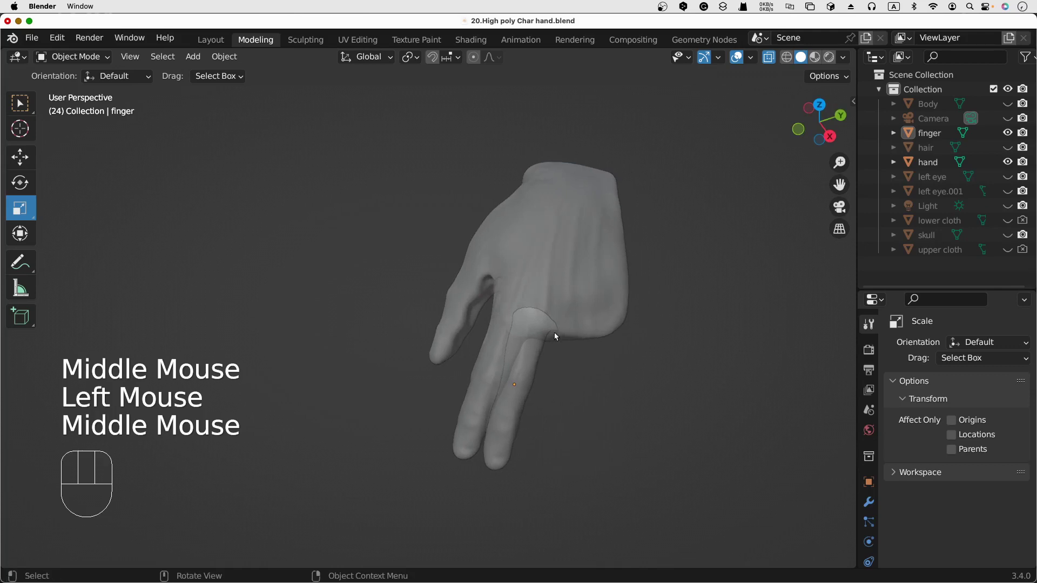
Move the finger about 0.075 m sideways, away from the index finger, and deselect it
click(536, 366)
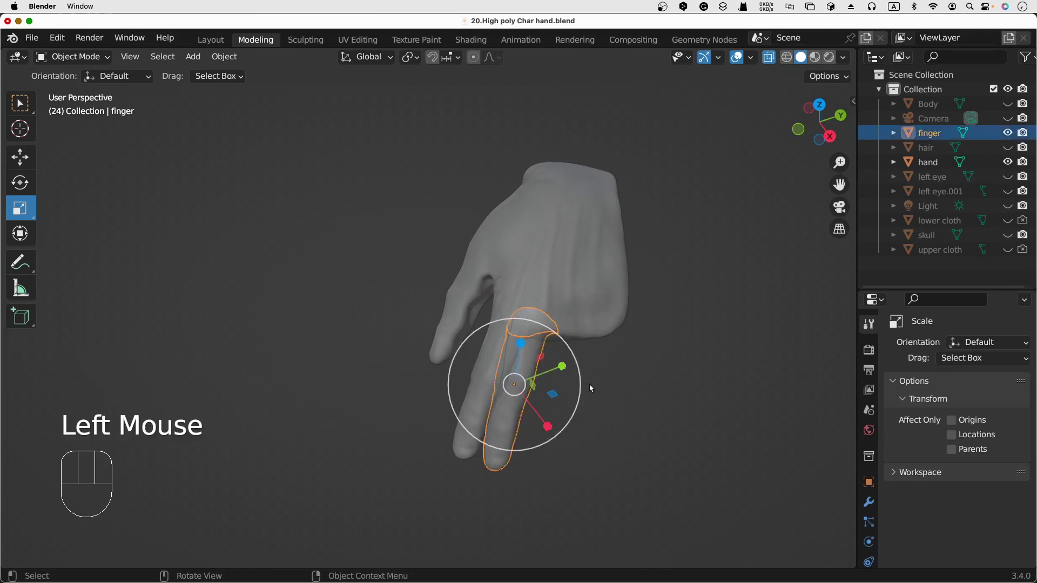
key(g)
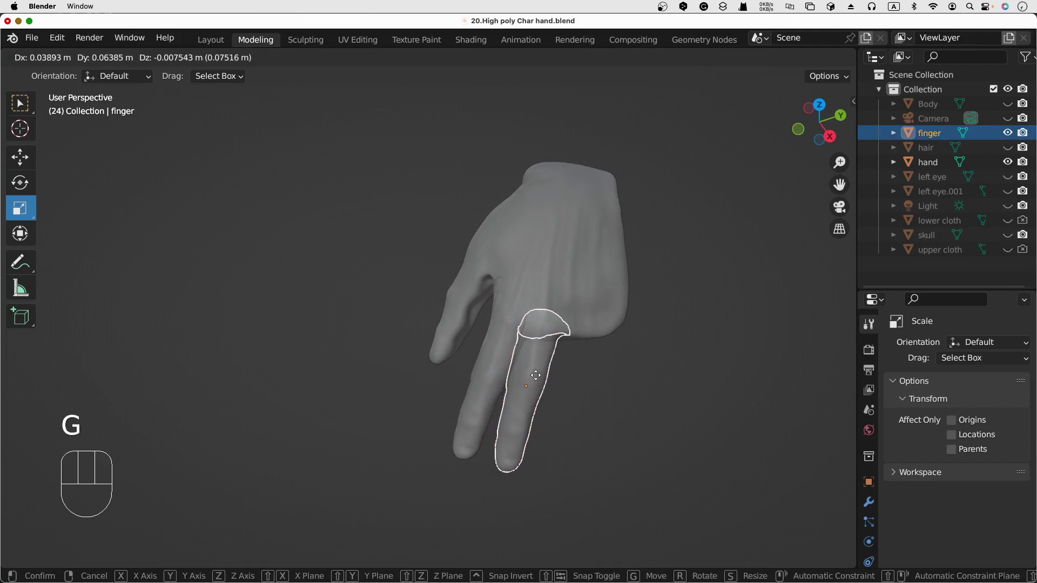
click(536, 376)
click(647, 500)
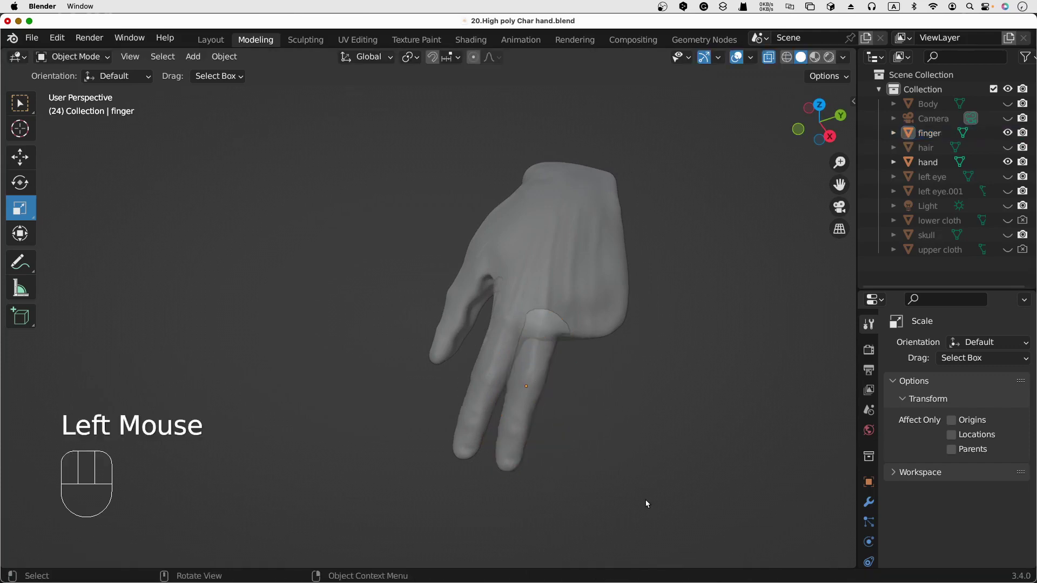
Reselect the finger, rotate it slightly in the view plane, and shift it about 0.045 m further from the index finger
middle_drag(587, 498, 592, 477)
click(544, 387)
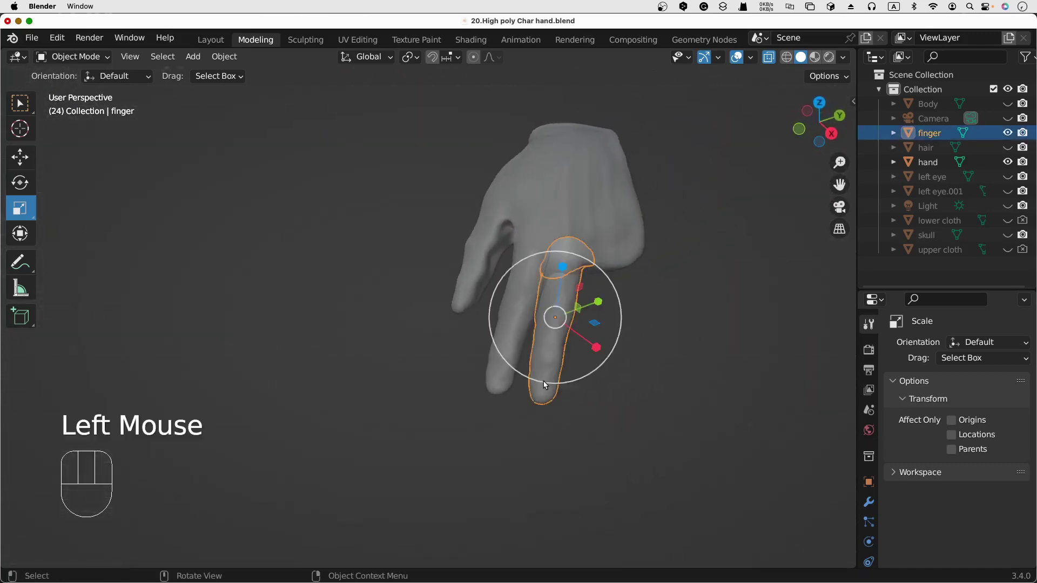
key(r)
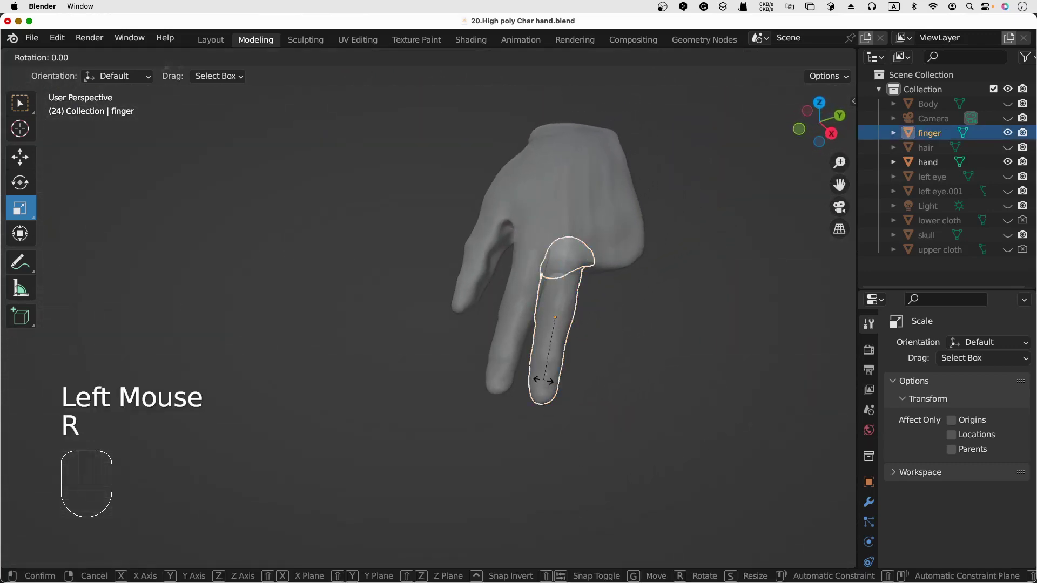
click(546, 381)
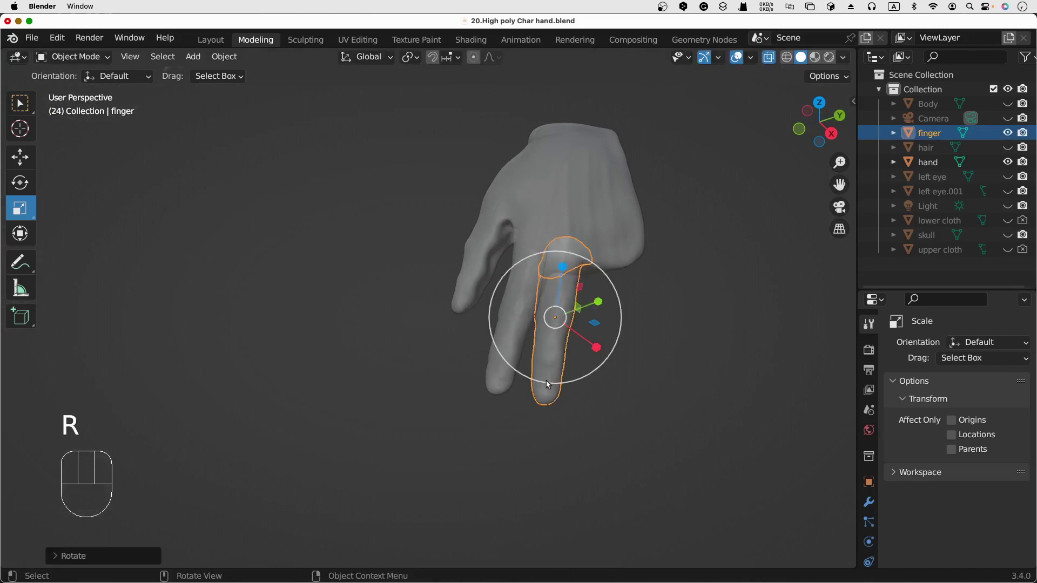
key(g)
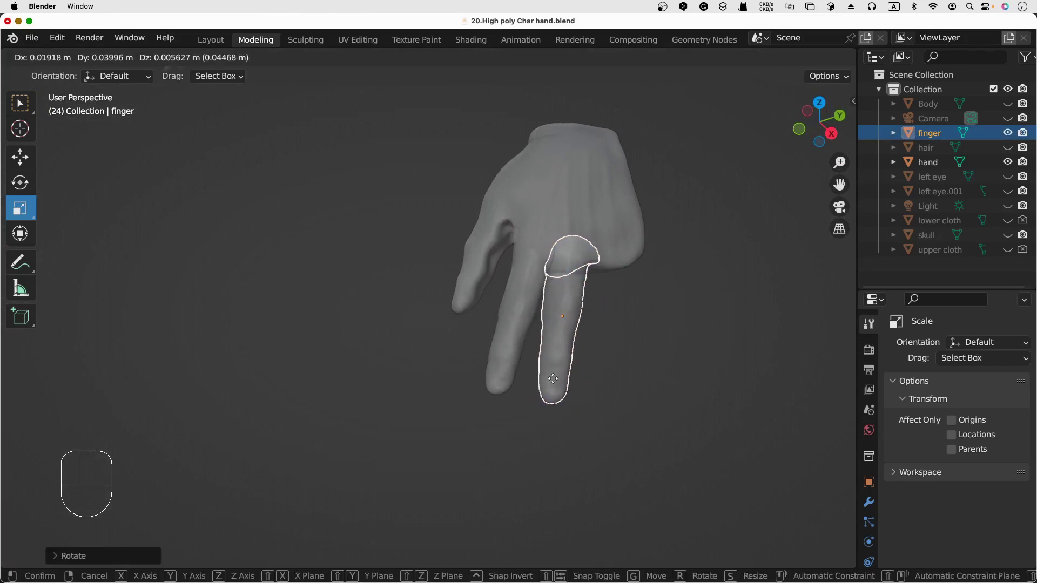
click(554, 379)
Rotate the finger about 1.9° in the view plane and move it about 0.06 m down and toward the index finger
key(r)
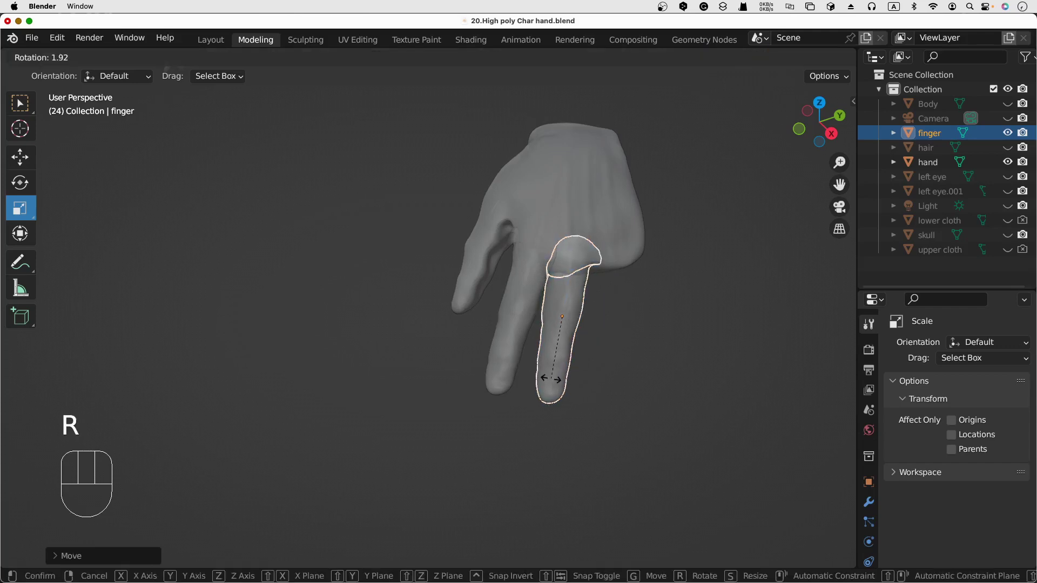
click(551, 379)
click(637, 425)
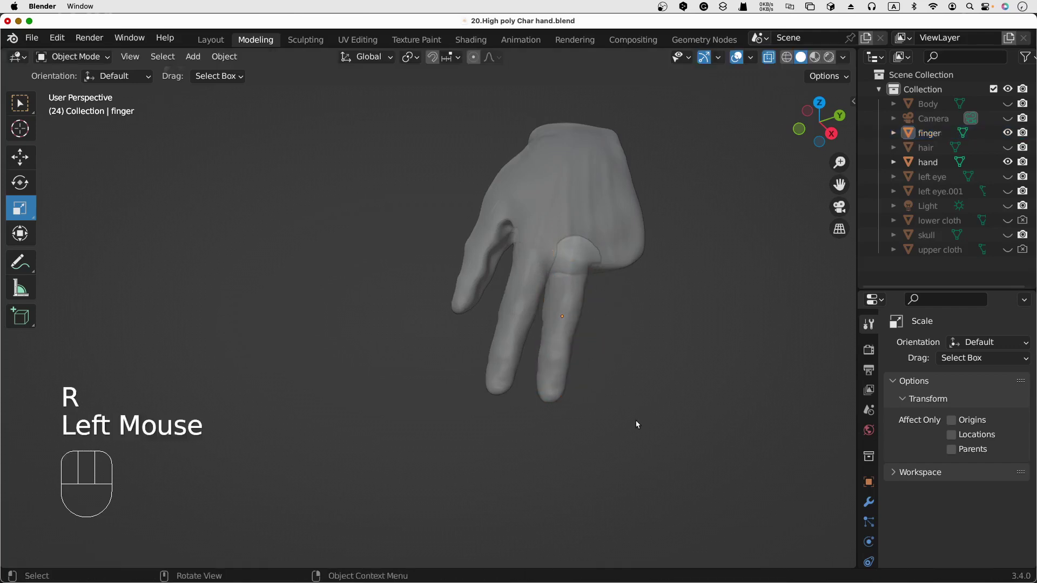
click(568, 328)
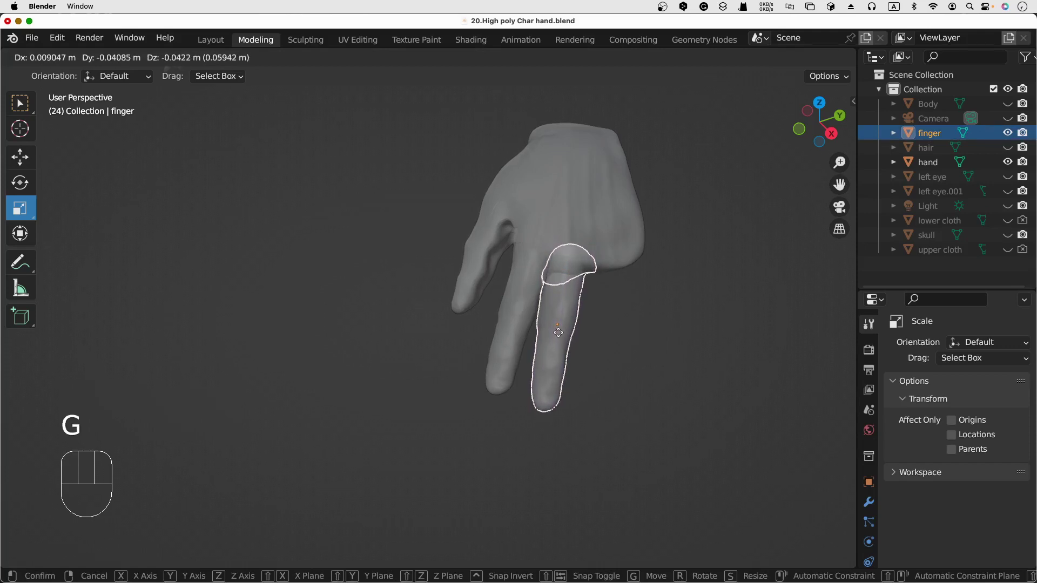
click(559, 337)
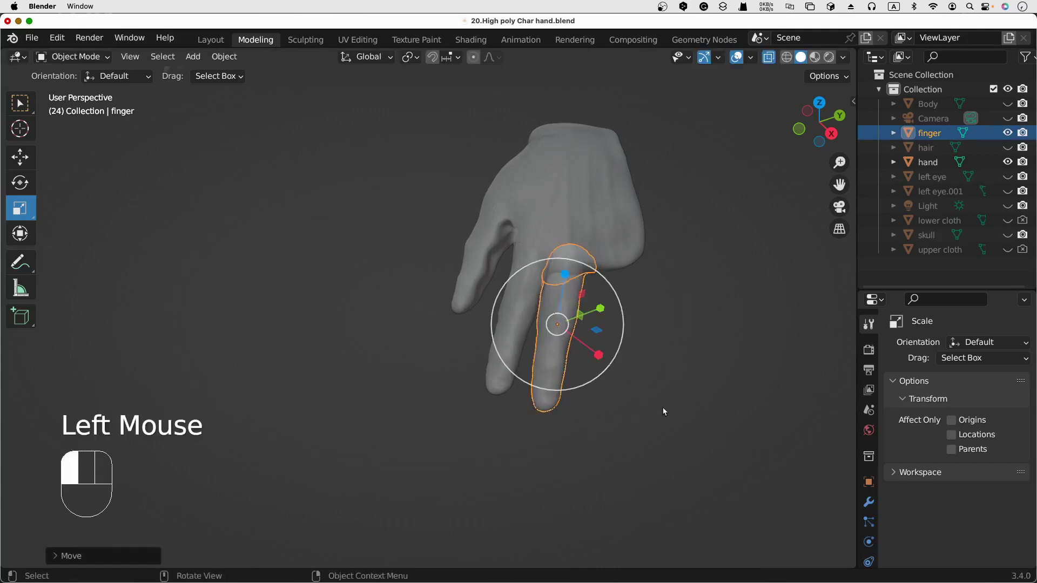
click(646, 436)
Duplicate the finger twice, placing the copies side by side along the palm's edge for the ring and little fingers
mouse_move(646, 437)
middle_down()
mouse_move(687, 438)
mouse_move(766, 415)
mouse_move(630, 434)
middle_up()
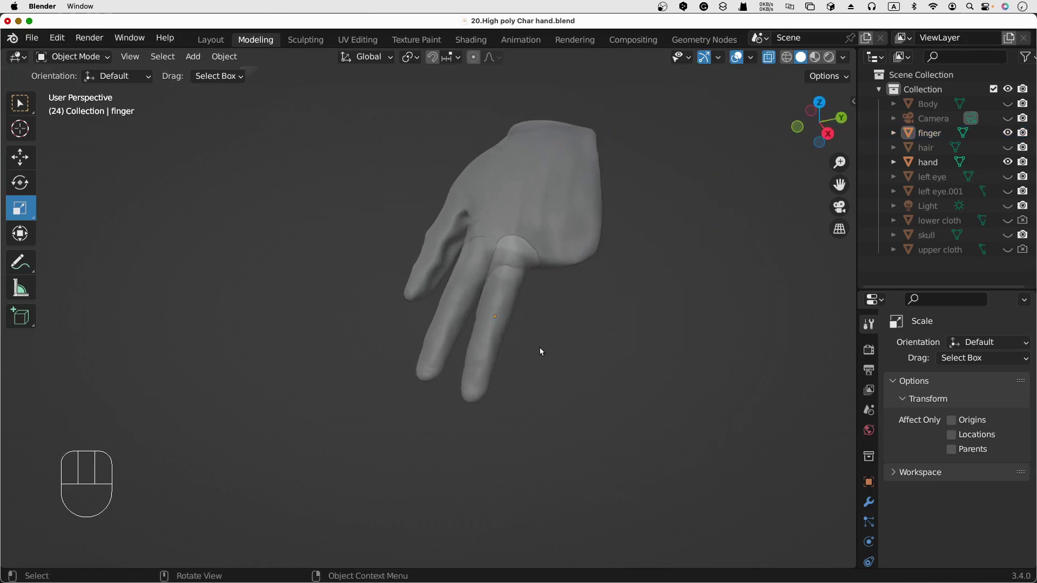
click(512, 304)
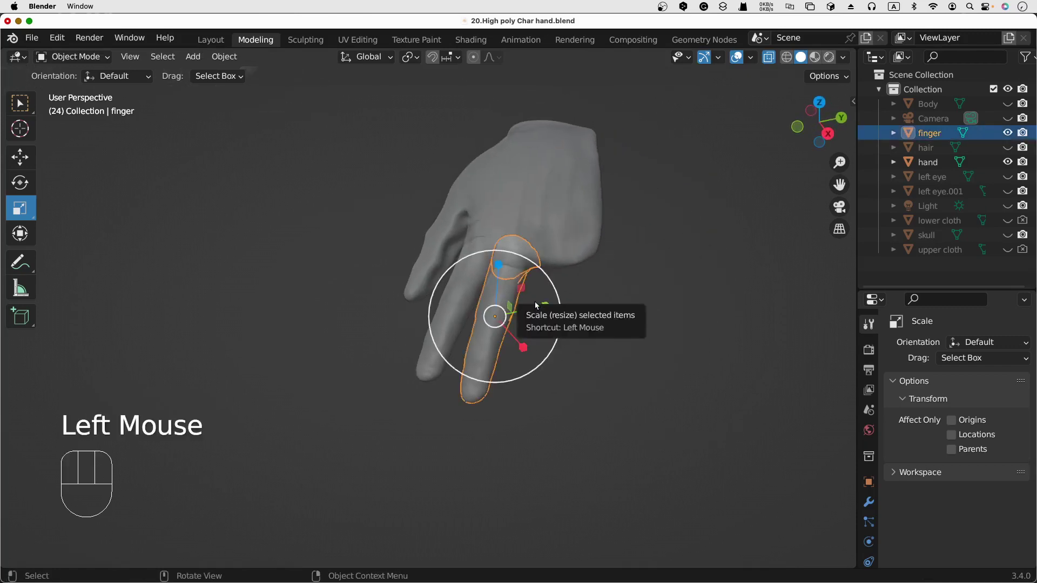
key(shift+d)
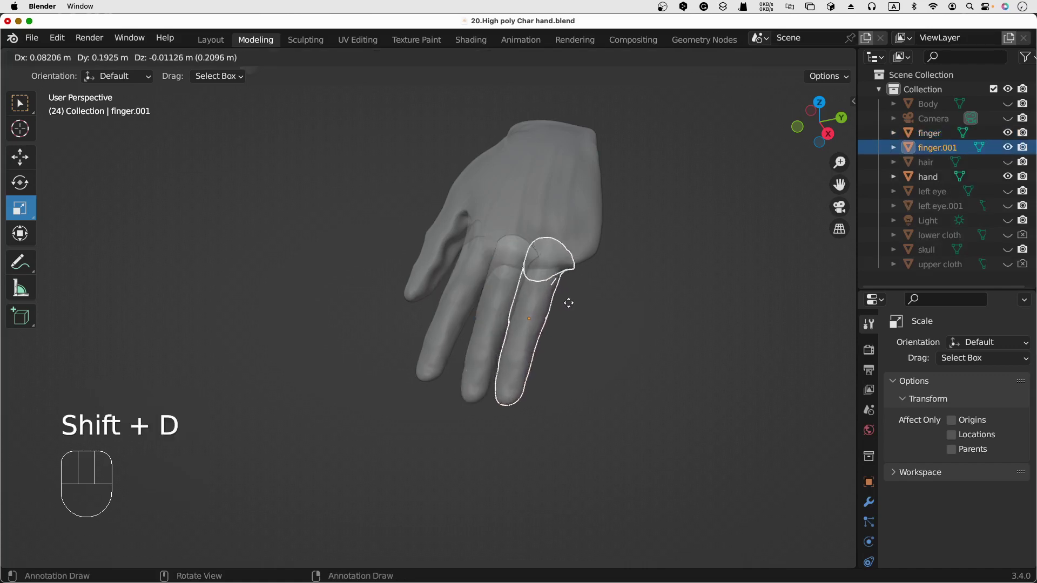
click(575, 304)
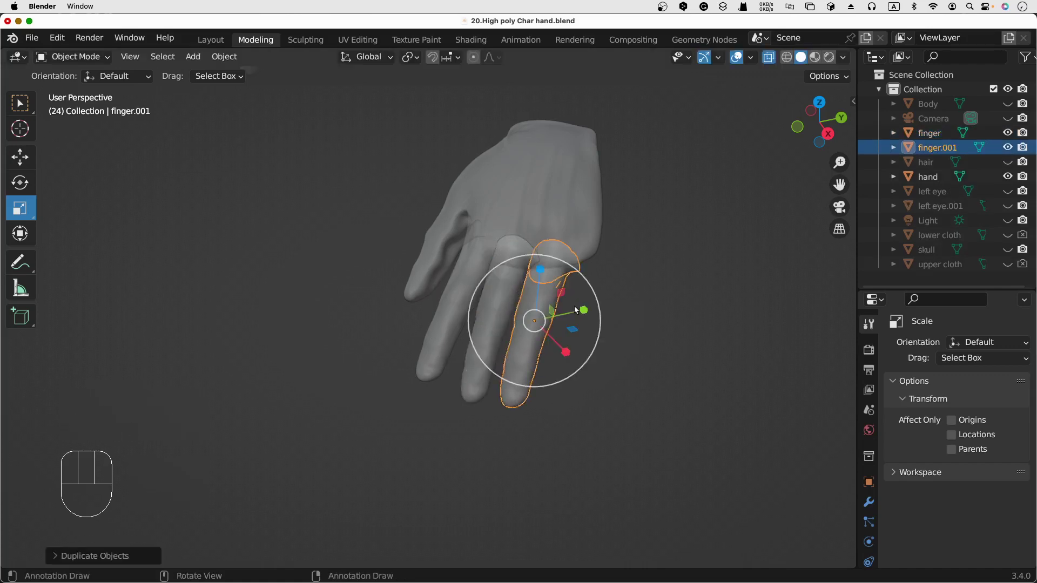
key(shift+d)
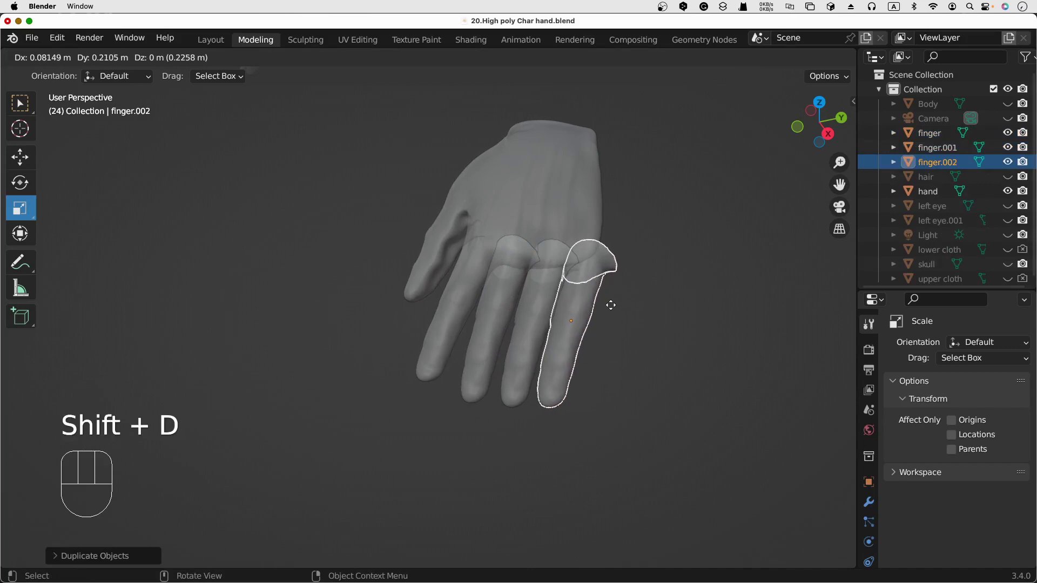
click(611, 305)
click(665, 328)
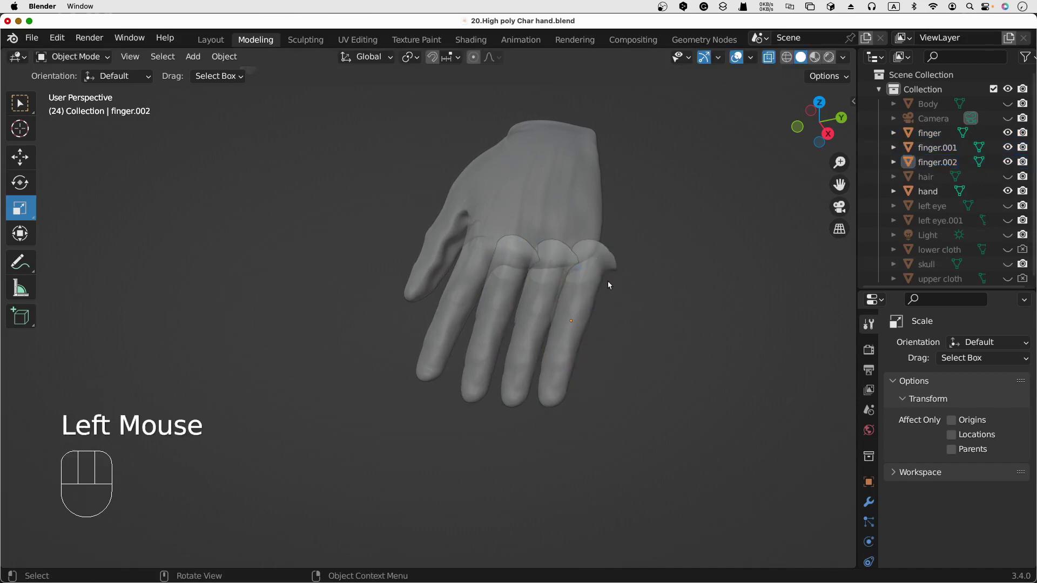
Rotate the original middle finger about 4.7° in the view plane and move it about 0.03 m toward the index finger
click(493, 344)
click(520, 391)
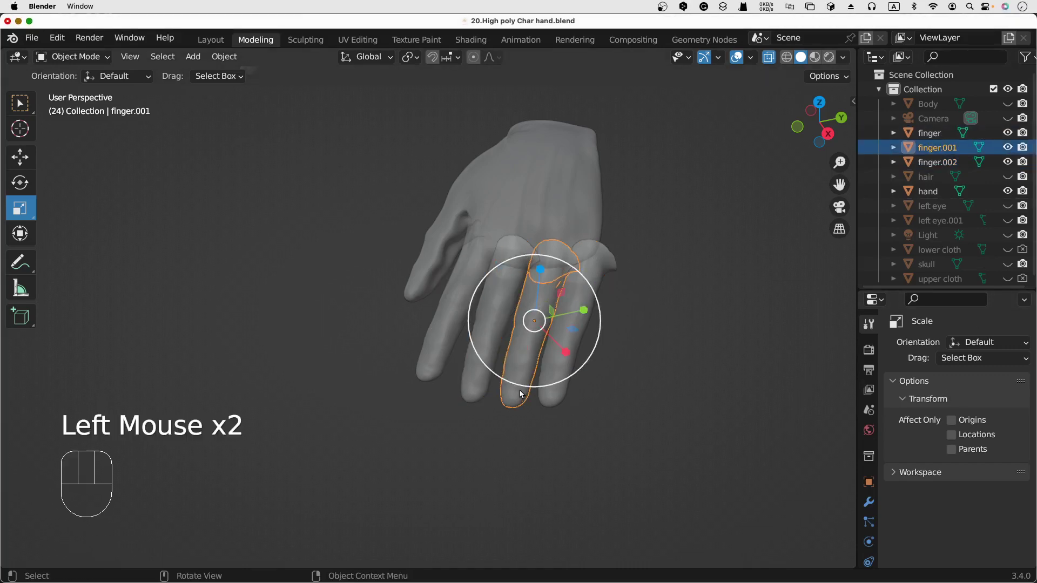
click(475, 391)
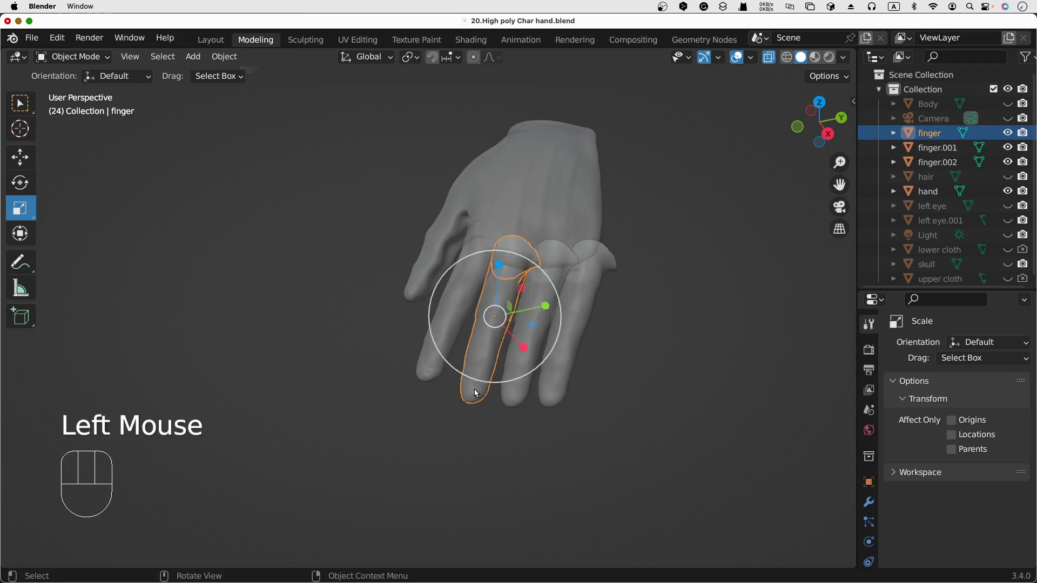
key(r)
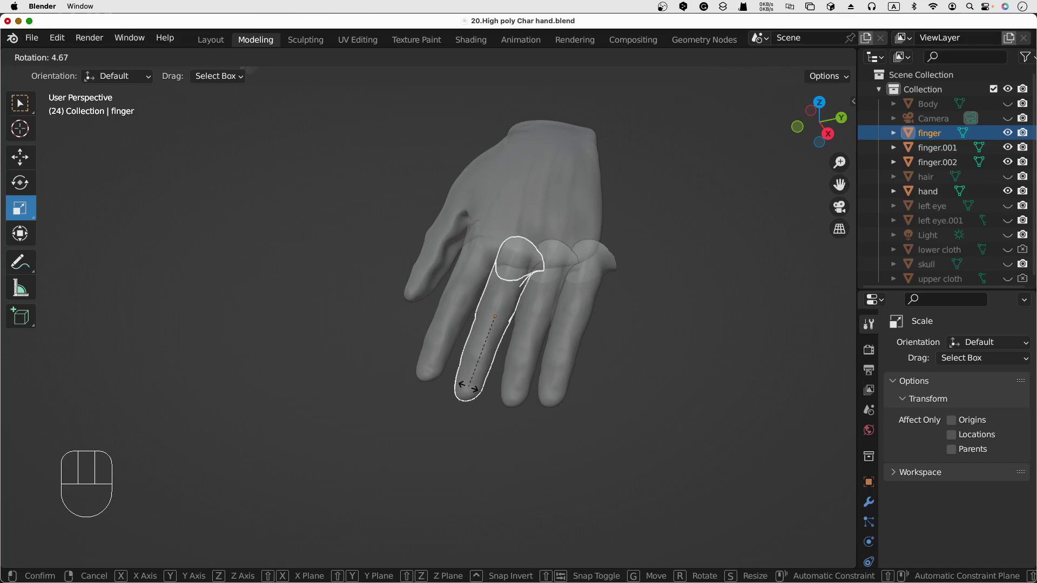
click(469, 386)
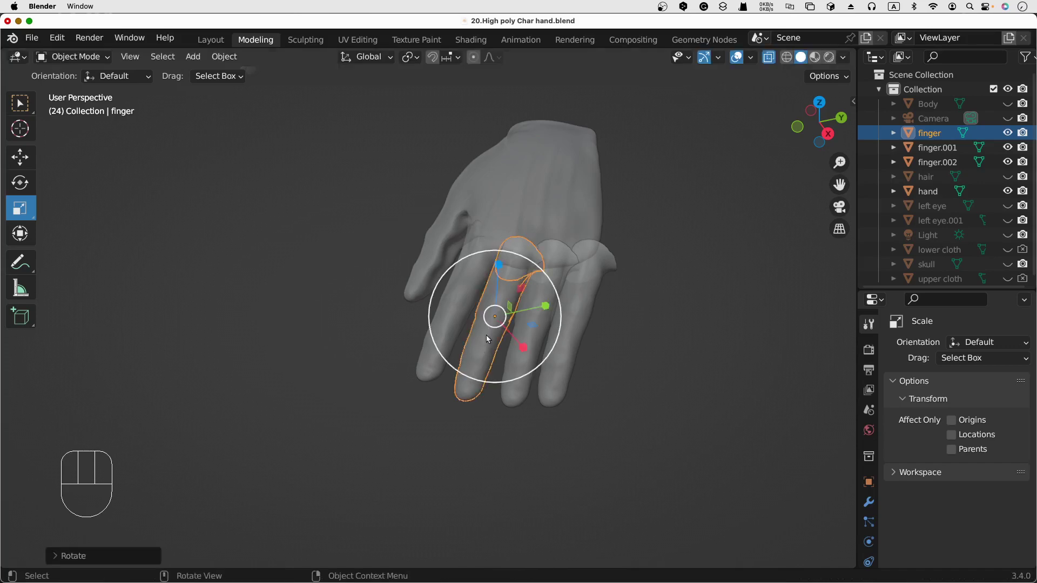
key(g)
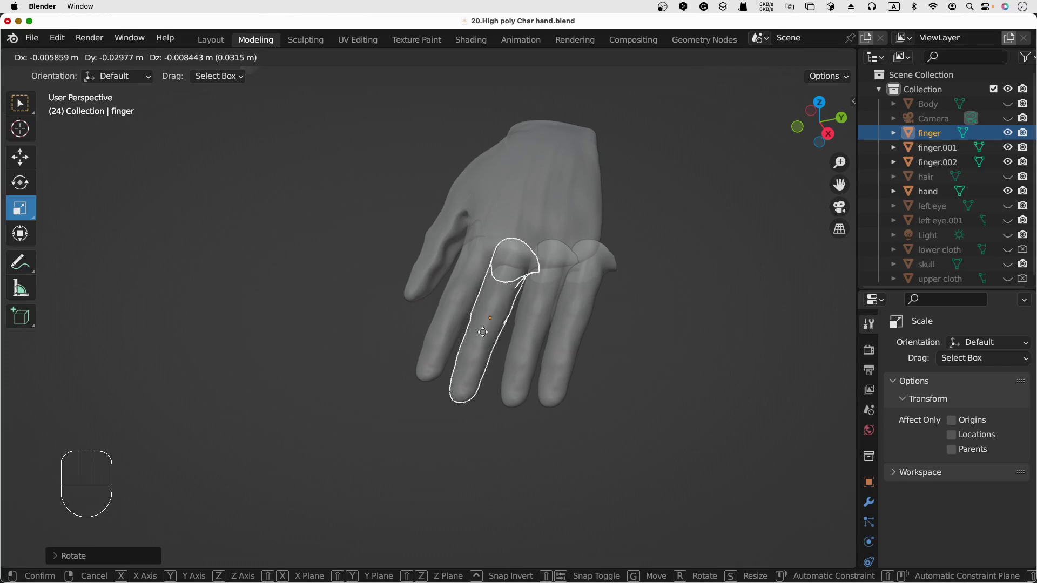
click(483, 332)
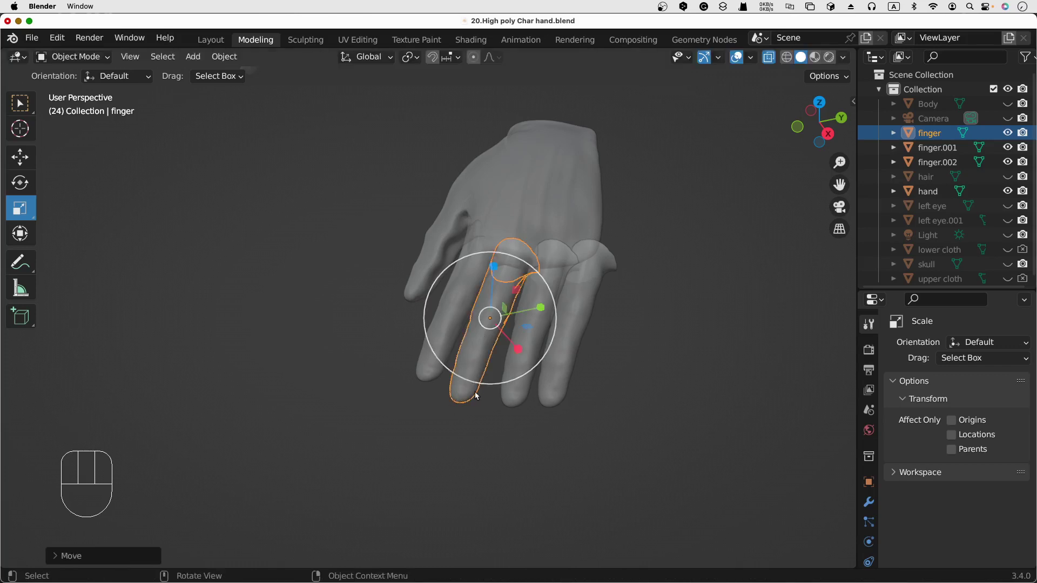
Scale down the ring finger copy slightly and uniformly, and move it a little toward the middle finger and the palm
mouse_move(679, 381)
middle_down()
mouse_move(795, 339)
mouse_move(659, 364)
mouse_move(681, 382)
mouse_move(667, 388)
middle_up()
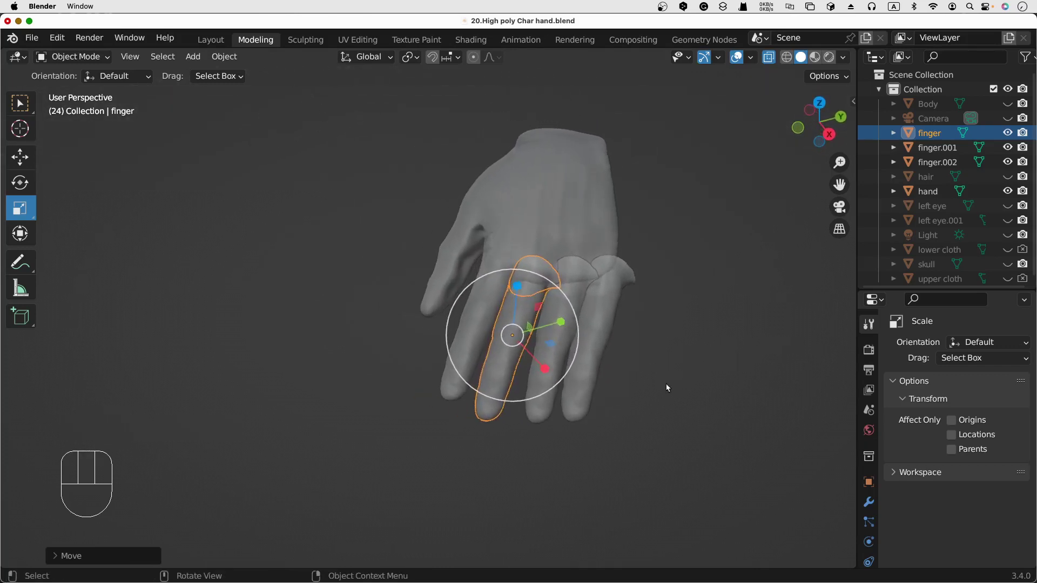
click(723, 420)
click(536, 414)
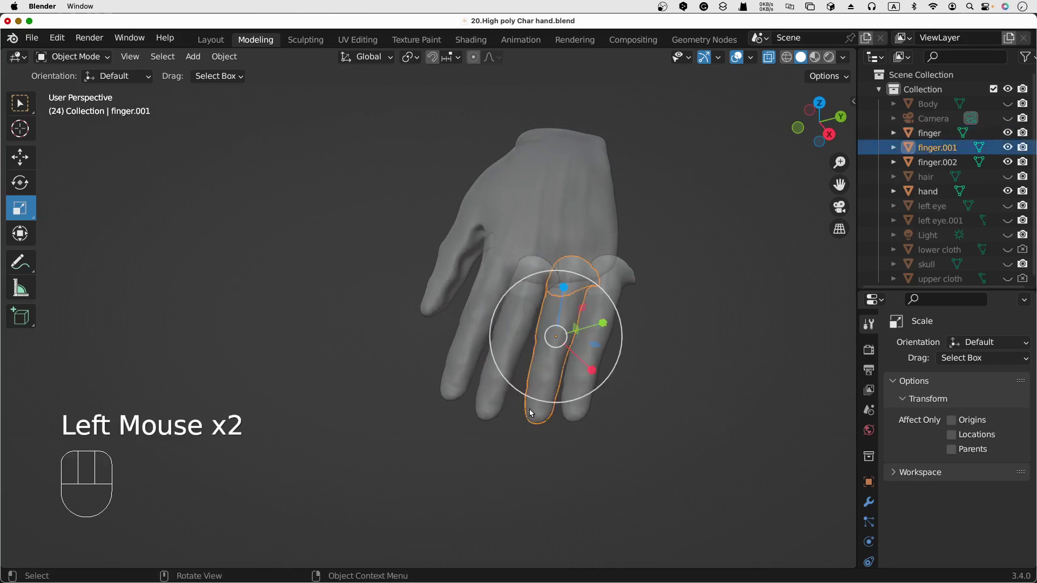
key(s)
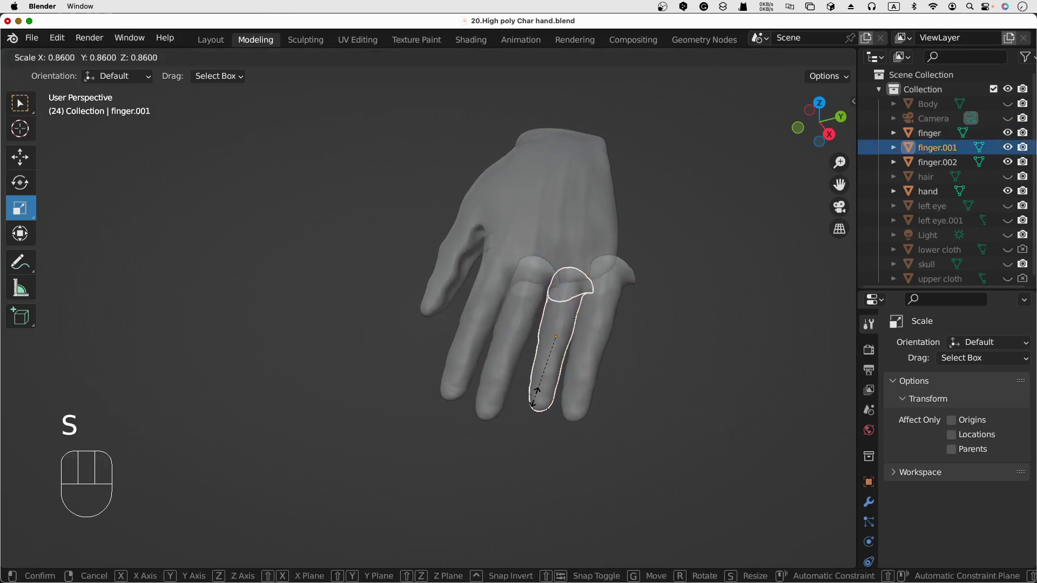
click(536, 402)
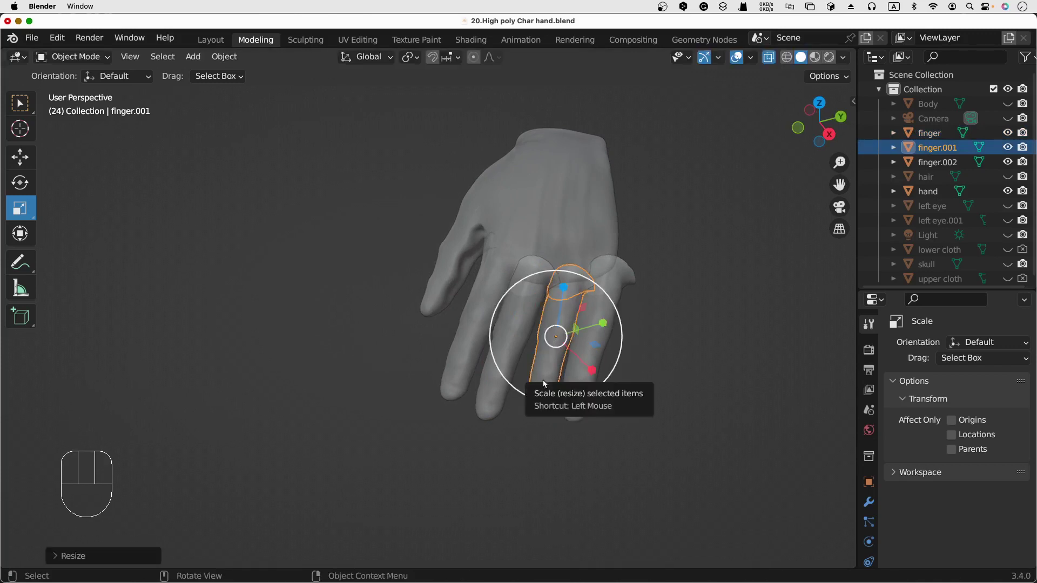
key(g)
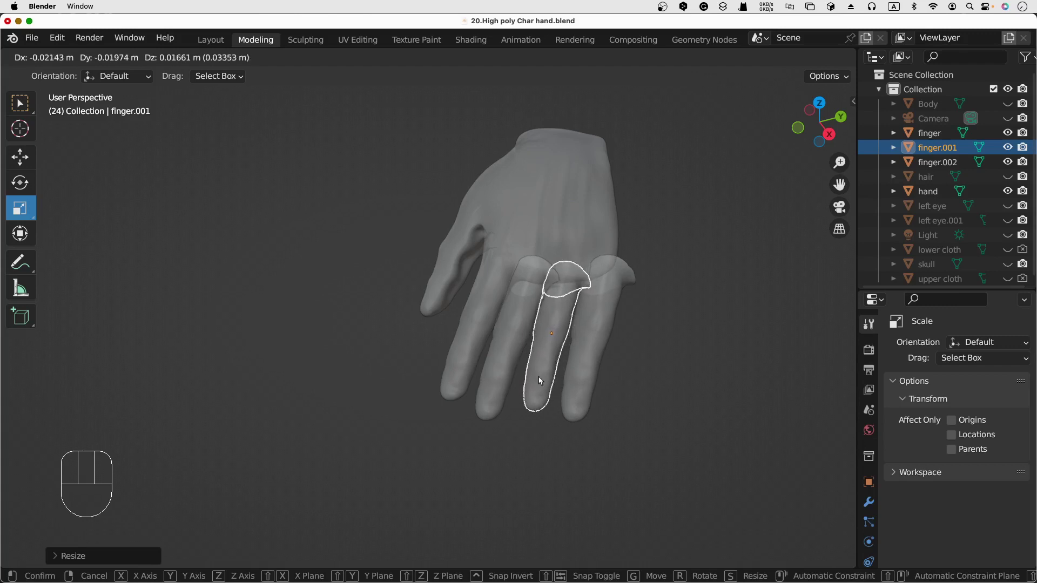
click(539, 378)
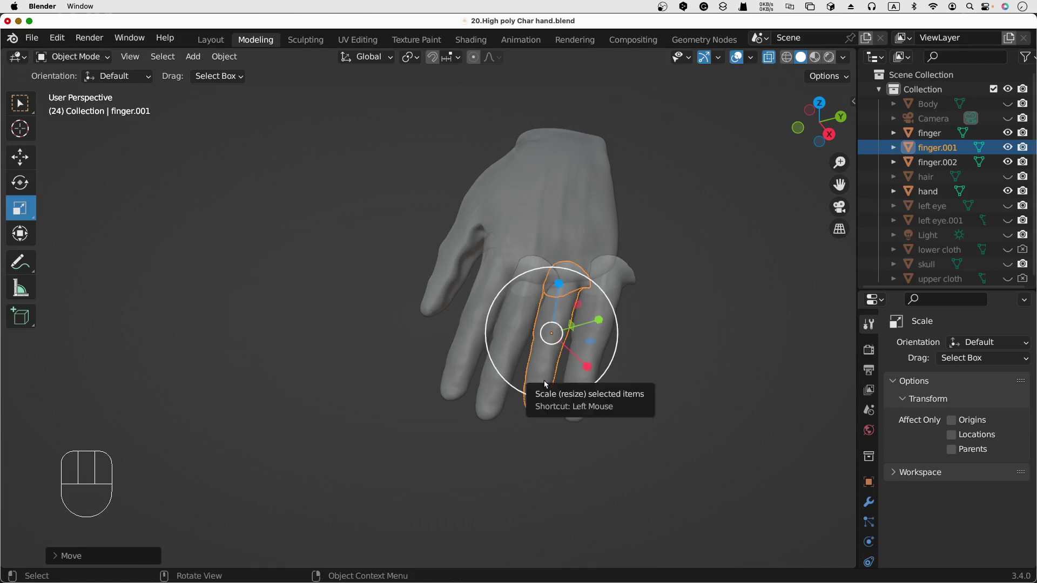
Rotate the ring finger about 3.7° in the view plane and move it about 0.02 m down, away from the knuckles
key(r)
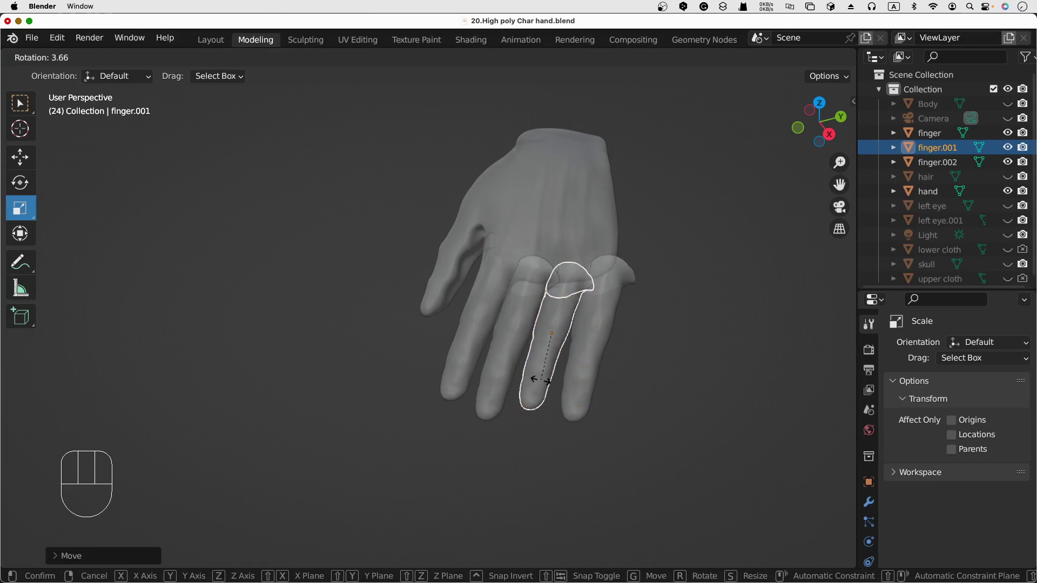
click(540, 381)
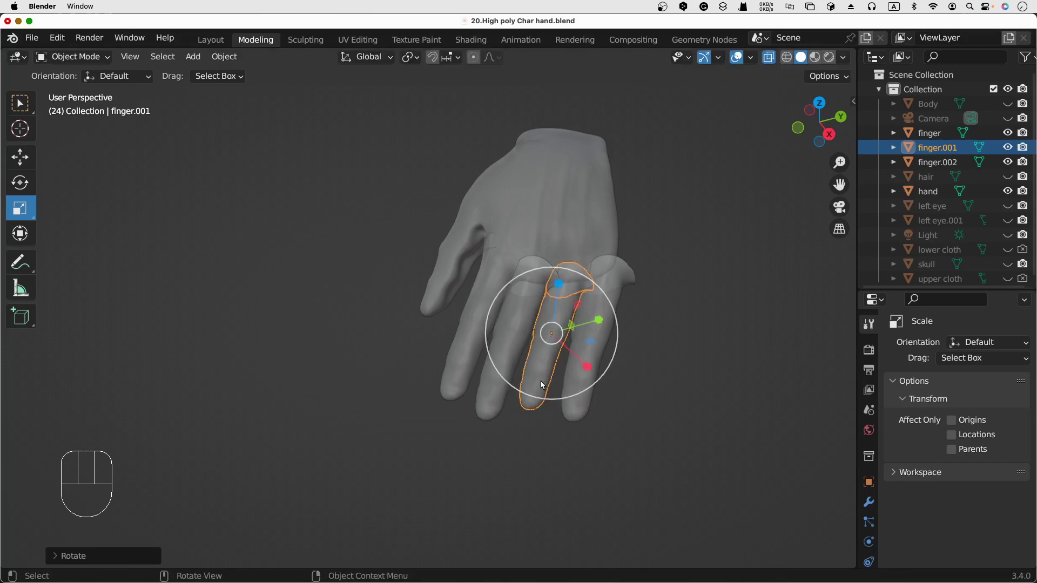
key(g)
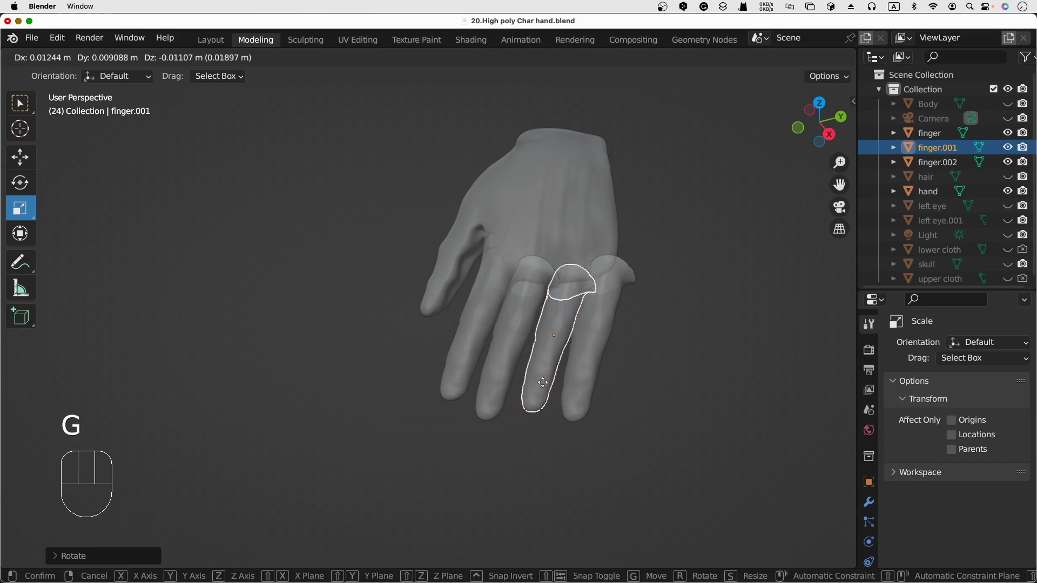
click(542, 384)
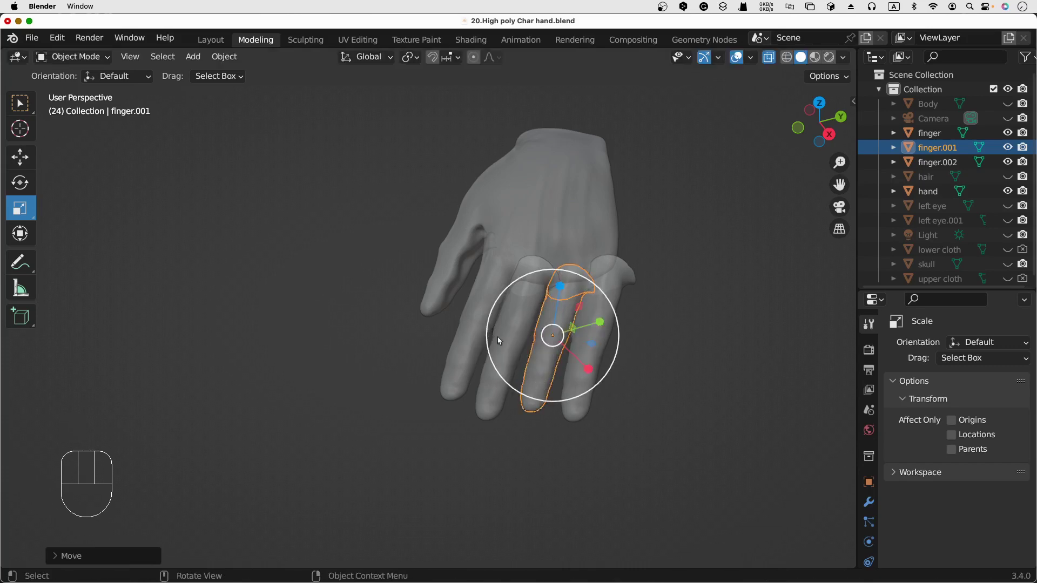
Nudge the middle finger about 0.005 m, and move the ring finger about 0.007 m toward the middle finger
click(677, 376)
click(511, 322)
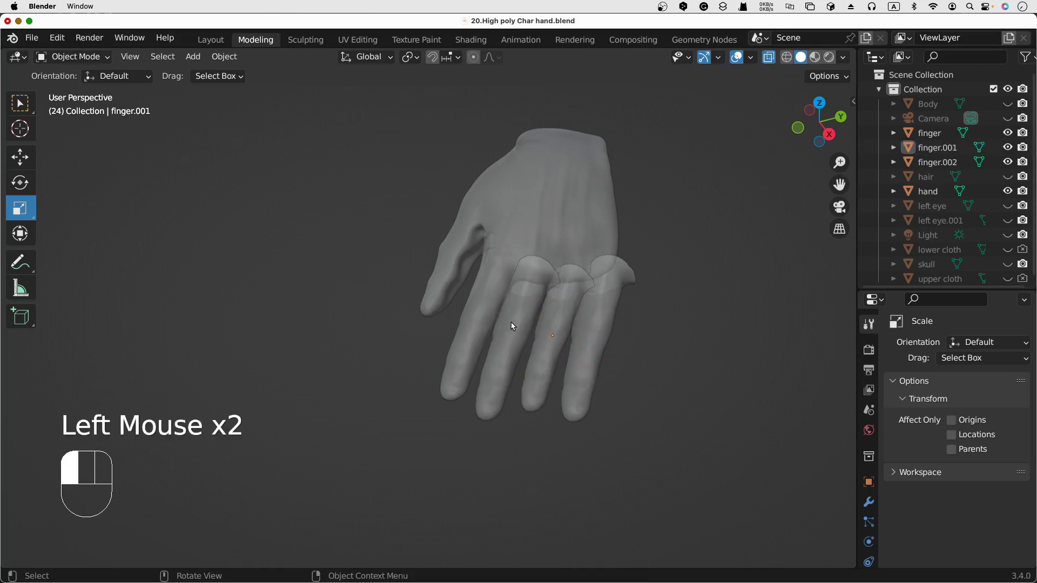
key(g)
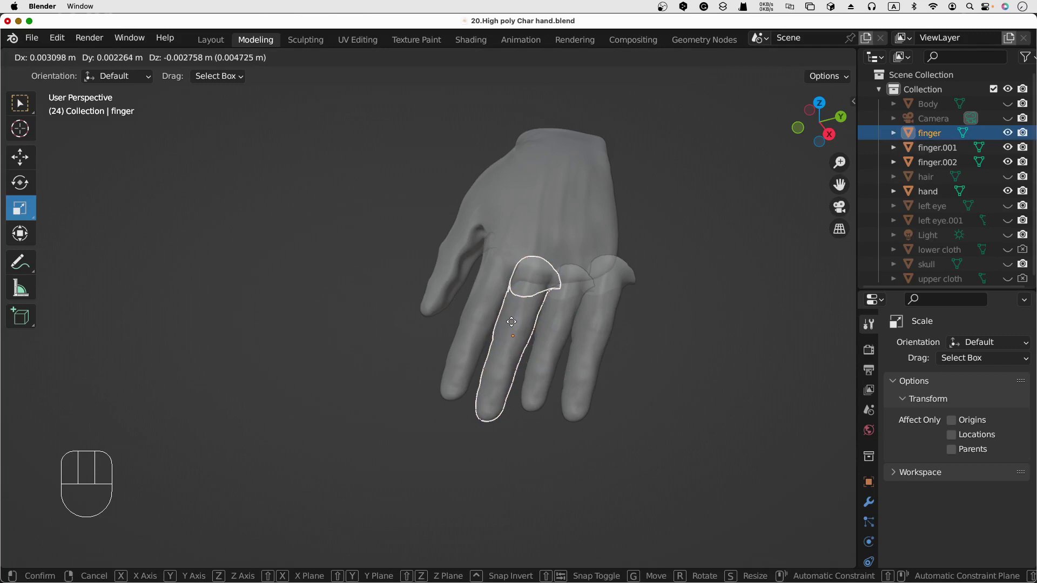
click(512, 322)
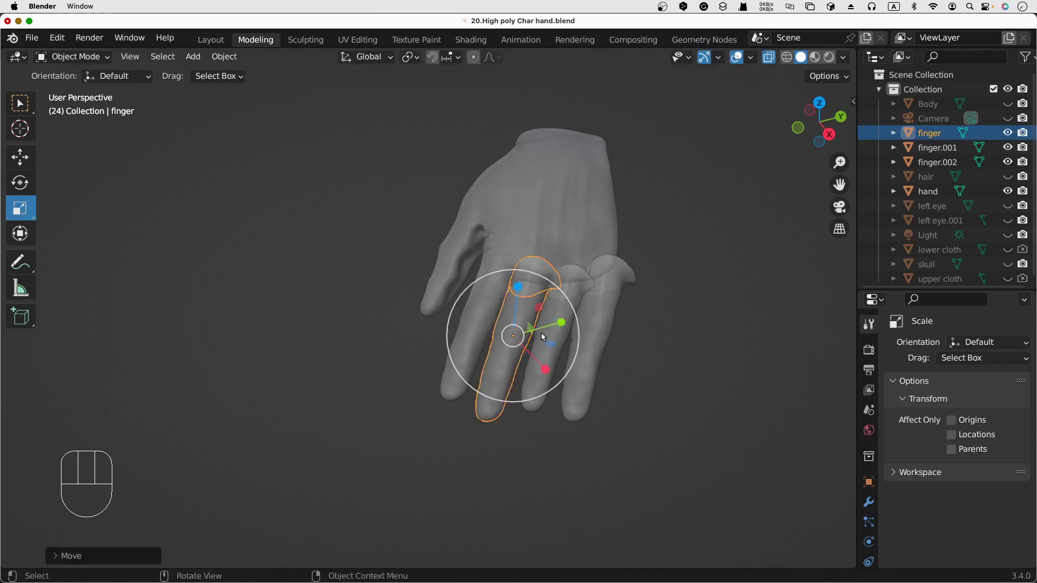
click(539, 401)
key(g)
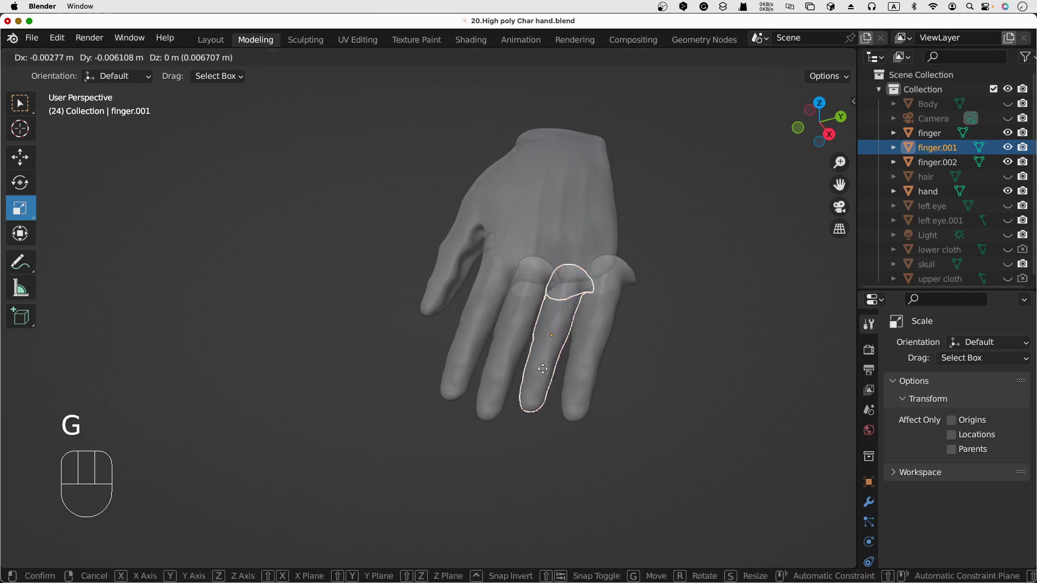
click(543, 369)
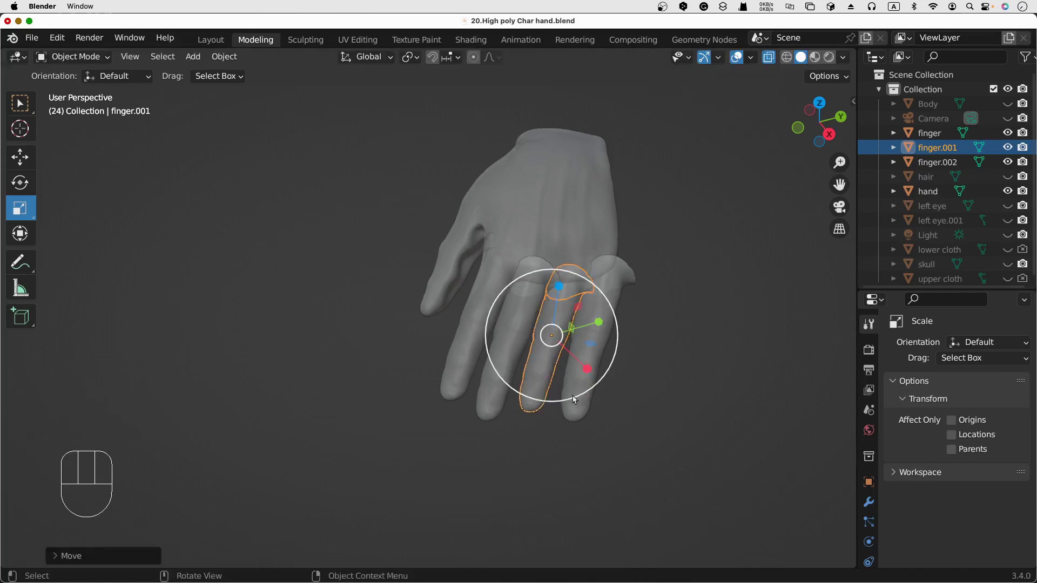
Scale the little finger uniformly to about 0.78 and move it about 0.1 m up toward the palm and the ring finger
click(578, 409)
key(s)
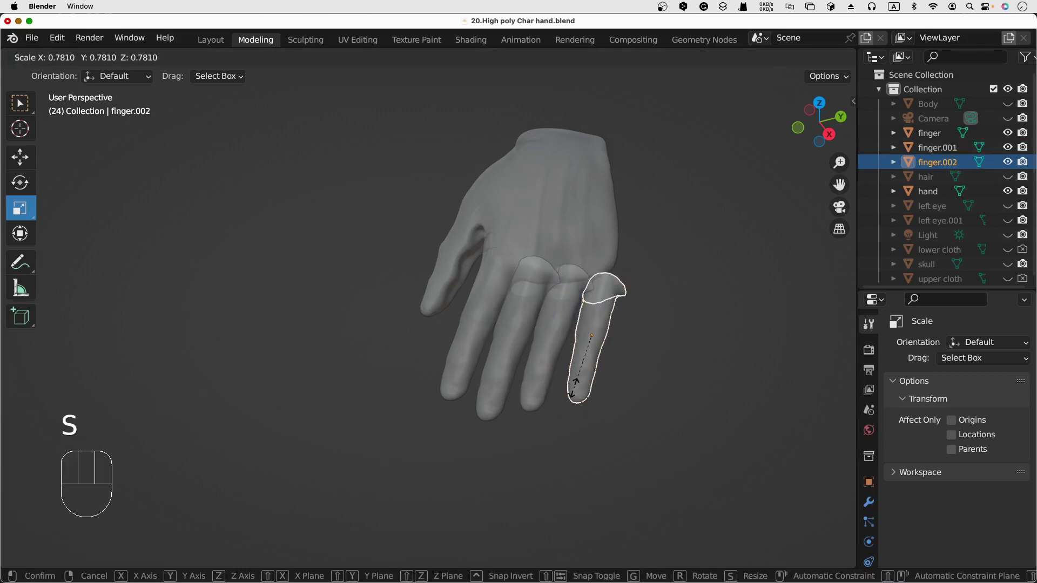
click(574, 388)
key(g)
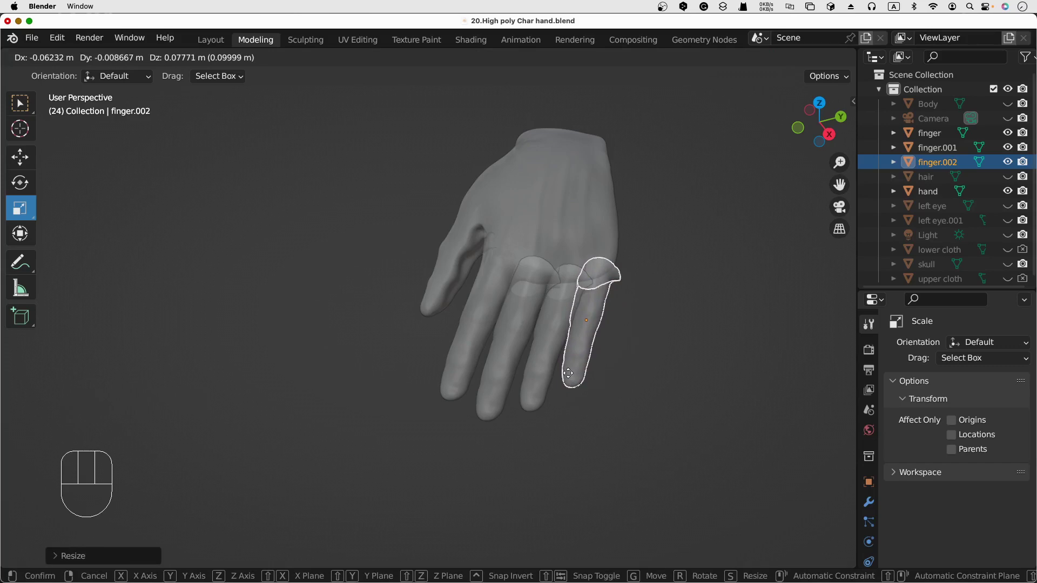
click(568, 374)
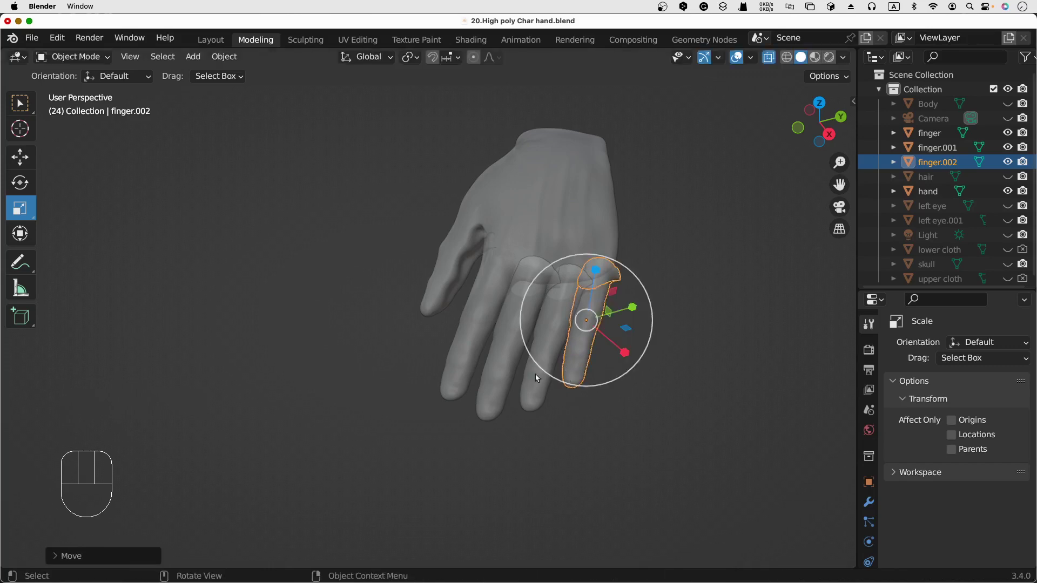
Scale the middle finger down slightly and uniformly, and move it about 0.02 m toward the index finger, leaving nothing selected
click(495, 374)
key(s)
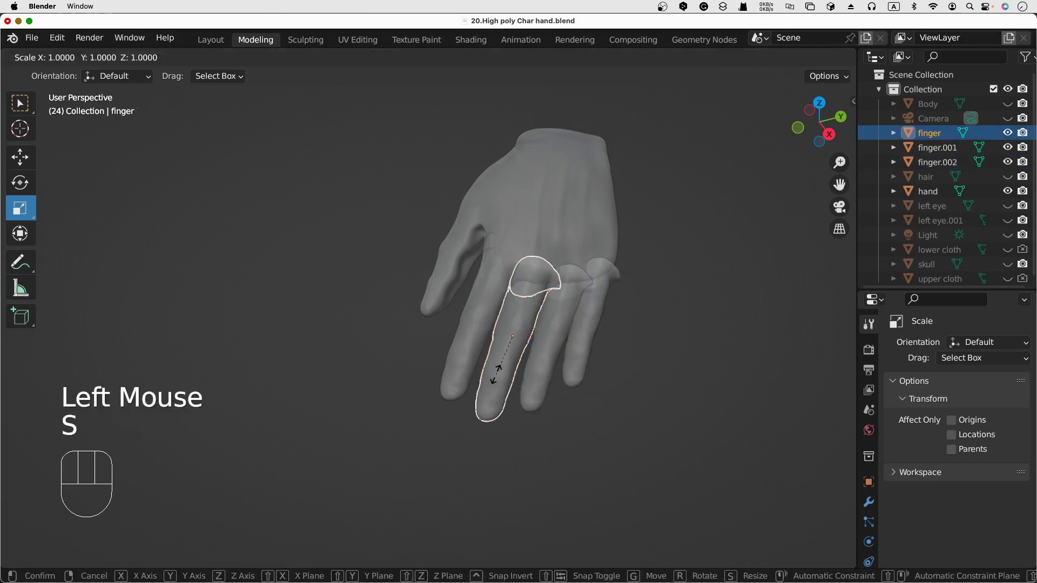
click(497, 377)
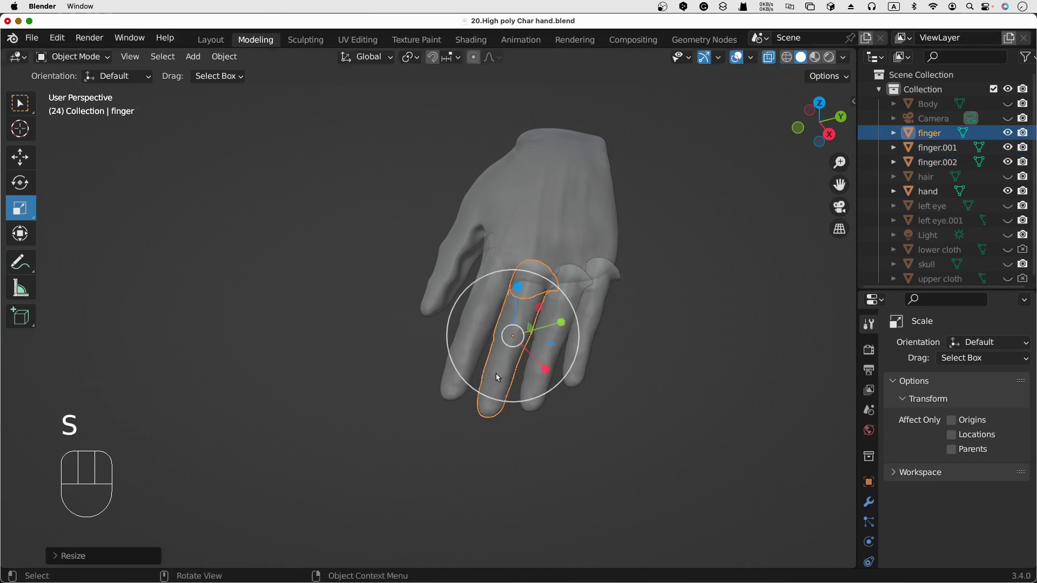
key(g)
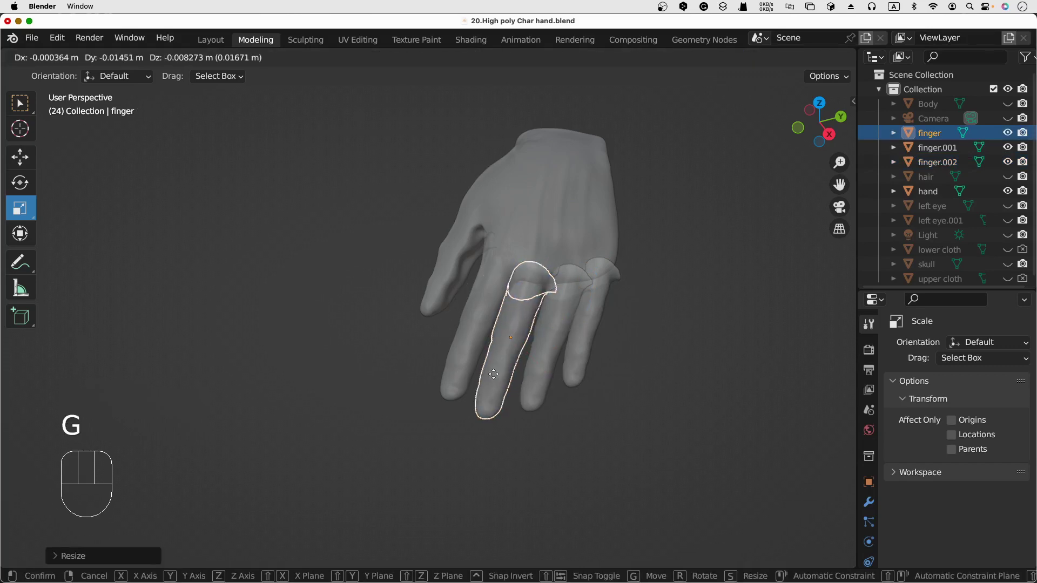
click(495, 374)
click(528, 406)
click(643, 430)
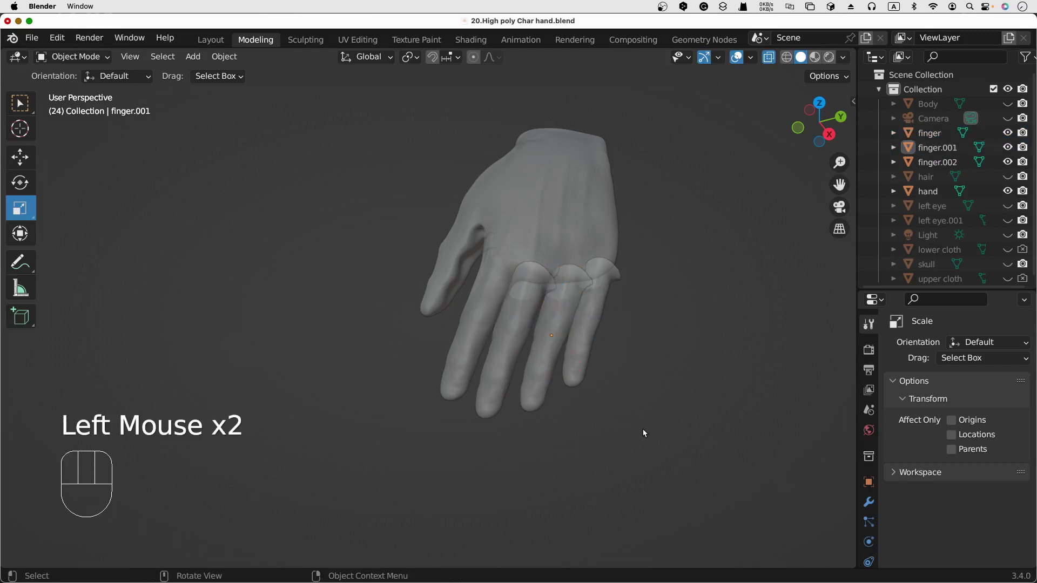
Examine the placement of the fingers against the palm from several angles, comparing see-through, opaque and wireframe display
mouse_move(681, 419)
middle_down()
mouse_move(624, 413)
mouse_move(724, 419)
mouse_move(677, 421)
middle_up()
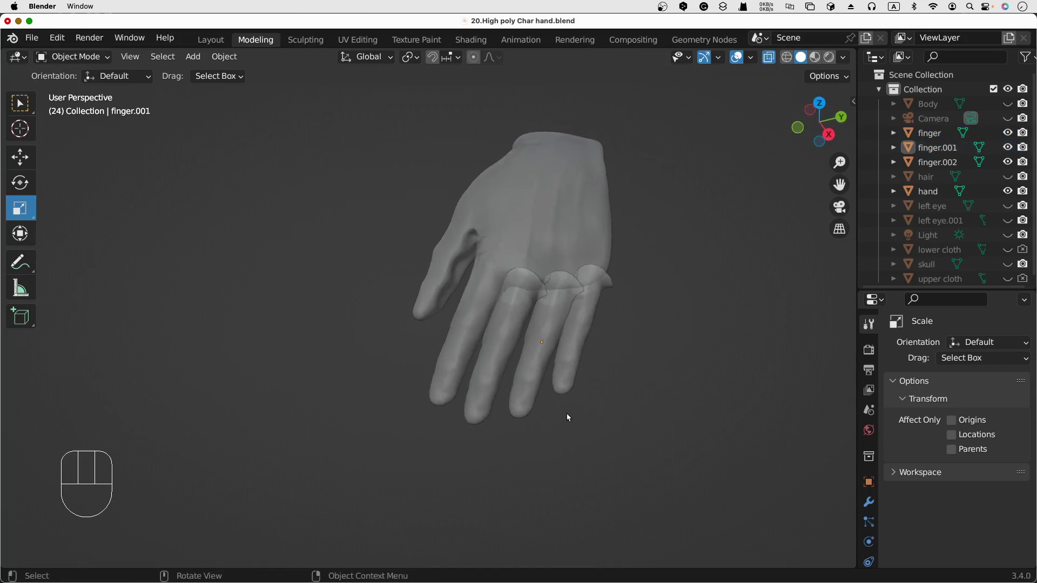
mouse_move(605, 381)
middle_down()
mouse_move(685, 387)
mouse_move(720, 321)
mouse_move(754, 310)
mouse_move(615, 358)
mouse_move(588, 381)
mouse_move(598, 382)
middle_up()
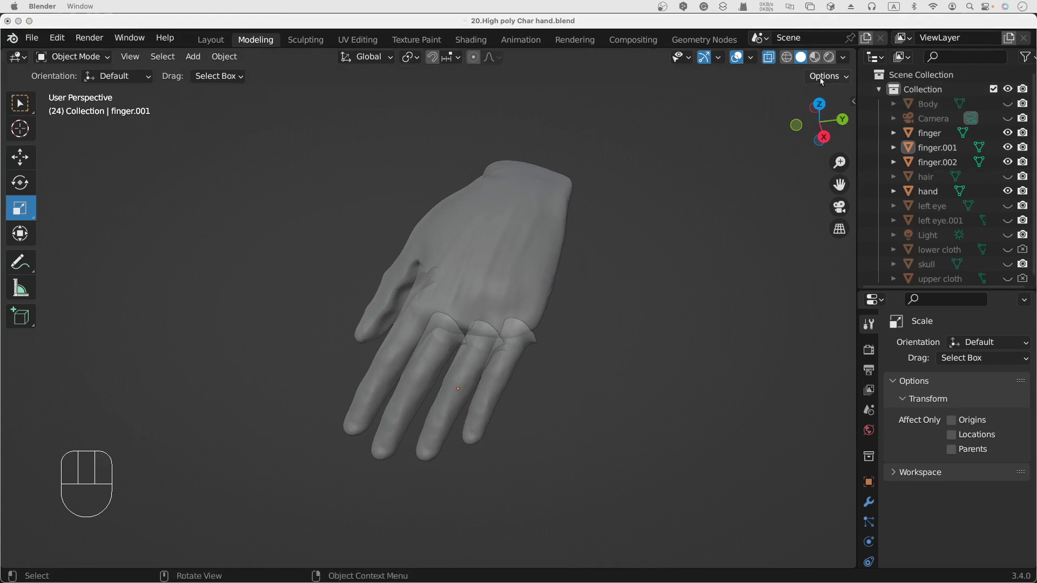
click(608, 305)
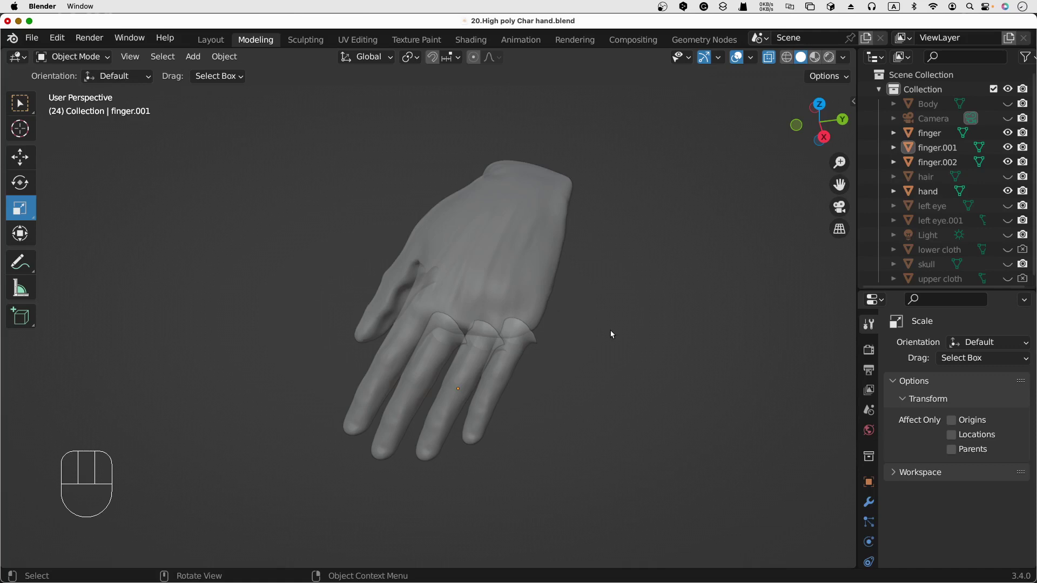
middle_drag(682, 258, 728, 258)
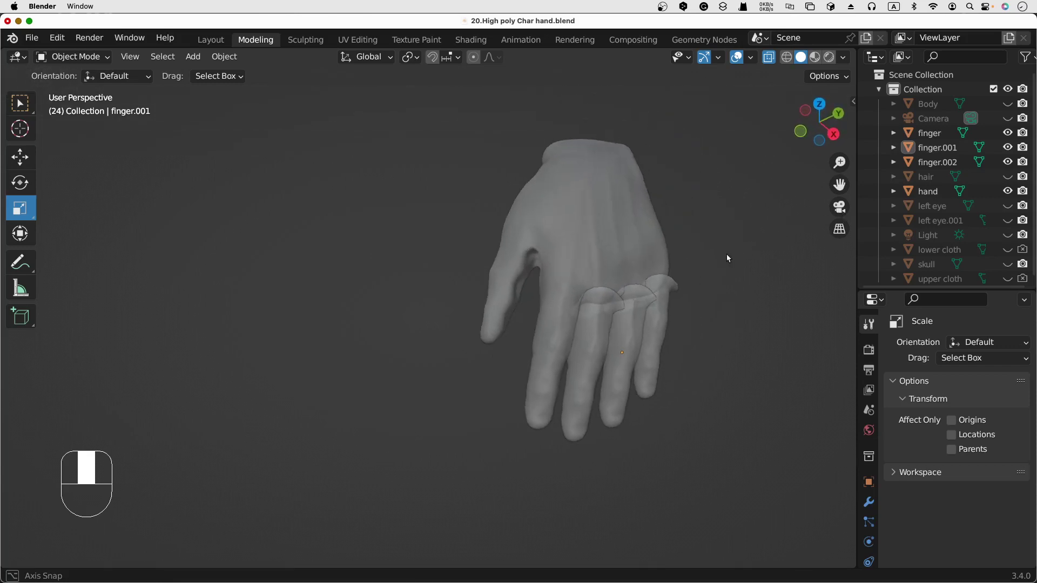
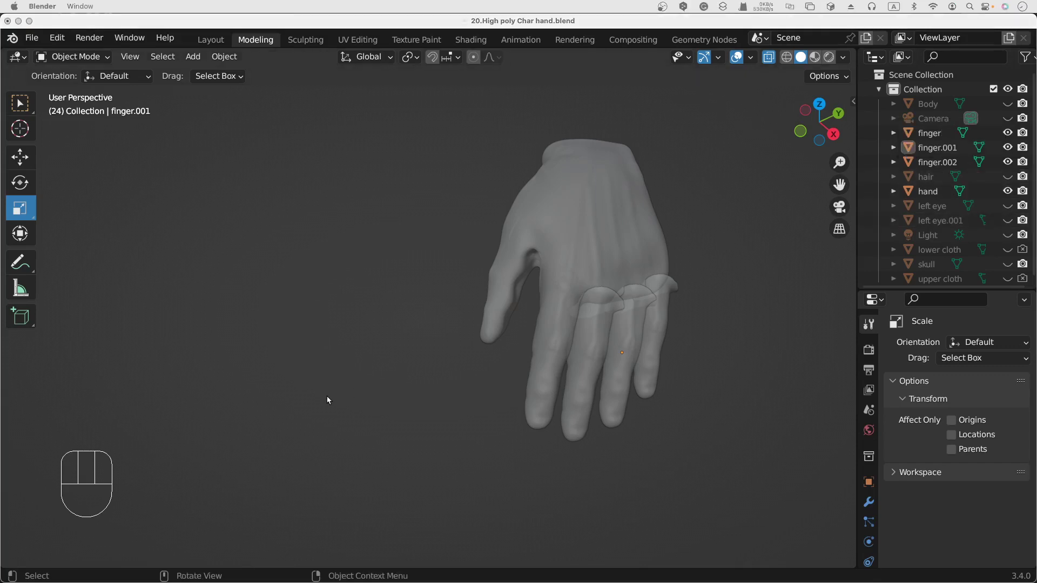
click(324, 329)
middle_drag(347, 248, 213, 206)
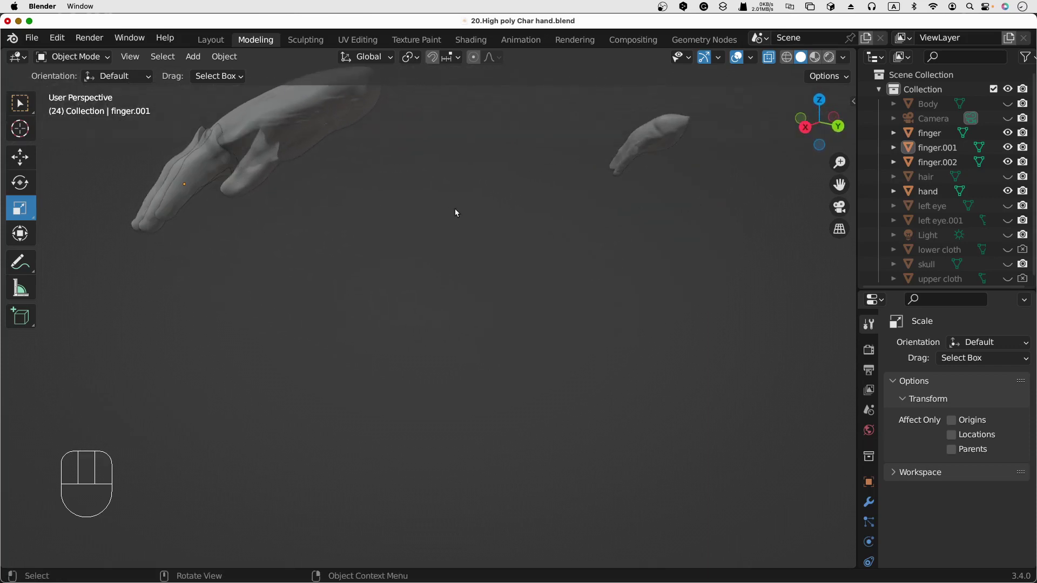
shift+middle_drag(468, 211, 644, 398)
click(768, 57)
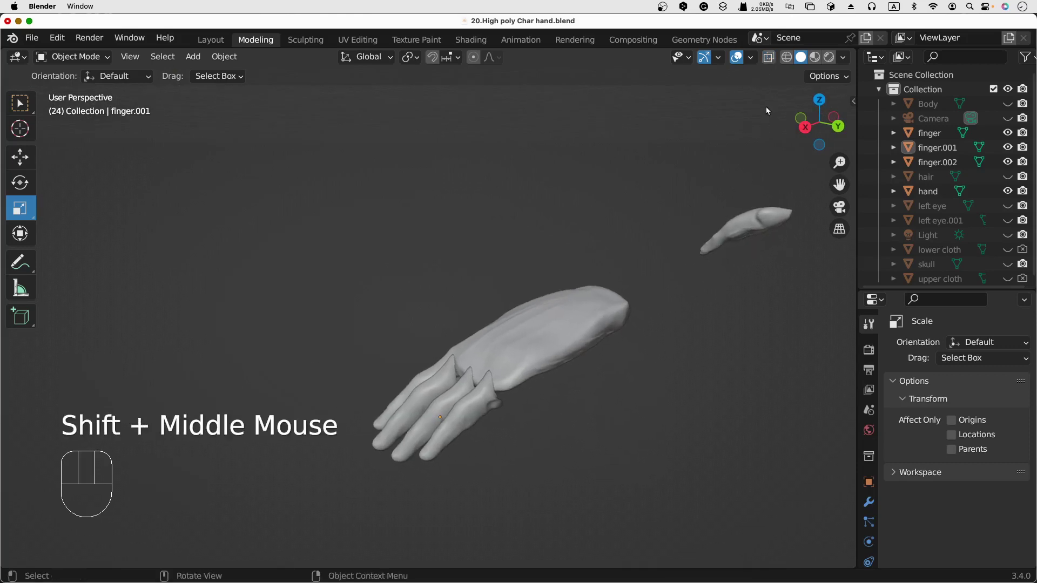
click(770, 60)
click(783, 61)
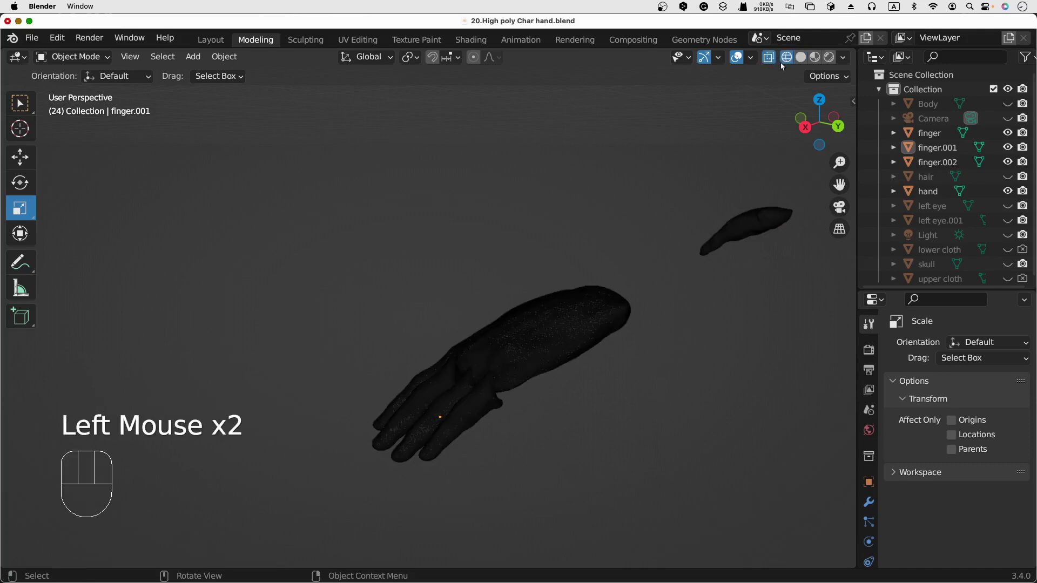
click(782, 63)
click(797, 60)
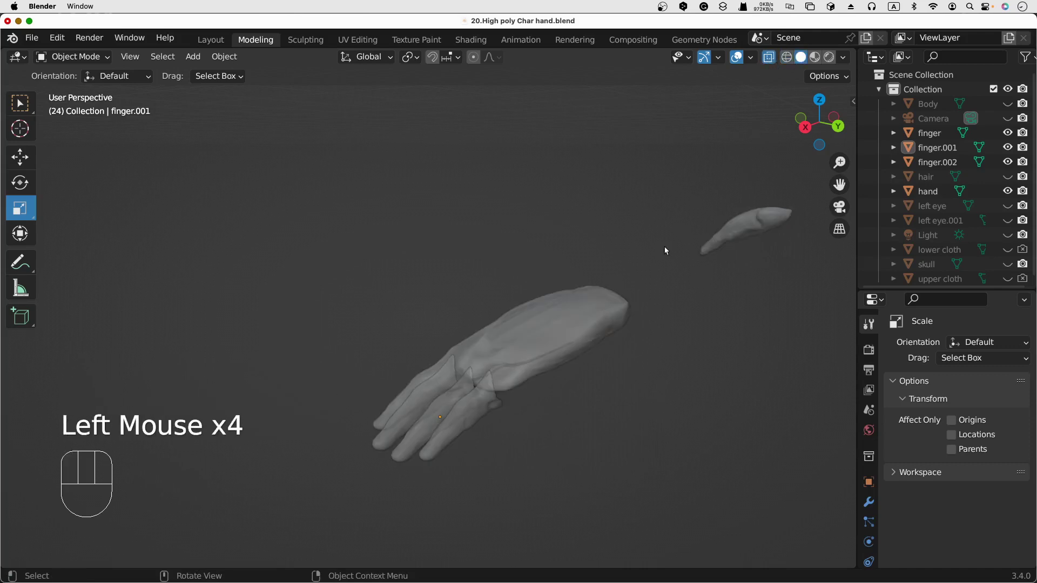
In the side view, rotate the little finger about -5.5° and move it about 0.04 m up and 0.05 m toward the underside of the palm
mouse_move(601, 395)
shift+middle_down()
mouse_move(528, 391)
mouse_move(570, 375)
mouse_move(530, 377)
shift+middle_up()
scroll(523, 361, down, 2)
scroll(523, 360, up, 2)
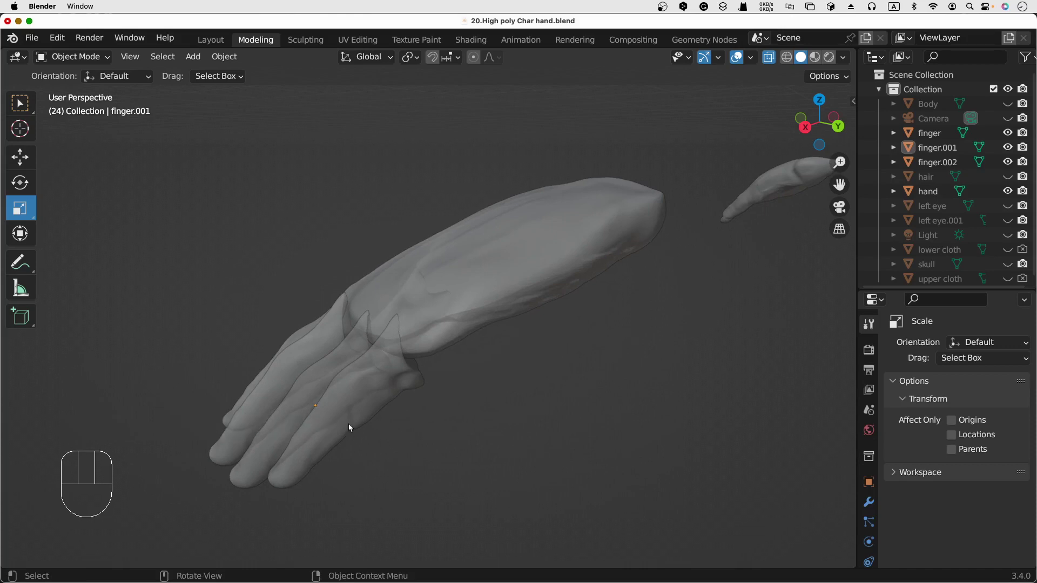
click(343, 410)
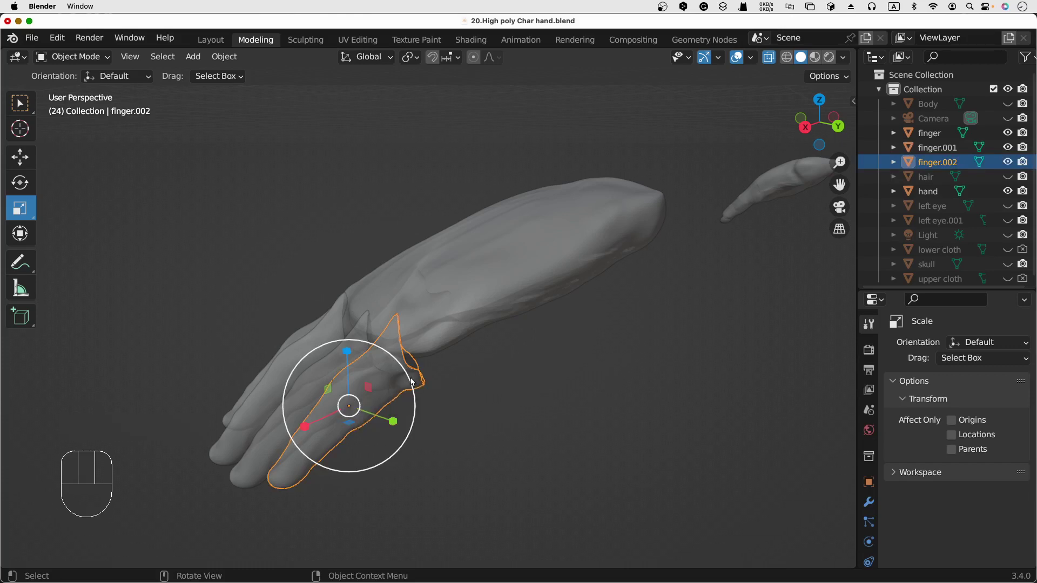
key(g)
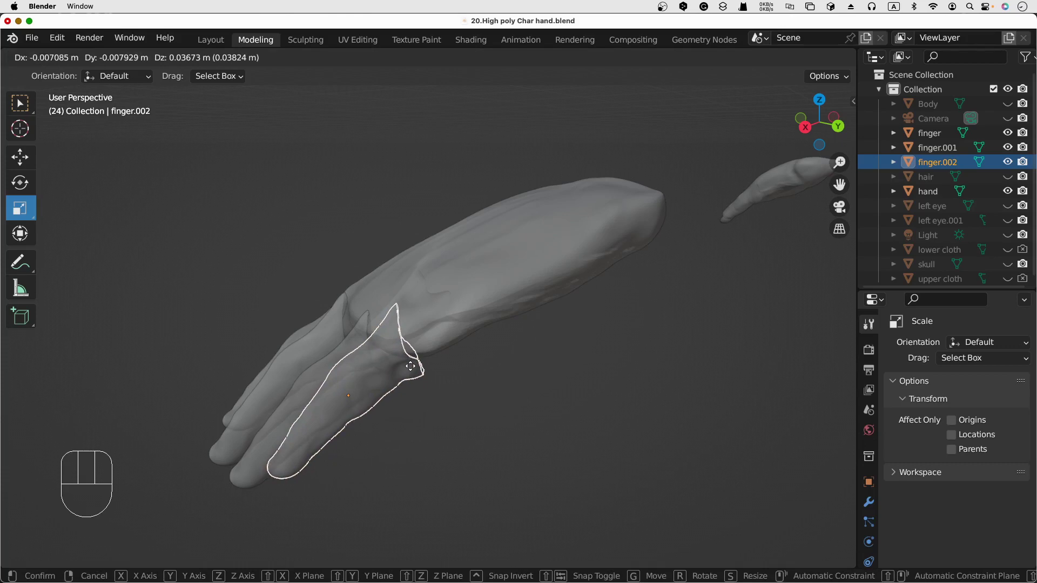
click(410, 366)
key(r)
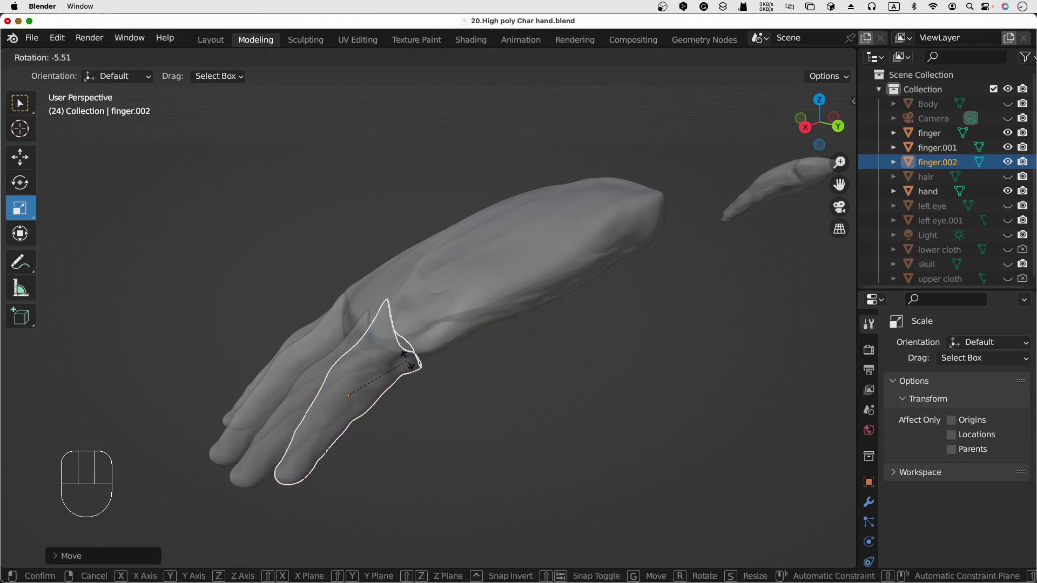
click(406, 363)
key(g)
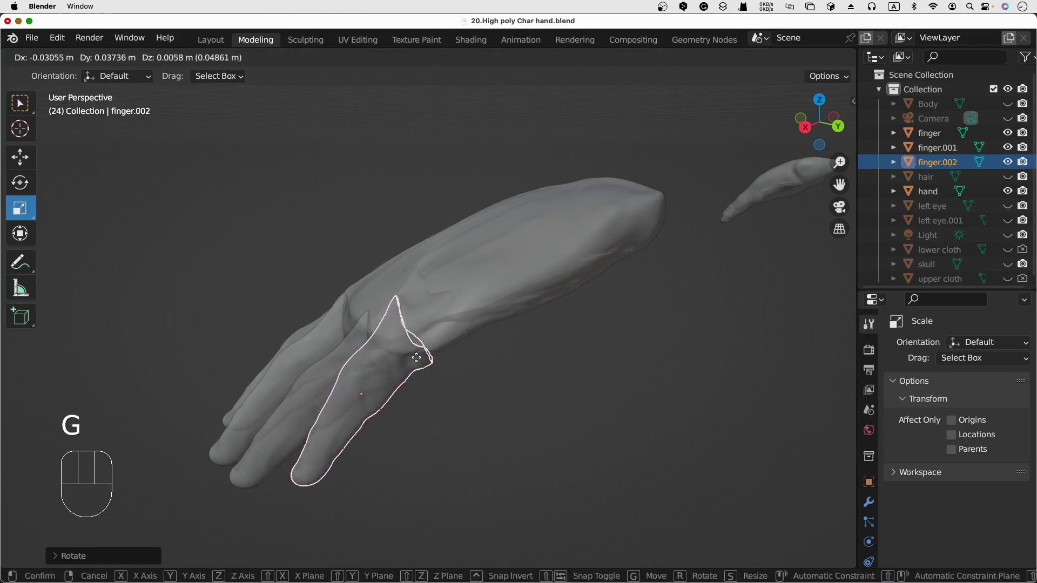
click(417, 362)
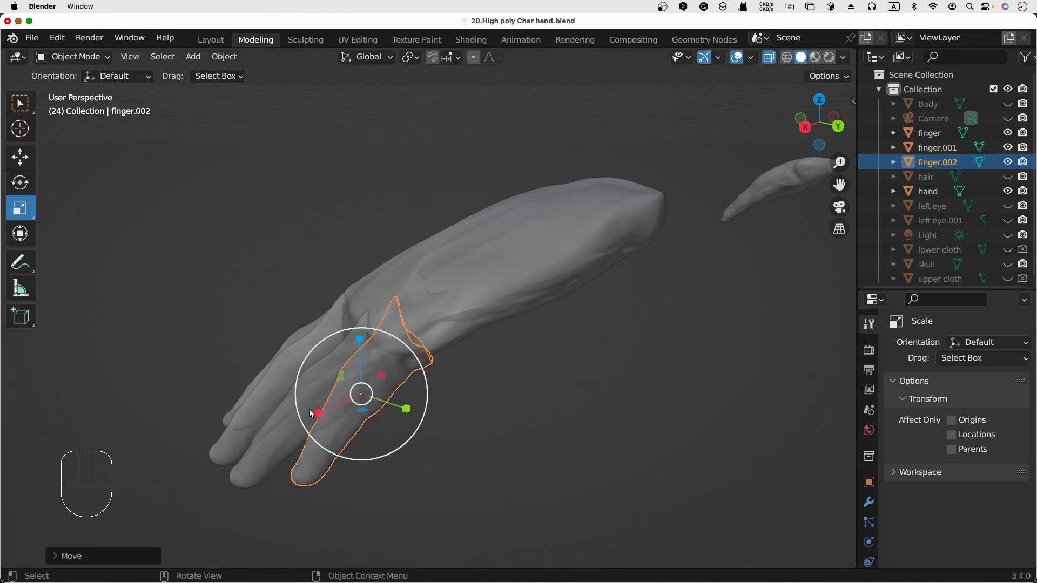
Rotate the ring finger about -17° and move it about 0.1 m toward the little finger in the oblique side view
click(284, 435)
middle_click(500, 436)
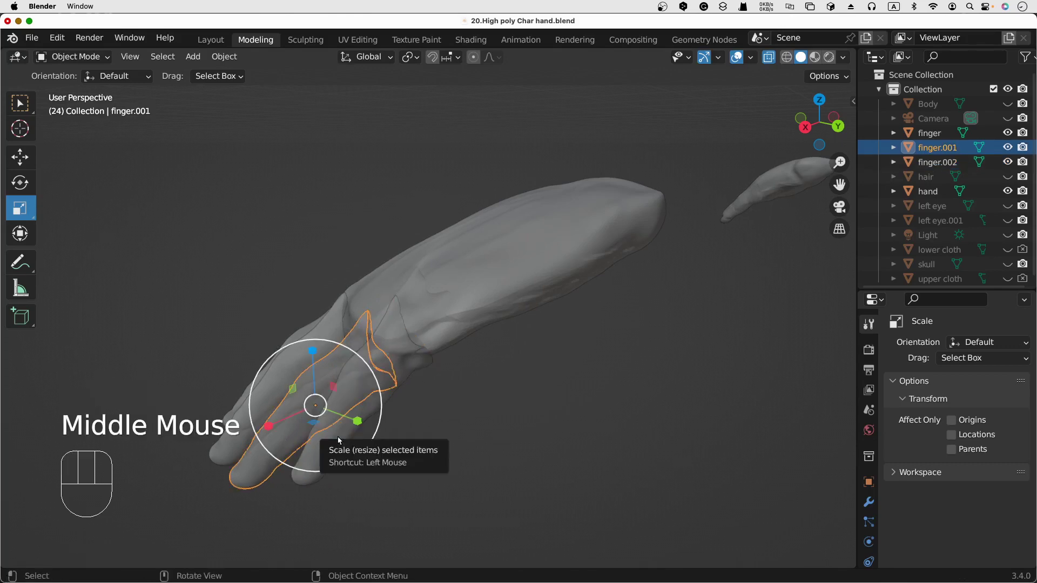
key(r)
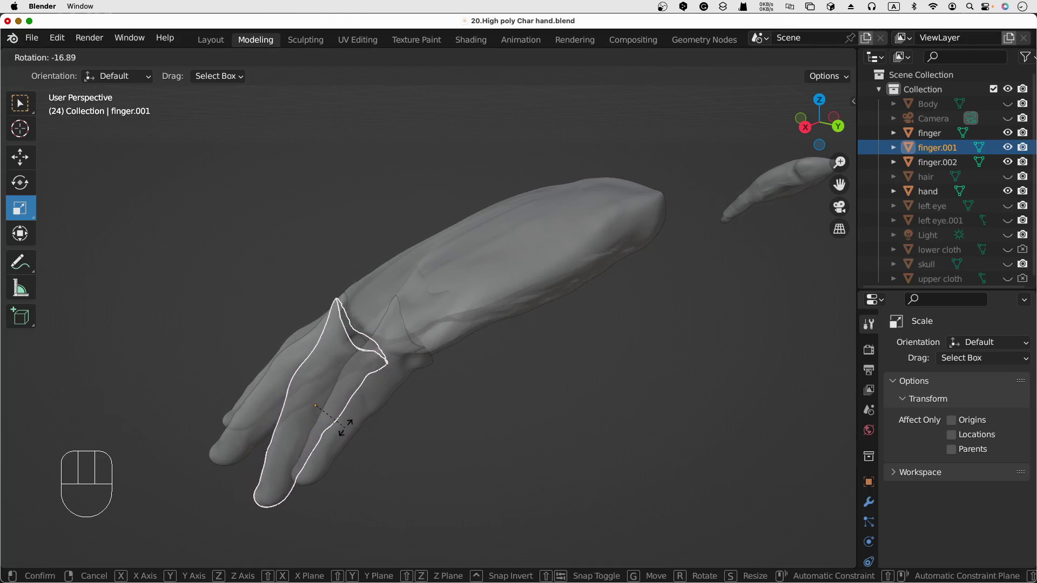
click(346, 430)
key(g)
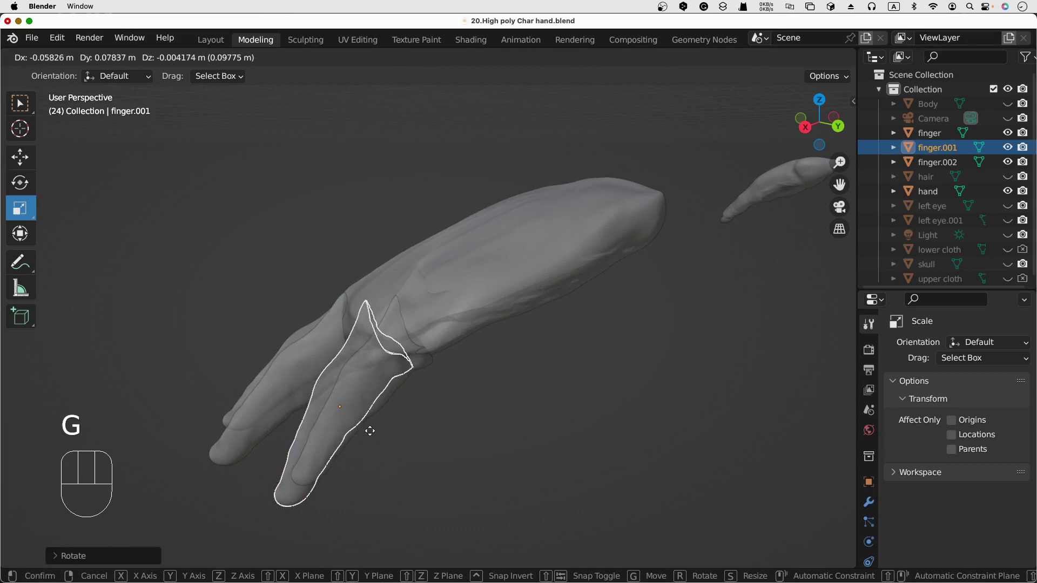
click(367, 428)
Refine the ring finger by rotating it about 4° and moving it about 0.01 m up
key(r)
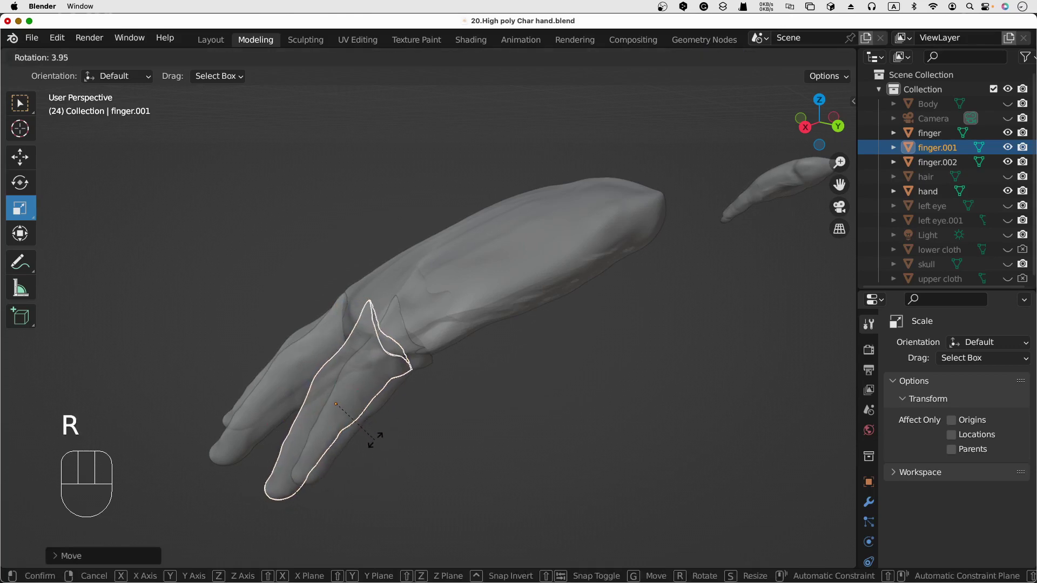
click(374, 441)
key(g)
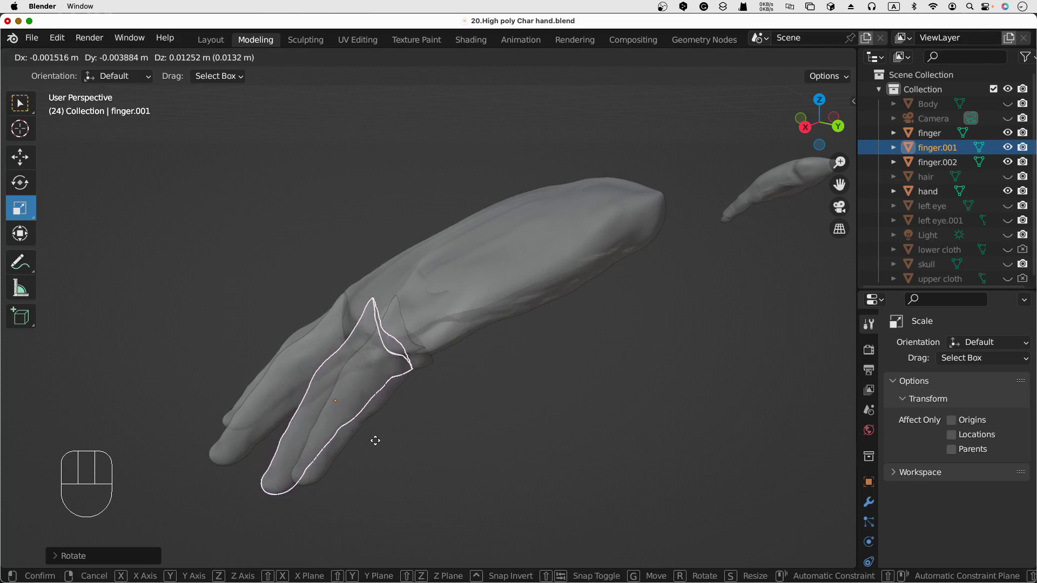
click(376, 440)
Rotate the middle finger downward and move it toward the ring finger so that the two line up
click(252, 423)
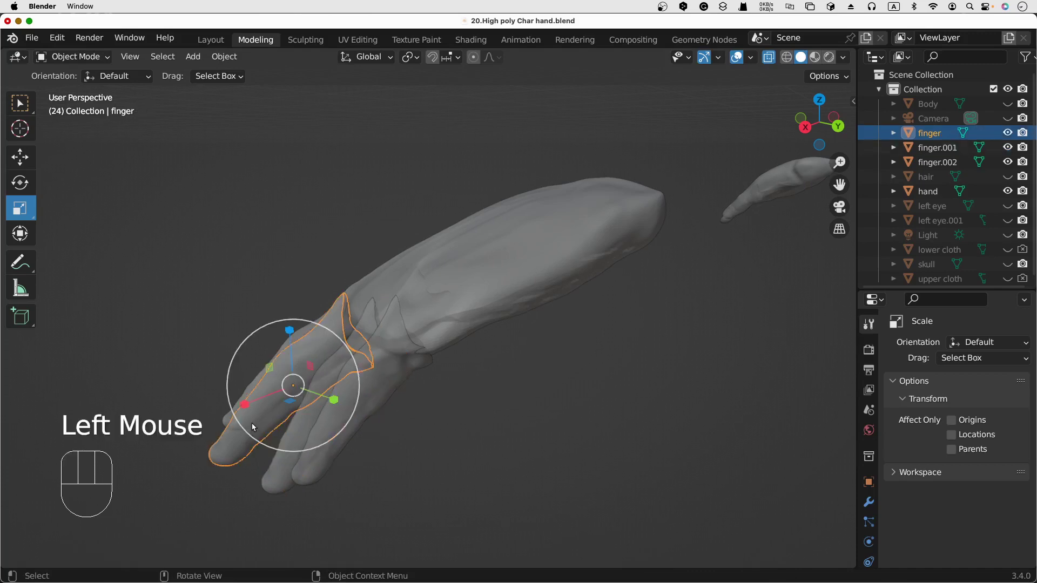
key(r)
click(264, 432)
key(g)
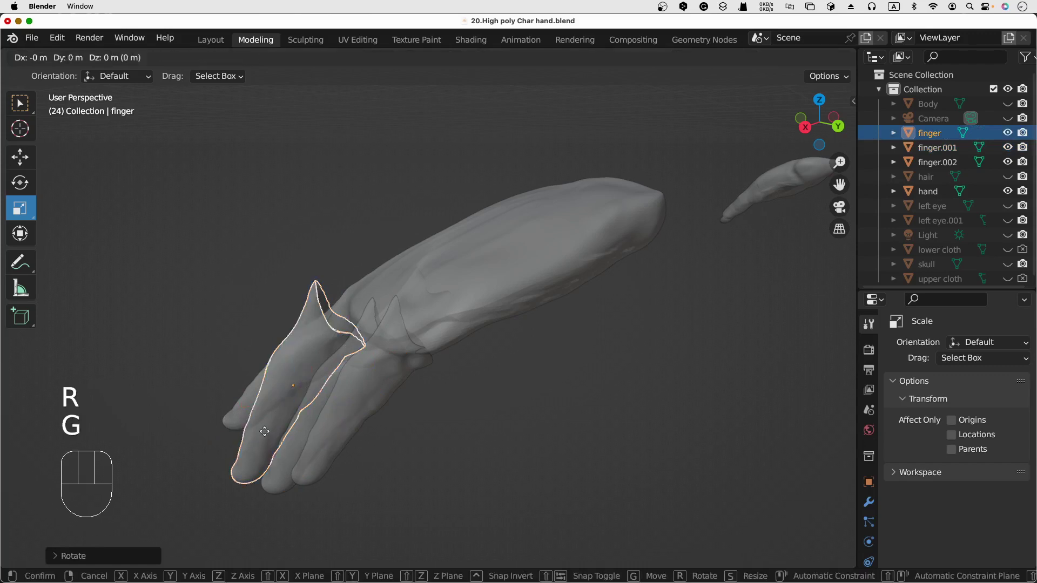
click(280, 442)
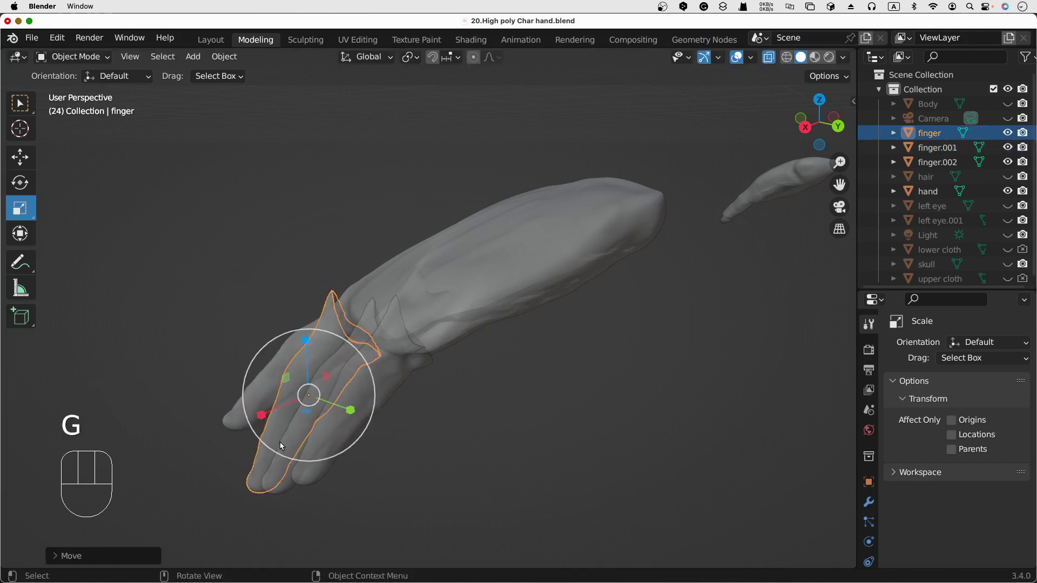
Refine the middle finger by rotating it about 5.4° and moving it about 0.02 m toward the palm and ring finger
key(r)
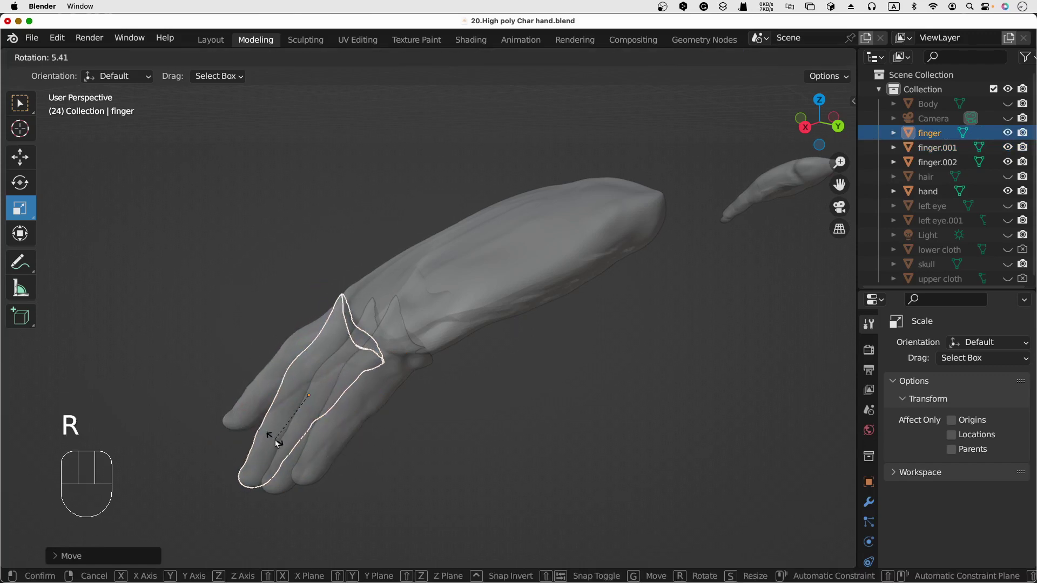
click(275, 441)
key(g)
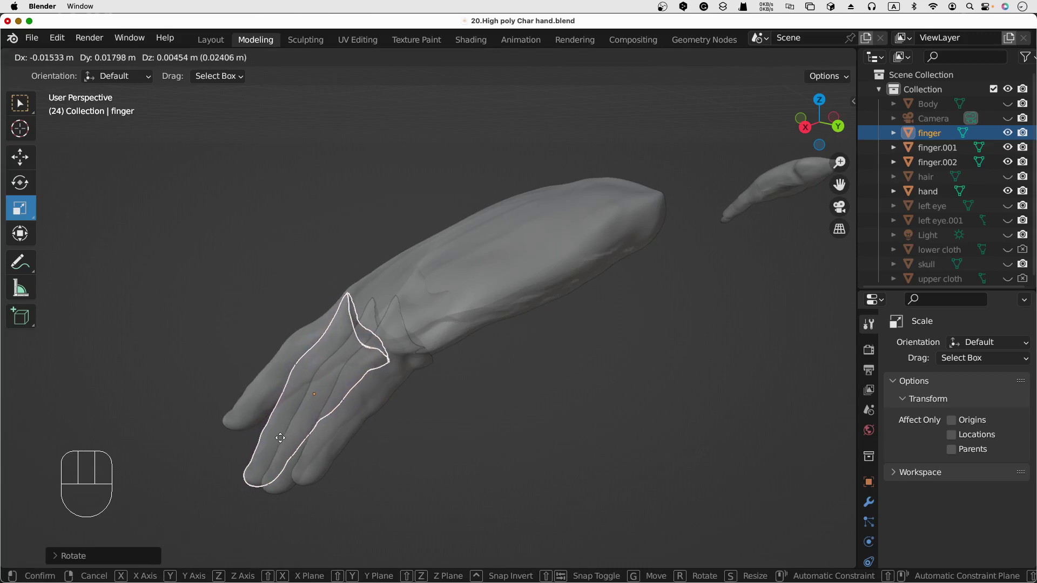
click(281, 438)
click(242, 419)
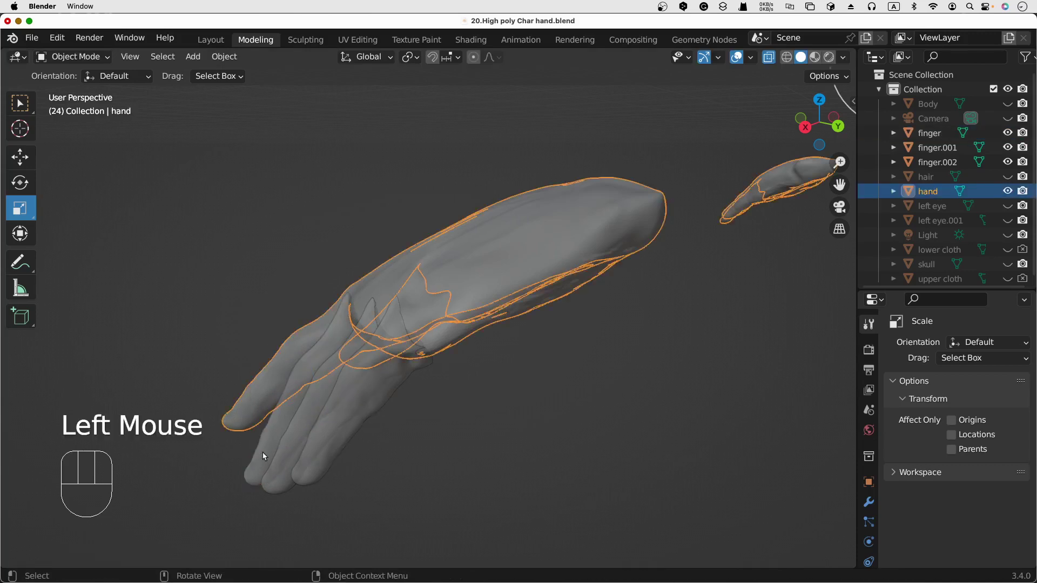
key(r)
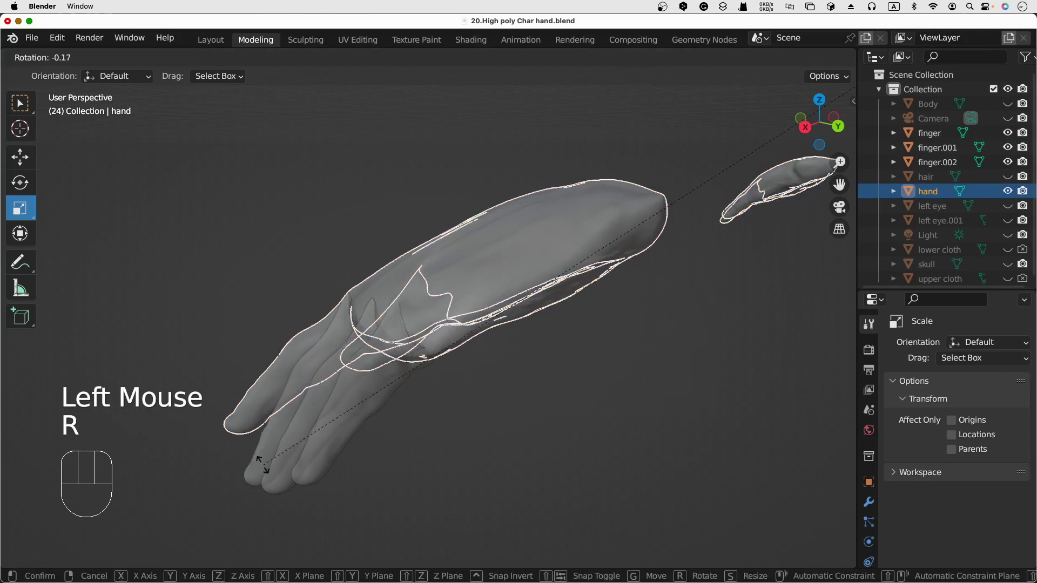
click(267, 468)
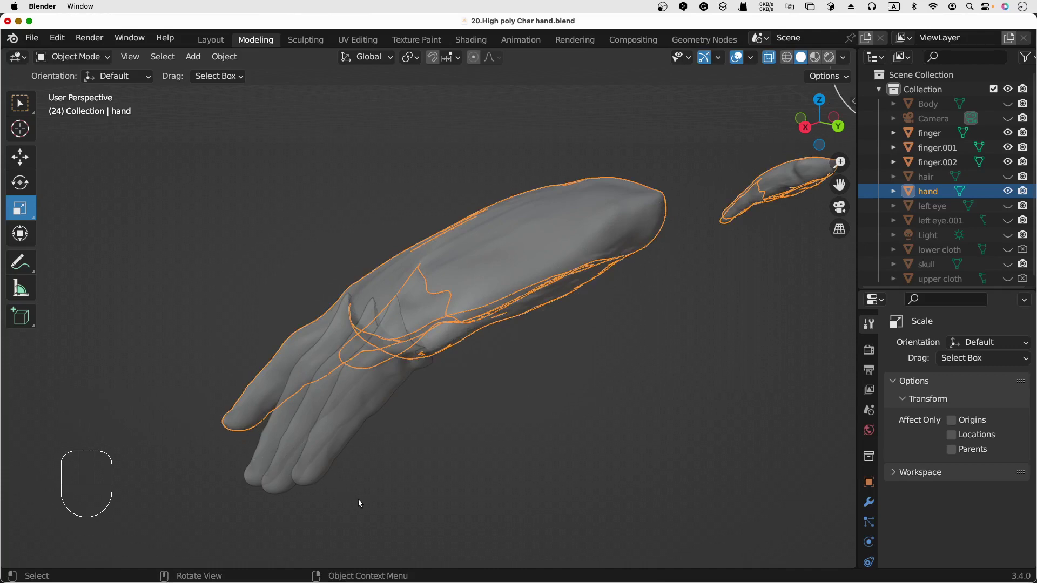
Select the middle, ring and little fingers together, rotate them about 4° and move them about 0.06 m up toward the index finger
middle_drag(392, 499, 627, 370)
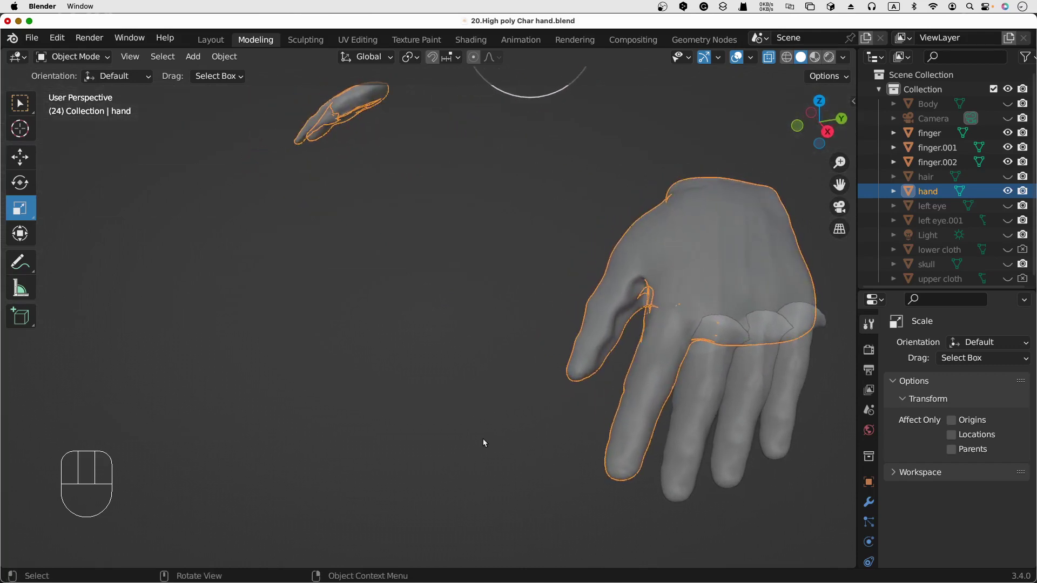
middle_drag(483, 440, 420, 413)
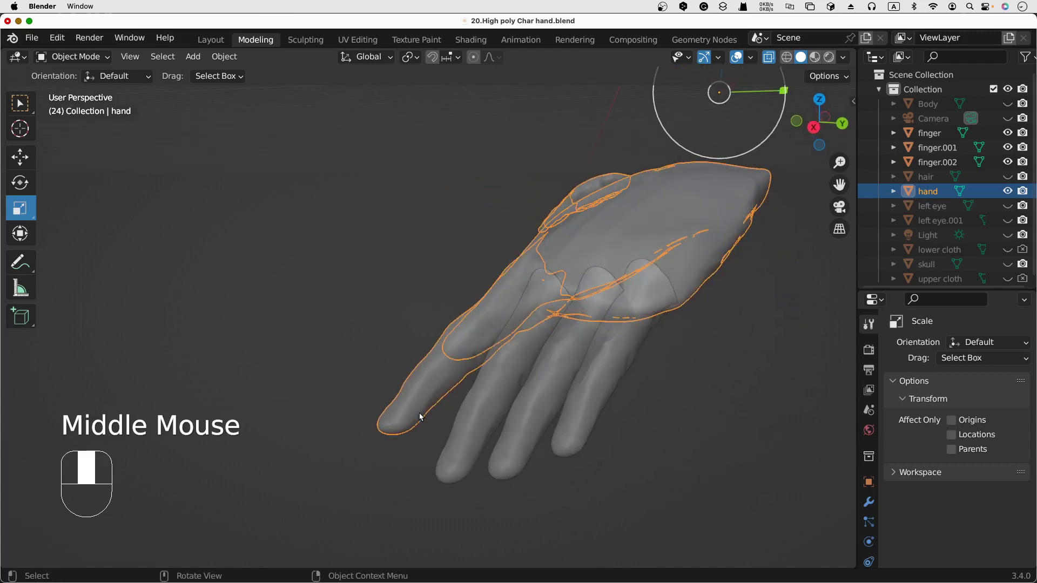
middle_drag(591, 416, 623, 410)
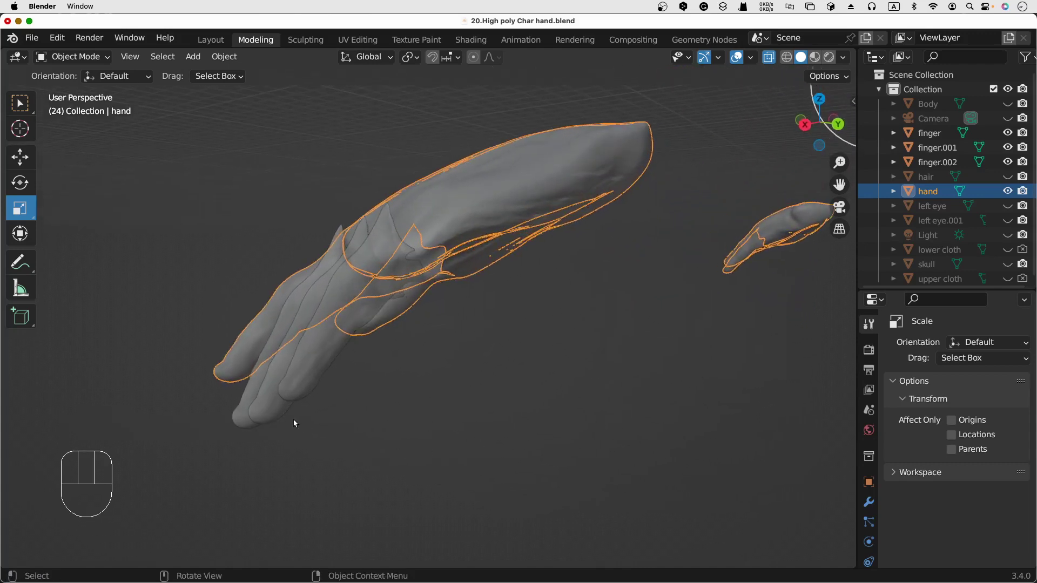
click(246, 411)
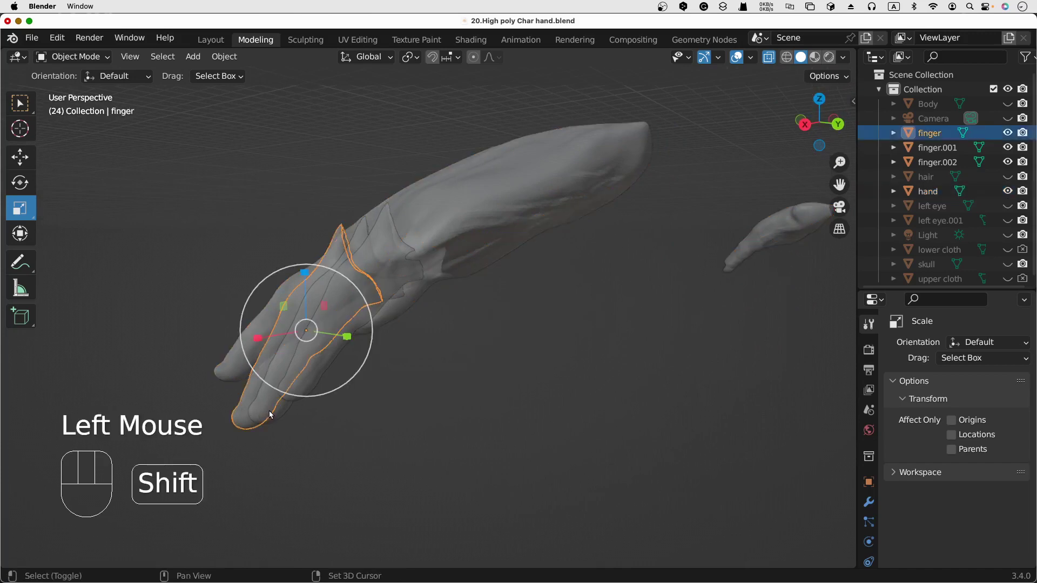
shift+click(289, 402)
shift+click(307, 386)
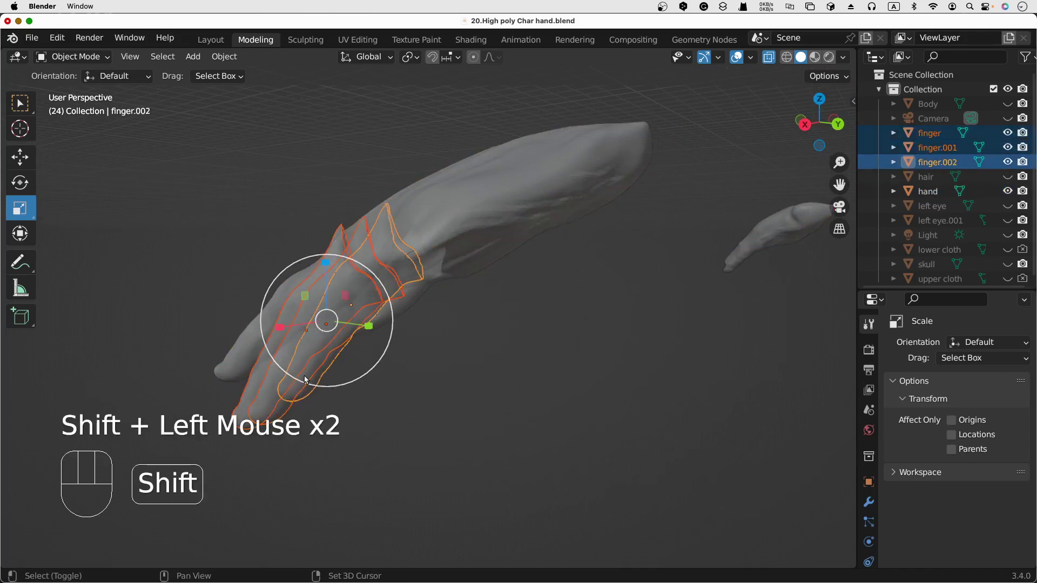
key(r)
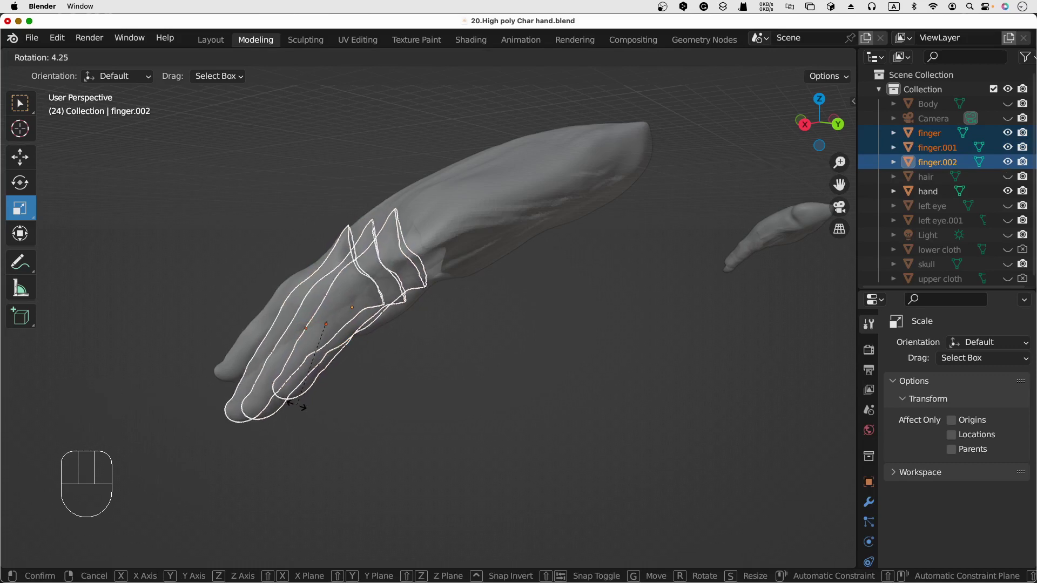
click(296, 404)
key(g)
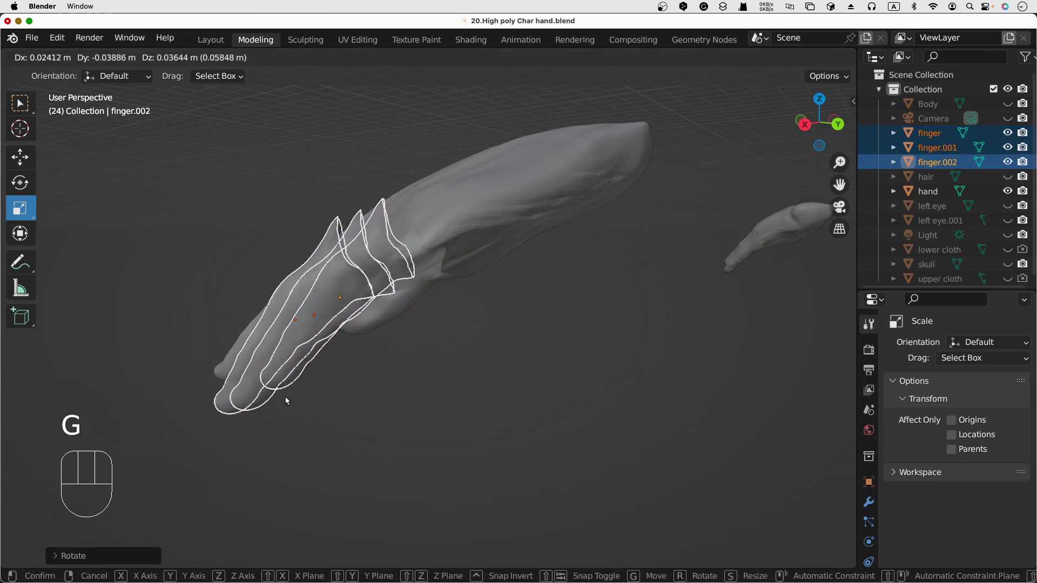
click(285, 397)
Rotate the three fingers together about 7° more, move them to fit the palm's knuckle edge, and leave nothing selected
key(r)
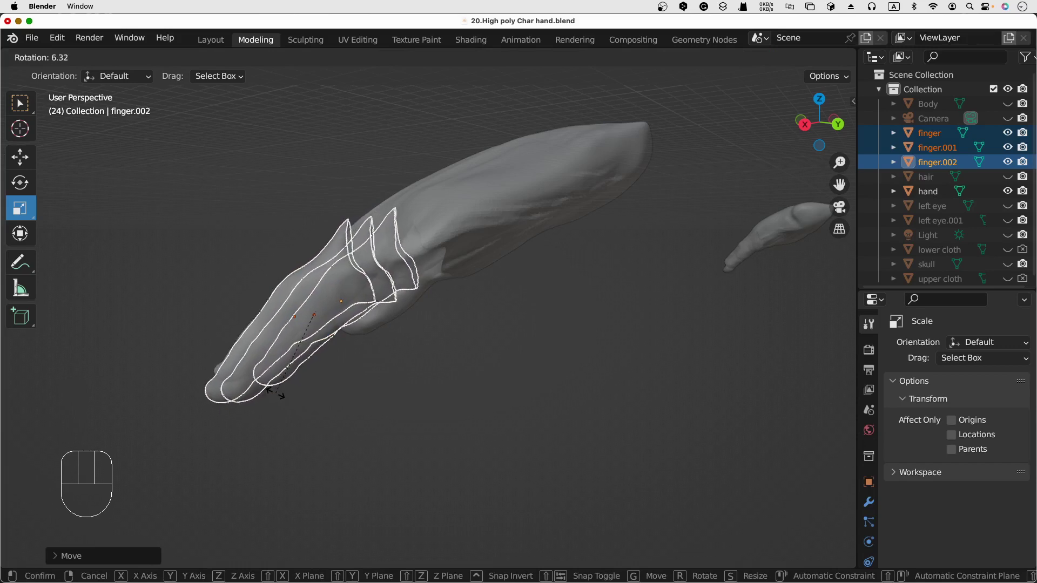
click(274, 398)
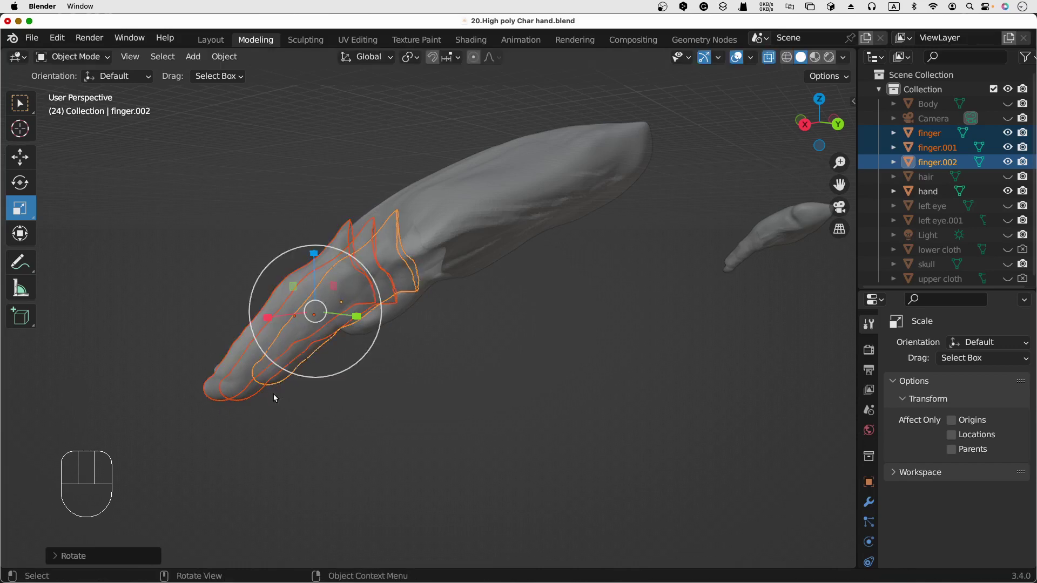
key(g)
click(392, 379)
middle_drag(427, 385, 508, 430)
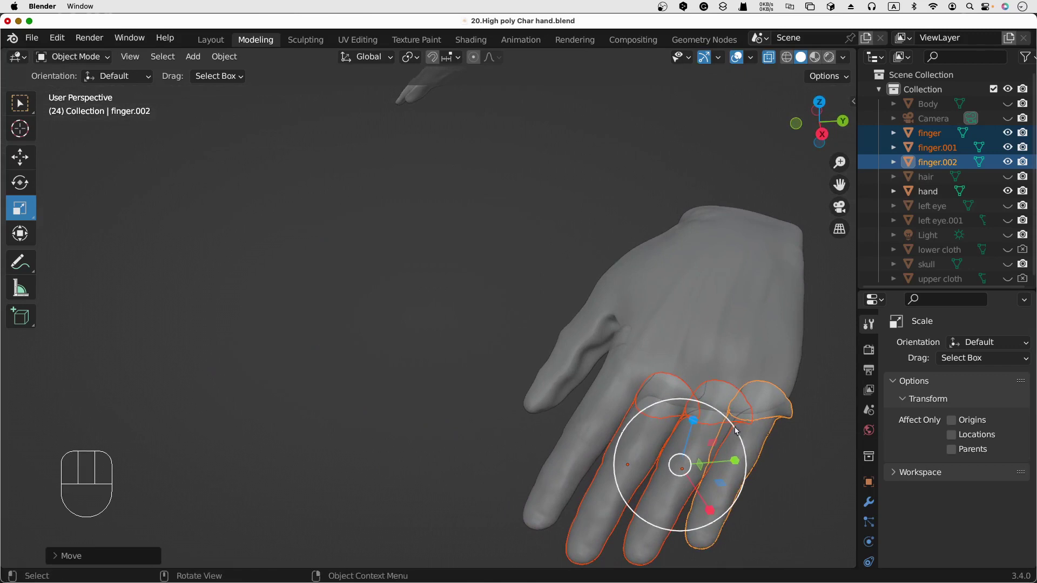
shift+middle_drag(799, 468, 685, 410)
click(668, 403)
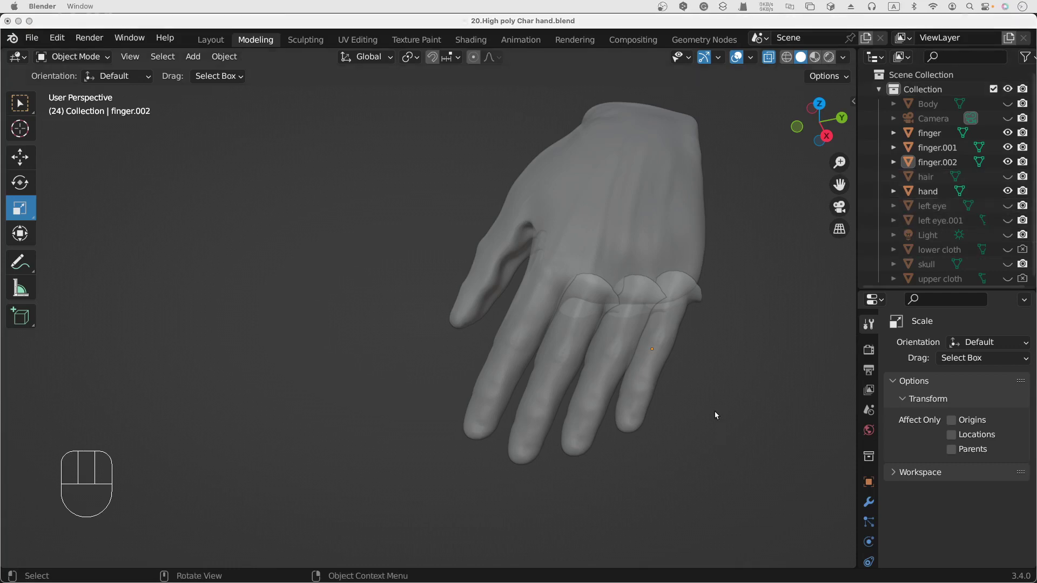
Delete the opposite hand, which has no separate fingers, from the hand object's mesh and return to Object Mode
middle_drag(729, 331, 767, 316)
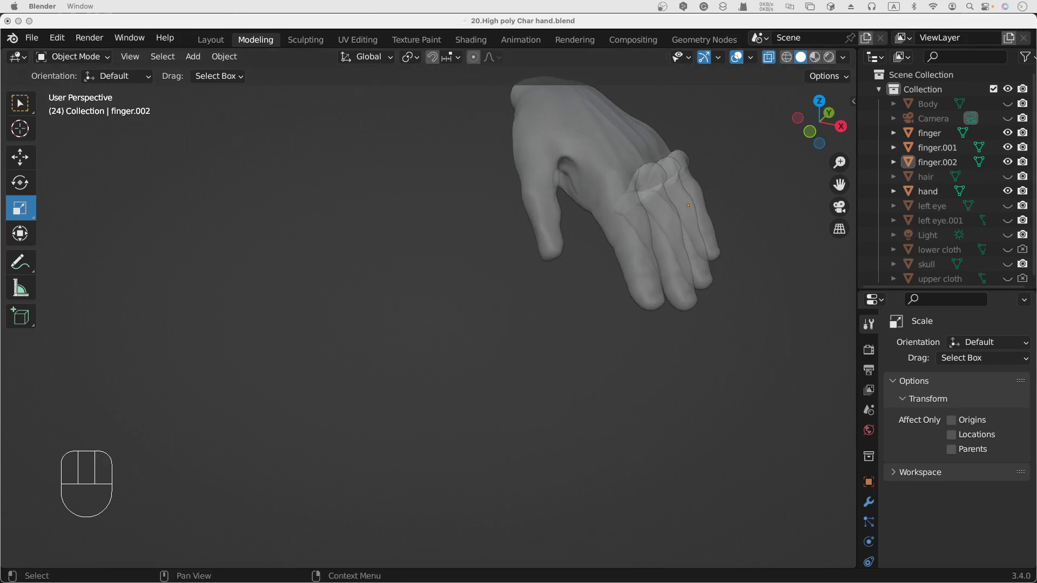
scroll(566, 370, down, 3)
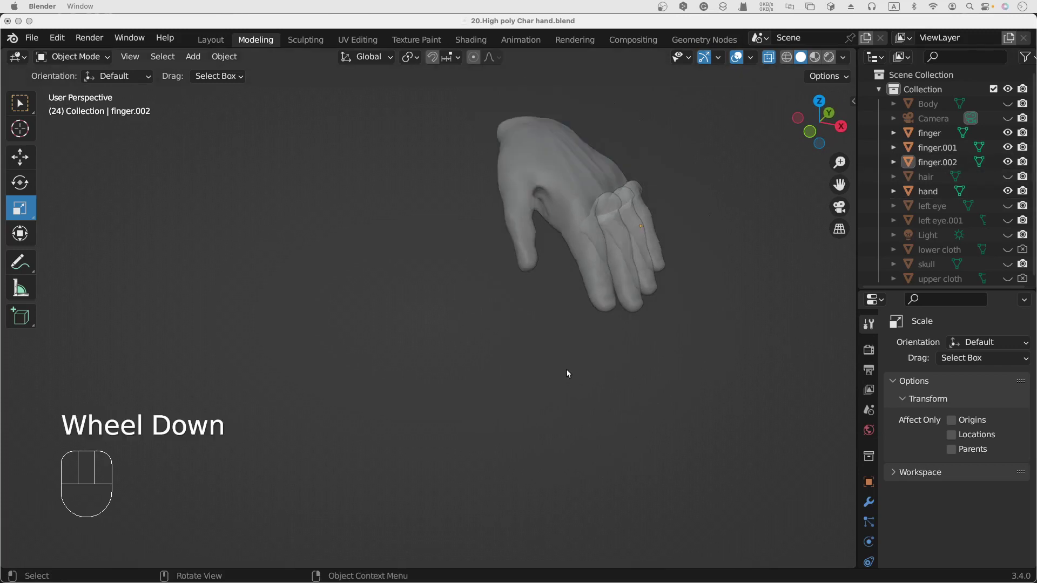
scroll(419, 319, down, 2)
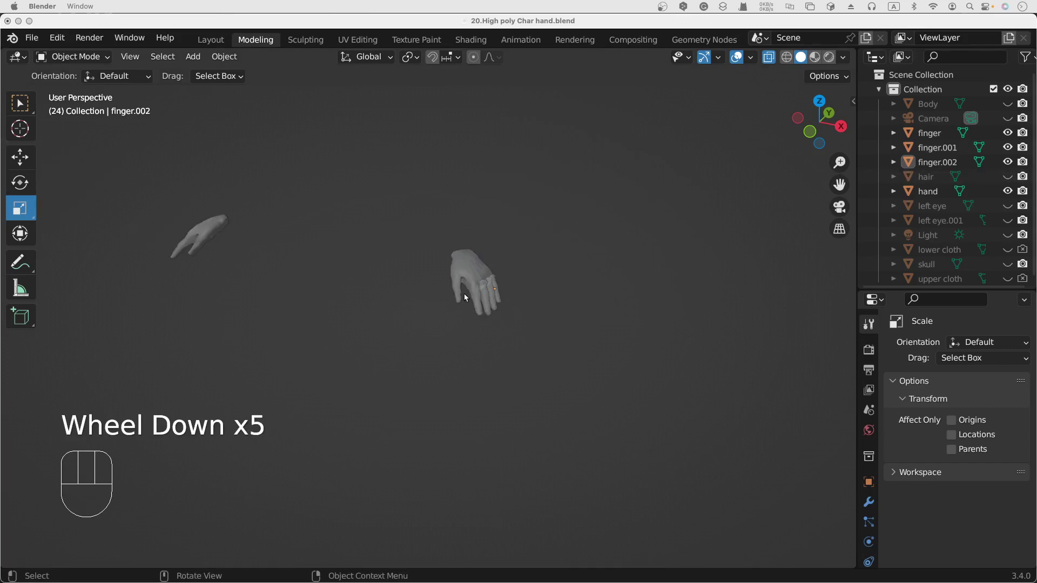
scroll(228, 283, down, 2)
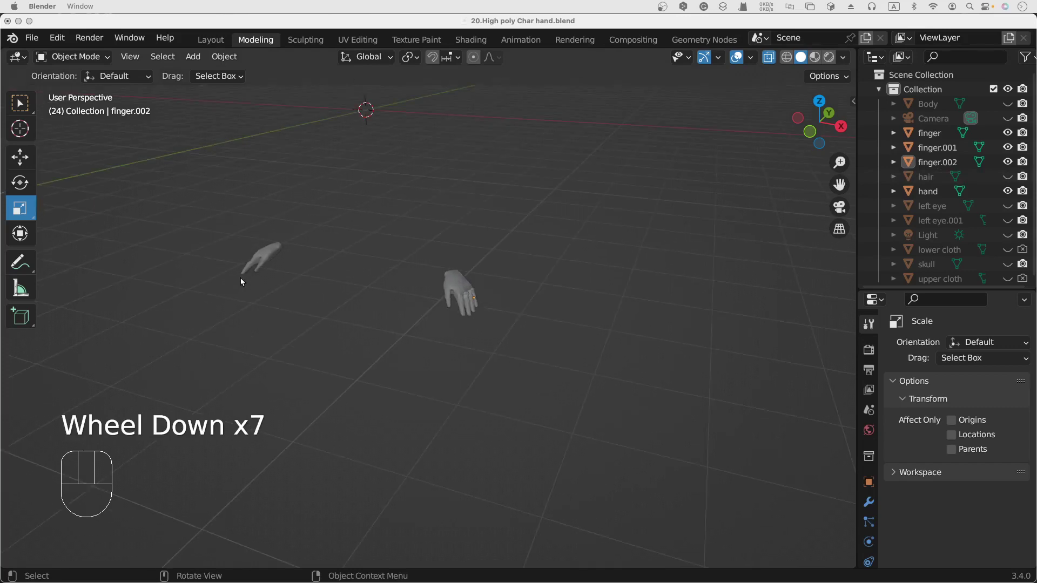
middle_drag(266, 293, 254, 361)
click(254, 356)
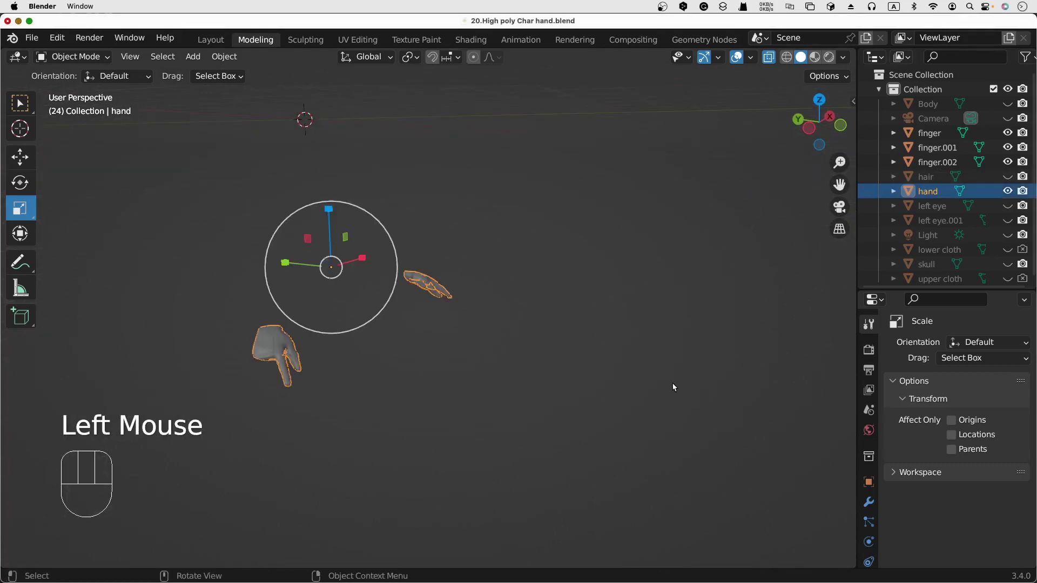
middle_drag(673, 387, 524, 433)
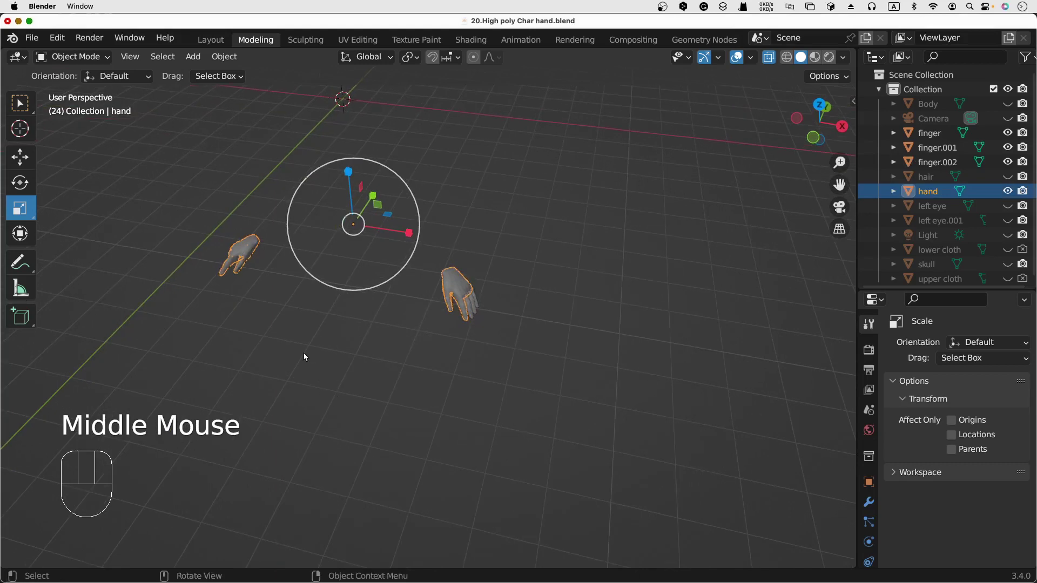
key(Tab)
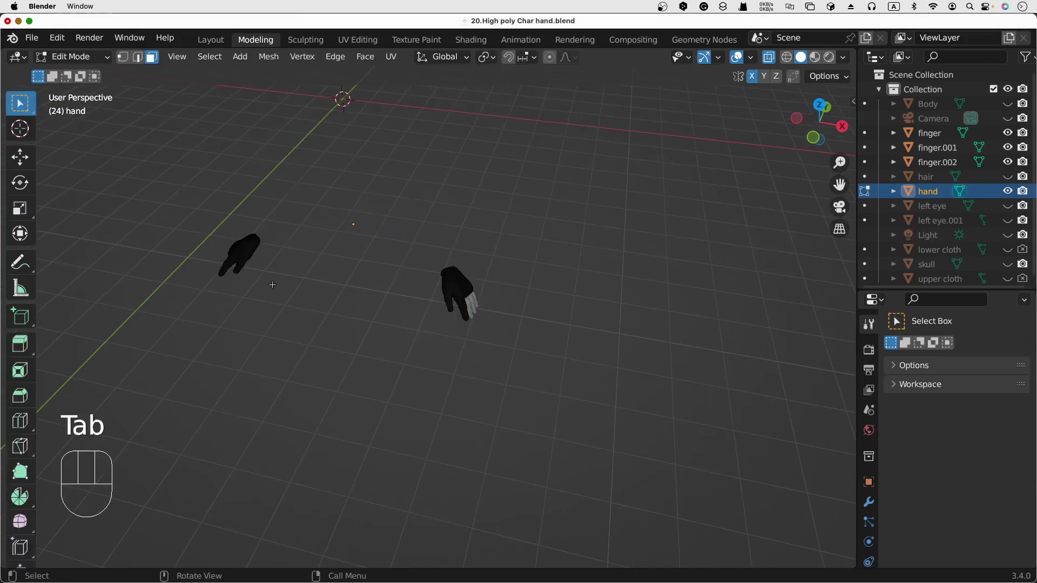
drag(190, 204, 268, 318)
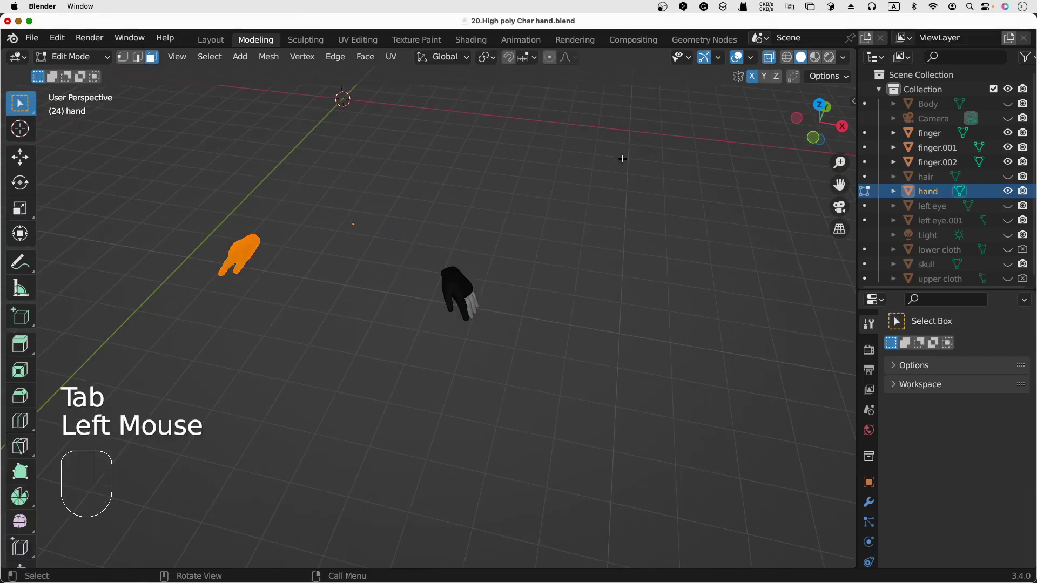
mouse_move(361, 274)
middle_down()
mouse_move(375, 263)
mouse_move(348, 270)
middle_up()
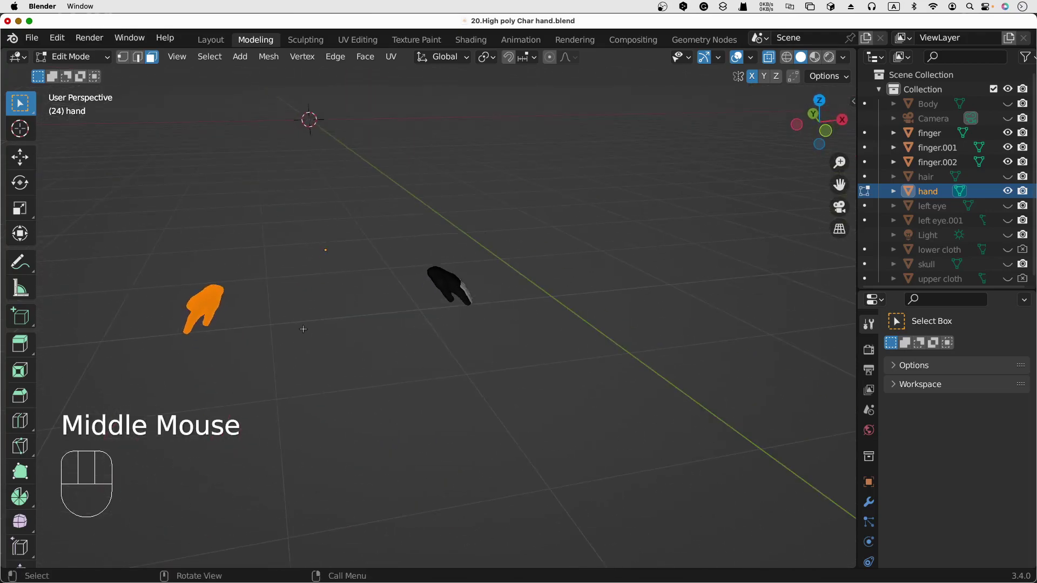
key(x)
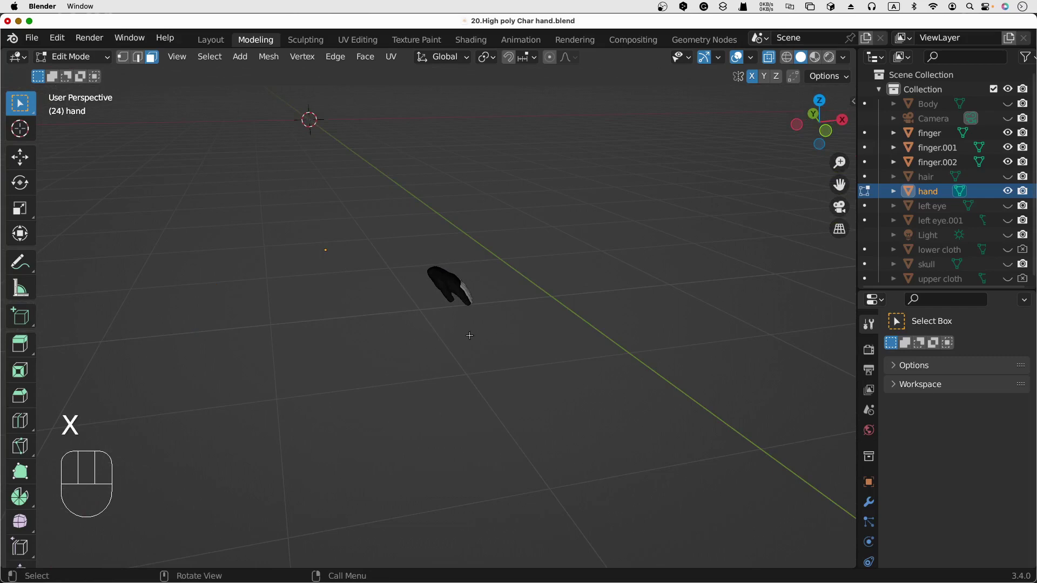
key(Tab)
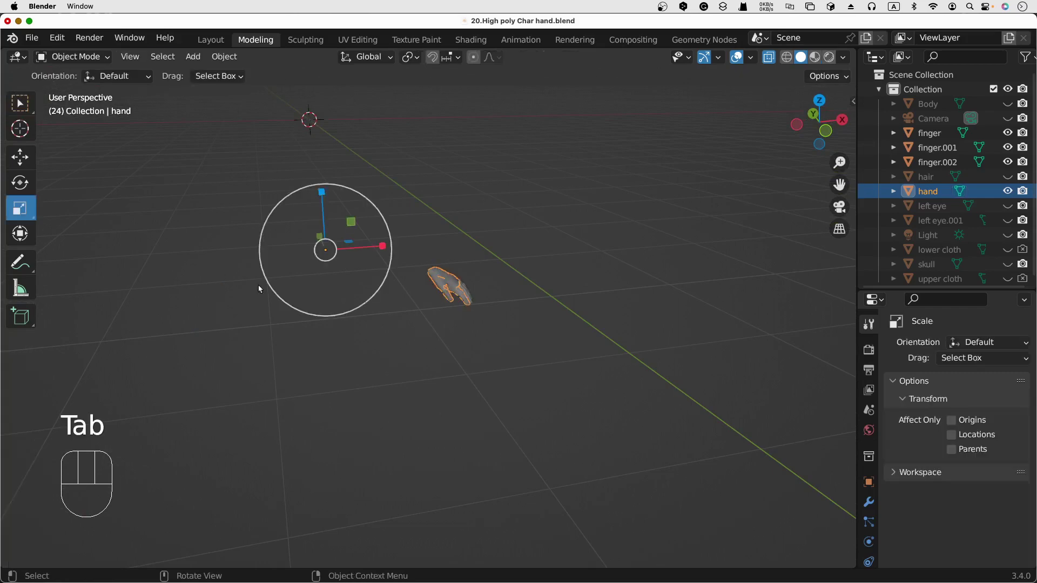
Select the hand and the three separate fingers, with the little finger active, and join them into a single object
click(494, 355)
middle_drag(494, 356, 456, 345)
scroll(457, 345, down, 2)
scroll(457, 345, up, 4)
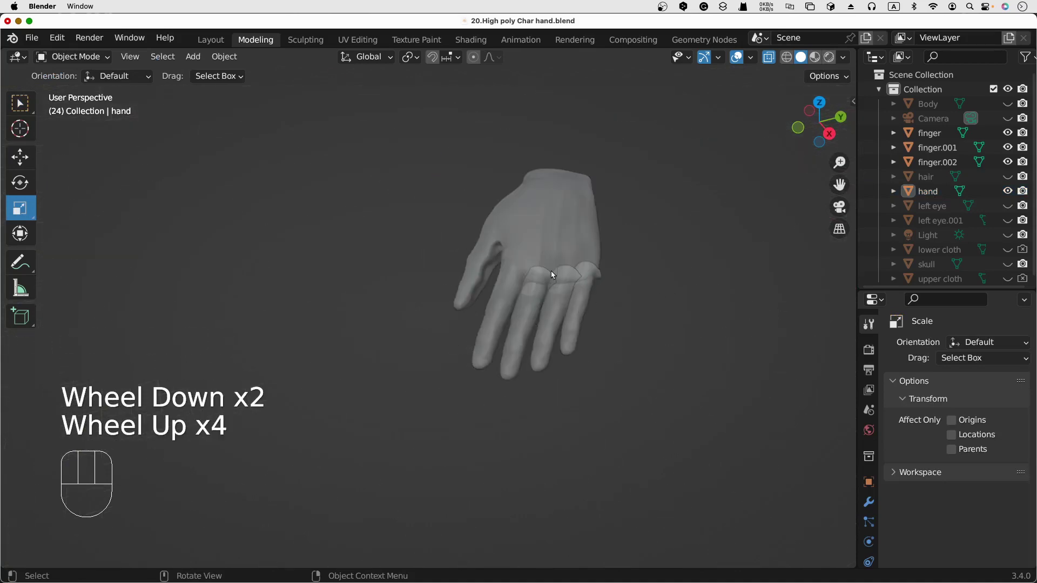
drag(392, 122, 664, 427)
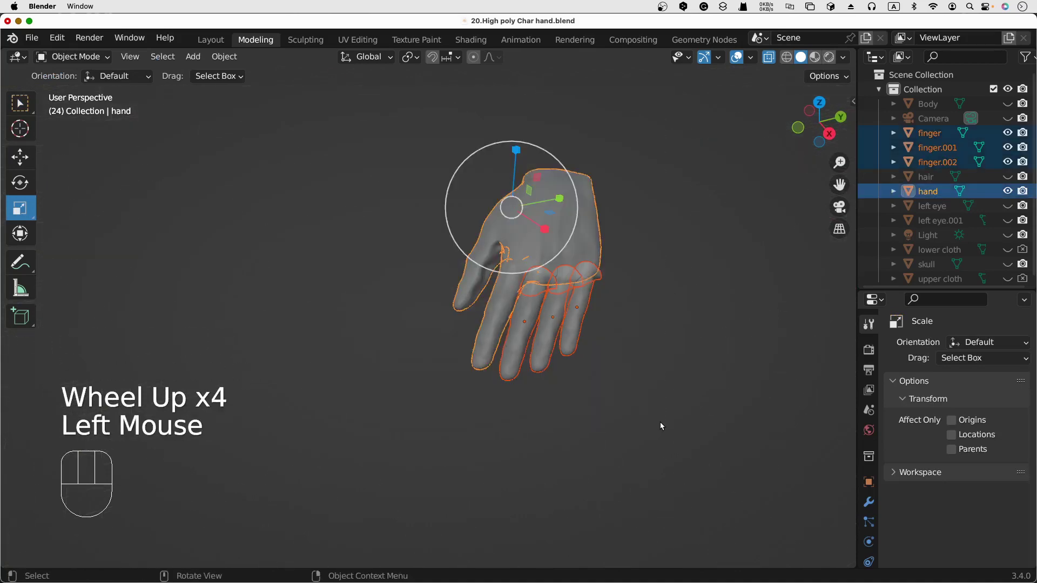
click(697, 310)
click(536, 268)
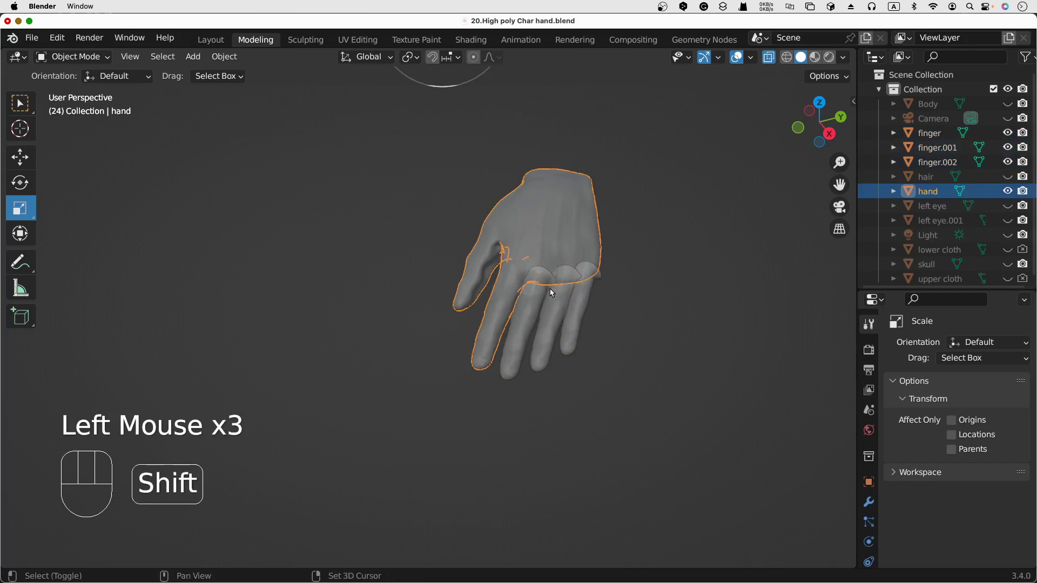
shift+click(527, 317)
shift+click(552, 317)
shift+click(576, 322)
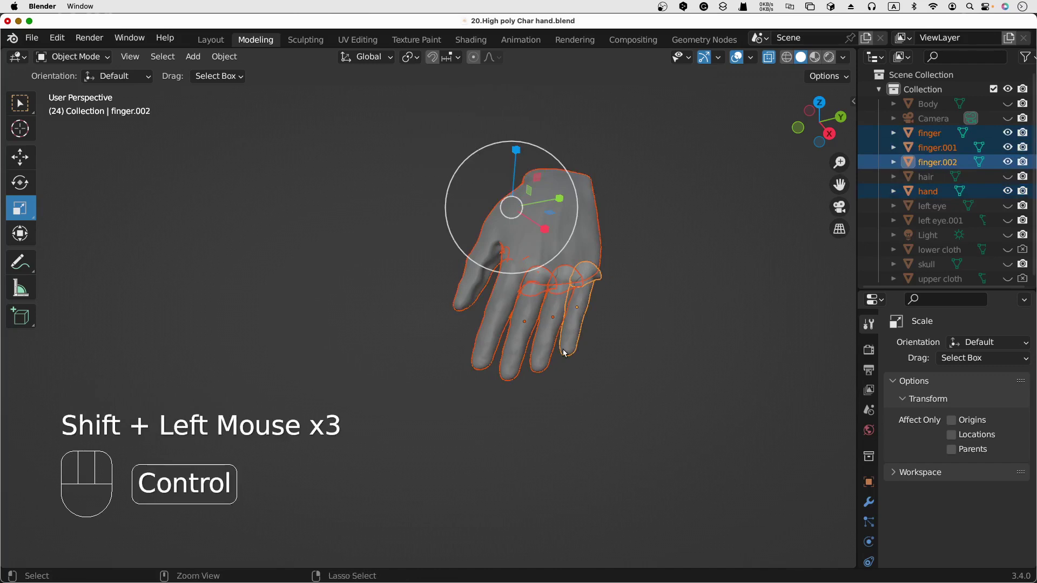
key(ctrl+j)
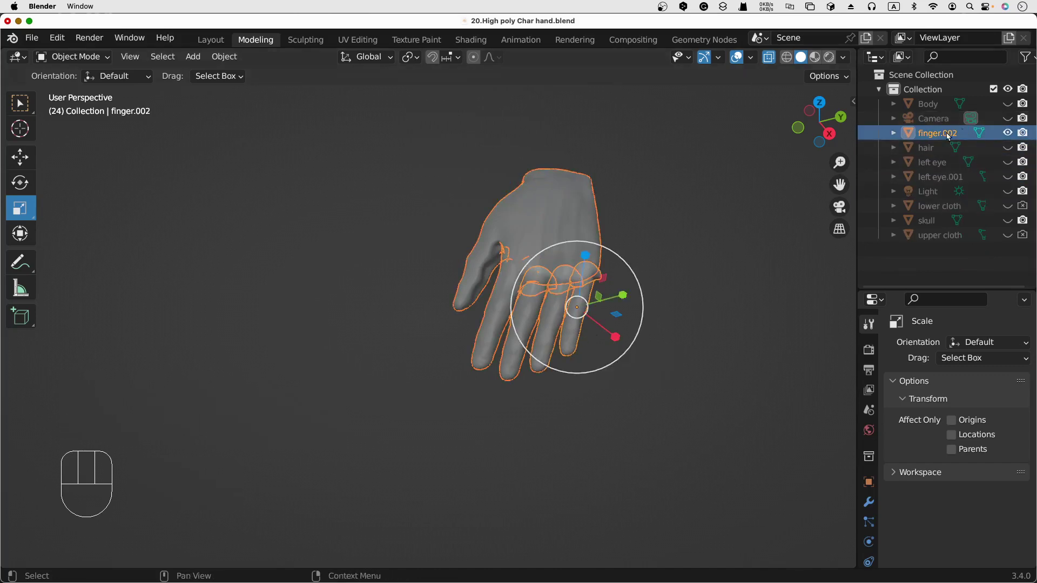
Toggle the joined object's visibility to check what it contains, rename it "hand" and leave it deselected
click(1008, 133)
click(1008, 134)
click(1009, 134)
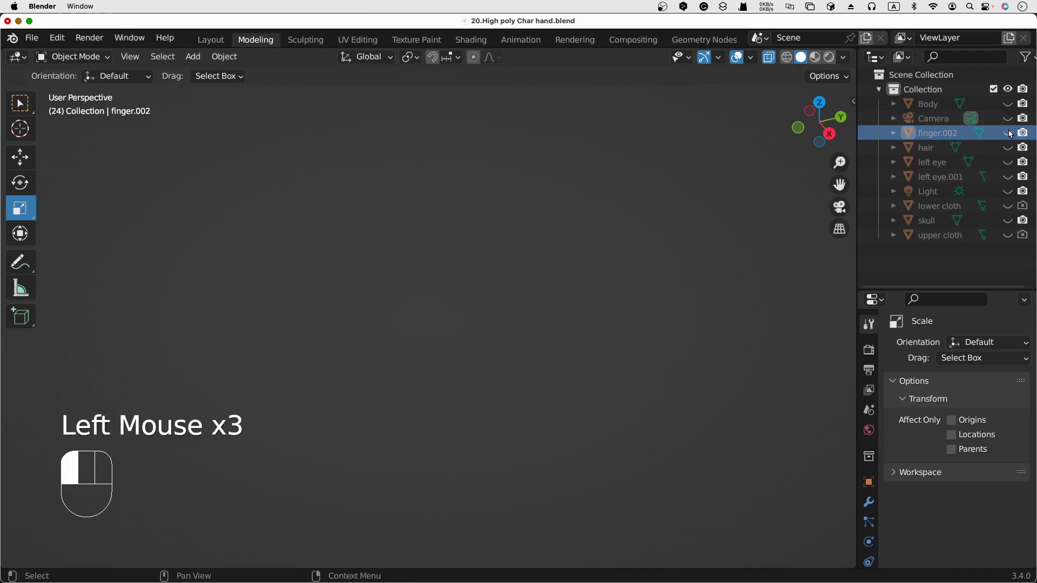
click(1009, 133)
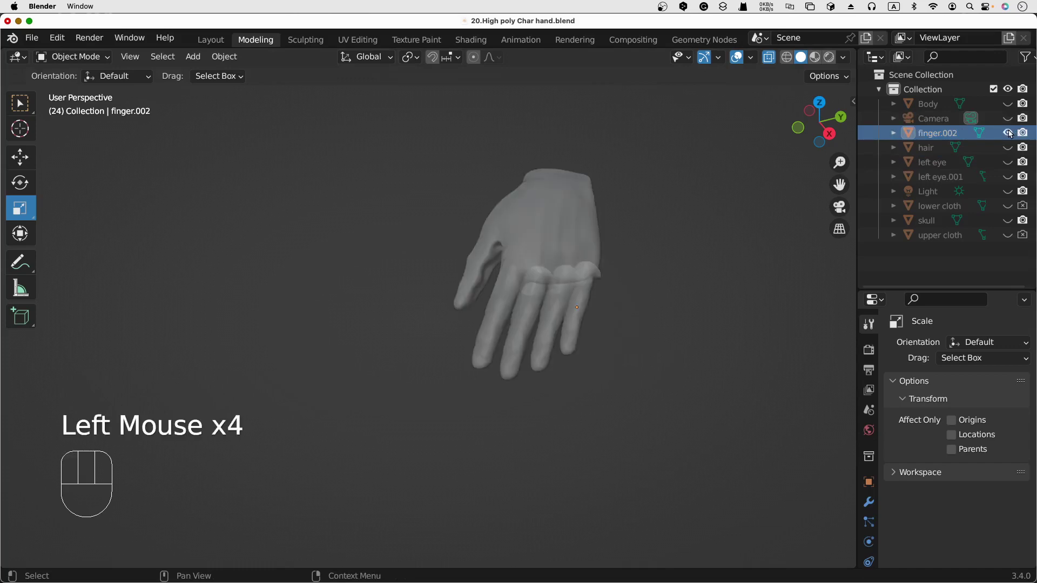
double_click(941, 133)
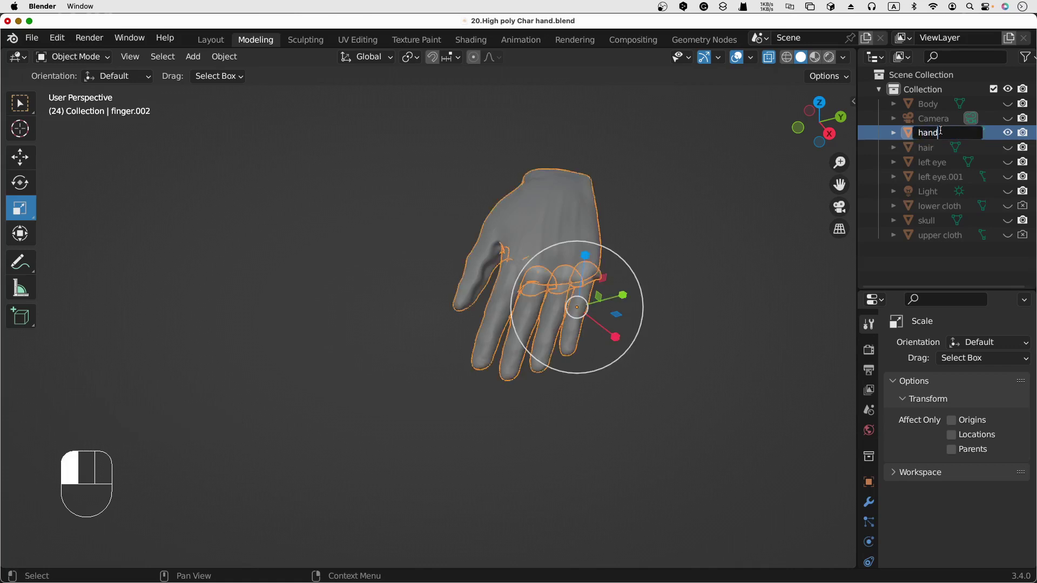
key(Return)
click(702, 268)
Examine where the joined finger bases overlap the palm's knuckle edge, from a distance, close up and from different angles
scroll(704, 268, down, 3)
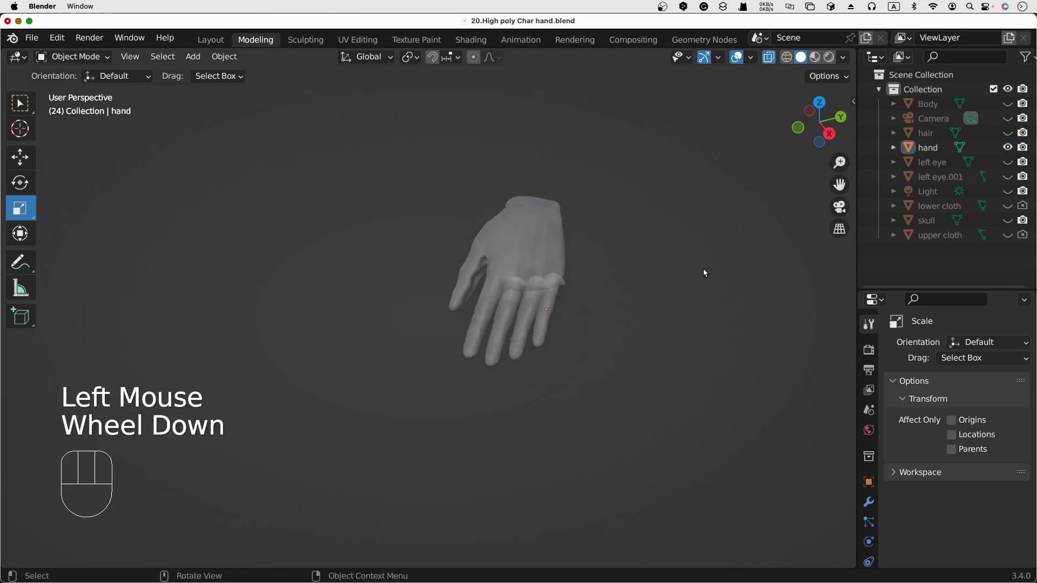
middle_drag(614, 306, 593, 282)
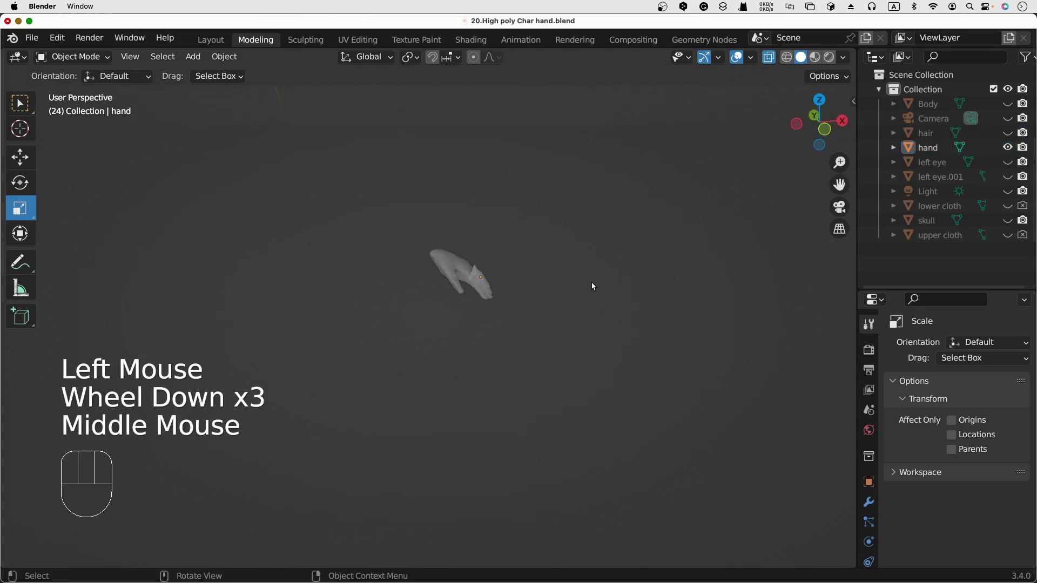
scroll(593, 282, down, 4)
scroll(484, 291, up, 5)
scroll(484, 292, up, 3)
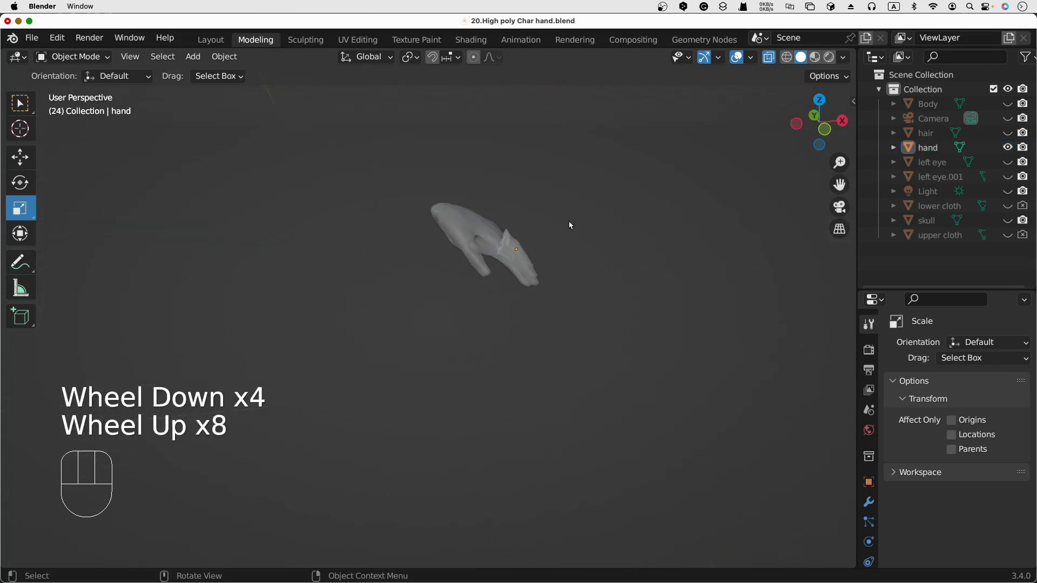
scroll(630, 209, up, 3)
shift+middle_drag(632, 211, 531, 298)
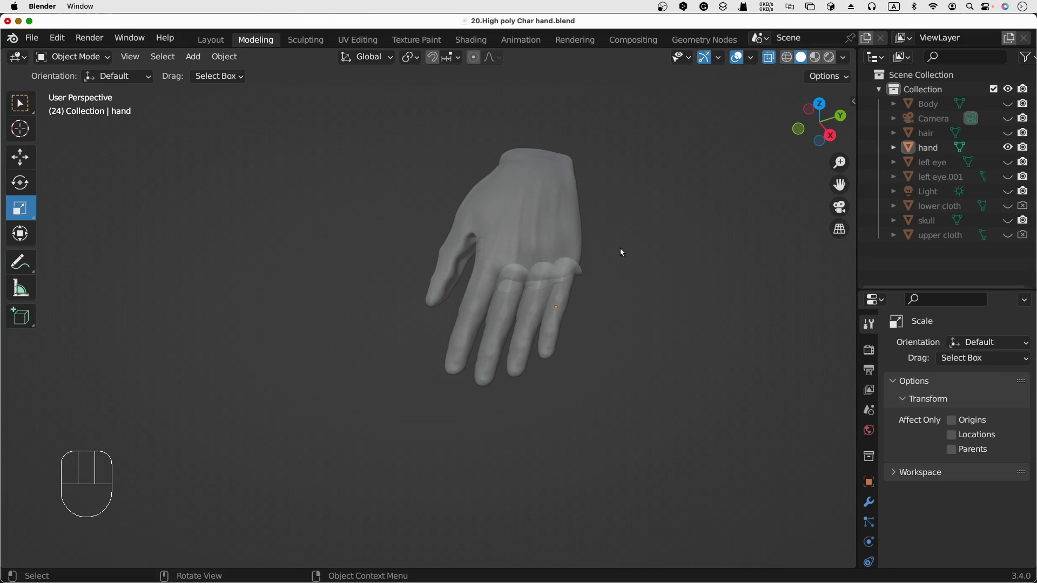
scroll(620, 249, down, 3)
scroll(620, 249, up, 3)
scroll(678, 228, down, 1)
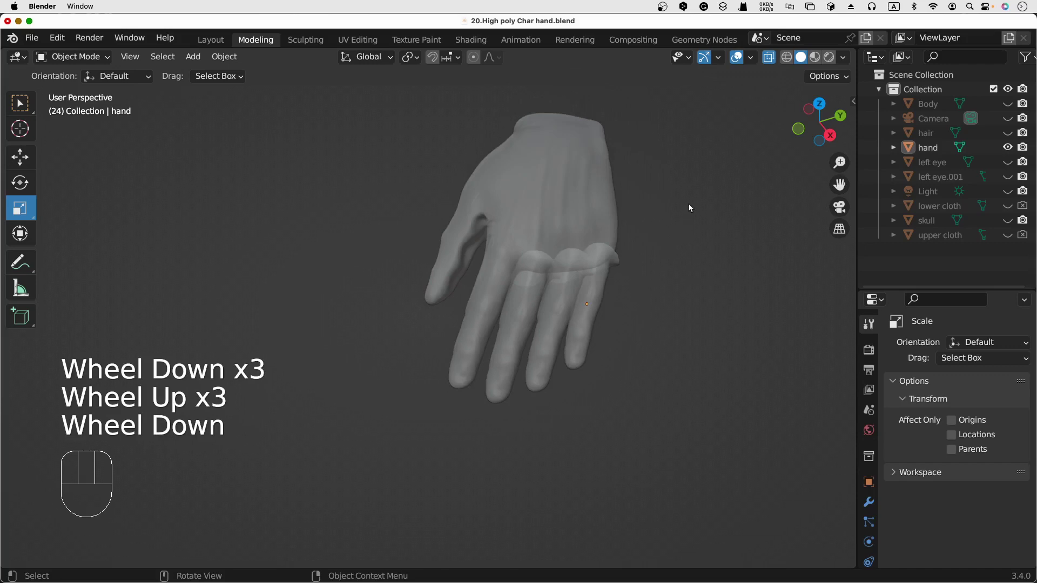
shift+middle_drag(689, 205, 626, 237)
scroll(626, 239, up, 3)
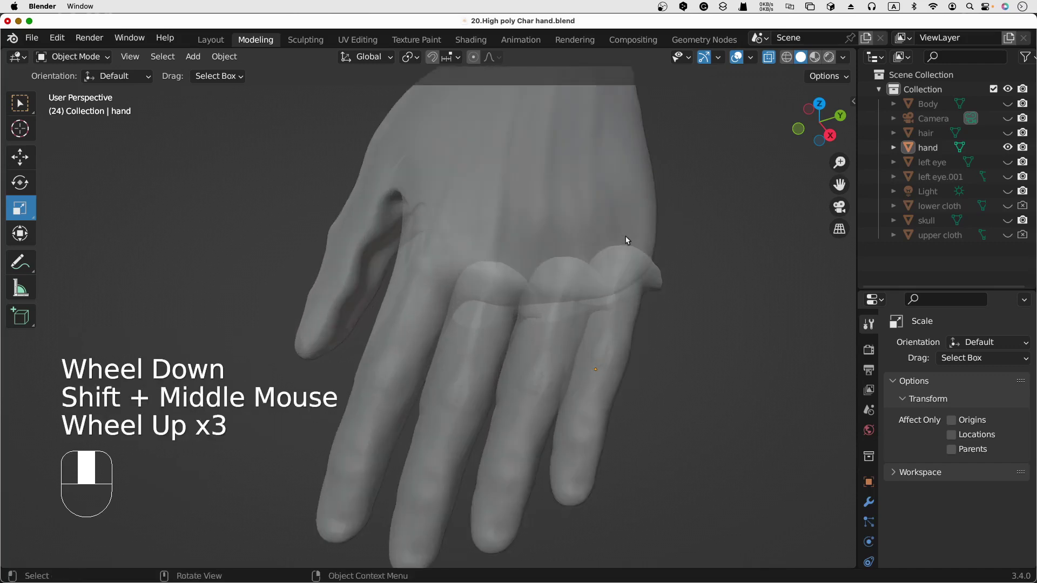
scroll(625, 239, down, 2)
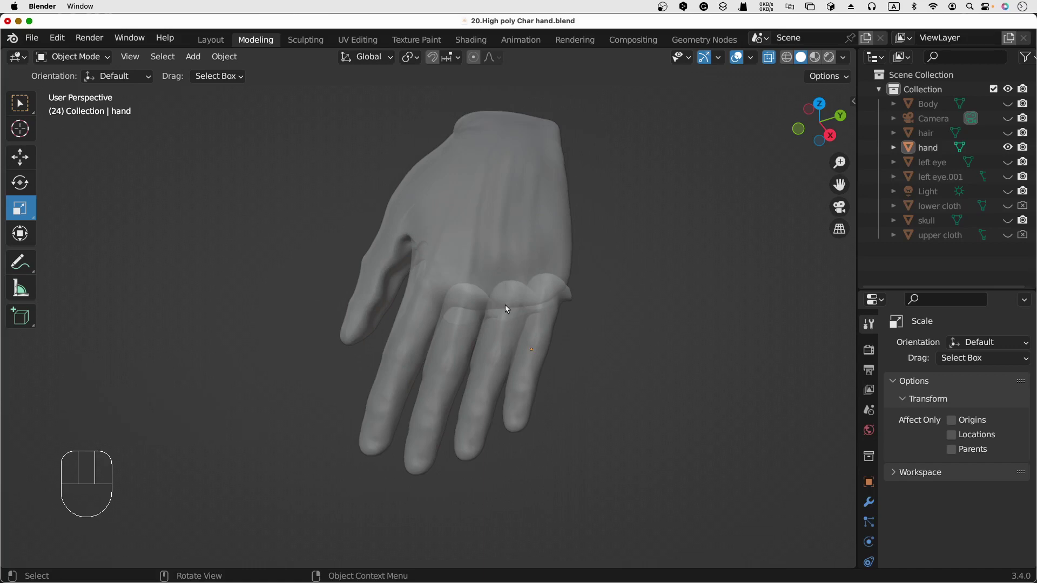
middle_drag(509, 315, 630, 321)
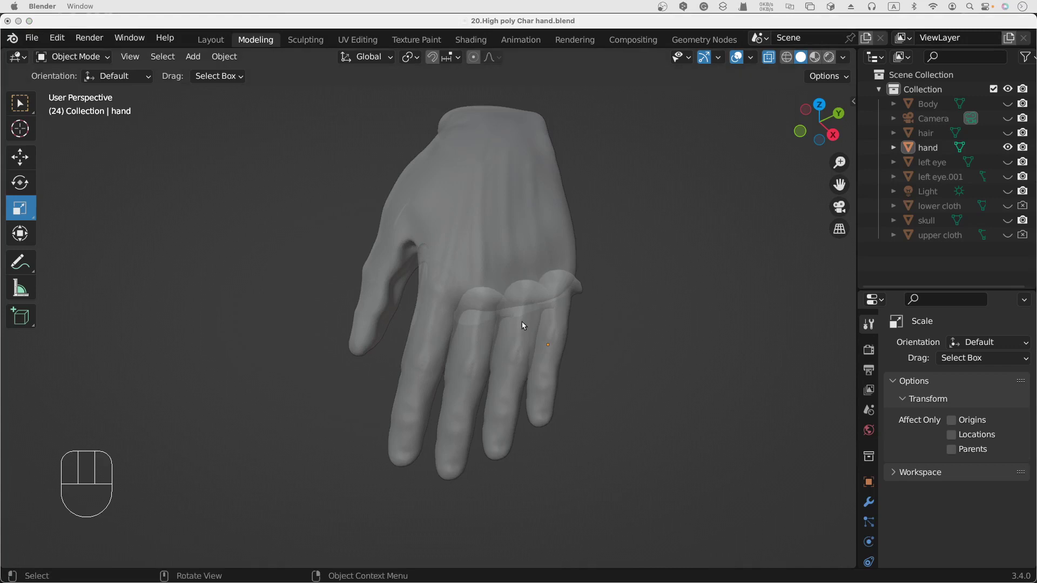
Turn off X-ray display and inspect the solid finger bases along the knuckles from the back and outer side of the hand
click(771, 60)
scroll(634, 330, right, 3)
scroll(635, 329, right, 10)
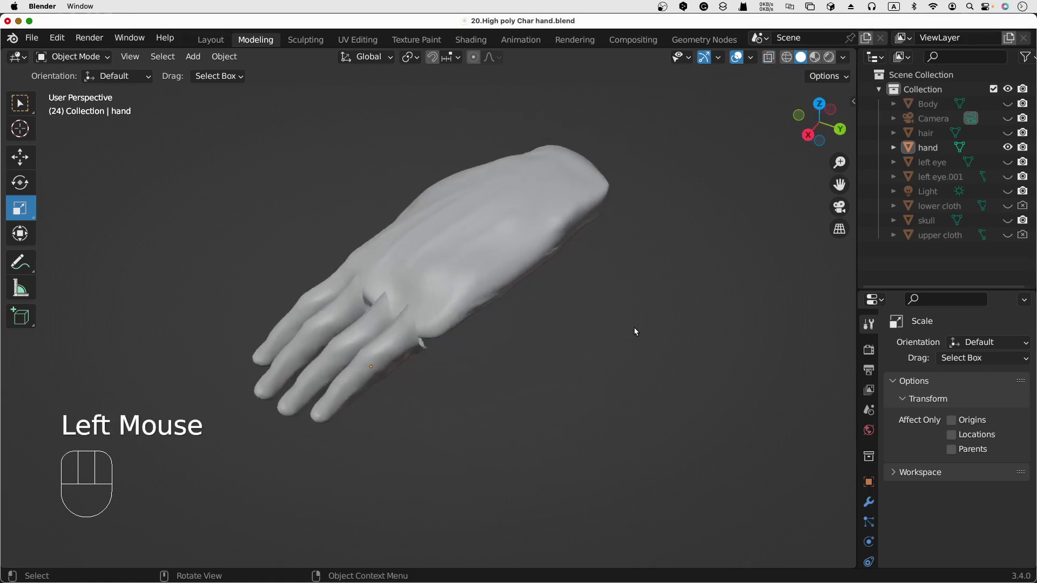
scroll(634, 329, left, 4)
scroll(634, 329, right, 5)
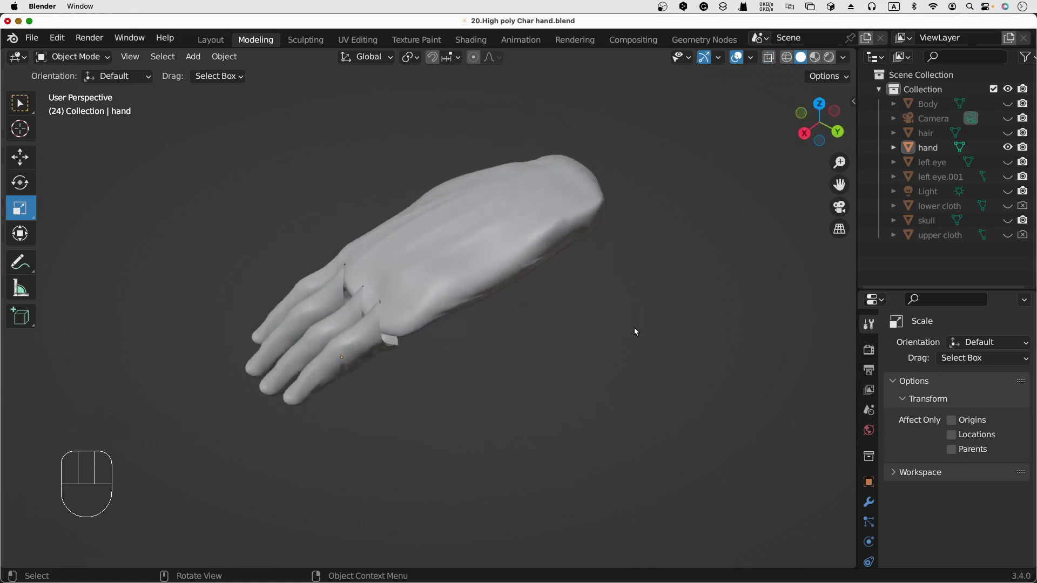
scroll(634, 330, left, 9)
scroll(634, 327, left, 5)
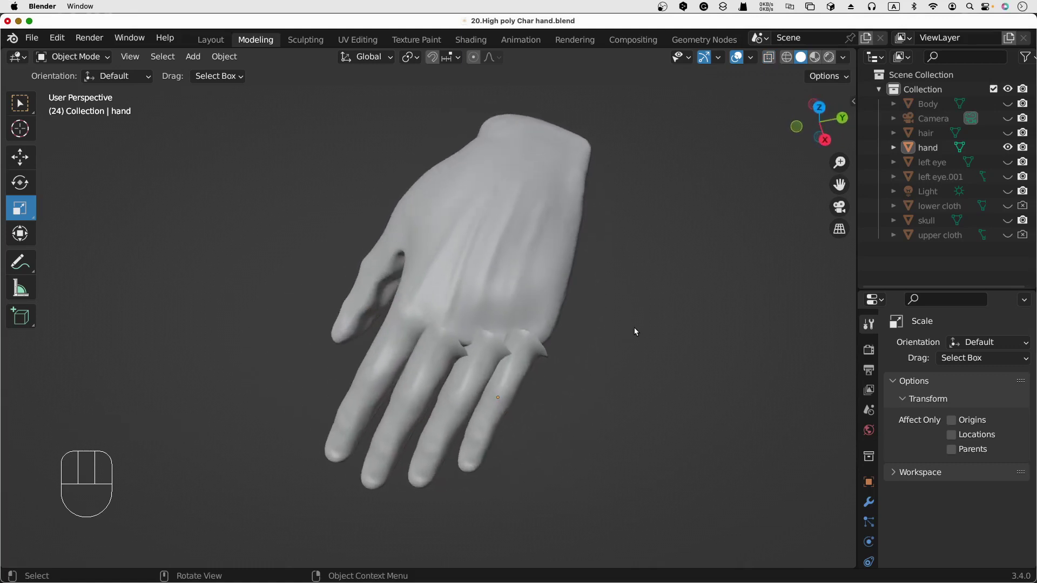
scroll(634, 328, up, 3)
Switch the hand to Sculpt Mode and initialize its face sets so the palm and each joined finger get separate sets
click(73, 57)
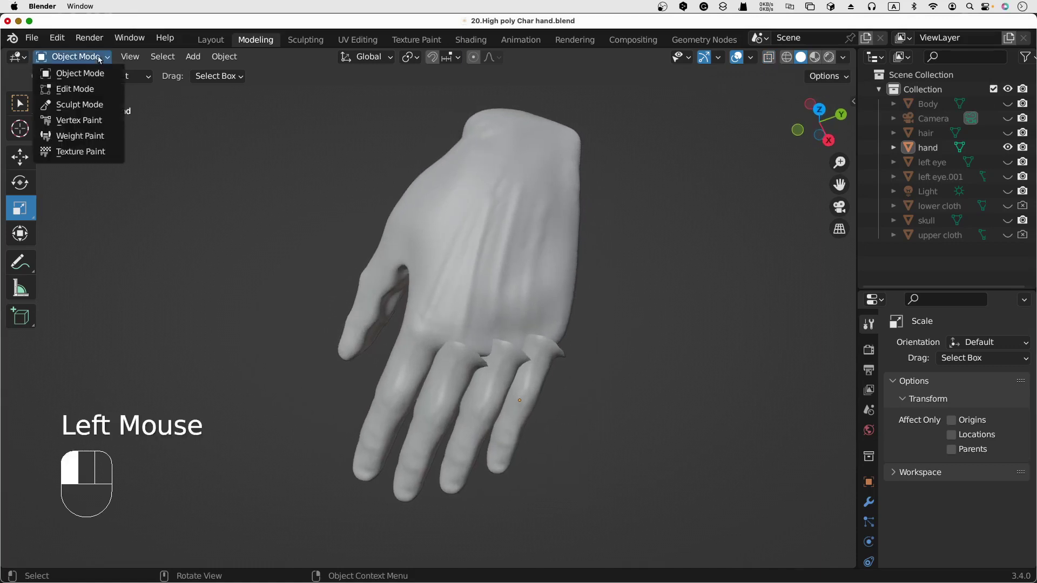
click(95, 102)
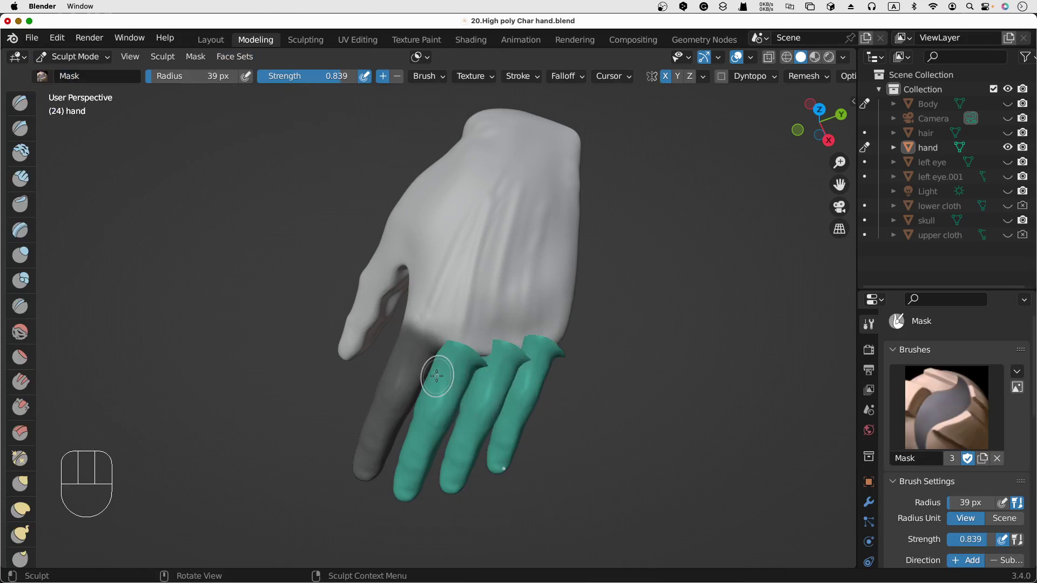
click(238, 59)
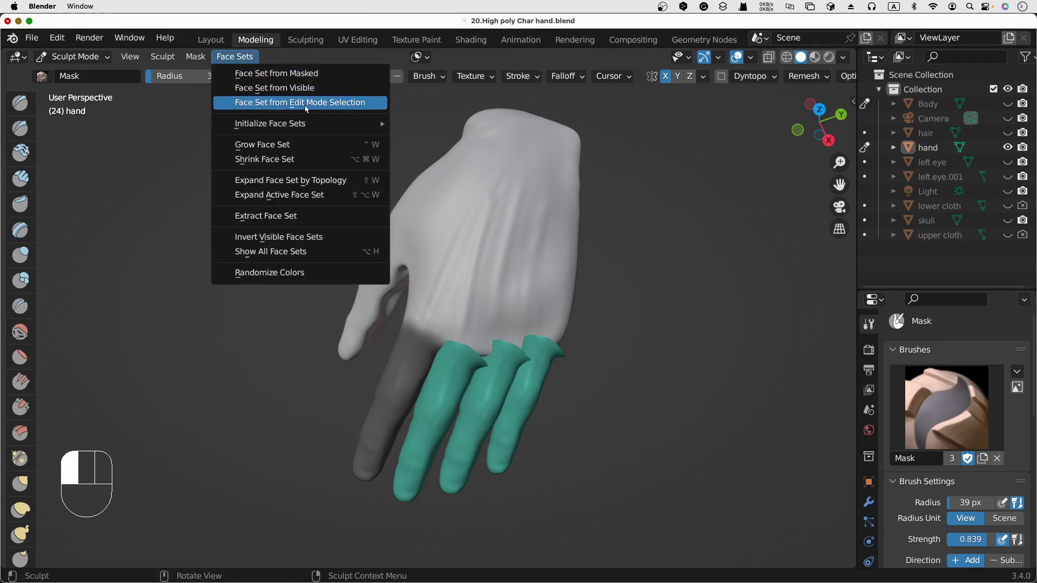
mouse_move(324, 124)
click(423, 124)
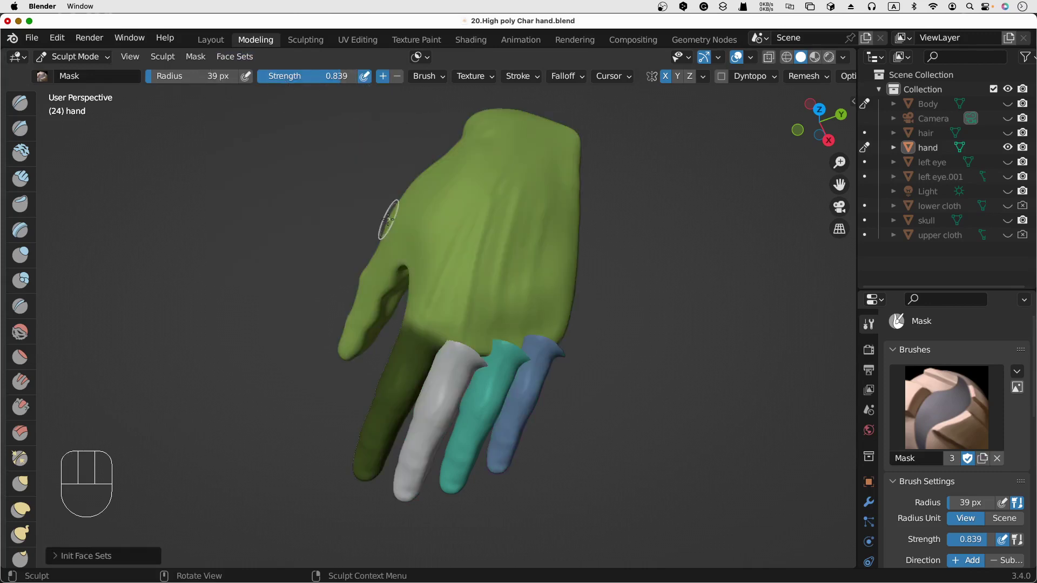
Clear the mask from the hand and create one face set from all visible geometry
key(alt+m)
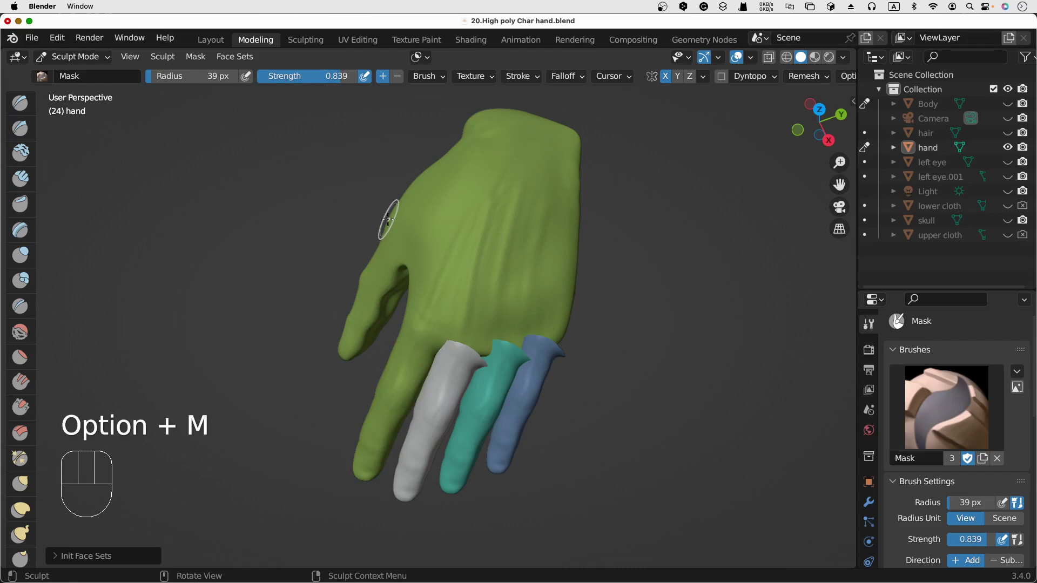
click(224, 57)
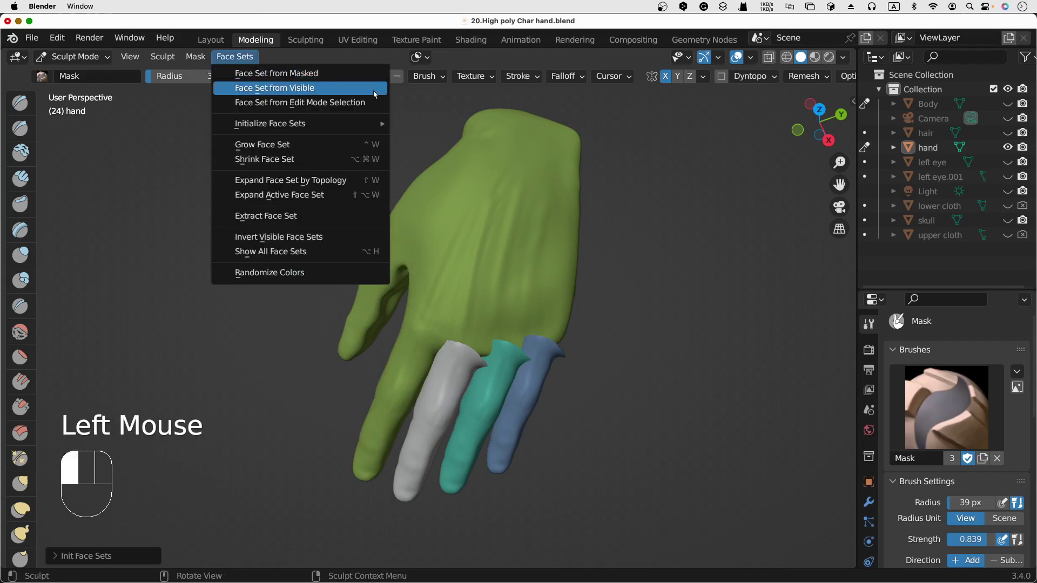
click(335, 87)
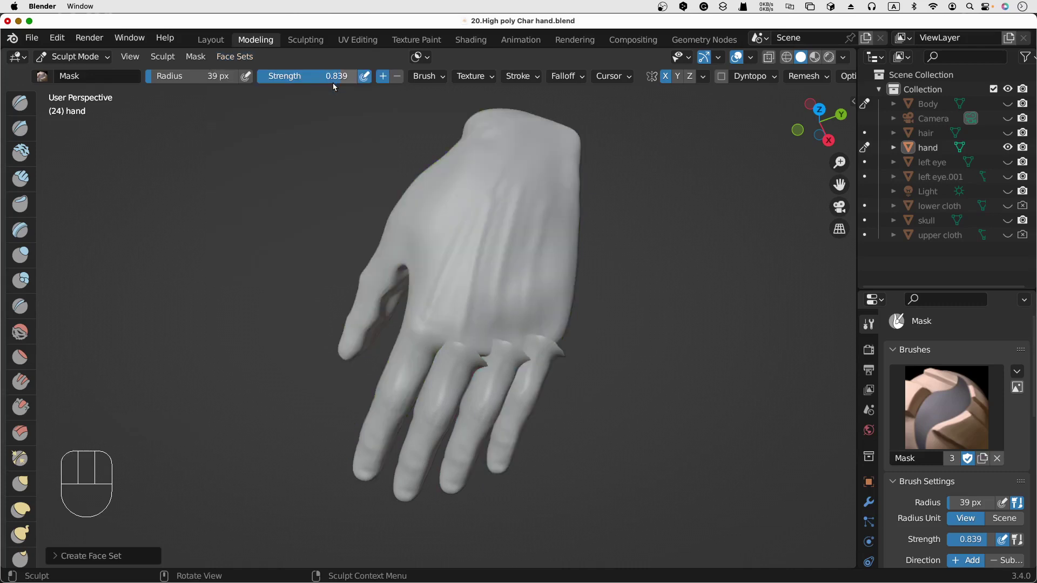
scroll(448, 347, right, 10)
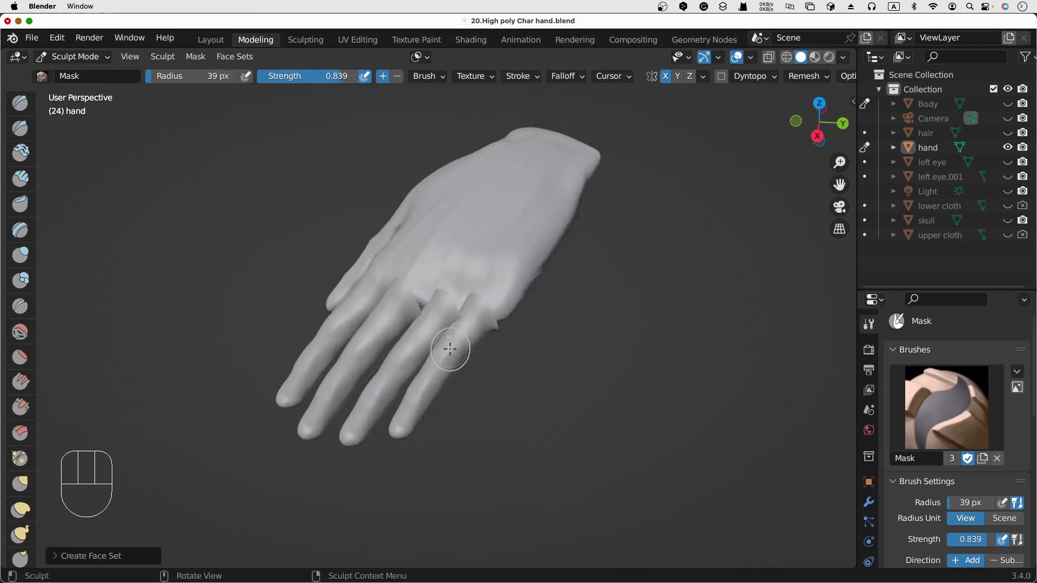
scroll(451, 351, up, 5)
scroll(450, 348, down, 8)
scroll(449, 348, right, 5)
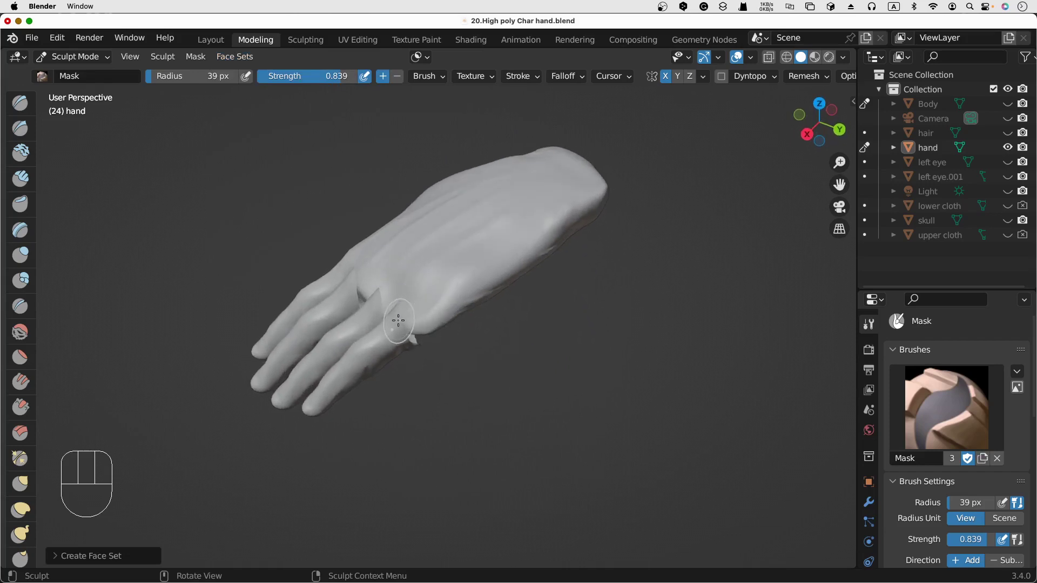
drag(399, 321, 401, 321)
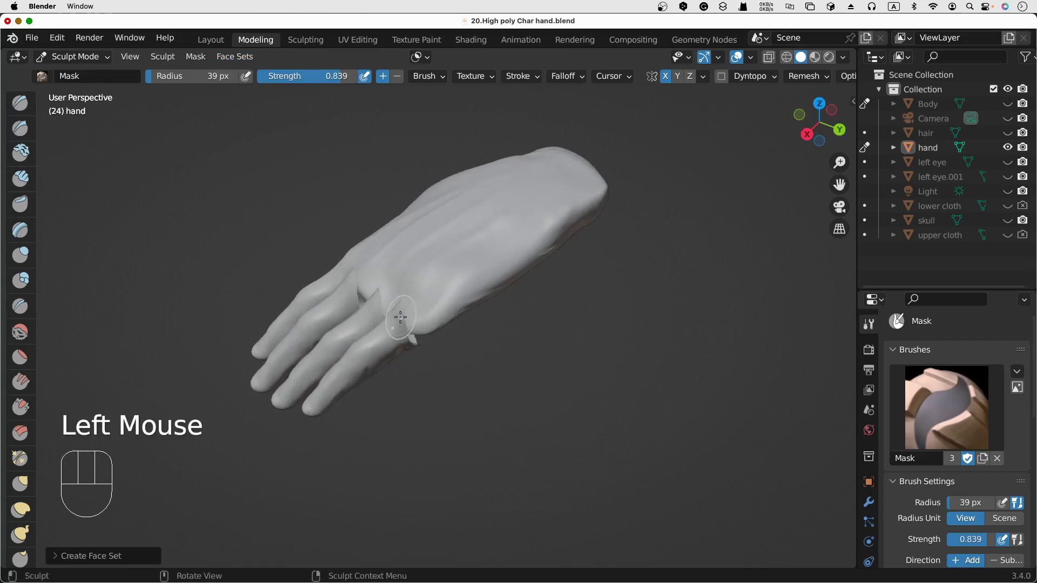
key(super+z)
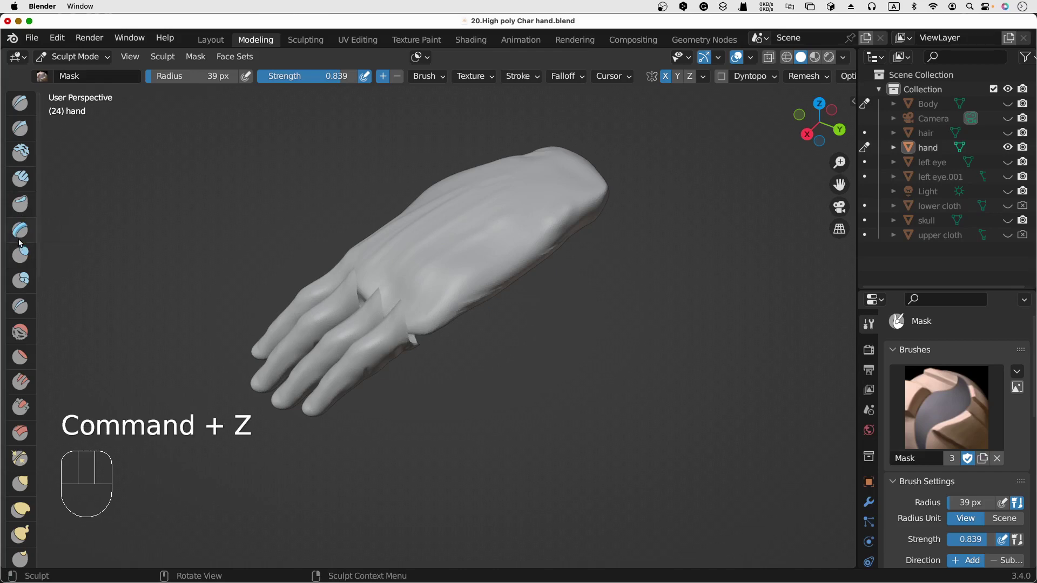
Use the Grab brush at 39 px radius to push the little finger's protruding base toward the palm's knuckle edge
click(33, 477)
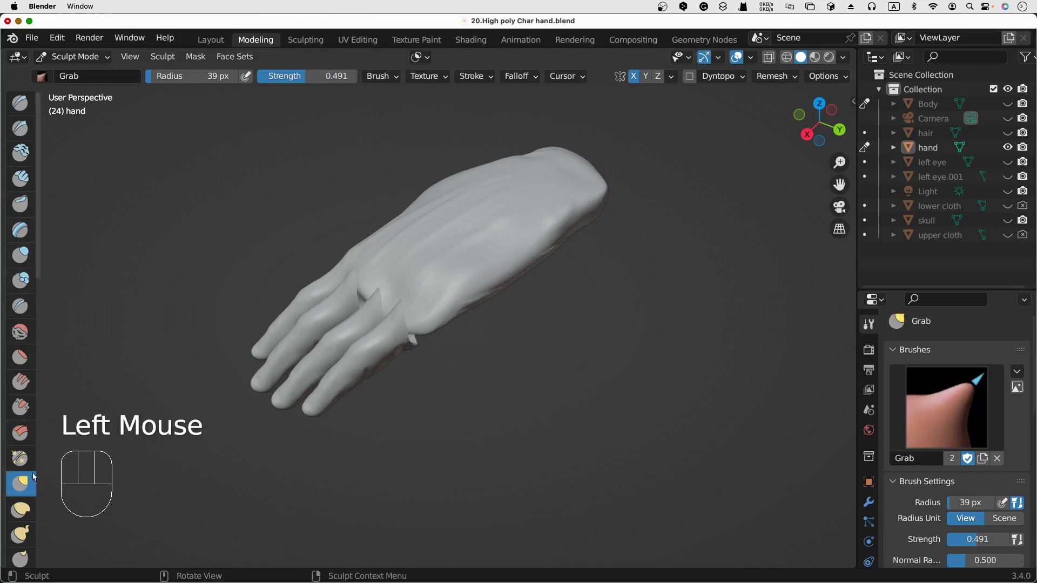
drag(405, 319, 401, 325)
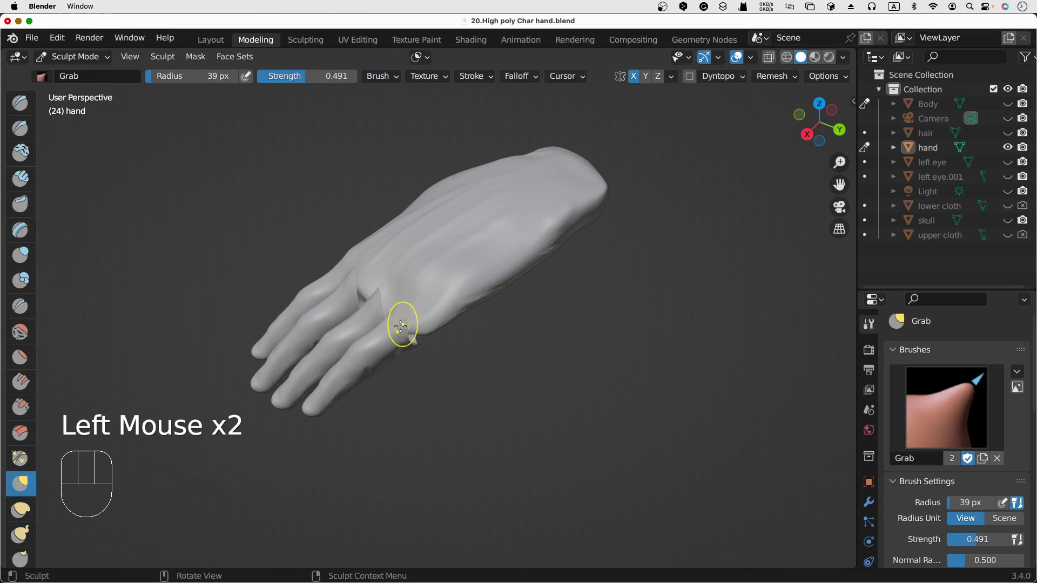
click(928, 149)
mouse_move(403, 327)
middle_down()
mouse_move(439, 346)
mouse_move(426, 348)
middle_up()
drag(433, 367, 442, 363)
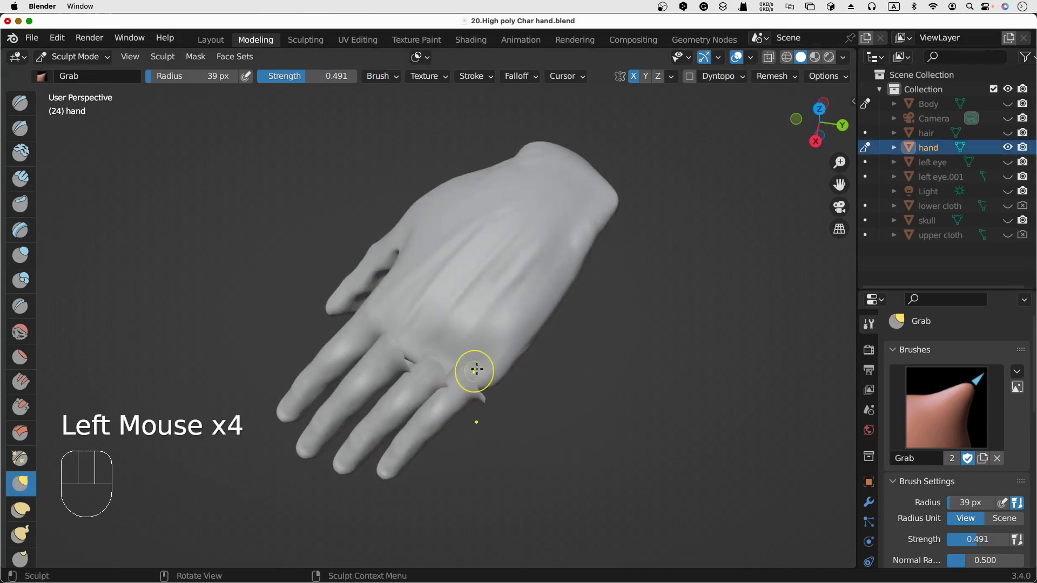
mouse_move(474, 371)
middle_down()
mouse_move(486, 337)
mouse_move(446, 270)
mouse_move(400, 312)
mouse_move(403, 324)
middle_up()
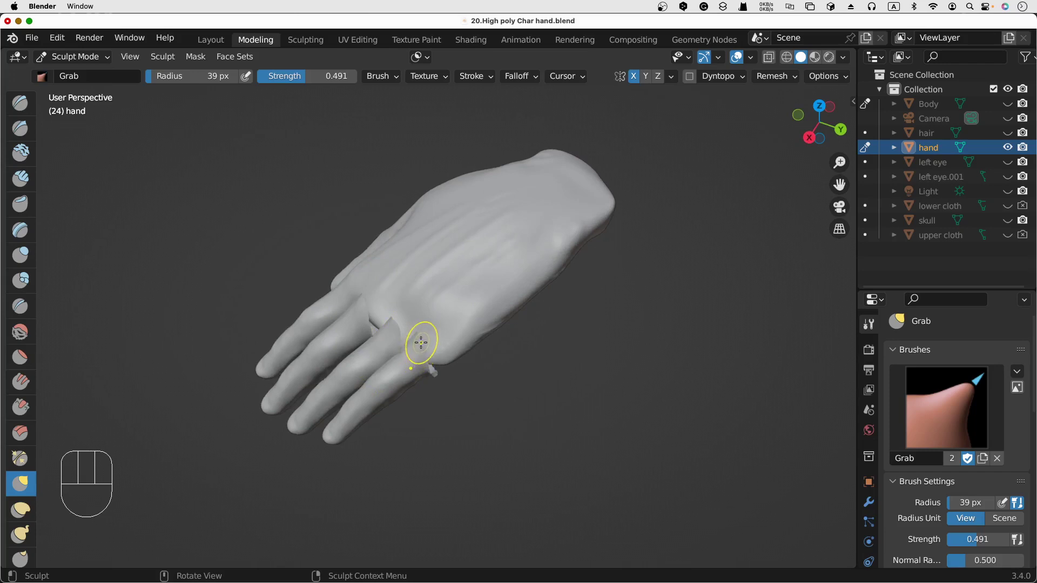
Grab the finger base protruding above the back of the hand and push it down toward the knuckle surface
key(KP_1)
middle_drag(421, 342, 442, 345)
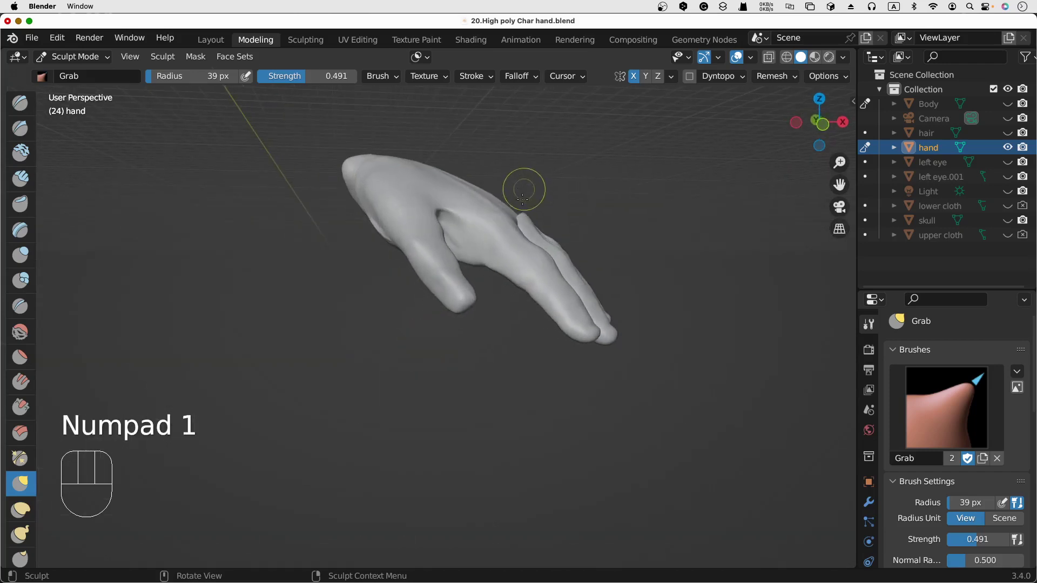
middle_drag(524, 193, 523, 208)
drag(524, 214, 529, 225)
mouse_move(529, 225)
middle_down()
mouse_move(544, 251)
mouse_move(534, 356)
mouse_move(507, 332)
middle_up()
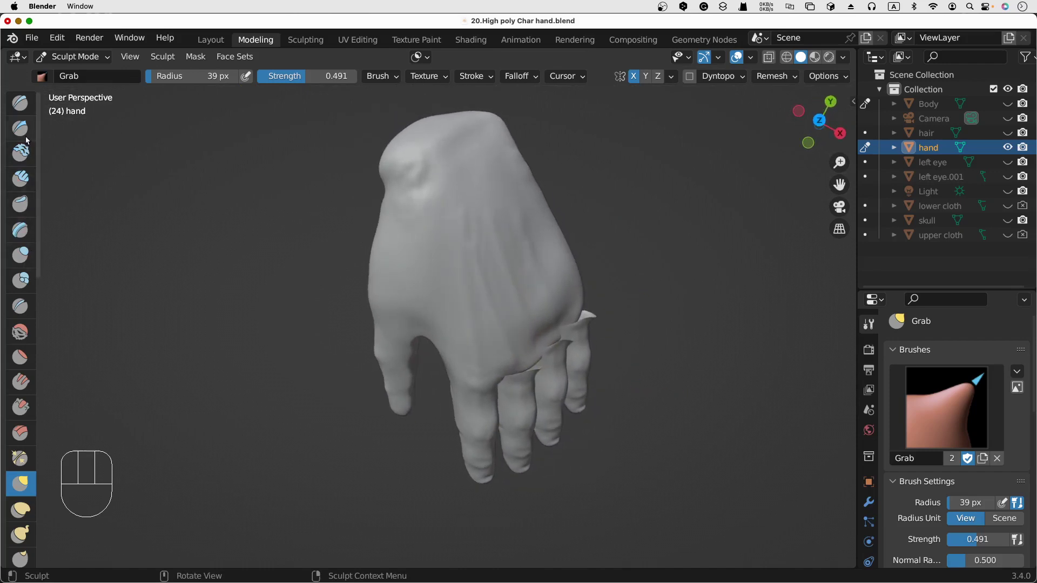
Try the Inflate brush on the finger bases along the knuckle edge, and undo the stroke
click(30, 255)
middle_drag(532, 344, 526, 368)
drag(526, 369, 536, 362)
middle_drag(545, 334, 554, 319)
key(super+z)
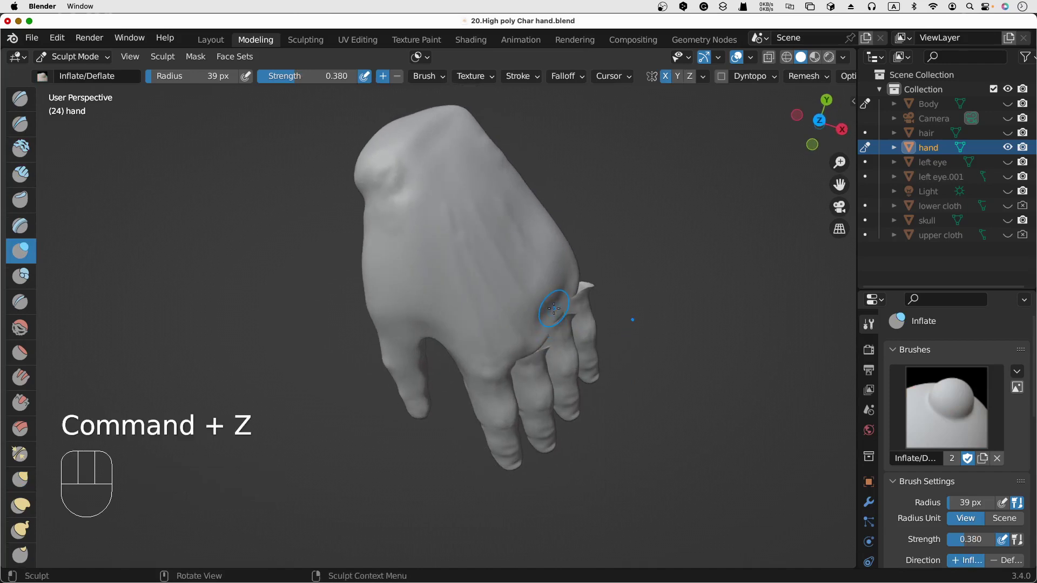
Use the Grab brush to push the raised finger bases and the little finger's outer spike in toward the knuckles
click(23, 480)
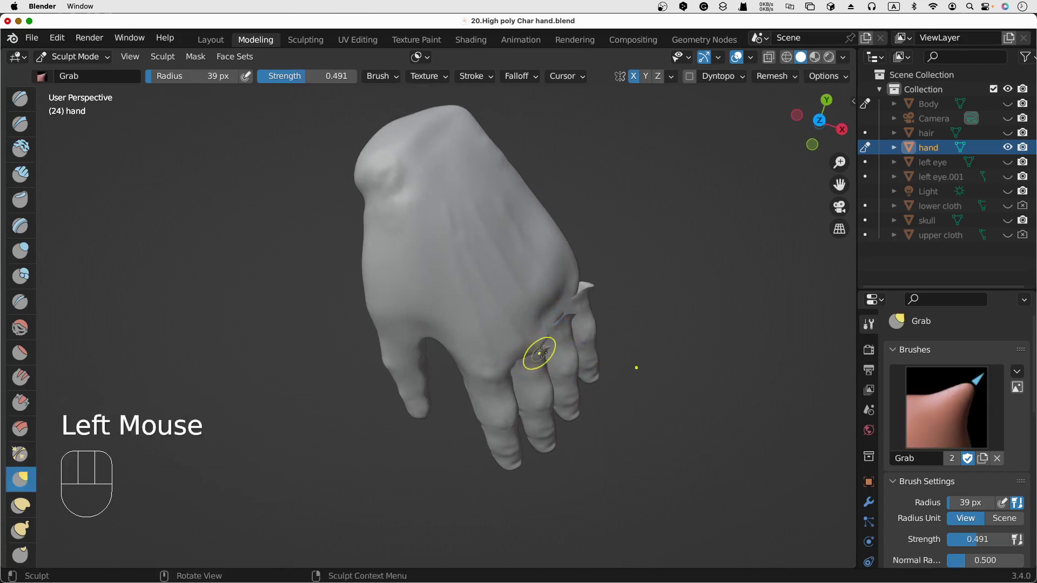
drag(540, 357, 544, 364)
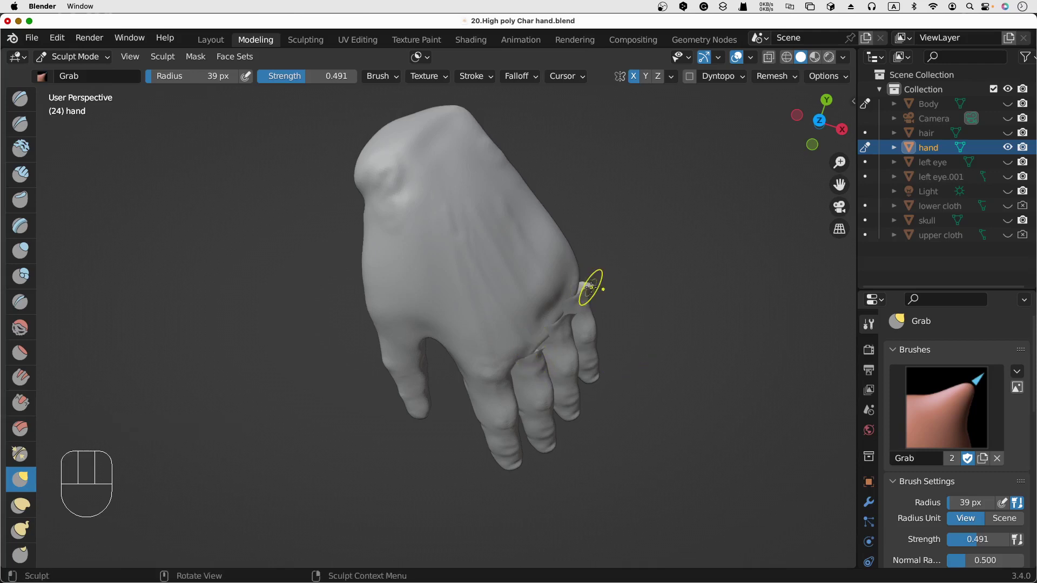
drag(591, 288, 582, 285)
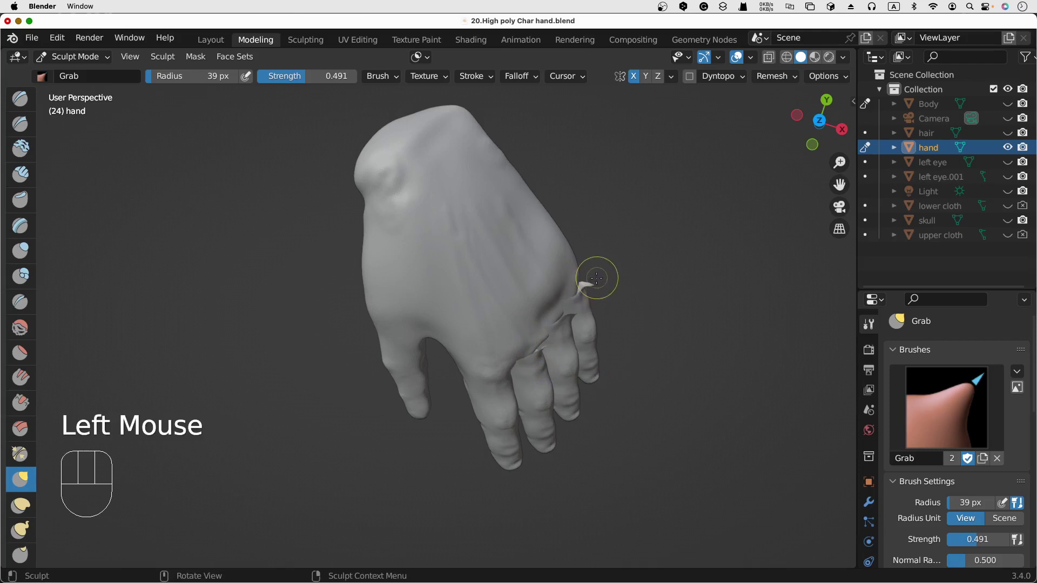
key(g)
drag(600, 288, 577, 275)
Enlarge the Grab brush radius to 90 px and reshape the joined finger bases at the knuckle edge
key(f)
middle_drag(600, 276, 505, 316)
drag(495, 316, 507, 292)
Inspect the finger bases for gaps and overlaps with the palm from the outer side, palm side and back of the hand
scroll(505, 304, right, 10)
scroll(330, 277, right, 4)
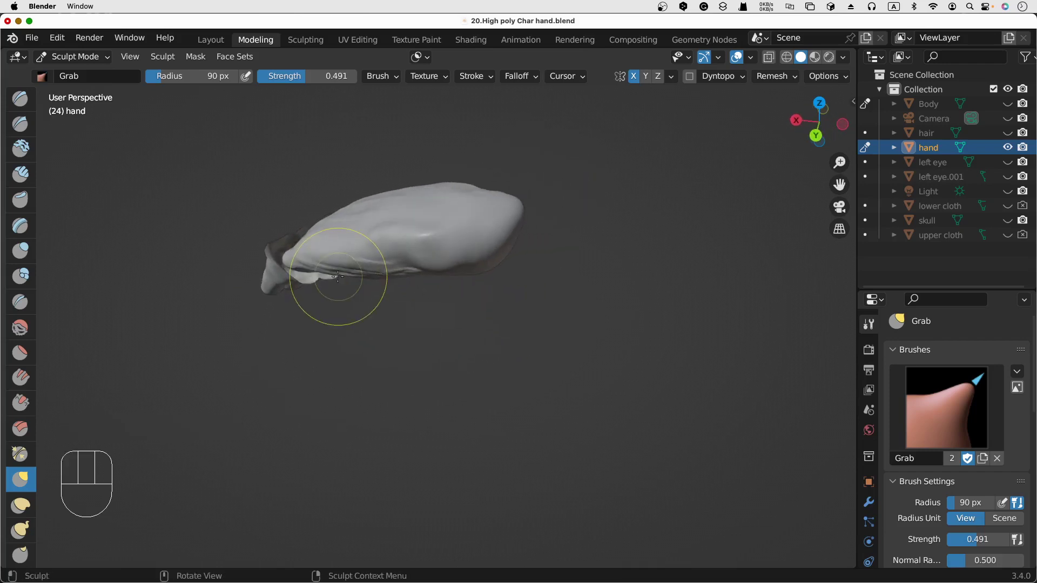
scroll(338, 277, down, 12)
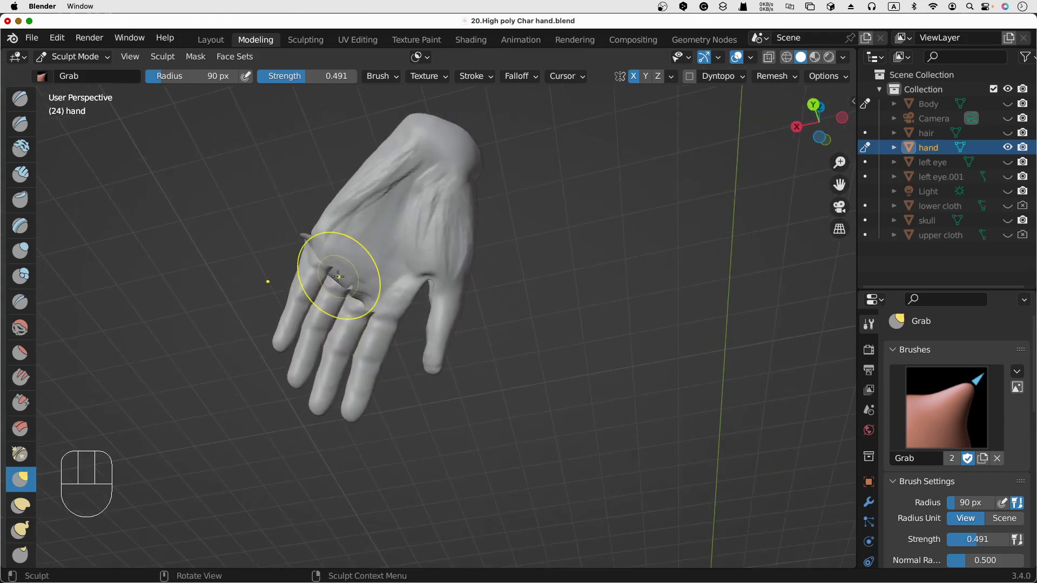
scroll(337, 277, up, 7)
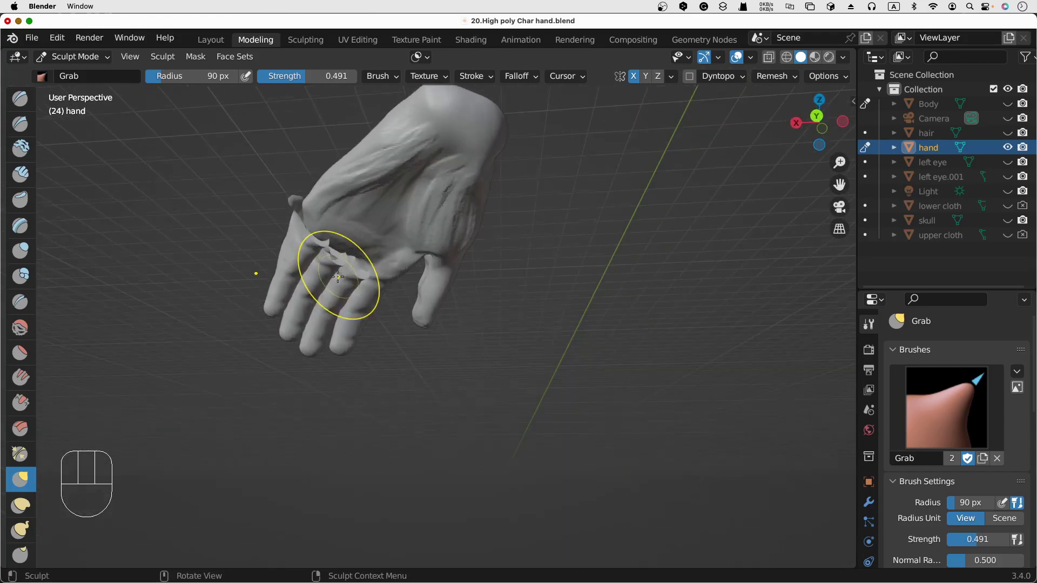
scroll(338, 277, up, 12)
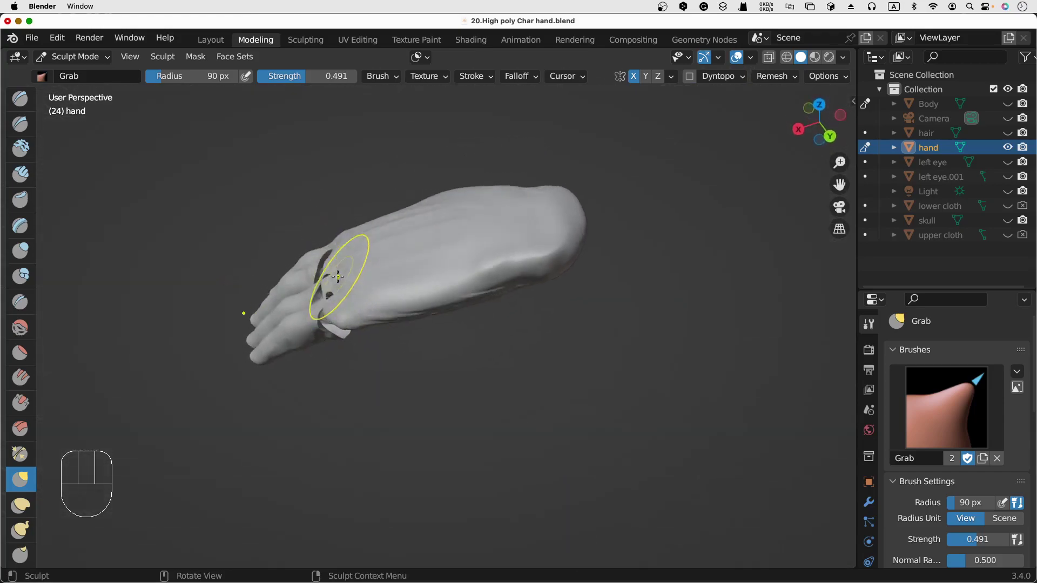
scroll(337, 277, left, 6)
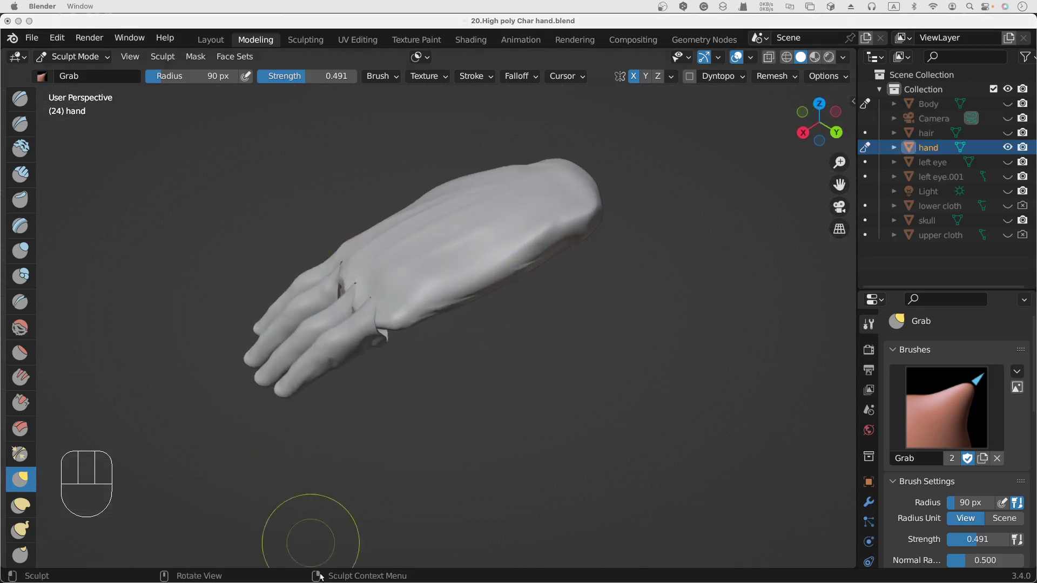
scroll(360, 384, left, 5)
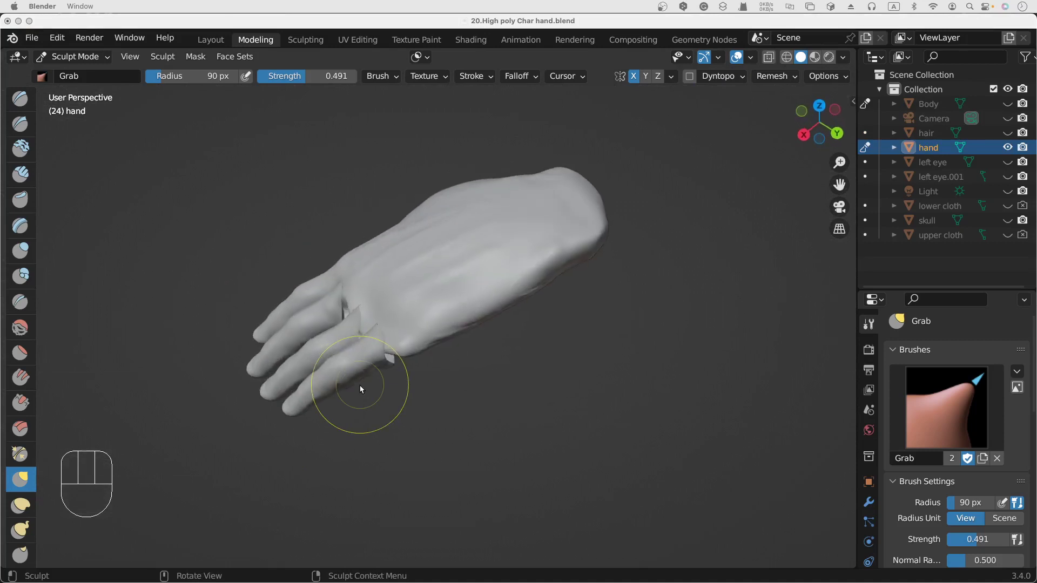
scroll(360, 385, left, 5)
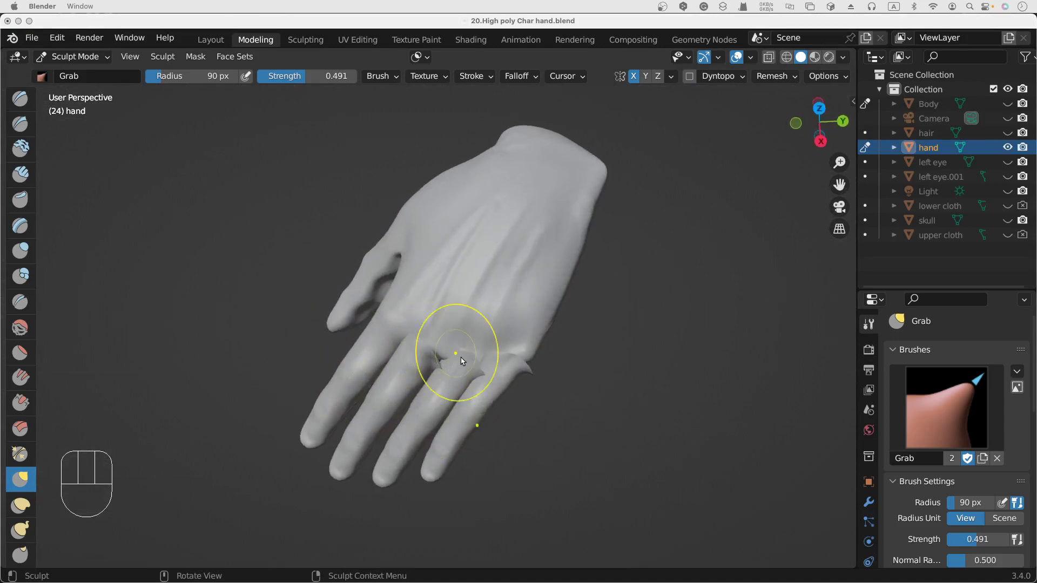
Set the Grab brush to a 35 px radius and 0.594 strength for reshaping the torn finger bases
click(441, 357)
key(f)
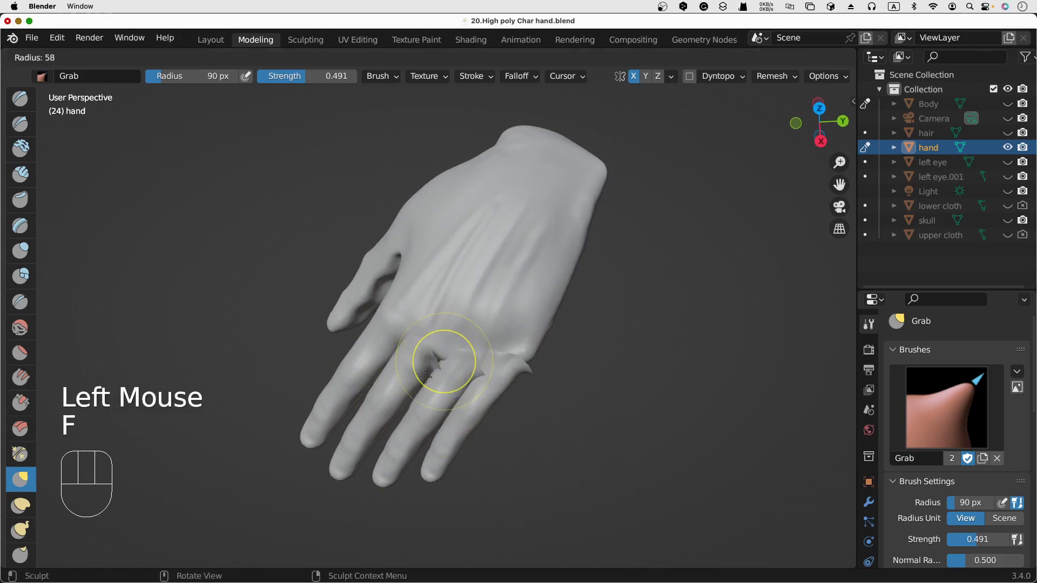
click(424, 374)
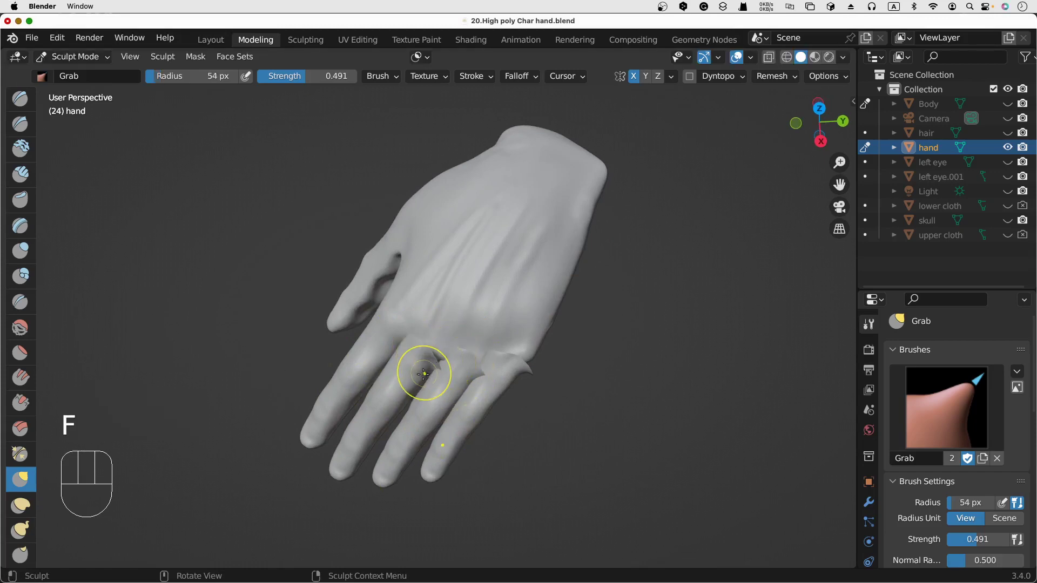
key(shift+f)
click(438, 363)
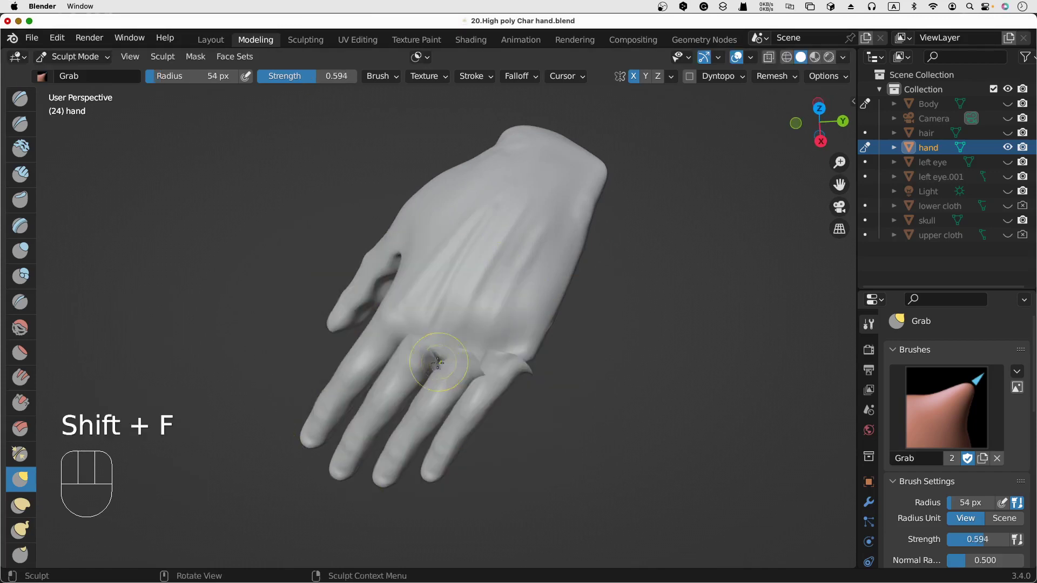
drag(433, 365, 444, 352)
key(f)
click(420, 377)
Try to pull the middle and ring finger bases up to the edge of the hand's back with the Grab brush
drag(437, 346, 438, 343)
drag(440, 345, 443, 343)
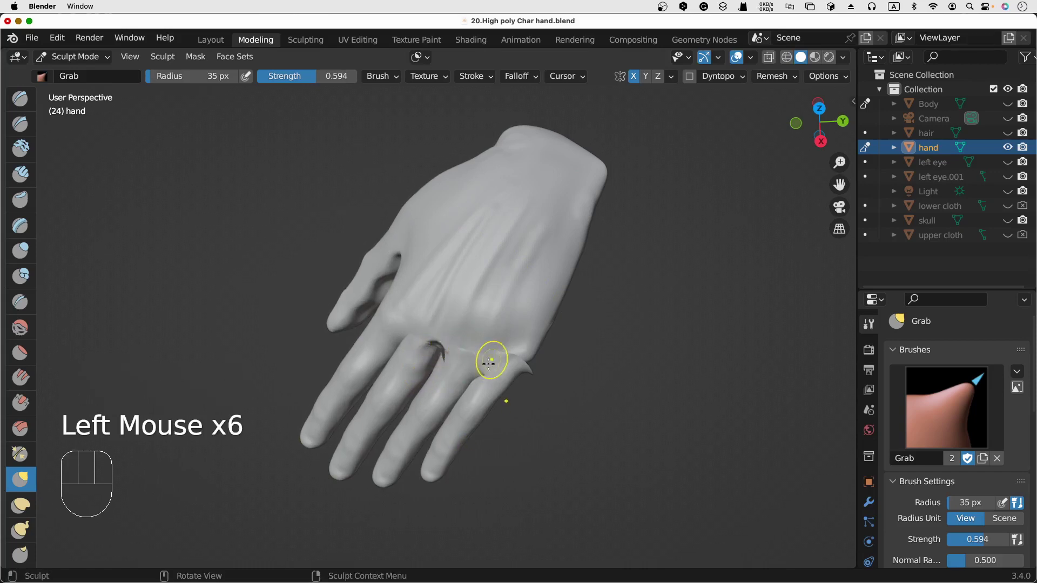
drag(478, 375, 474, 354)
drag(469, 357, 467, 351)
mouse_move(470, 339)
middle_down()
mouse_move(464, 277)
mouse_move(393, 242)
mouse_move(375, 286)
middle_up()
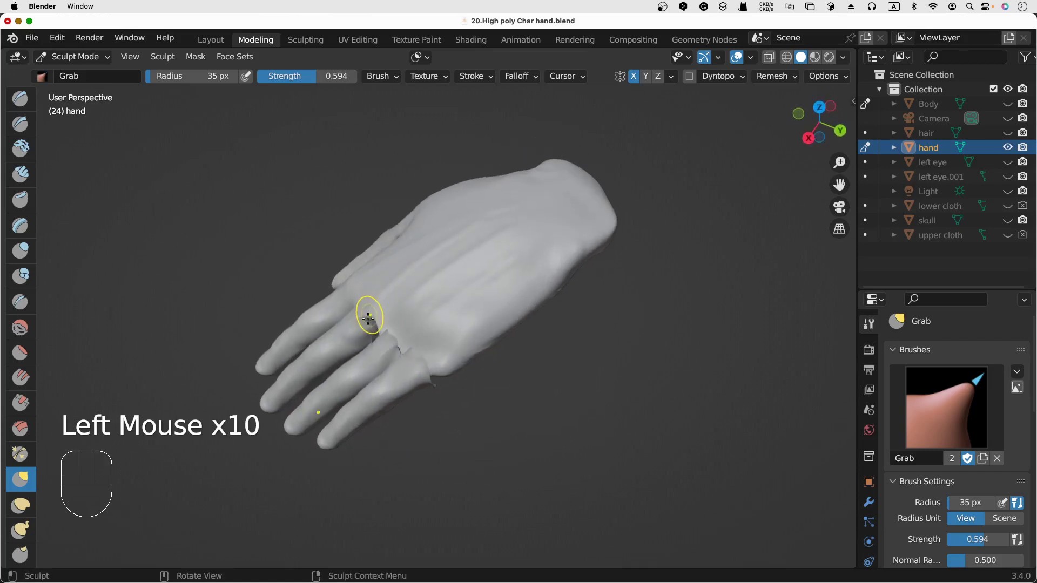
drag(370, 321, 372, 316)
drag(375, 333, 375, 327)
drag(377, 338, 379, 332)
mouse_move(395, 350)
mouse_down()
mouse_move(417, 344)
mouse_move(409, 359)
mouse_up()
Try to drag the knuckle surfaces from the middle finger across to the little finger over the seam behind the fingers
middle_drag(405, 358, 319, 260)
drag(319, 261, 321, 262)
drag(318, 263, 321, 265)
drag(317, 268, 326, 280)
drag(324, 282, 325, 283)
drag(323, 283, 324, 284)
drag(322, 285, 318, 298)
drag(313, 300, 314, 305)
drag(311, 308, 312, 311)
drag(305, 317, 304, 343)
drag(301, 347, 304, 350)
drag(303, 350, 307, 352)
Try to push the little finger's protruding base inward to meet the outer side of the hand
scroll(310, 351, left, 5)
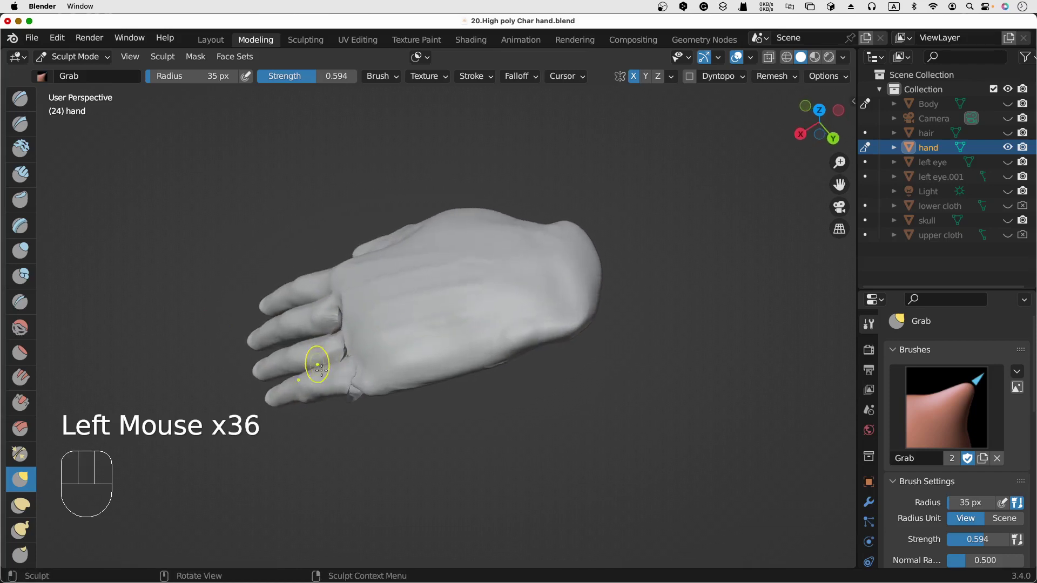
drag(347, 398, 362, 392)
scroll(315, 421, left, 5)
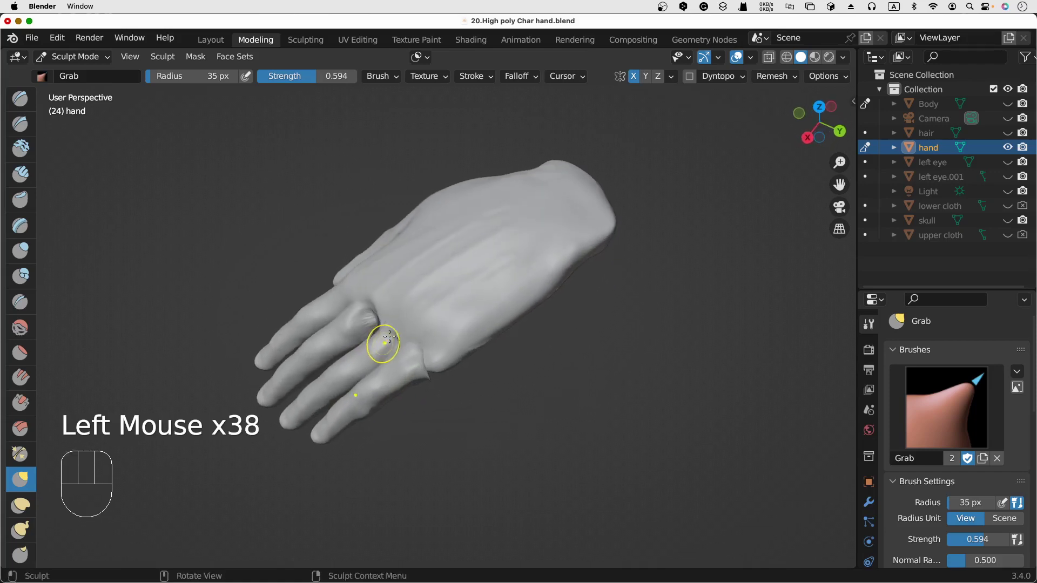
scroll(455, 338, down, 5)
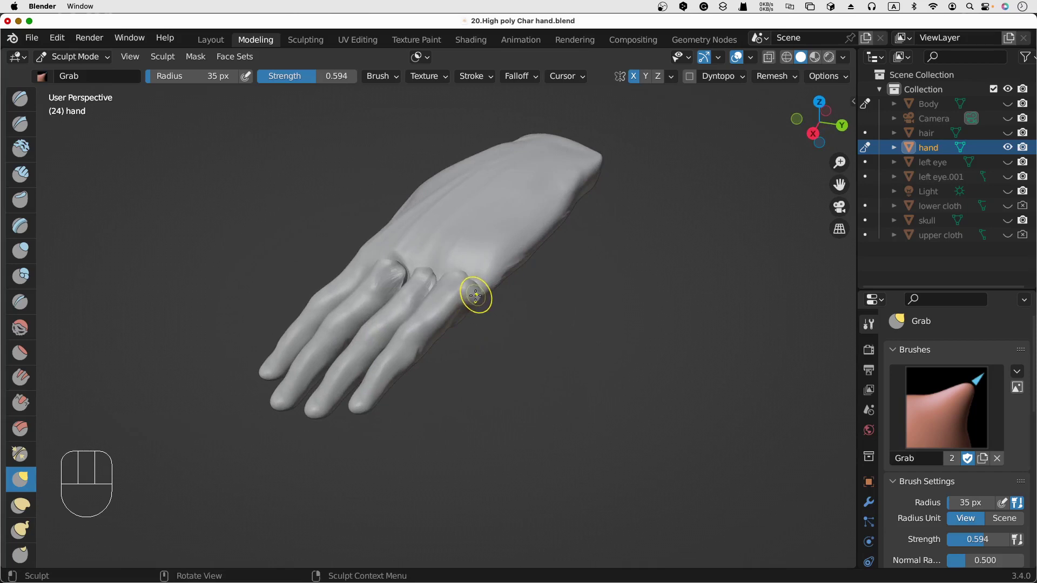
drag(476, 294, 488, 279)
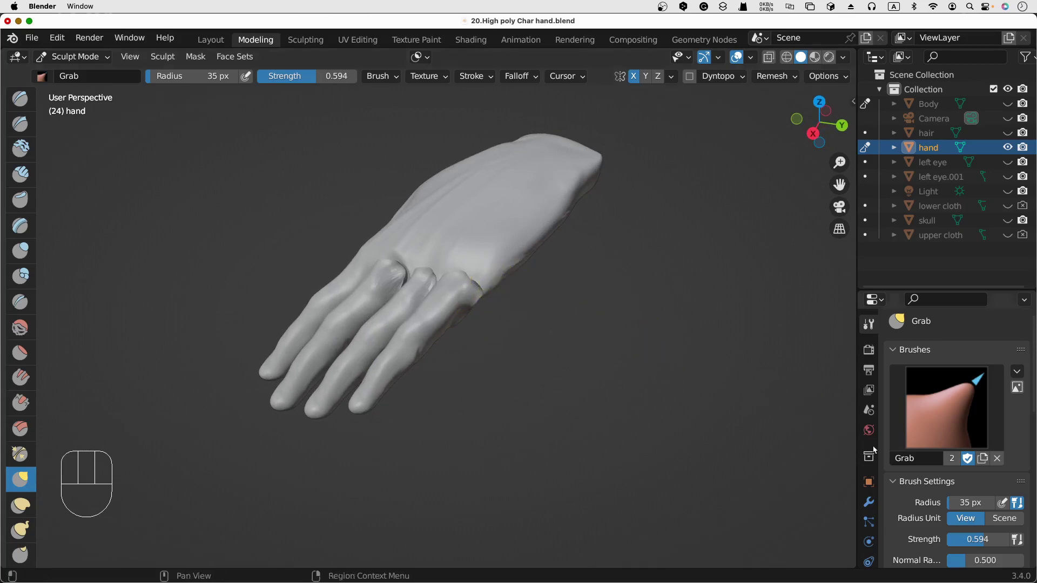
Turn off X-axis mirror symmetry for sculpting
scroll(900, 409, down, 15)
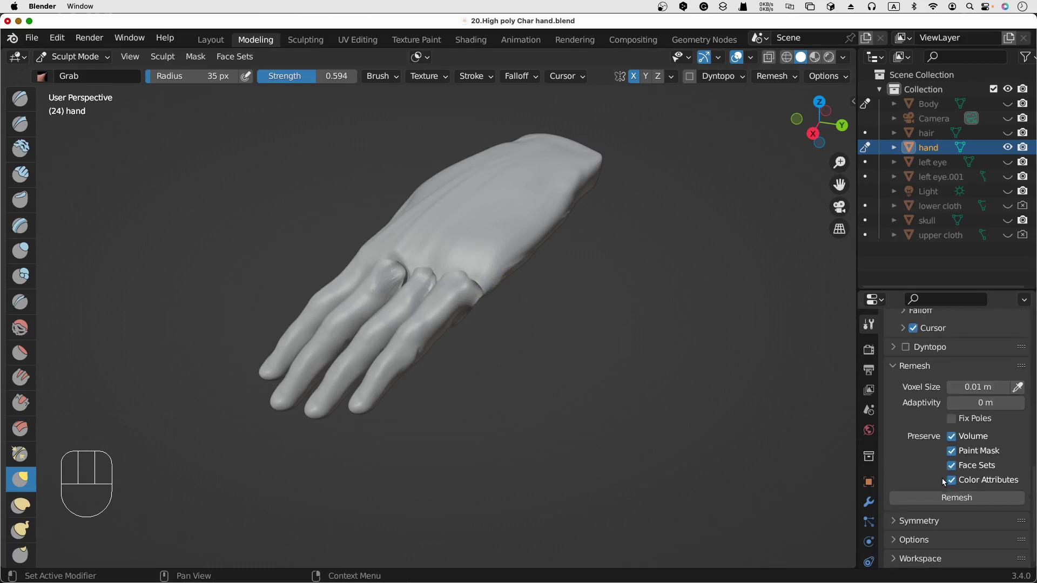
click(893, 521)
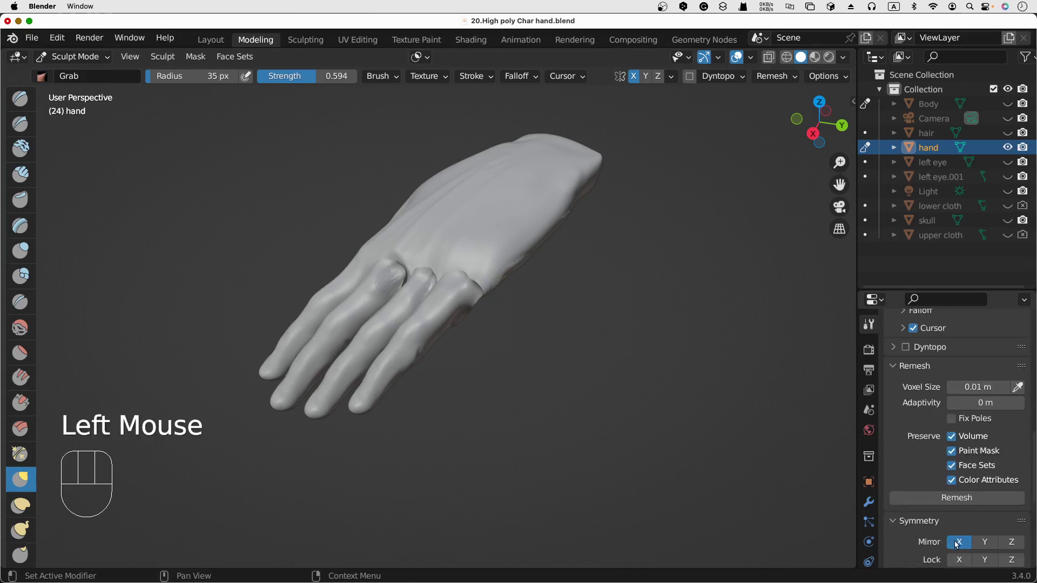
scroll(497, 302, up, 4)
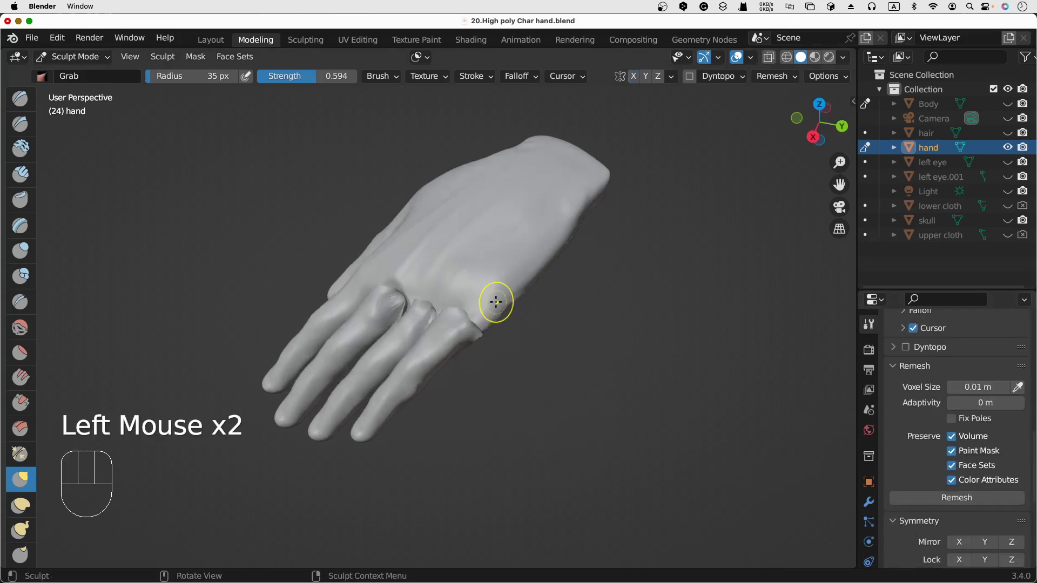
Undo the Grab strokes made on the finger bases while mirroring was active
key(super+z)
key(super+z)
key(super+z)
key(super+z)
key(super+z)
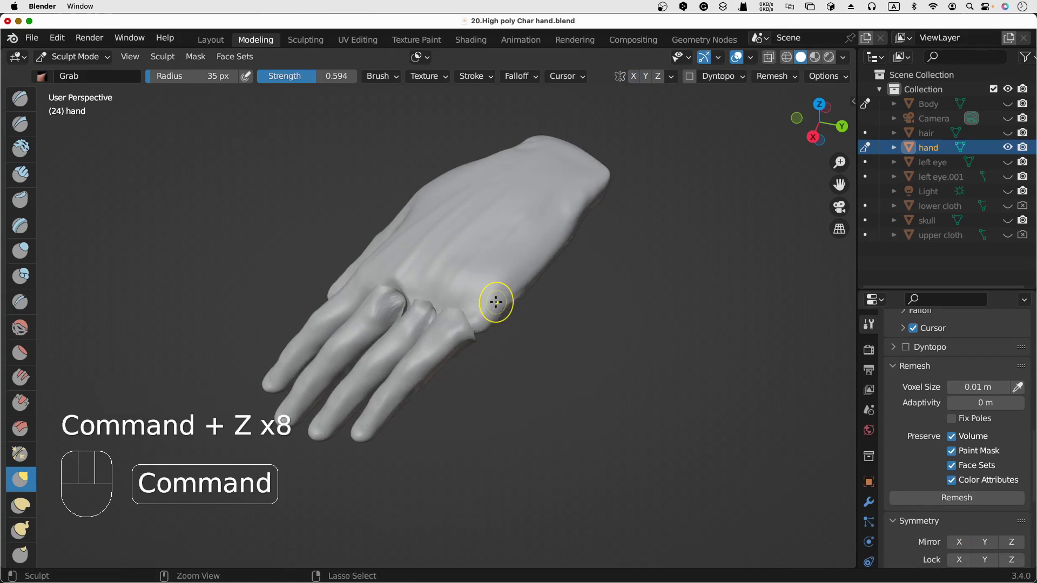
key(super+z)
key(super+z)
key(super+z)
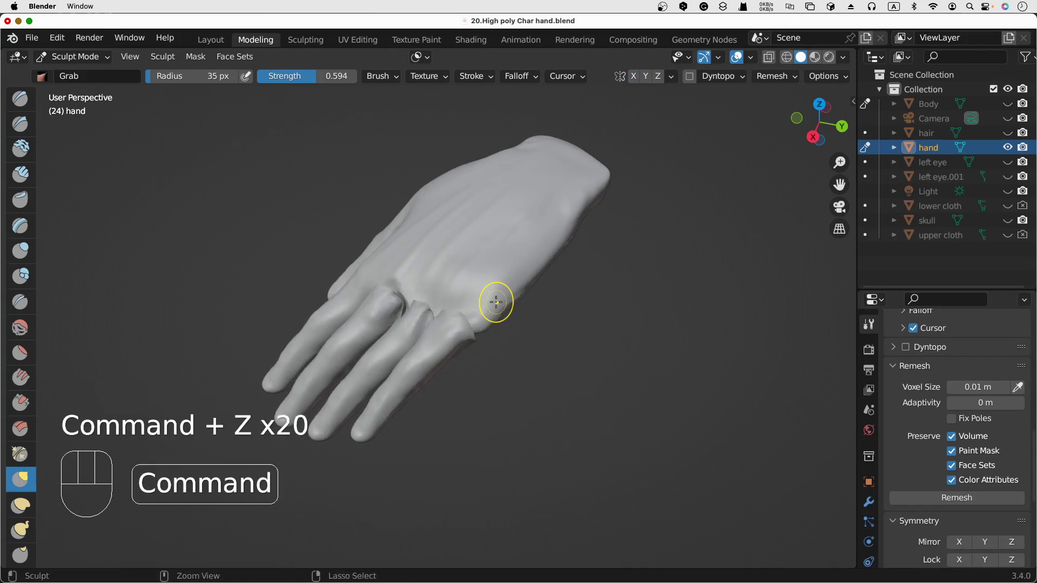
key(super+z)
key(super+z)
key(super+z)
key(super+z)
key(super+z)
key(super+z)
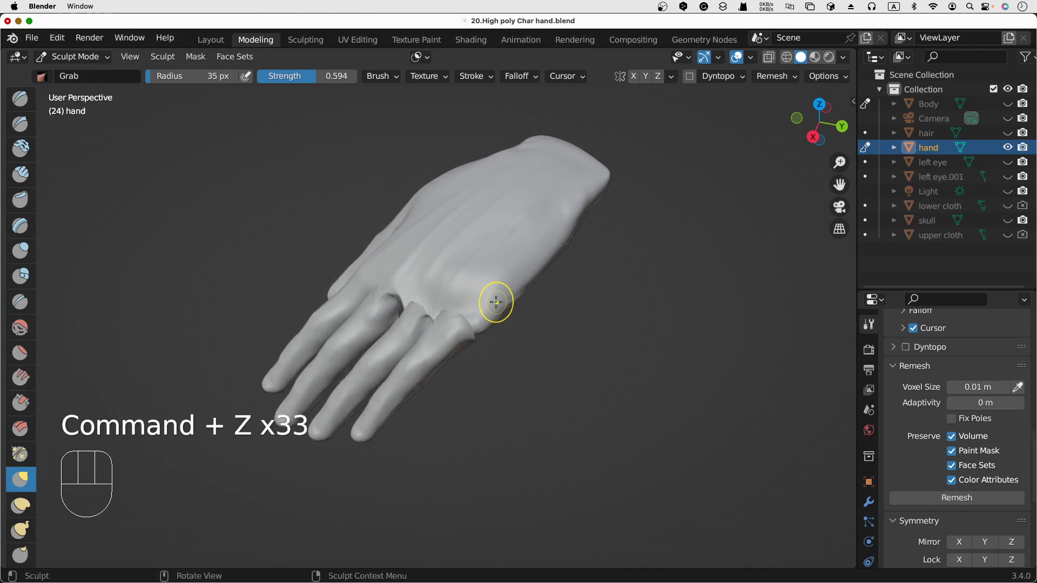
key(super+z)
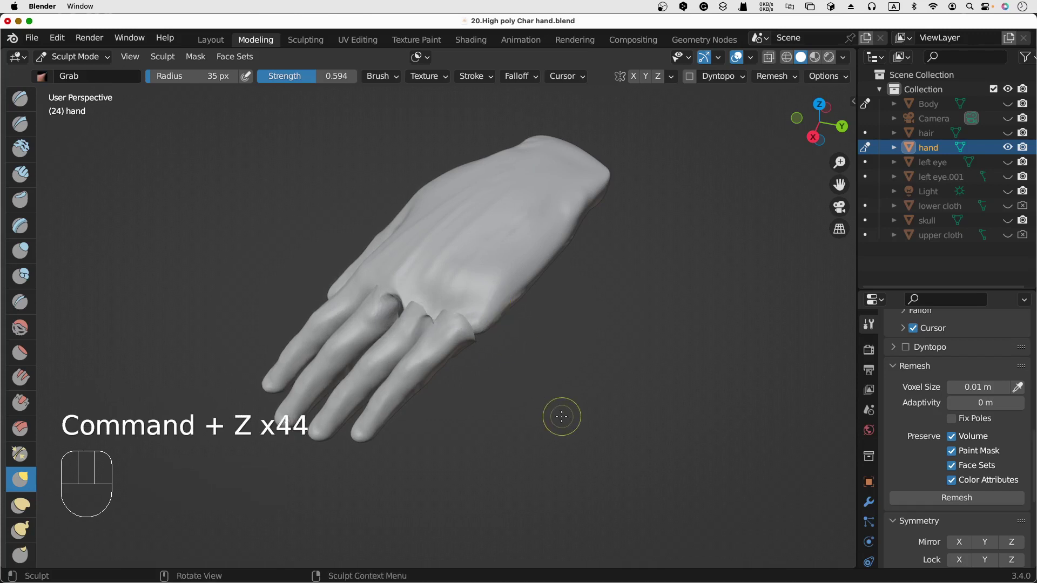
scroll(581, 405, left, 10)
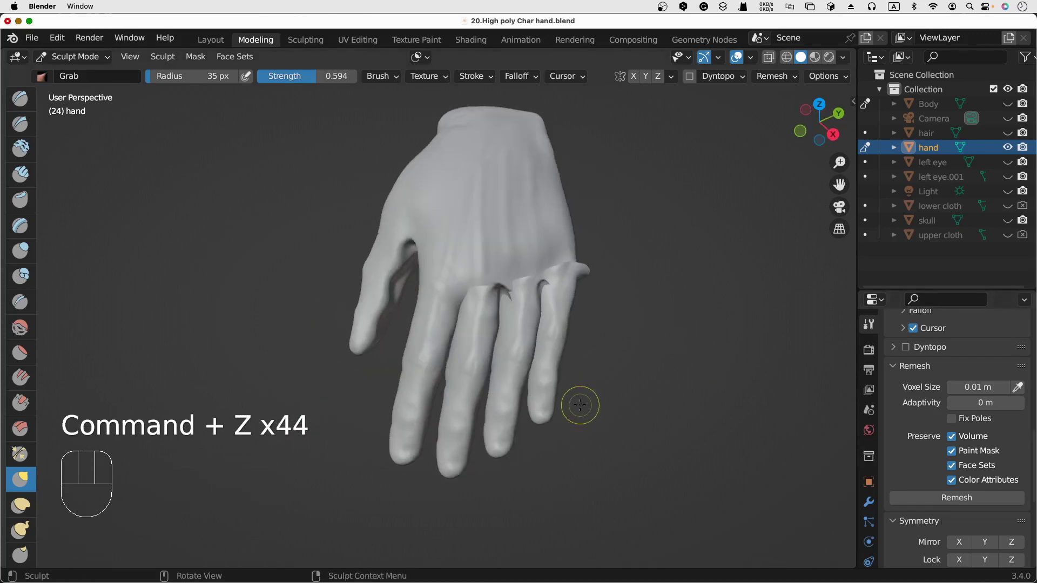
key(super+z)
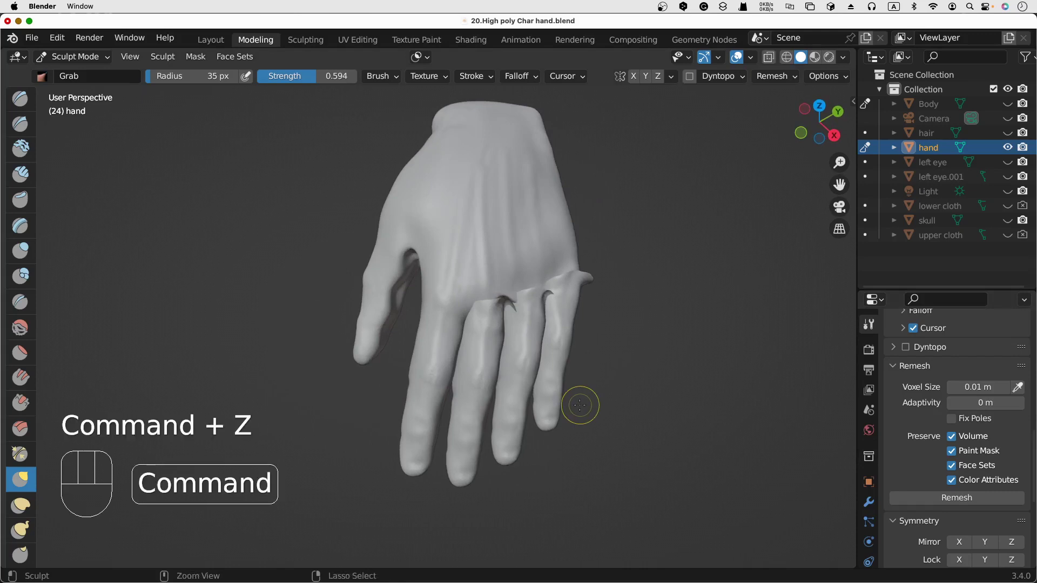
key(super+z)
key(super+z)
key(super+z)
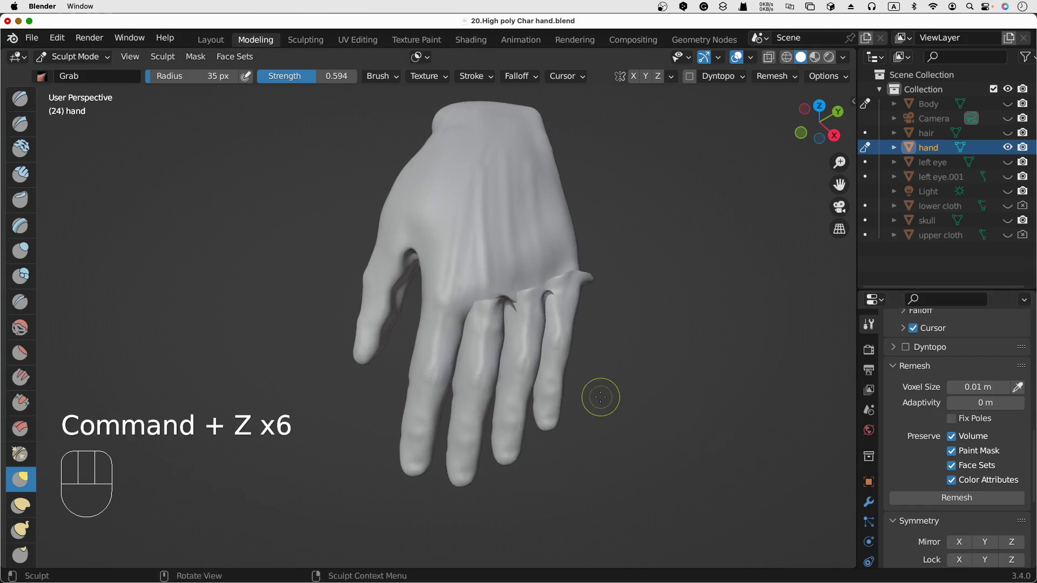
Pull the middle and ring finger bases up to the torn edge on the back of the hand with the Grab brush
scroll(577, 388, right, 10)
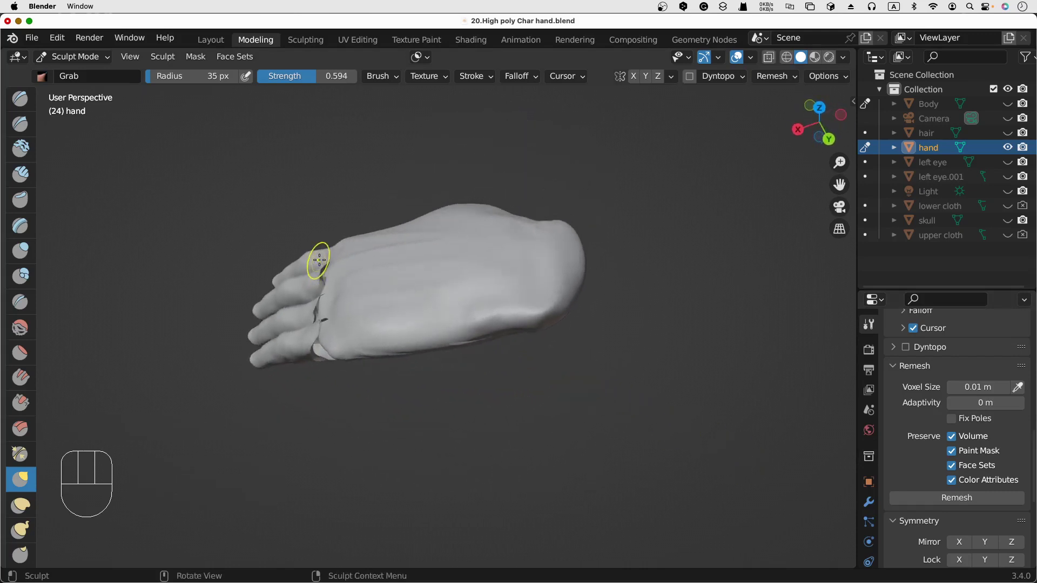
drag(321, 271, 322, 271)
scroll(324, 270, left, 10)
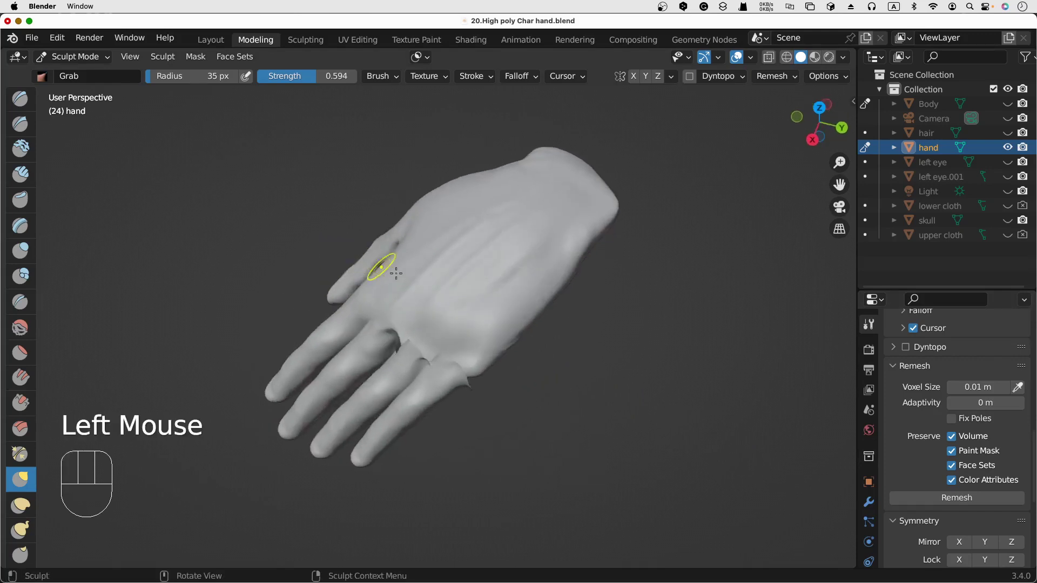
drag(398, 334, 407, 329)
drag(410, 337, 412, 334)
mouse_move(413, 341)
mouse_down()
mouse_move(450, 352)
mouse_move(431, 361)
mouse_move(437, 369)
mouse_up()
Pull the little finger's base and its protruding flap back toward the outer side of the hand
scroll(457, 352, right, 5)
drag(436, 373, 443, 365)
drag(439, 377, 445, 371)
drag(441, 380, 445, 375)
scroll(452, 360, down, 5)
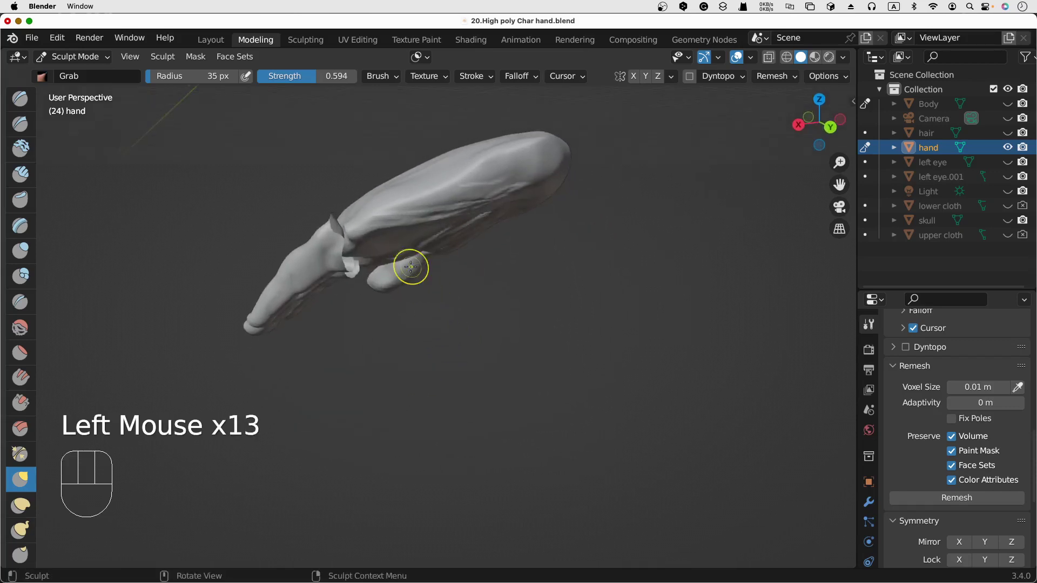
drag(330, 238, 363, 219)
drag(345, 224, 361, 218)
scroll(368, 225, up, 5)
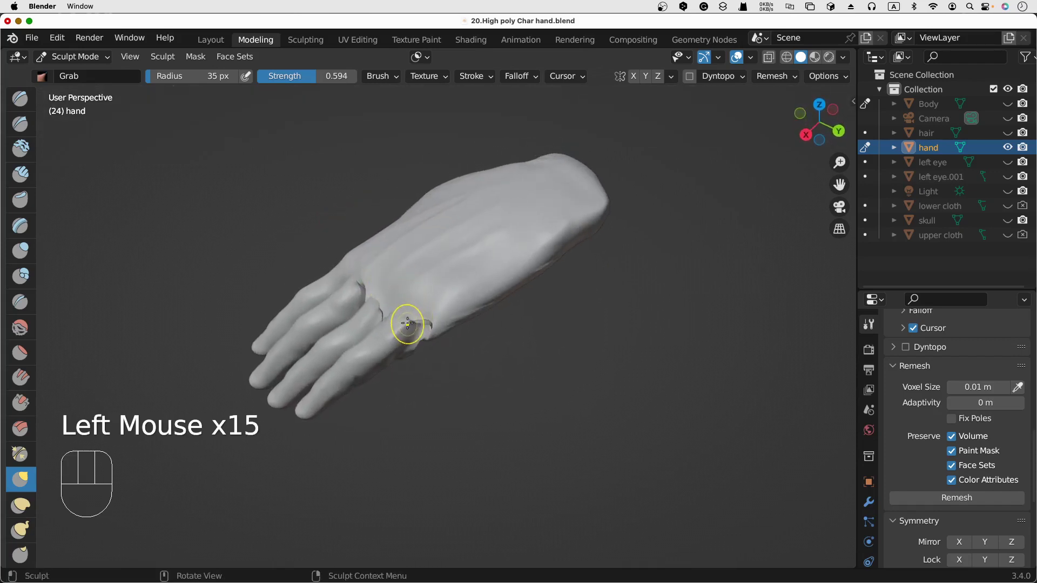
drag(408, 323, 418, 311)
Reshape the outer and palm-side edges of the little finger's base where it meets the hand
scroll(410, 287, down, 5)
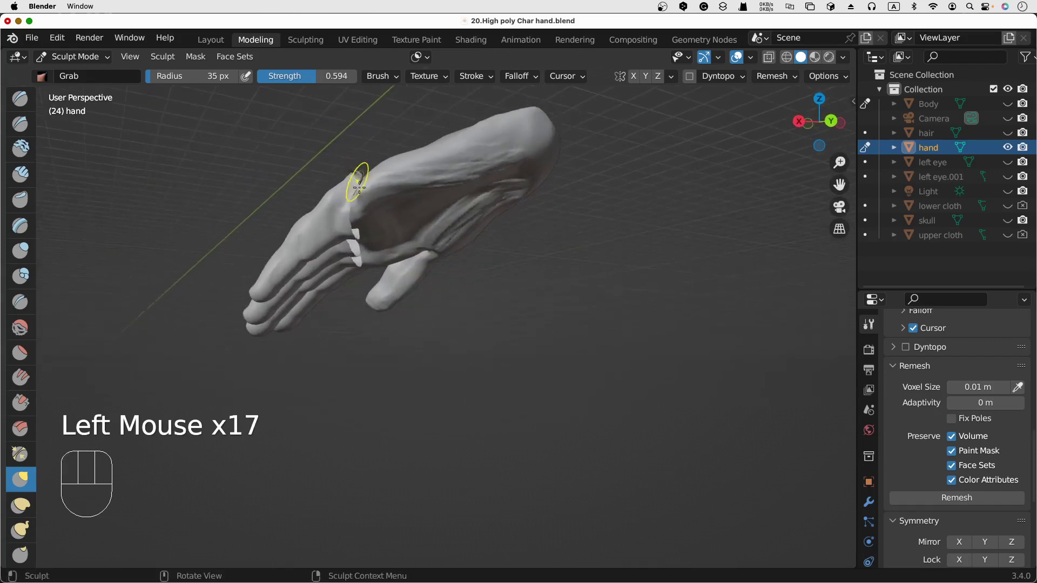
drag(349, 216, 355, 235)
drag(355, 235, 356, 231)
drag(356, 231, 356, 229)
scroll(354, 224, down, 5)
drag(356, 229, 342, 217)
Move the palm-side bases of the little, ring and middle fingers toward the palm edge to narrow the seam
scroll(338, 210, down, 3)
drag(342, 216, 347, 253)
drag(347, 254, 348, 261)
drag(349, 266, 351, 276)
drag(351, 277, 355, 278)
drag(355, 278, 356, 280)
drag(356, 280, 360, 282)
drag(360, 283, 356, 272)
scroll(361, 284, right, 2)
drag(353, 267, 352, 261)
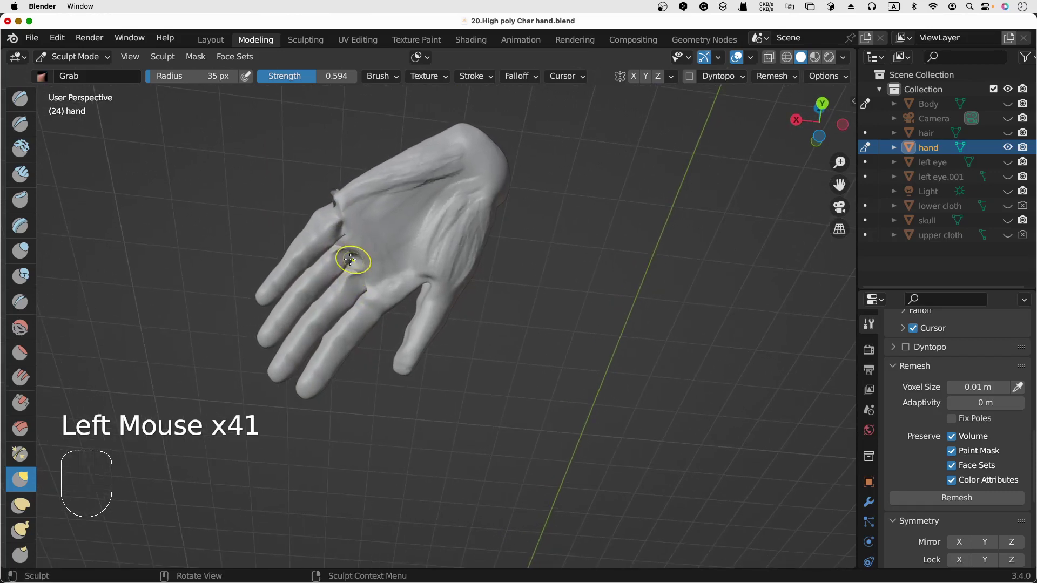
Adjust the finger-base edges along the knuckle seam from the outer side of the hand using short Grab strokes
scroll(359, 227, up, 8)
scroll(392, 236, up, 10)
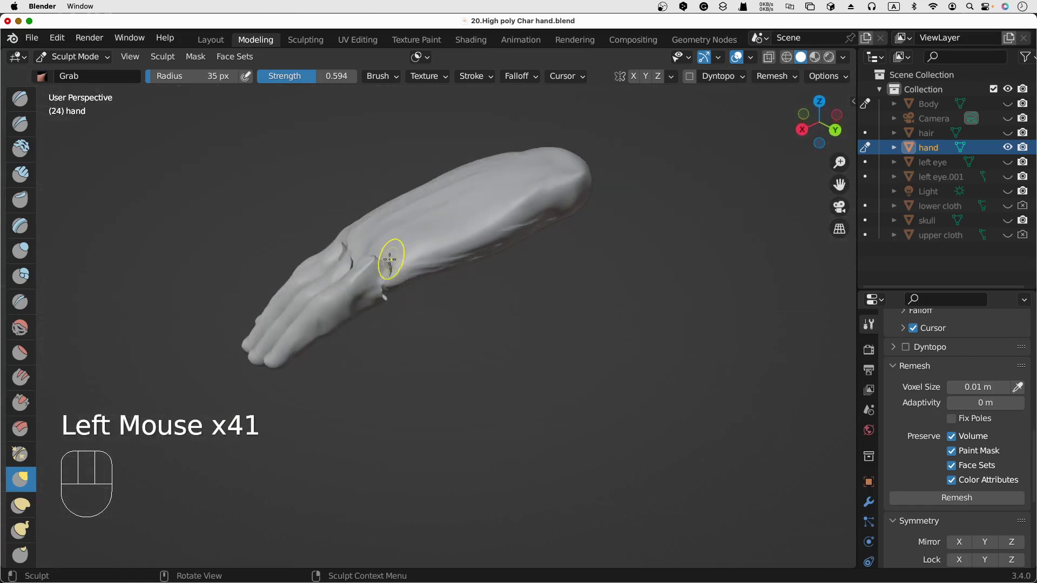
drag(363, 294, 363, 301)
drag(365, 304, 368, 309)
drag(369, 312, 373, 315)
drag(372, 320, 374, 320)
Pull the middle, ring and little finger knuckles up to the hand's torn edge from the fingertip side
scroll(403, 298, left, 5)
scroll(440, 281, left, 10)
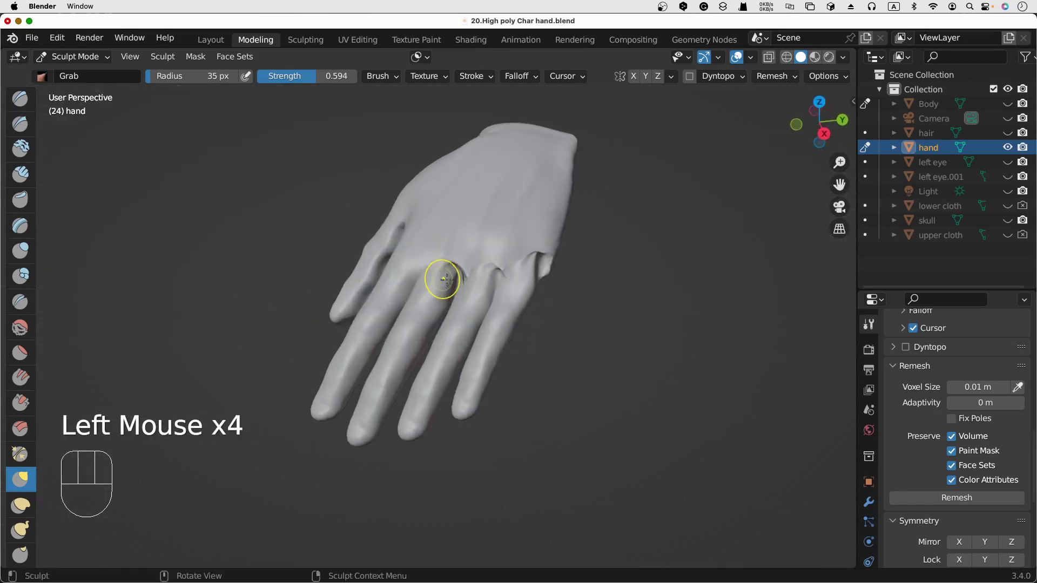
mouse_move(456, 289)
mouse_down()
mouse_move(466, 282)
mouse_move(452, 266)
mouse_up()
drag(450, 273, 450, 268)
drag(453, 272, 507, 268)
scroll(499, 268, left, 5)
scroll(528, 249, left, 2)
drag(507, 270, 505, 264)
Grab the palm-side mesh at the middle, ring and little finger bases to blend it into the palm
scroll(503, 261, down, 10)
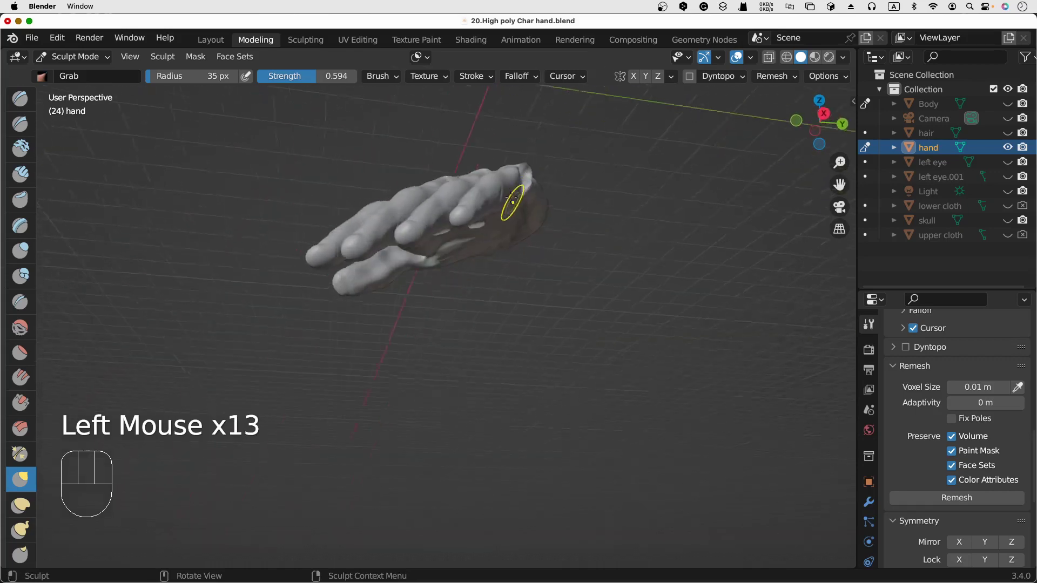
scroll(466, 157, down, 10)
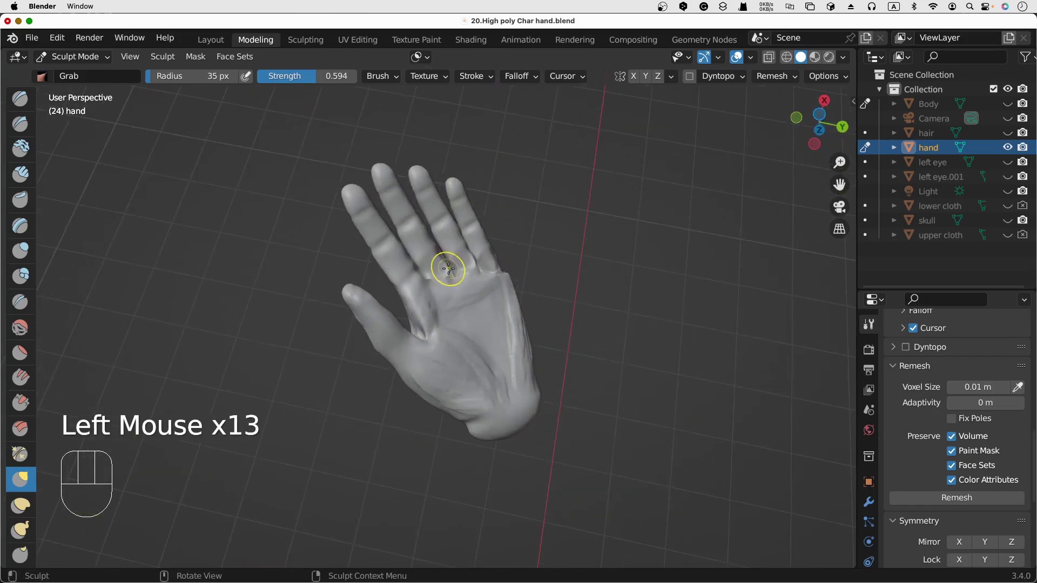
drag(448, 269, 444, 275)
drag(443, 274, 431, 280)
drag(432, 279, 456, 274)
mouse_move(477, 266)
mouse_down()
mouse_move(500, 268)
mouse_move(494, 261)
mouse_up()
Reshape the knuckle edge between the ring and little fingers on the back of the hand
scroll(472, 274, up, 10)
scroll(457, 268, up, 10)
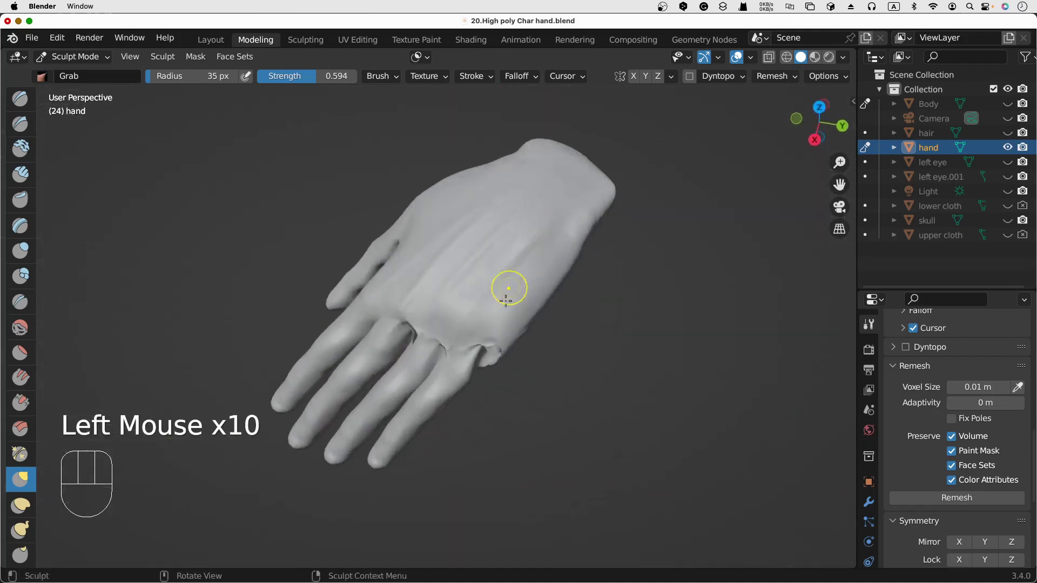
drag(478, 333, 461, 342)
drag(461, 341, 461, 342)
drag(461, 340, 462, 344)
drag(461, 338, 464, 341)
drag(462, 332, 461, 333)
Pull the overlapping edges together at the ring finger's base, working from the wrist side of the hand
scroll(458, 319, right, 10)
scroll(458, 319, up, 10)
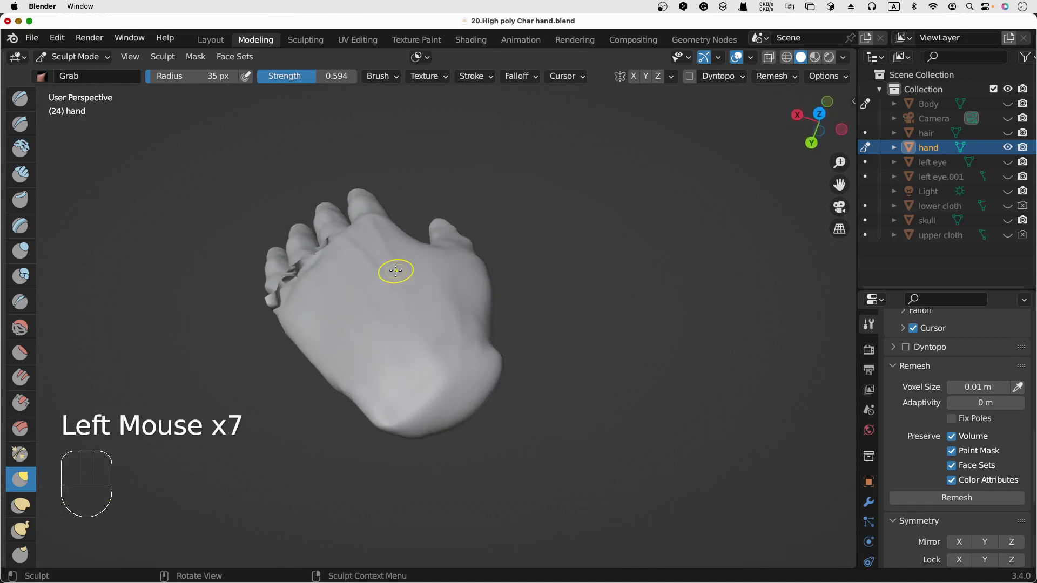
scroll(295, 210, down, 5)
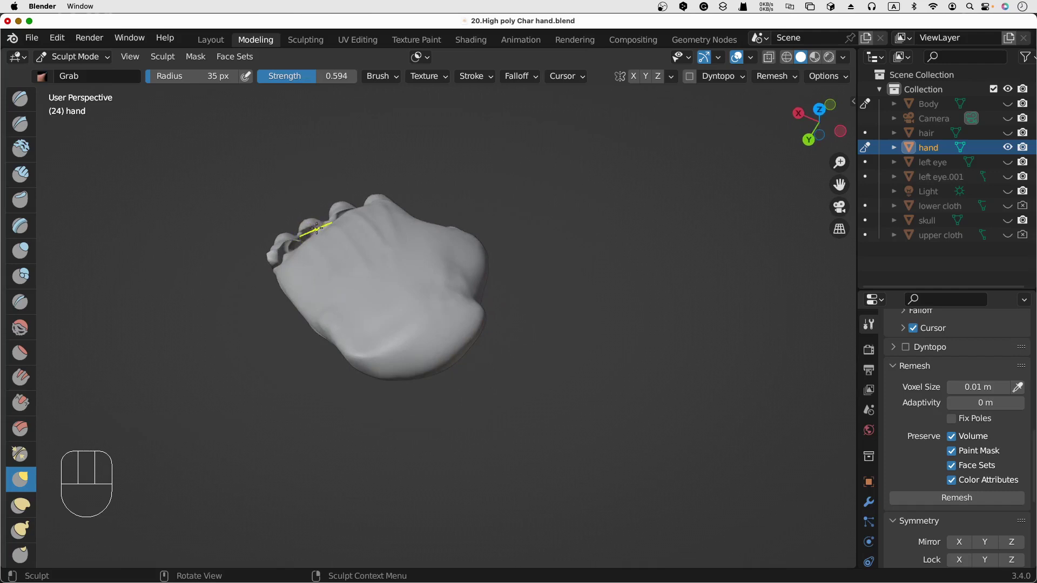
scroll(310, 234, up, 5)
drag(306, 277, 297, 268)
drag(299, 274, 303, 259)
scroll(304, 260, up, 5)
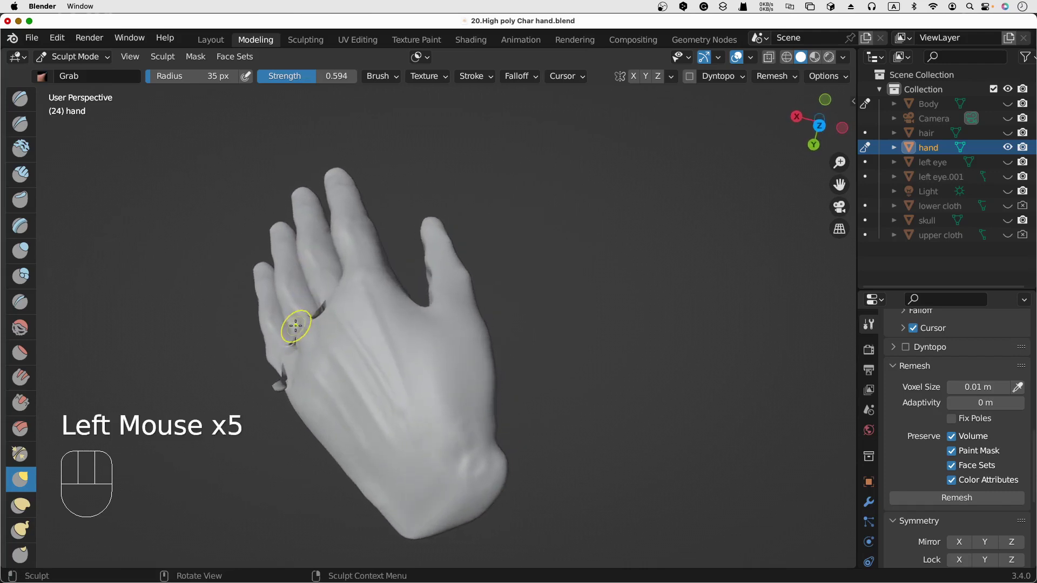
drag(299, 328, 302, 329)
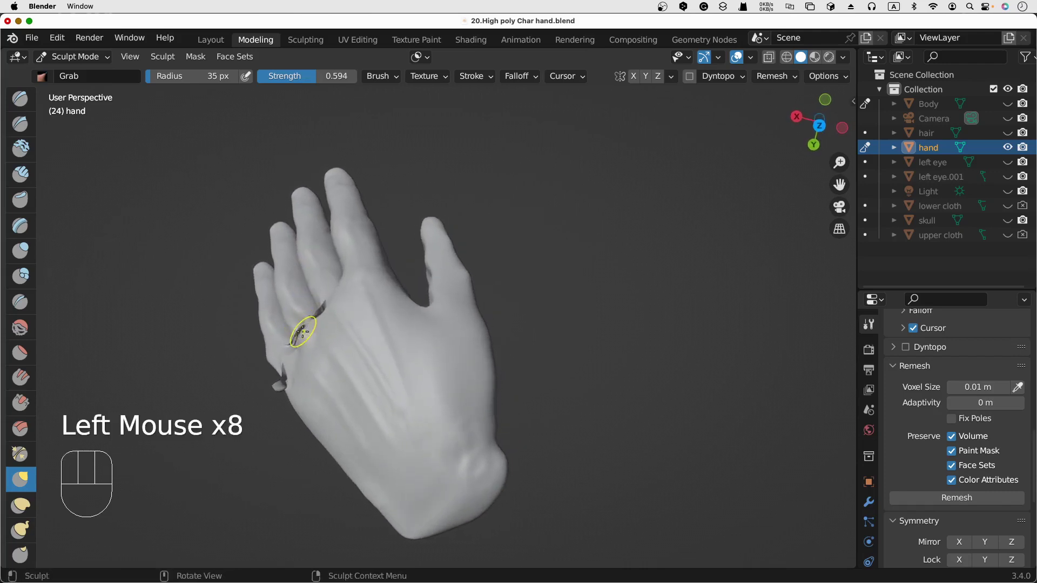
scroll(303, 318, down, 5)
scroll(302, 300, down, 5)
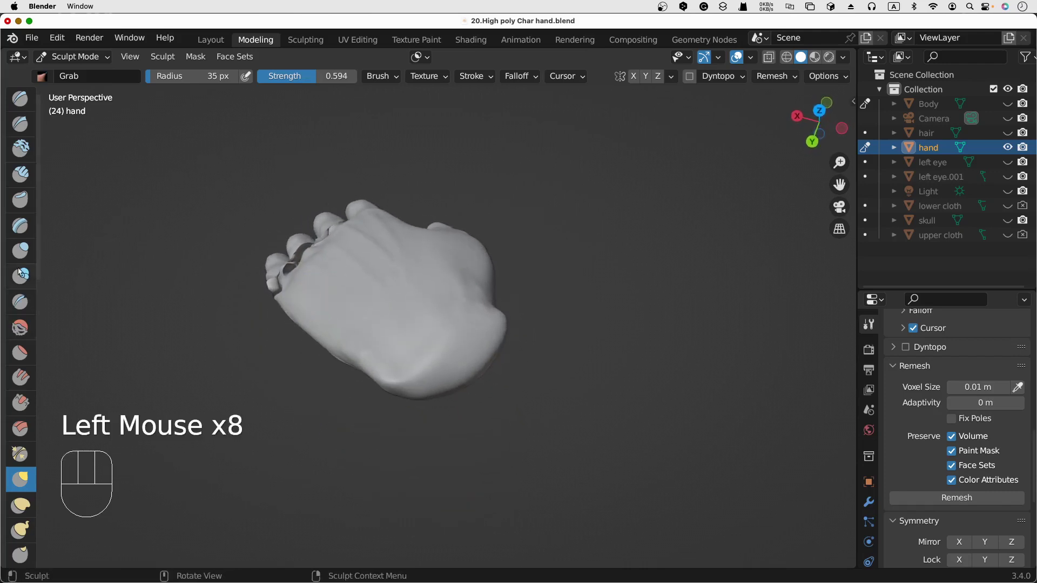
Inflate and grab the torn mesh at the ring finger's base to close the gap with the back of the hand
click(29, 250)
drag(304, 253, 305, 253)
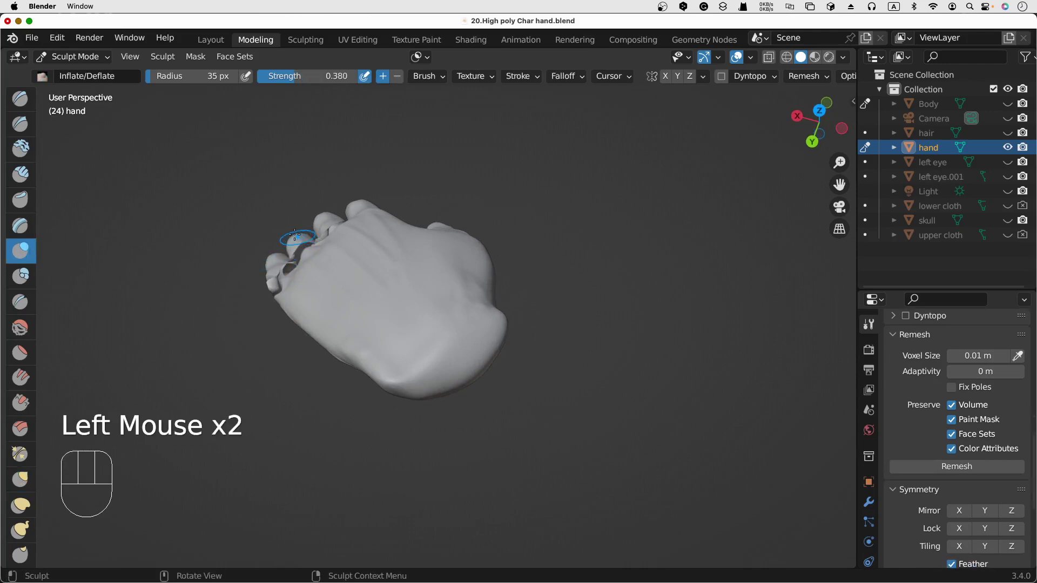
click(20, 479)
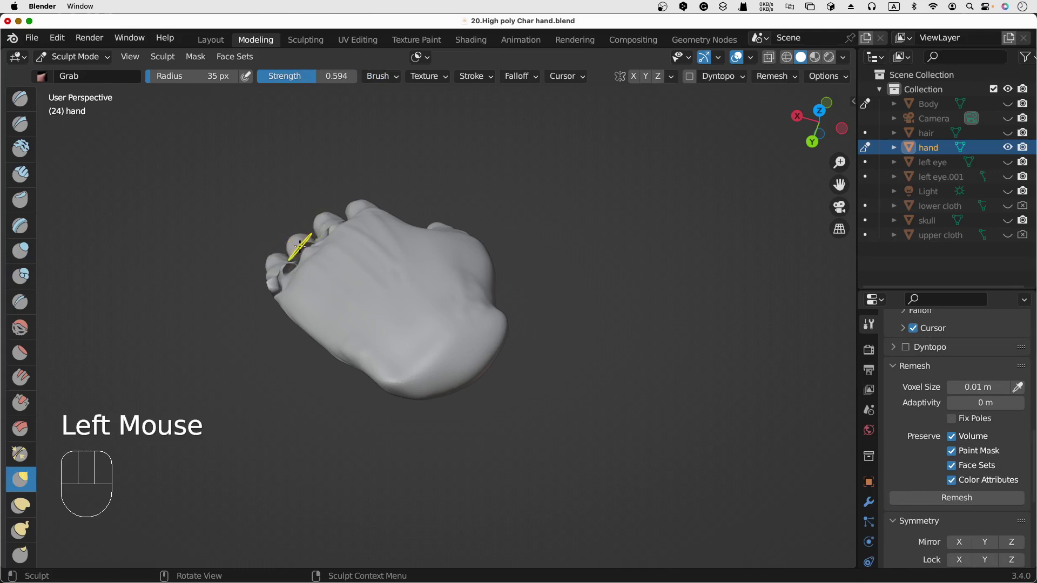
drag(300, 246, 306, 249)
scroll(312, 235, up, 8)
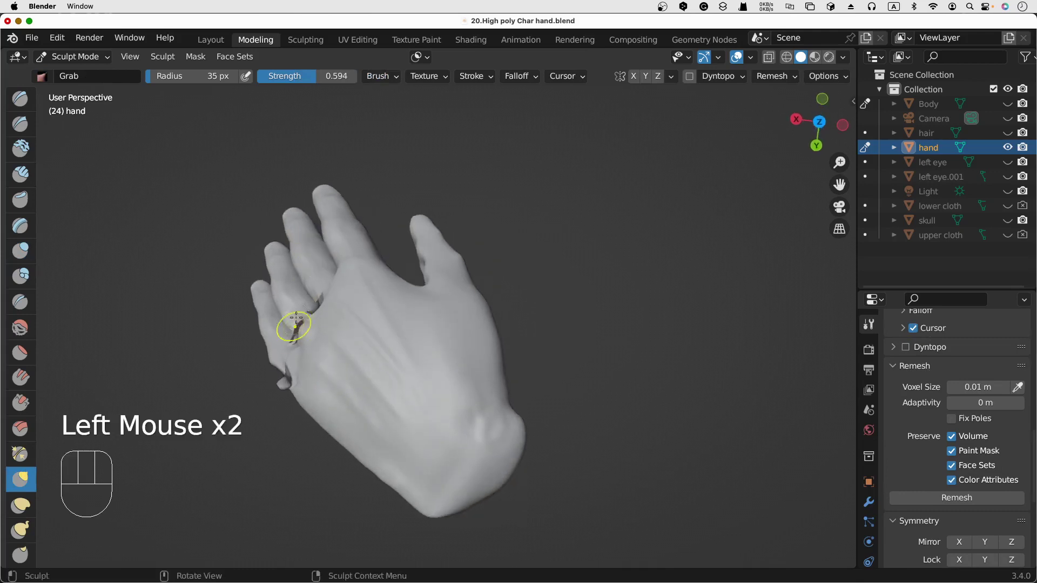
scroll(296, 327, left, 5)
scroll(315, 291, left, 3)
scroll(329, 370, left, 10)
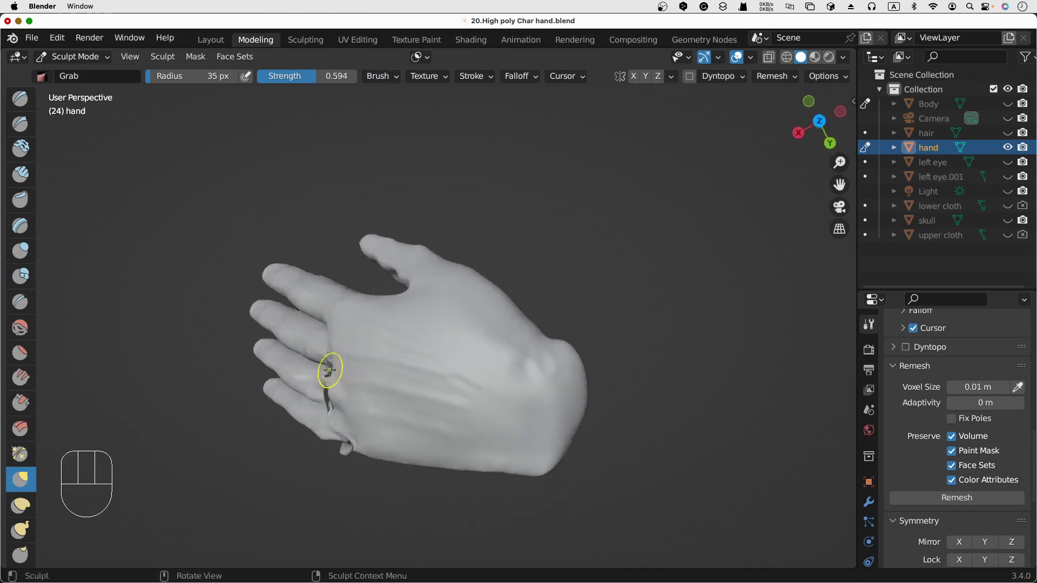
scroll(438, 377, up, 2)
drag(432, 386, 413, 353)
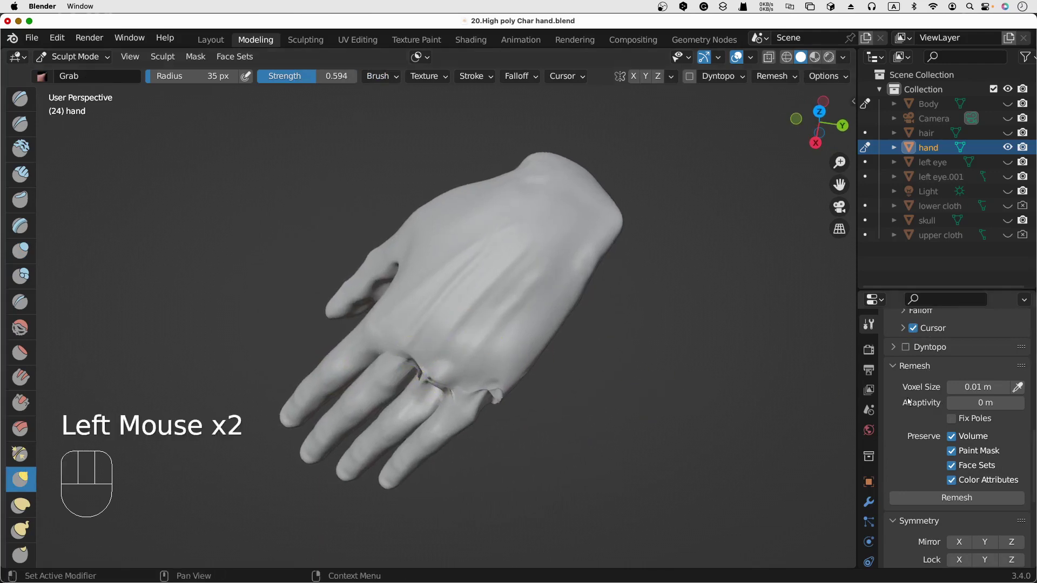
Try remeshing the hand with a voxel size of 0.05 m, inspect the fingers and undo the remesh
click(977, 391)
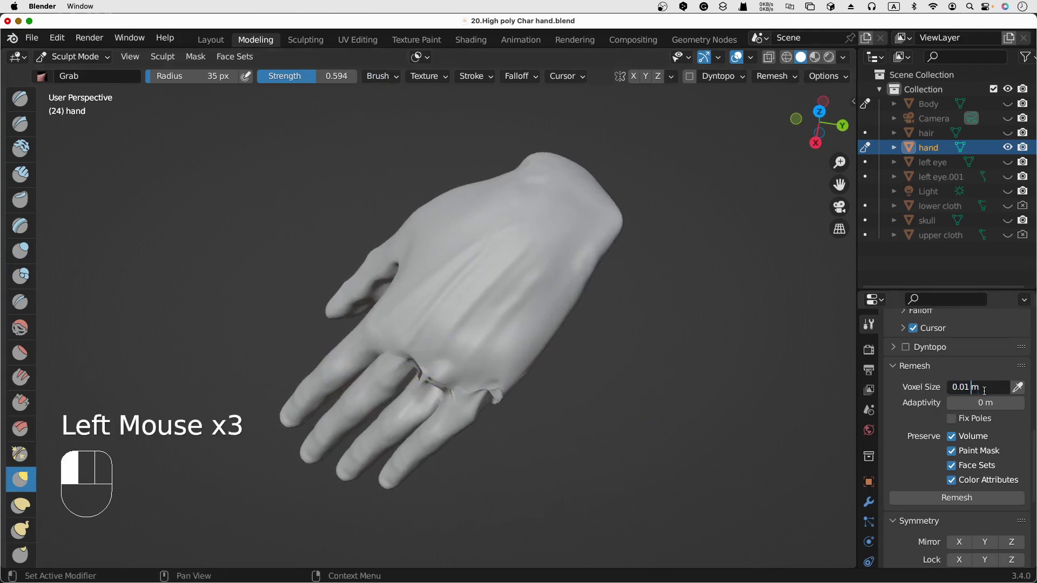
key(Left)
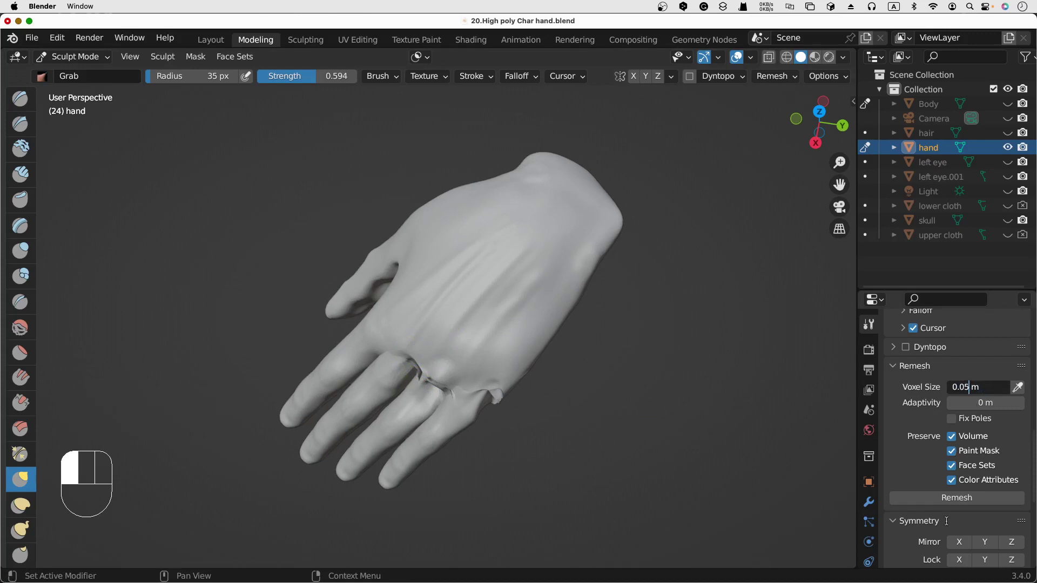
click(953, 505)
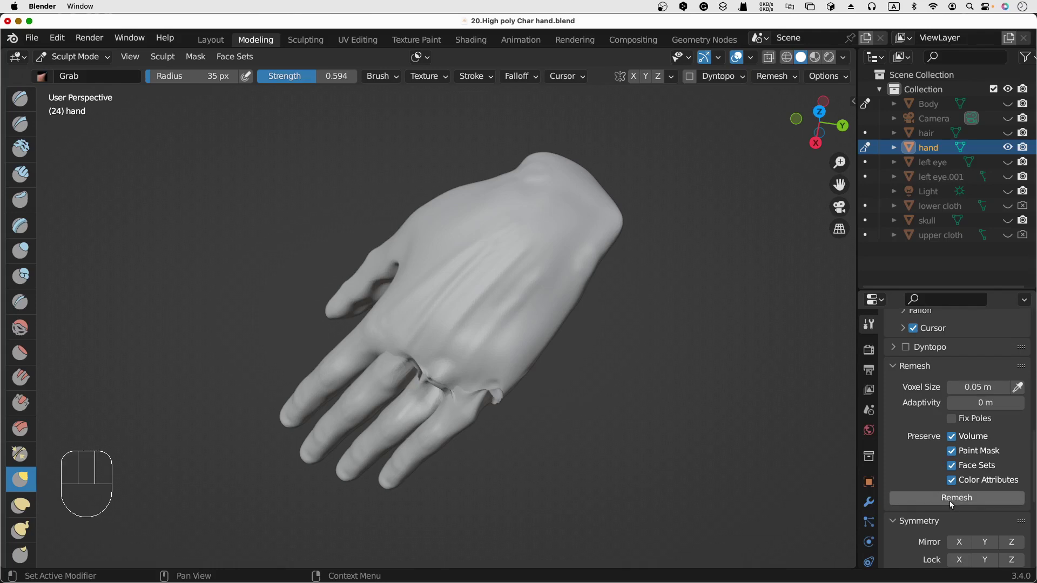
click(951, 504)
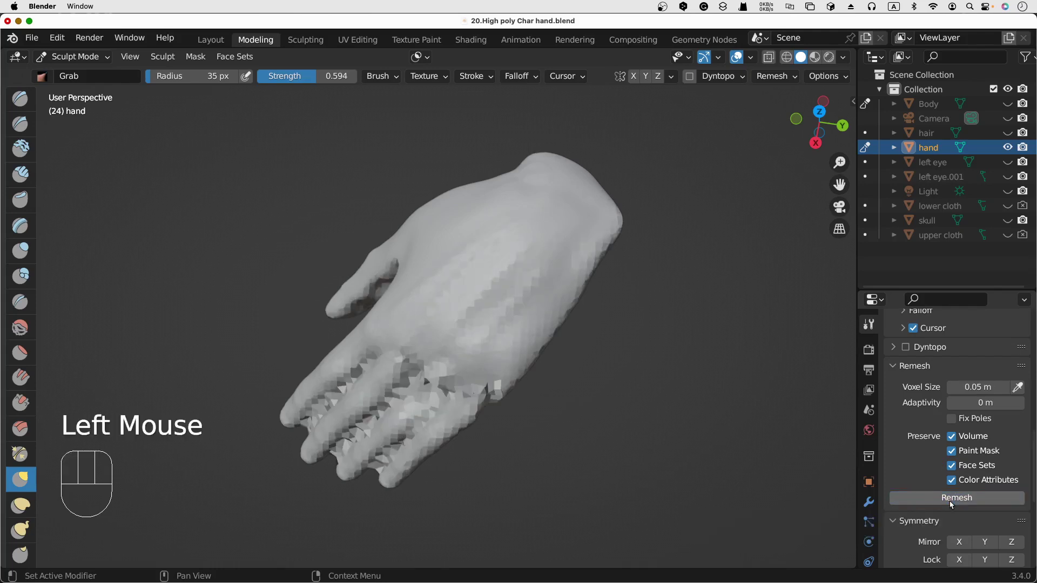
scroll(951, 504, down, 4)
scroll(457, 522, down, 5)
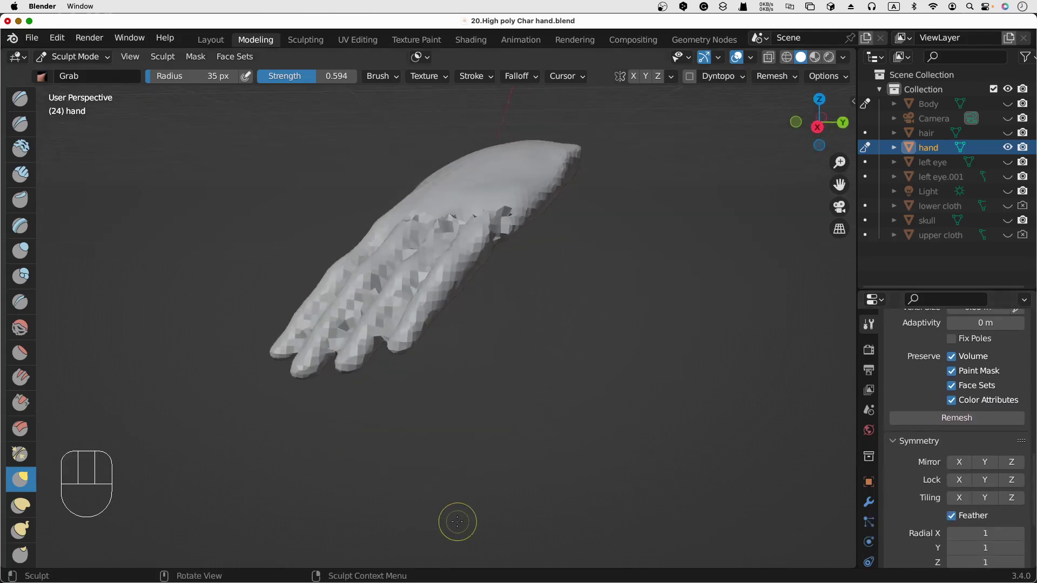
key(super+z)
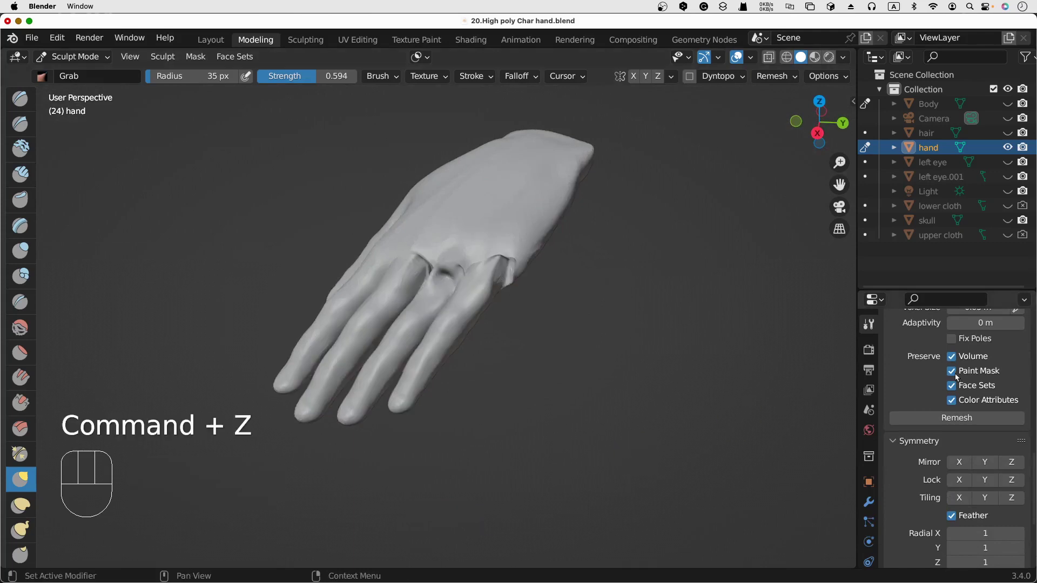
Try remeshing the hand with a finer voxel size of 0.03 m, check the fingers and undo the remesh
scroll(957, 376, up, 3)
click(979, 379)
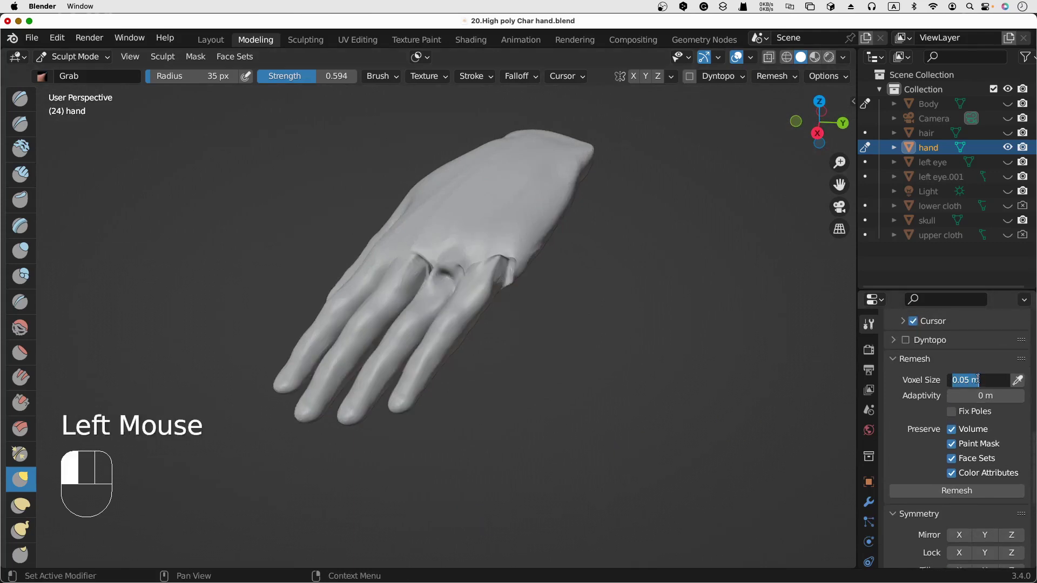
key(Left)
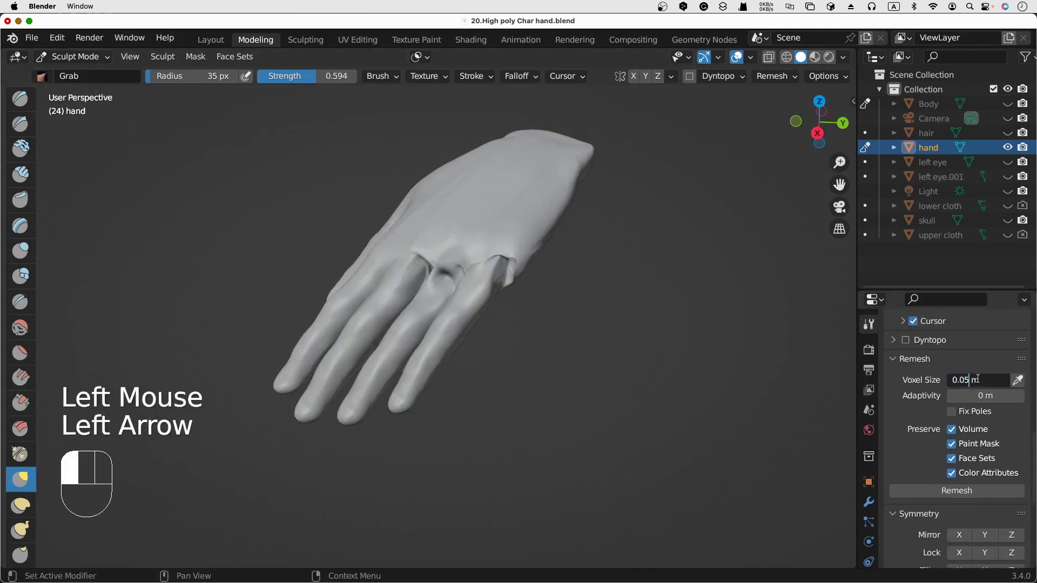
key(BackSpace)
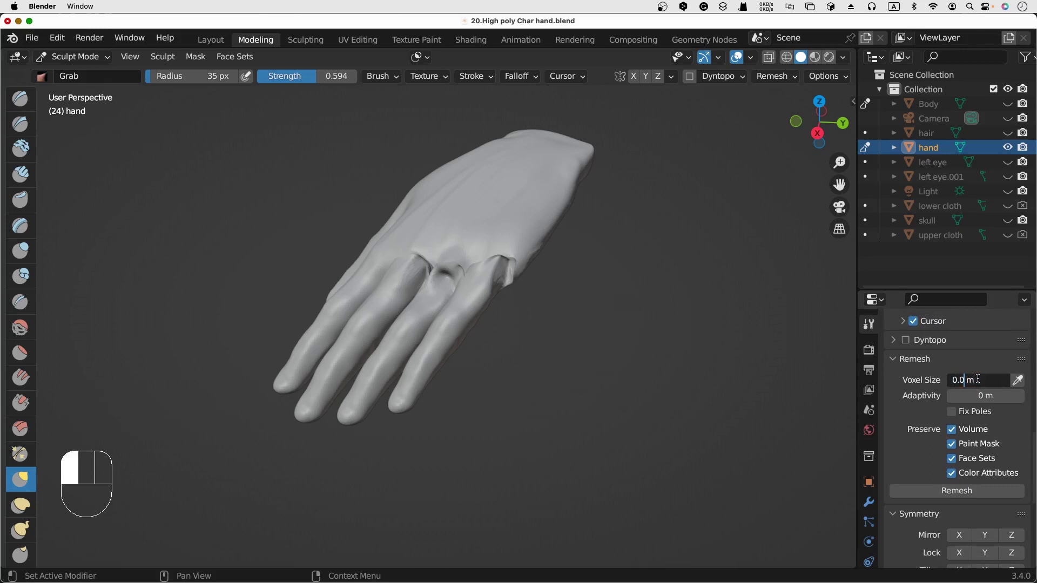
click(947, 492)
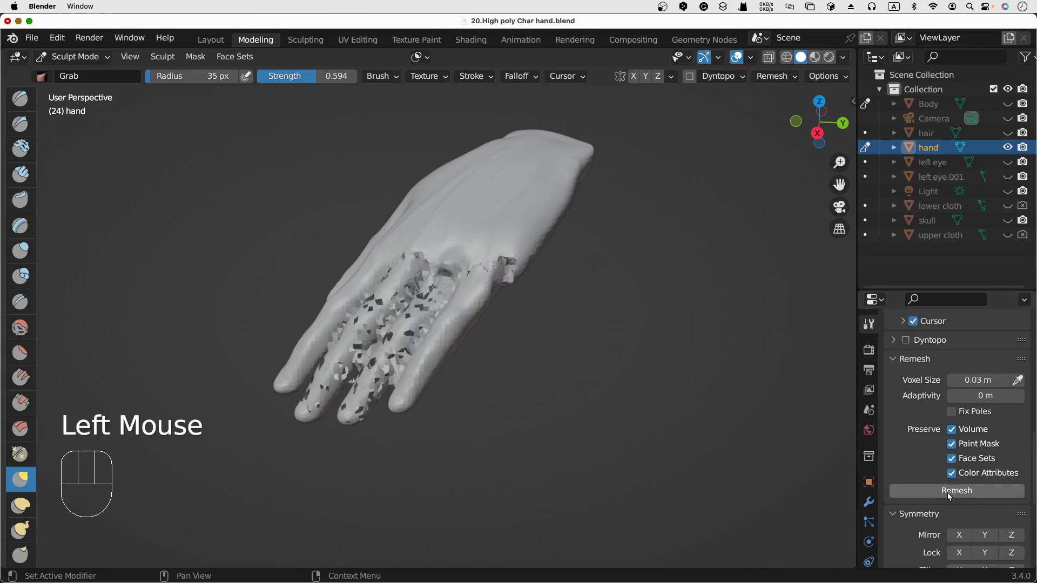
scroll(668, 421, left, 5)
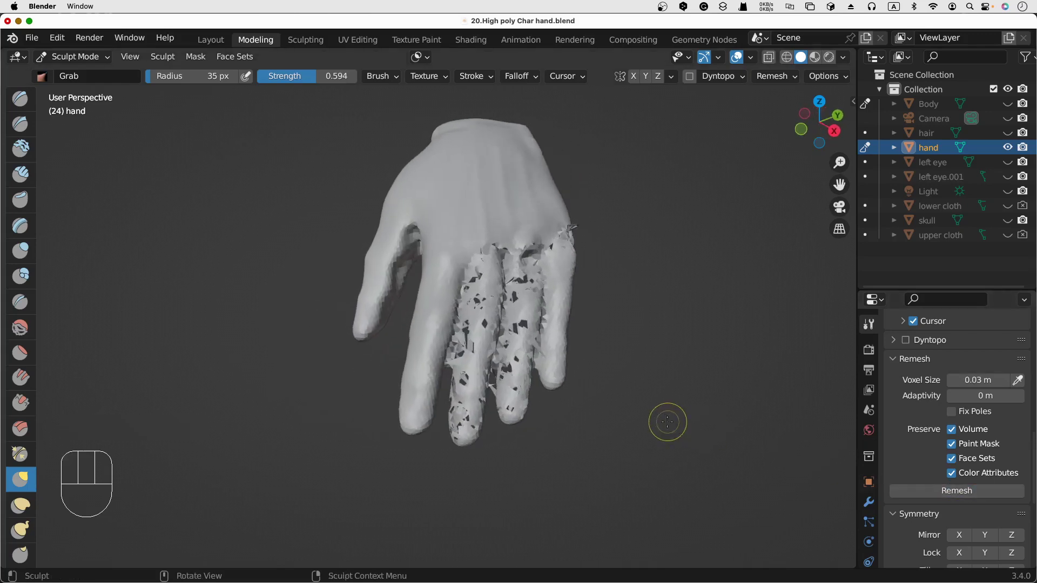
key(super+z)
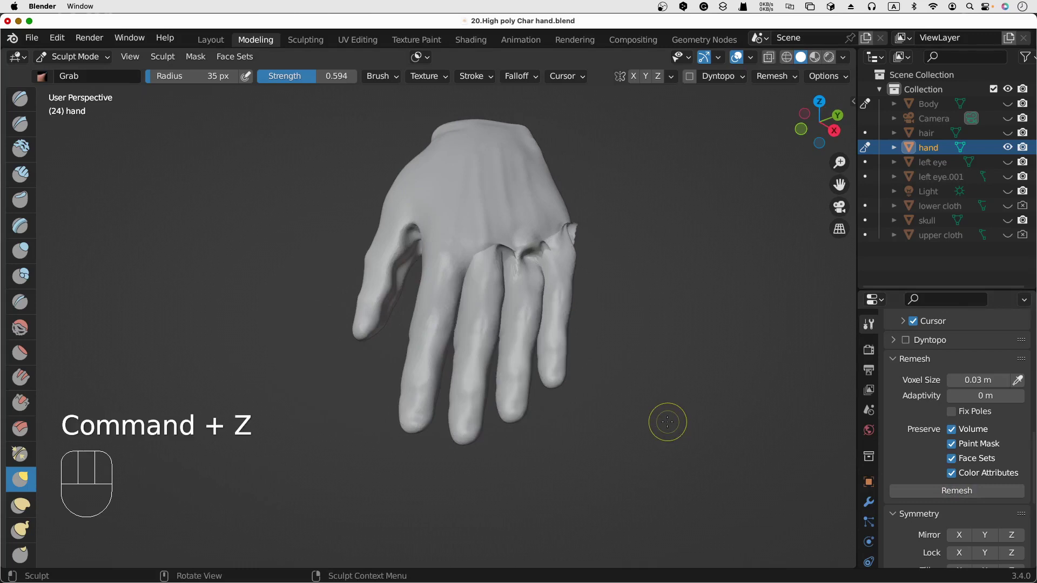
Try remeshing the hand at a 0.05 m voxel size with Fix Poles enabled, inspect both sides and undo the remesh
click(987, 382)
key(Left)
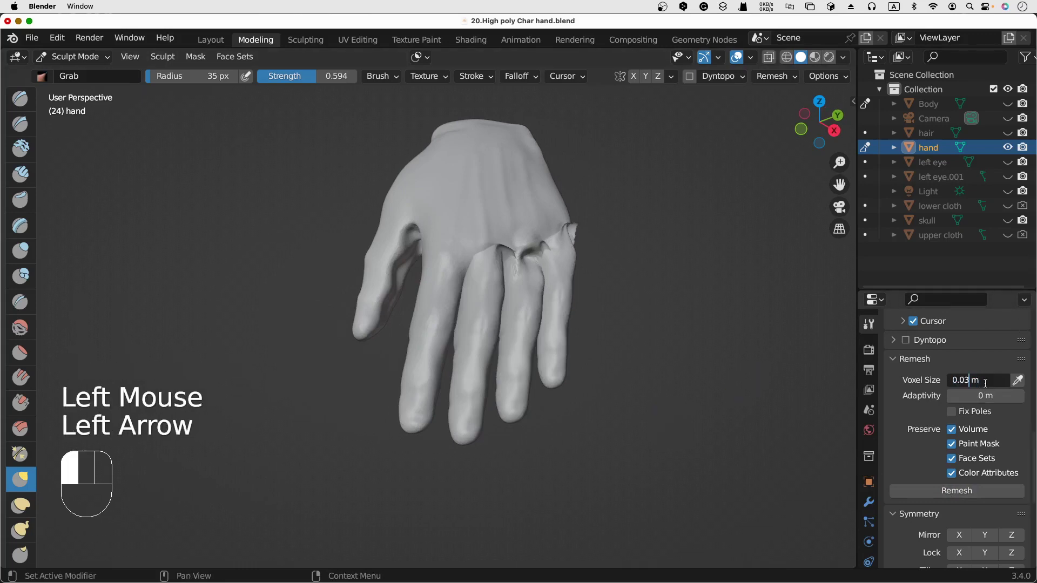
key(BackSpace)
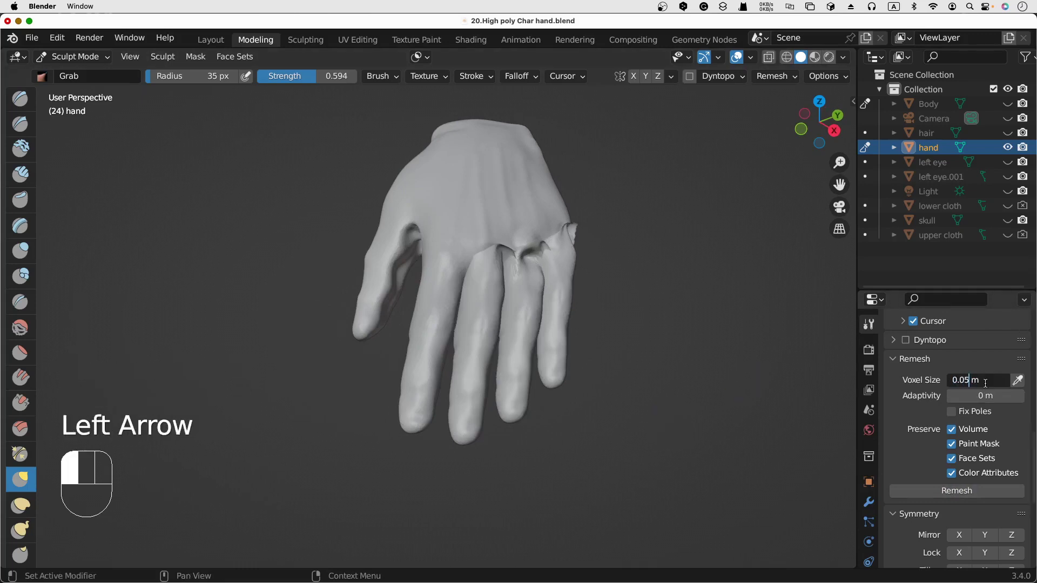
click(953, 413)
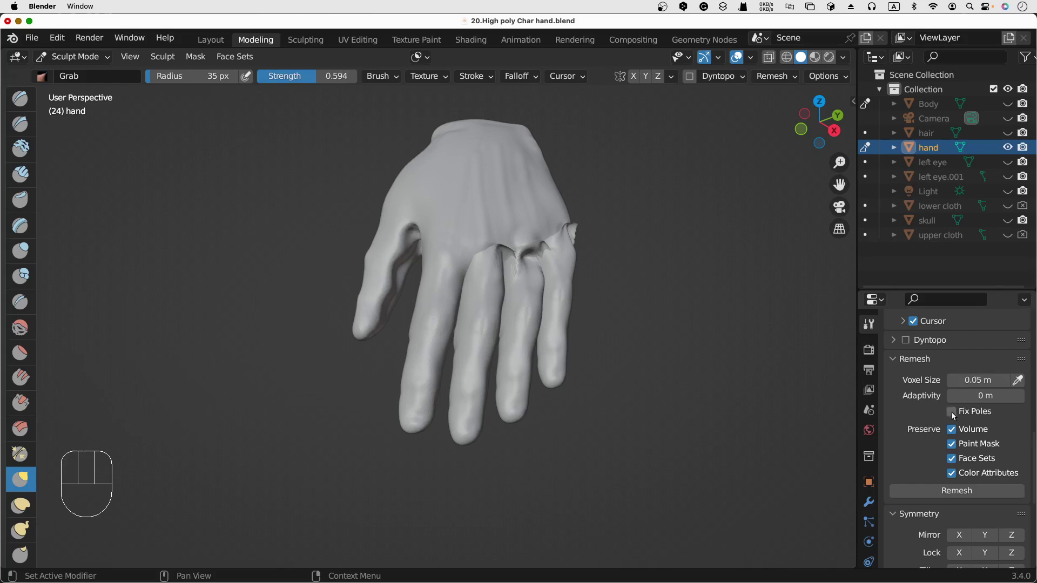
click(953, 413)
click(952, 492)
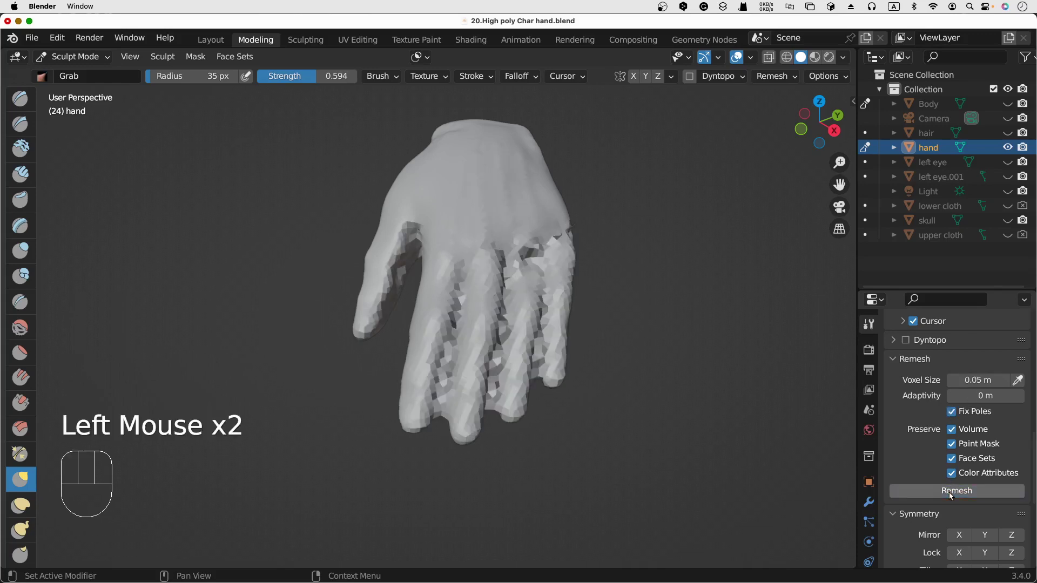
scroll(673, 420, down, 10)
scroll(673, 420, right, 6)
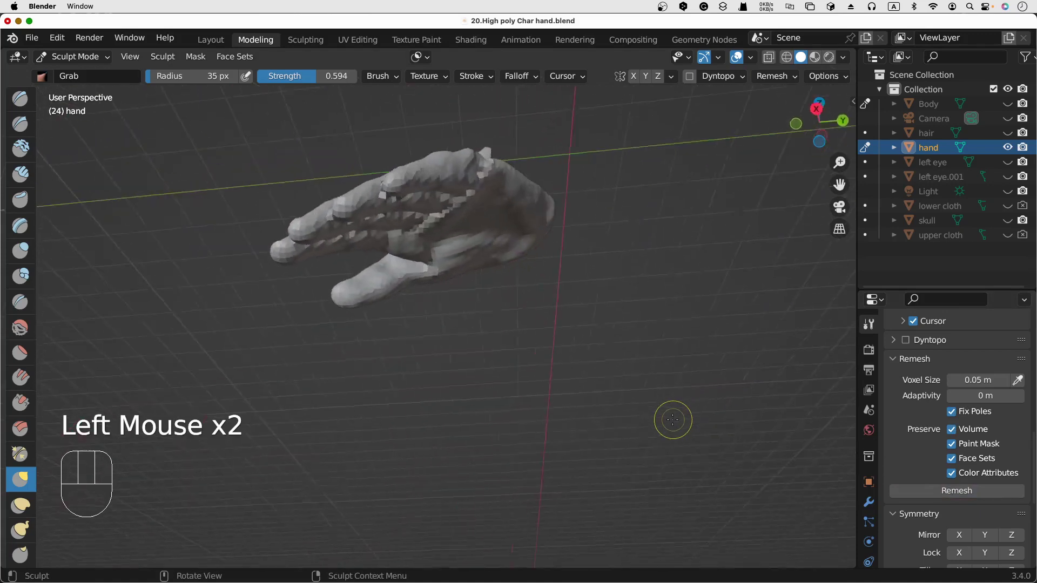
scroll(673, 420, up, 10)
scroll(674, 420, left, 5)
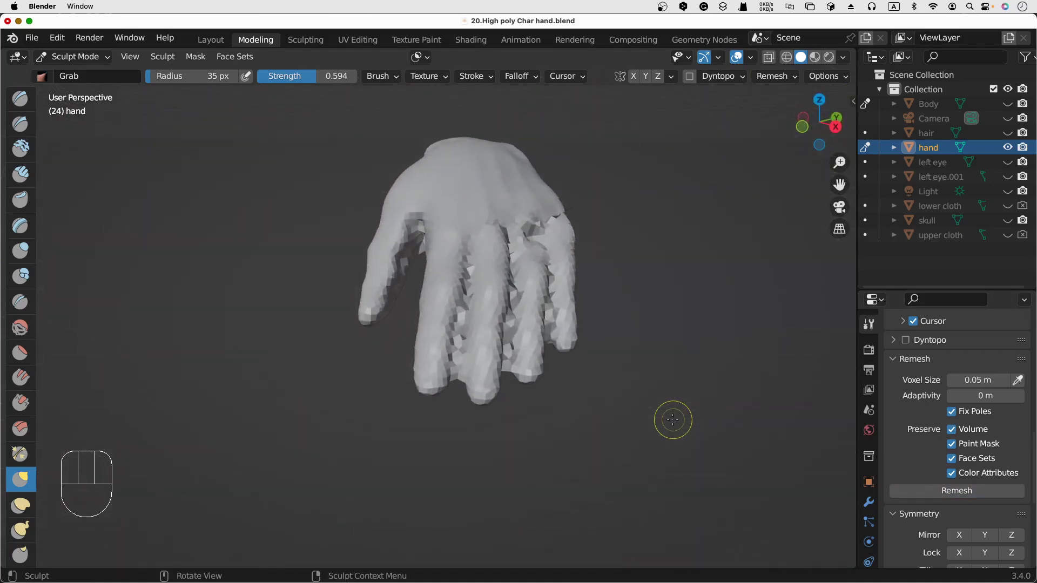
key(super+z)
Try remeshing the hand at a 0.03 m voxel size with Fix Poles enabled and inspect the fingers from several angles
click(980, 381)
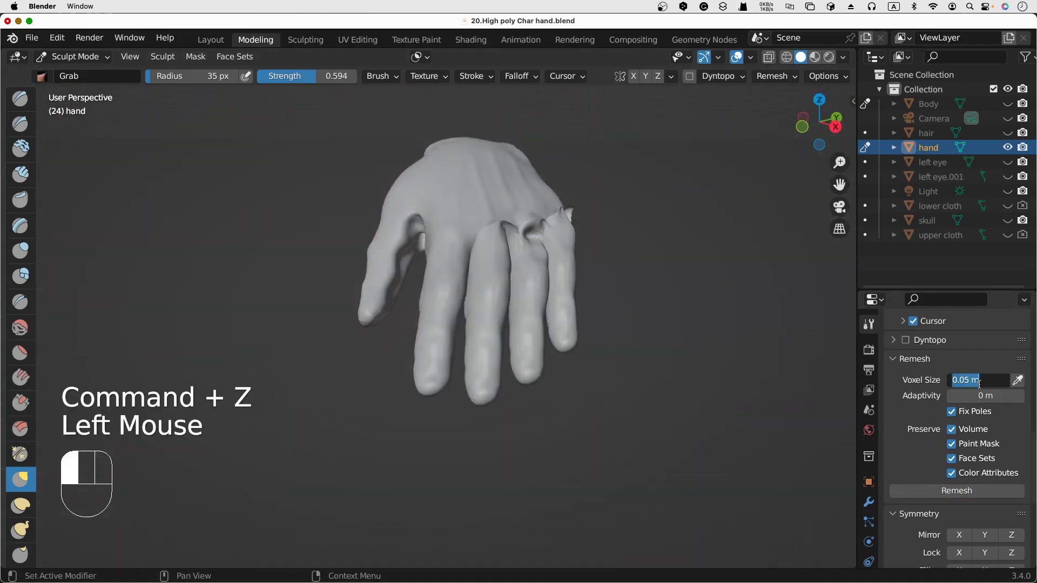
key(Left)
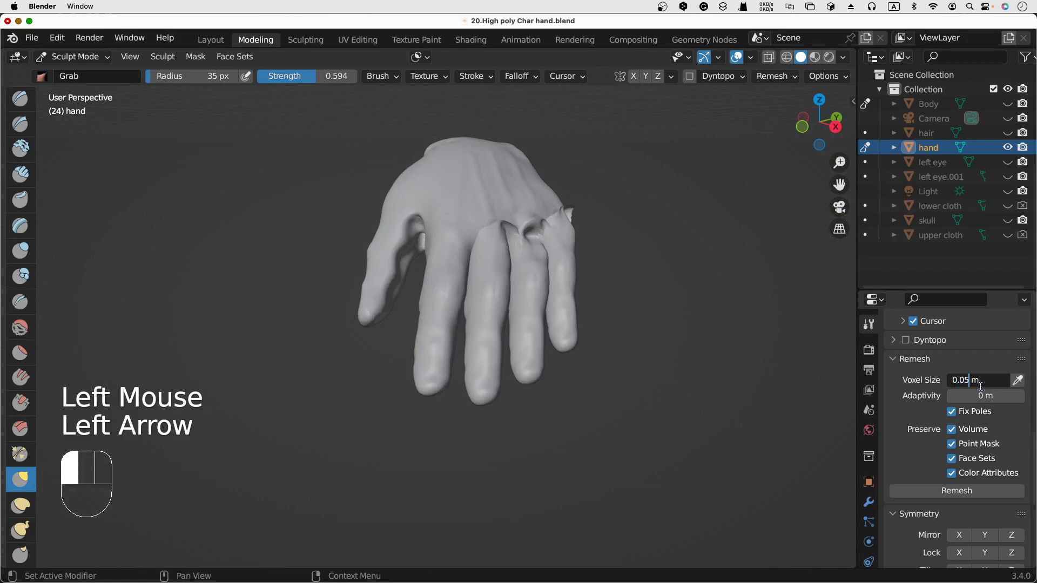
click(954, 489)
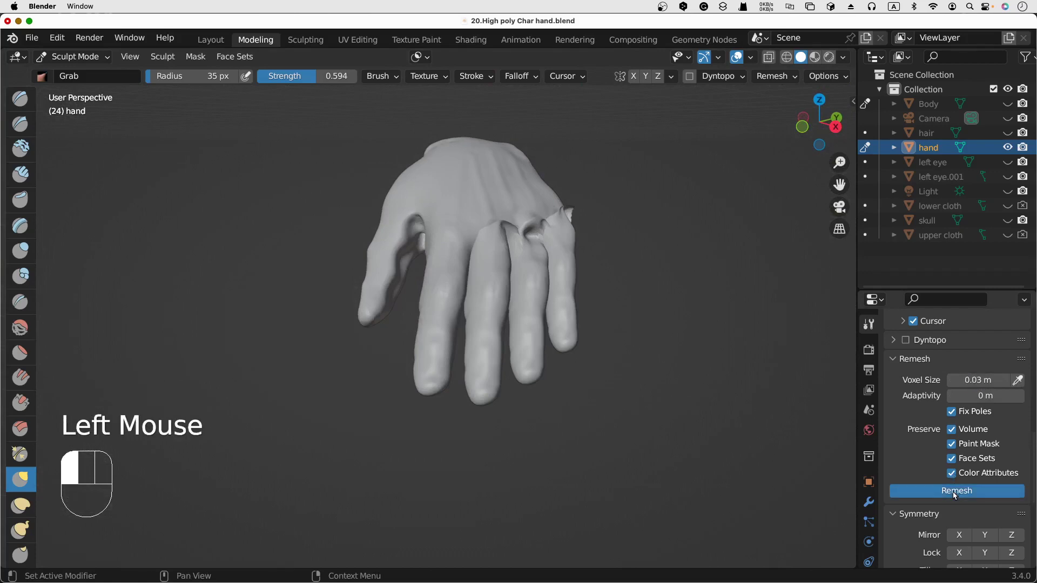
scroll(676, 410, down, 10)
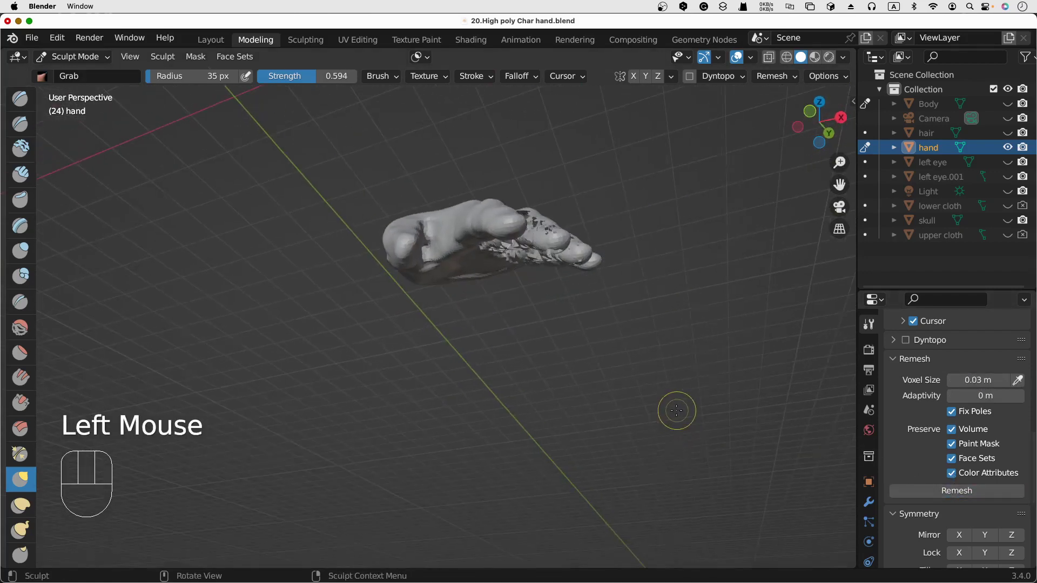
scroll(676, 411, up, 10)
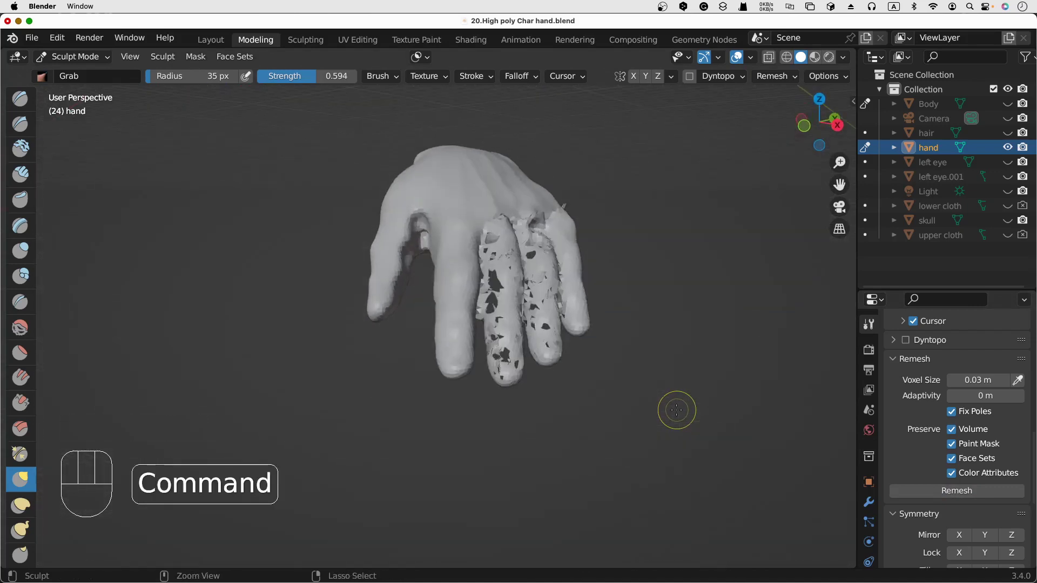
Undo the last remesh and the earlier sculpt strokes at the middle, ring and little finger bases, checking the knuckles
key(super+z)
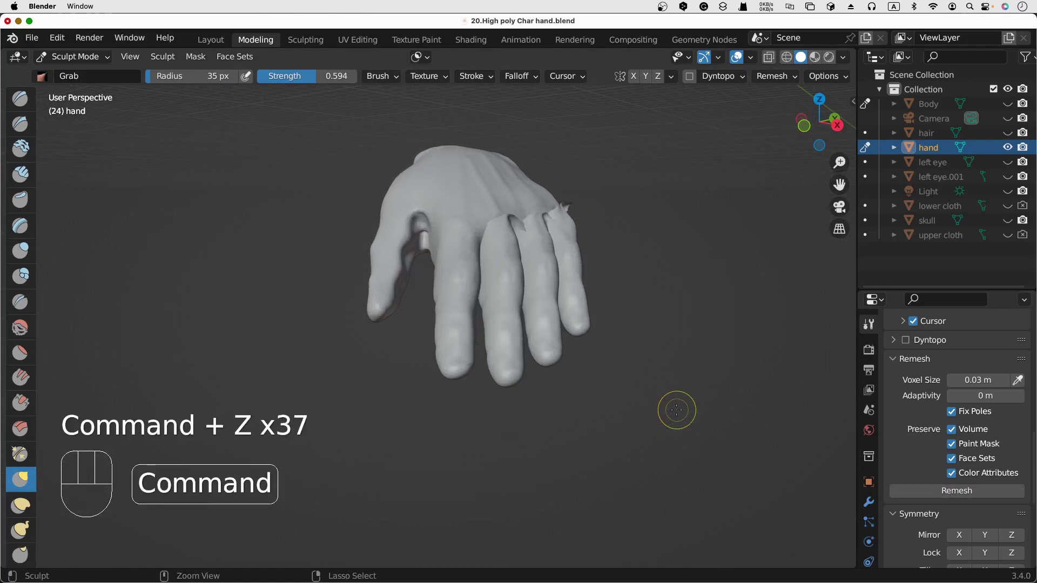
scroll(677, 411, right, 10)
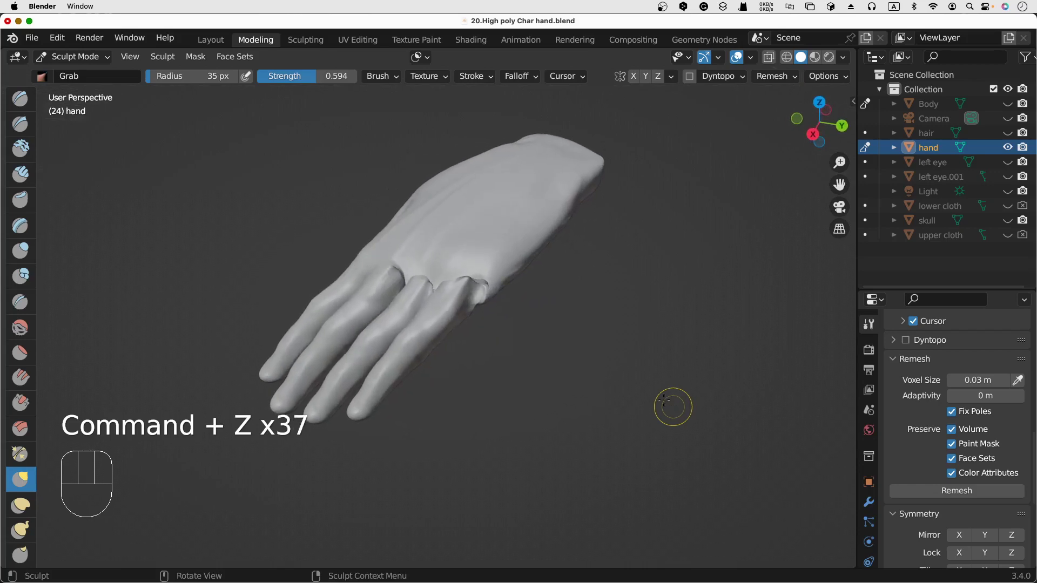
scroll(648, 384, left, 8)
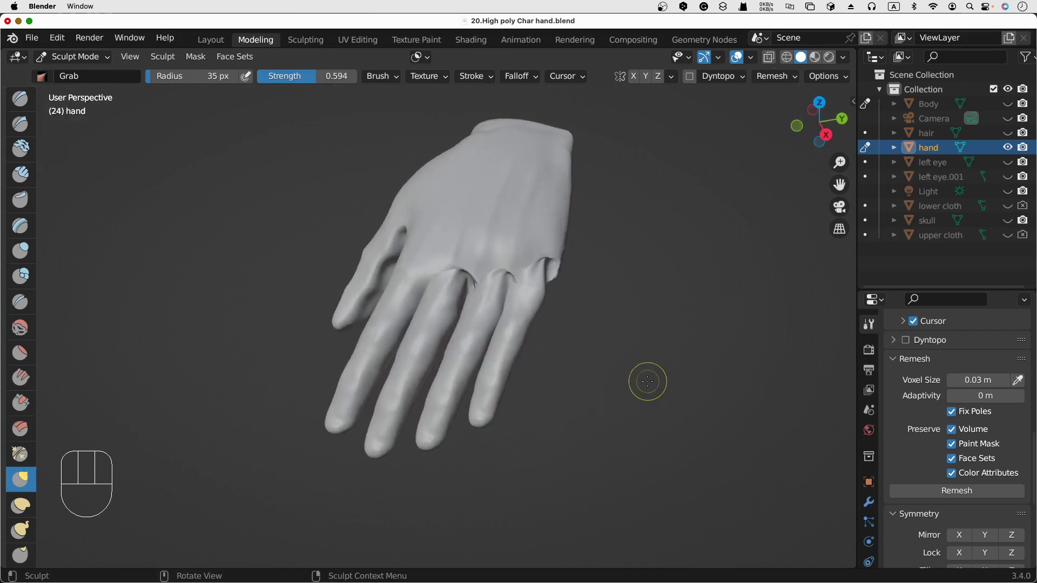
Smooth the torn edges at the middle finger's base and along the neighbouring knuckles with the Smooth brush at 35 px radius
click(21, 327)
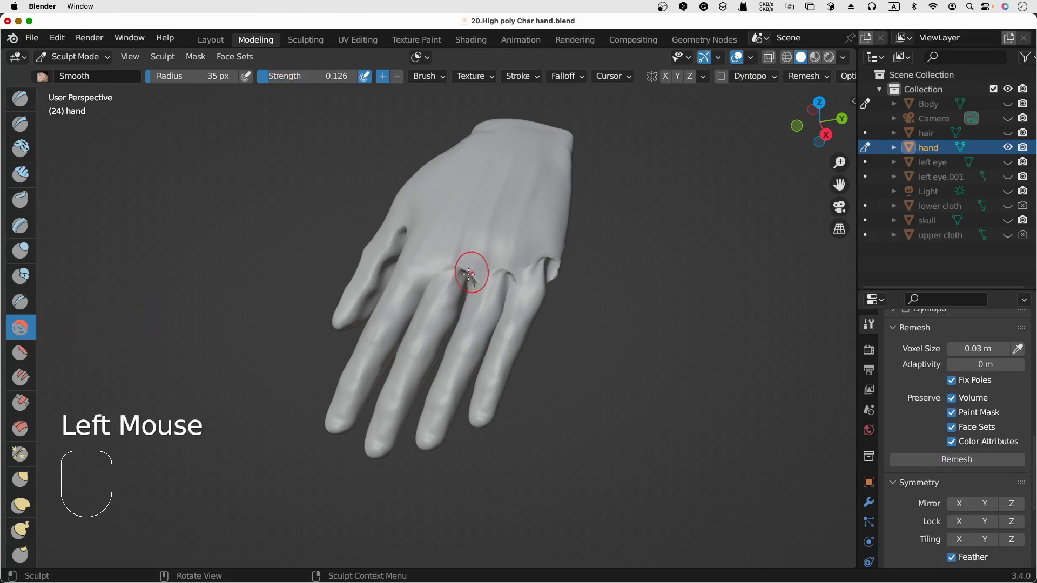
drag(469, 275, 455, 270)
scroll(472, 264, right, 8)
drag(354, 269, 362, 265)
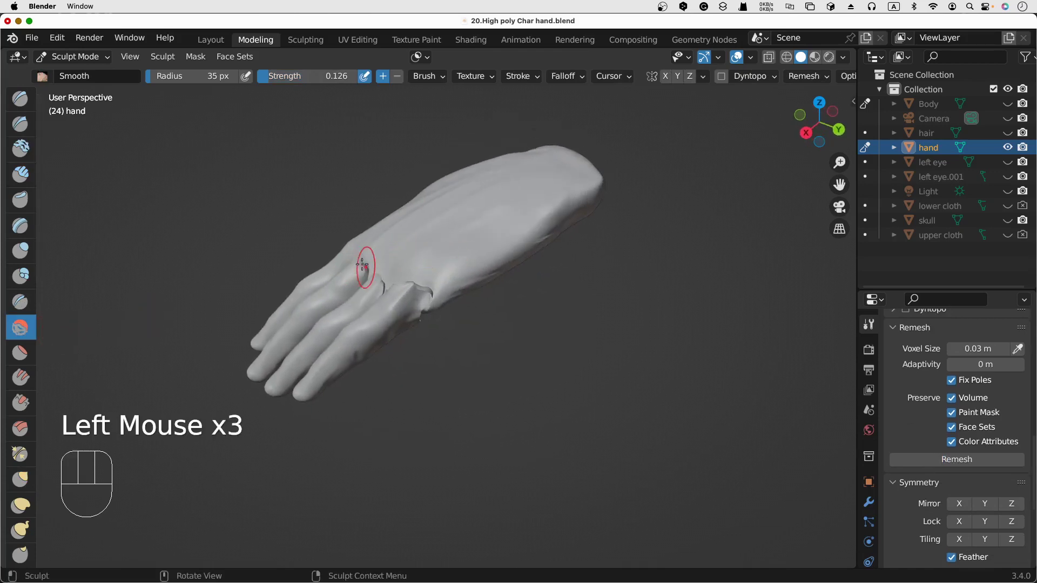
scroll(375, 262, right, 8)
drag(300, 241, 295, 241)
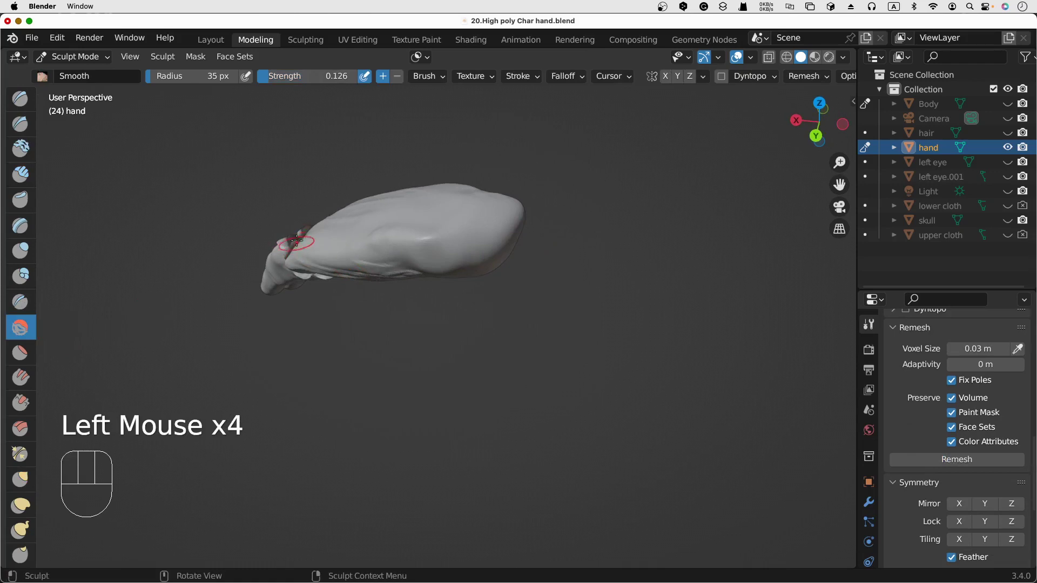
scroll(296, 241, up, 10)
scroll(294, 265, up, 2)
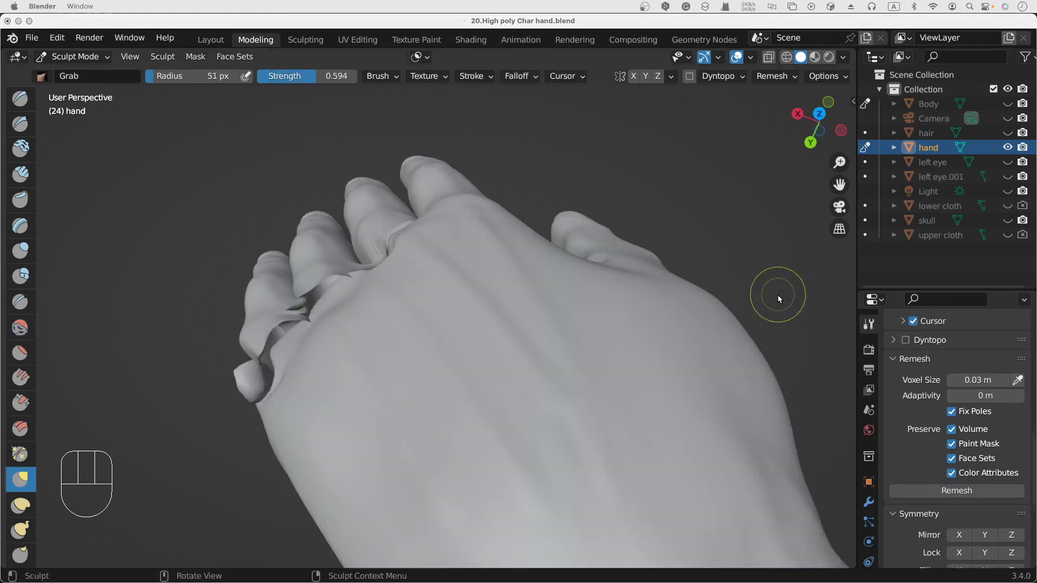
Pull the little finger's torn base edge toward the back of the hand with the Grab brush at 51 px radius
mouse_move(285, 348)
middle_down()
mouse_move(332, 328)
mouse_move(378, 351)
middle_up()
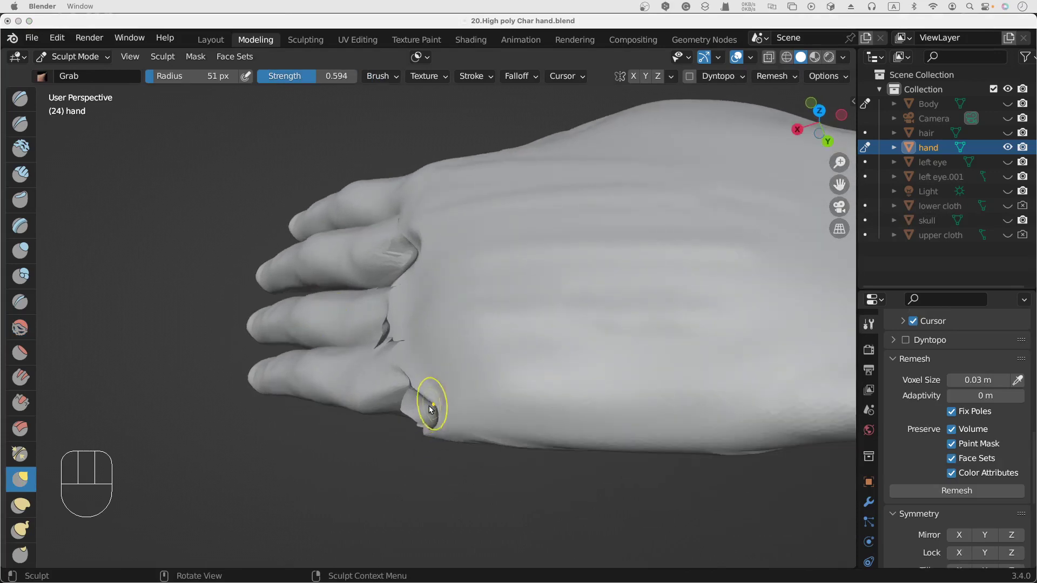
mouse_move(431, 407)
middle_down()
mouse_move(424, 412)
mouse_move(454, 384)
mouse_move(446, 396)
mouse_move(249, 290)
middle_up()
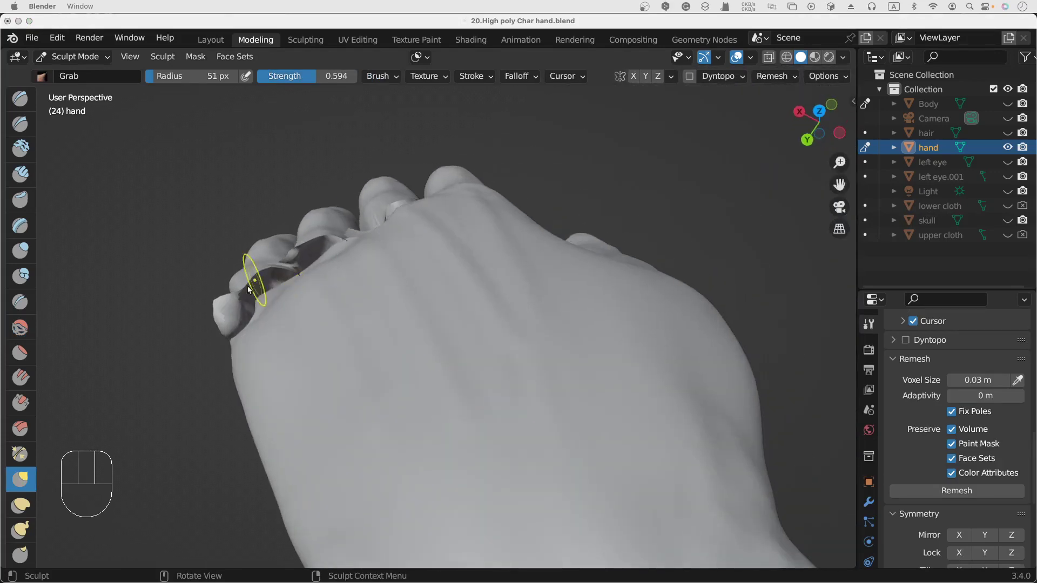
mouse_move(258, 287)
mouse_down()
mouse_move(245, 281)
mouse_move(258, 289)
mouse_up()
mouse_move(270, 275)
middle_down()
mouse_move(280, 271)
mouse_move(276, 303)
middle_up()
drag(265, 399, 288, 405)
middle_drag(282, 401, 256, 313)
drag(257, 315, 272, 325)
drag(267, 314, 275, 310)
drag(275, 299, 286, 292)
drag(281, 282, 287, 280)
drag(291, 277, 294, 285)
drag(292, 275, 298, 282)
drag(293, 279, 296, 285)
drag(282, 288, 294, 288)
drag(297, 278, 308, 260)
middle_drag(314, 242, 316, 308)
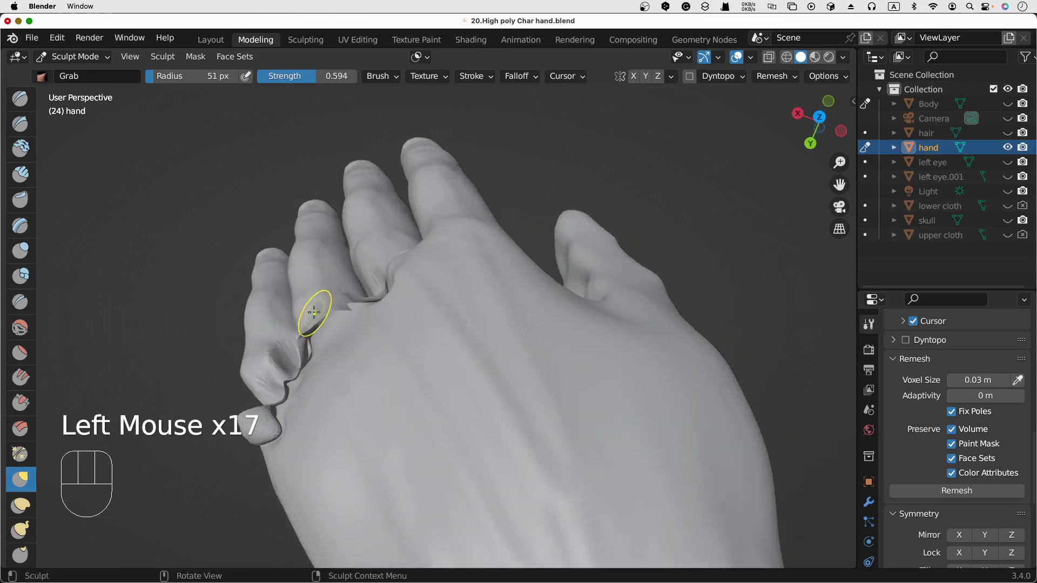
Grab the ring finger's base and the gap beside the little finger toward the knuckle edge on the back of the hand
drag(310, 333, 323, 334)
drag(323, 324, 332, 327)
drag(332, 313, 349, 319)
middle_drag(336, 328, 335, 323)
drag(330, 328, 334, 330)
drag(315, 326, 317, 341)
drag(319, 335, 322, 340)
drag(309, 343, 316, 359)
drag(313, 359, 316, 362)
drag(306, 358, 322, 352)
drag(326, 338, 333, 338)
Grab the little finger's outer base and its loose flap toward the hand, and tuck in the middle finger's base edge
middle_drag(311, 352, 310, 339)
drag(290, 349, 292, 354)
drag(291, 354, 289, 364)
drag(282, 367, 283, 380)
drag(277, 379, 270, 394)
middle_drag(276, 391, 279, 410)
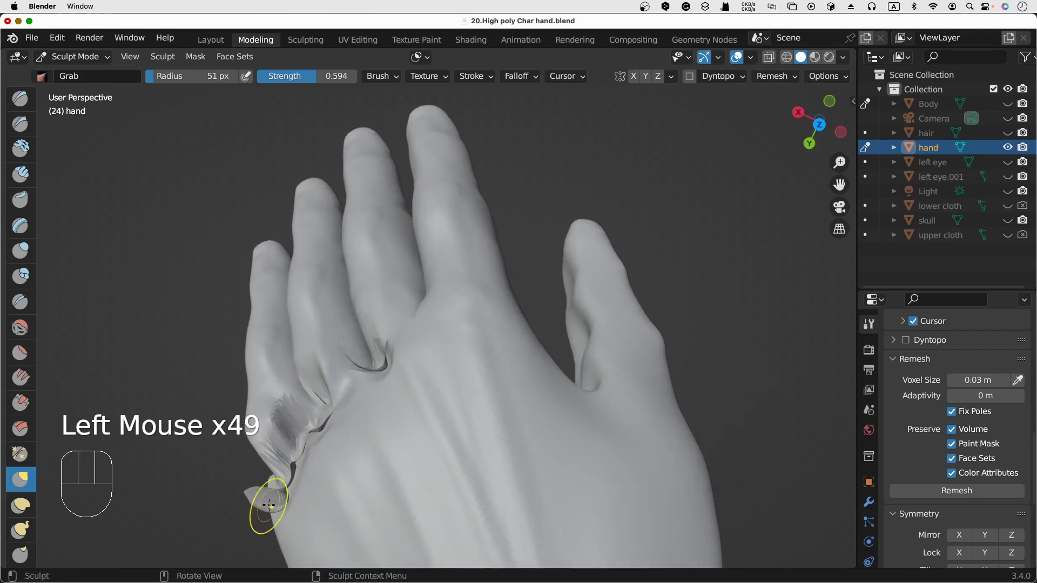
drag(269, 502, 272, 507)
drag(272, 502, 275, 507)
drag(277, 498, 282, 504)
drag(373, 373, 375, 377)
drag(382, 368, 384, 372)
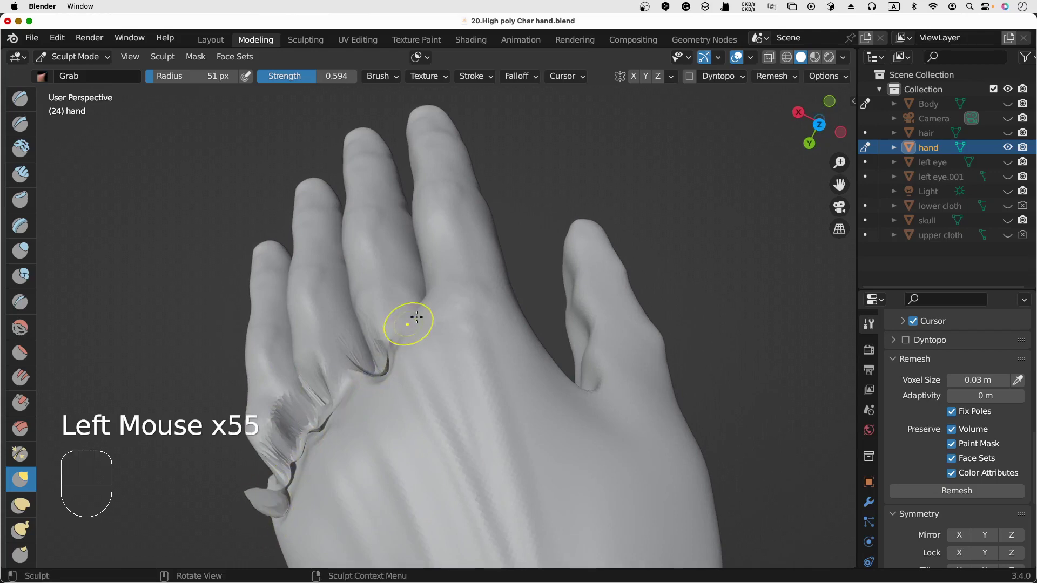
Grab the seam on the back of the hand from the middle finger's base across the ring finger to the little finger
scroll(472, 276, right, 10)
drag(399, 312, 393, 325)
drag(386, 325, 384, 328)
drag(374, 325, 349, 322)
drag(345, 317, 309, 323)
drag(301, 317, 283, 326)
drag(275, 325, 274, 330)
drag(256, 328, 243, 335)
drag(232, 333, 232, 338)
drag(227, 338, 212, 365)
scroll(212, 361, left, 10)
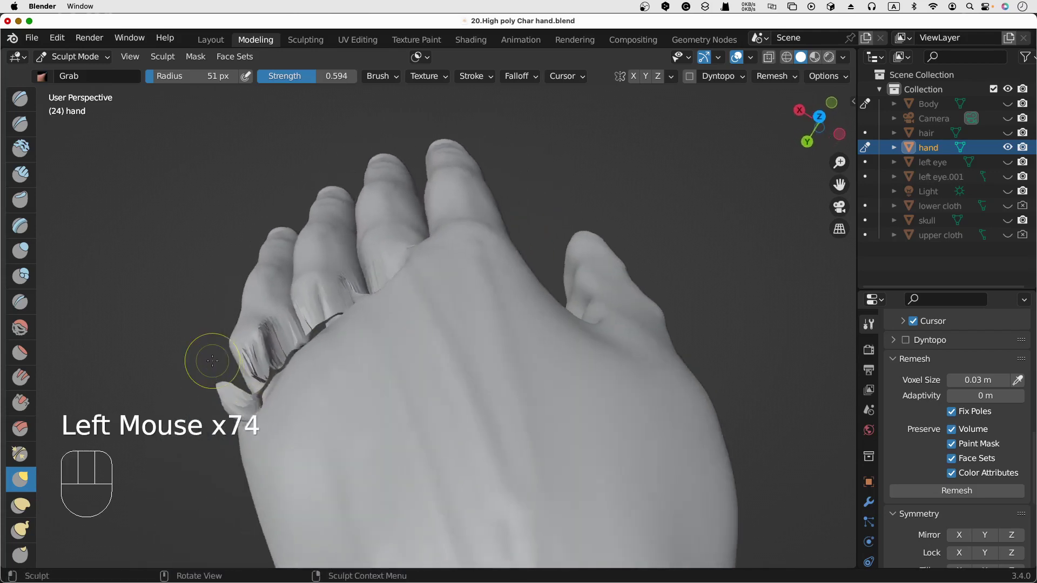
scroll(212, 361, left, 10)
scroll(215, 359, down, 15)
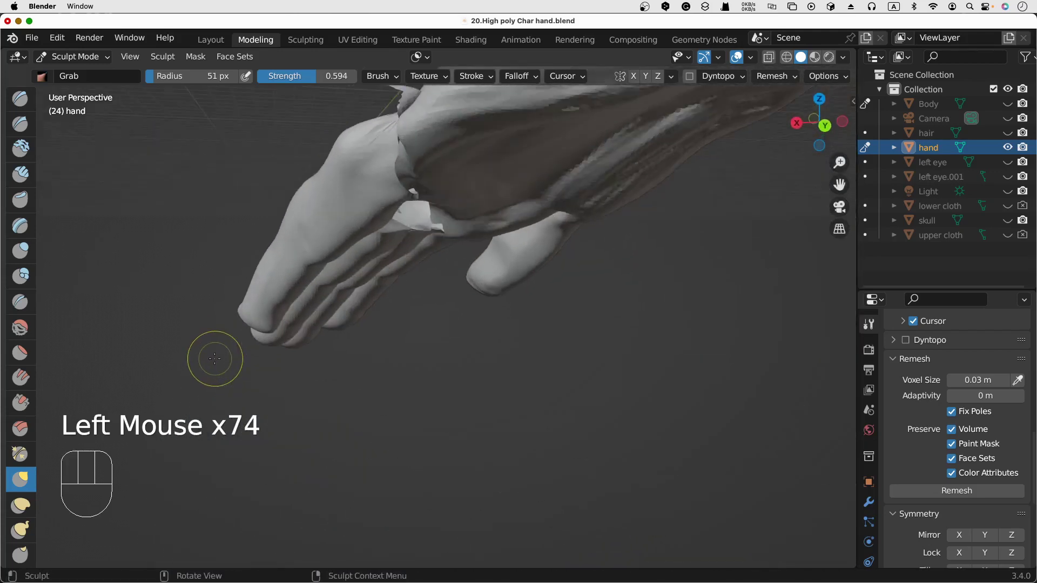
From the palm side, pull the little finger's open base edge up toward the palm with the Grab brush
scroll(215, 359, right, 10)
drag(327, 215, 324, 203)
drag(318, 201, 310, 189)
drag(304, 189, 300, 179)
drag(307, 189, 306, 183)
drag(313, 192, 304, 173)
drag(303, 188, 313, 184)
drag(312, 198, 317, 189)
drag(315, 202, 322, 191)
drag(320, 206, 325, 196)
drag(322, 210, 329, 197)
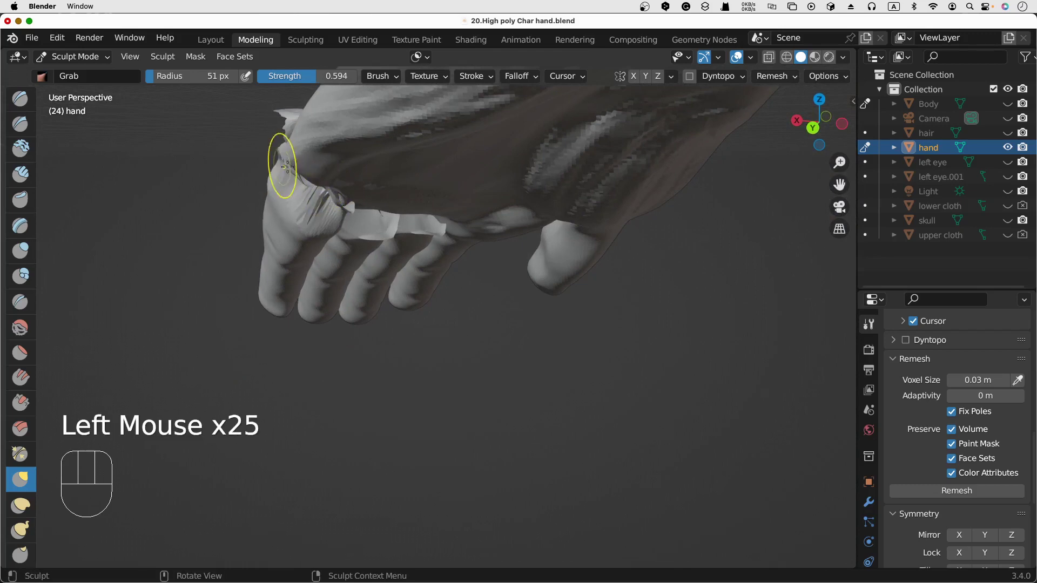
mouse_move(328, 203)
mouse_down()
mouse_move(326, 180)
mouse_move(342, 191)
mouse_up()
scroll(360, 180, right, 10)
Grab the ring finger's palm-side base edge up to close the gap with the palm
drag(345, 203, 349, 189)
drag(349, 201, 343, 189)
mouse_move(342, 204)
mouse_down()
mouse_move(342, 189)
mouse_move(354, 195)
mouse_move(357, 184)
mouse_move(370, 197)
mouse_move(372, 184)
mouse_up()
drag(373, 203, 376, 187)
drag(376, 202, 378, 188)
mouse_move(378, 199)
mouse_down()
mouse_move(382, 181)
mouse_move(377, 197)
mouse_up()
scroll(387, 172, down, 5)
drag(381, 210, 374, 191)
drag(378, 207, 374, 191)
drag(381, 210, 377, 194)
Pull the middle finger's palm-side base edge up to the palm with repeated Grab strokes
drag(402, 242, 396, 229)
drag(394, 245, 391, 221)
drag(393, 237, 392, 221)
drag(391, 232, 390, 215)
mouse_move(396, 230)
mouse_down()
mouse_move(396, 217)
mouse_move(431, 222)
mouse_move(439, 236)
mouse_up()
drag(439, 245, 438, 231)
drag(436, 239, 430, 223)
drag(426, 234, 423, 220)
drag(420, 232, 411, 214)
scroll(322, 195, left, 5)
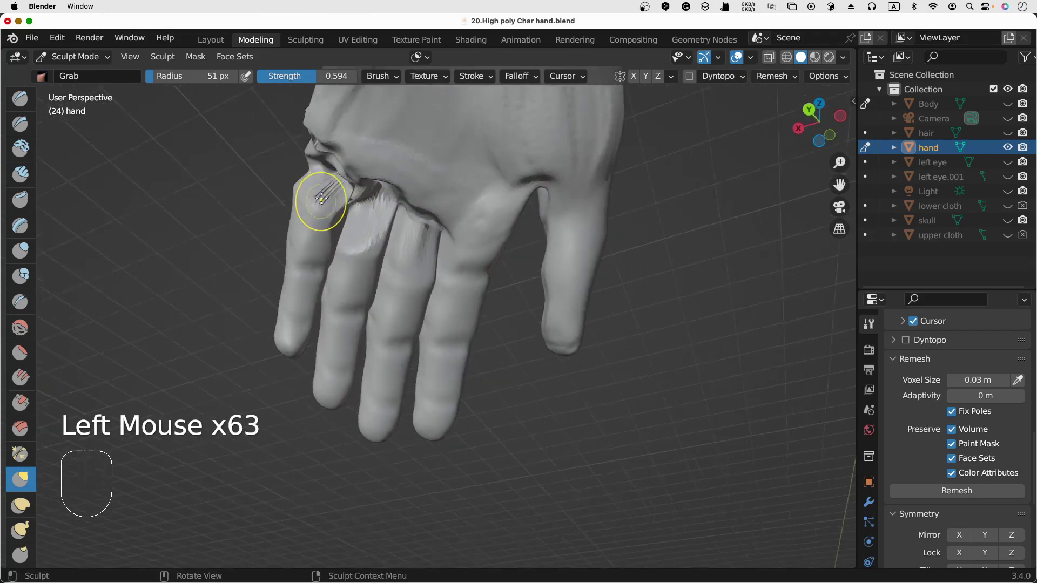
Grab the remaining loose edges at the little finger's palm-side base and outer side toward the palm
drag(341, 154, 336, 138)
drag(333, 139, 327, 120)
drag(326, 133, 323, 122)
scroll(328, 119, up, 10)
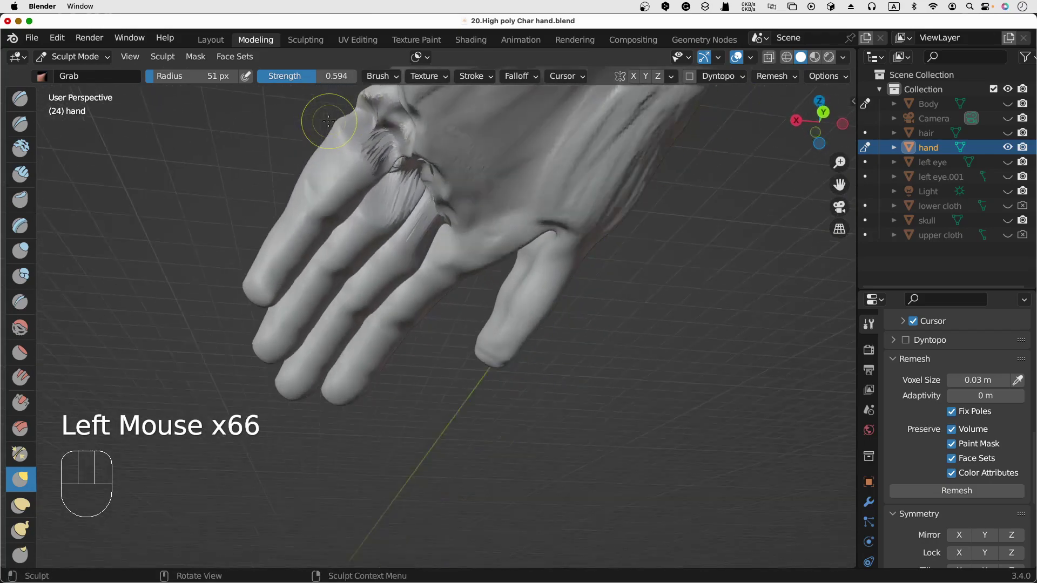
scroll(329, 119, left, 5)
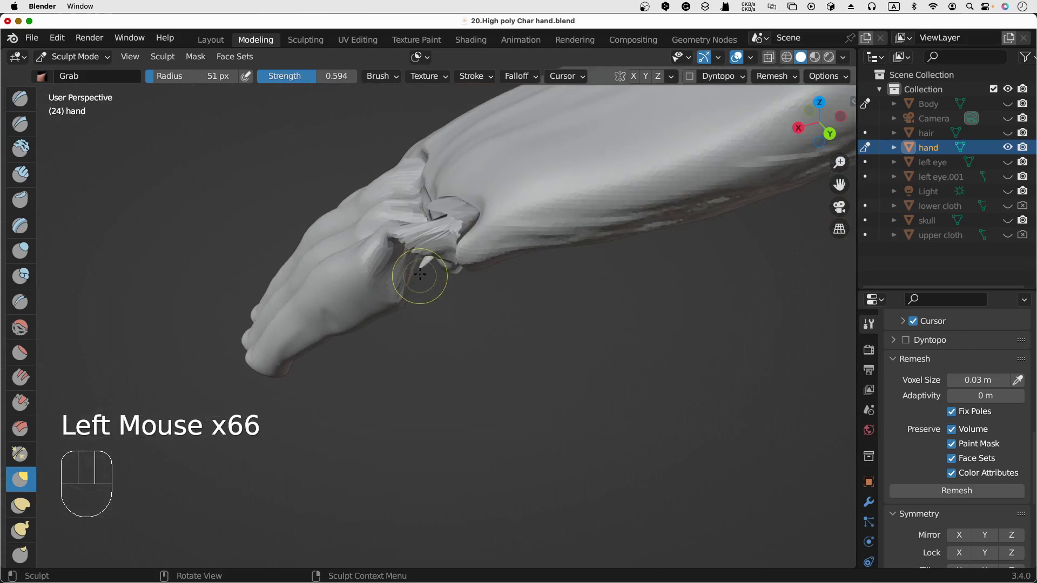
drag(420, 272, 426, 281)
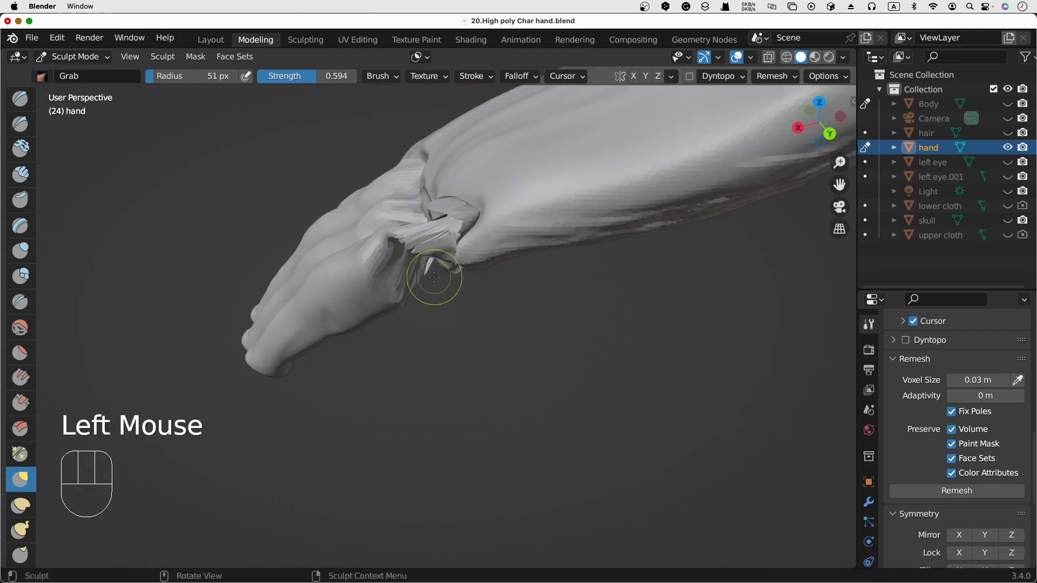
Remesh the hand at a 0.03 m voxel size with Fix Poles enabled and check the finger bases
key(ctrl+r)
scroll(434, 277, up, 10)
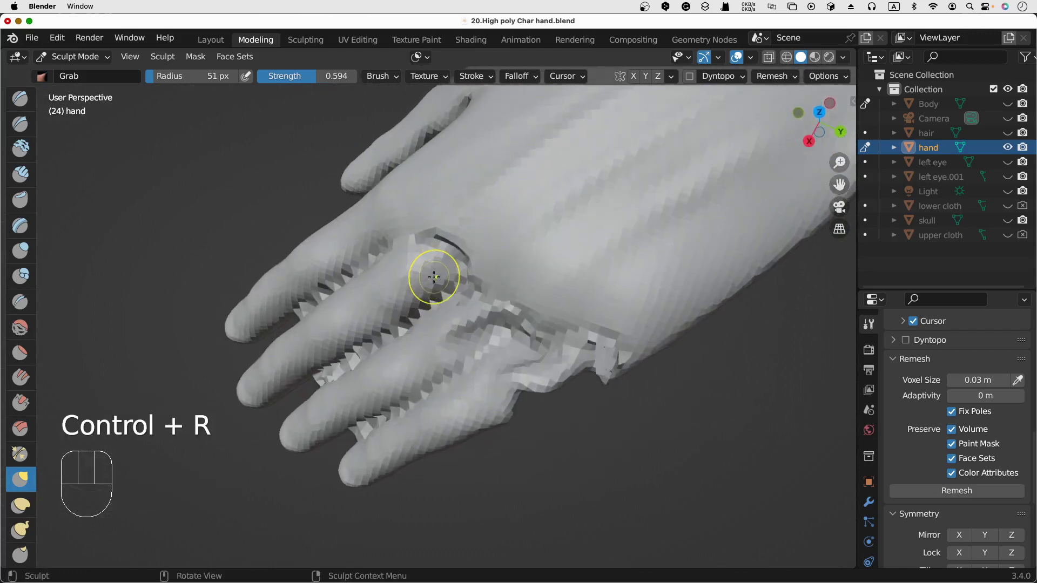
scroll(434, 277, left, 10)
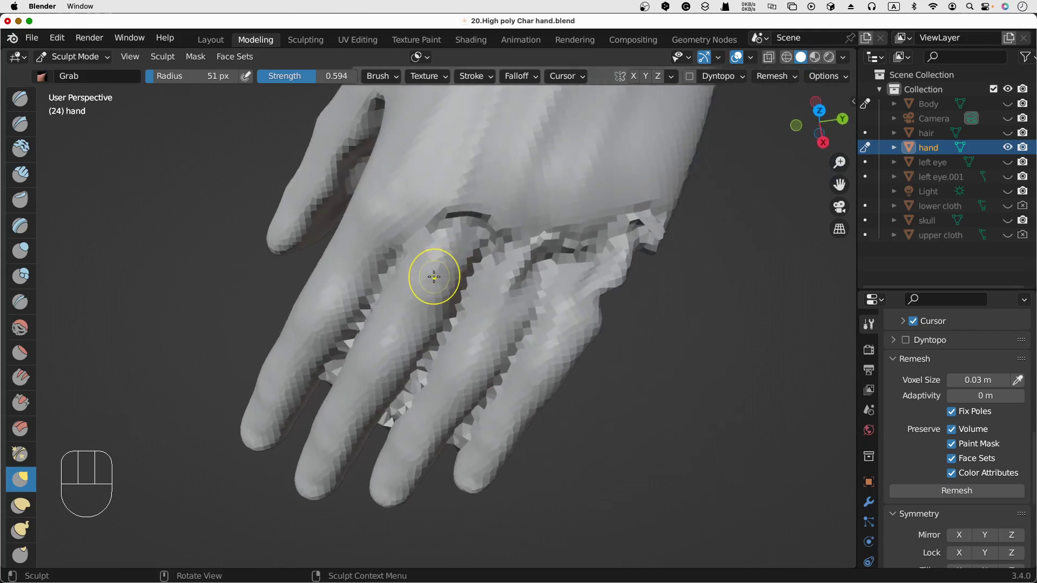
scroll(434, 277, right, 6)
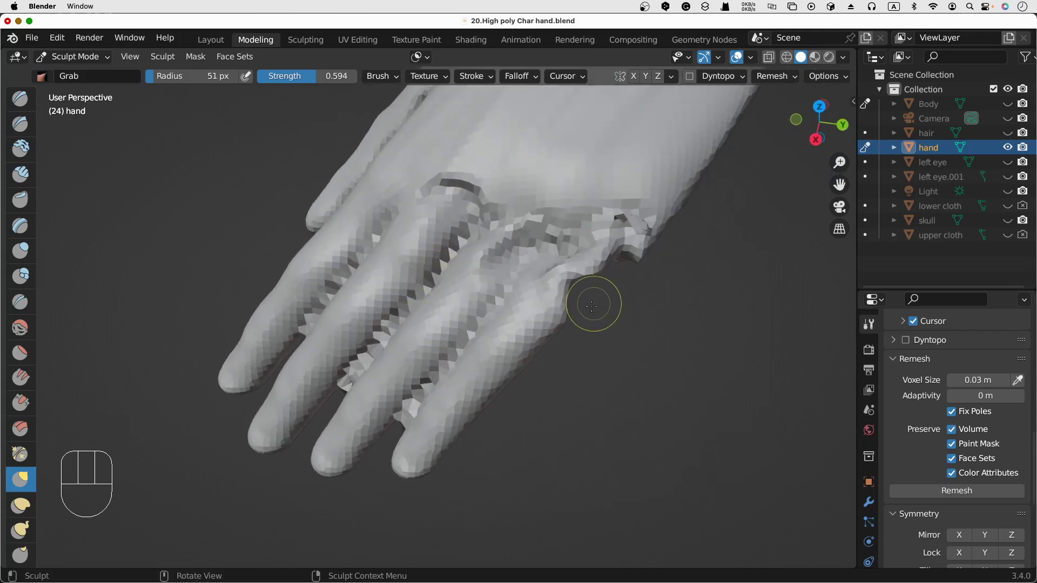
Undo the remesh and the recent Grab strokes, and redo them up to the remeshed hand
key(super+z)
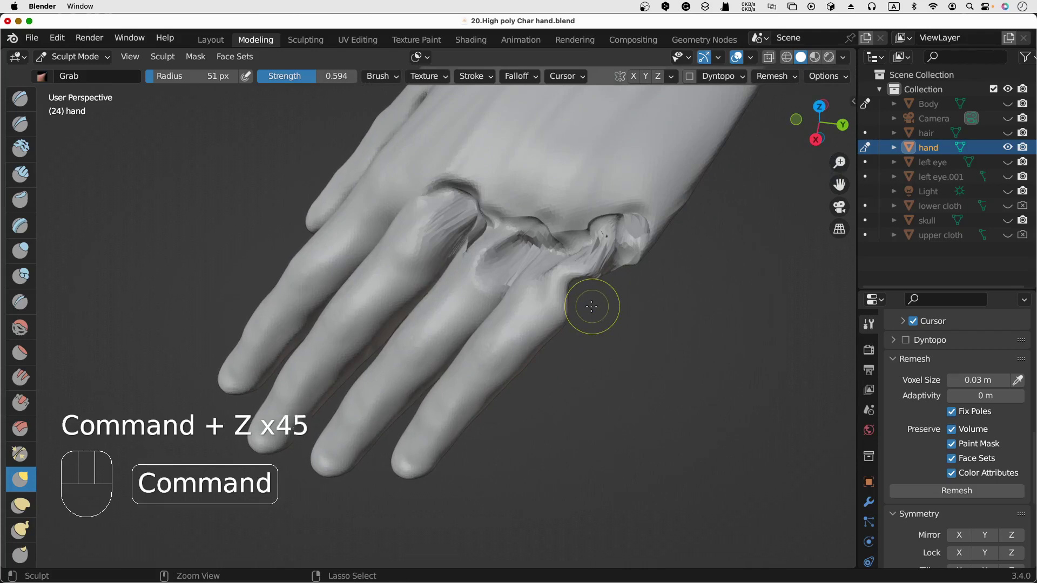
key(super+z)
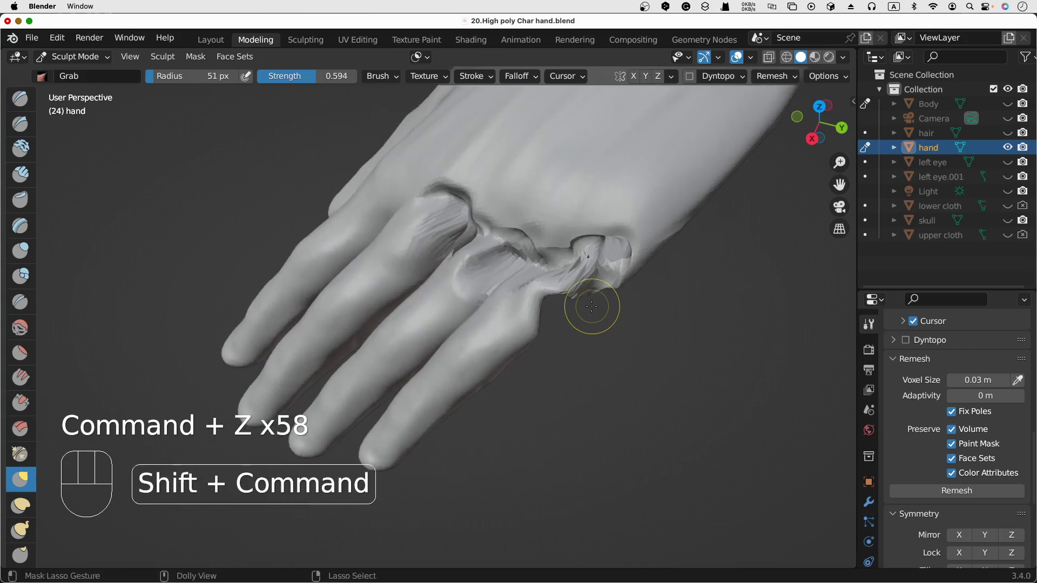
key(shift+super+z)
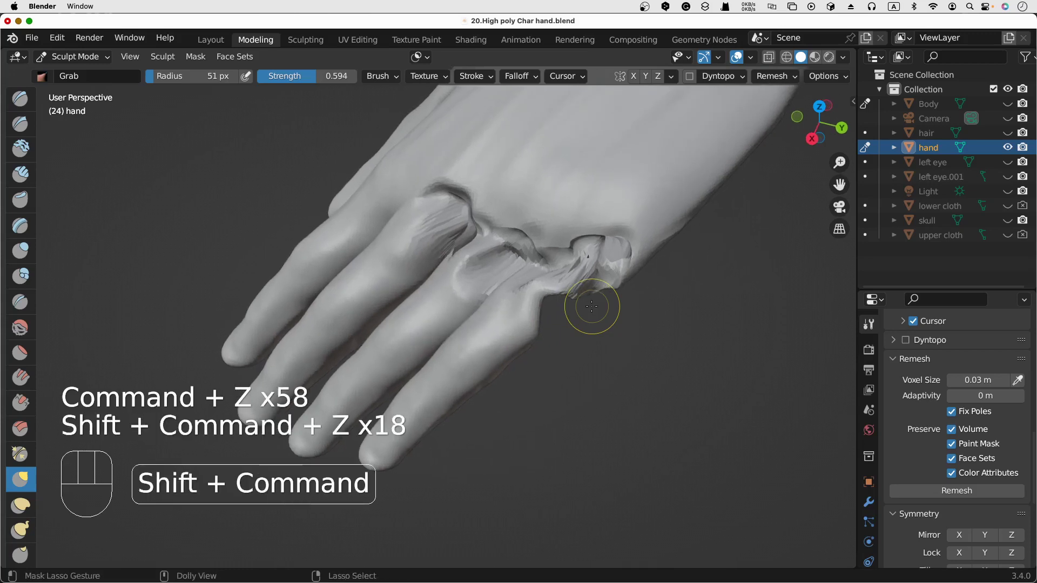
key(shift+super+z)
key(shift+super+z)
key(shift+super+z)
key(shift+super+z)
key(shift+super+z)
key(shift+super+z)
key(shift+super+z)
key(shift+super+z)
key(shift+super+z)
key(shift+super+z)
key(shift+super+z)
key(shift+super+z)
key(shift+super+z)
key(shift+super+z)
key(shift+super+z)
key(shift+super+z)
key(shift+super+z)
key(shift+super+z)
key(shift+super+z)
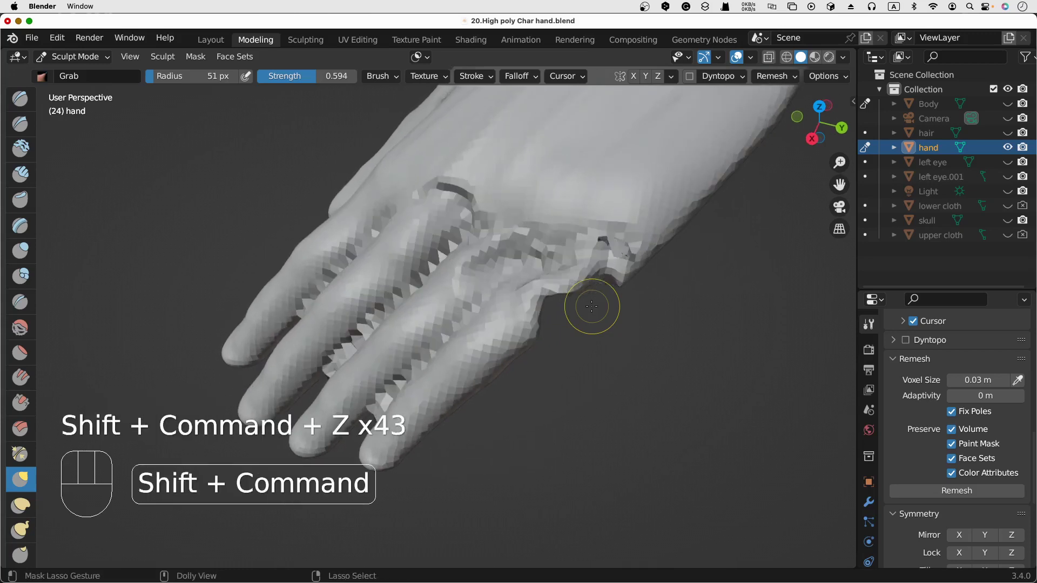
key(shift+super+z)
key(shift+super+z)
key(shift+super+z)
key(shift+super+z)
key(shift+super+z)
Apply the Inflate/Deflate brush at 51 px radius near the little finger's base on the remeshed hand
scroll(592, 306, left, 5)
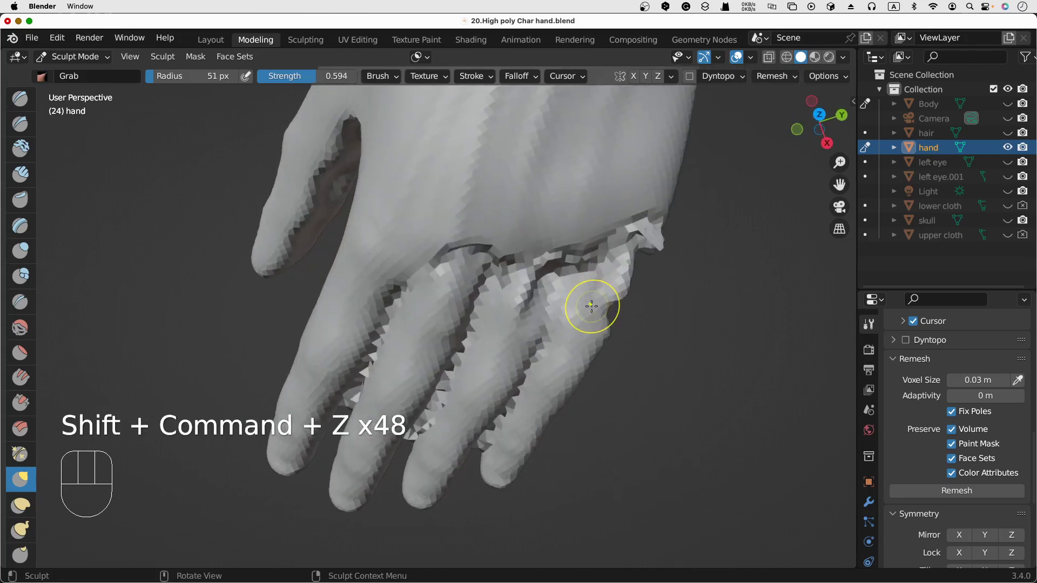
shift+middle_drag(679, 394, 676, 327)
ctrl+middle_drag(676, 328, 681, 411)
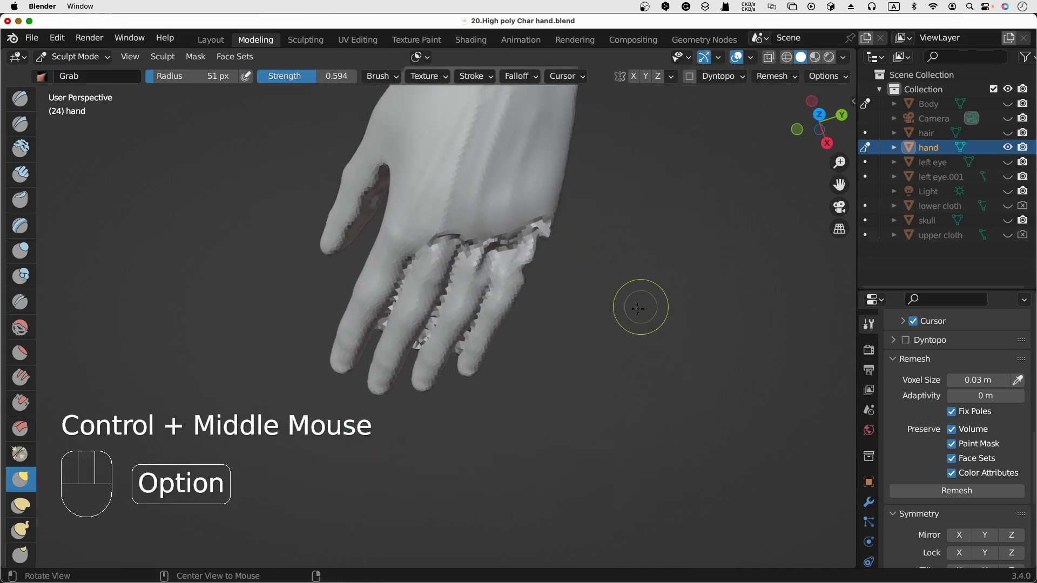
shift+middle_drag(642, 305, 533, 350)
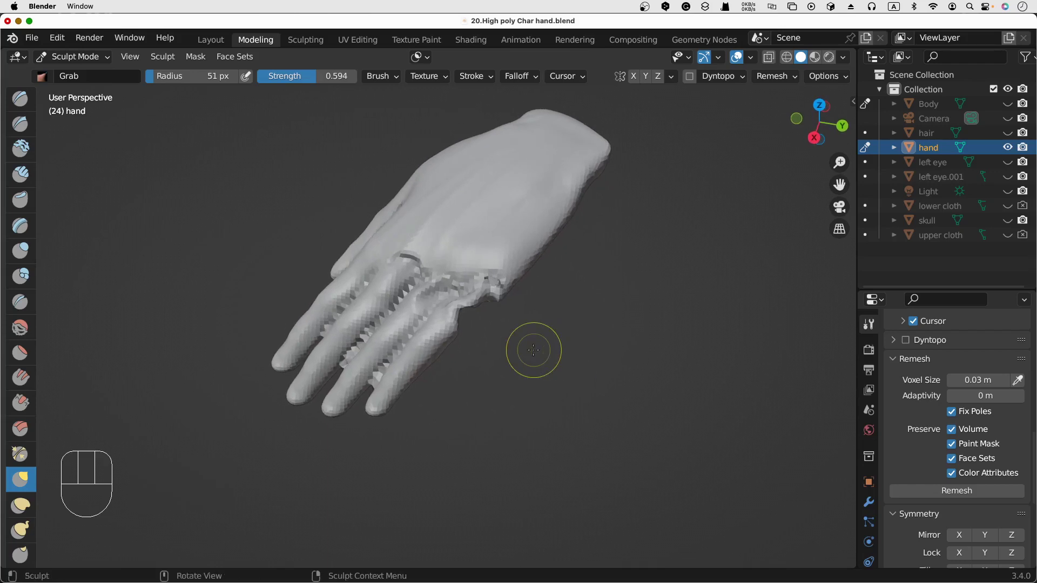
click(21, 251)
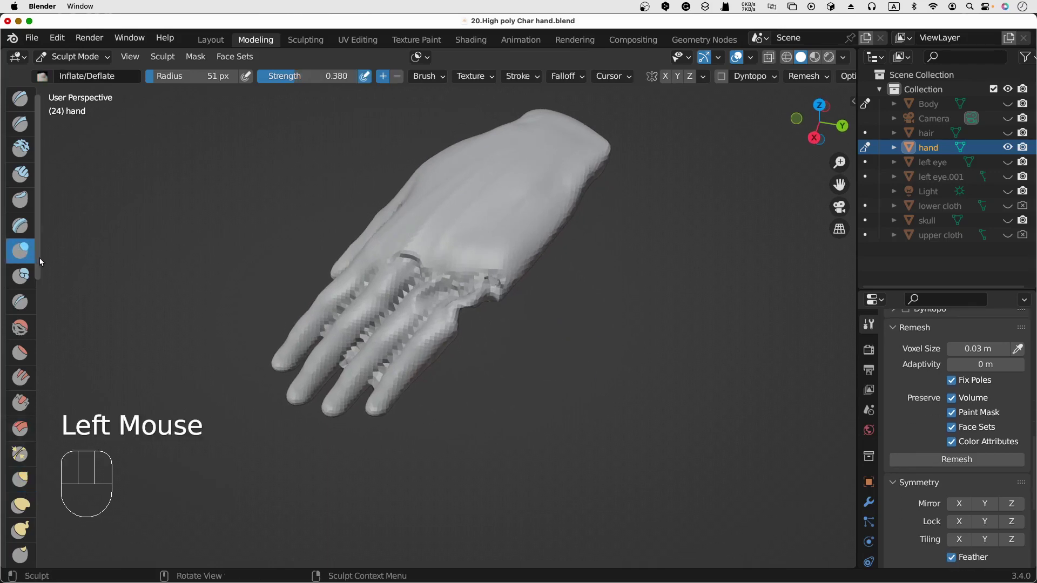
mouse_move(465, 312)
mouse_down()
mouse_move(480, 302)
mouse_move(473, 316)
mouse_up()
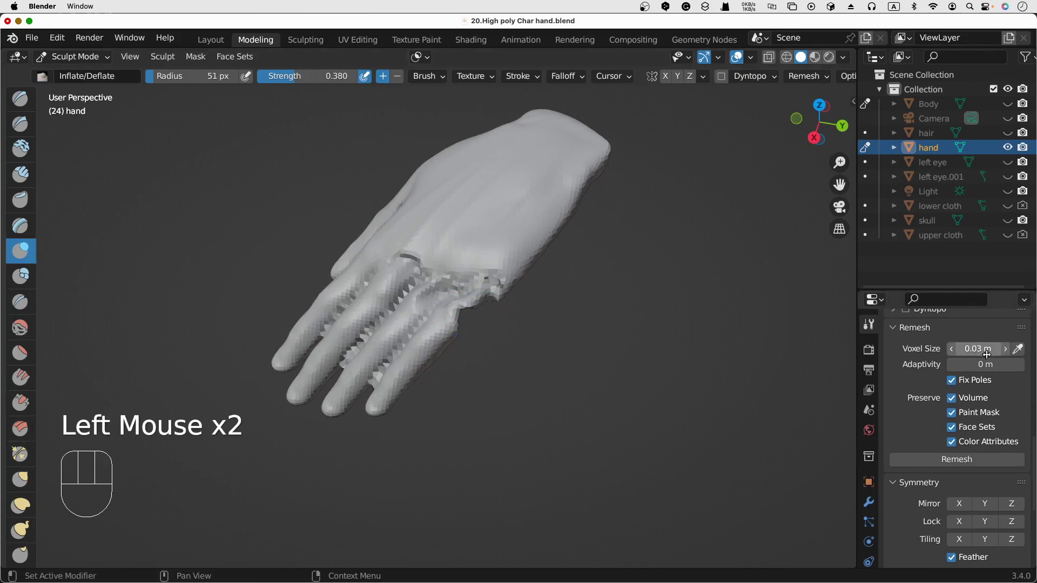
Paint strokes along the gap between the ring and little fingers with the SculptDraw brush at 19 px radius
middle_drag(391, 378, 452, 392)
click(22, 104)
key(f)
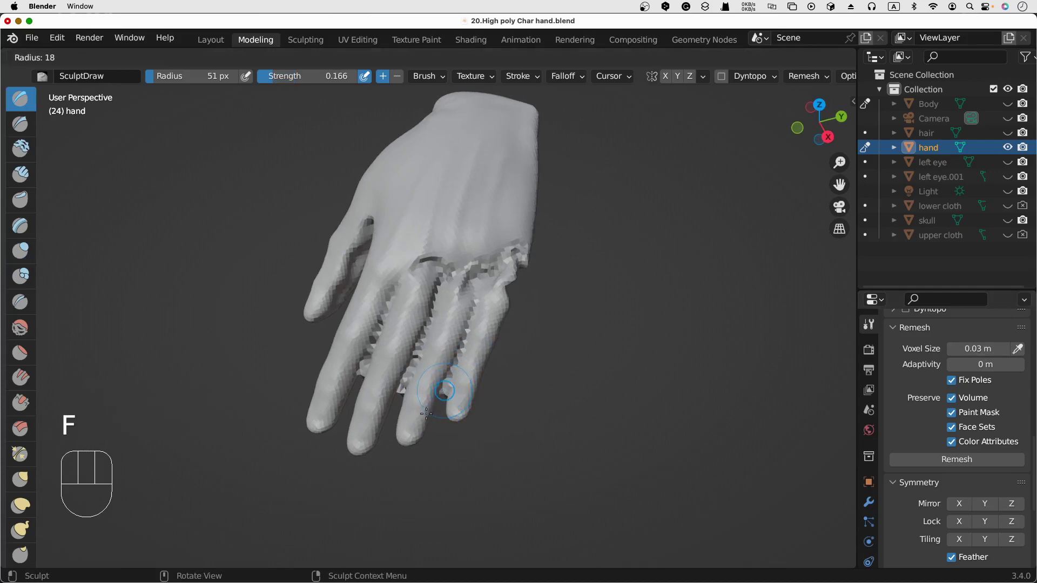
click(428, 415)
drag(443, 398, 463, 356)
middle_drag(463, 354, 460, 324)
drag(462, 328, 478, 300)
middle_drag(471, 305, 467, 338)
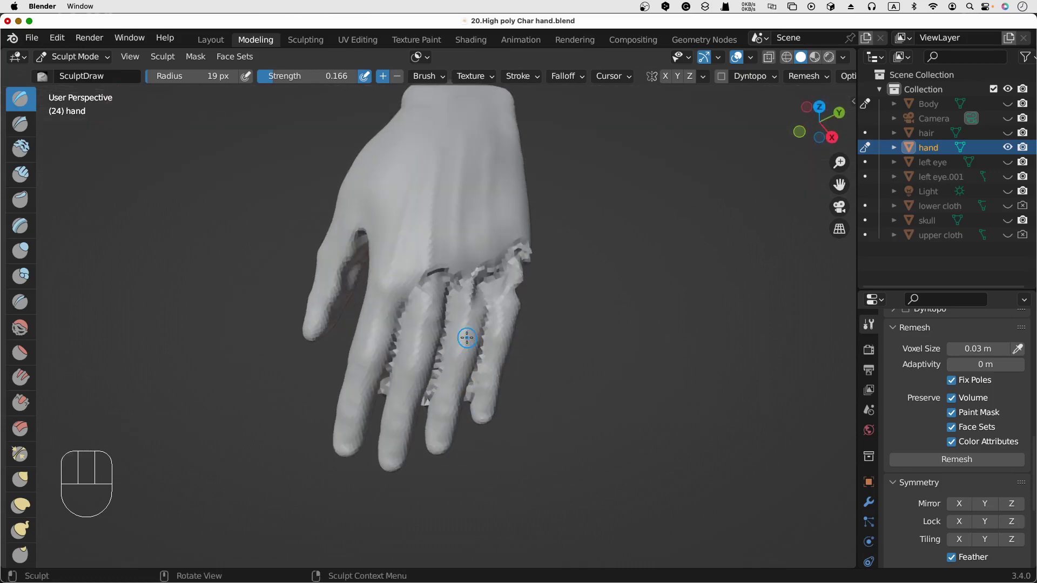
Examine the remeshed finger gaps and the knuckle seam from several angles
click(57, 38)
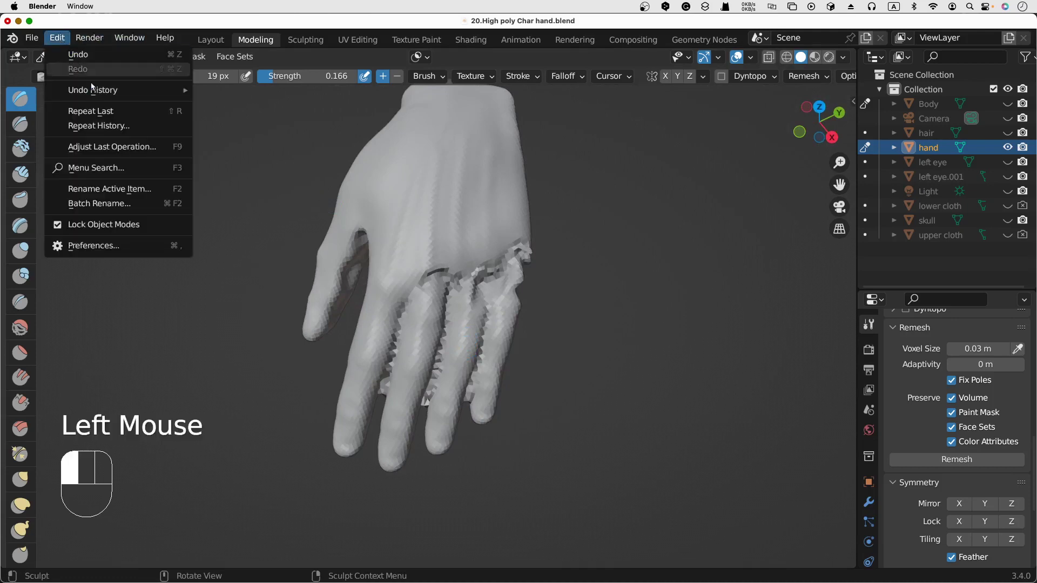
mouse_move(93, 90)
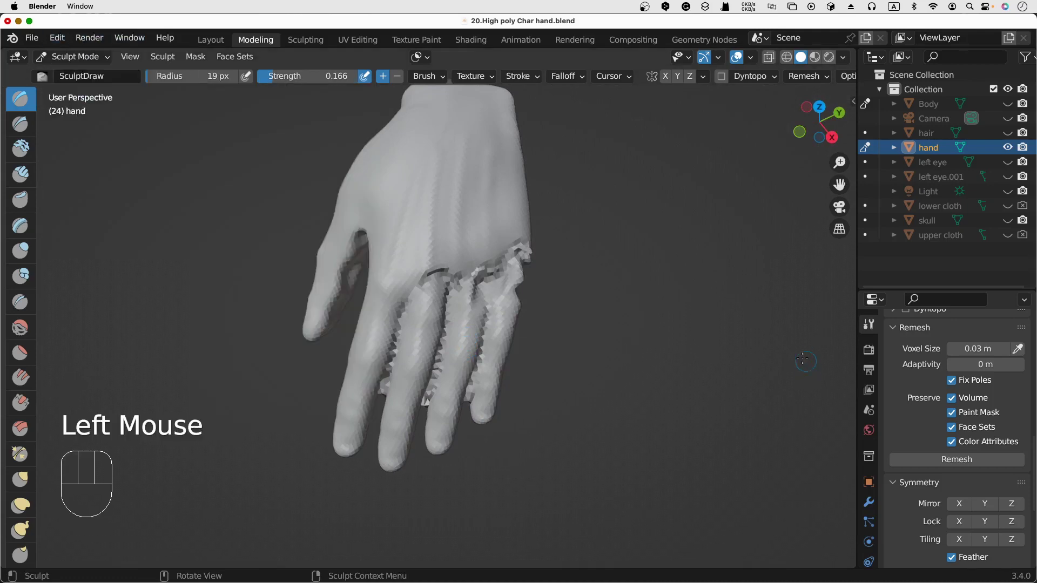
scroll(694, 329, right, 5)
scroll(694, 329, left, 8)
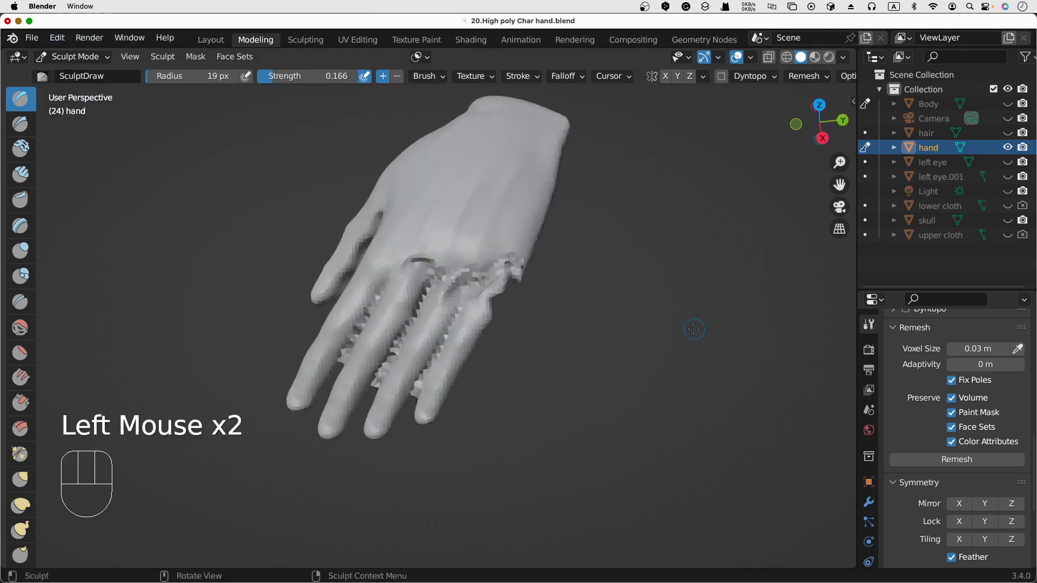
scroll(693, 329, left, 6)
scroll(694, 329, right, 9)
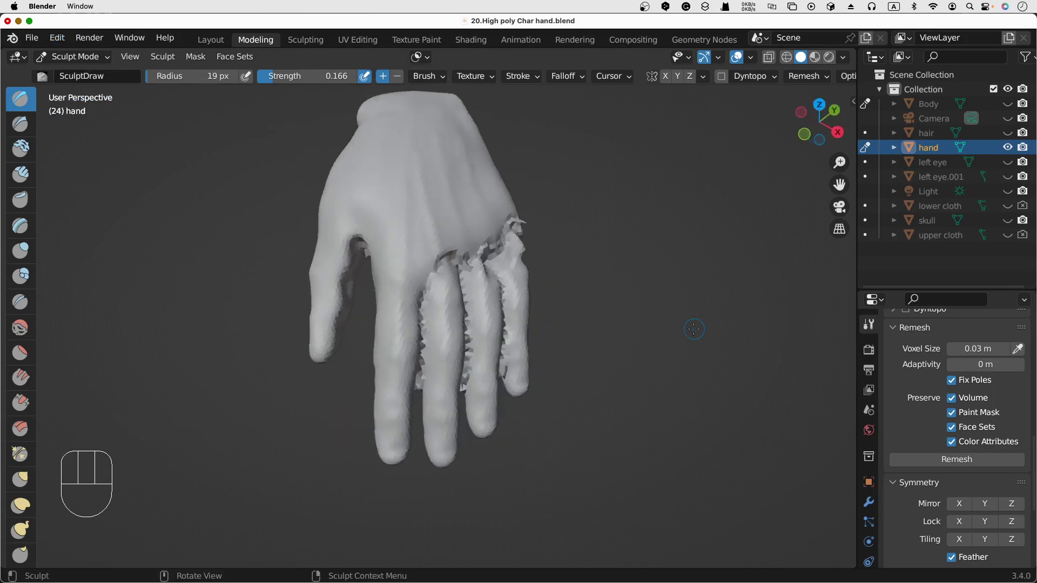
scroll(693, 329, right, 5)
scroll(694, 329, left, 5)
scroll(694, 329, down, 2)
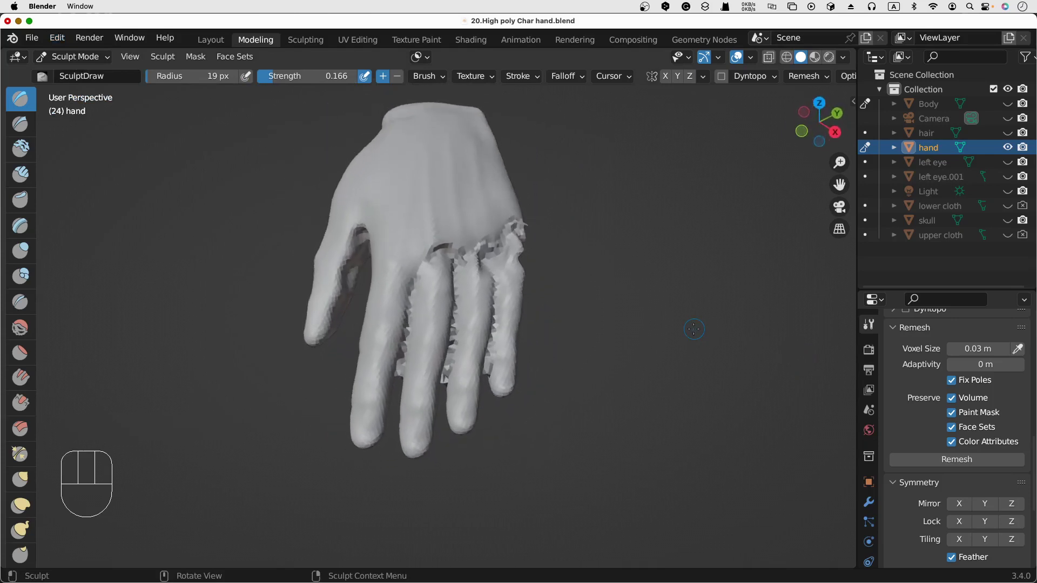
Pull the gap between the index and middle fingers toward the knuckles with the Grab brush at 19 px radius, voxel remeshing between strokes
click(31, 473)
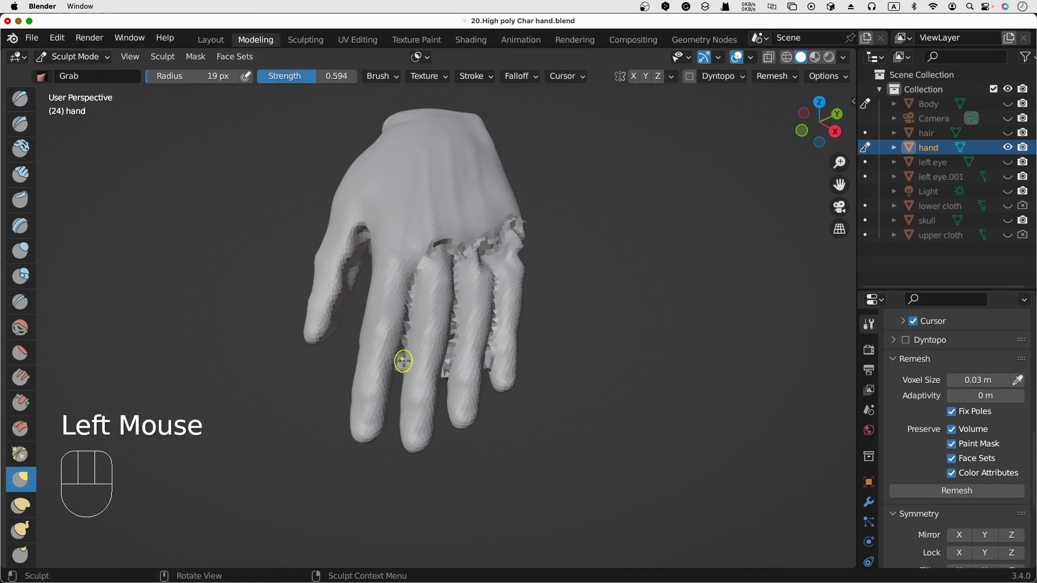
drag(399, 370, 404, 339)
drag(402, 353, 405, 336)
mouse_move(403, 348)
mouse_down()
mouse_move(407, 335)
mouse_move(402, 346)
mouse_up()
key(ctrl+r)
drag(400, 358, 404, 336)
mouse_move(402, 348)
mouse_down()
mouse_move(406, 330)
mouse_move(402, 347)
mouse_up()
key(ctrl+r)
drag(399, 359, 403, 342)
key(ctrl+r)
drag(398, 360, 403, 345)
drag(400, 357, 403, 344)
drag(399, 358, 402, 342)
drag(399, 357, 403, 341)
drag(400, 352, 402, 337)
mouse_move(401, 347)
mouse_down()
mouse_move(405, 327)
mouse_move(402, 343)
mouse_up()
key(ctrl+r)
drag(401, 352, 404, 335)
drag(401, 347, 405, 328)
key(ctrl+r)
key(ctrl+r)
drag(403, 341, 409, 313)
drag(406, 339, 410, 307)
key(ctrl+r)
Reshape the index-middle finger gap with short Grab strokes toward the palm and voxel remesh the hand
scroll(416, 301, down, 5)
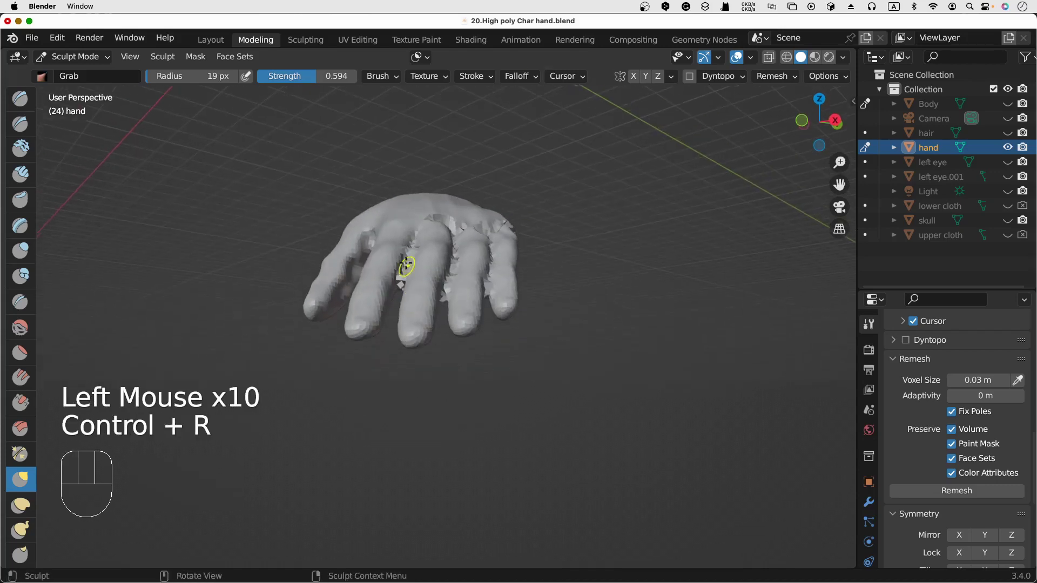
scroll(406, 263, down, 10)
drag(407, 232, 408, 240)
drag(407, 237, 408, 244)
drag(407, 241, 408, 258)
drag(409, 260, 409, 272)
drag(408, 274, 409, 282)
drag(409, 278, 409, 273)
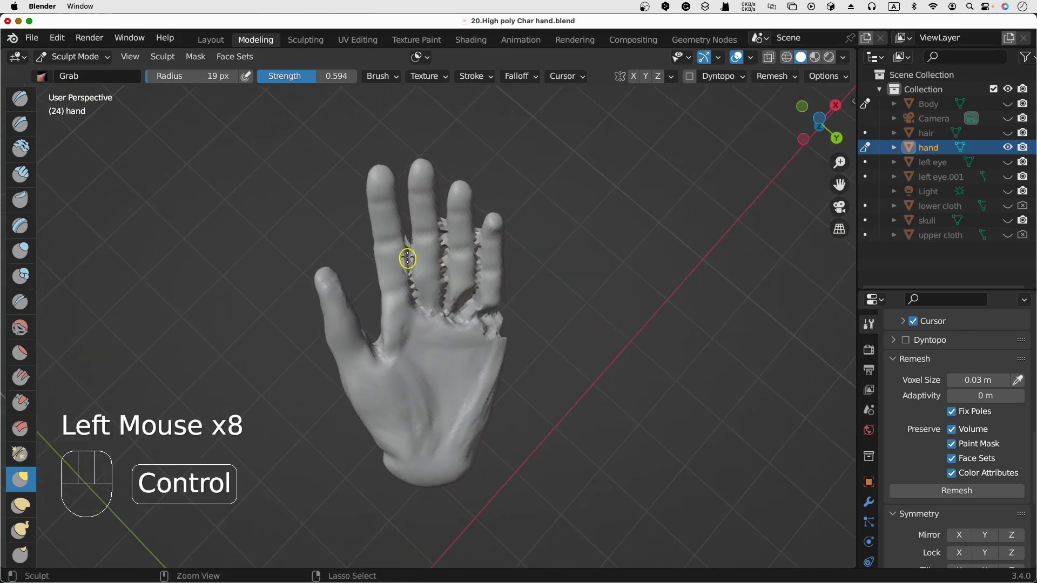
key(ctrl+r)
Undo the last voxel remesh and the most recent Grab strokes between the index and middle fingers
key(ctrl+z)
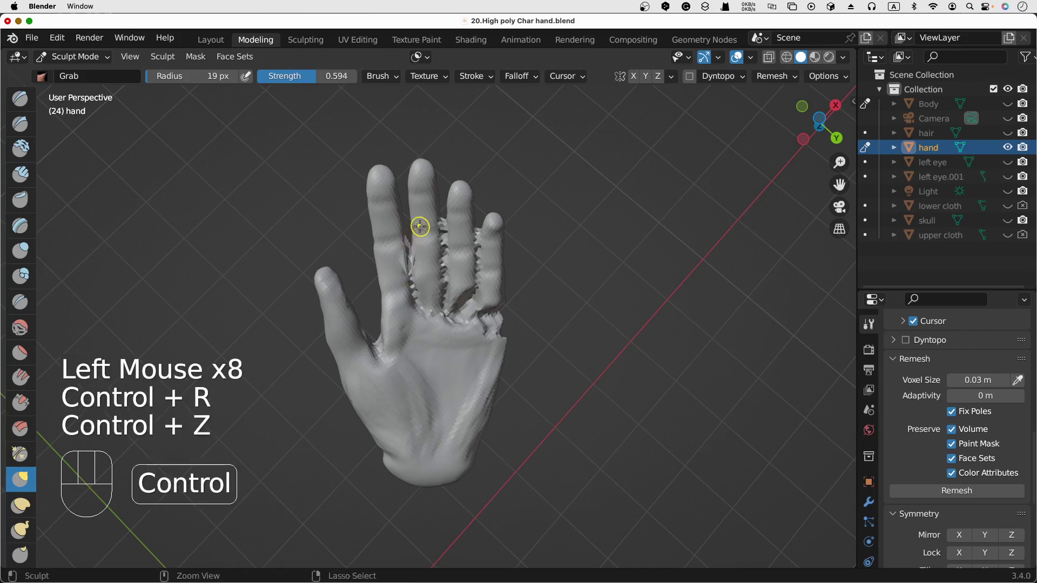
key(ctrl+z)
key(ctrl+z)
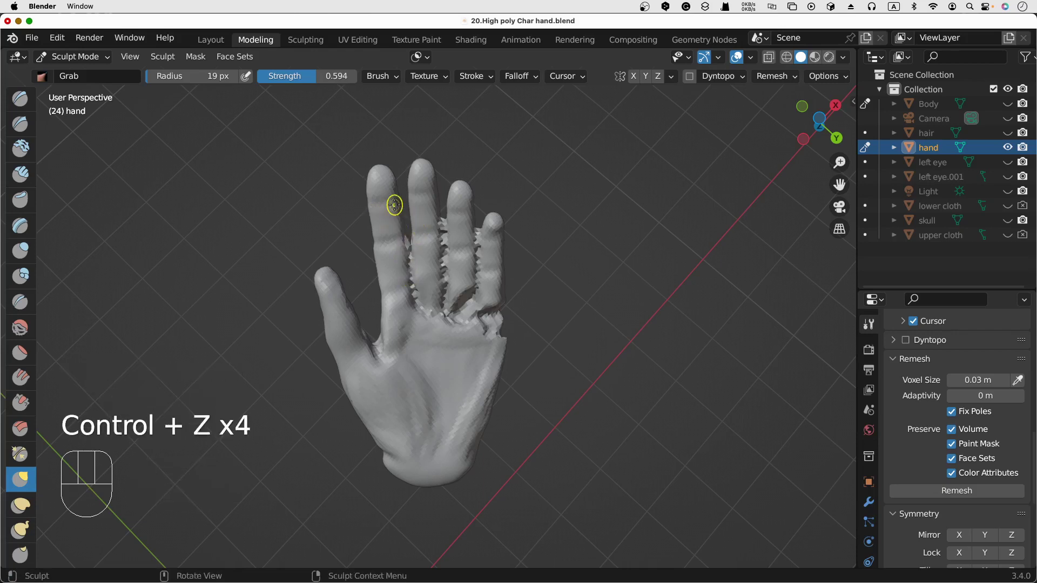
Paint along the palm side of the index-middle finger gap with SculptDraw at 10 px radius and 0.456 strength
click(20, 99)
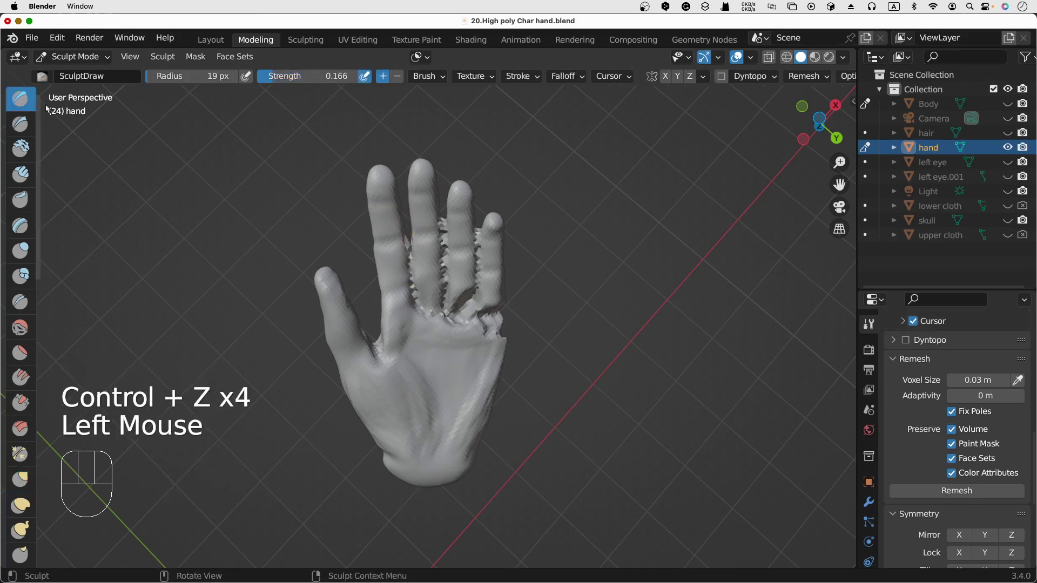
key(f)
click(405, 248)
key(shift+f)
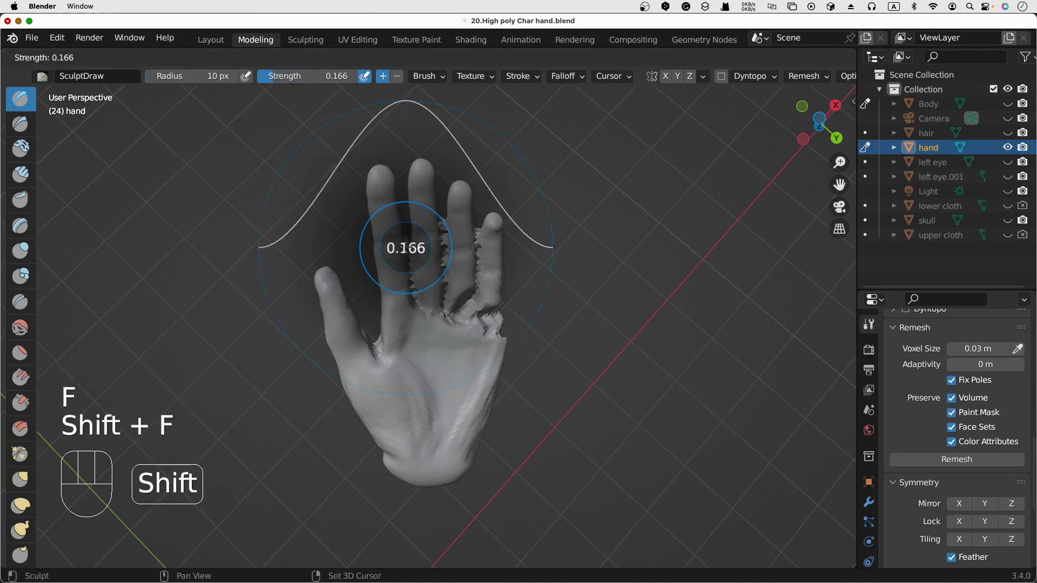
click(439, 203)
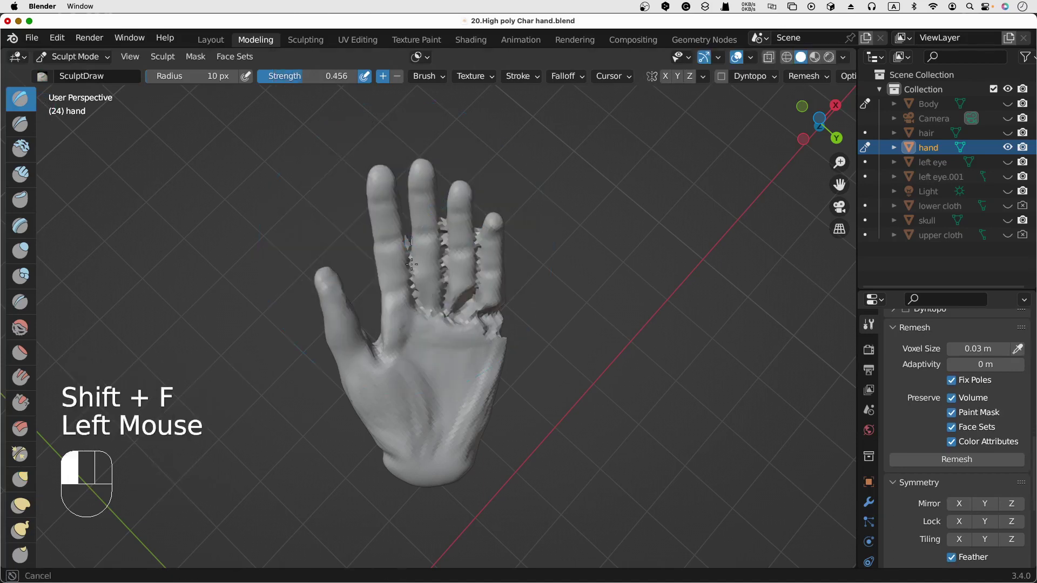
drag(406, 251, 409, 268)
drag(408, 254, 425, 310)
Try additive SculptDraw strokes near the index-middle finger gap from the back of the hand, and undo them
scroll(406, 213, up, 10)
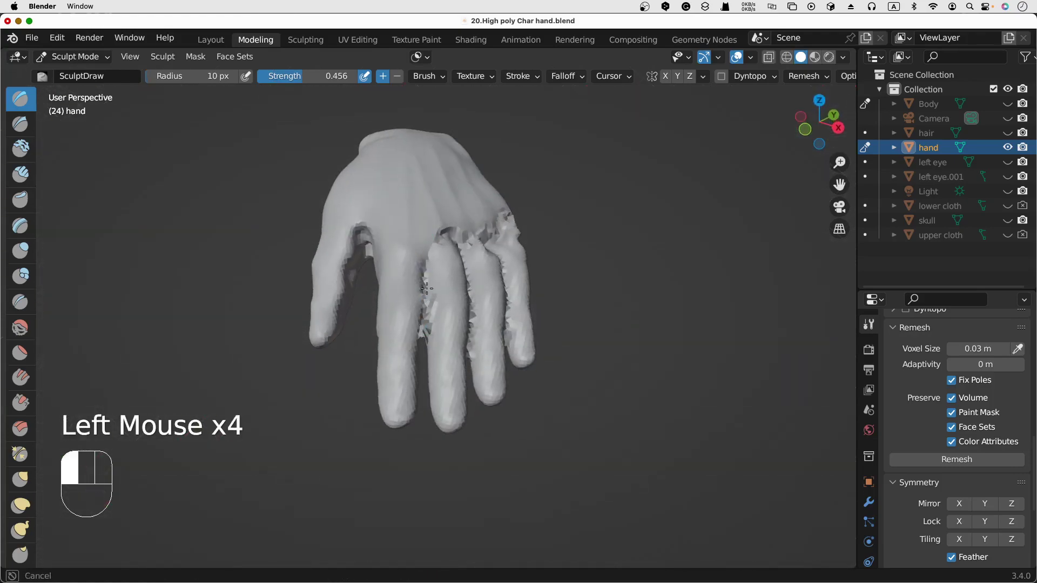
drag(427, 289, 429, 306)
drag(400, 252, 404, 284)
scroll(434, 213, left, 10)
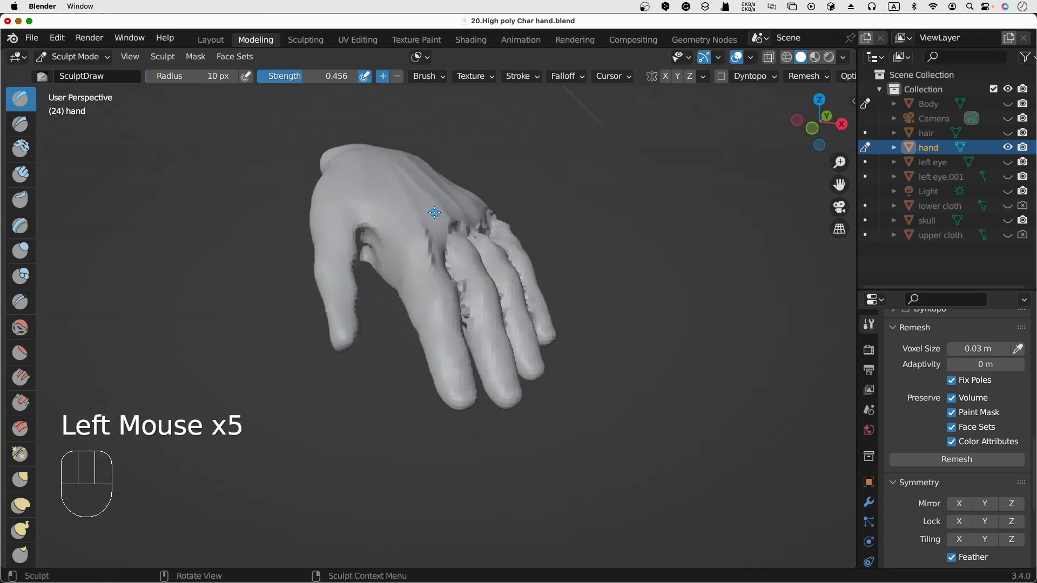
key(super+z)
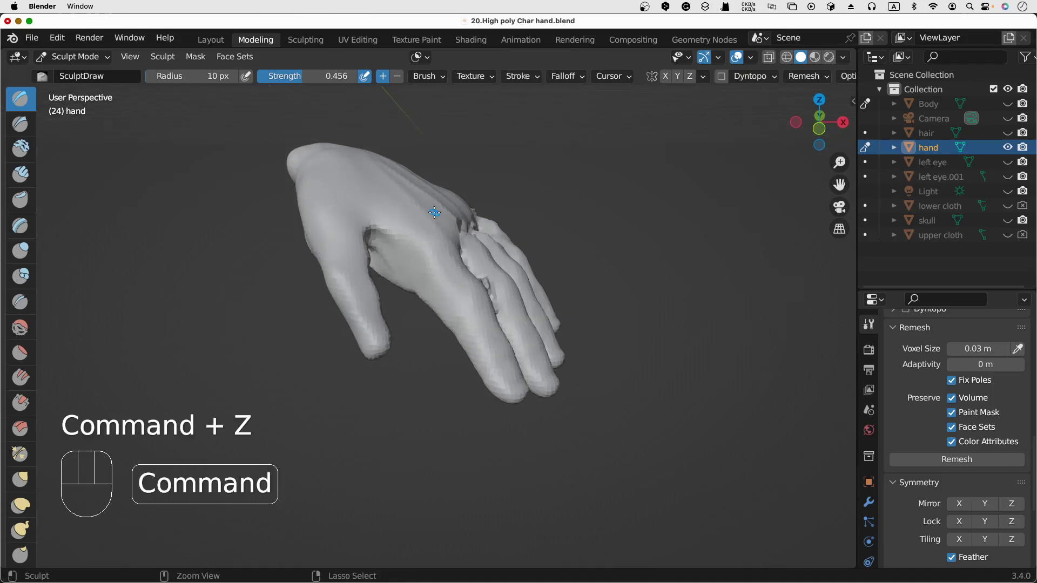
scroll(434, 212, right, 10)
key(super+z)
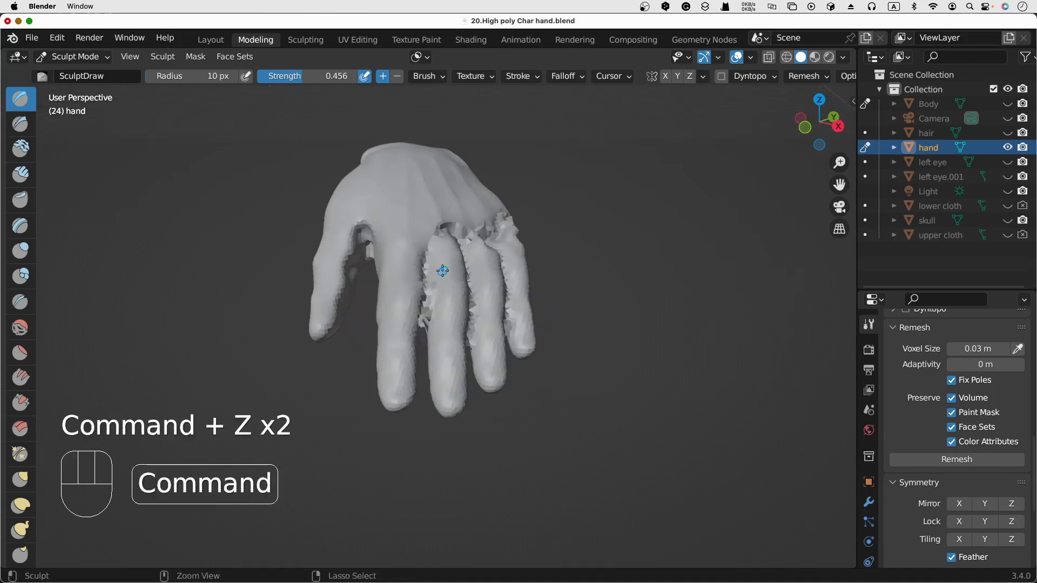
Carve the index-middle finger gap from the back and palm sides with SculptDraw, mostly in subtract mode, voxel remeshing after the strokes
ctrl+drag(426, 292, 425, 323)
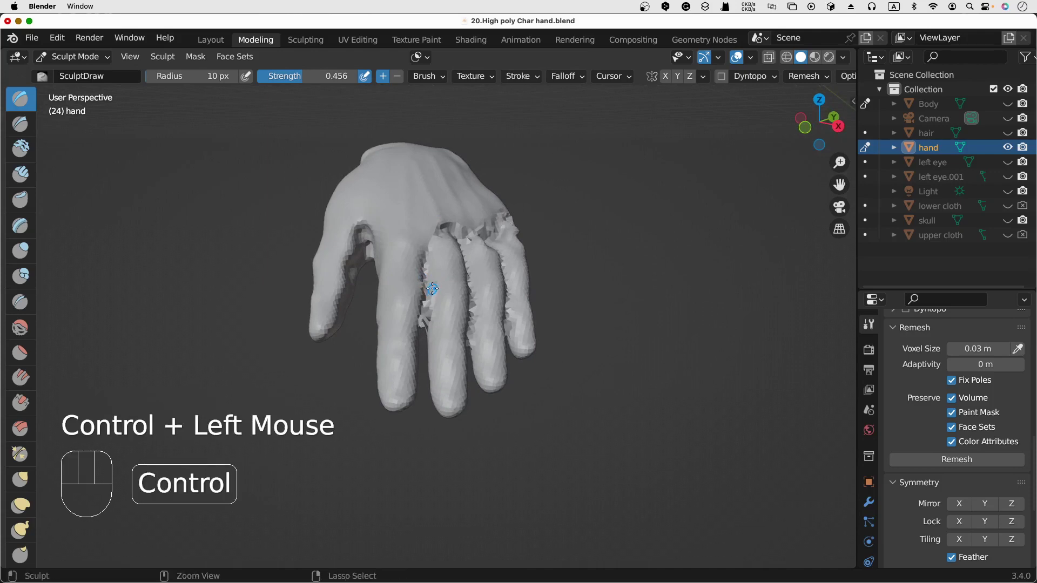
key(ctrl+r)
scroll(434, 279, down, 10)
scroll(434, 276, down, 10)
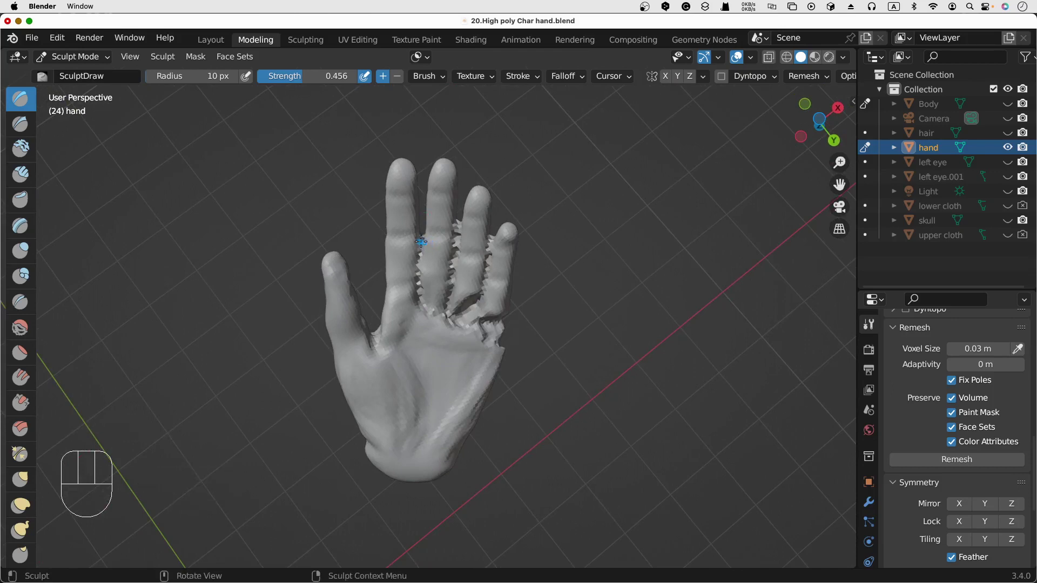
ctrl+drag(424, 240, 422, 289)
key(ctrl+r)
mouse_move(422, 243)
mouse_down()
mouse_move(419, 286)
mouse_move(421, 269)
mouse_up()
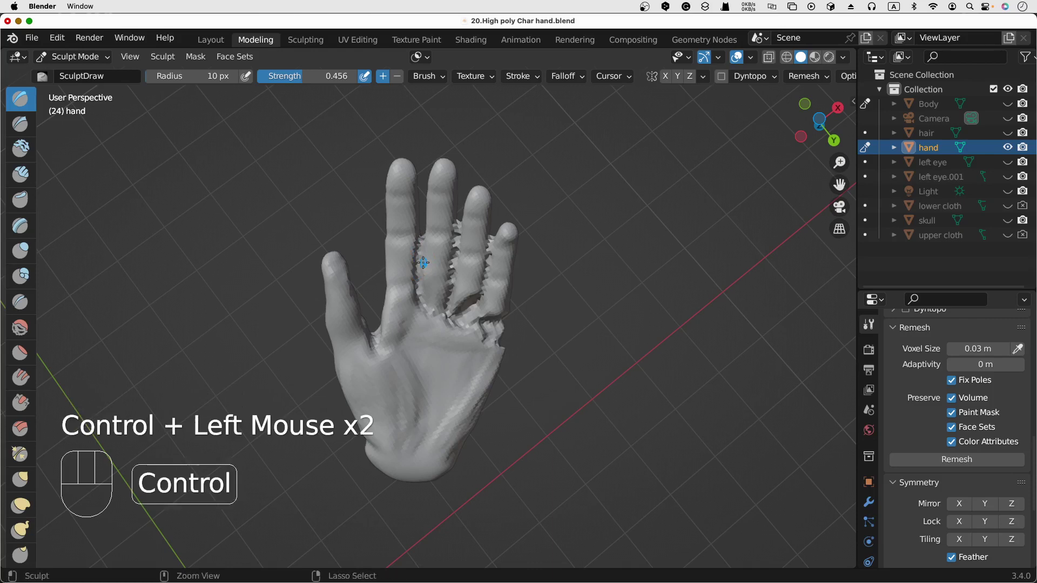
key(ctrl+r)
key(ctrl+e)
key(ctrl+r)
Deepen the index-middle finger gap from the back of the hand with subtractive SculptDraw strokes and repeated voxel remeshes
scroll(430, 241, up, 10)
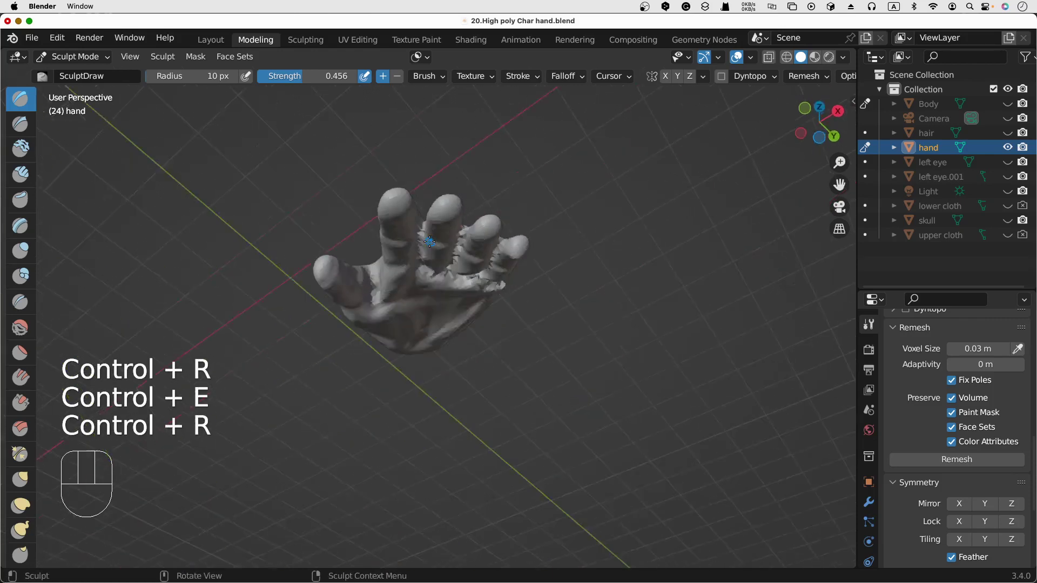
mouse_move(426, 294)
ctrl+mouse_down()
mouse_move(424, 280)
mouse_move(423, 313)
mouse_move(424, 287)
ctrl+mouse_up()
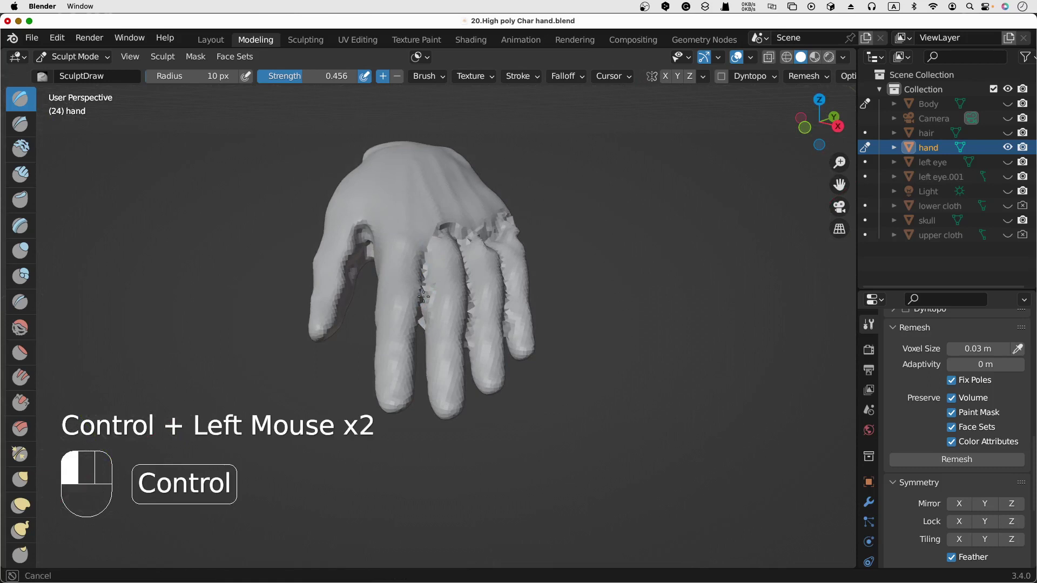
ctrl+drag(423, 322, 420, 283)
key(ctrl+r)
key(ctrl+r)
key(ctrl+r)
key(ctrl+r)
key(ctrl+r)
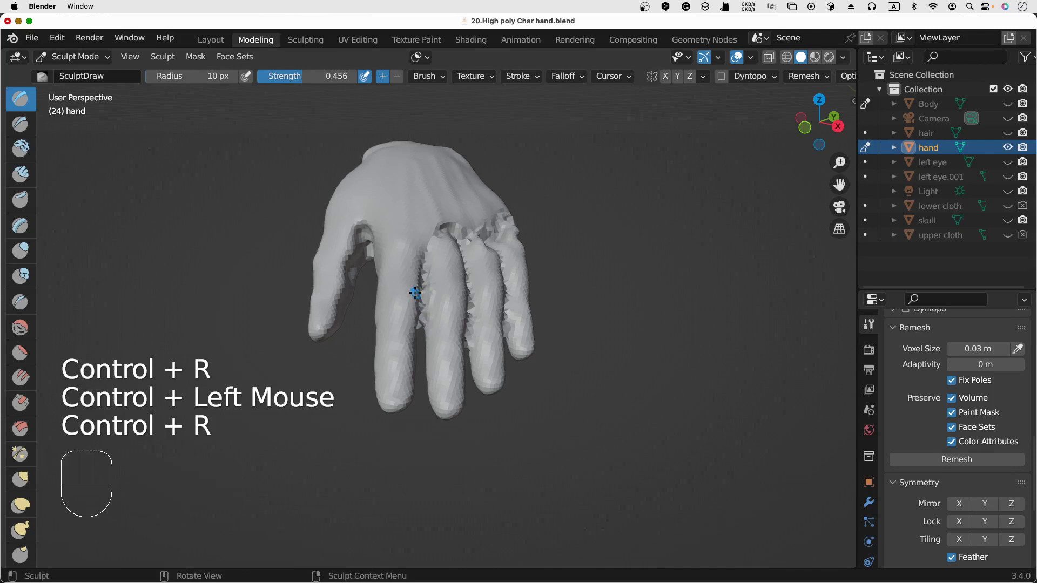
Carve the gap between the middle and ring fingers with subtractive SculptDraw strokes at 0.714 strength and voxel remesh
scroll(415, 293, right, 5)
scroll(415, 293, right, 2)
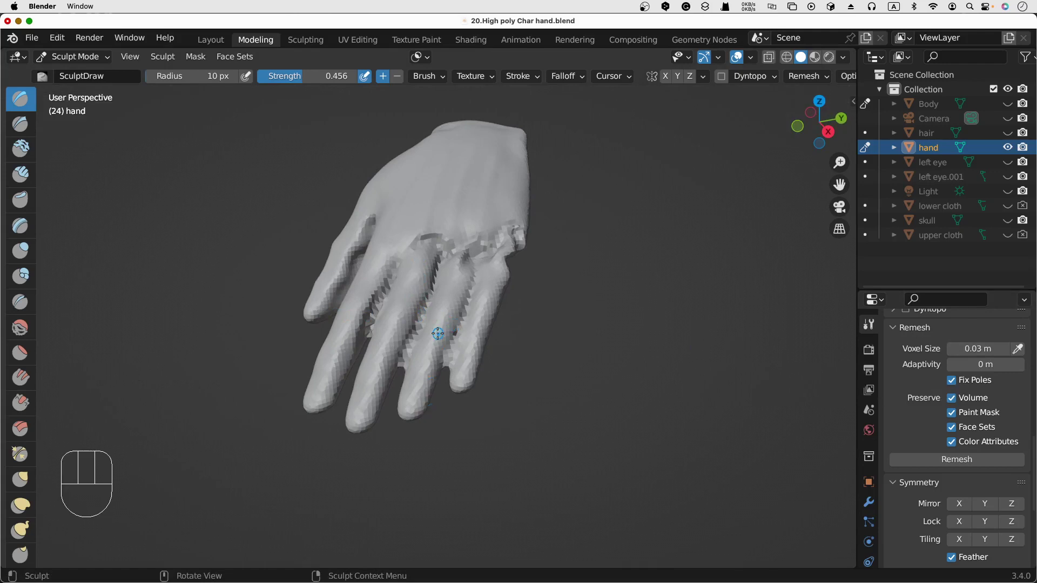
key(shift+f)
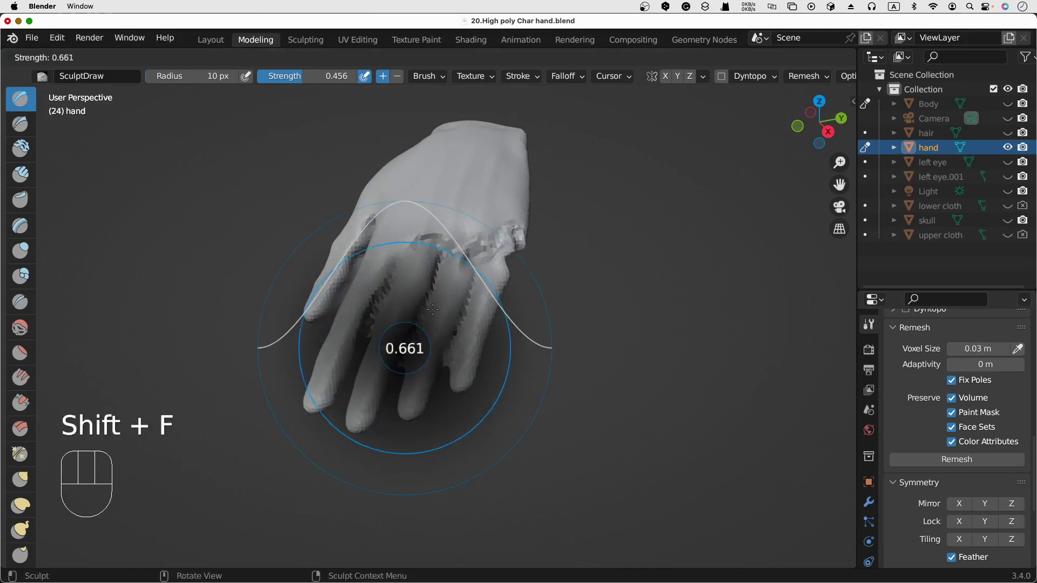
click(420, 337)
ctrl+drag(409, 355, 423, 312)
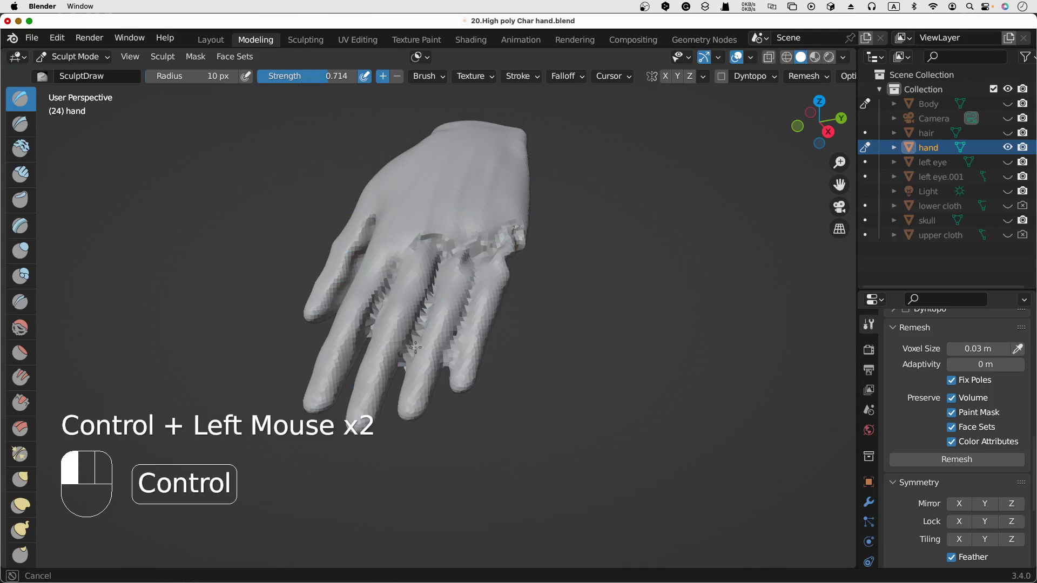
ctrl+drag(415, 348, 419, 316)
key(ctrl+r)
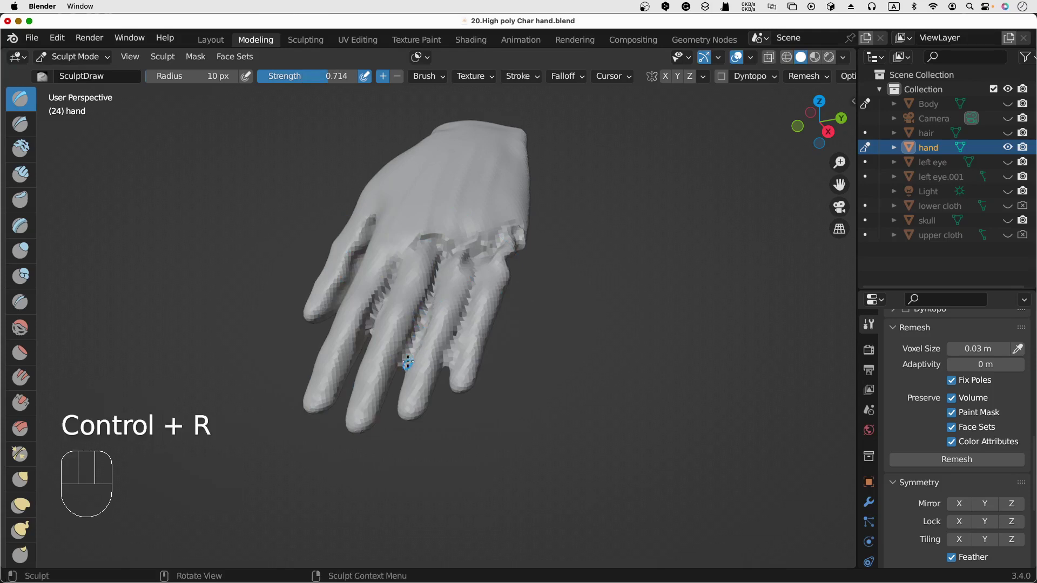
Carve the middle-ring finger gap from the fingertip side with a subtractive SculptDraw stroke and voxel remesh several times
middle_drag(418, 339, 446, 274)
mouse_move(433, 292)
ctrl+mouse_down()
mouse_move(442, 260)
mouse_move(431, 295)
mouse_move(442, 265)
mouse_move(440, 274)
ctrl+mouse_up()
key(ctrl+r)
key(ctrl+r)
key(ctrl+r)
key(ctrl+r)
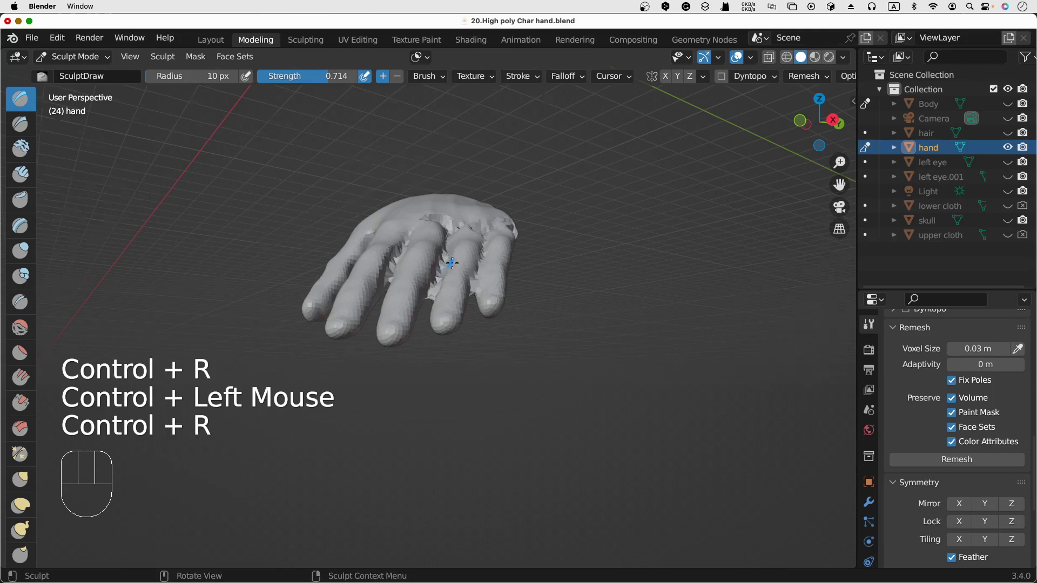
Pull the jagged mesh between the middle and ring fingers upward with the Grab brush at 10 px radius and voxel remesh
scroll(451, 262, up, 5)
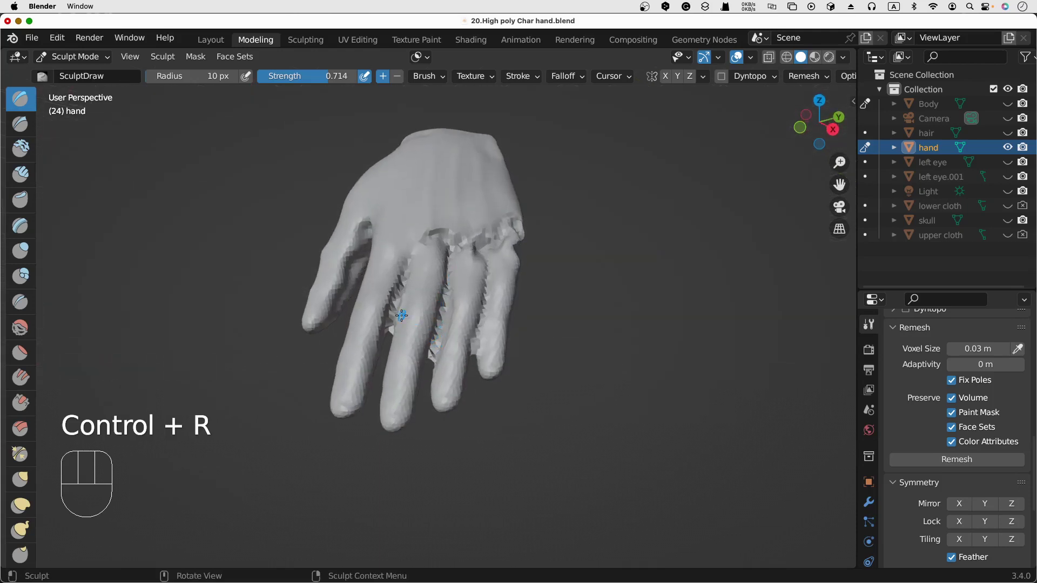
click(20, 479)
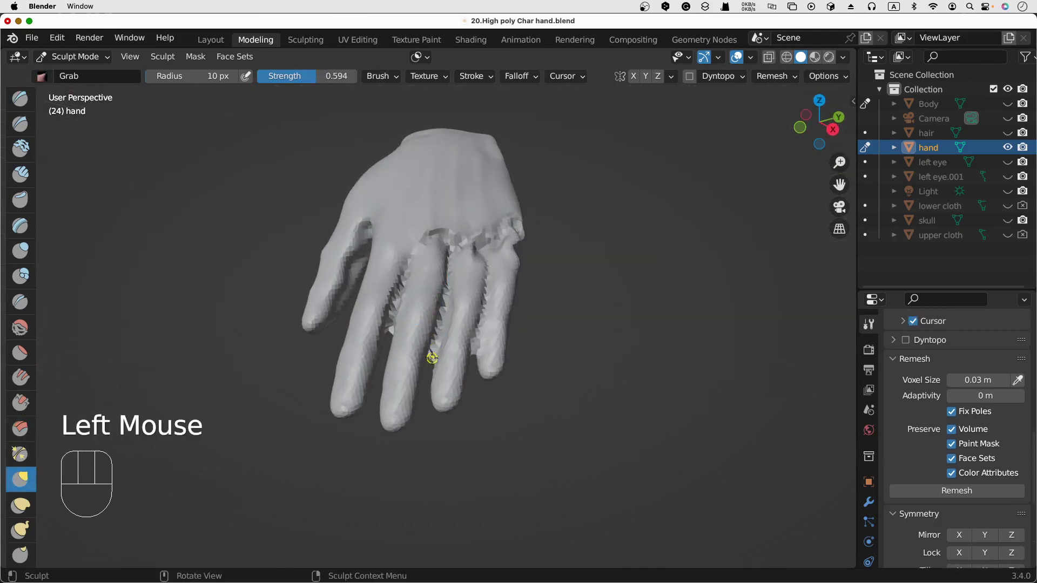
drag(432, 360, 437, 340)
key(ctrl+r)
Set Grab to 21 px radius and 0.723 strength and pull the middle-ring finger gap toward the knuckles, voxel remeshing between strokes
key(shift+f)
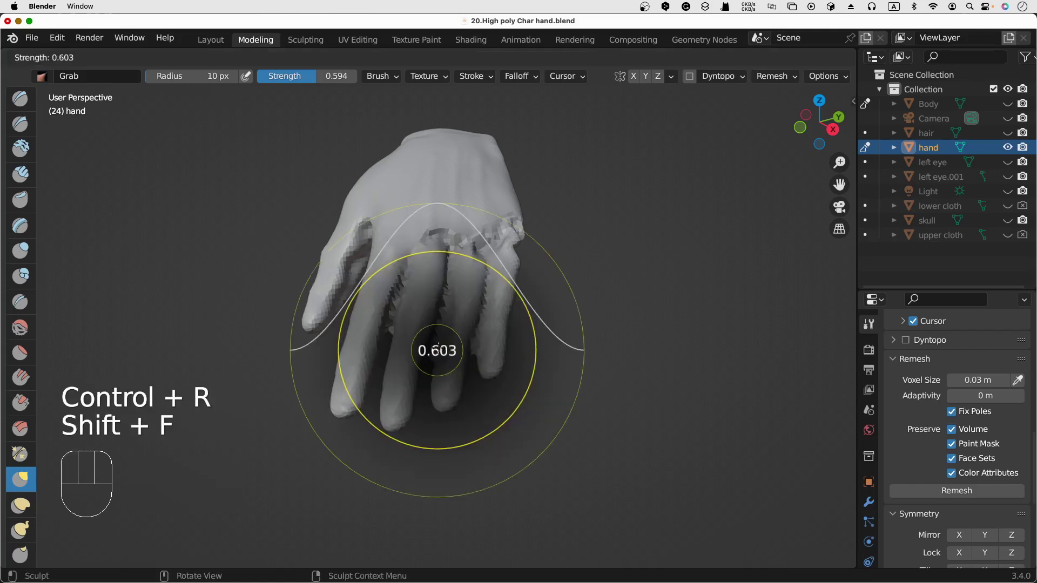
click(450, 320)
key(f)
click(449, 329)
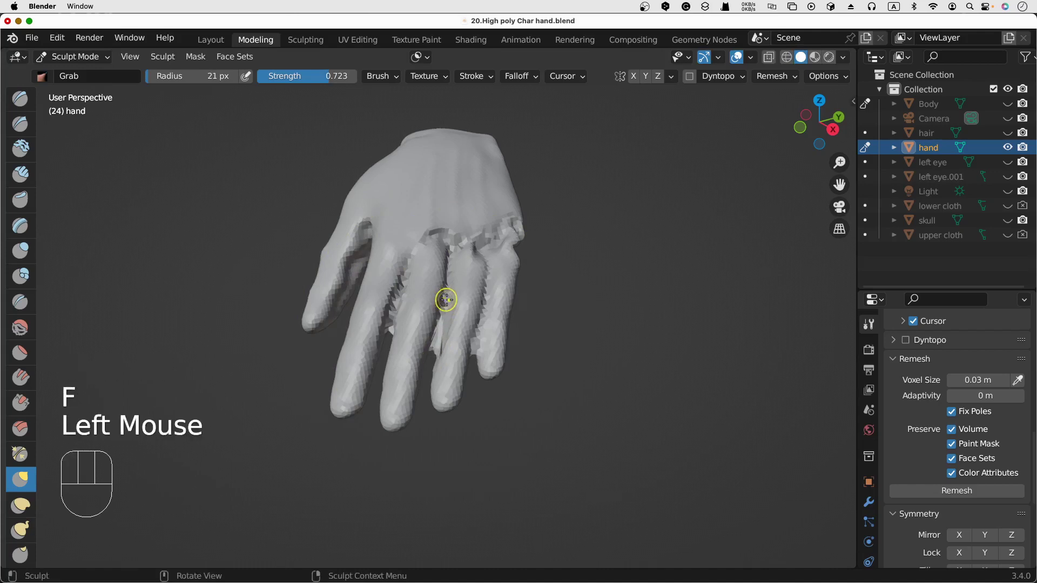
key(ctrl+r)
click(440, 341)
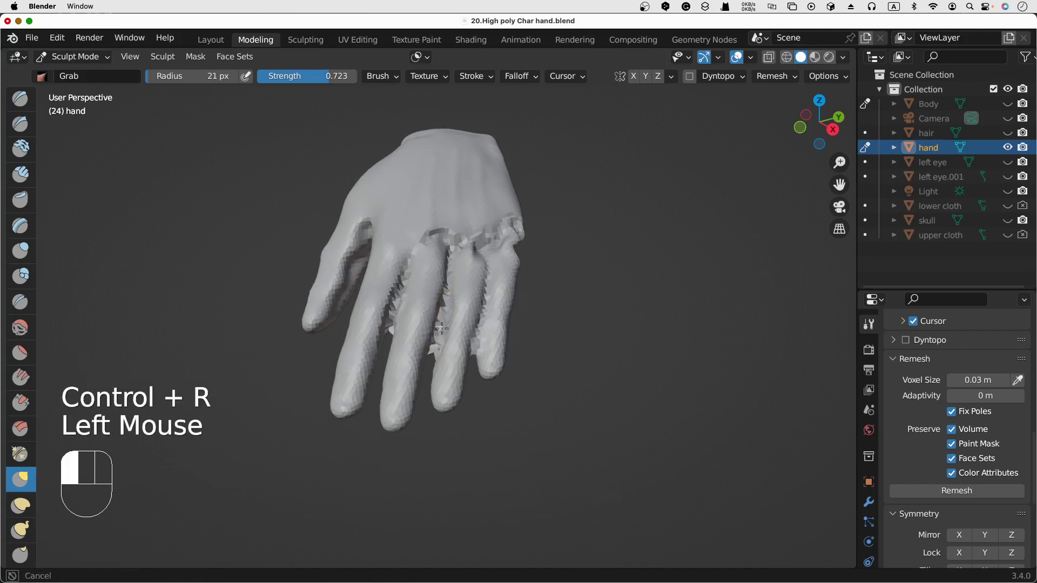
key(ctrl+r)
click(438, 340)
click(437, 339)
key(ctrl+r)
mouse_move(436, 338)
mouse_down()
mouse_move(445, 321)
mouse_move(440, 334)
mouse_up()
drag(437, 343, 442, 317)
drag(439, 333, 443, 314)
key(ctrl+r)
Push the jagged mesh between the index and middle fingers toward the knuckles with repeated 21 px Grab strokes and voxel remeshes
scroll(442, 328, up, 5)
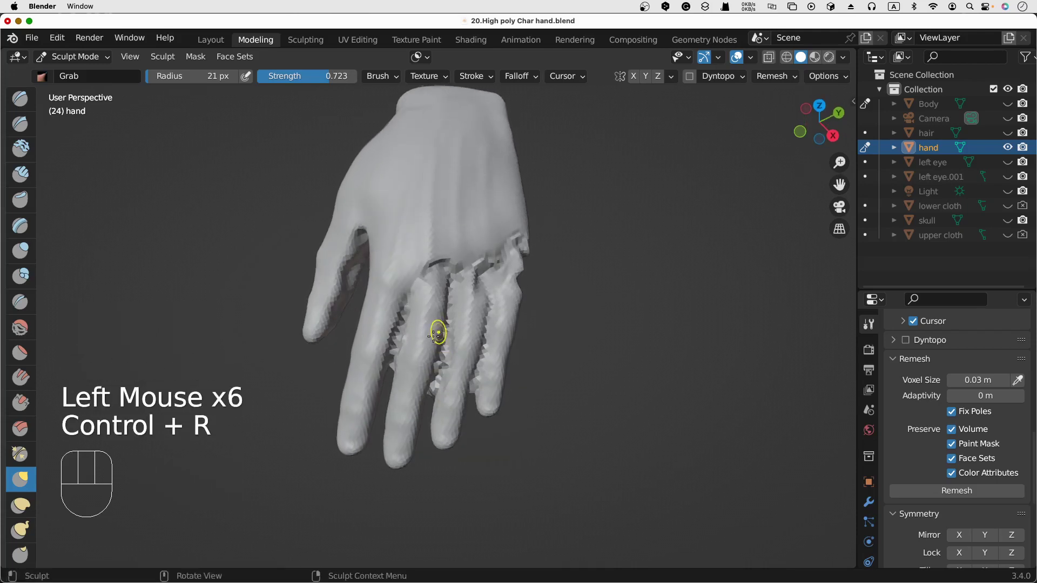
drag(394, 366, 397, 349)
drag(394, 350, 401, 326)
drag(395, 353, 400, 327)
drag(397, 342, 401, 327)
drag(397, 340, 402, 325)
drag(399, 339, 400, 330)
key(ctrl+r)
drag(397, 347, 401, 326)
drag(399, 339, 403, 324)
drag(400, 336, 405, 312)
drag(398, 343, 402, 328)
drag(398, 342, 400, 329)
drag(398, 342, 400, 329)
drag(397, 342, 399, 326)
drag(397, 340, 400, 327)
mouse_move(398, 339)
mouse_down()
mouse_move(403, 320)
mouse_move(399, 336)
mouse_up()
key(ctrl+r)
drag(396, 351, 401, 328)
drag(397, 341, 401, 327)
drag(399, 340, 403, 325)
drag(399, 339, 404, 323)
drag(398, 338, 404, 322)
drag(400, 335, 403, 321)
drag(398, 341, 402, 326)
drag(397, 342, 402, 327)
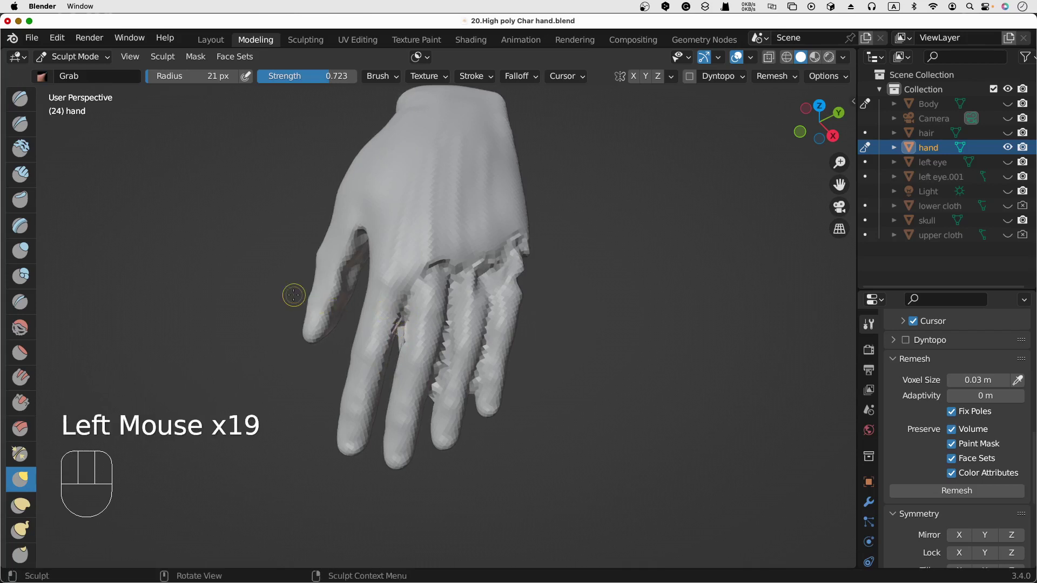
Carve the index-middle finger gap with subtractive SculptDraw strokes at 21 px radius and 0.714 strength, and voxel remesh
click(20, 99)
ctrl+drag(399, 341, 404, 320)
ctrl+drag(399, 340, 404, 317)
ctrl+drag(398, 341, 404, 319)
ctrl+drag(399, 343, 405, 318)
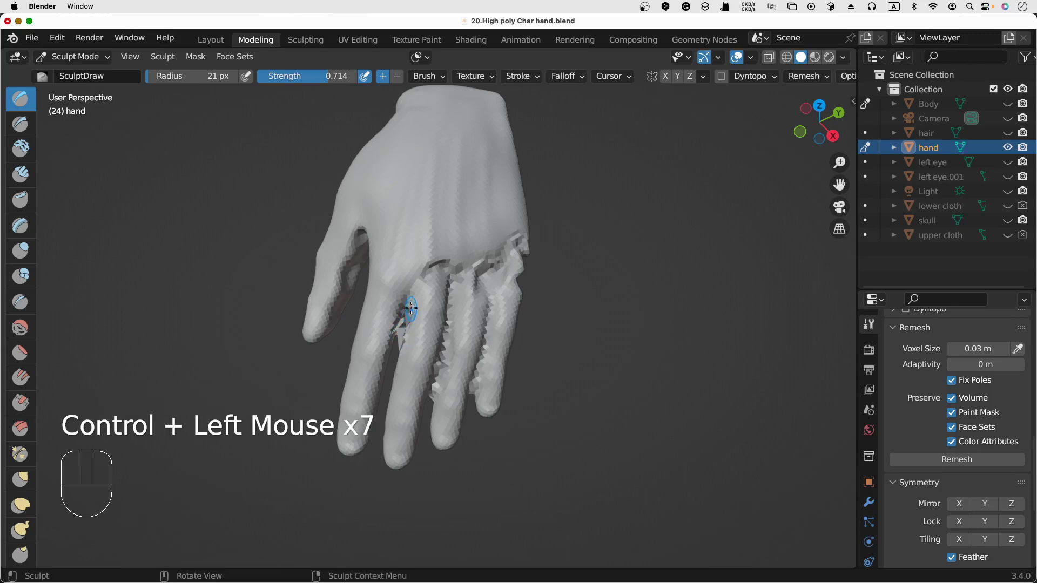
key(ctrl+r)
Smooth the outer edge near the little finger's base with the Smooth brush at 21 px radius, and switch to the Grab brush
scroll(411, 334, right, 5)
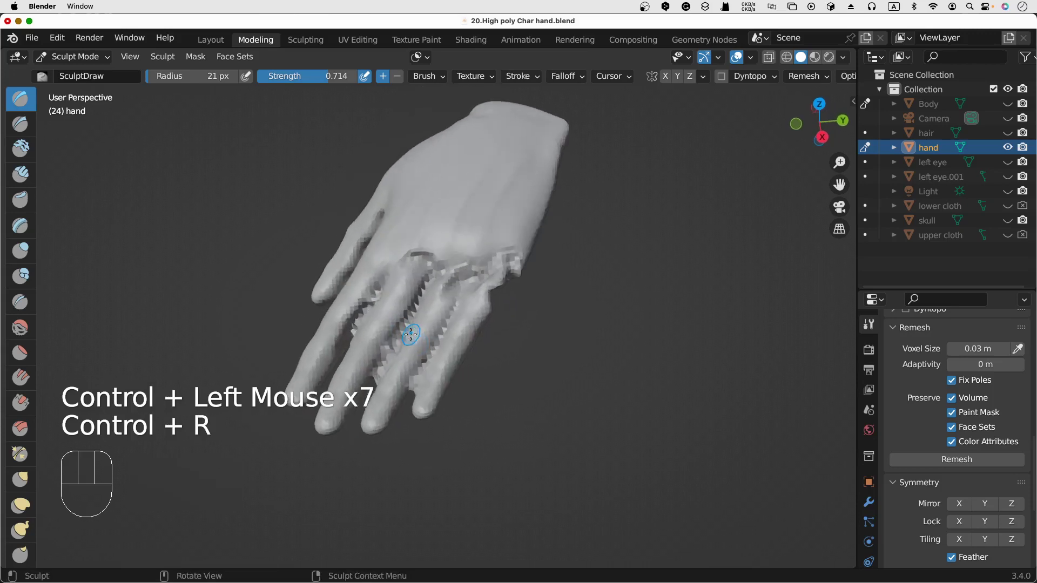
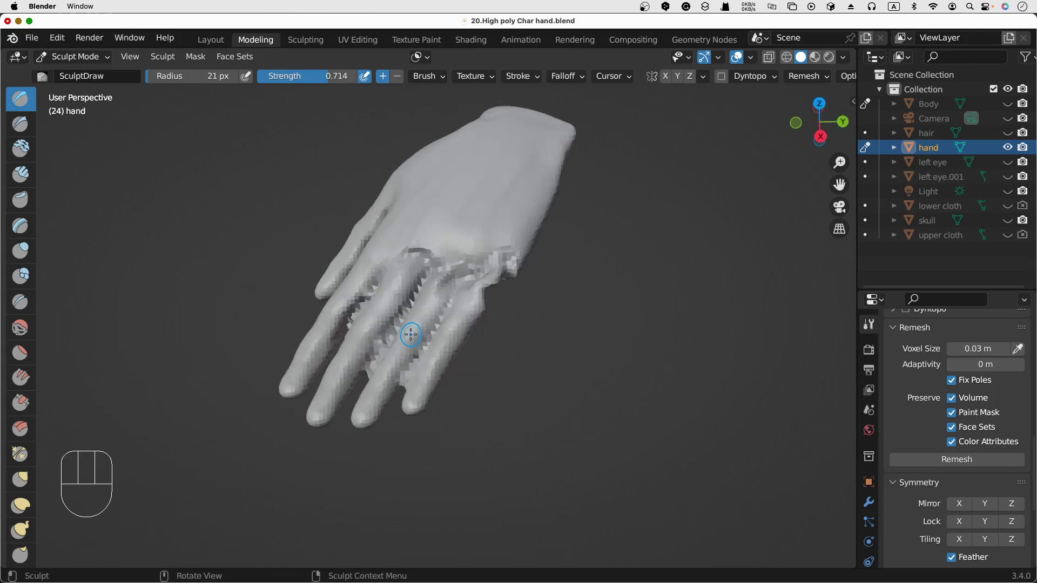
click(20, 328)
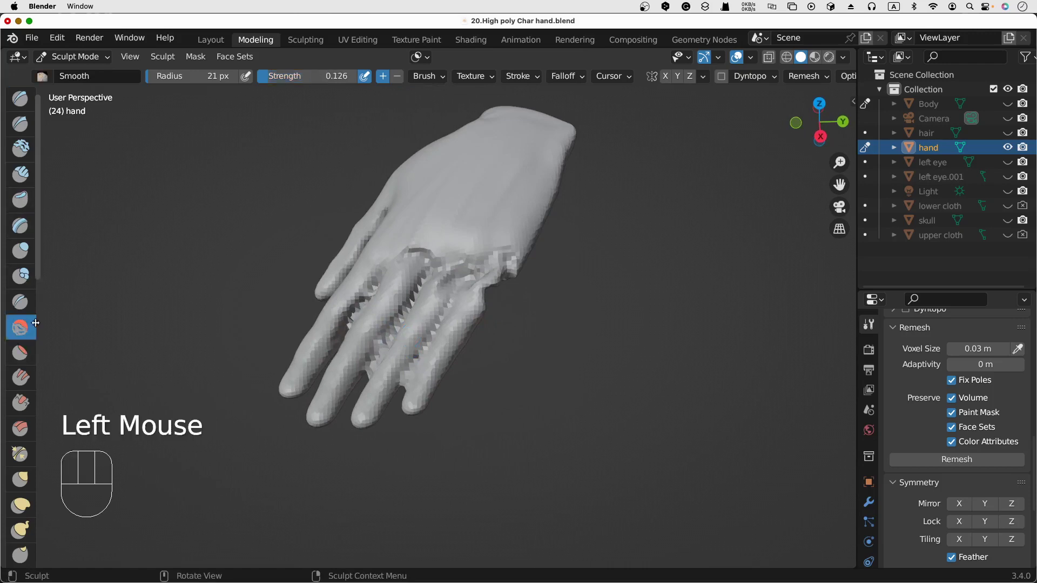
drag(485, 306, 495, 292)
click(20, 479)
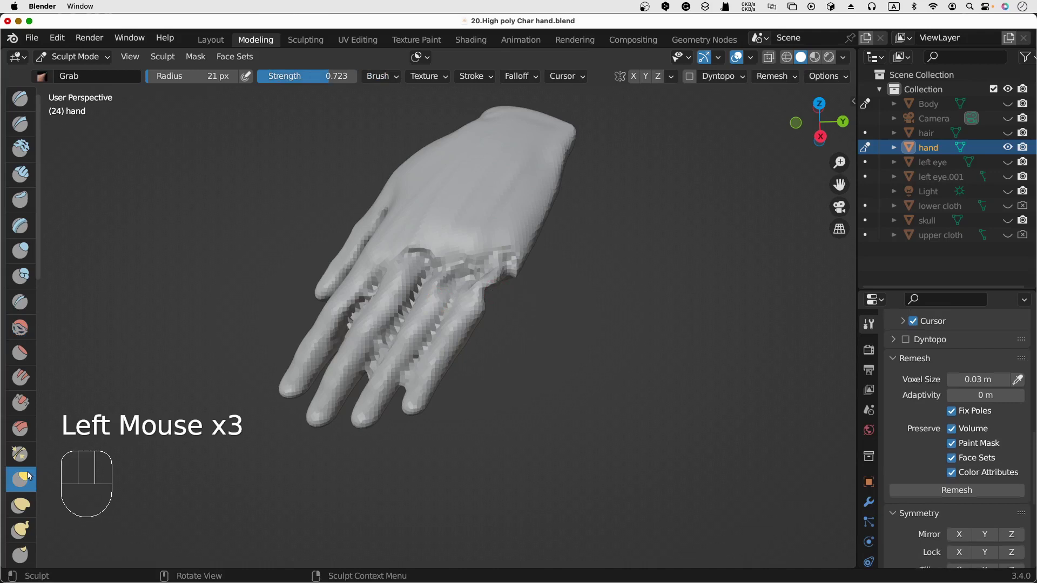
Set the Grab radius to 58 px, pull the outer side of the little finger's base outward with repeated strokes, and voxel remesh
key(f)
click(497, 294)
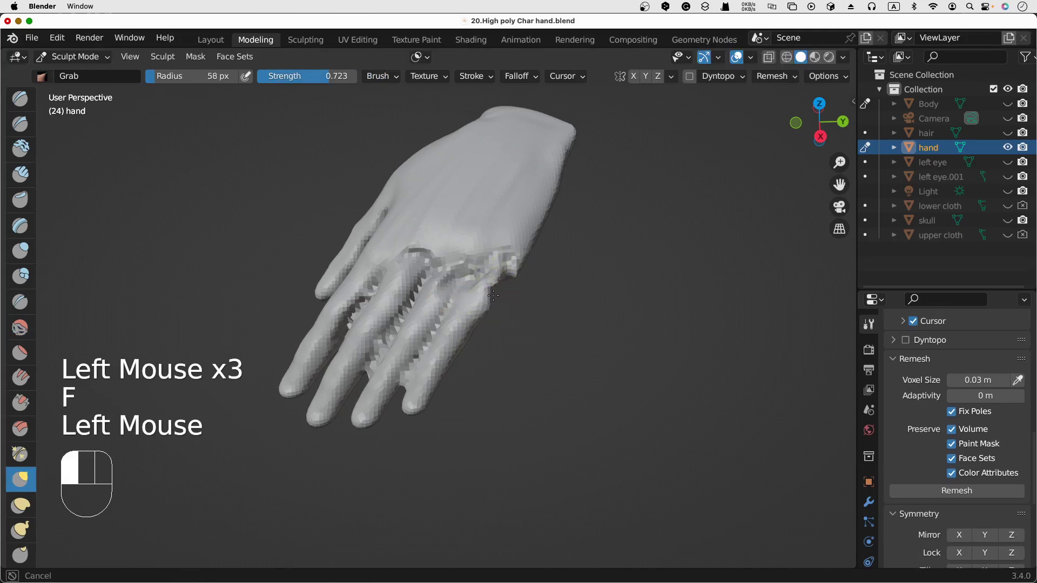
drag(497, 295, 500, 292)
drag(493, 294, 502, 290)
drag(493, 293, 502, 295)
drag(496, 296, 503, 295)
drag(492, 298, 498, 299)
drag(490, 300, 499, 295)
drag(494, 294, 501, 292)
drag(497, 291, 505, 287)
drag(509, 275, 514, 273)
key(ctrl+r)
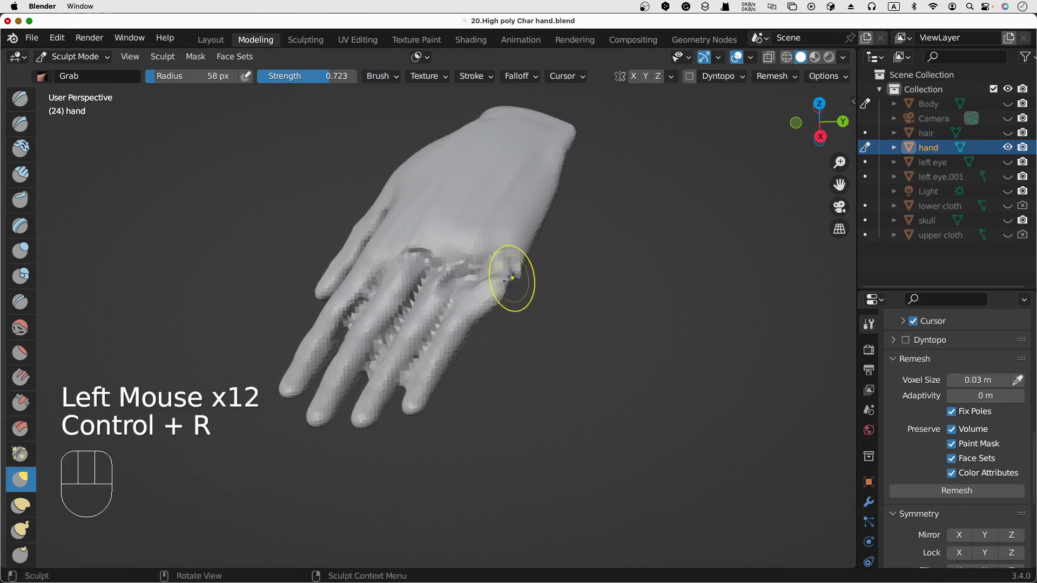
Grab the little finger's base up toward the hand's outer edge, reshape its top inward, and voxel remesh
mouse_move(501, 303)
mouse_down()
mouse_move(492, 296)
mouse_move(512, 273)
mouse_up()
drag(504, 278, 468, 278)
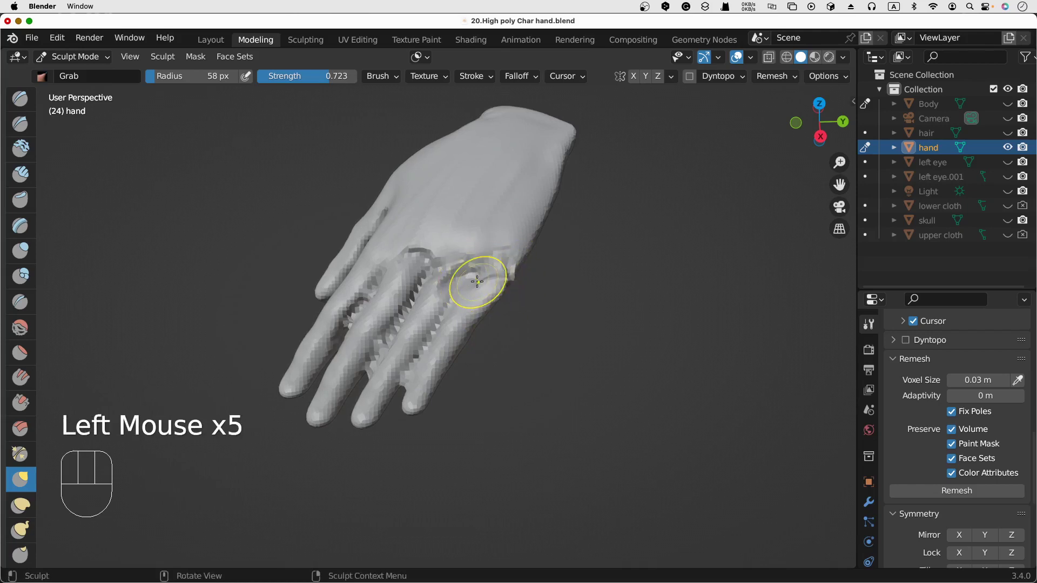
key(ctrl+r)
Close the hollow at the middle finger's knuckle with 58 px Grab strokes and voxel remesh
scroll(477, 281, down, 5)
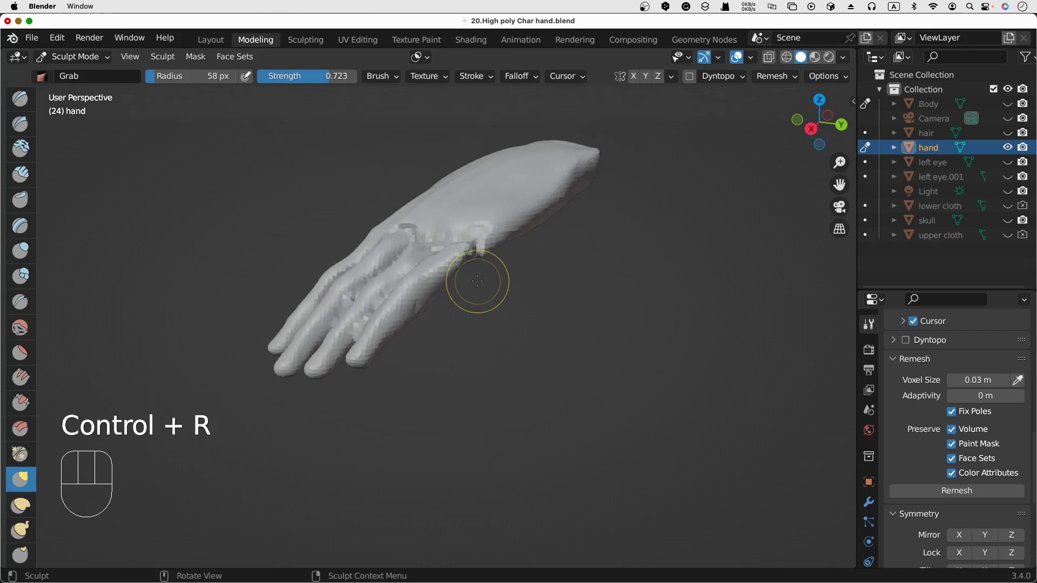
scroll(477, 281, left, 10)
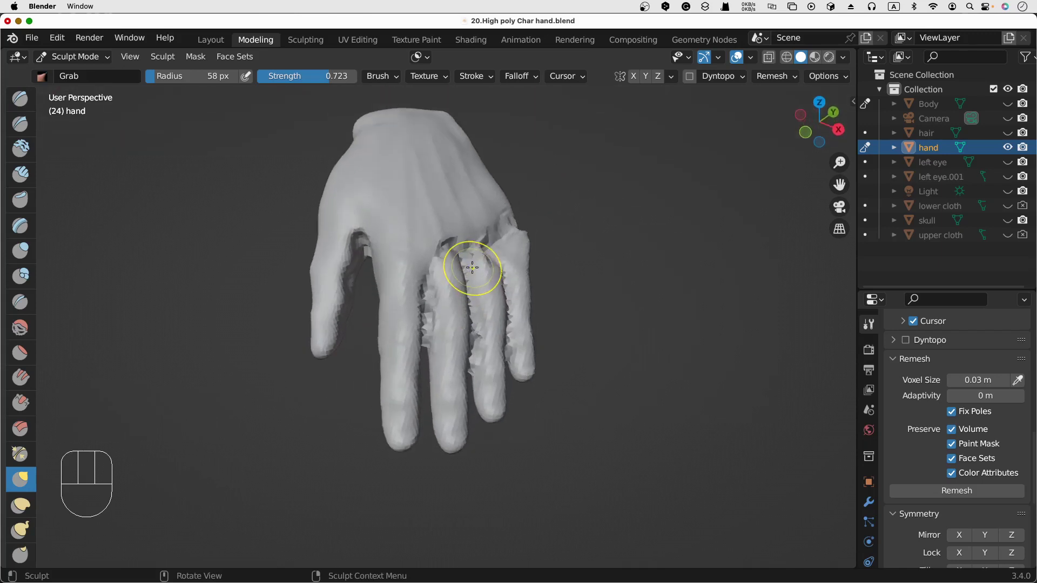
drag(447, 244, 450, 253)
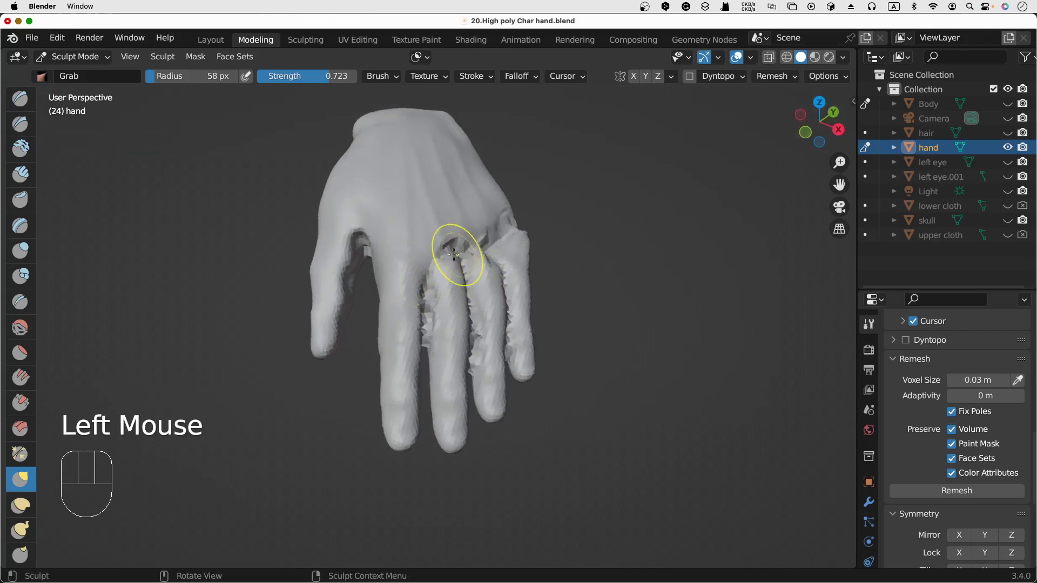
click(454, 255)
key(ctrl+r)
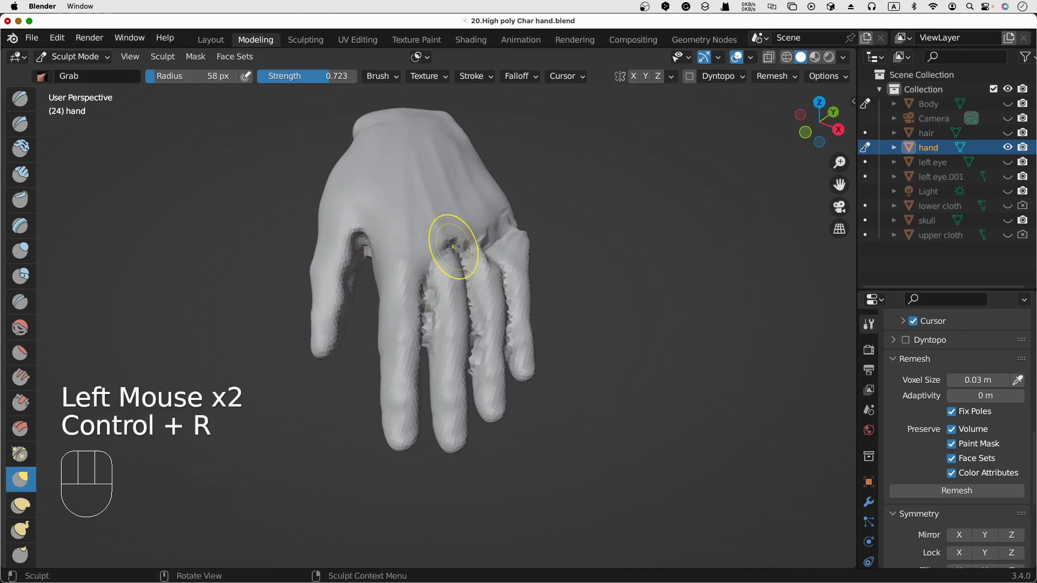
Set the remesh voxel size to 0.01 m and remesh the hand
click(977, 378)
key(Left)
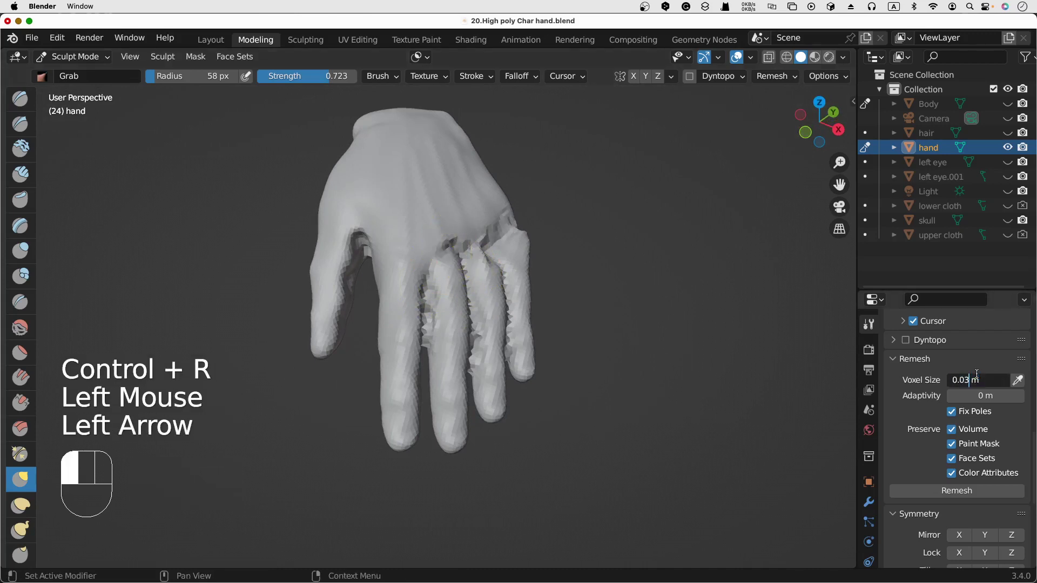
click(946, 492)
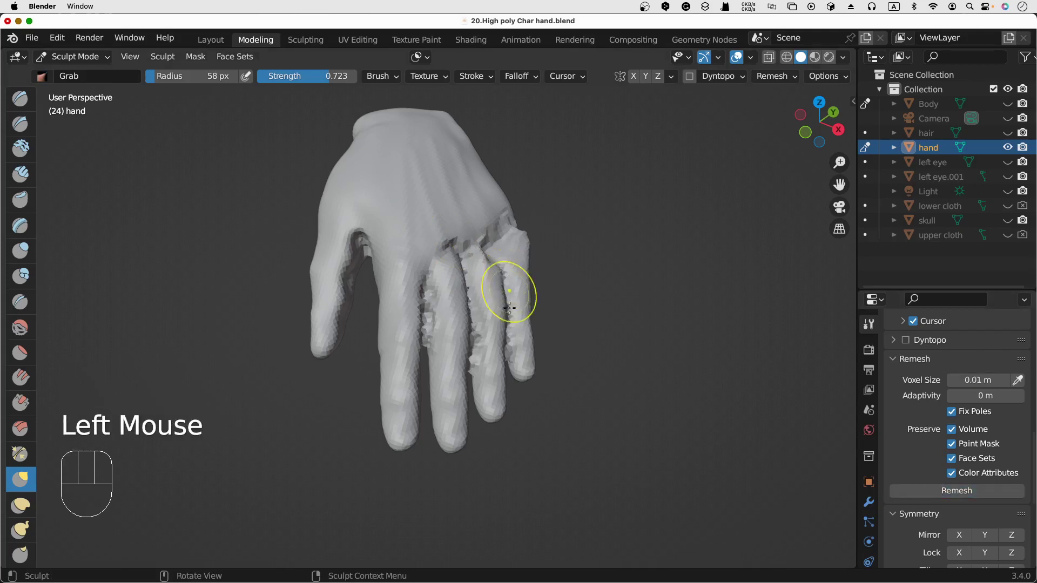
Pull the bases of the little, ring and middle fingers into the back of the hand with 58 px Grab strokes
scroll(514, 314, right, 5)
scroll(515, 315, right, 5)
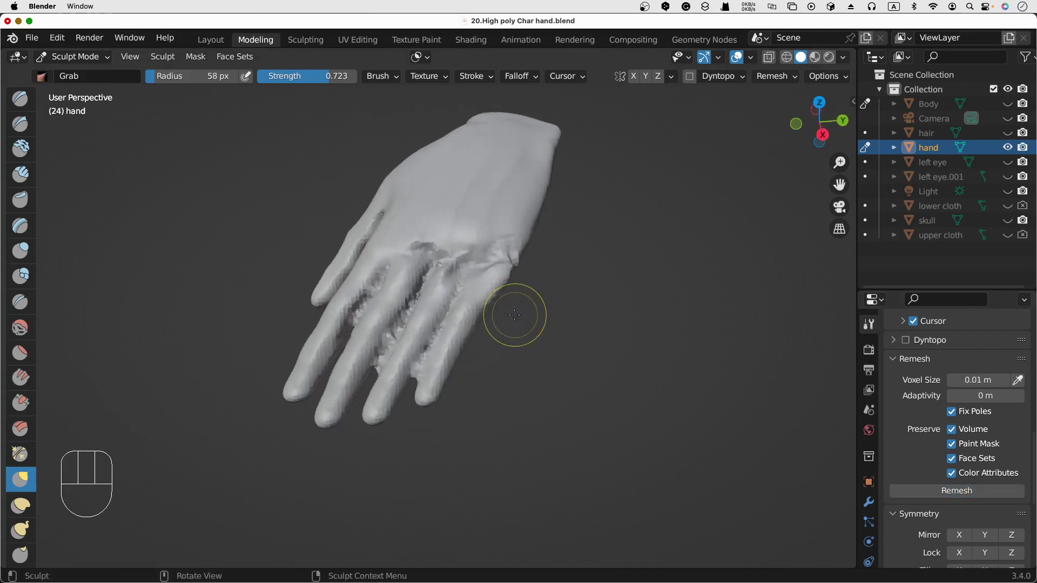
scroll(515, 315, left, 6)
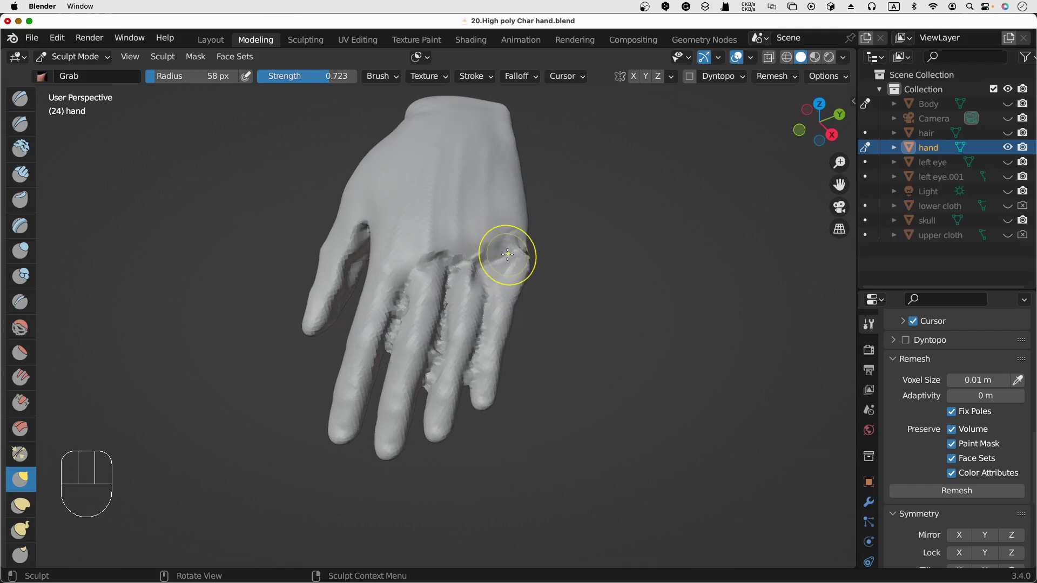
mouse_move(510, 257)
mouse_down()
mouse_move(511, 245)
mouse_move(491, 248)
mouse_move(497, 243)
mouse_up()
scroll(511, 244, right, 5)
scroll(487, 243, down, 3)
scroll(486, 253, left, 5)
drag(497, 244, 500, 235)
drag(500, 235, 438, 242)
Set the Grab radius to 28 px, pull the web in the index-middle finger gap toward the knuckles, and voxel remesh
scroll(483, 245, left, 5)
scroll(451, 247, left, 4)
scroll(436, 247, left, 3)
scroll(418, 270, left, 4)
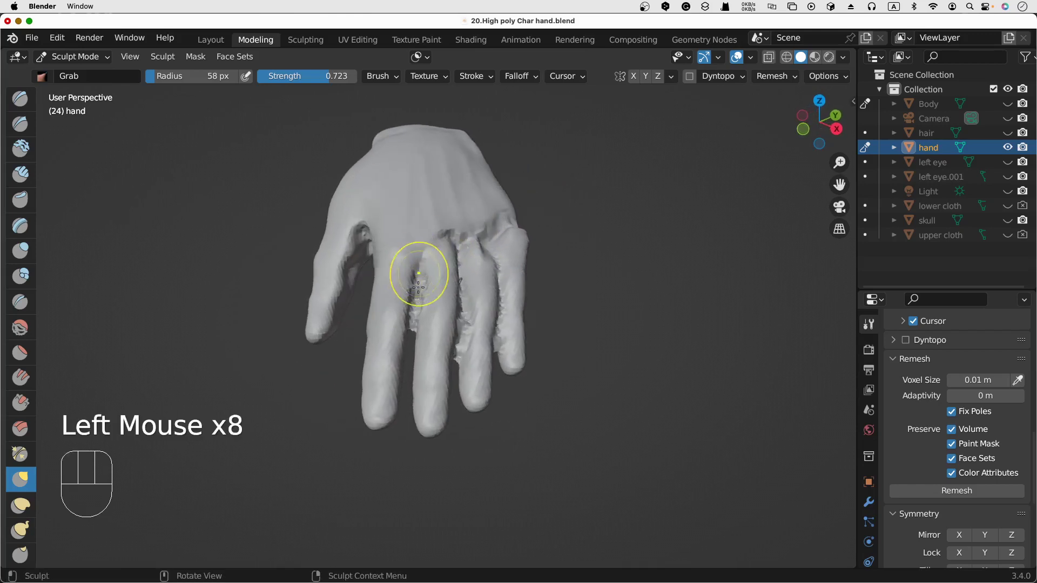
key(f)
click(413, 323)
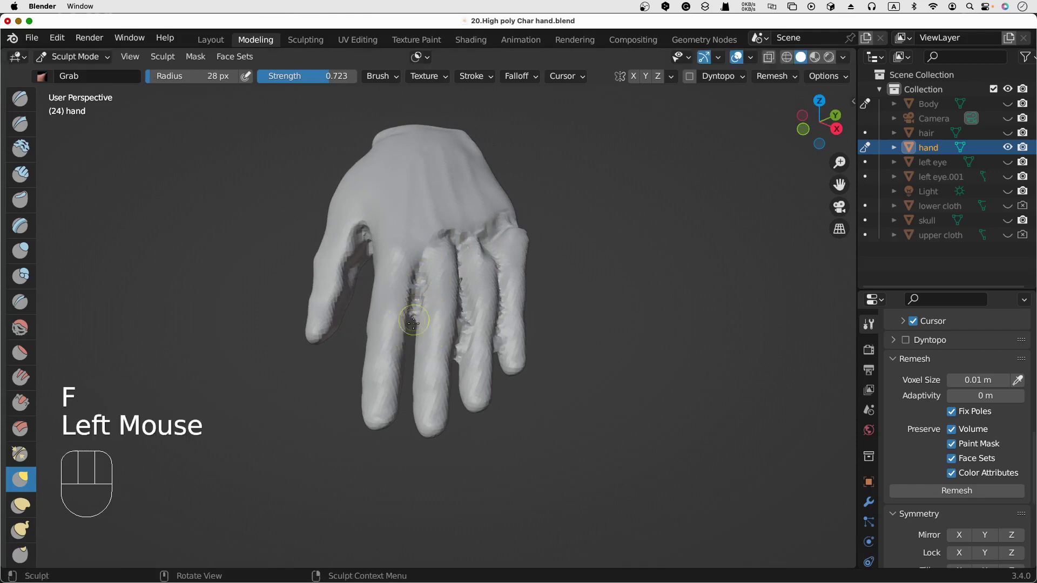
drag(413, 323, 415, 315)
drag(415, 316, 415, 299)
key(ctrl+r)
Push the index-middle web further up toward the middle finger's base with short 28 px Grab strokes and voxel remesh
drag(415, 304, 415, 297)
drag(414, 302, 415, 293)
drag(415, 297, 416, 289)
drag(416, 290, 417, 283)
drag(417, 291, 419, 285)
drag(419, 288, 423, 282)
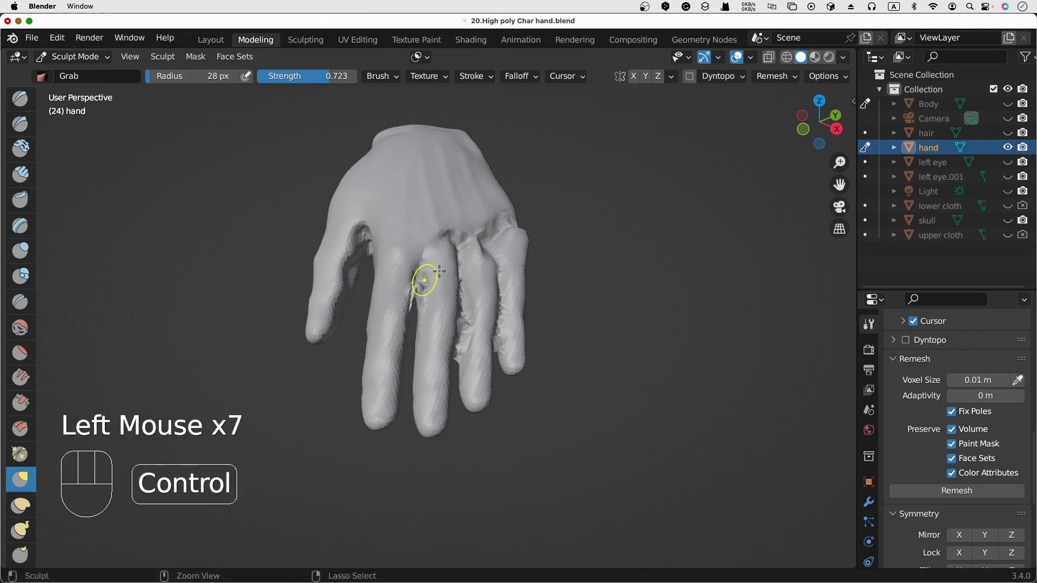
key(ctrl+r)
Pull up the leftover strip of mesh between the index and middle fingers with Grab and voxel remesh
scroll(436, 286, up, 5)
drag(415, 342, 414, 335)
drag(413, 341, 414, 331)
drag(414, 337, 415, 333)
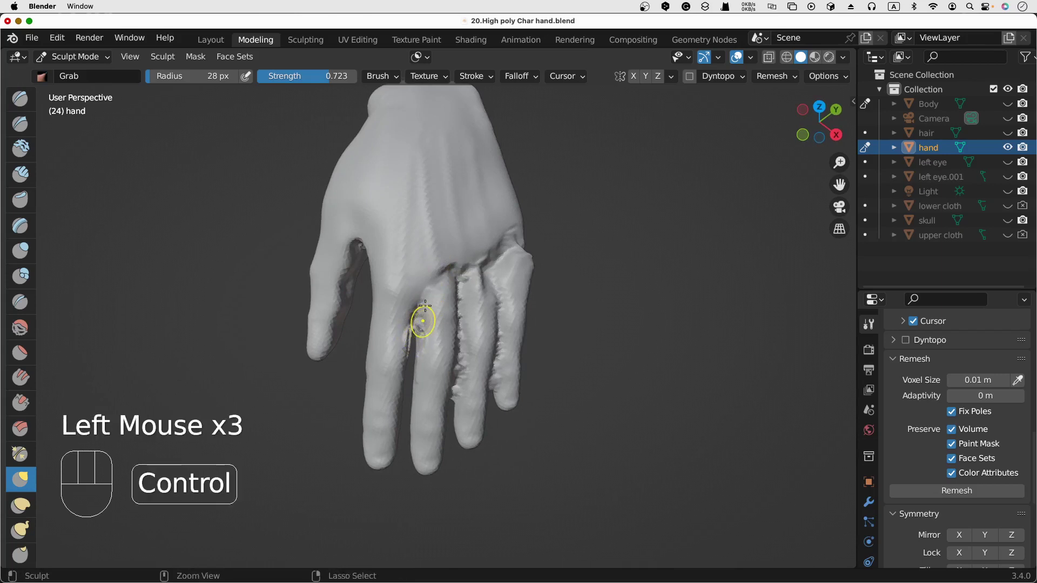
key(ctrl+r)
Carve the index-middle finger gap with subtractive SculptDraw strokes at 28 px radius and 0.714 strength, and undo the last stroke
click(27, 106)
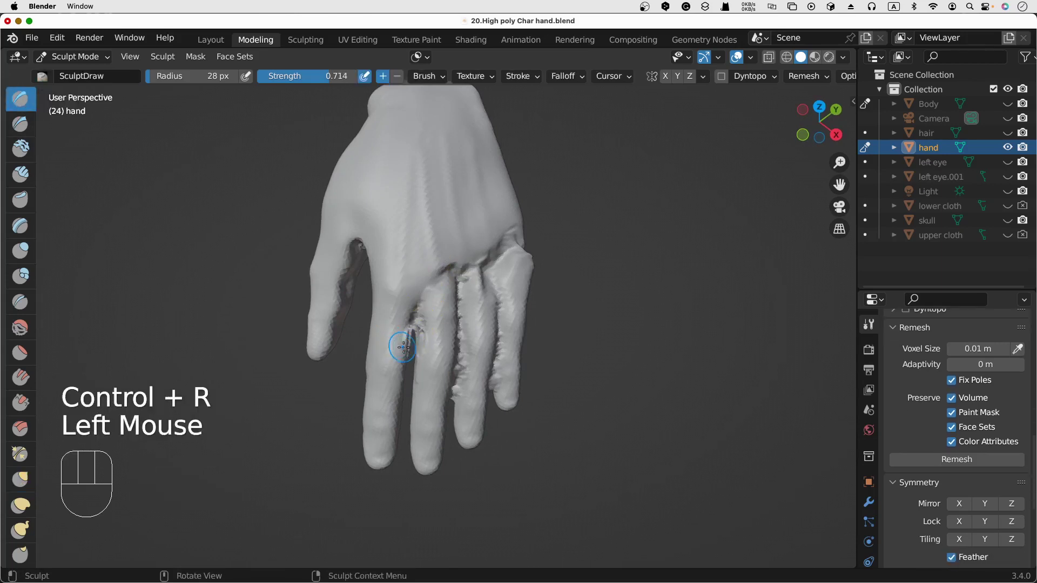
ctrl+drag(410, 348, 414, 328)
ctrl+drag(413, 342, 414, 334)
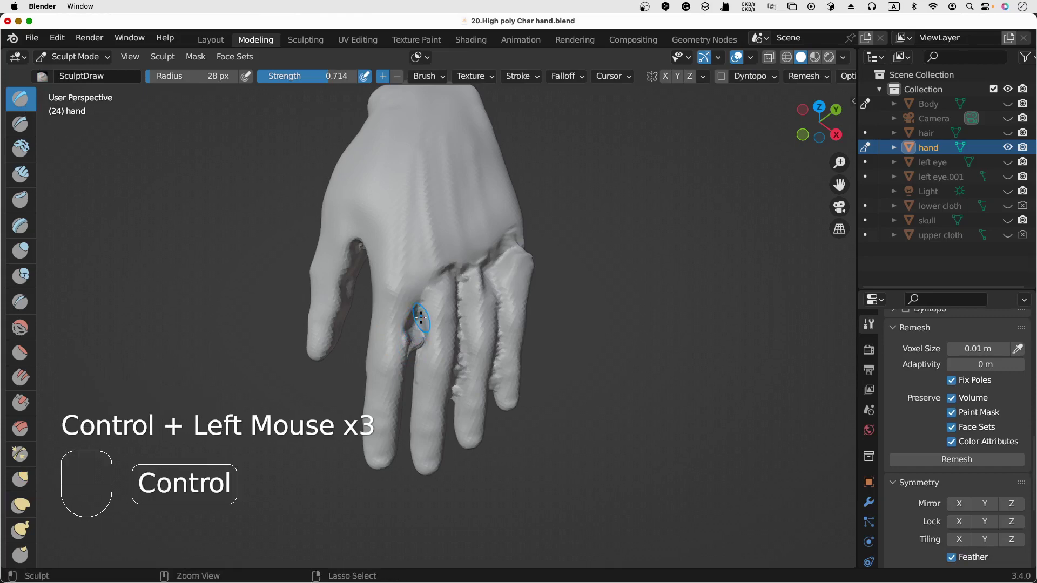
key(super+z)
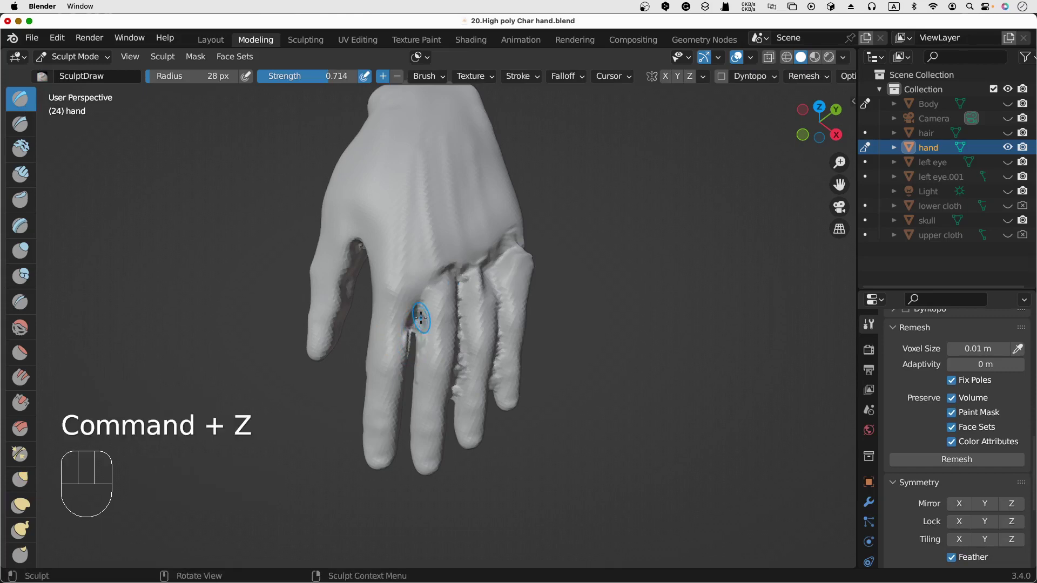
Set SculptDraw to 17 px radius and carve the index-middle and middle-ring finger gaps subtractively, voxel remeshing after each
key(f)
click(412, 335)
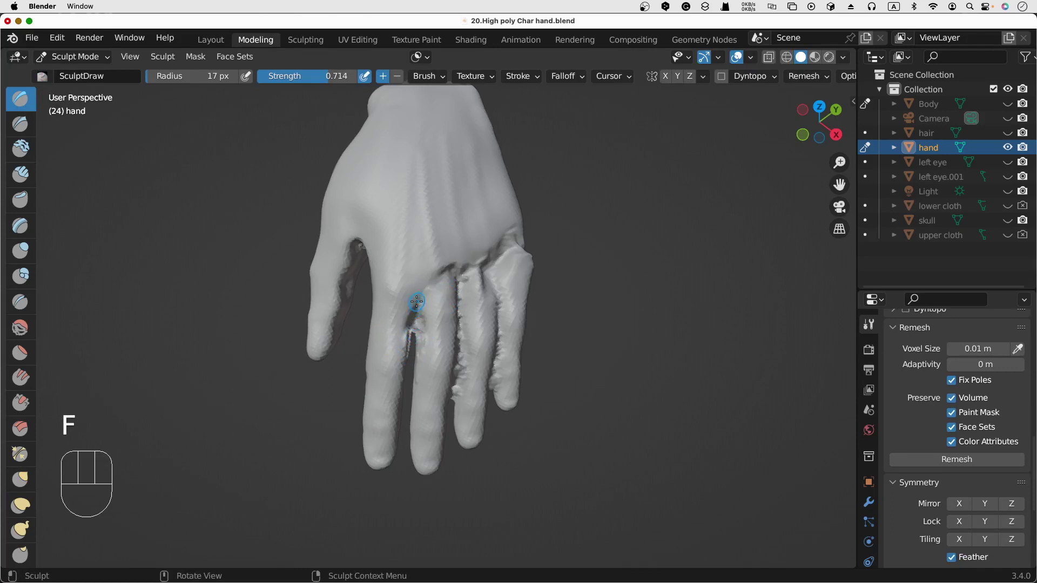
middle_drag(416, 304, 416, 261)
drag(414, 274, 420, 264)
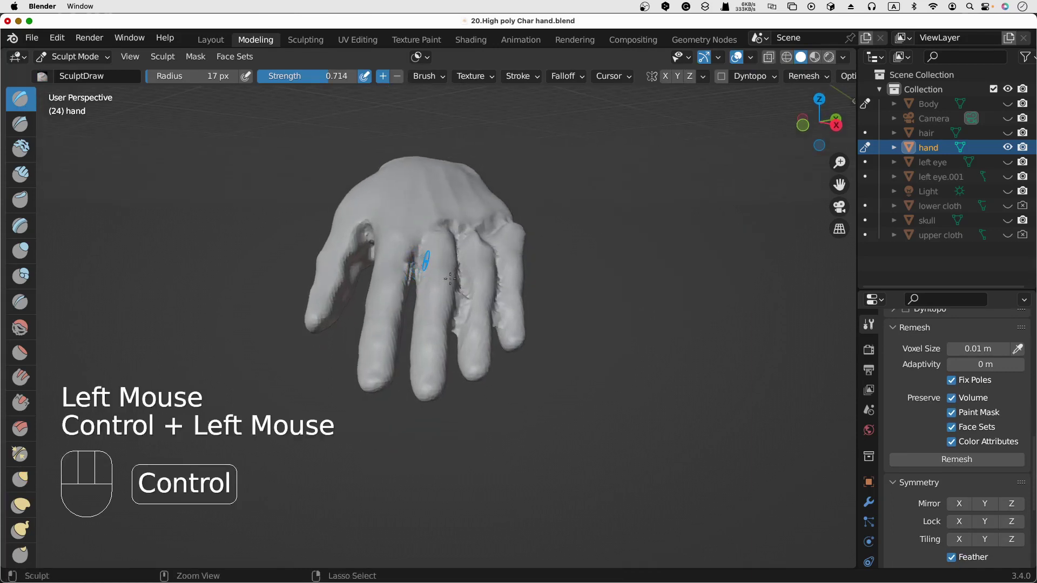
key(ctrl+r)
ctrl+drag(457, 324, 455, 334)
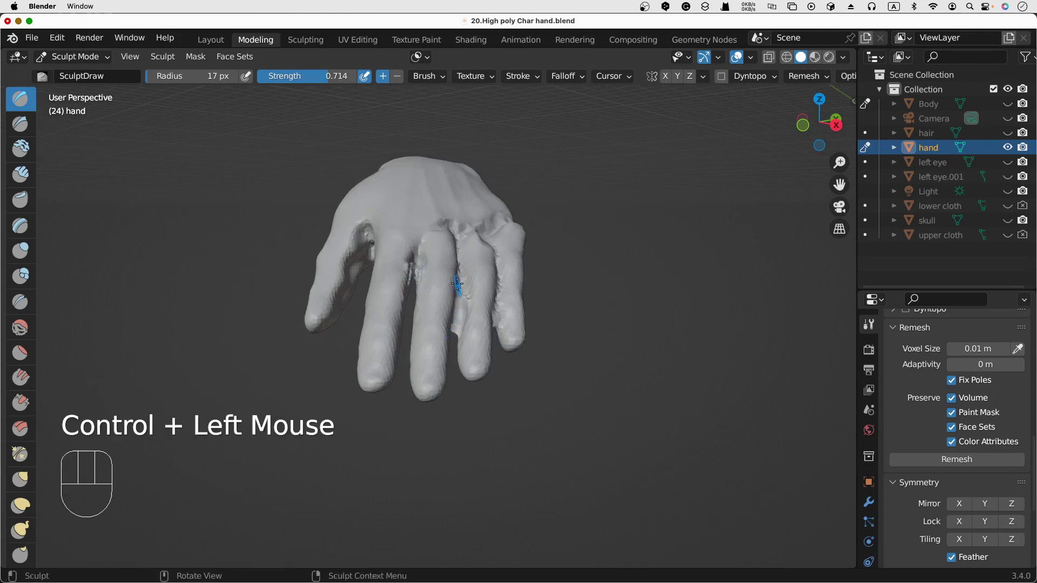
key(ctrl+r)
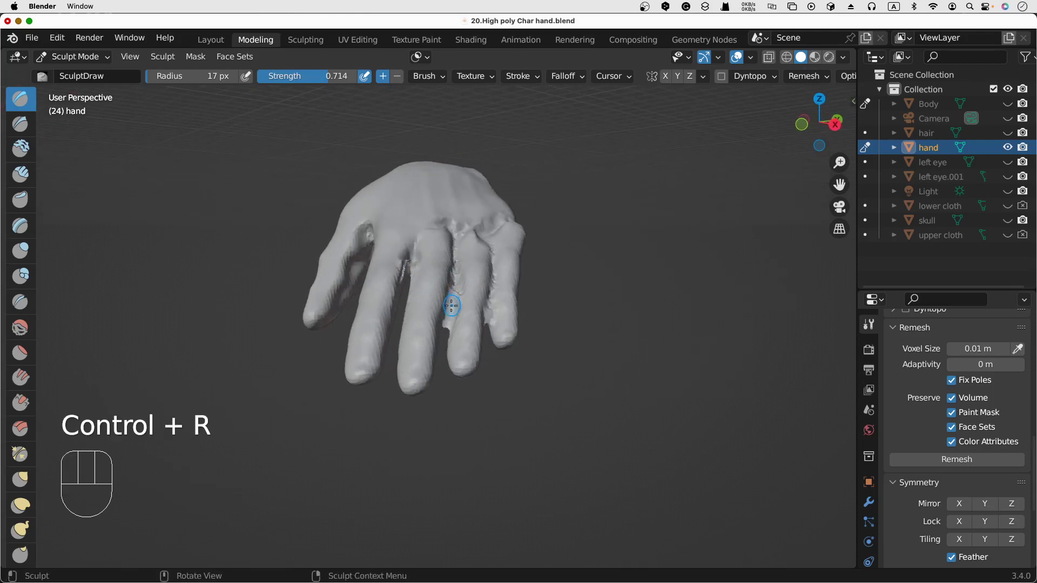
Try to cut away the jagged web between the middle and ring fingers with more subtractive 17 px SculptDraw strokes and a voxel remesh
ctrl+drag(450, 310, 449, 300)
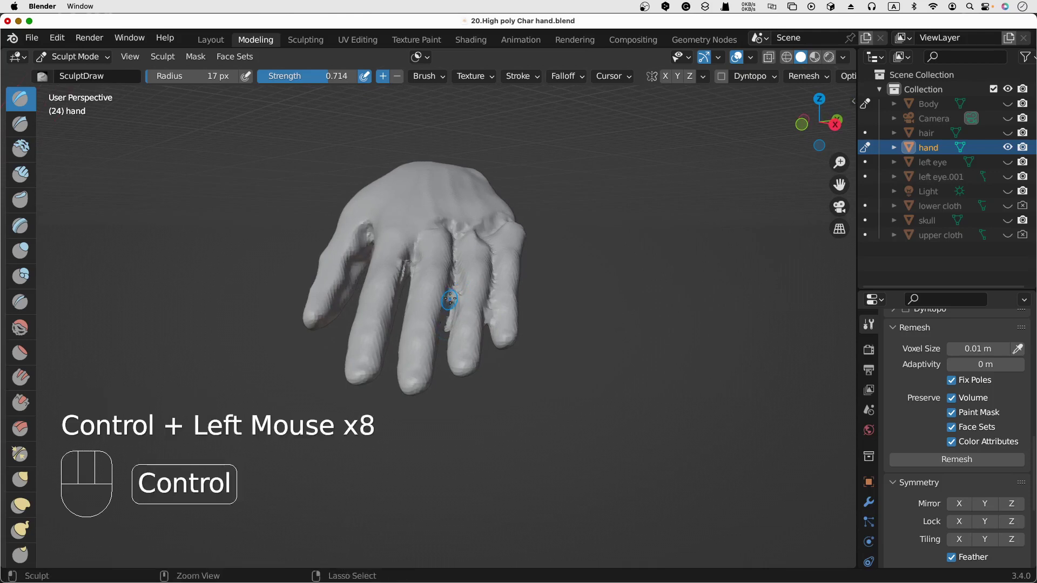
key(ctrl+r)
ctrl+drag(447, 332, 448, 320)
ctrl+drag(447, 332, 447, 309)
Undo the latest subtractive strokes and voxel remesh in the middle-ring finger gap
scroll(452, 289, down, 10)
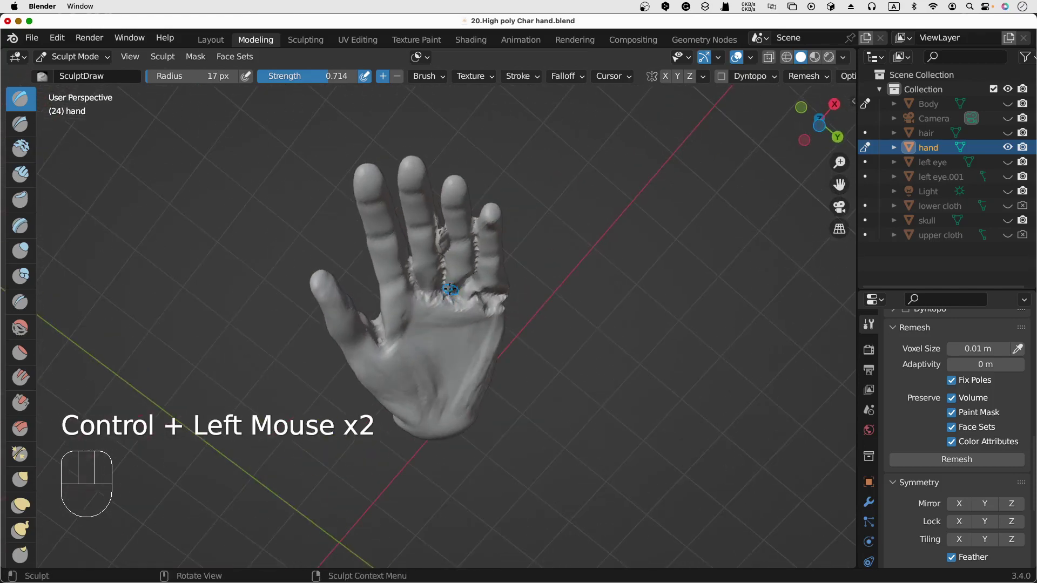
scroll(456, 238, up, 10)
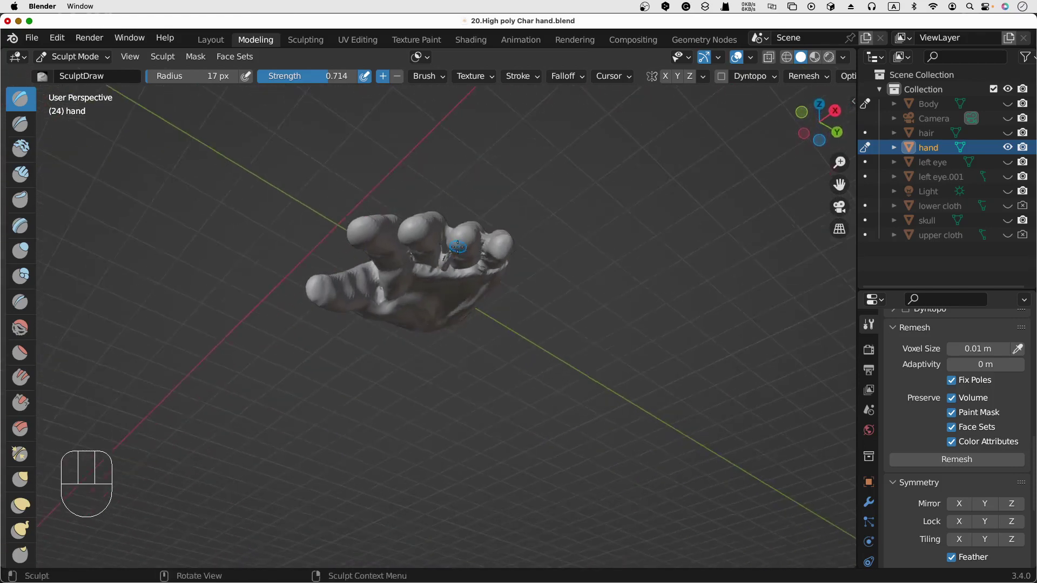
scroll(457, 250, up, 5)
key(super+z)
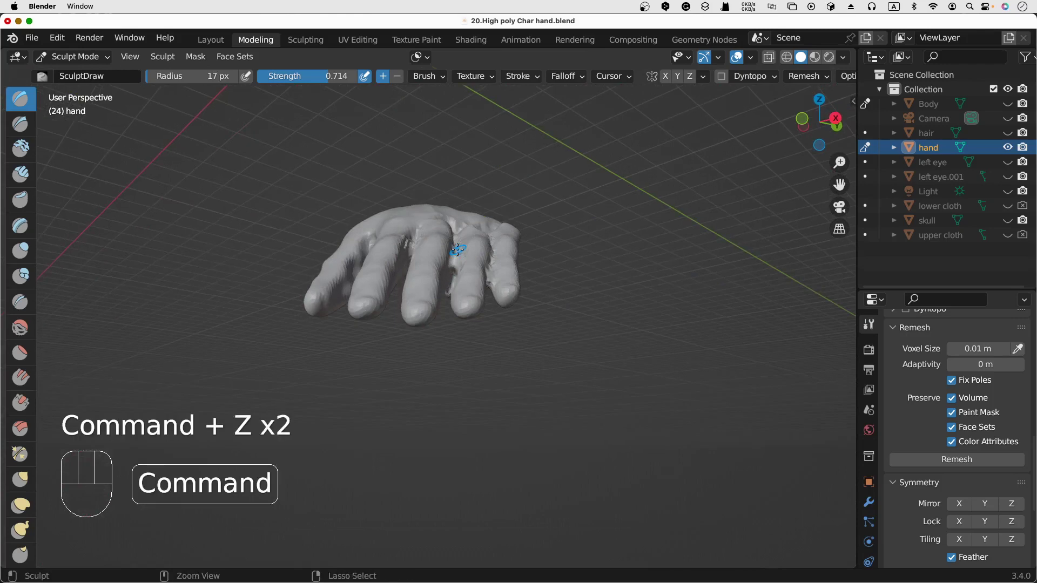
key(super+z)
key(super+z)
key(super+z)
scroll(458, 250, up, 5)
key(super+z)
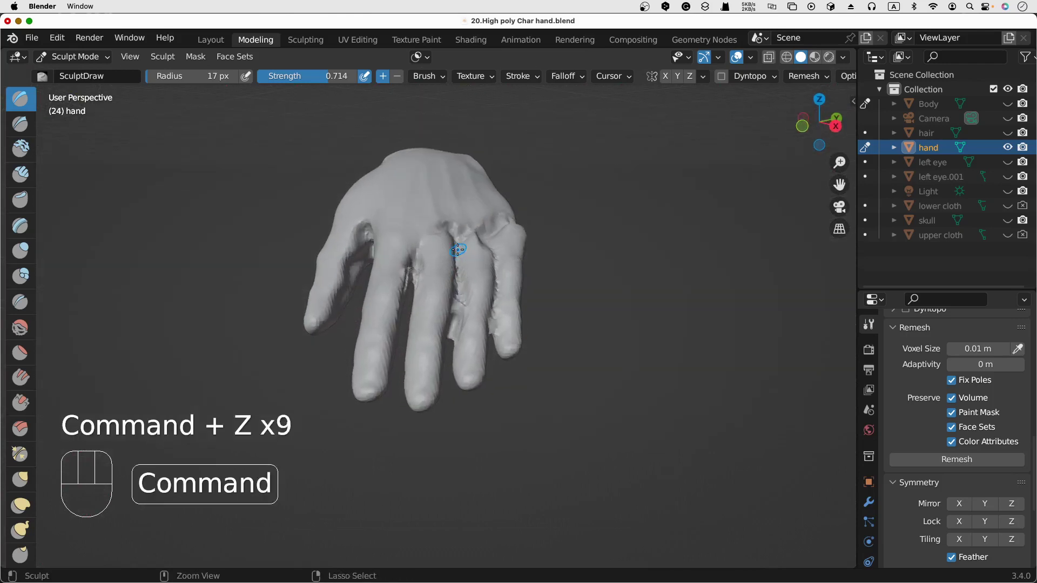
Switch to Grab at 17 px radius and 0.723 strength and pull the middle-ring finger web toward the knuckles
click(21, 481)
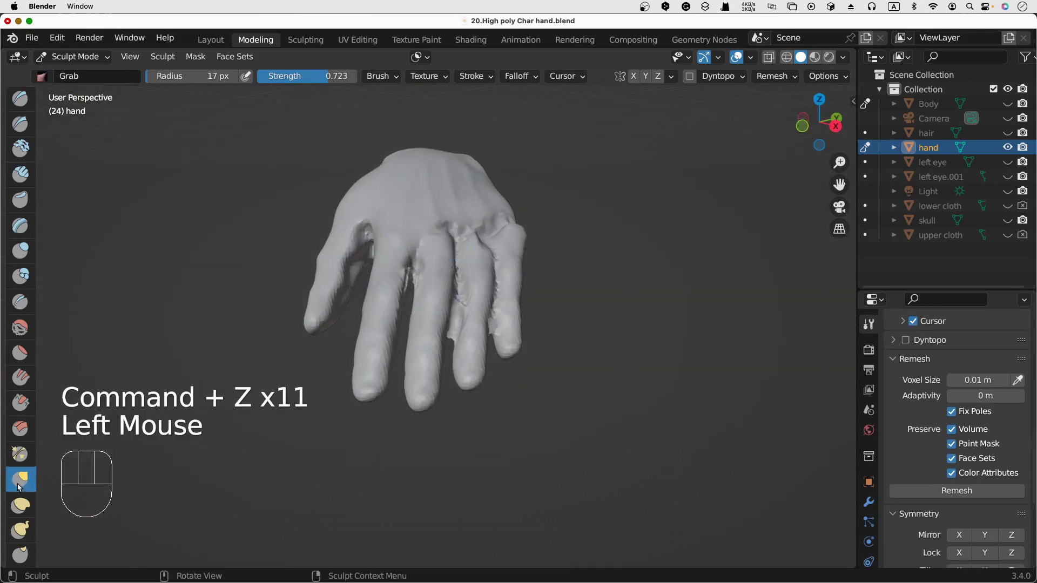
scroll(20, 489, down, 5)
scroll(454, 324, down, 10)
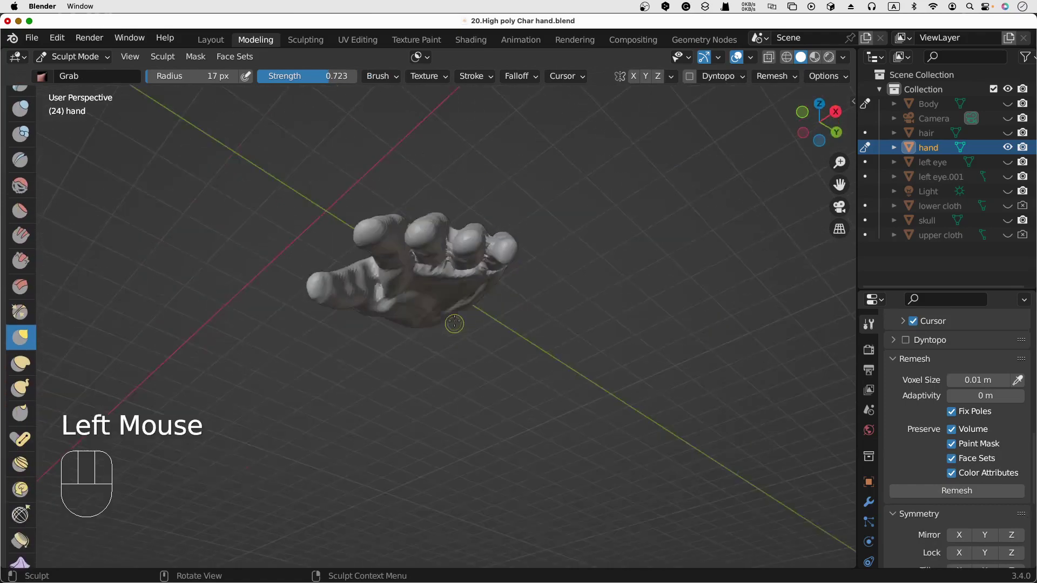
scroll(456, 268, down, 4)
scroll(447, 262, up, 14)
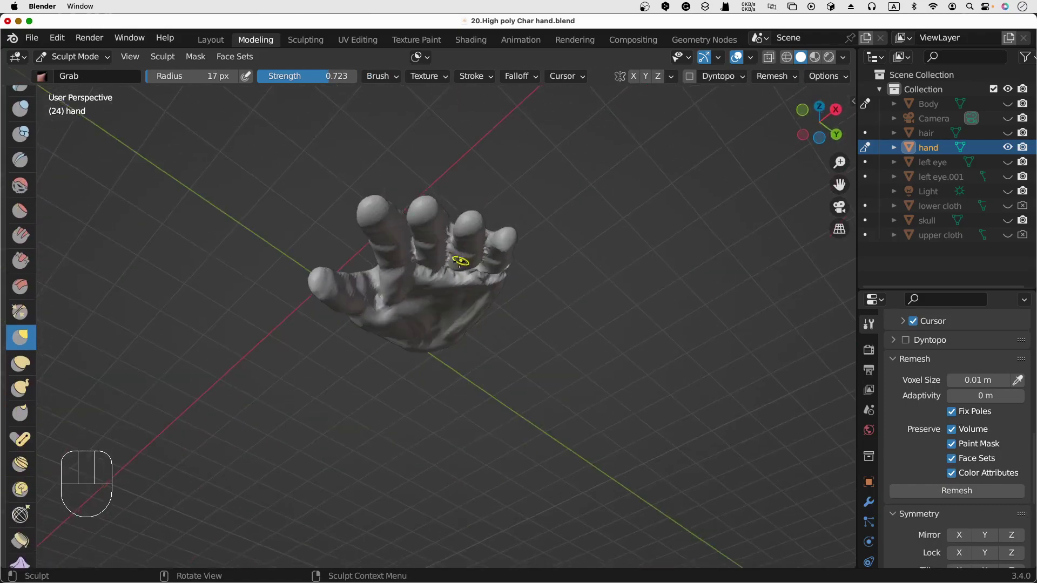
scroll(456, 358, down, 3)
scroll(457, 358, down, 4)
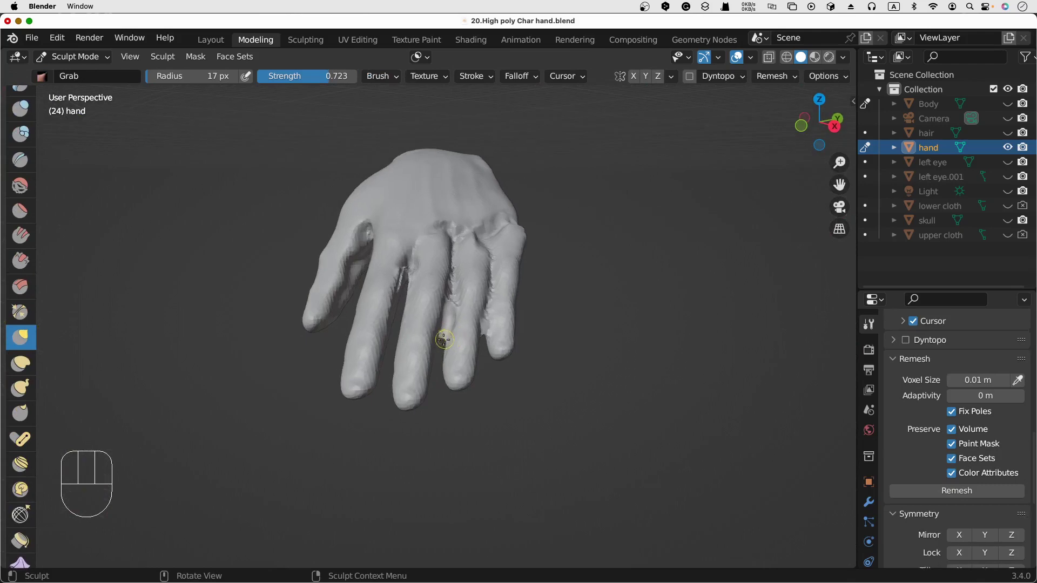
drag(444, 339, 452, 296)
drag(450, 306, 452, 298)
drag(451, 305, 453, 298)
Drag the lower part of the middle-ring web up toward the finger bases with long Grab strokes and voxel remesh
middle_drag(457, 274, 435, 335)
drag(434, 337, 439, 316)
drag(435, 335, 443, 296)
key(ctrl+r)
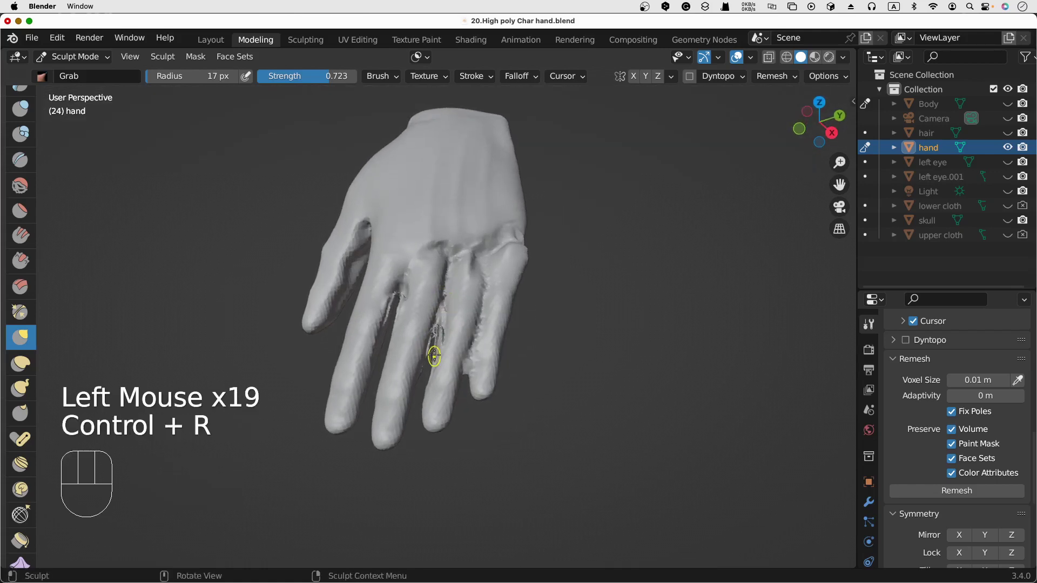
Thin the remaining web between the middle and ring fingers with repeated 17 px Grab strokes toward the knuckles and voxel remesh
drag(434, 353, 437, 332)
drag(433, 347, 436, 331)
drag(433, 344, 438, 327)
drag(433, 342, 437, 327)
drag(433, 341, 437, 326)
drag(433, 340, 446, 294)
key(ctrl+r)
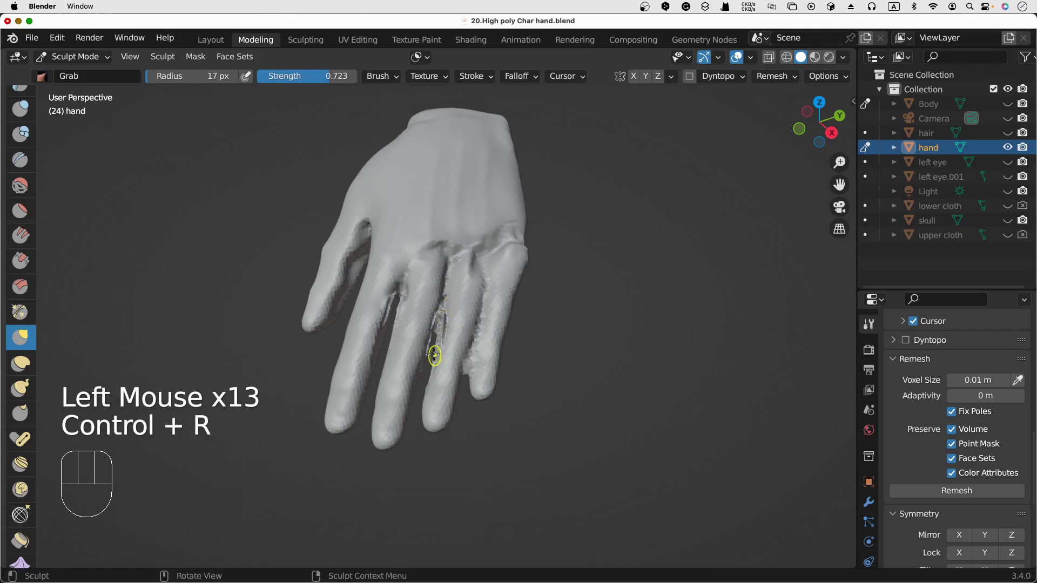
Drag the remaining middle-ring finger web up to the finger bases with short Grab strokes and voxel remesh
drag(433, 354, 438, 325)
drag(434, 344, 436, 333)
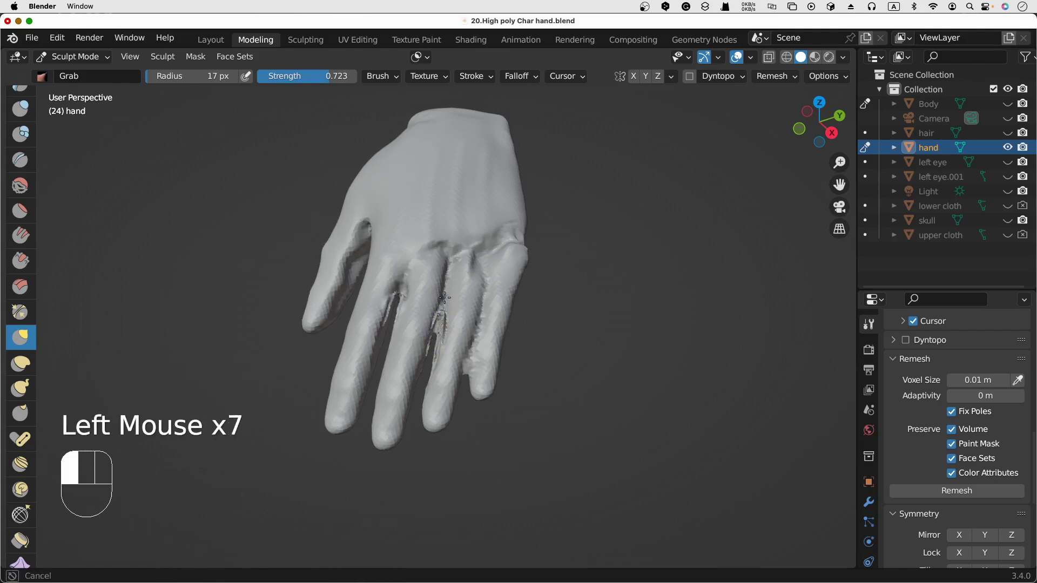
drag(446, 281, 445, 280)
drag(441, 302, 444, 286)
drag(441, 300, 444, 287)
drag(440, 300, 443, 288)
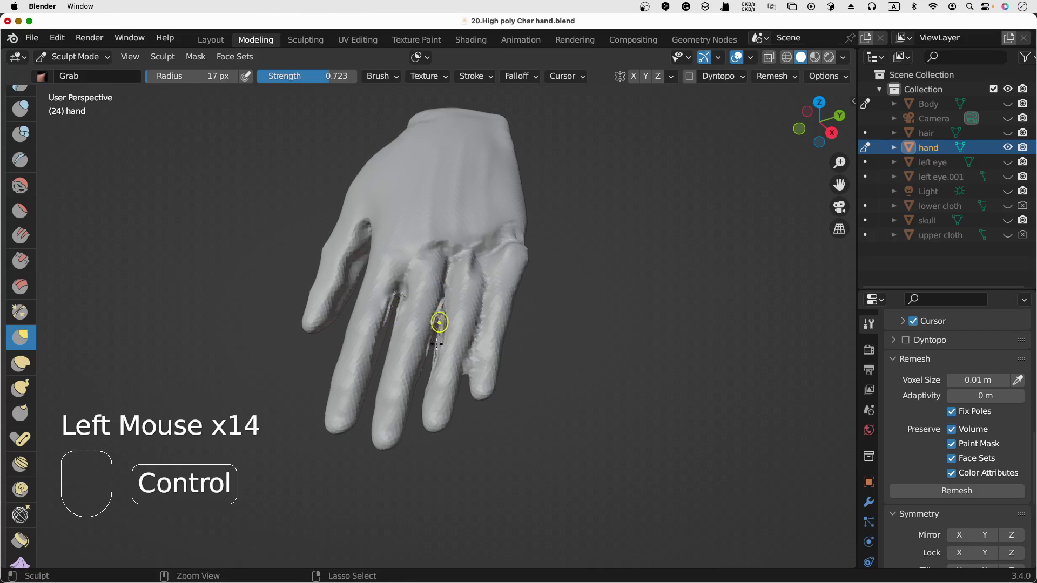
key(ctrl+r)
Grab the leftover strands lower between the middle and ring fingers, gather them at the knuckles and voxel remesh again
drag(431, 357, 438, 331)
drag(431, 355, 438, 328)
drag(431, 356, 432, 352)
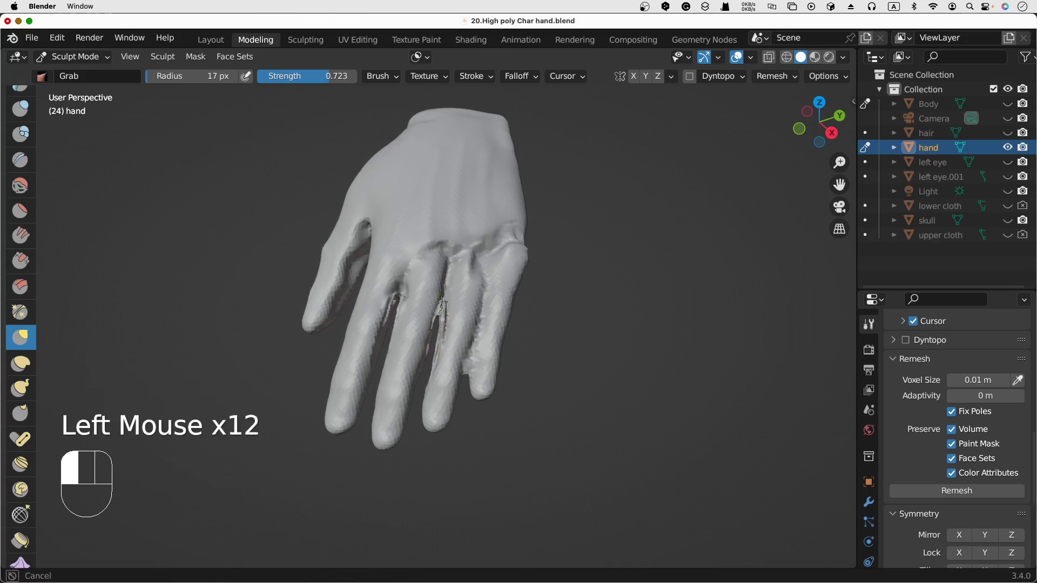
drag(444, 292, 445, 287)
drag(443, 295, 445, 286)
drag(444, 293, 446, 283)
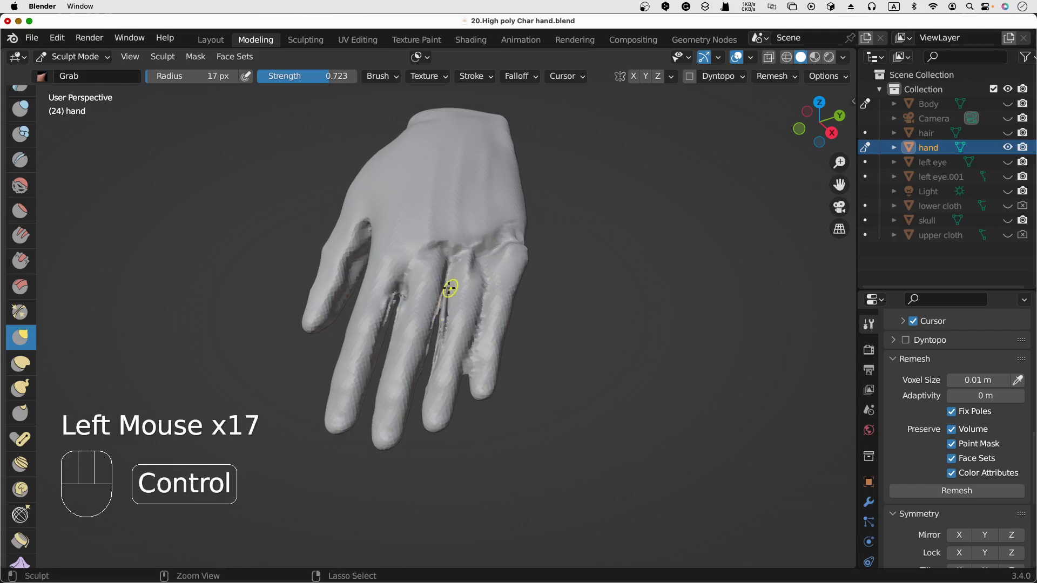
key(ctrl+r)
From the palm side, pull the middle-ring finger web down toward the palm with Grab and voxel remesh
scroll(457, 279, down, 10)
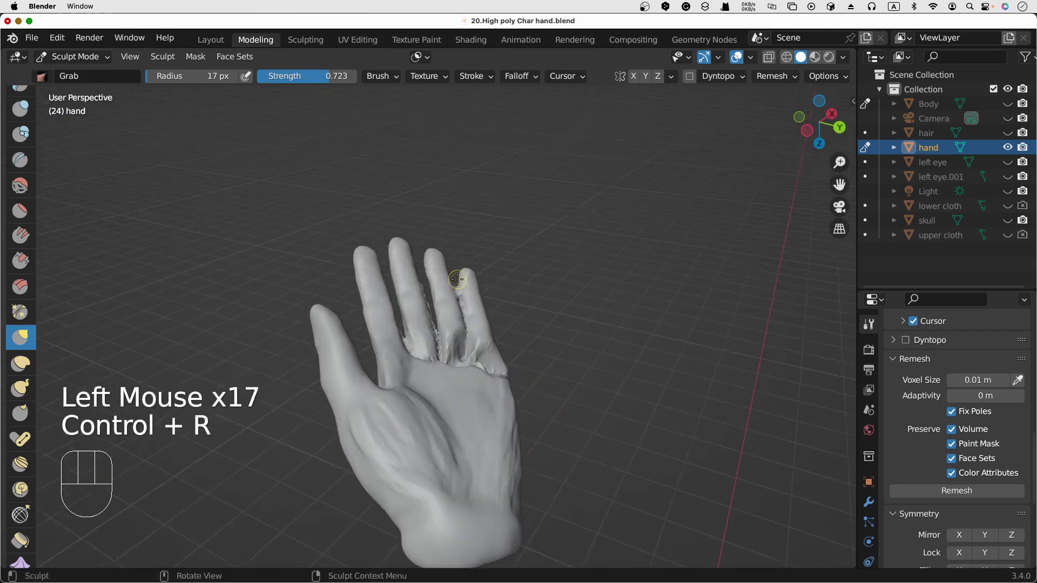
scroll(438, 297, down, 2)
drag(435, 294, 438, 312)
drag(435, 295, 438, 311)
drag(434, 285, 437, 311)
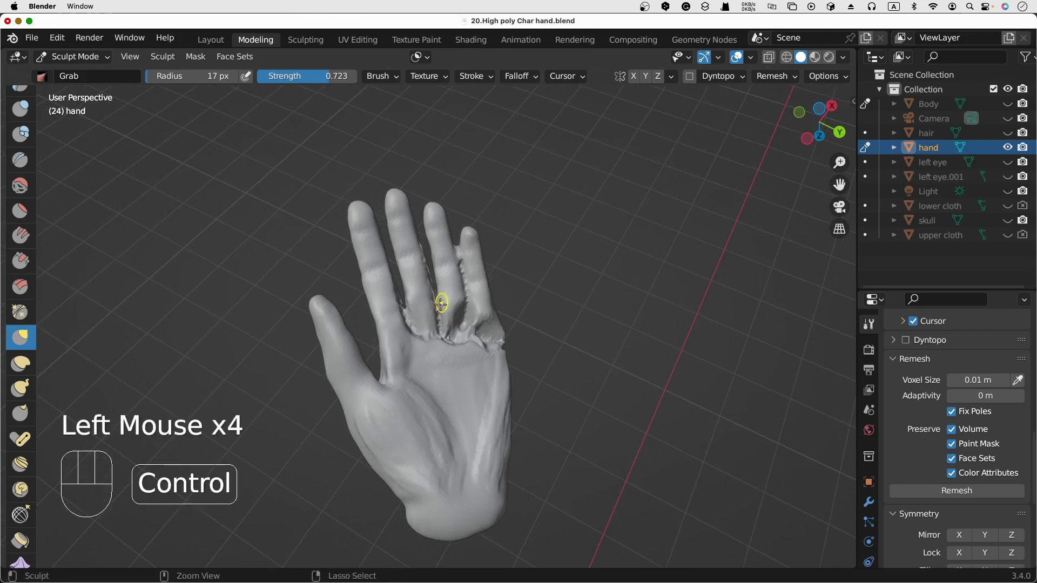
key(ctrl+r)
click(437, 295)
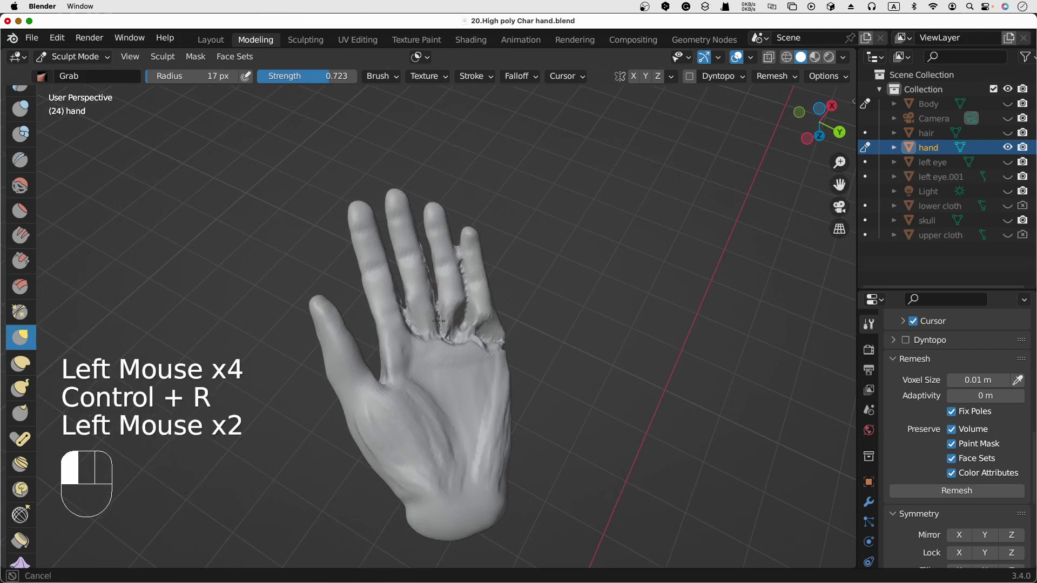
drag(439, 321, 439, 323)
Pull the web at the base of the index and middle fingers toward the palm with Grab, voxel remeshing between strokes
mouse_move(438, 302)
mouse_down()
mouse_move(441, 323)
mouse_move(407, 322)
mouse_up()
key(ctrl+r)
click(408, 325)
drag(405, 311, 409, 322)
drag(407, 314, 410, 322)
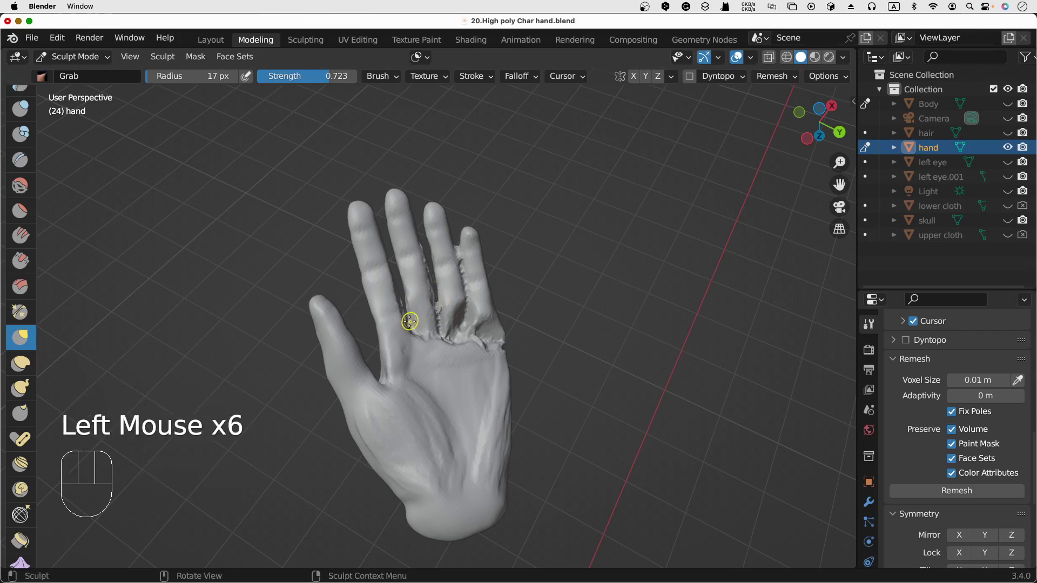
key(ctrl+r)
Drag the web between the ring and little fingers down toward the palm with successive Grab strokes and voxel remesh
drag(458, 247, 460, 264)
drag(459, 256, 462, 275)
key(ctrl+r)
drag(461, 270, 463, 286)
drag(461, 275, 464, 291)
drag(462, 281, 467, 302)
drag(464, 286, 468, 311)
drag(466, 288, 469, 311)
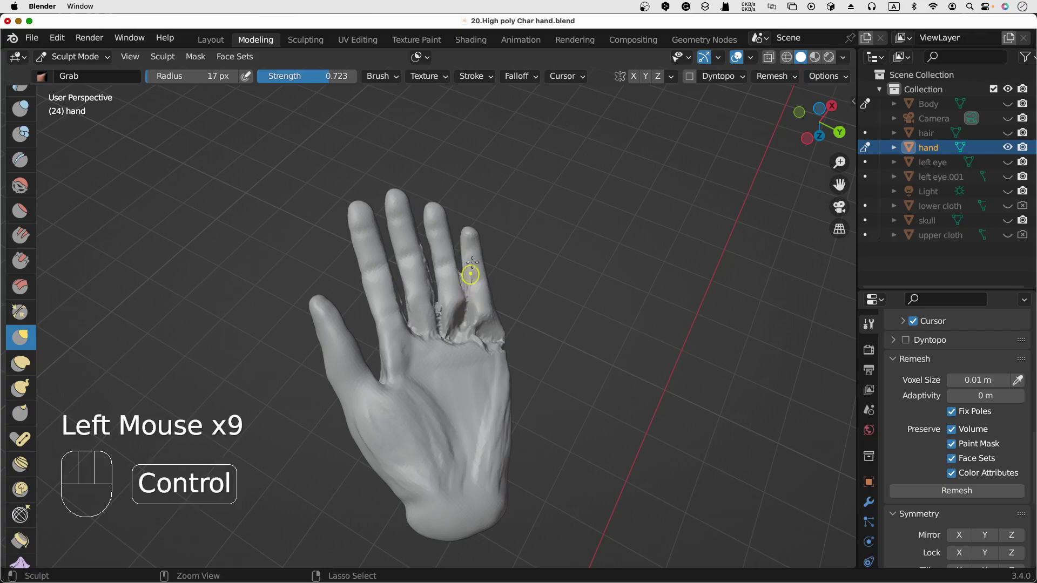
key(ctrl+r)
From the back of the hand, pull the leftover ring-little finger web toward the knuckles with Grab and voxel remesh
scroll(478, 265, up, 10)
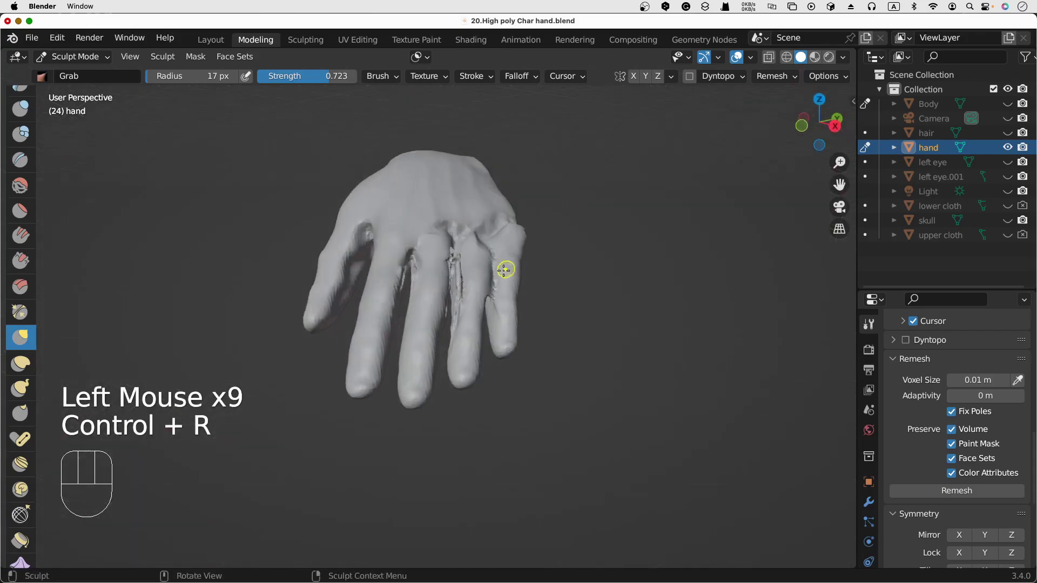
scroll(496, 333, up, 1)
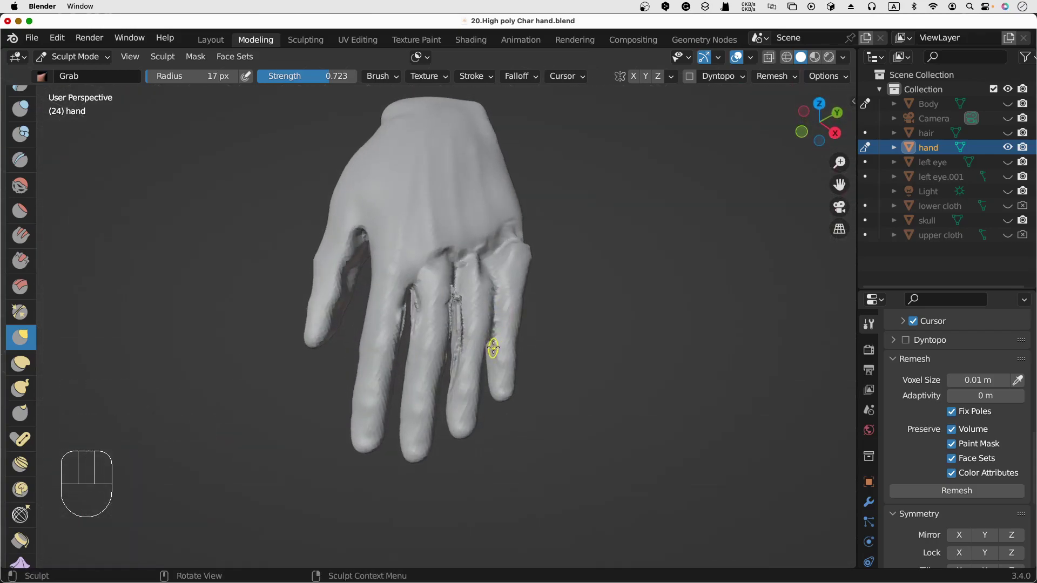
key(ctrl+r)
drag(489, 357, 490, 327)
drag(489, 346, 492, 324)
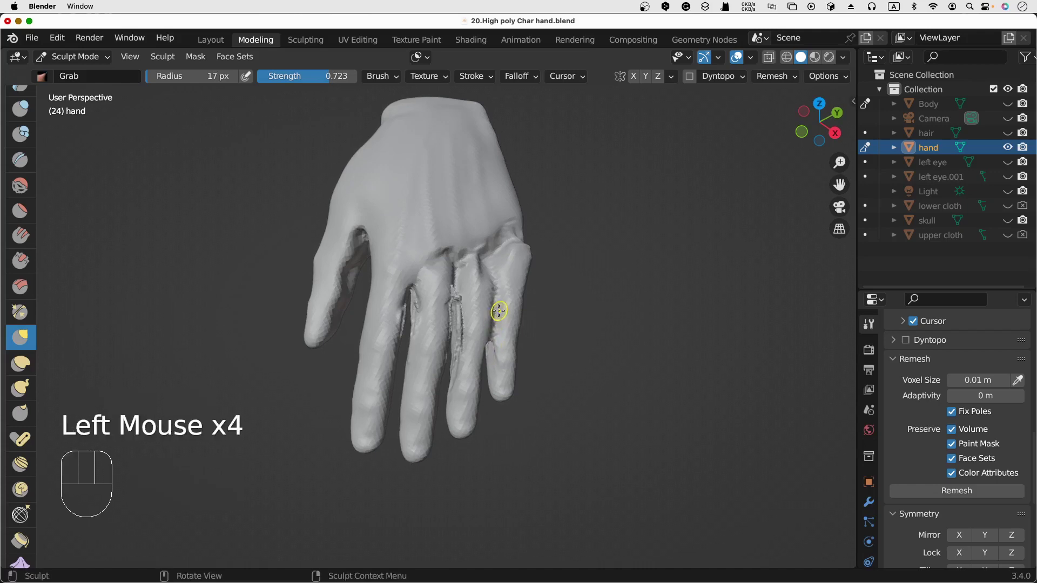
scroll(495, 317, right, 5)
drag(438, 351, 446, 334)
drag(439, 349, 448, 329)
key(ctrl+r)
Open the gap between the ring and little fingers further with repeated longer Grab strokes toward the knuckles, voxel remeshing in between
drag(439, 346, 449, 328)
drag(439, 347, 448, 328)
drag(440, 347, 454, 319)
key(ctrl+r)
drag(445, 335, 455, 315)
drag(446, 333, 455, 314)
drag(446, 333, 456, 312)
drag(447, 330, 455, 313)
key(ctrl+r)
drag(448, 331, 463, 295)
key(ctrl+r)
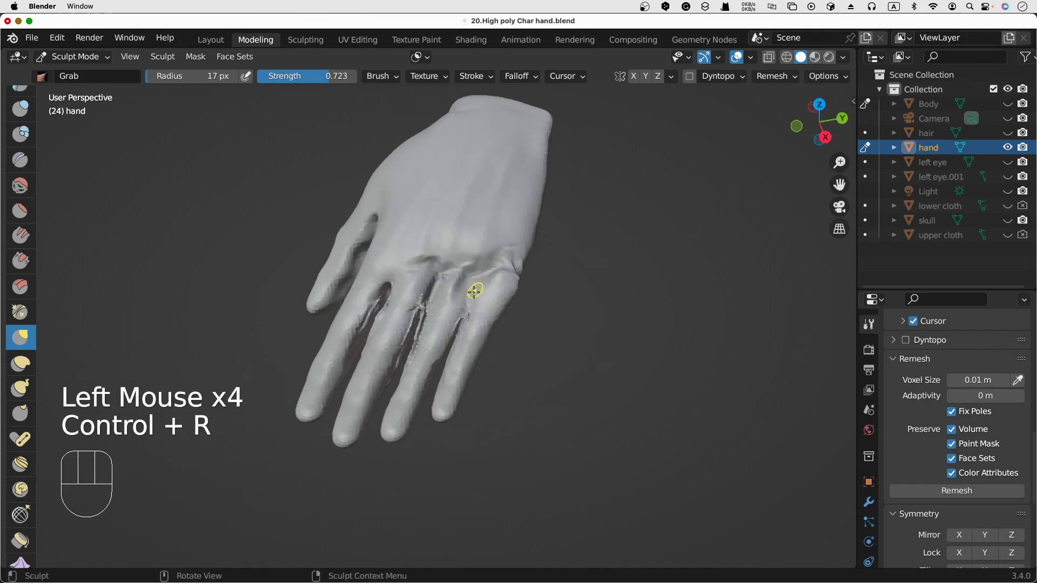
Push the top of the ring-little finger web into the knuckle area with Grab strokes and voxel remesh
drag(463, 329, 466, 320)
drag(464, 329, 469, 308)
key(ctrl+r)
drag(470, 308, 475, 297)
drag(477, 296, 481, 285)
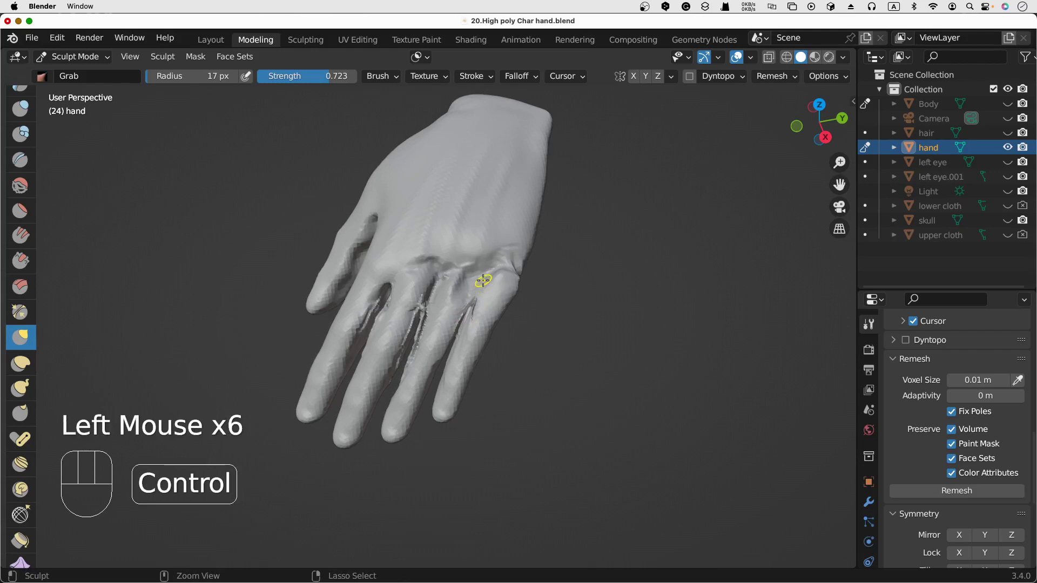
key(ctrl+r)
Pull the upper middle-ring finger web up into the knuckles with Grab and voxel remesh
drag(418, 328, 420, 321)
drag(420, 321, 435, 279)
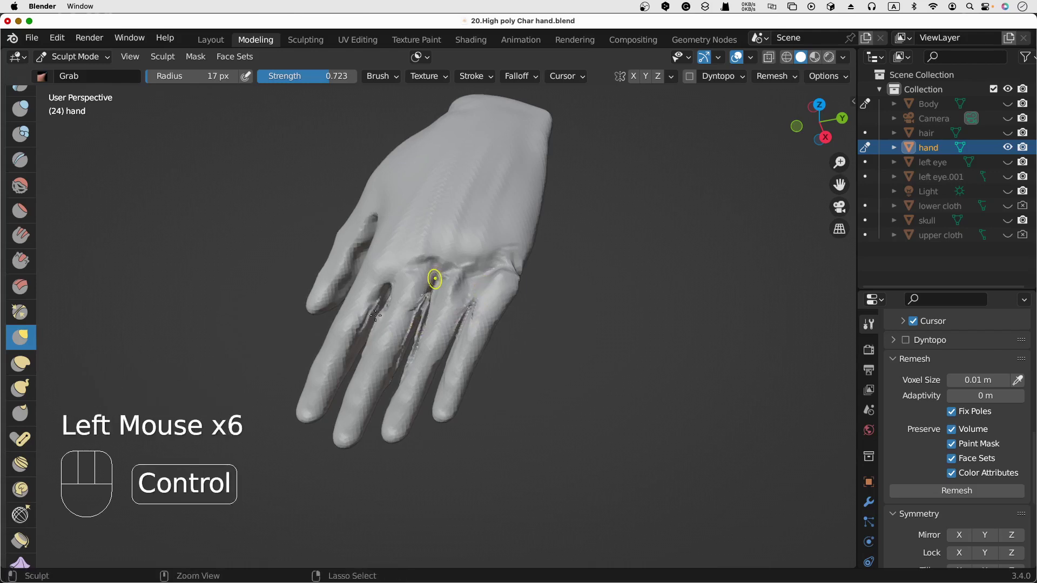
key(ctrl+r)
Enlarge the Grab brush radius to 103 px and pull the little-finger knuckle area across toward the middle finger's base
scroll(383, 297, up, 3)
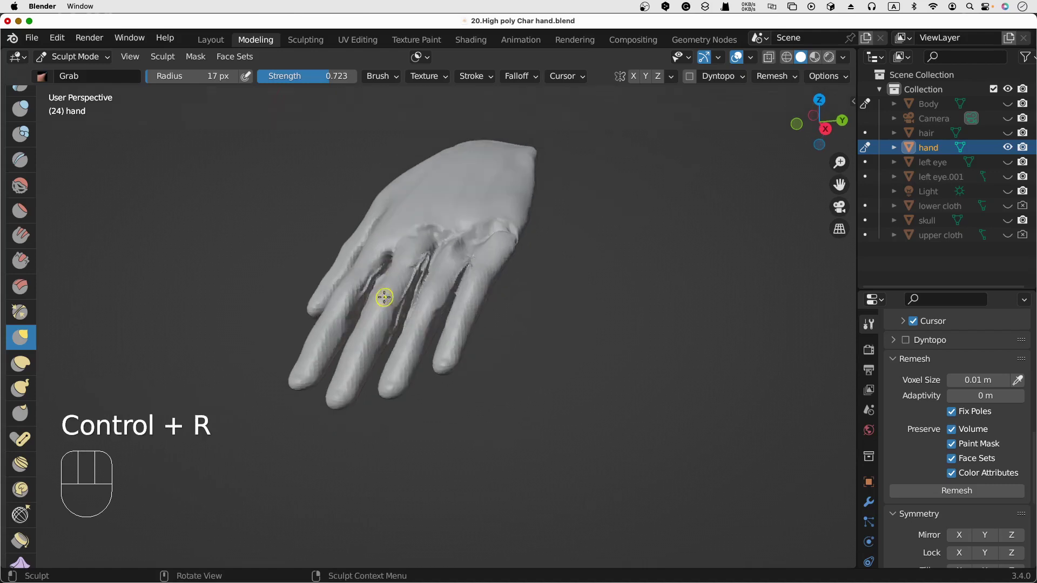
scroll(384, 298, down, 6)
scroll(384, 297, up, 4)
scroll(384, 298, right, 6)
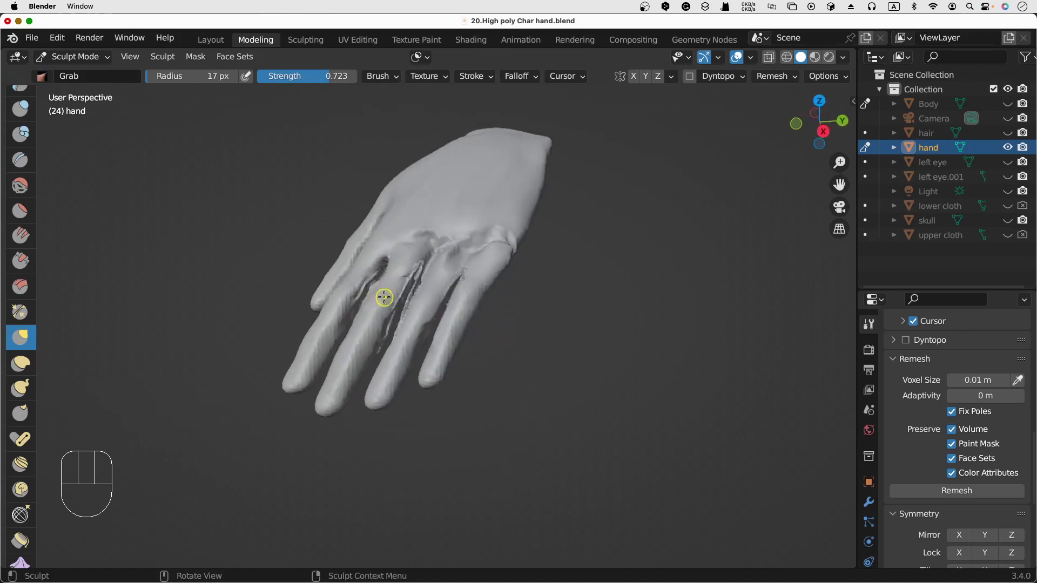
scroll(384, 298, up, 4)
scroll(384, 298, up, 3)
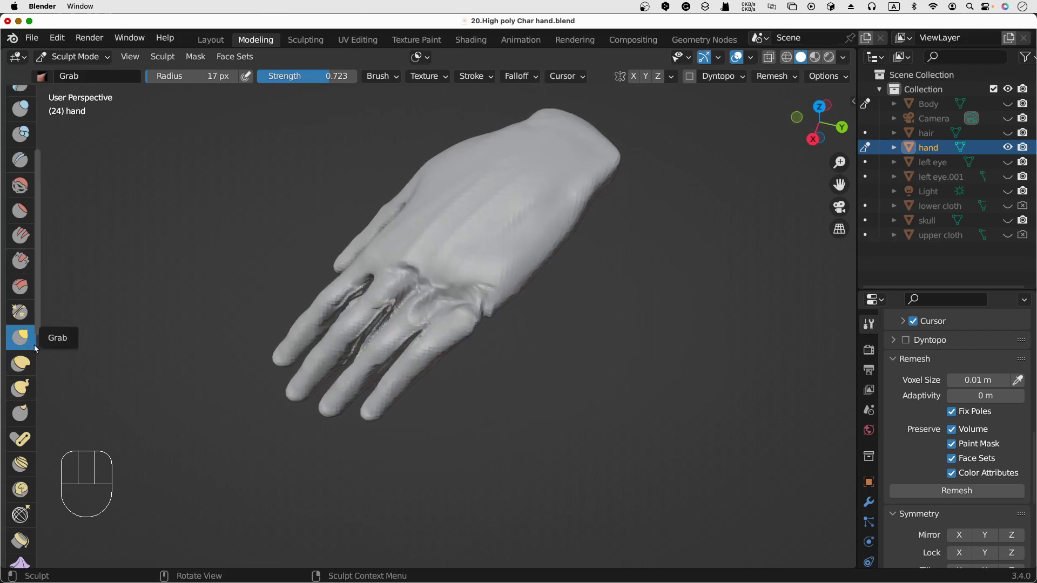
key(f)
click(475, 299)
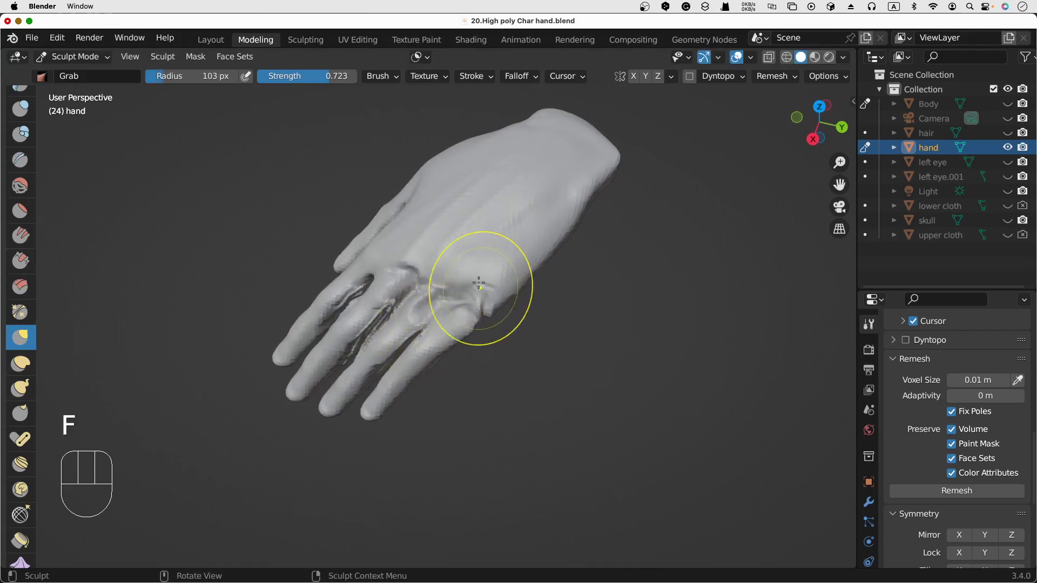
drag(478, 304, 432, 297)
Reduce the Grab radius to 59 px and reshape the middle, ring and little finger knuckles toward the back of the hand
key(f)
click(417, 315)
drag(436, 295, 434, 291)
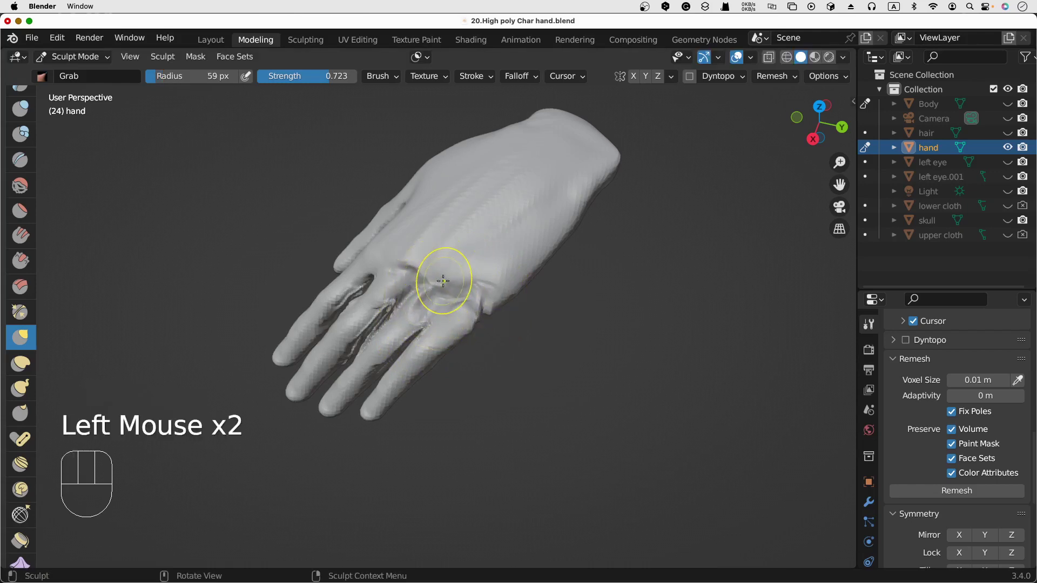
scroll(434, 271, down, 5)
drag(396, 234, 400, 230)
drag(397, 230, 398, 227)
drag(377, 242, 353, 258)
mouse_move(359, 256)
mouse_down()
mouse_move(383, 273)
mouse_move(403, 246)
mouse_move(424, 233)
mouse_move(425, 242)
mouse_up()
Set the Grab radius to 46 px, reshape the knuckles and the underside of the little finger's base, and voxel remesh
key(f)
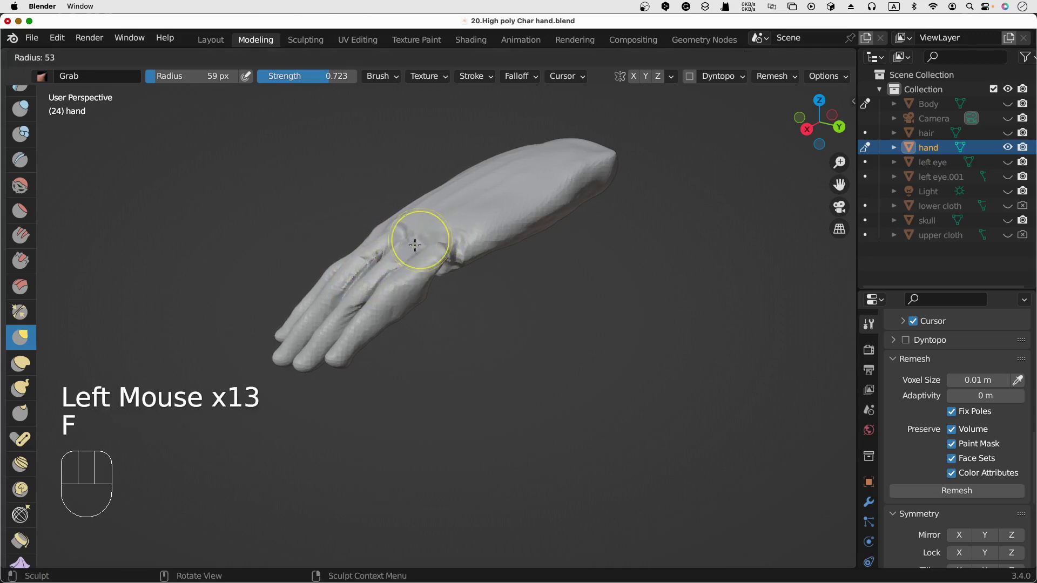
click(414, 239)
drag(416, 238, 411, 241)
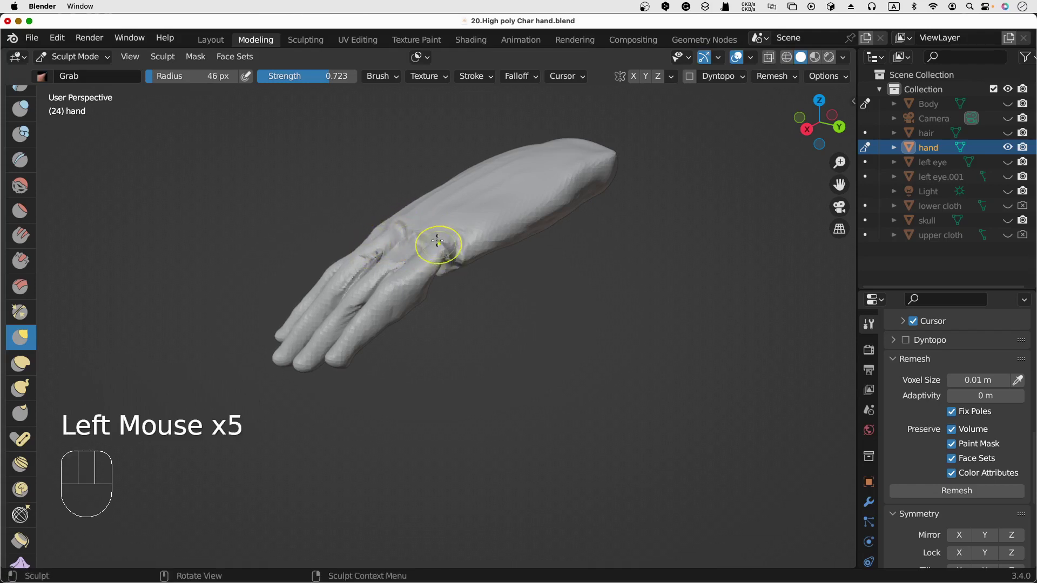
mouse_move(437, 229)
middle_down()
mouse_move(459, 160)
mouse_move(432, 178)
mouse_move(412, 225)
mouse_move(378, 241)
middle_up()
mouse_move(378, 241)
mouse_down()
mouse_move(389, 245)
mouse_move(388, 233)
mouse_up()
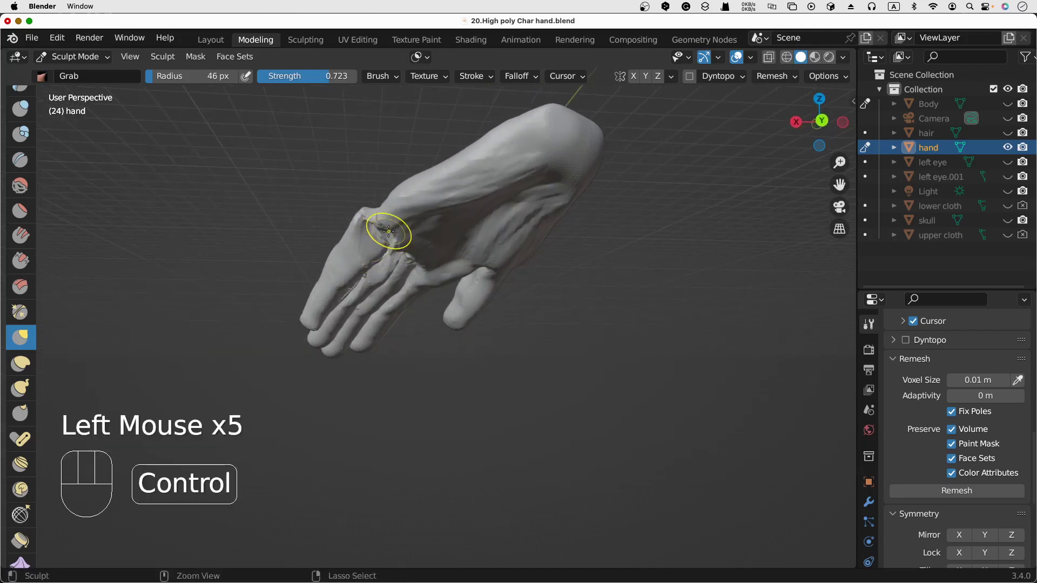
key(ctrl+r)
Adjust the little finger's base with 46 px Grab strokes from several angles so it joins the back of the hand
scroll(389, 232, left, 10)
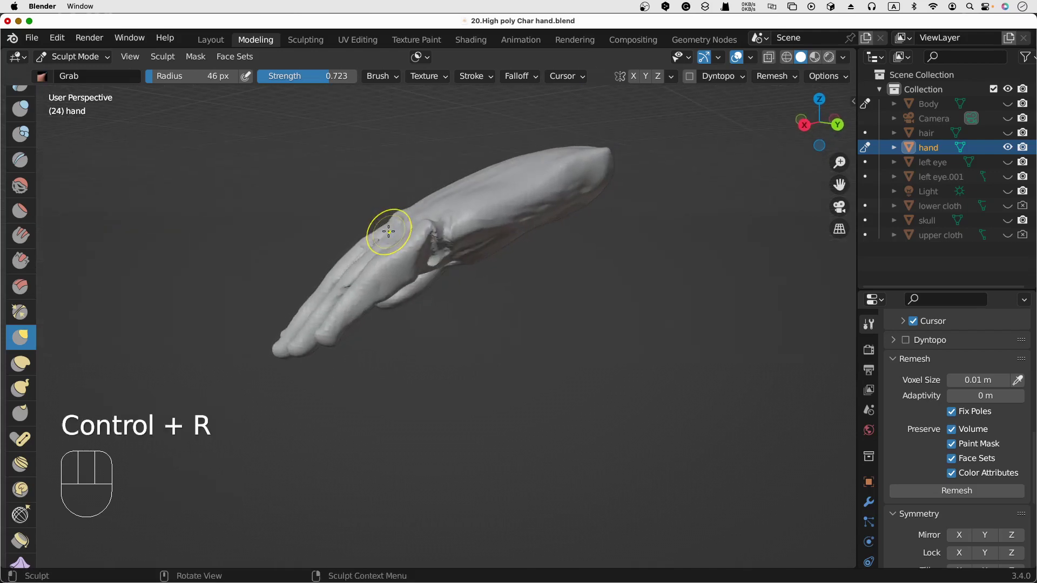
mouse_move(428, 253)
mouse_down()
mouse_move(440, 253)
mouse_move(438, 239)
mouse_move(481, 241)
mouse_up()
scroll(440, 238, left, 10)
drag(484, 250, 485, 241)
scroll(487, 238, left, 10)
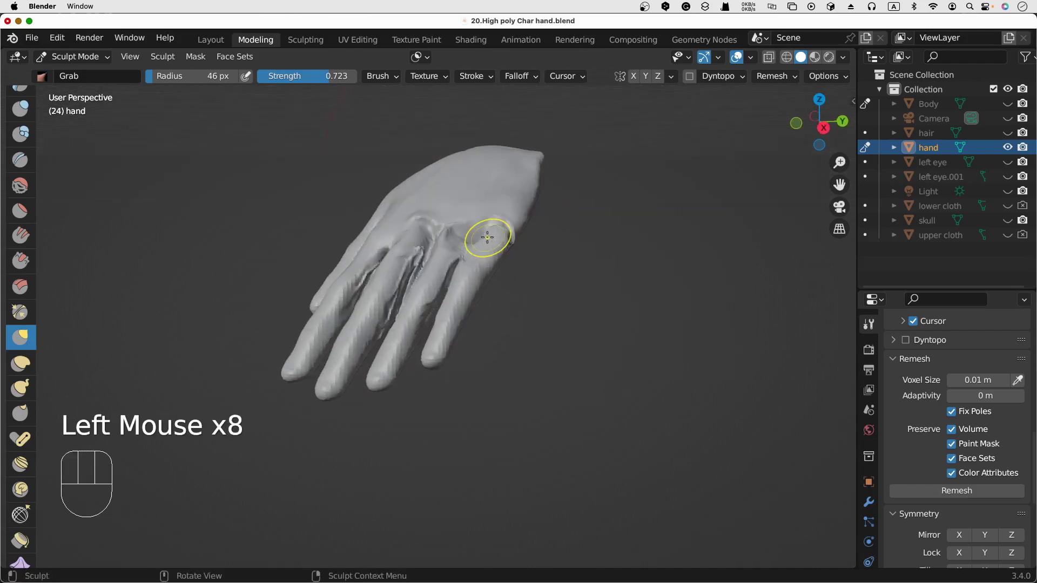
scroll(498, 234, left, 4)
scroll(500, 234, left, 10)
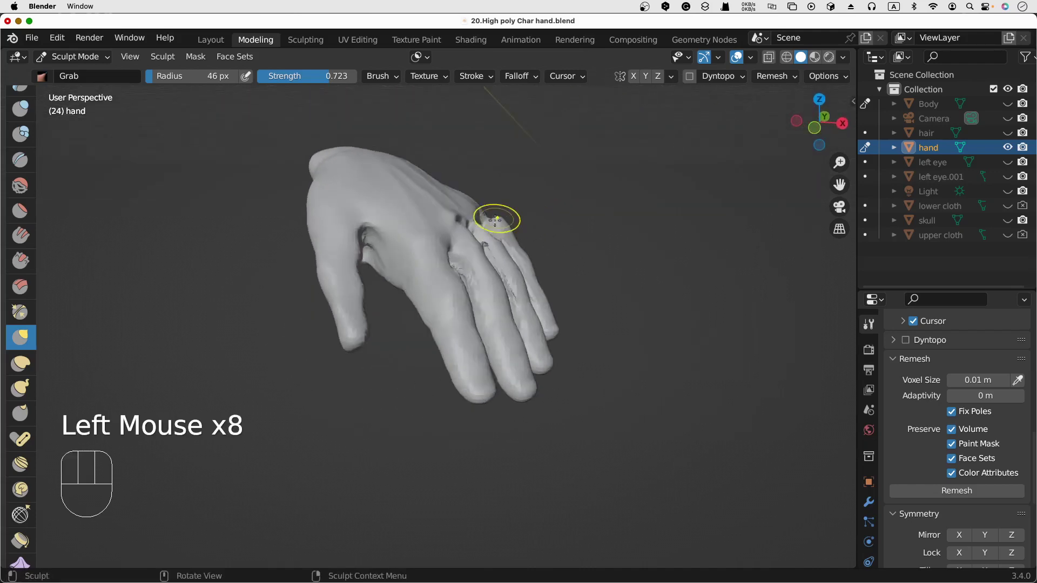
drag(489, 223, 484, 224)
scroll(484, 225, right, 10)
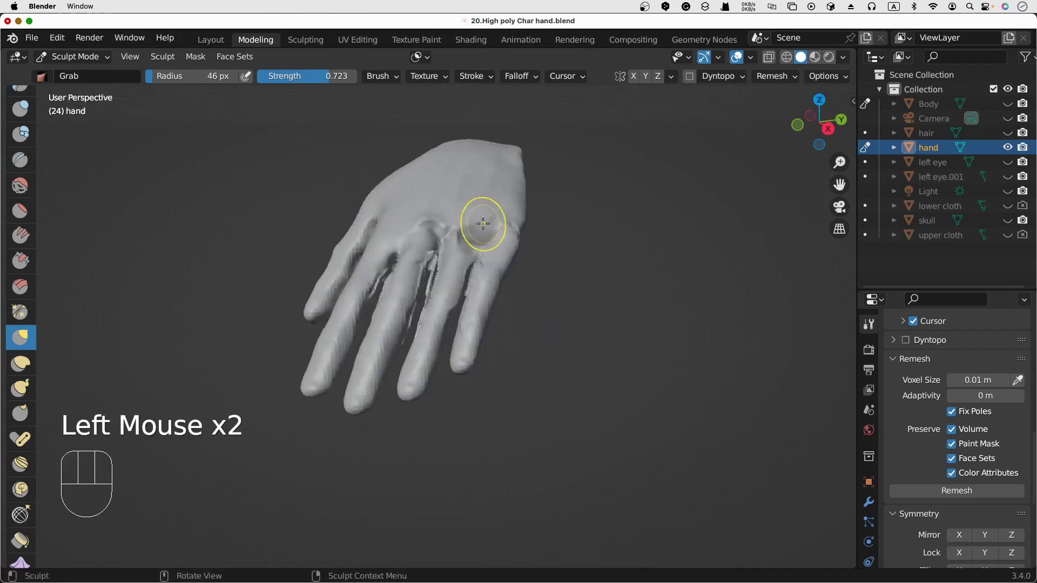
Pull the middle and ring finger bases up toward the back of the hand with Grab and voxel remesh
mouse_move(416, 257)
mouse_down()
mouse_move(404, 263)
mouse_move(429, 250)
mouse_move(461, 263)
mouse_move(420, 254)
mouse_up()
scroll(450, 256, left, 5)
scroll(450, 256, left, 5)
drag(421, 259, 421, 253)
scroll(421, 252, left, 1)
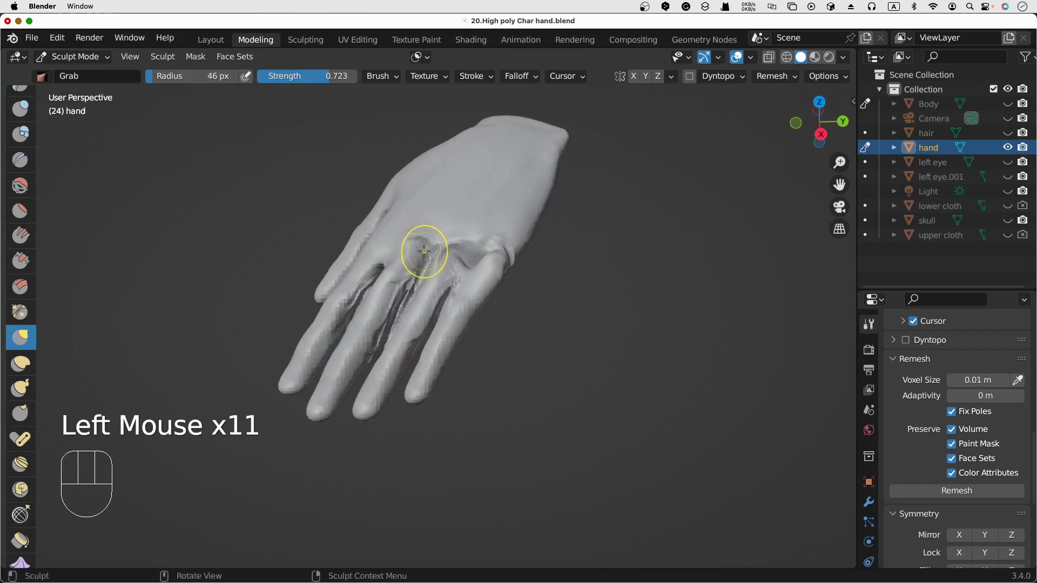
key(ctrl+r)
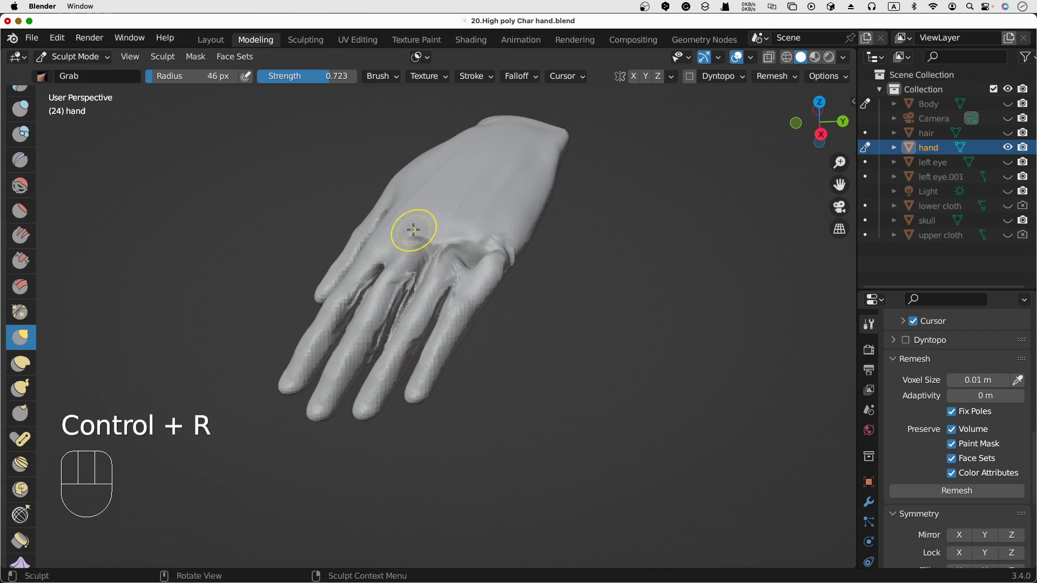
Raise the sunken ring and little finger knuckles from the outer side of the hand with short Grab strokes and voxel remesh
scroll(394, 213, left, 10)
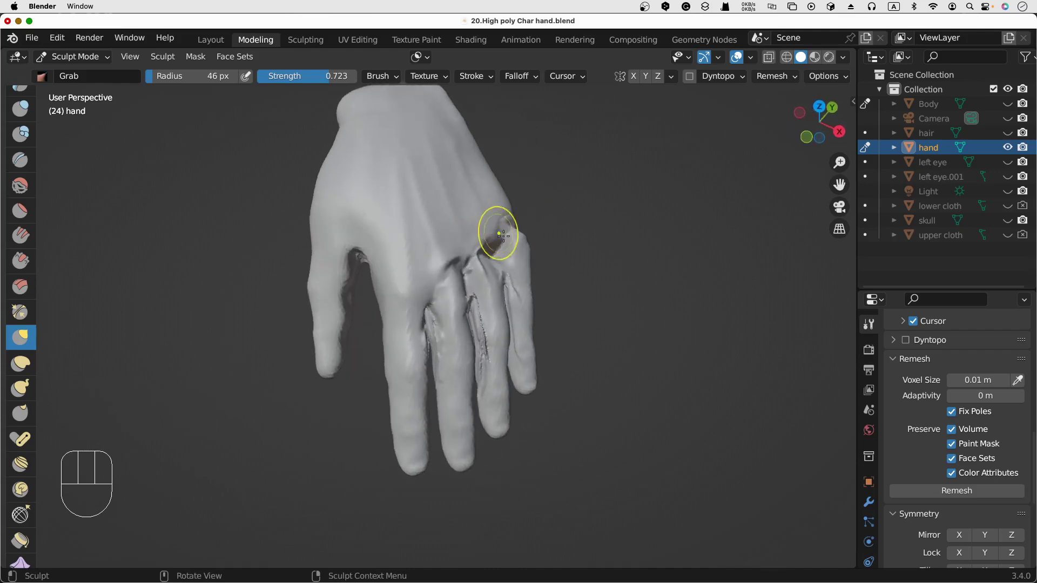
scroll(496, 269, right, 15)
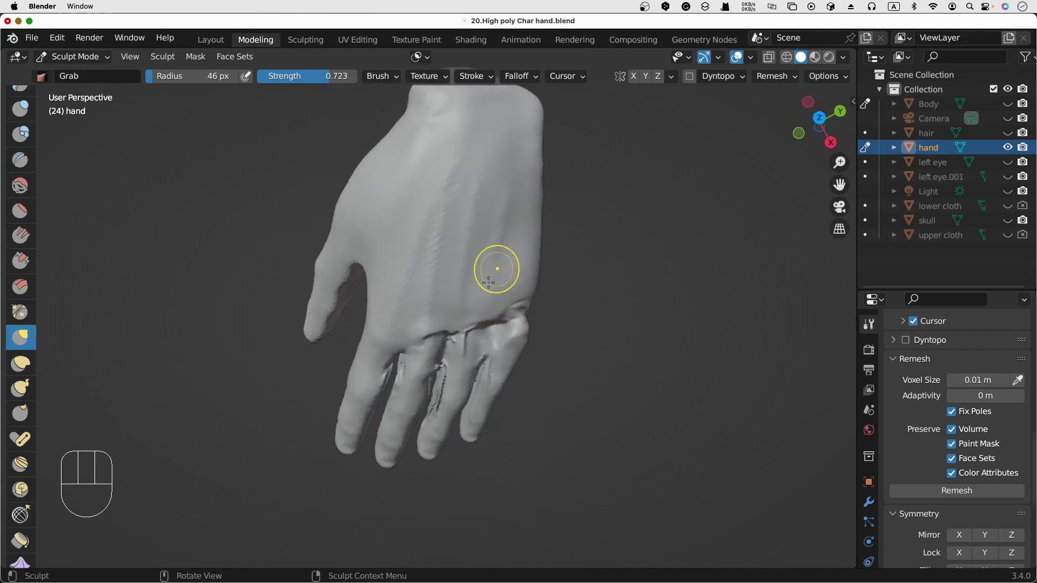
scroll(388, 260, up, 2)
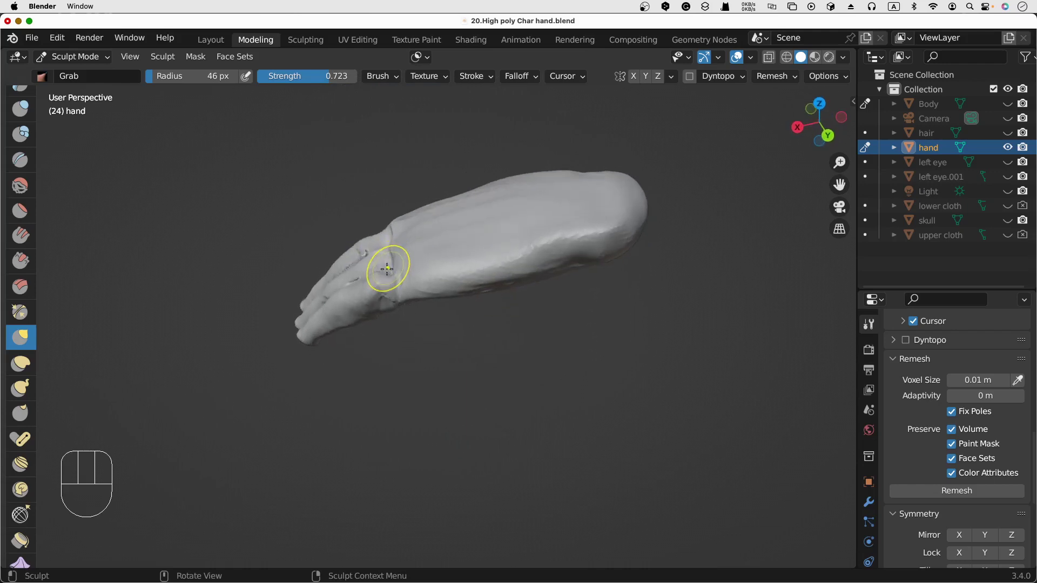
drag(387, 274, 387, 267)
drag(389, 274, 395, 271)
drag(393, 275, 393, 270)
drag(390, 268, 390, 264)
drag(392, 267, 393, 263)
scroll(416, 257, left, 5)
key(ctrl)
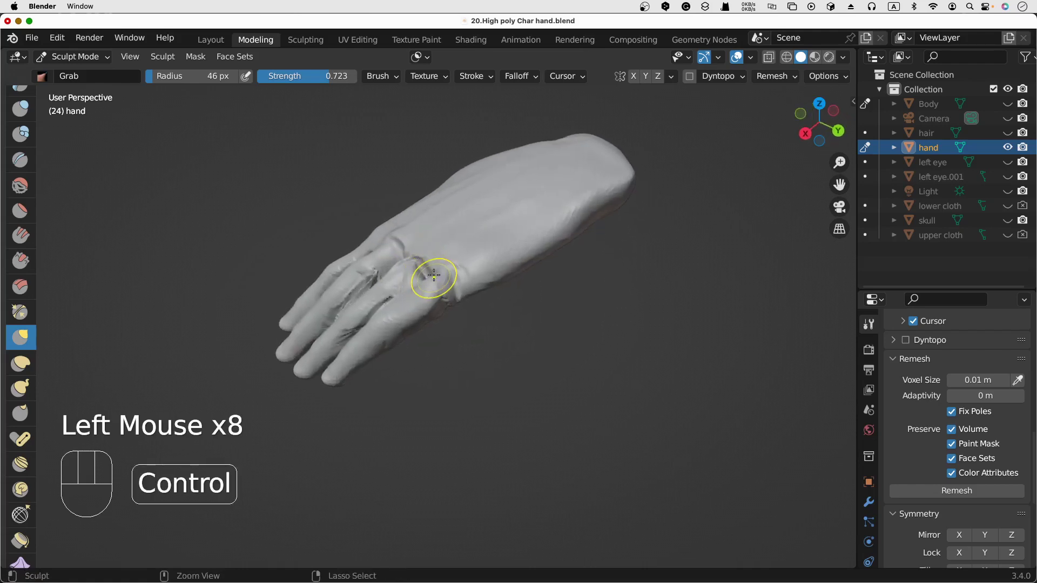
key(ctrl+r)
scroll(434, 269, left, 10)
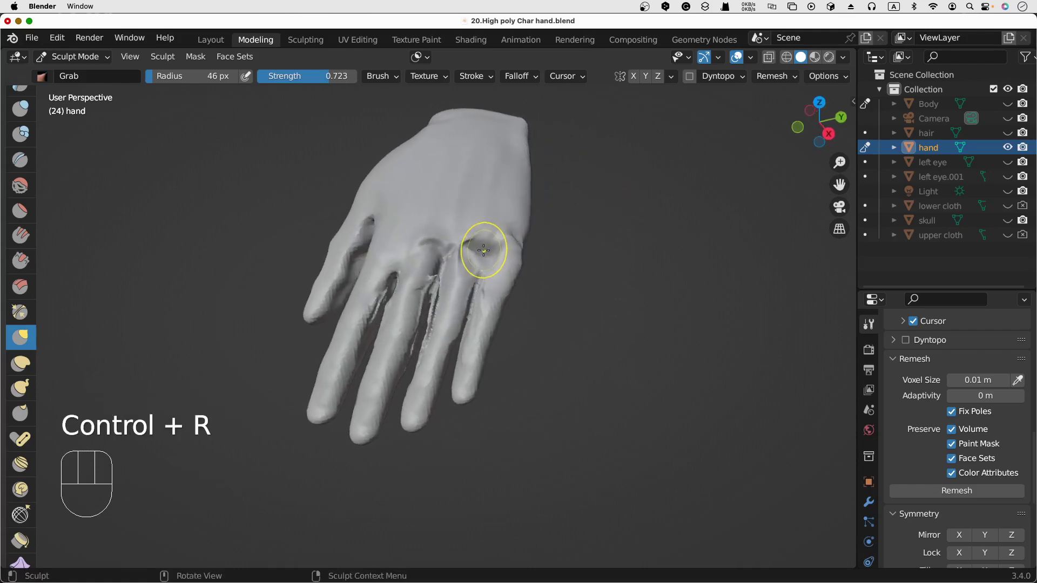
scroll(487, 244, left, 5)
scroll(493, 230, left, 6)
scroll(486, 223, left, 4)
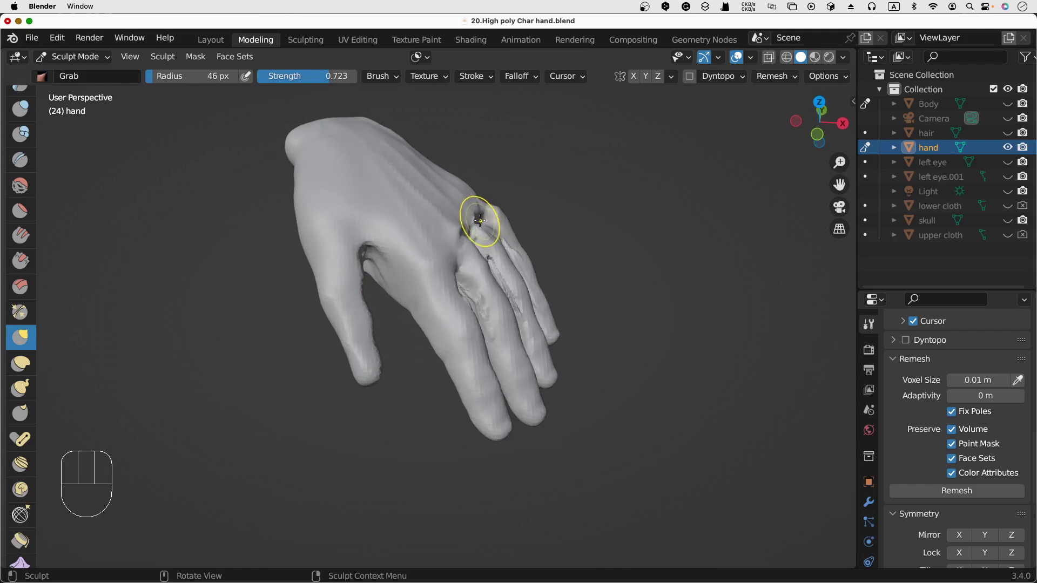
Reshape the sunken ring finger knuckle and the little finger's base with short 46 px Grab strokes and voxel remesh
drag(480, 219, 484, 221)
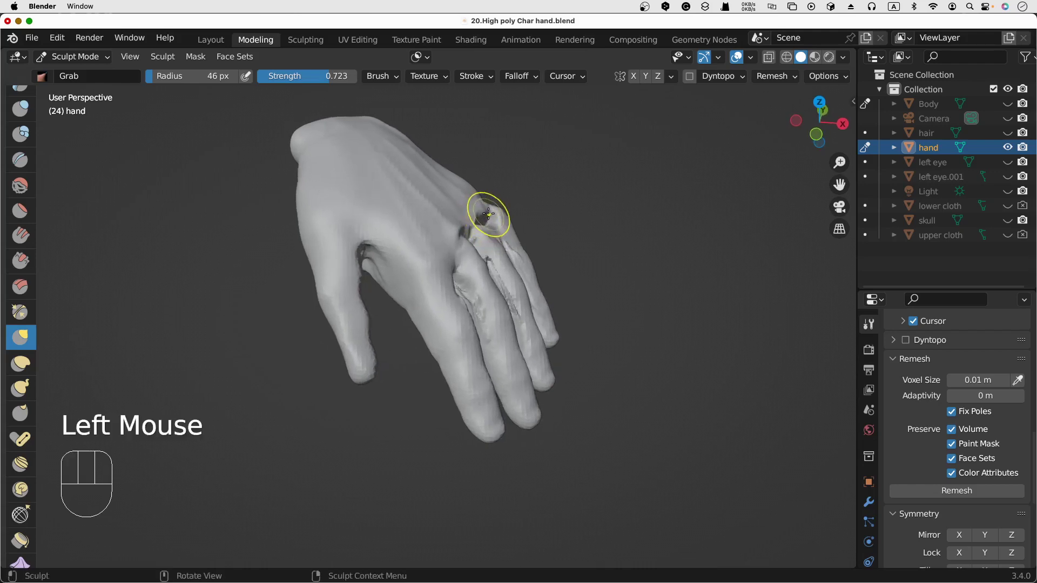
key(ctrl+z)
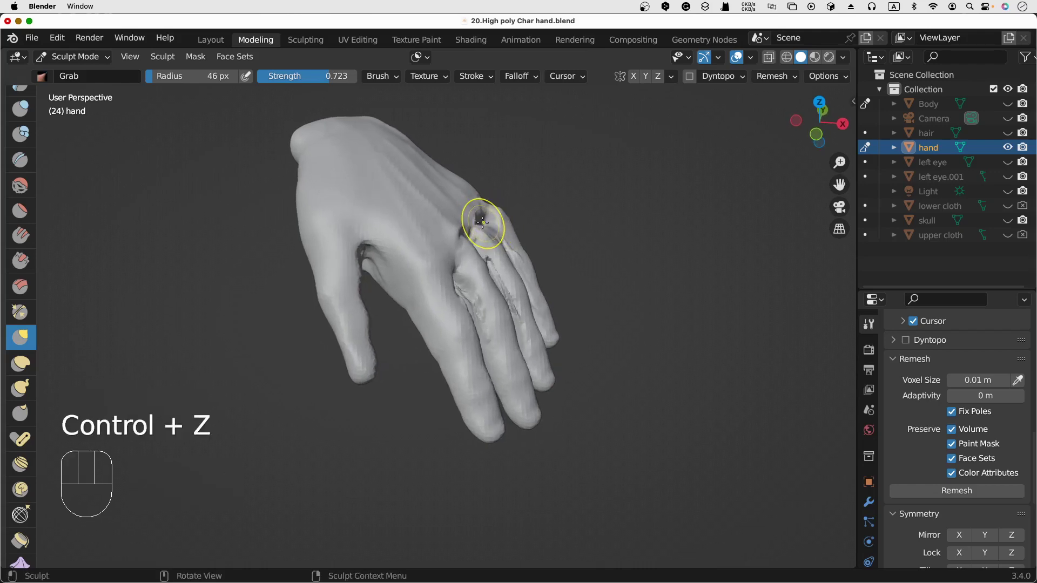
mouse_move(479, 220)
mouse_down()
mouse_move(492, 225)
mouse_move(486, 248)
mouse_move(496, 245)
mouse_up()
scroll(492, 225, right, 10)
scroll(498, 246, left, 5)
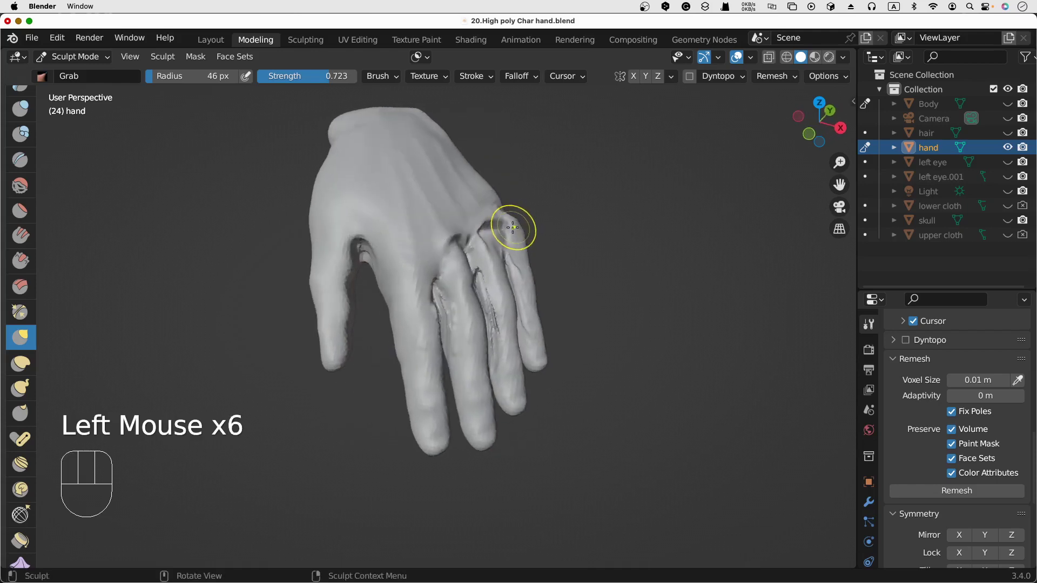
scroll(511, 228, right, 12)
scroll(437, 256, up, 3)
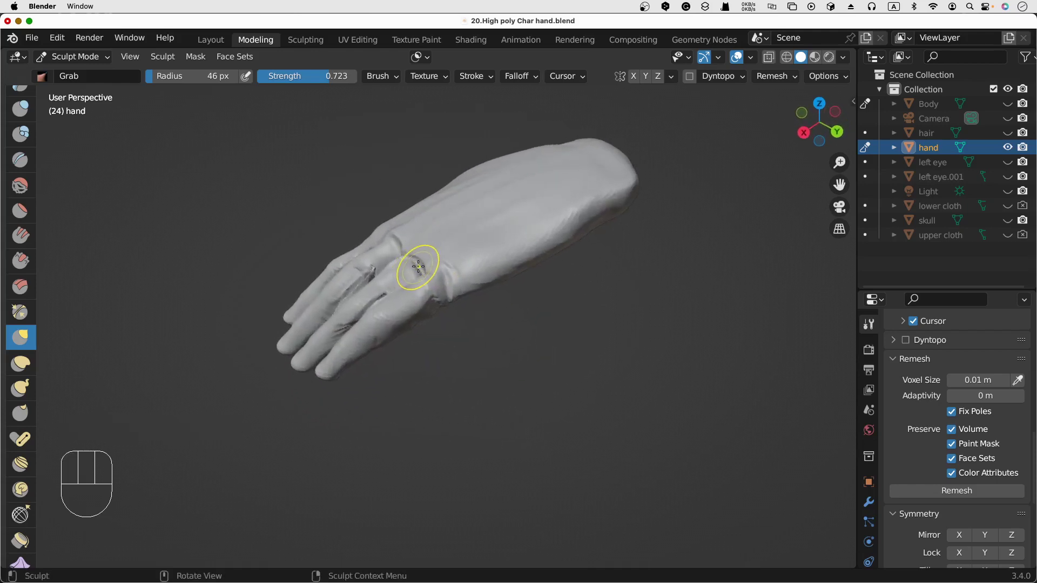
drag(420, 266, 422, 266)
drag(422, 267, 422, 268)
scroll(425, 263, left, 10)
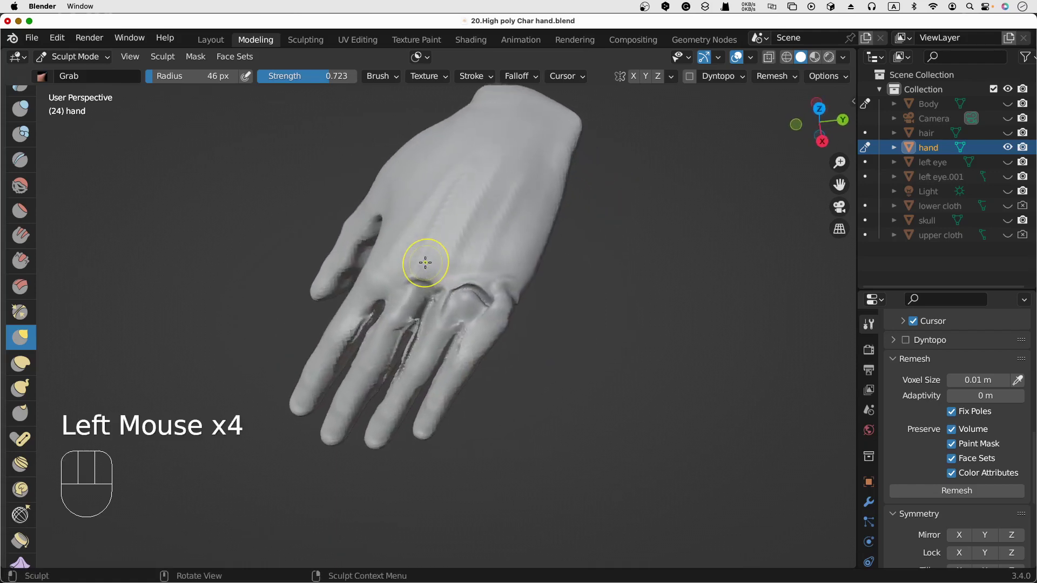
key(ctrl+r)
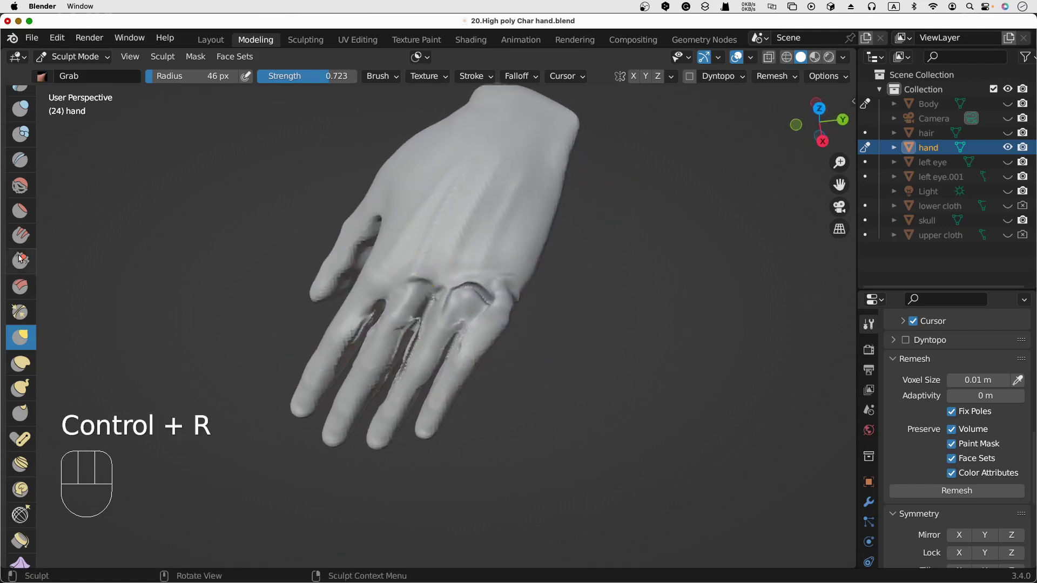
Switch to the Smooth brush
click(29, 194)
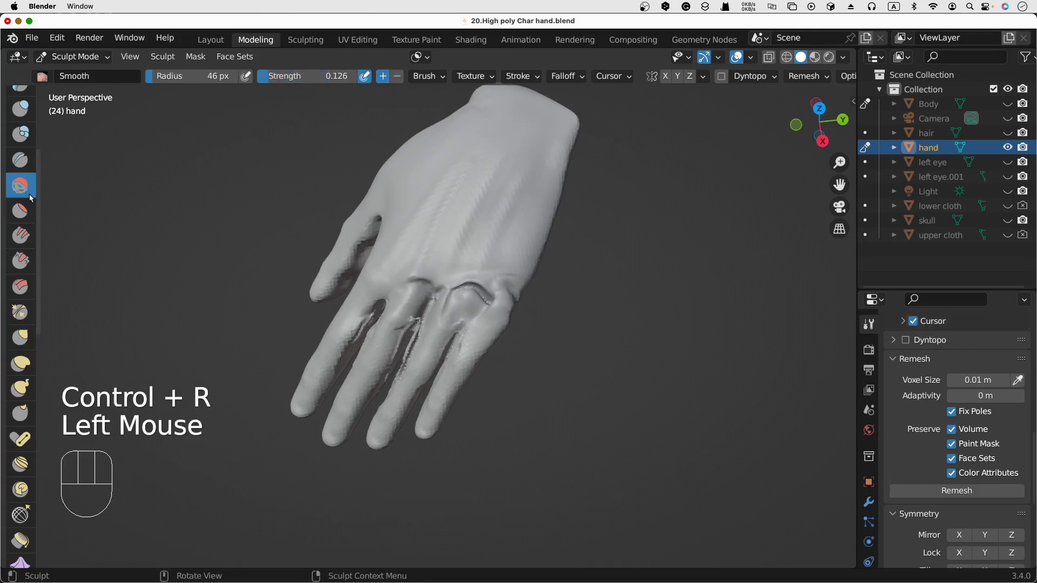
key(r)
click(497, 298)
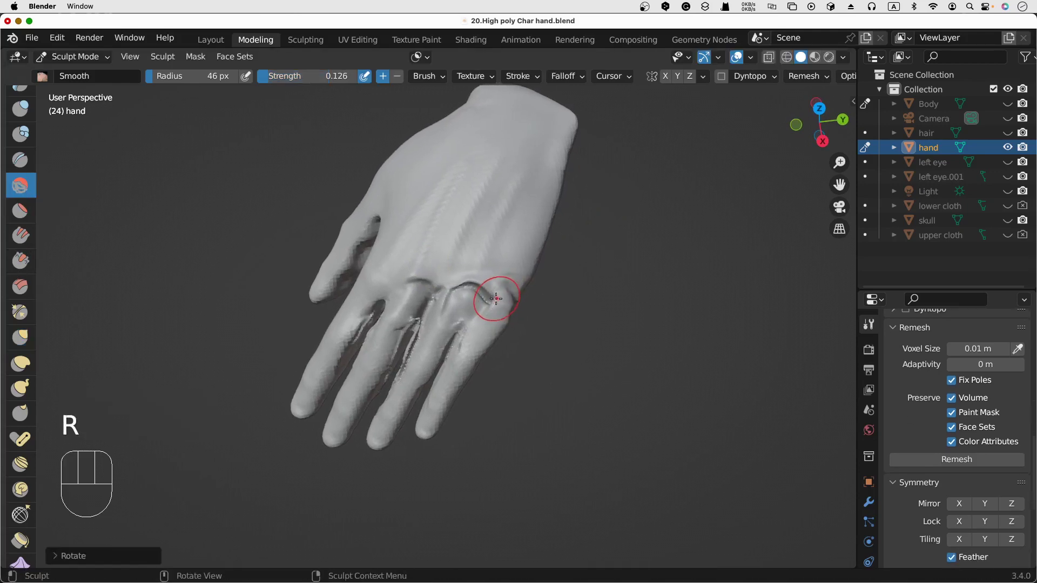
key(super+z)
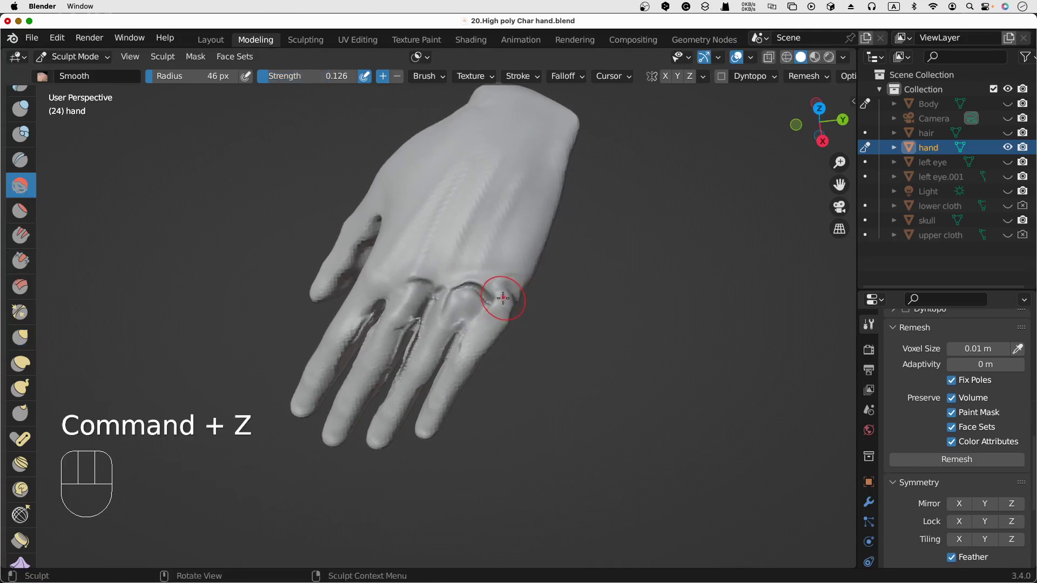
Set the Smooth brush to a 79 px radius and 0.425 strength, and soften the ridges around the middle and ring finger knuckles
key(f)
click(491, 271)
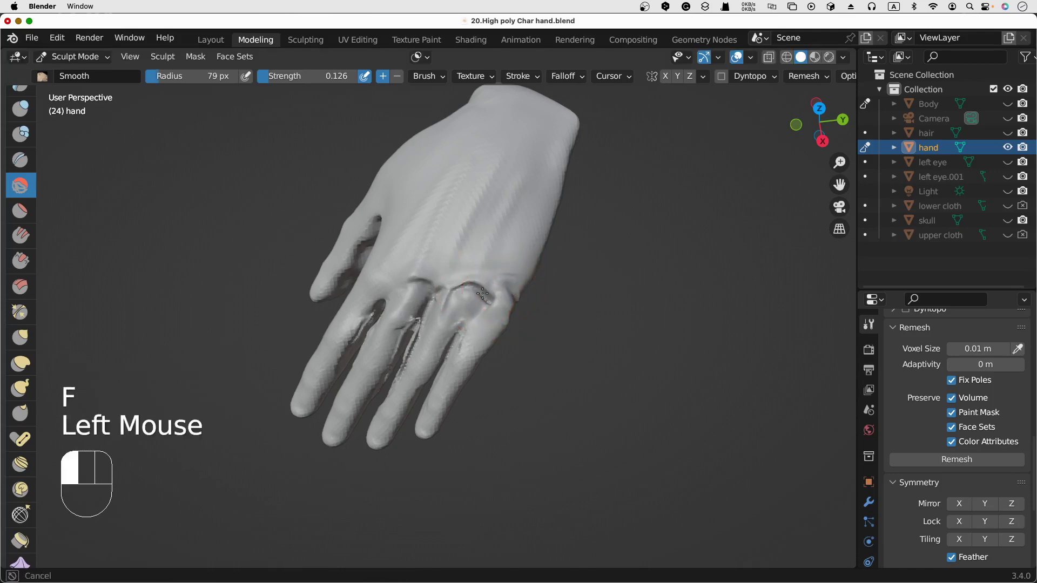
key(shift+f)
click(486, 280)
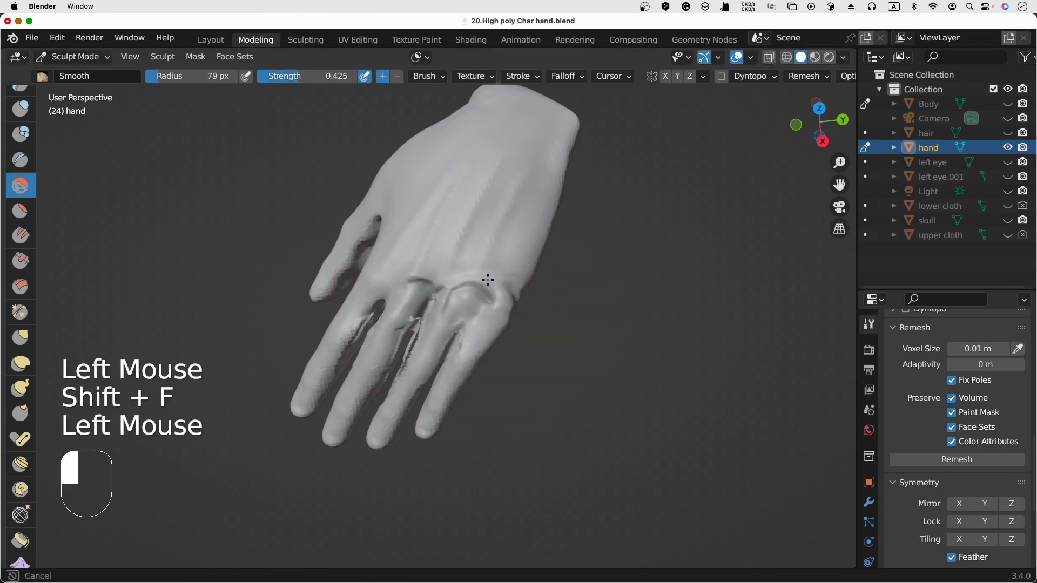
drag(487, 298, 475, 295)
mouse_move(442, 295)
mouse_down()
mouse_move(432, 279)
mouse_move(423, 288)
mouse_move(480, 306)
mouse_up()
mouse_move(417, 325)
mouse_down()
mouse_move(414, 334)
mouse_move(382, 327)
mouse_move(410, 294)
mouse_move(423, 345)
mouse_up()
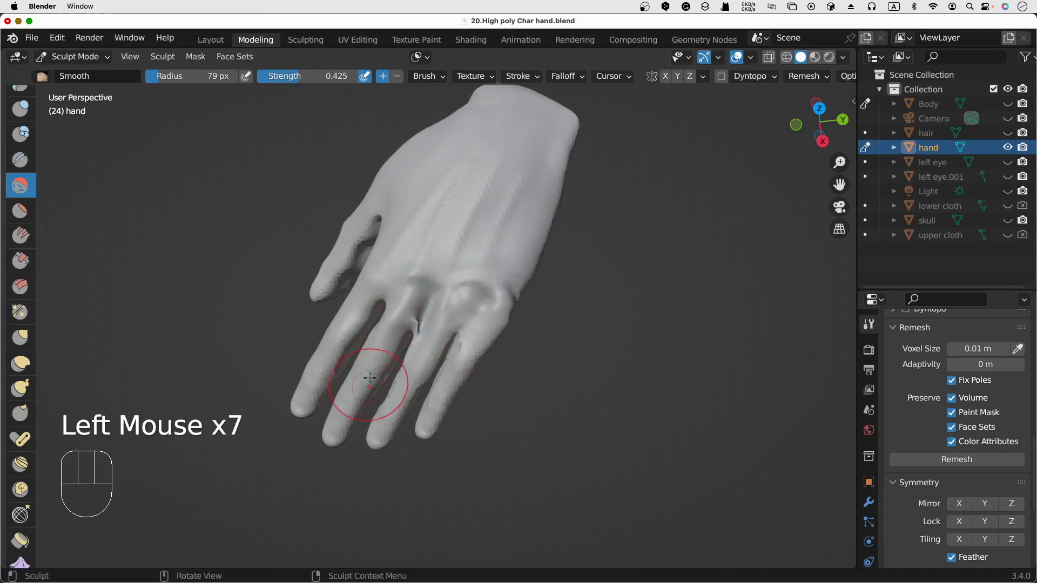
Smooth the rough surfaces along the middle, ring and little fingers and across their bases
drag(373, 383, 363, 397)
drag(358, 401, 336, 441)
drag(432, 346, 404, 395)
drag(459, 340, 451, 373)
drag(481, 324, 460, 367)
mouse_move(424, 305)
mouse_down()
mouse_move(418, 323)
mouse_move(452, 295)
mouse_move(513, 309)
mouse_move(509, 339)
mouse_up()
Set the Smooth radius to 52 px and even out the finger webs, the ring finger and the row of knuckles
scroll(508, 340, down, 8)
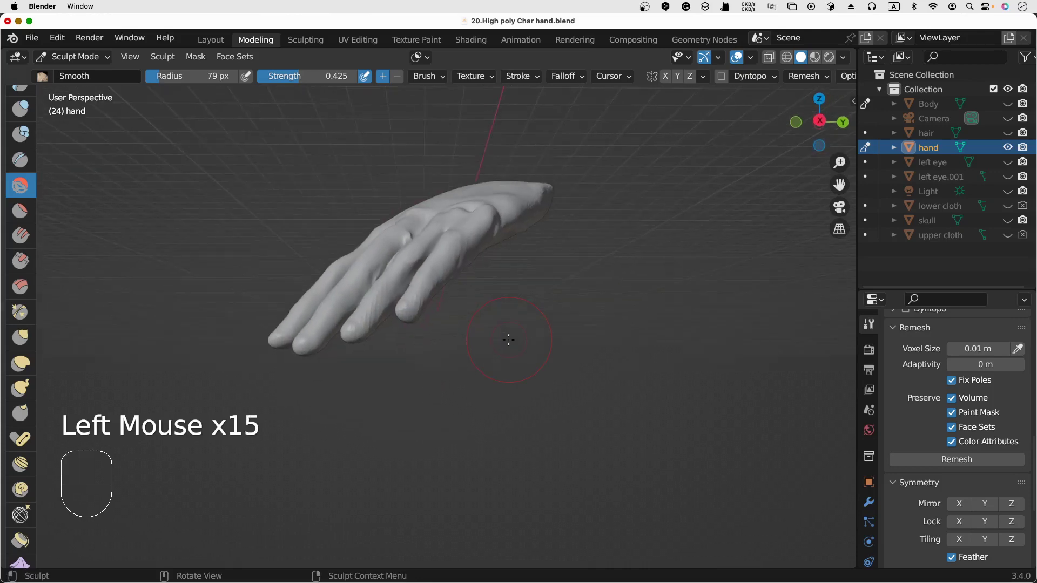
scroll(508, 340, up, 10)
scroll(509, 340, left, 2)
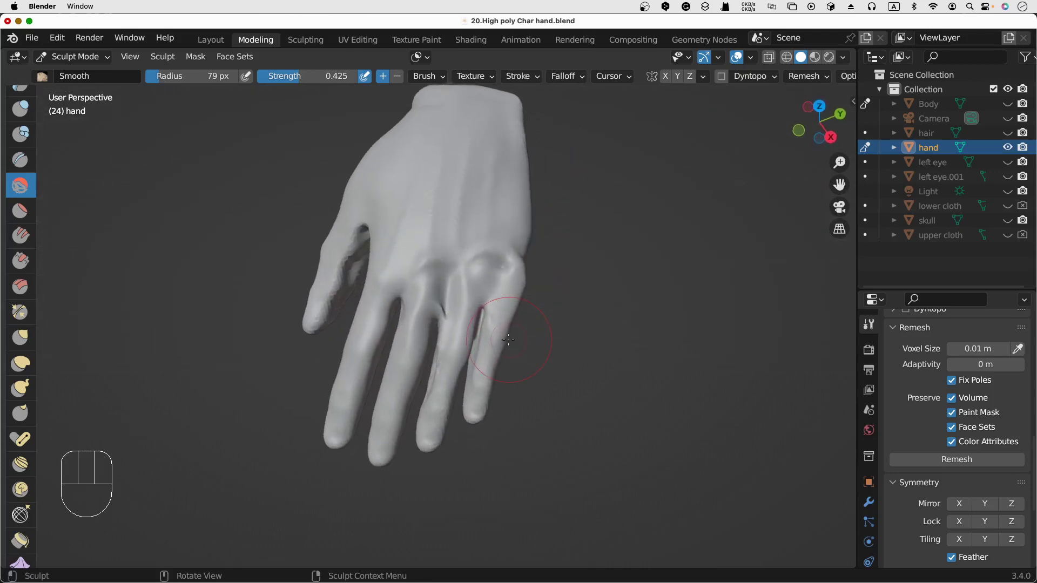
key(f)
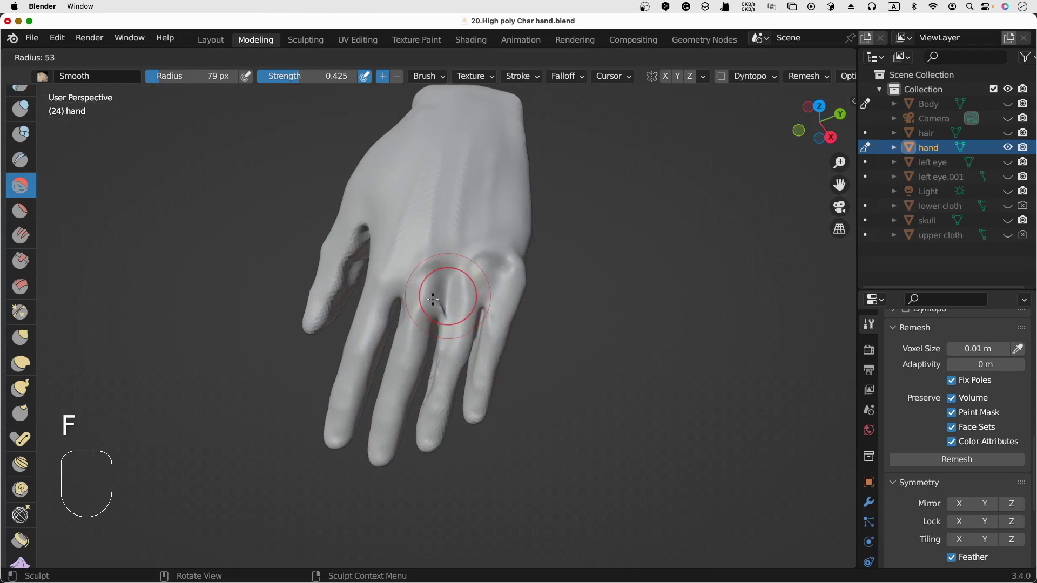
click(443, 303)
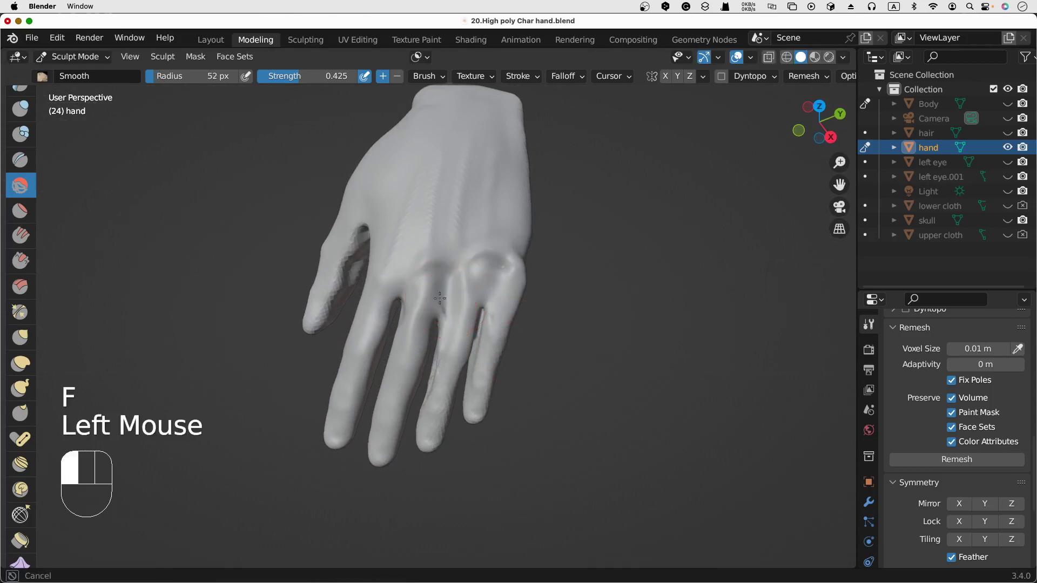
mouse_move(443, 297)
mouse_down()
mouse_move(442, 305)
mouse_move(455, 302)
mouse_up()
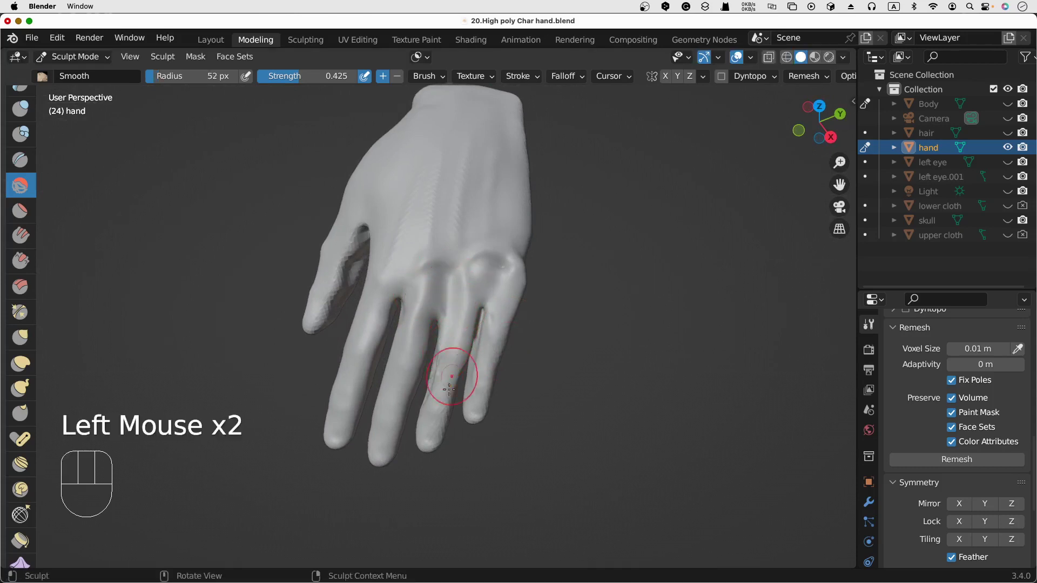
mouse_move(446, 402)
mouse_down()
mouse_move(440, 420)
mouse_move(445, 414)
mouse_up()
mouse_move(496, 304)
mouse_down()
mouse_move(479, 321)
mouse_move(514, 262)
mouse_up()
drag(523, 270, 525, 248)
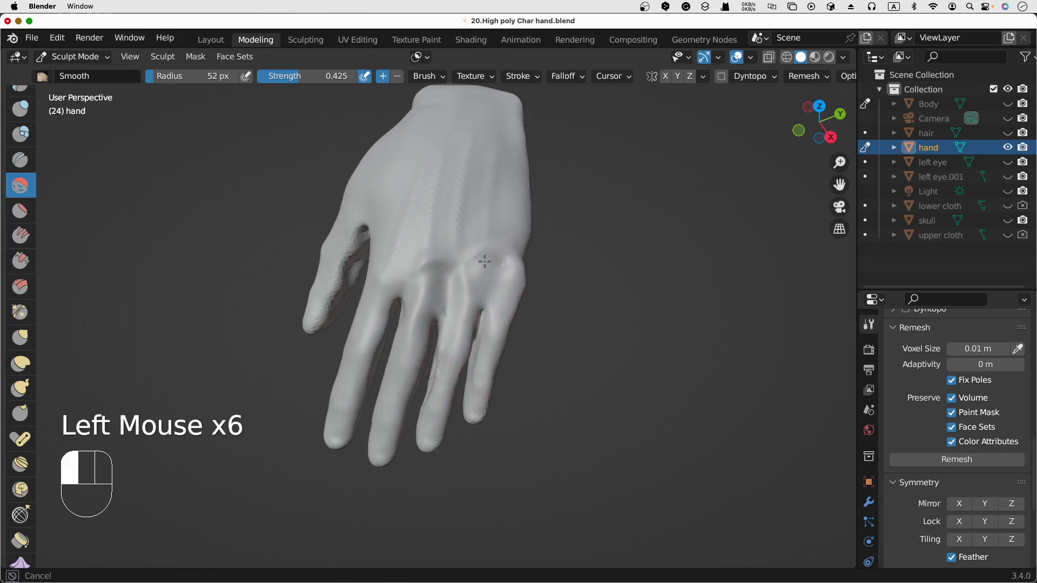
drag(484, 261, 381, 274)
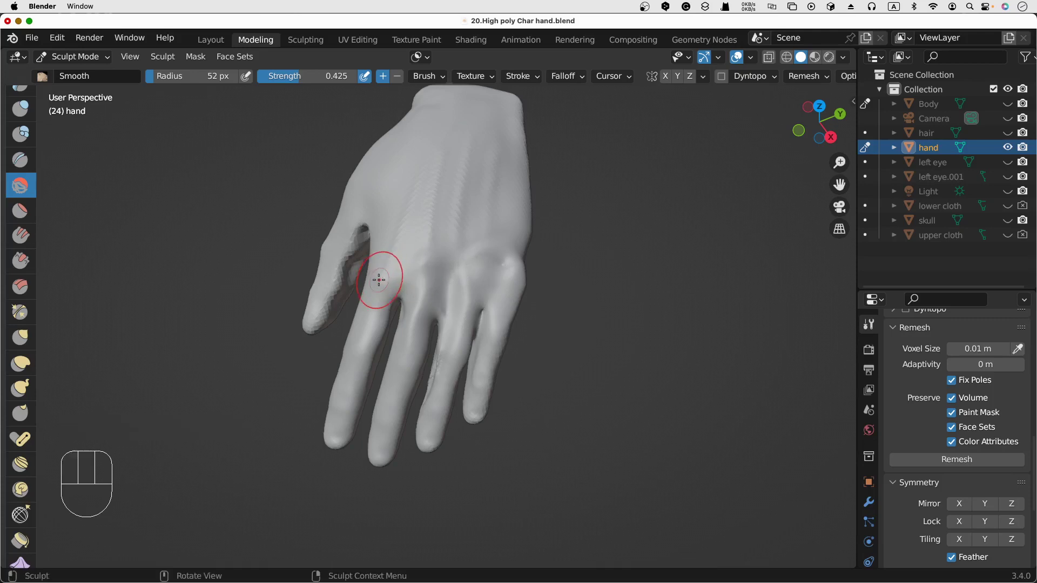
Set the Grab radius to 71 px and reshape the outer edge of the hand at the little finger's base
scroll(378, 279, down, 10)
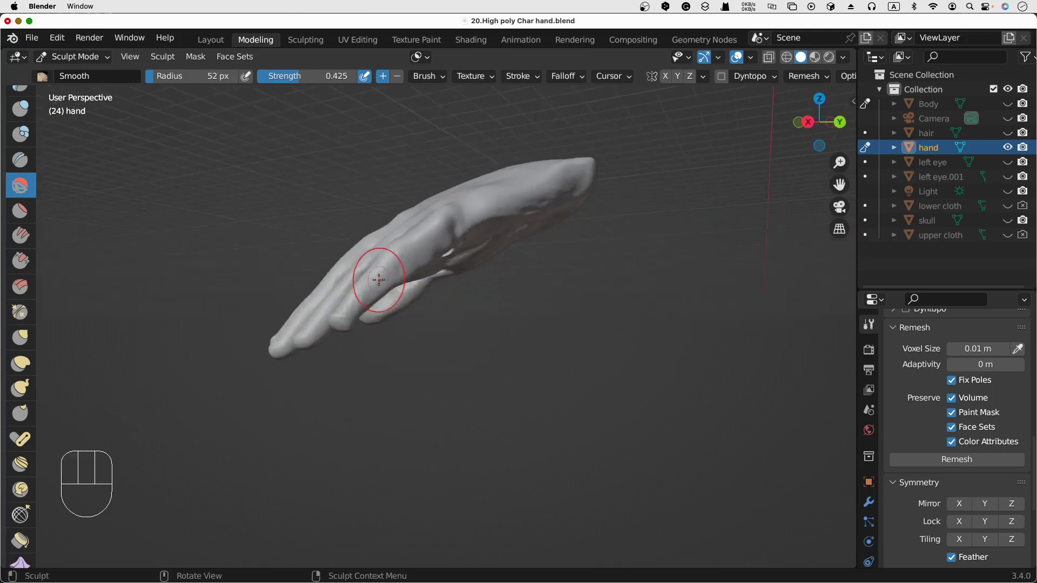
scroll(379, 280, left, 5)
scroll(379, 280, up, 10)
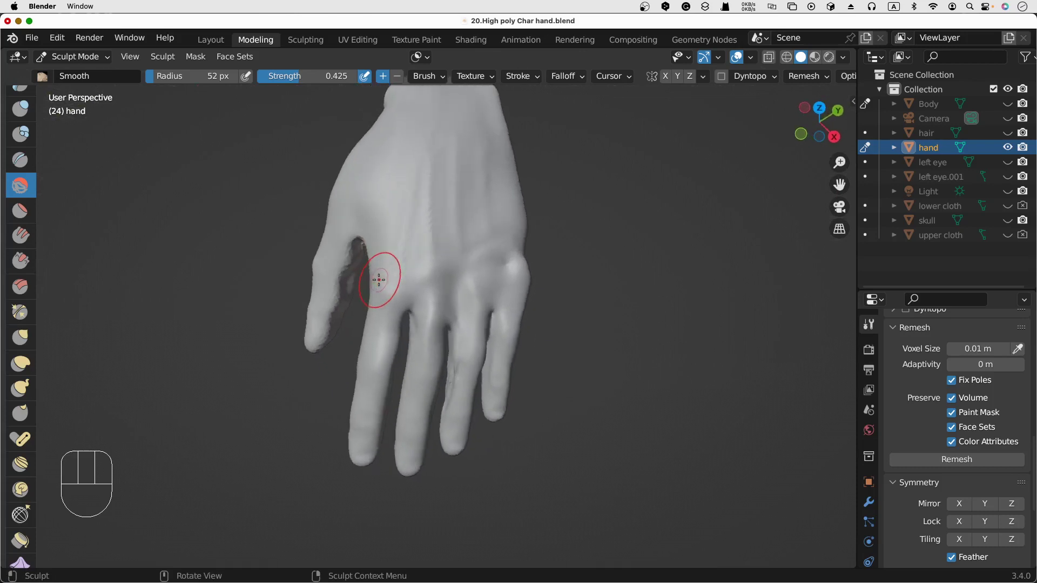
scroll(378, 280, right, 10)
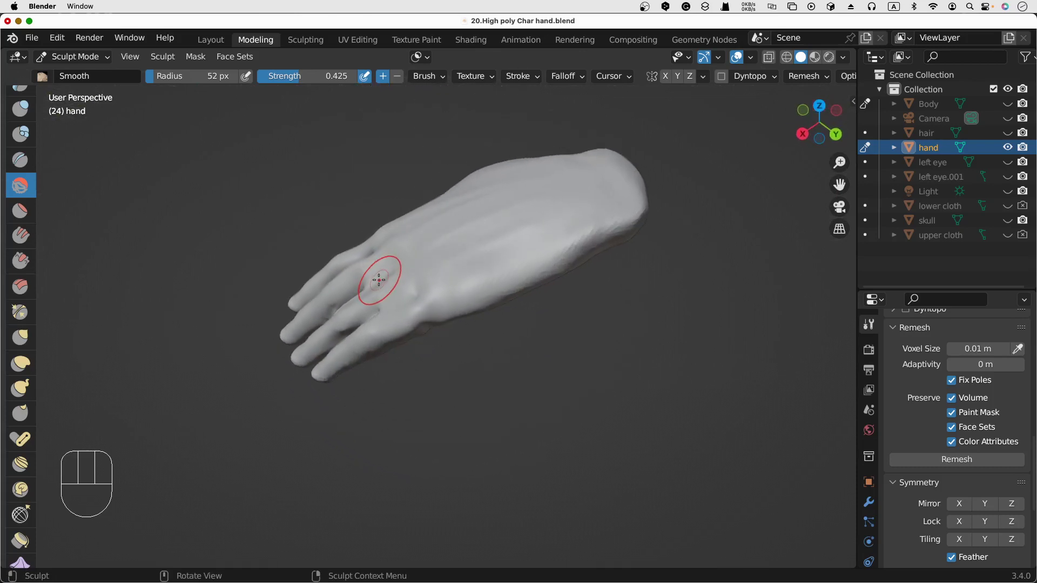
scroll(379, 280, right, 1)
click(20, 337)
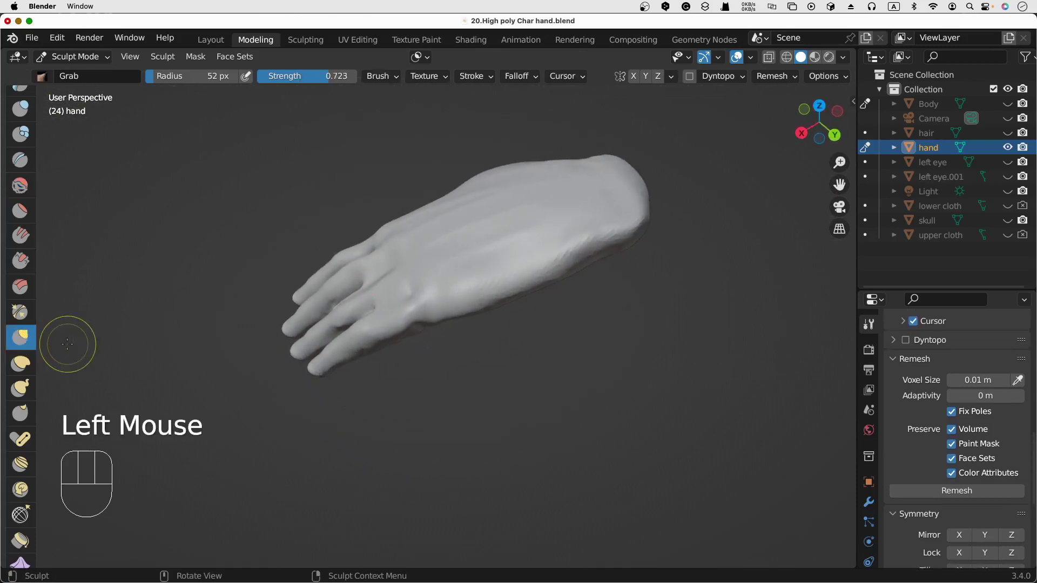
scroll(422, 329, left, 5)
drag(453, 328, 457, 328)
scroll(457, 328, left, 2)
key(f)
click(467, 328)
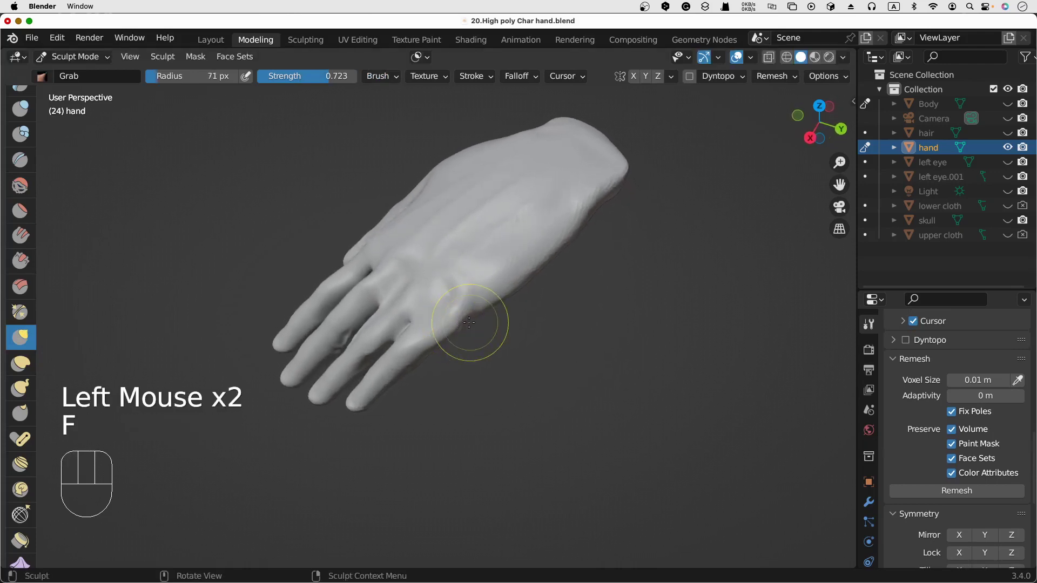
drag(467, 328, 465, 328)
scroll(470, 285, left, 4)
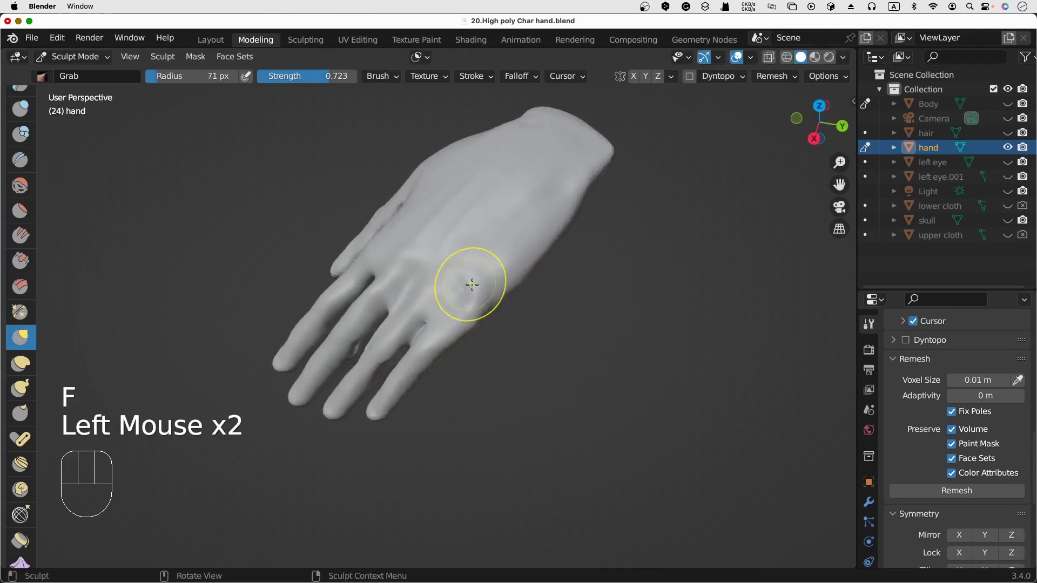
Adjust the knuckle area and the gap between the ring and little fingers with 71 px Grab strokes
scroll(468, 274, right, 5)
scroll(413, 255, left, 2)
drag(411, 271, 412, 266)
scroll(411, 264, left, 5)
scroll(396, 260, left, 2)
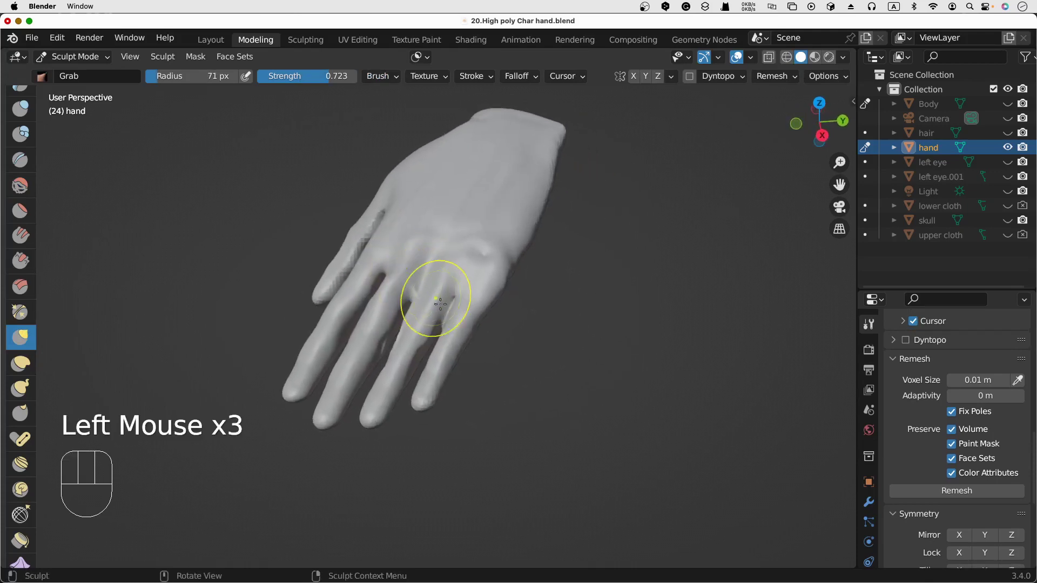
scroll(451, 326, right, 1)
drag(451, 326, 449, 320)
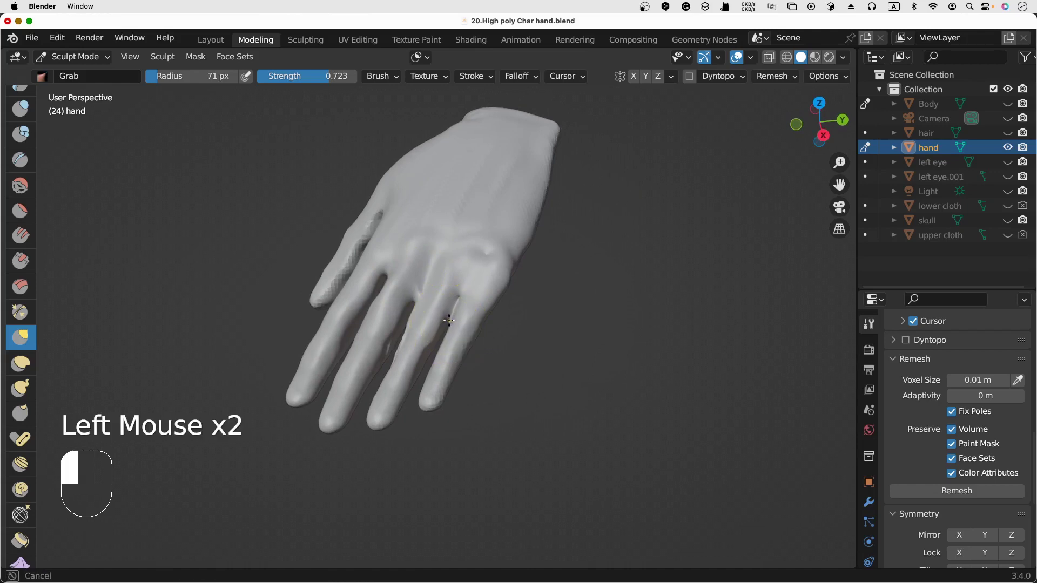
Set the Grab radius to 46 px, pull the webs beside the ring finger toward the knuckles, and voxel remesh
key(f)
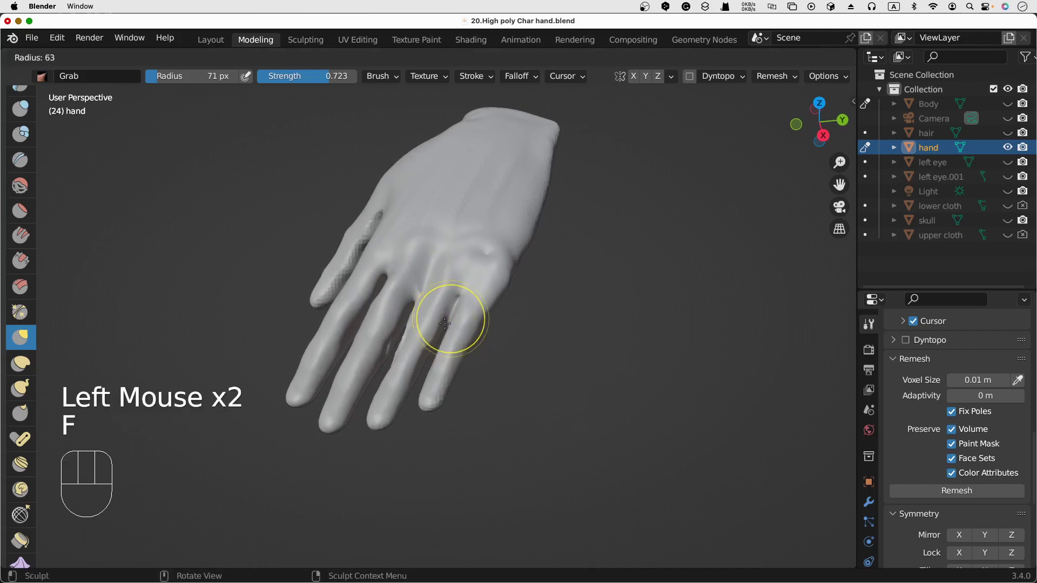
click(436, 330)
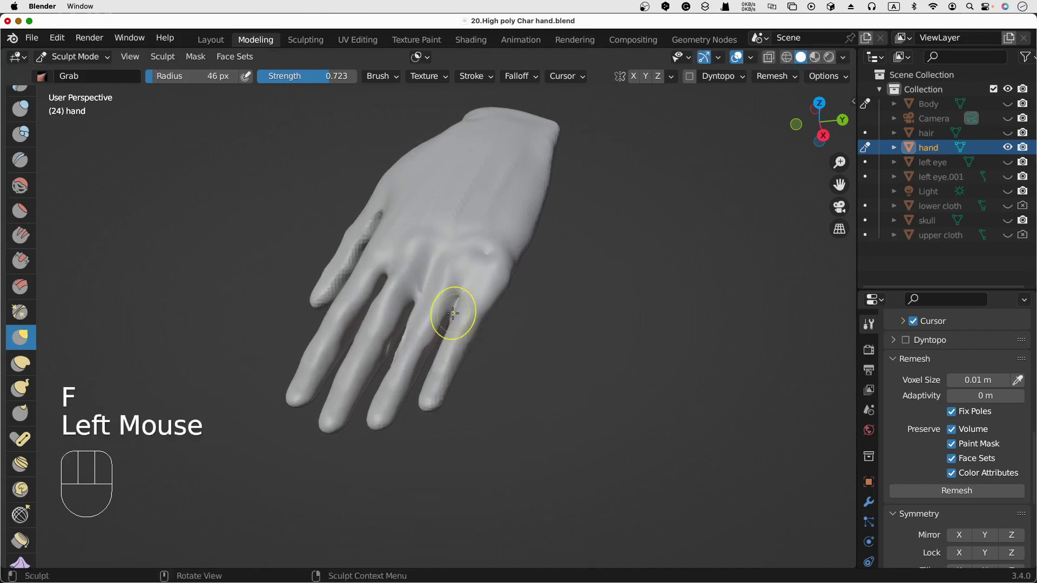
scroll(423, 285, left, 4)
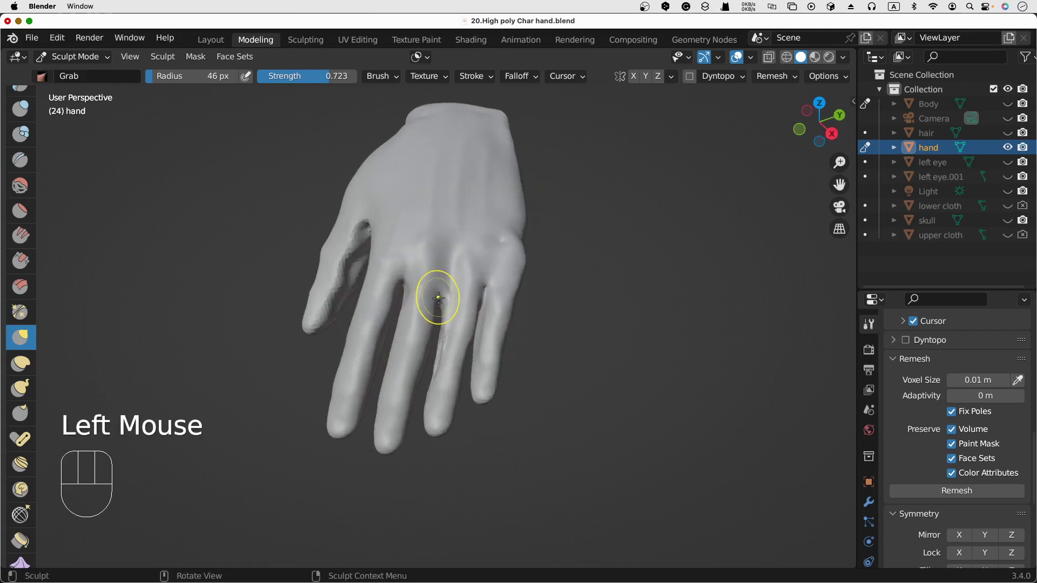
drag(439, 296, 447, 291)
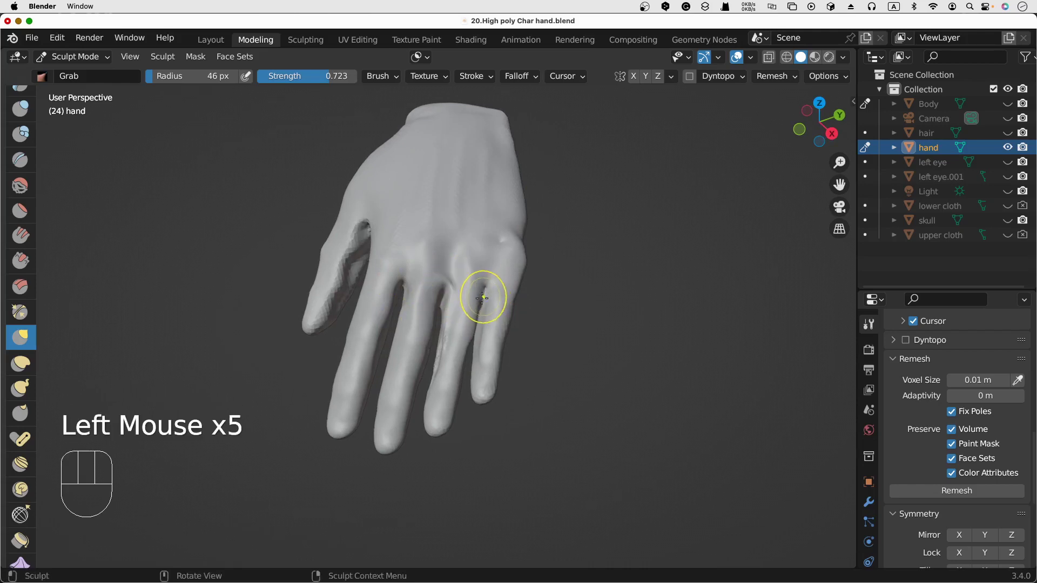
scroll(481, 295, right, 4)
scroll(455, 310, right, 1)
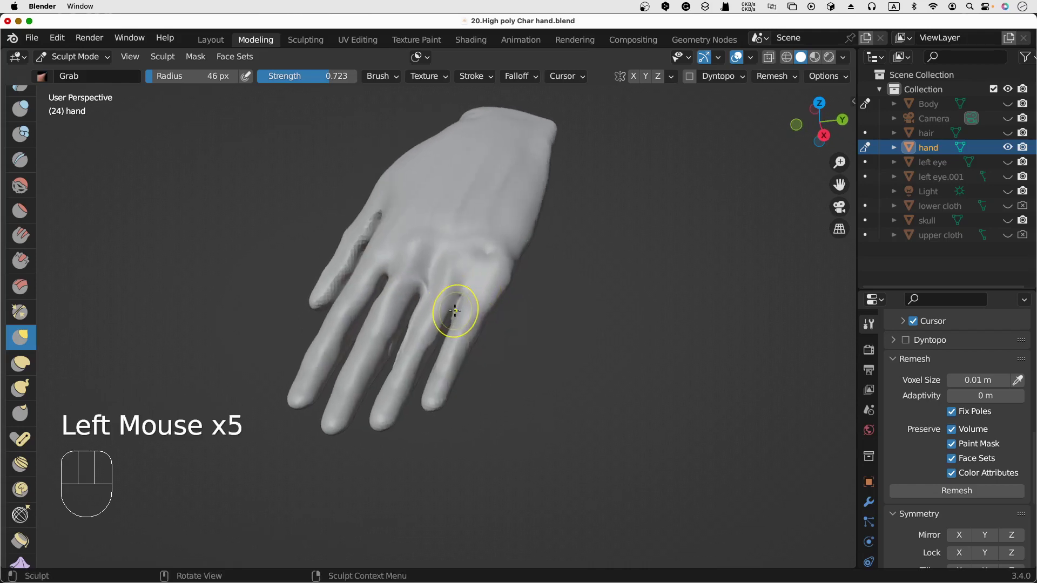
key(ctrl)
key(ctrl+r)
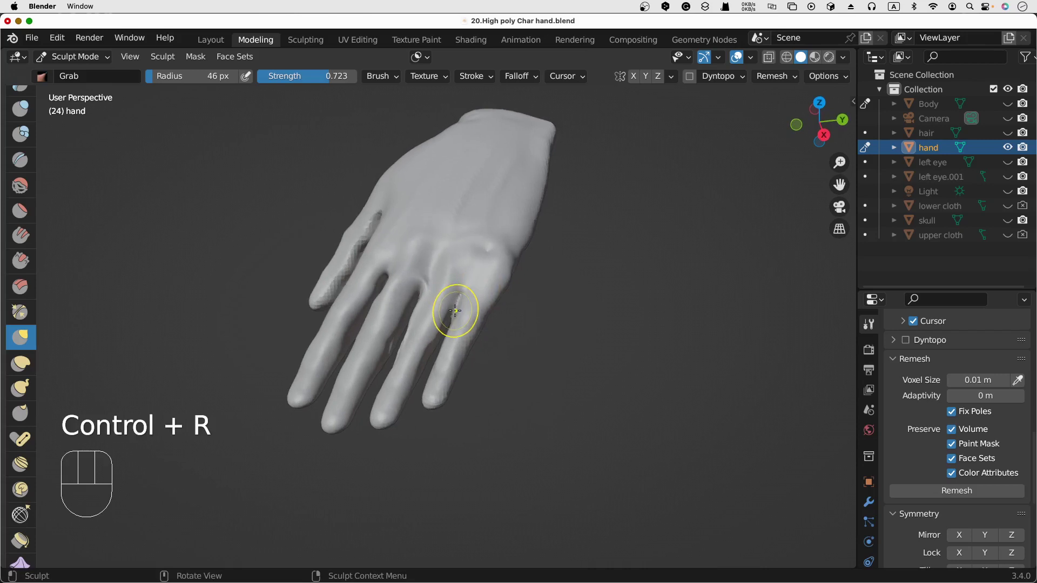
scroll(455, 311, left, 8)
scroll(455, 311, left, 4)
scroll(454, 311, right, 8)
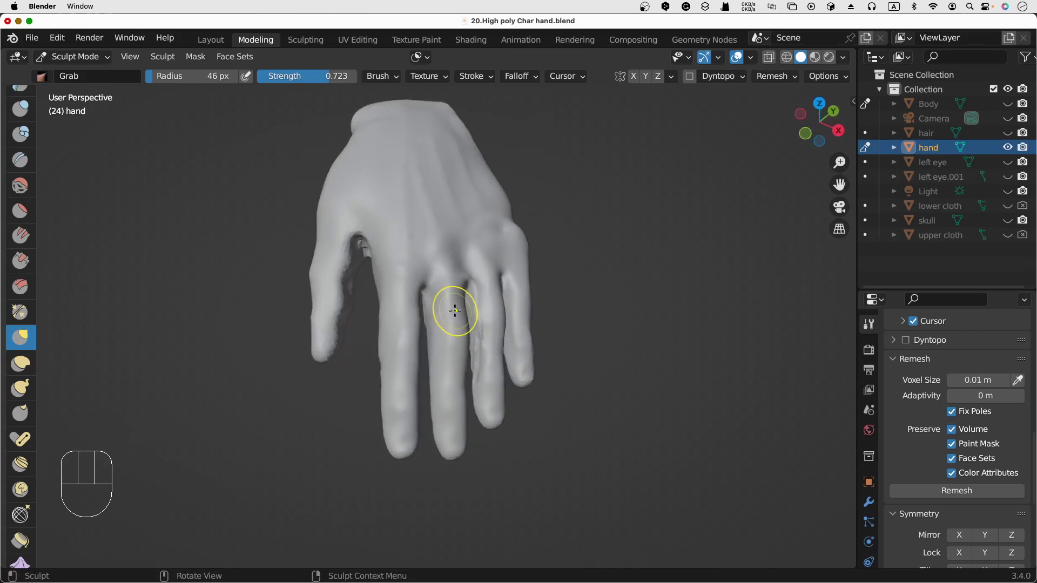
scroll(454, 310, left, 8)
scroll(454, 311, left, 8)
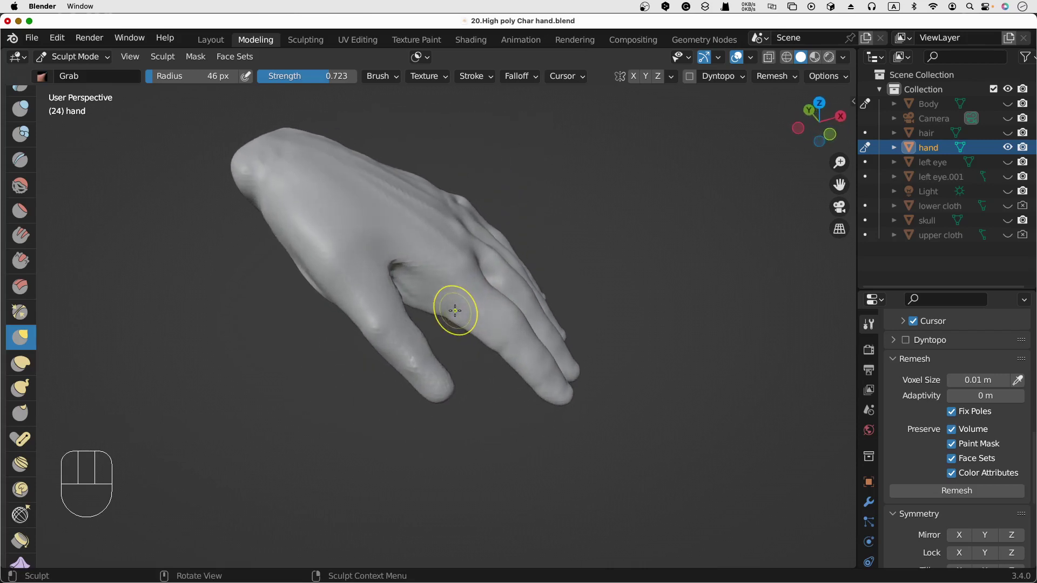
Smooth the base of the thumb and the thumb web with the Smooth brush at 46 px
click(22, 187)
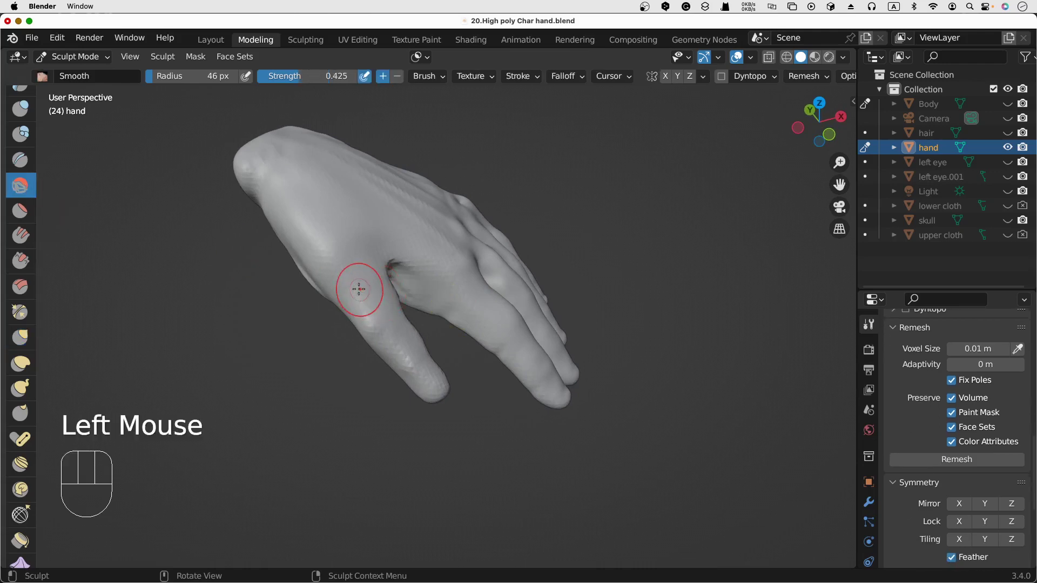
drag(360, 290, 352, 290)
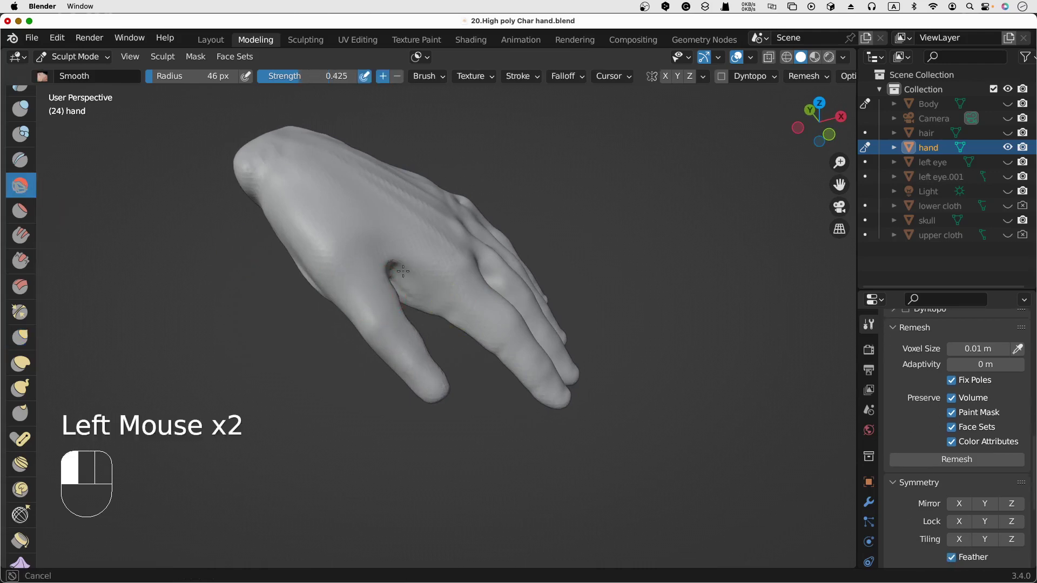
drag(423, 258, 440, 264)
scroll(440, 264, right, 12)
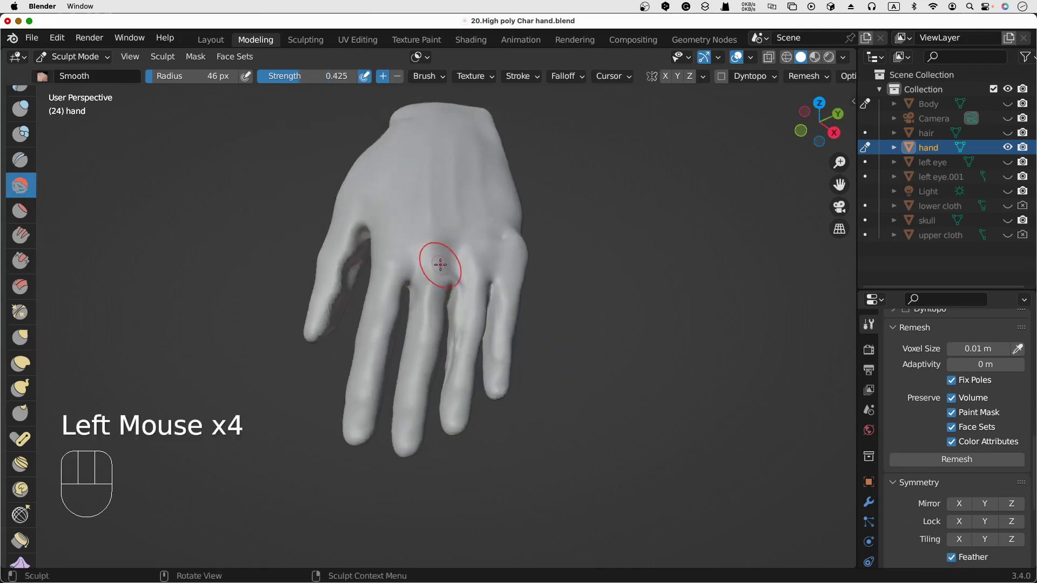
Smooth the palm side of the hand around the finger bases and the inside of the thumb
scroll(478, 290, down, 12)
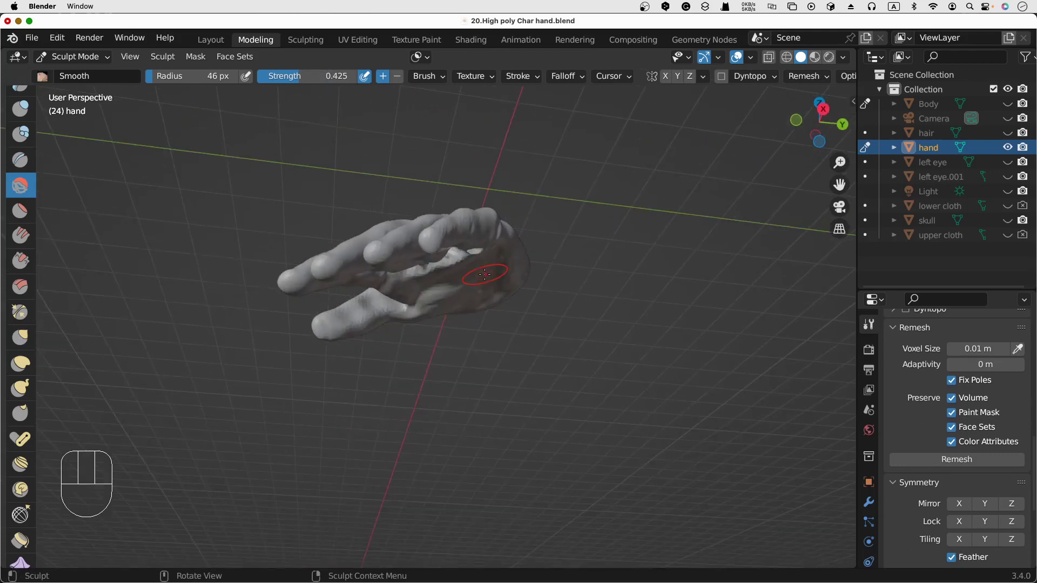
drag(427, 243, 428, 250)
drag(367, 264, 314, 291)
scroll(400, 234, down, 10)
drag(405, 232, 399, 246)
drag(397, 250, 391, 229)
drag(359, 263, 364, 272)
Even out the rough creases across the palm, the thumb mound and the wrist with Smooth strokes
scroll(447, 281, left, 10)
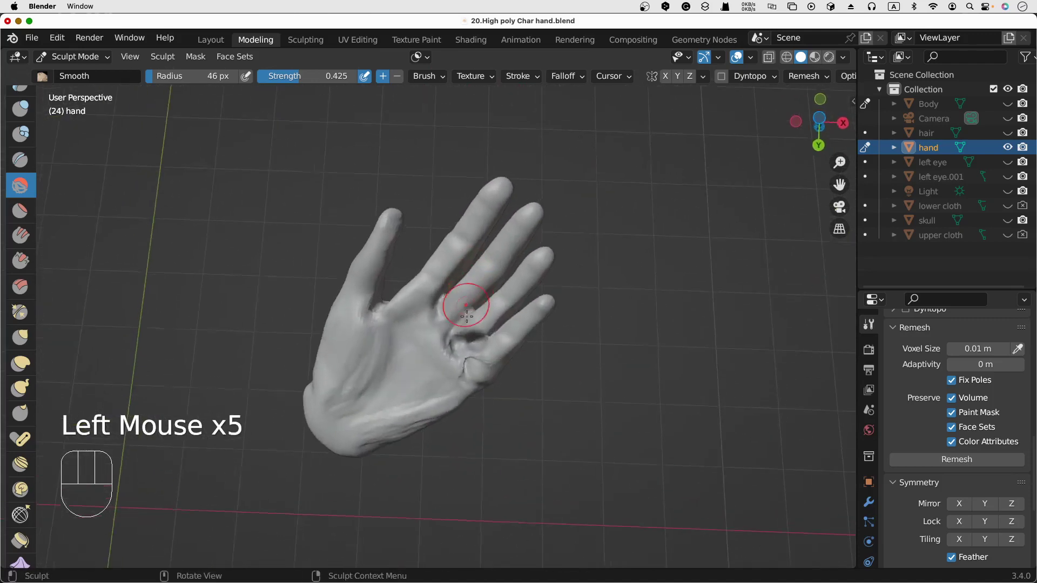
scroll(467, 316, left, 2)
drag(449, 359, 436, 374)
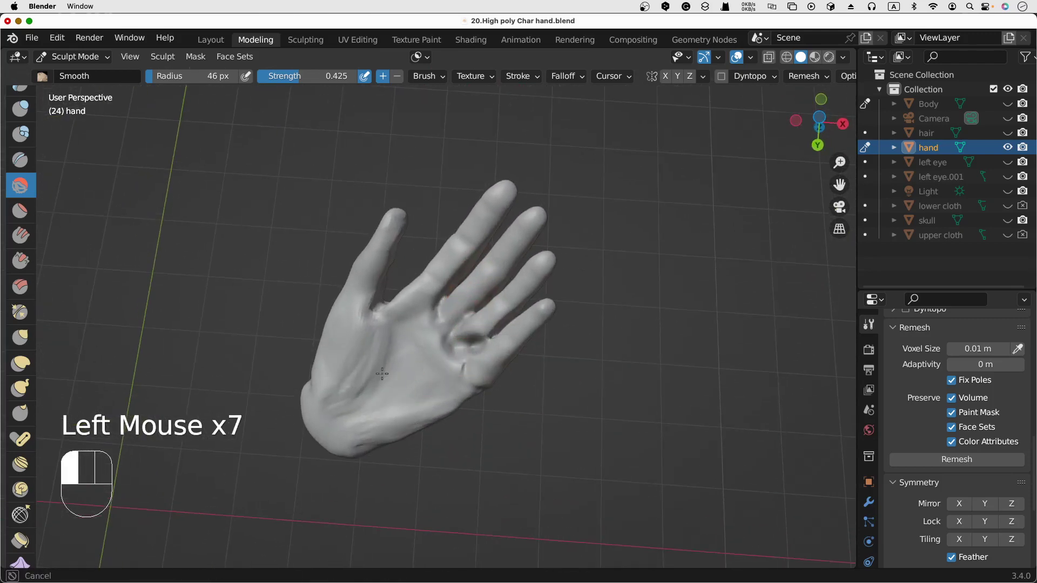
drag(330, 371, 331, 380)
scroll(346, 411, down, 3)
mouse_move(359, 441)
mouse_down()
mouse_move(381, 470)
mouse_move(404, 445)
mouse_up()
scroll(436, 419, right, 5)
scroll(435, 422, down, 8)
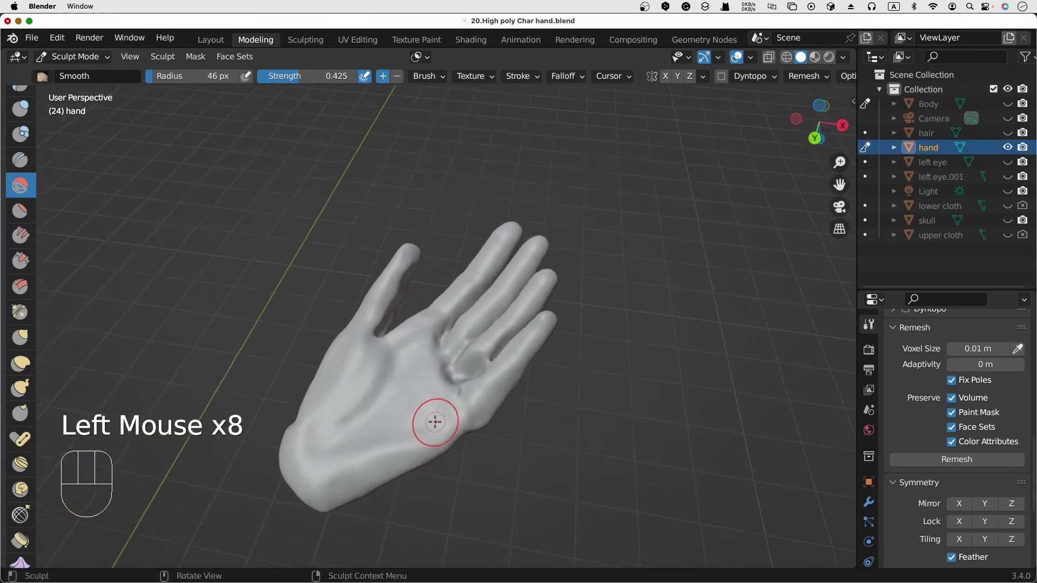
Soften the deep hollow in the palm beneath the middle and ring fingers with the Smooth brush
scroll(435, 422, up, 6)
drag(465, 352, 457, 362)
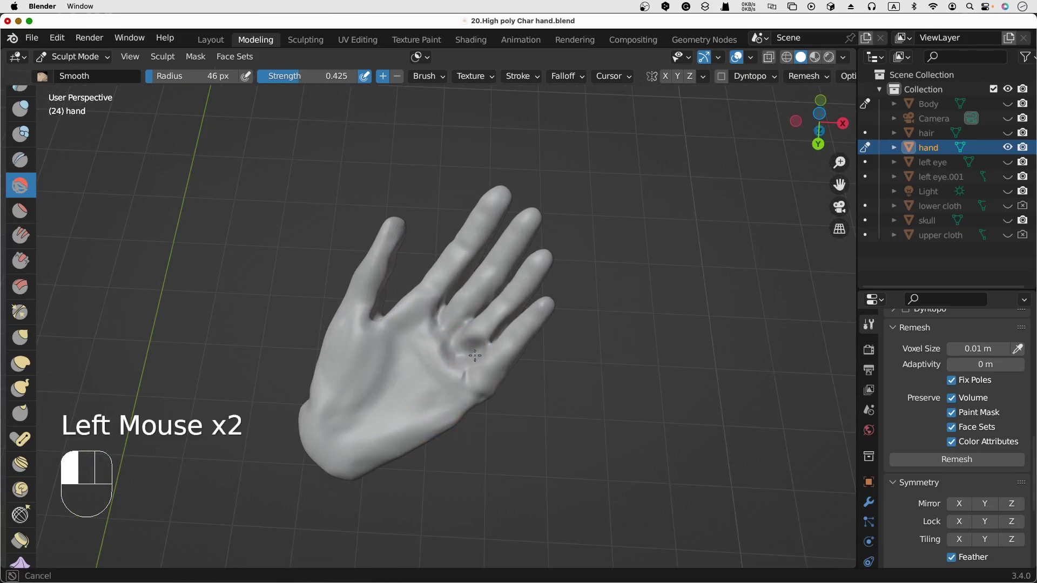
drag(438, 334, 459, 355)
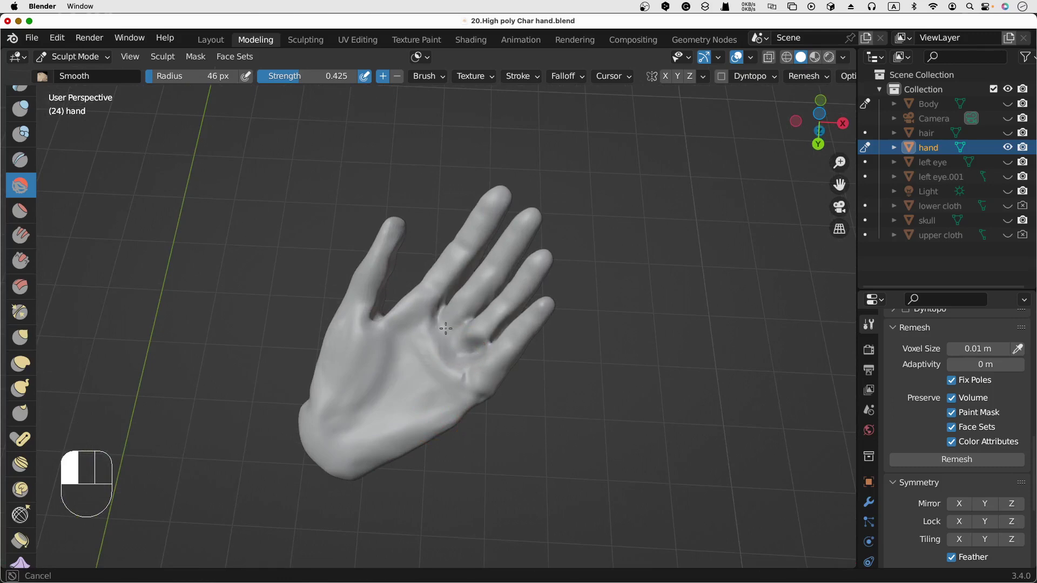
scroll(465, 335, down, 6)
scroll(467, 335, up, 8)
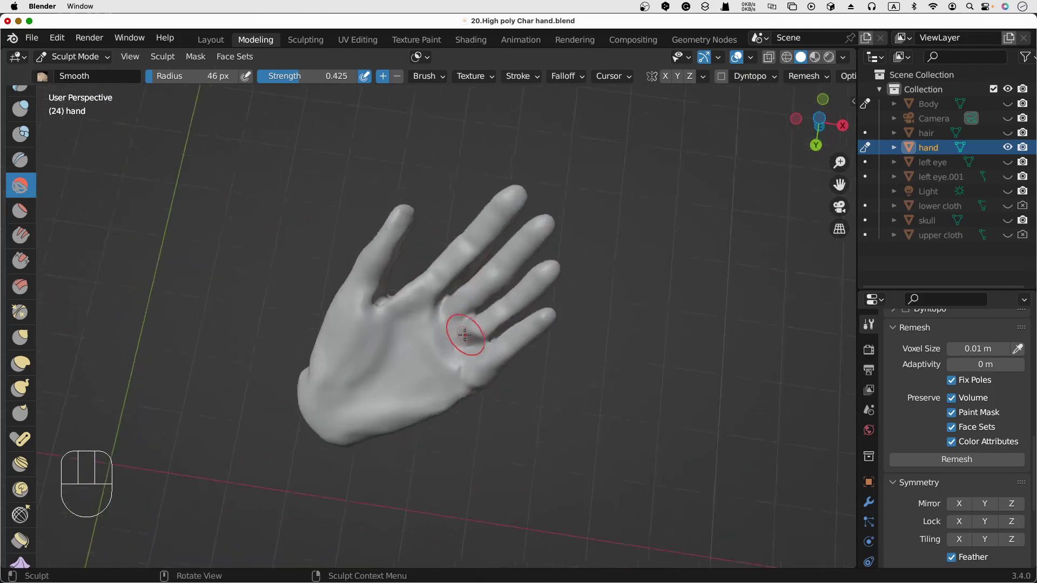
Pull the surface below the middle and ring fingers into the palm hollow with 46 px Grab strokes
click(20, 338)
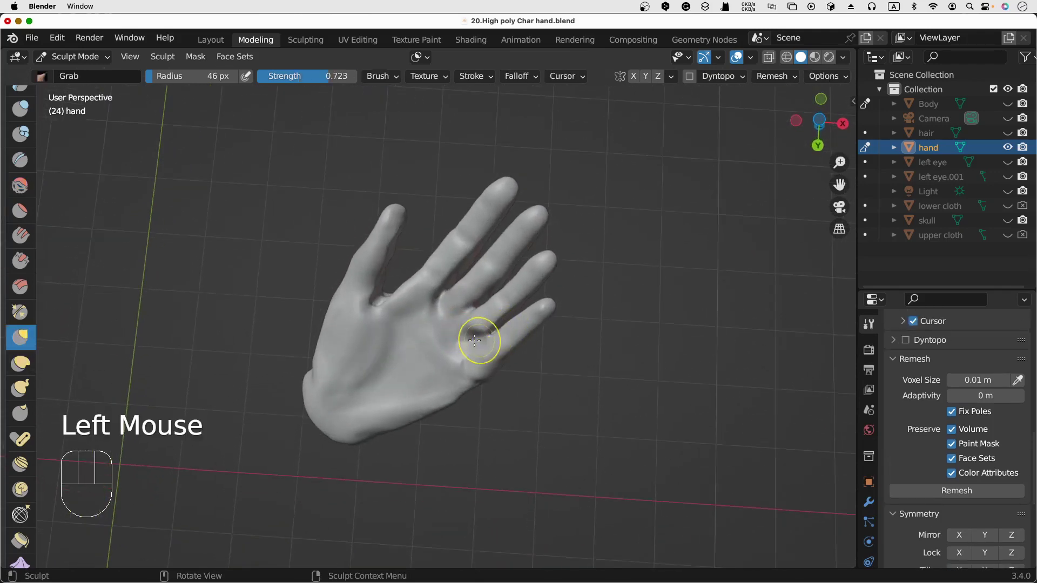
drag(469, 336, 469, 351)
drag(470, 341, 470, 351)
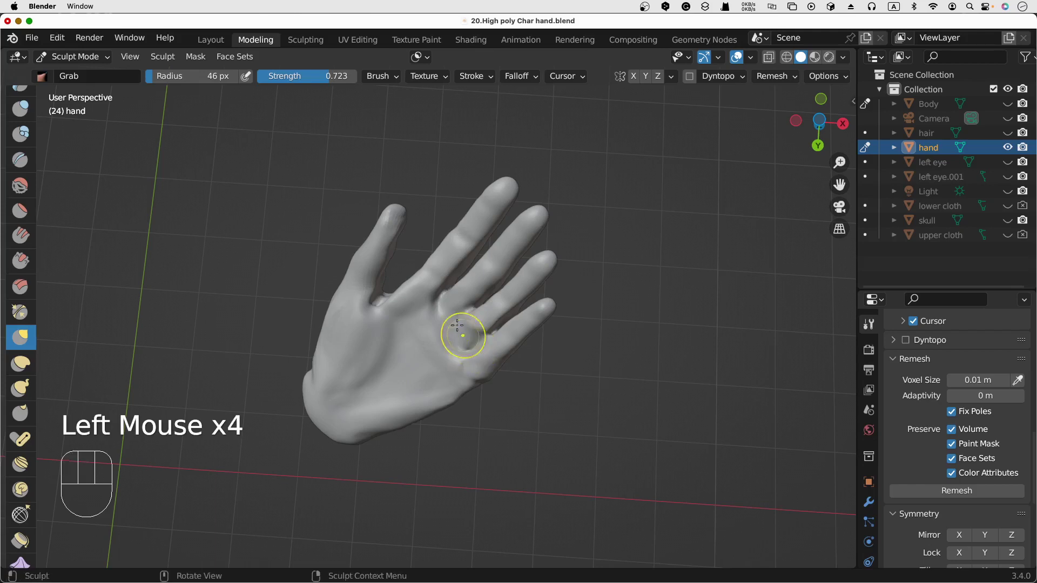
mouse_move(450, 314)
mouse_down()
mouse_move(443, 326)
mouse_move(463, 346)
mouse_move(457, 340)
mouse_up()
Switch to the Smooth brush and examine the palm, fingertips and back of the hand from several angles
click(20, 185)
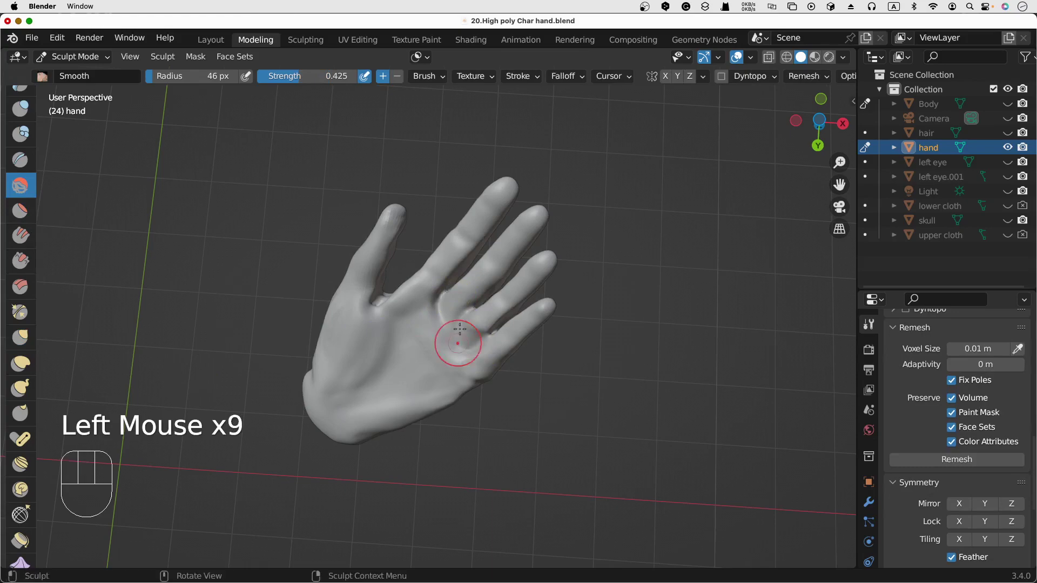
scroll(476, 314, right, 10)
scroll(476, 313, up, 15)
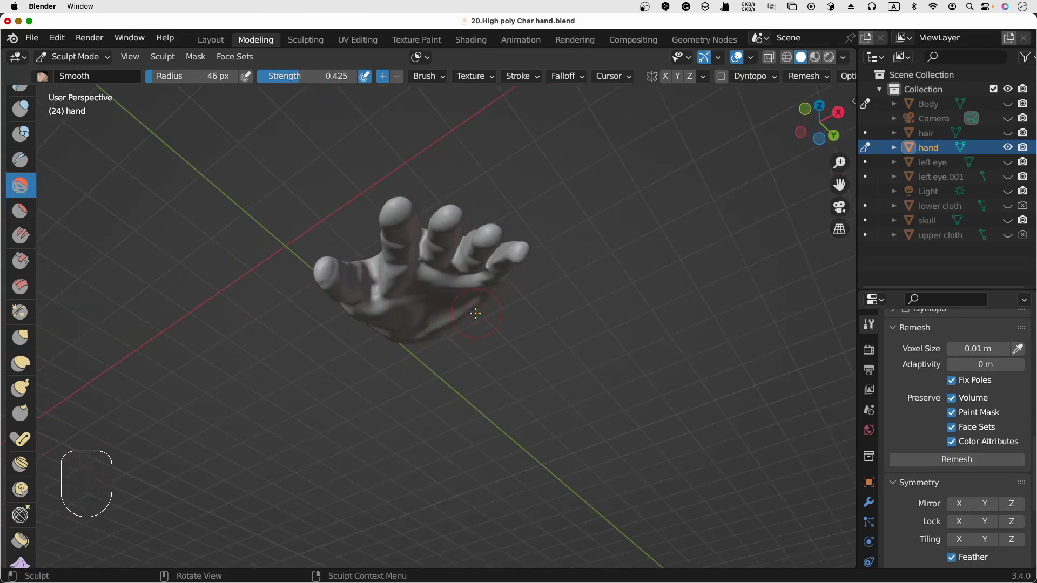
scroll(476, 313, down, 5)
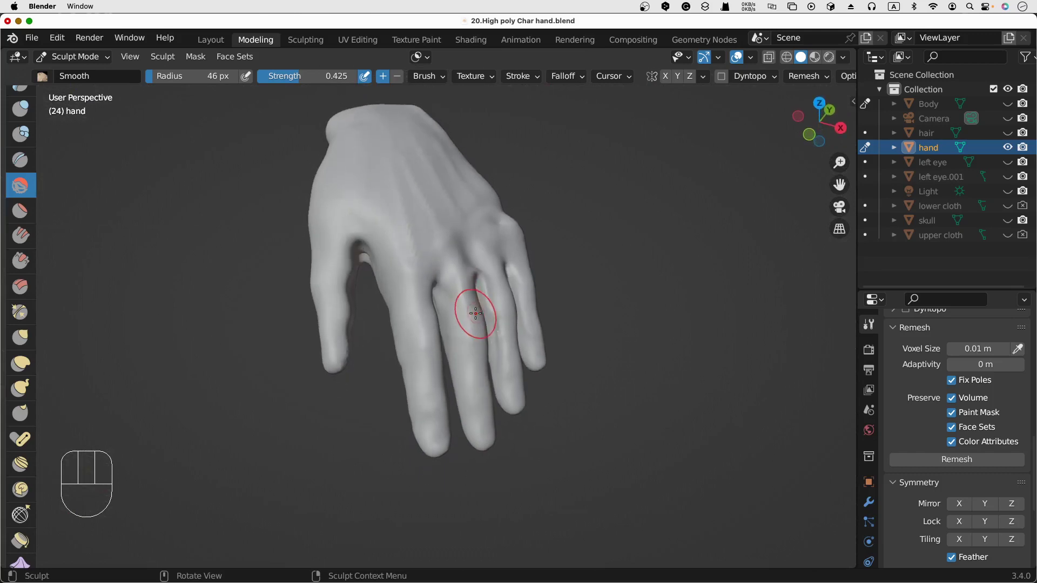
scroll(476, 313, right, 6)
scroll(476, 313, down, 15)
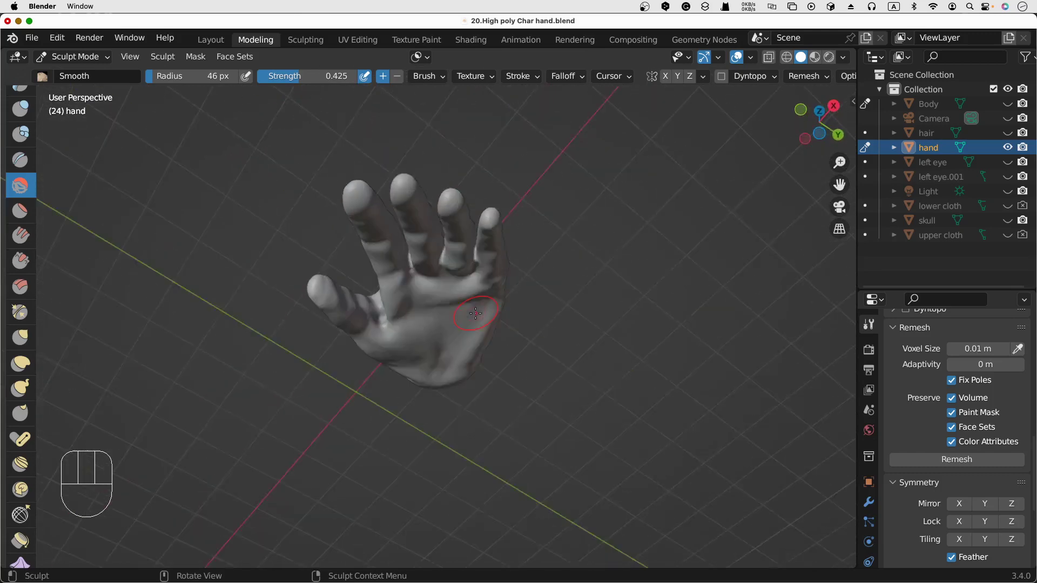
scroll(476, 314, right, 6)
scroll(475, 313, right, 4)
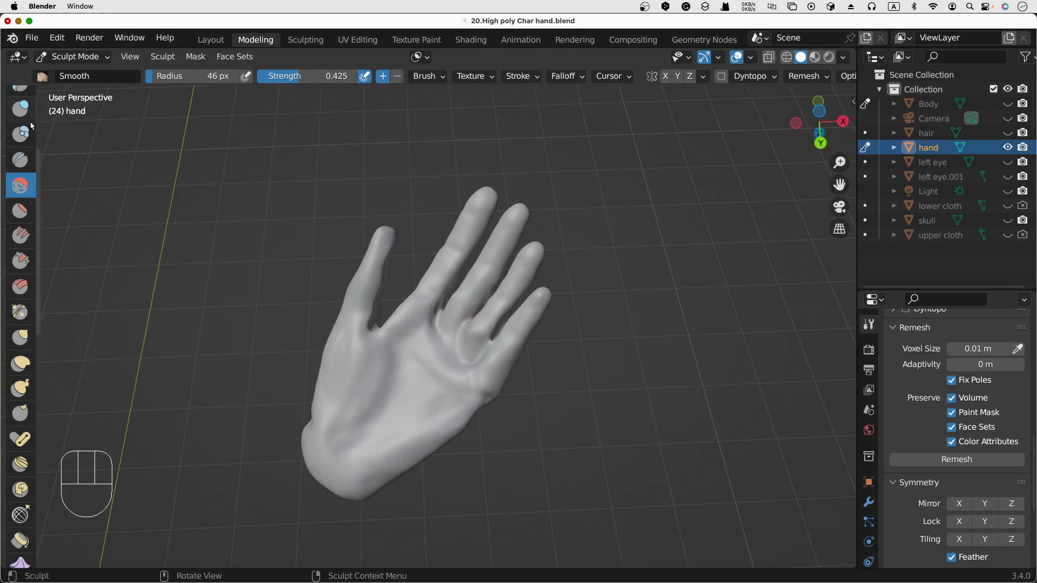
Set Clay Strips to a 19 px radius and 0.184 strength and add strips across the palm below the fingers
scroll(24, 132, down, 5)
click(21, 179)
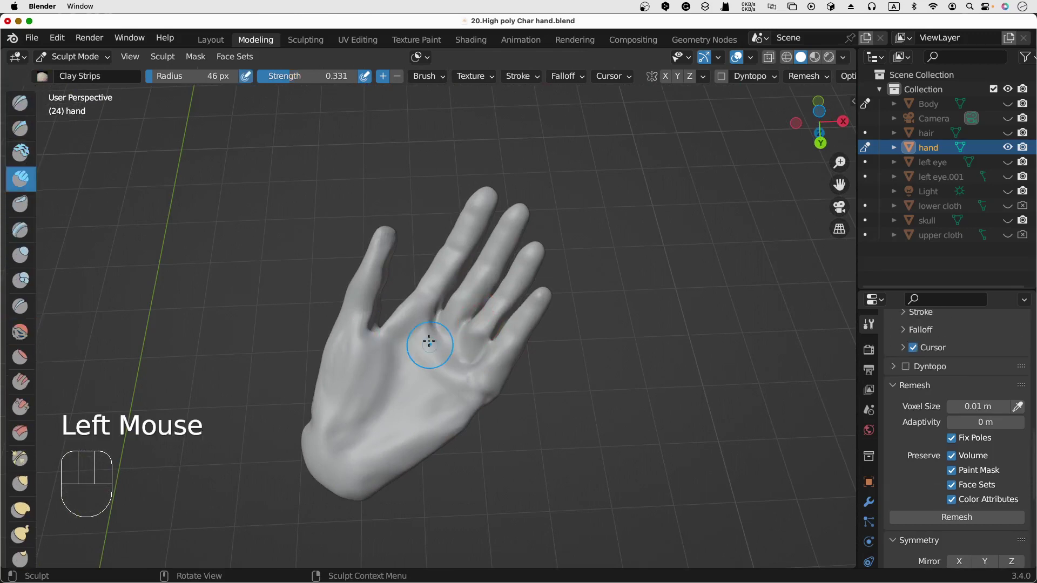
key(f)
click(416, 353)
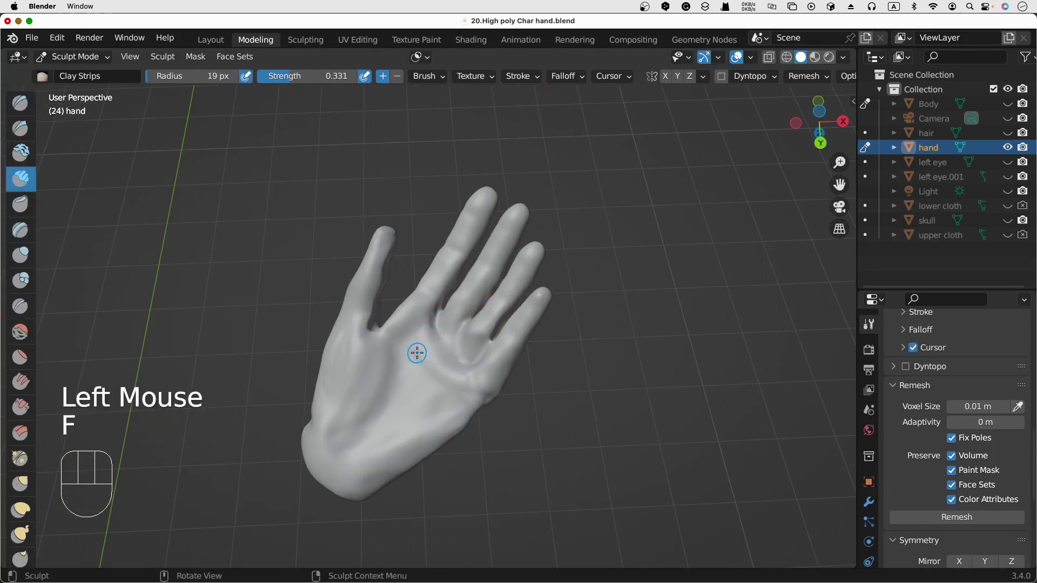
key(shift+f)
click(400, 372)
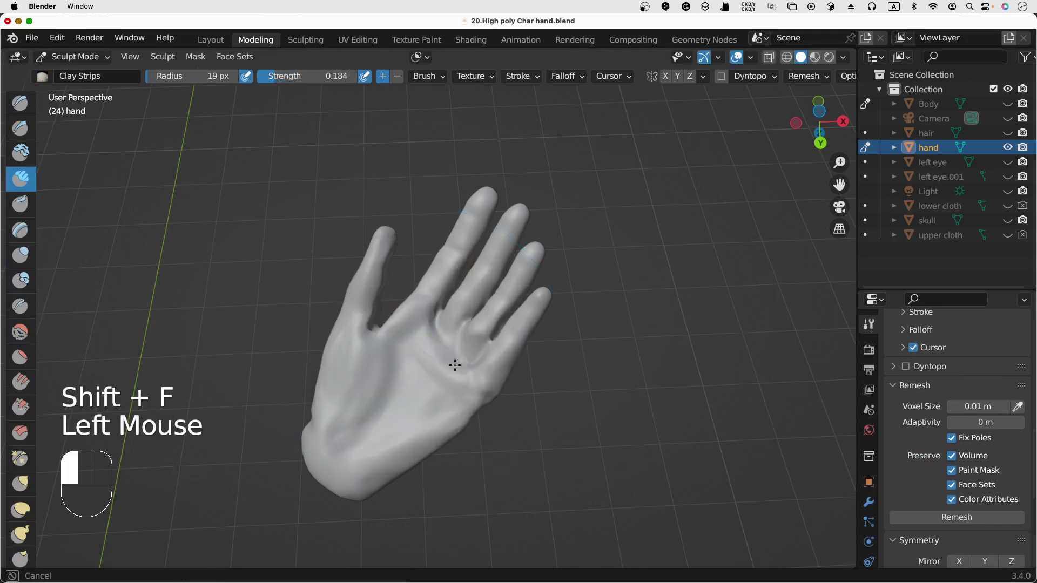
drag(470, 357, 471, 362)
drag(419, 351, 470, 386)
Build up the upper palm with parallel diagonal Clay Strips strokes from the index finger's base toward the little finger side
scroll(470, 387, up, 10)
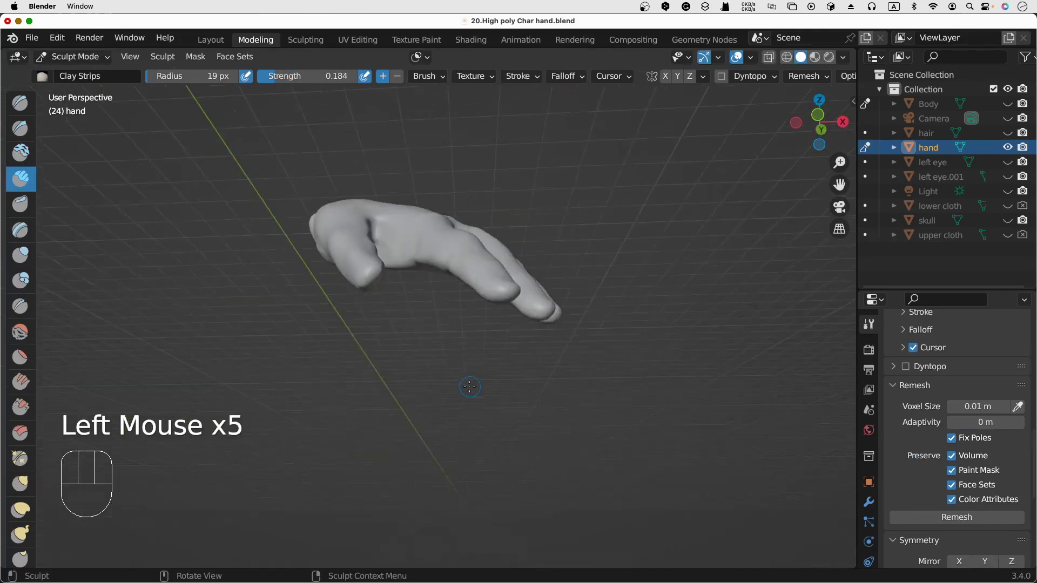
scroll(470, 387, down, 6)
scroll(470, 386, down, 10)
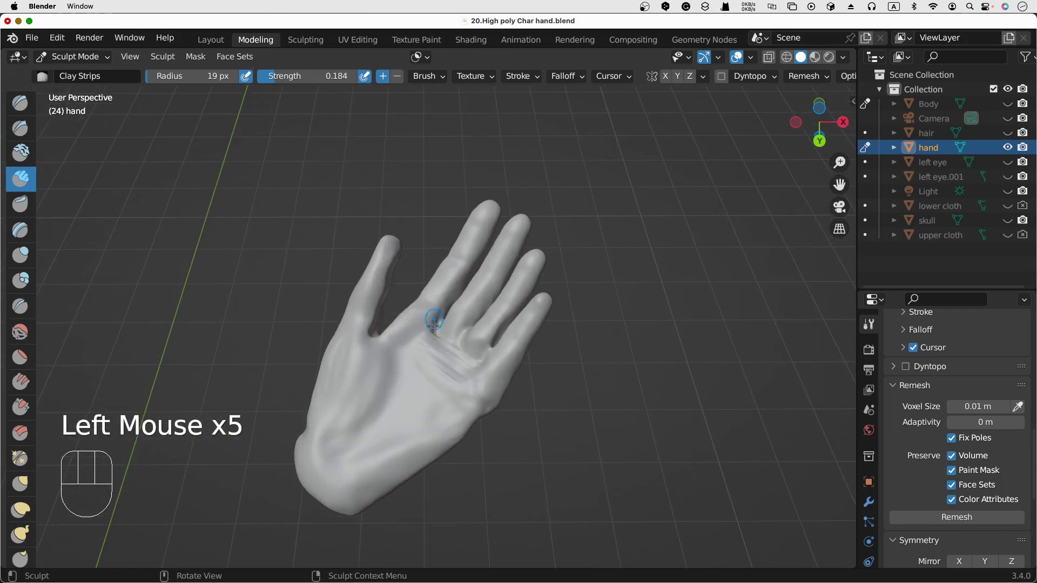
drag(433, 325, 475, 361)
drag(418, 340, 473, 369)
drag(419, 342, 467, 376)
drag(413, 349, 468, 389)
mouse_move(413, 358)
mouse_down()
mouse_move(464, 405)
mouse_move(433, 371)
mouse_move(460, 392)
mouse_up()
drag(419, 348, 459, 384)
drag(416, 353, 457, 399)
mouse_move(412, 359)
mouse_down()
mouse_move(432, 384)
mouse_move(480, 407)
mouse_up()
Add more Clay Strips volume to the middle of the palm and just below the finger bases
scroll(447, 381, up, 15)
scroll(447, 382, down, 10)
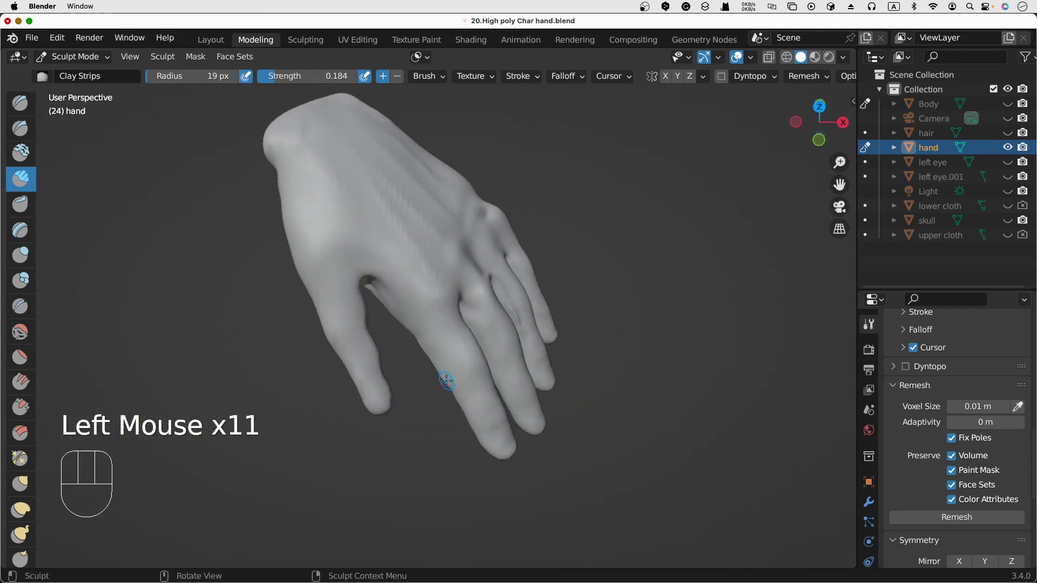
scroll(446, 381, down, 10)
scroll(436, 365, down, 3)
mouse_move(445, 358)
mouse_down()
mouse_move(436, 366)
mouse_move(448, 420)
mouse_up()
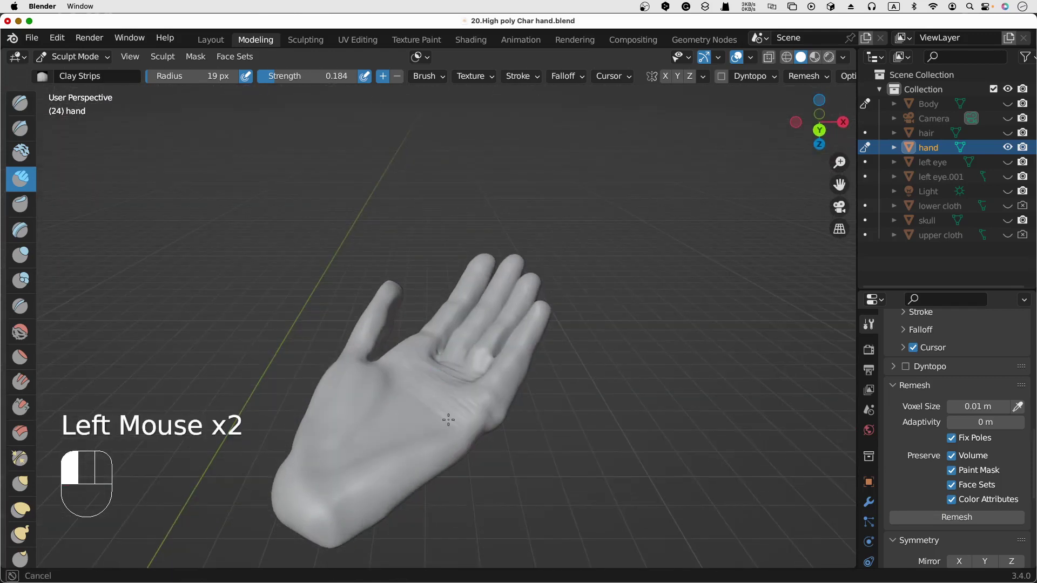
drag(414, 383, 449, 413)
drag(420, 381, 452, 411)
scroll(432, 381, up, 6)
drag(436, 366, 458, 385)
drag(438, 357, 491, 354)
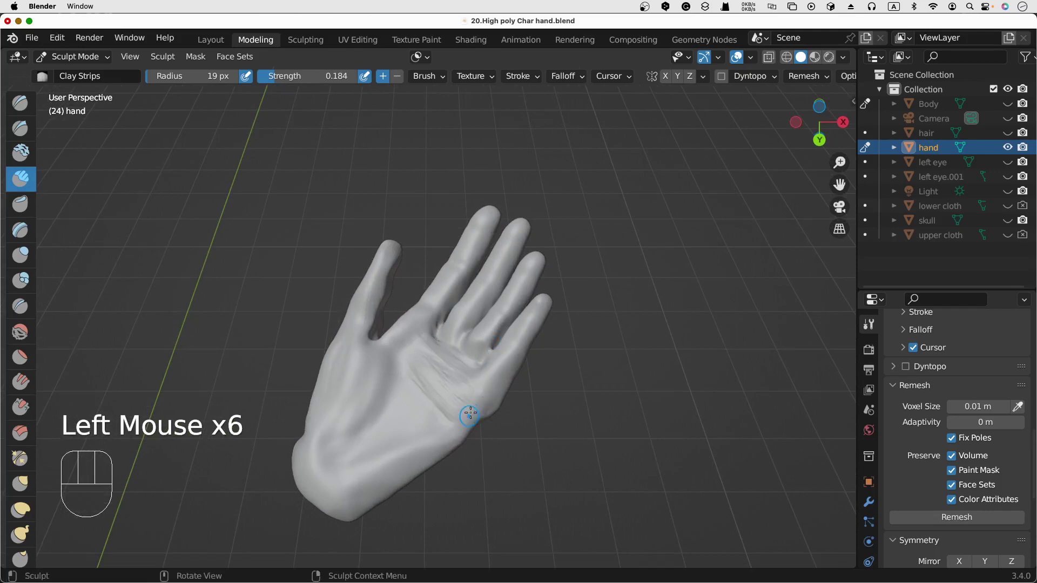
Thicken the outer edge of the palm below the little finger with short Clay Strips strokes
drag(442, 437, 468, 416)
drag(437, 442, 469, 414)
drag(449, 433, 471, 413)
drag(444, 435, 470, 412)
Set the Grab radius to 343 px, lengthen the fingers and pull the palm's little-finger side outward
scroll(471, 411, left, 10)
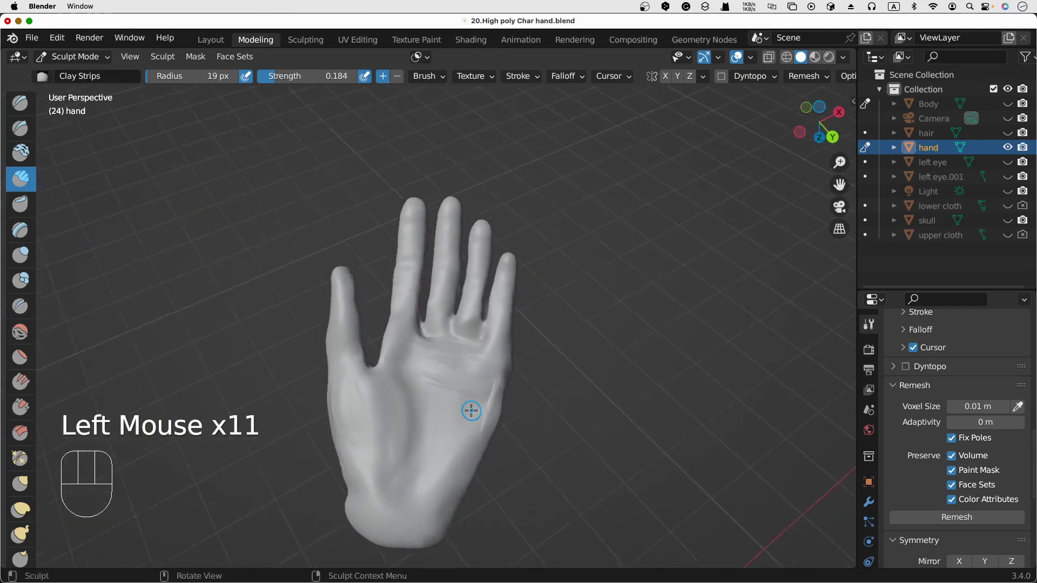
scroll(471, 411, left, 8)
scroll(471, 412, right, 4)
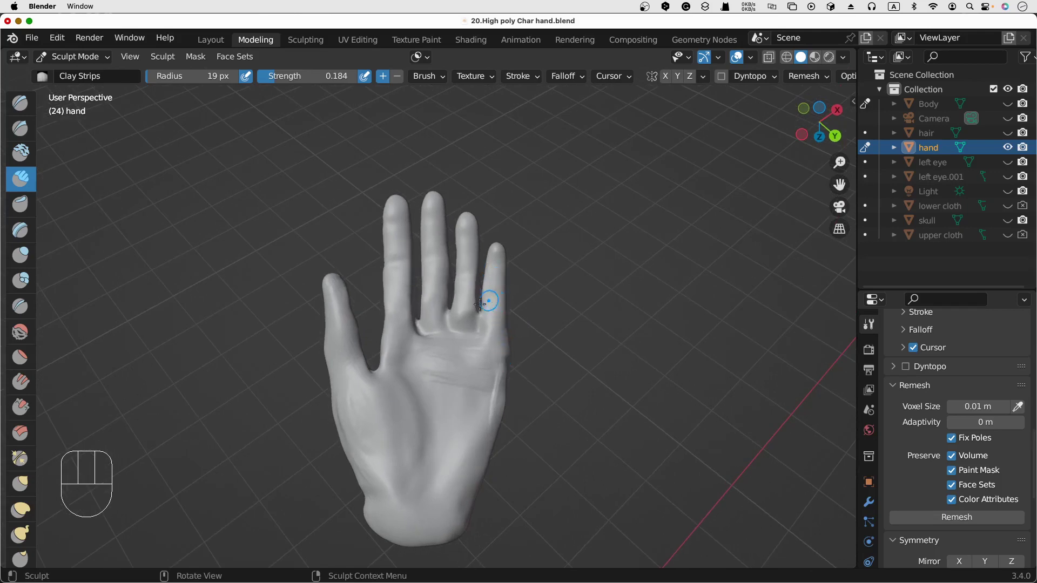
click(24, 485)
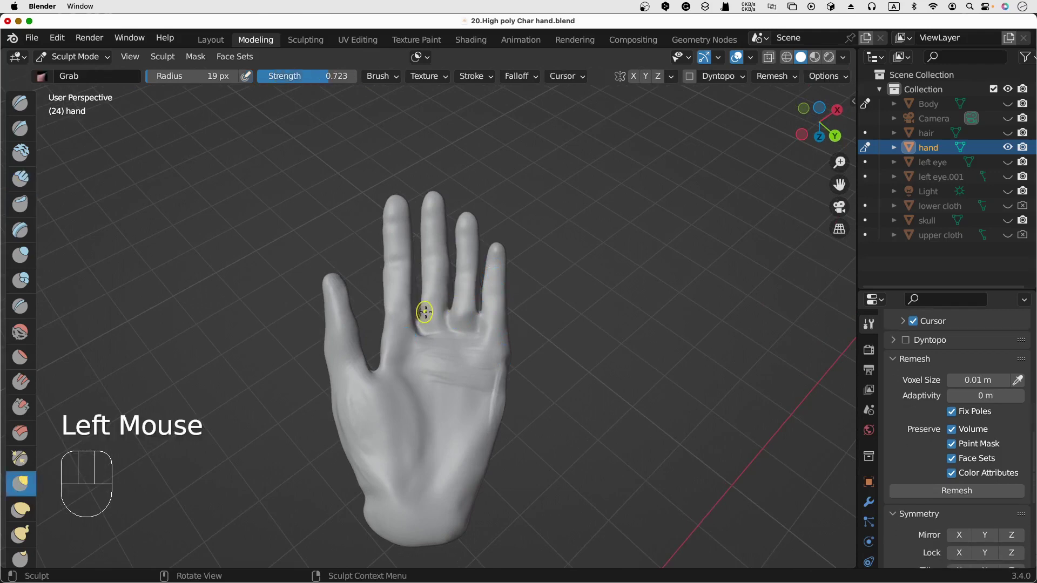
key(f)
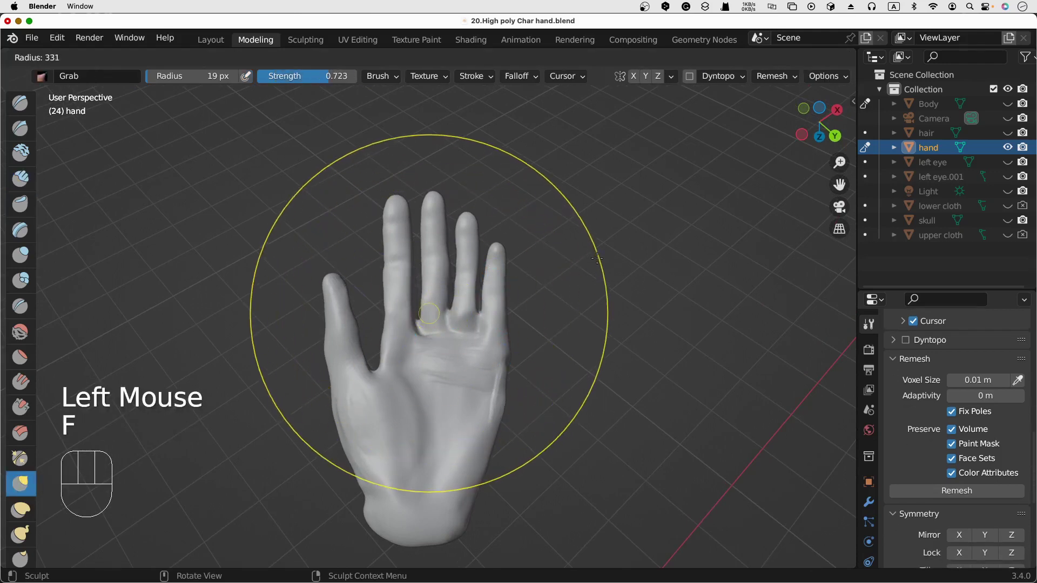
drag(394, 205, 397, 181)
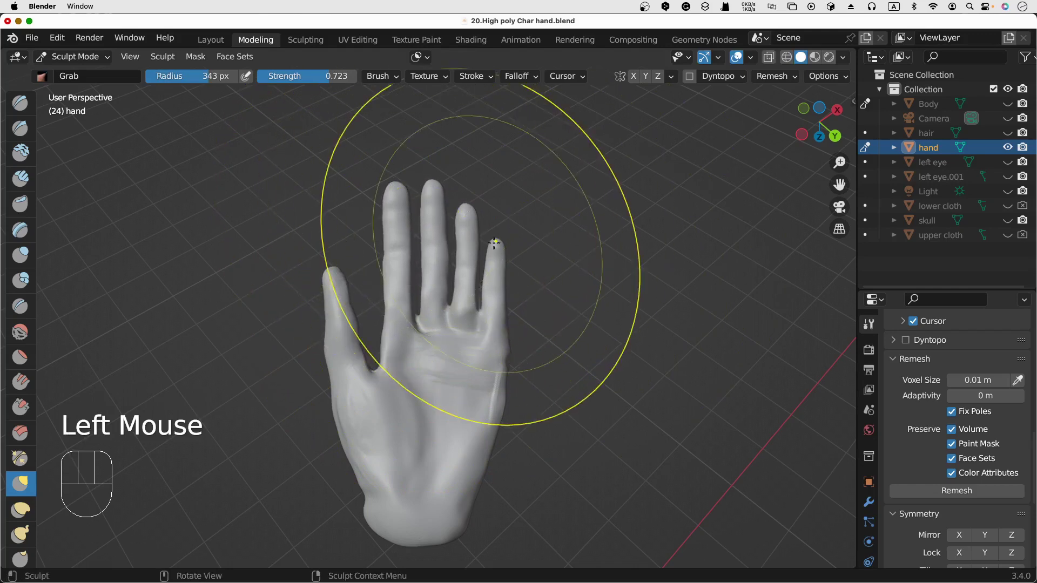
drag(498, 242, 509, 218)
drag(504, 389, 518, 399)
drag(514, 285, 512, 284)
drag(509, 238, 523, 221)
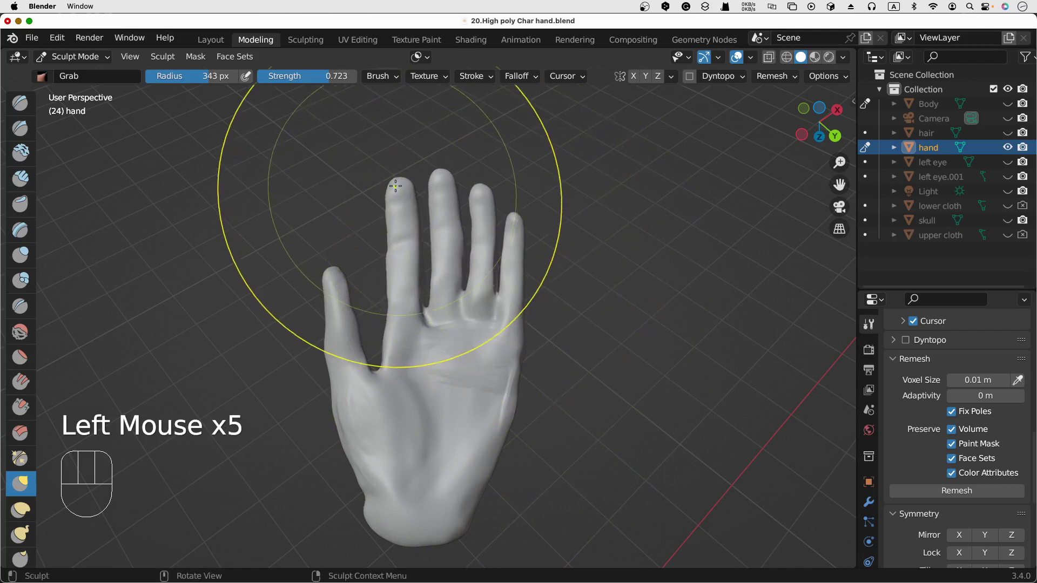
drag(398, 184, 408, 139)
drag(491, 174, 485, 161)
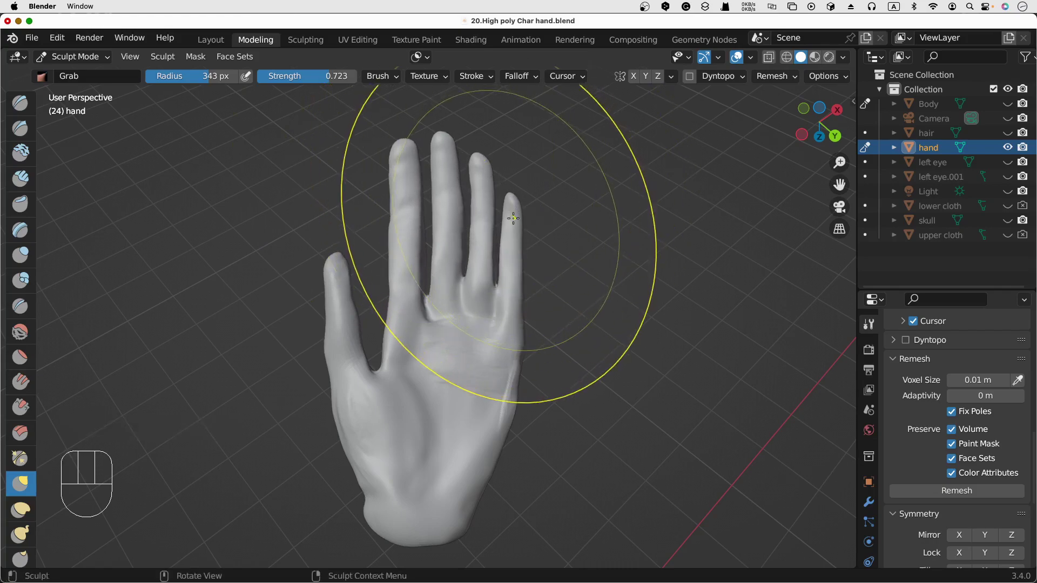
Try to shorten the fingers by grabbing the index and little fingertips toward the palm
scroll(513, 217, up, 10)
scroll(513, 219, up, 10)
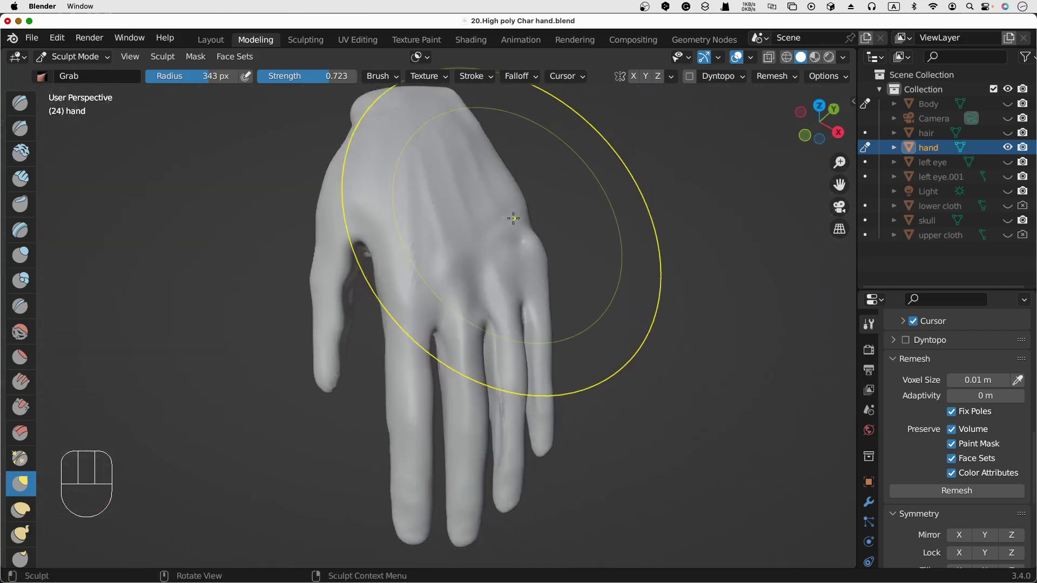
scroll(514, 218, down, 15)
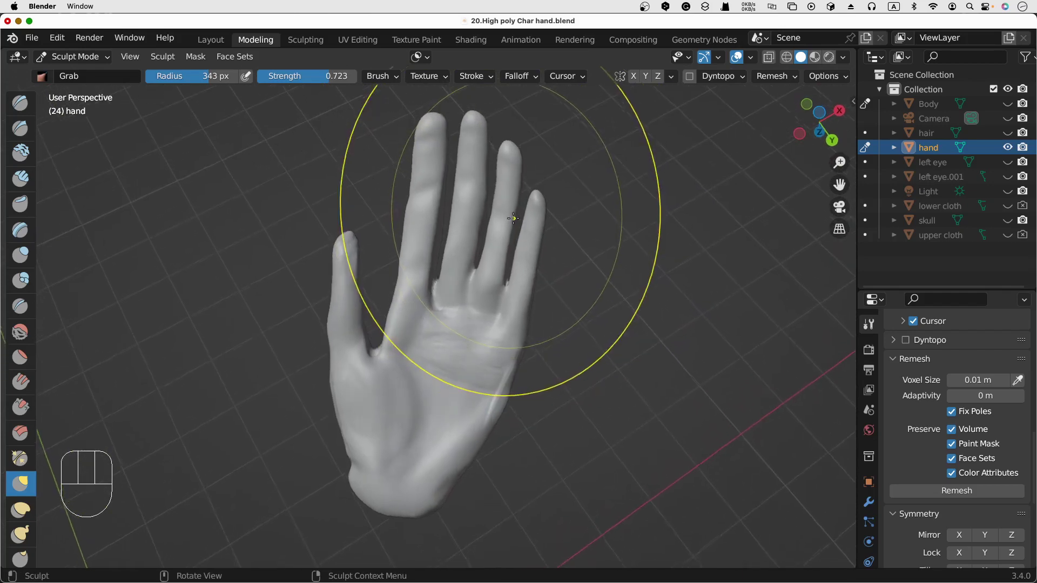
scroll(514, 218, down, 3)
drag(437, 142, 431, 168)
drag(537, 215, 539, 217)
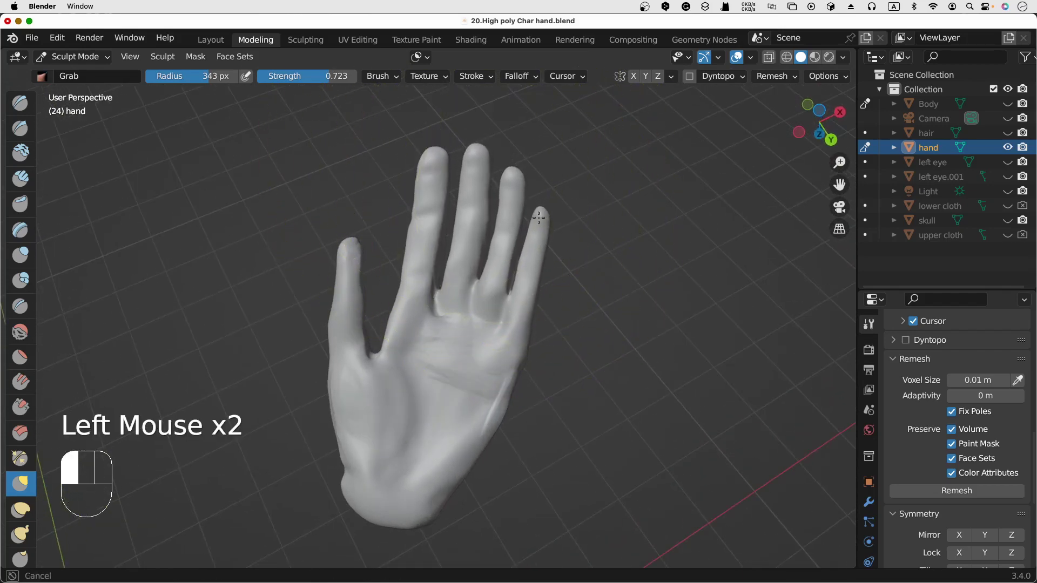
Undo the recent Grab strokes on the fingers and palm
key(f)
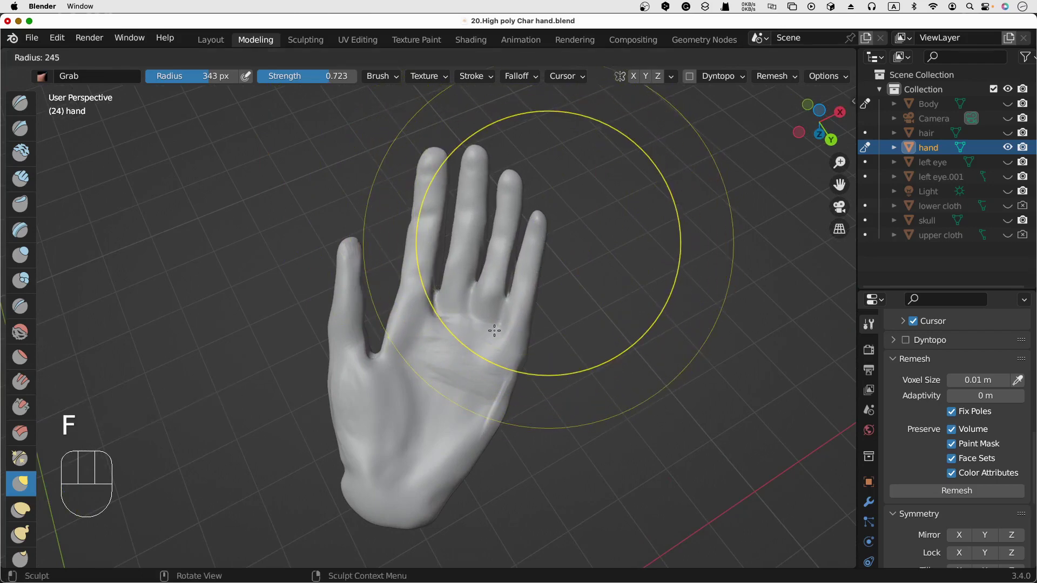
click(601, 364)
key(super+z)
key(super+z)
key(super+z)
key(super+z)
key(super+z)
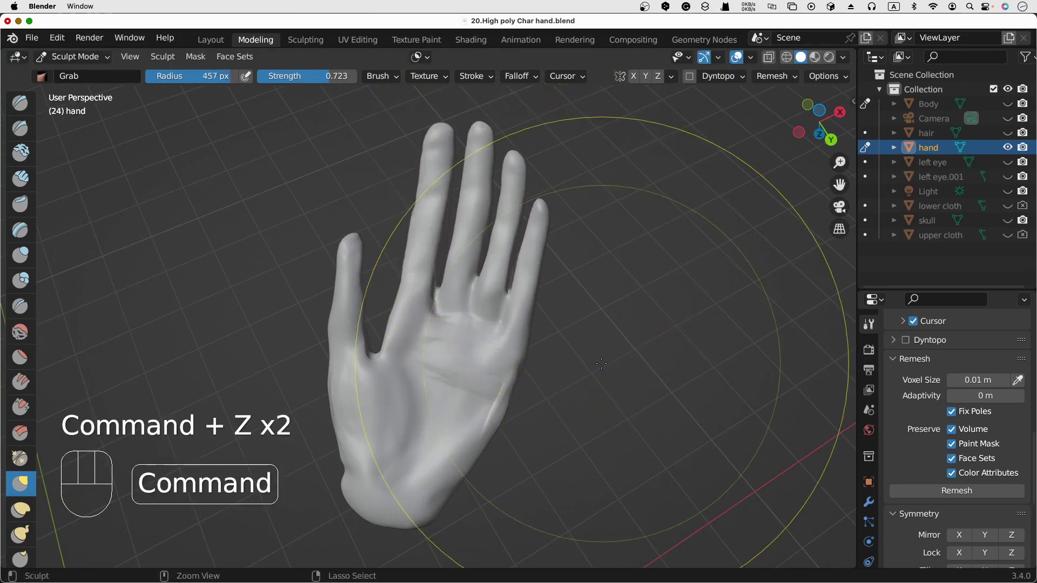
scroll(601, 364, down, 2)
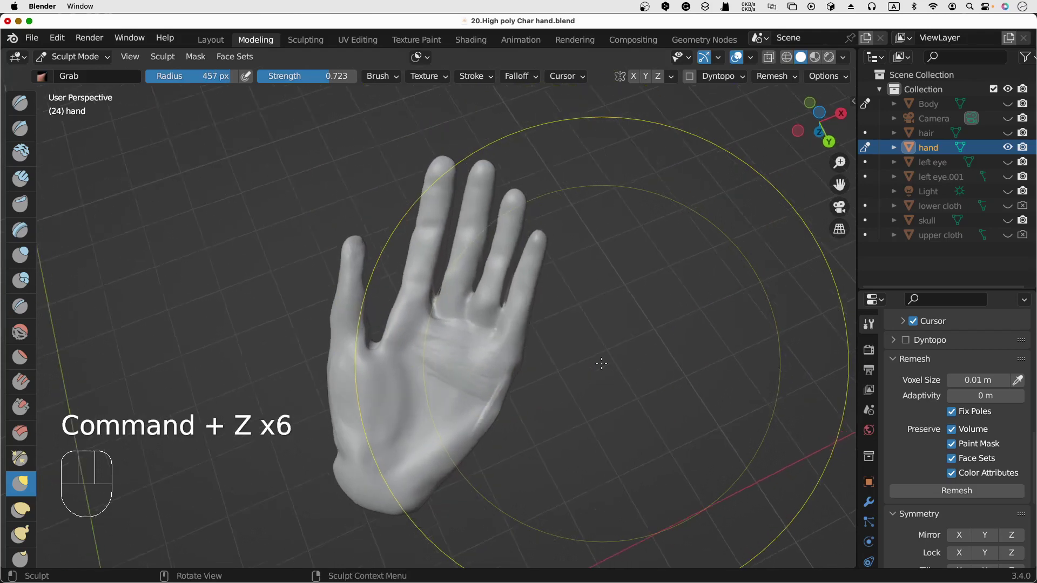
scroll(601, 364, up, 4)
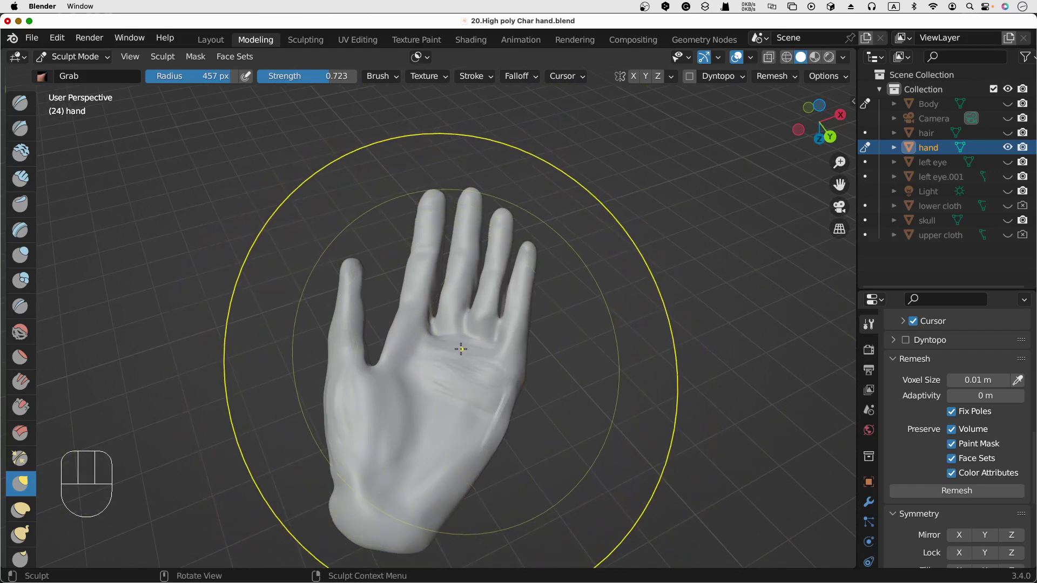
Set the Grab radius to 166 px, pull the index finger's base toward the thumb and reshape the other finger bases
key(f)
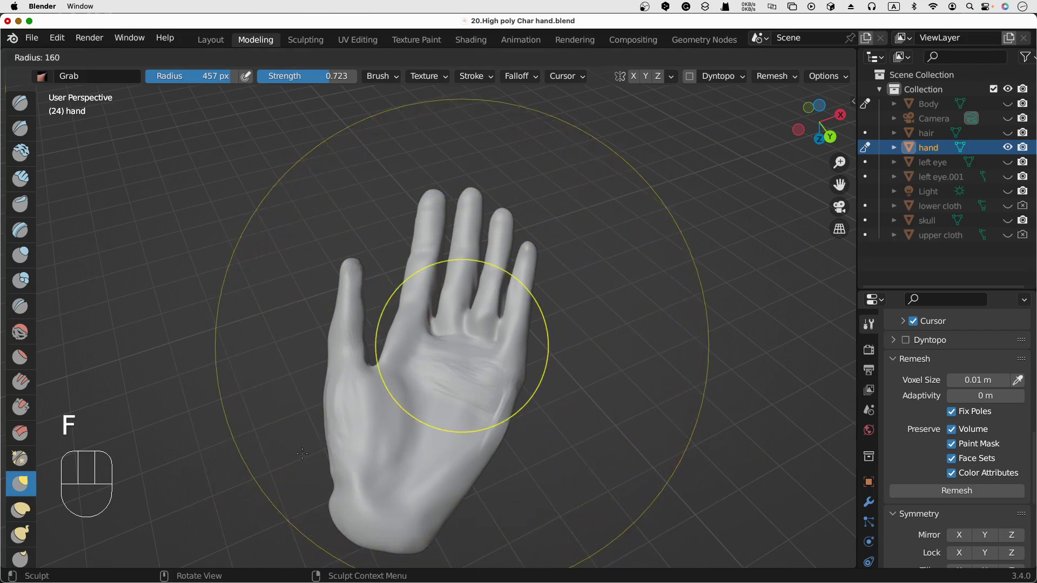
click(387, 396)
drag(439, 347, 399, 342)
mouse_move(482, 355)
mouse_down()
mouse_move(474, 363)
mouse_move(513, 373)
mouse_move(506, 368)
mouse_up()
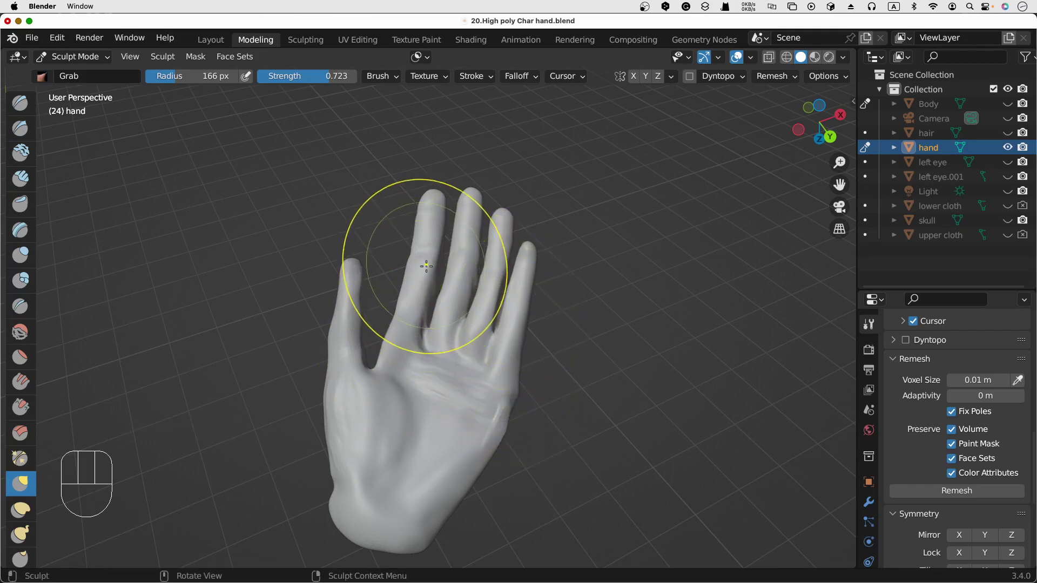
Set the Grab radius to 92 px and widen the index finger by pulling its thumb-side edge outward up to the tip
key(3)
key(f)
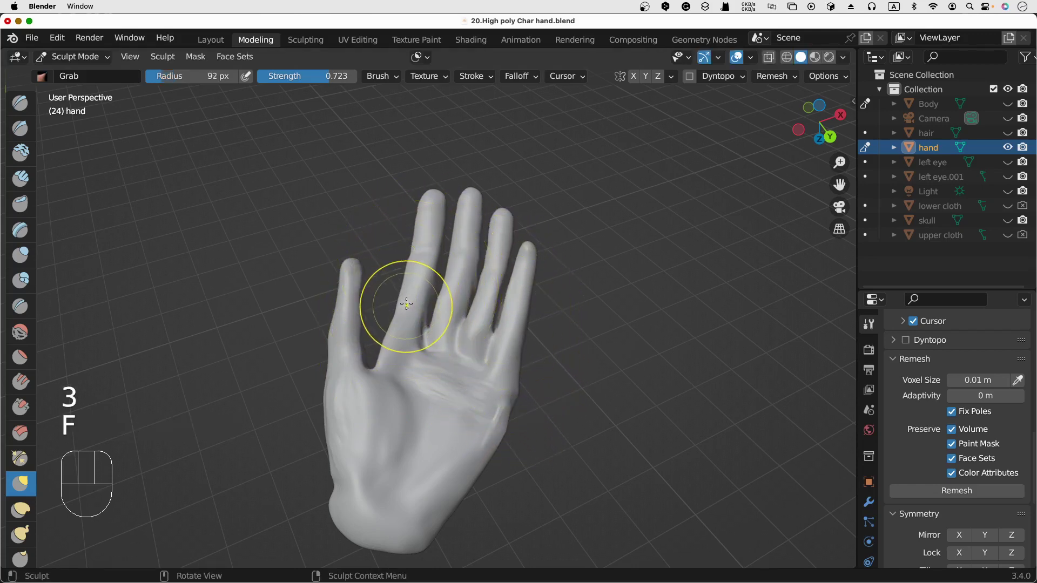
click(402, 301)
drag(405, 281, 410, 228)
drag(414, 219, 412, 218)
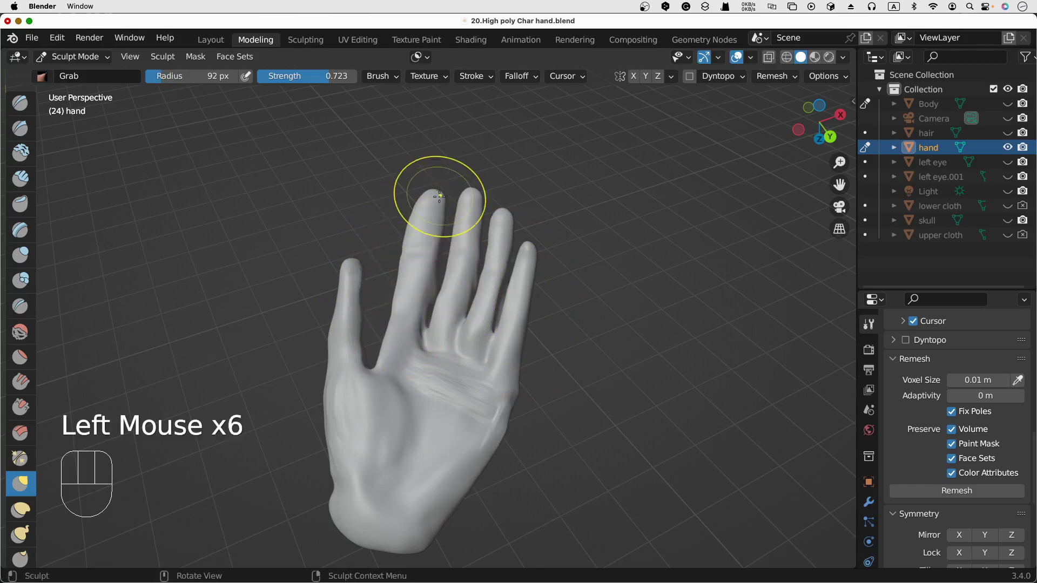
Thicken the middle, ring and little fingers with Grab by pulling their edges outward from base to tip
mouse_move(431, 292)
mouse_down()
mouse_move(448, 274)
mouse_move(457, 204)
mouse_move(477, 190)
mouse_up()
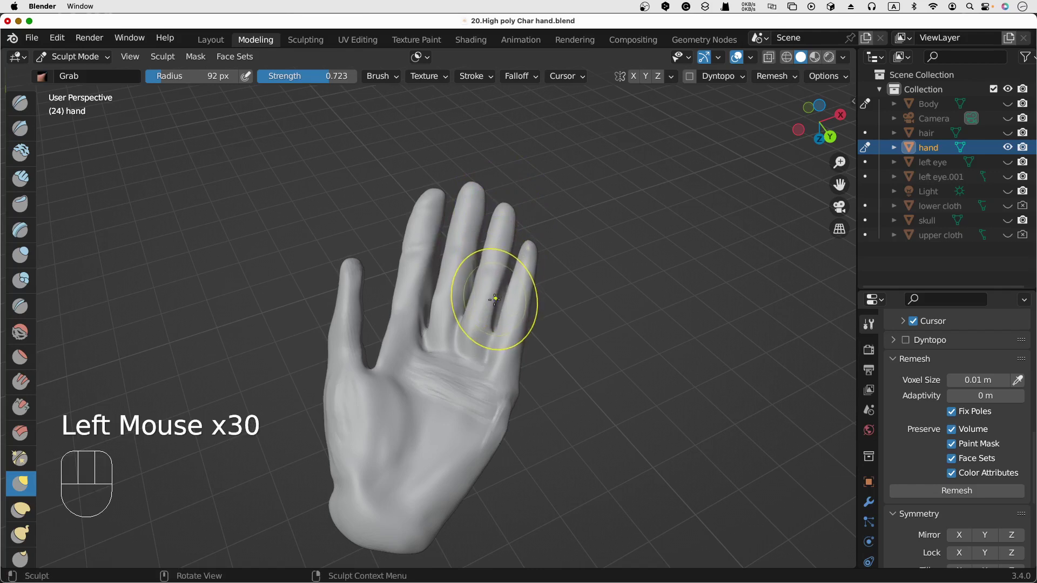
mouse_move(495, 299)
mouse_down()
mouse_move(529, 339)
mouse_move(535, 294)
mouse_up()
mouse_move(534, 270)
mouse_down()
mouse_move(542, 245)
mouse_move(522, 262)
mouse_move(532, 243)
mouse_up()
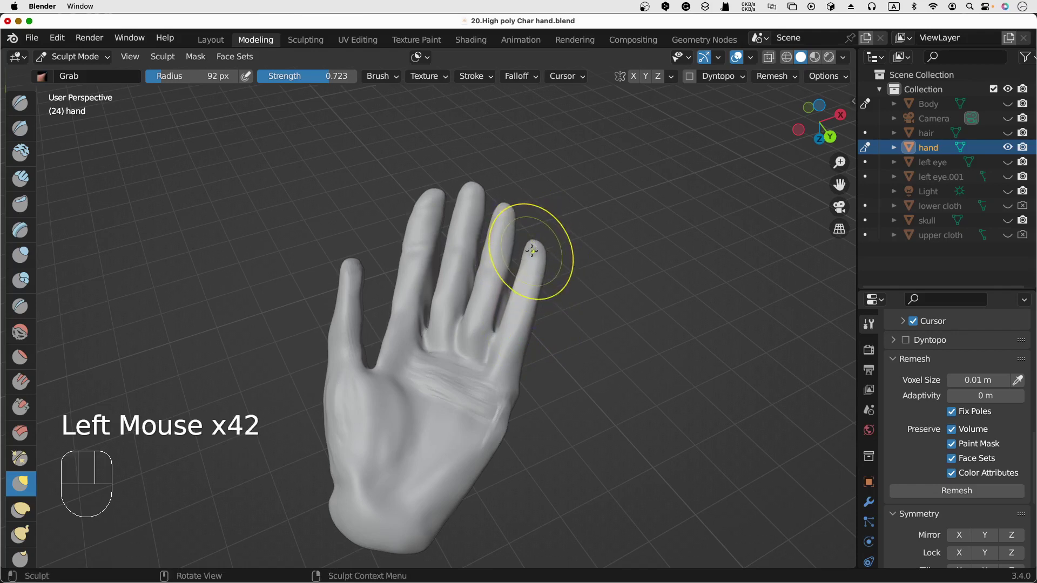
Widen the lower part of the index finger on the side facing the thumb with Grab
scroll(532, 250, right, 3)
scroll(532, 251, left, 4)
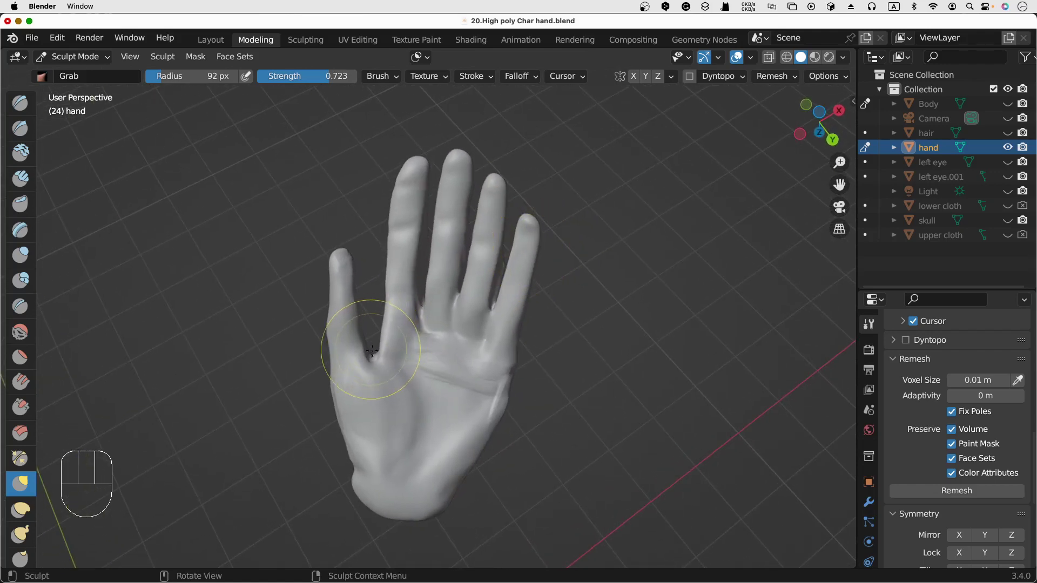
drag(373, 359, 380, 319)
drag(384, 314, 380, 305)
drag(385, 296, 383, 295)
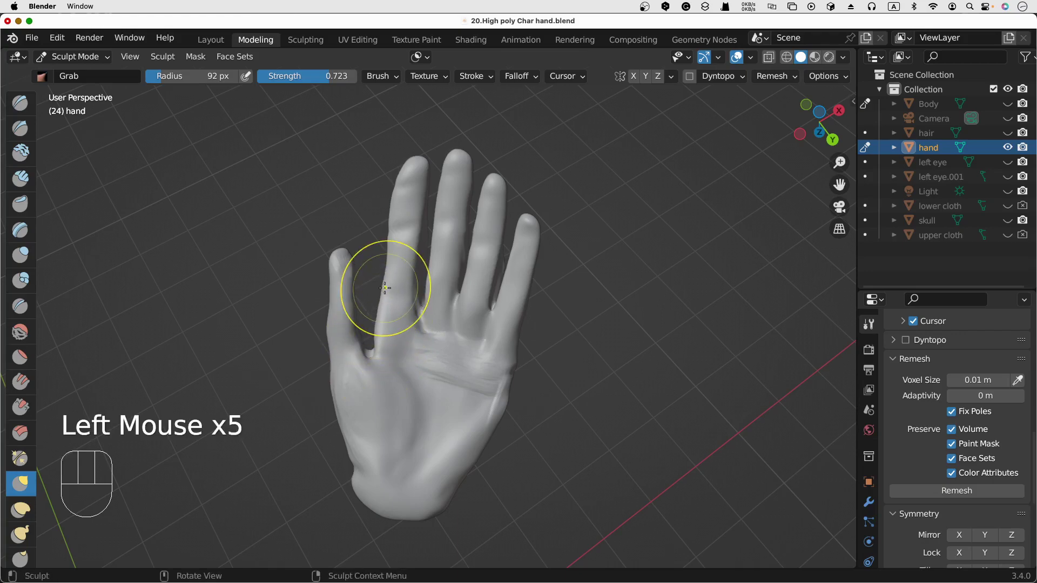
Examine the back of the hand, the knuckles and the finger spacing from several angles
scroll(384, 288, up, 10)
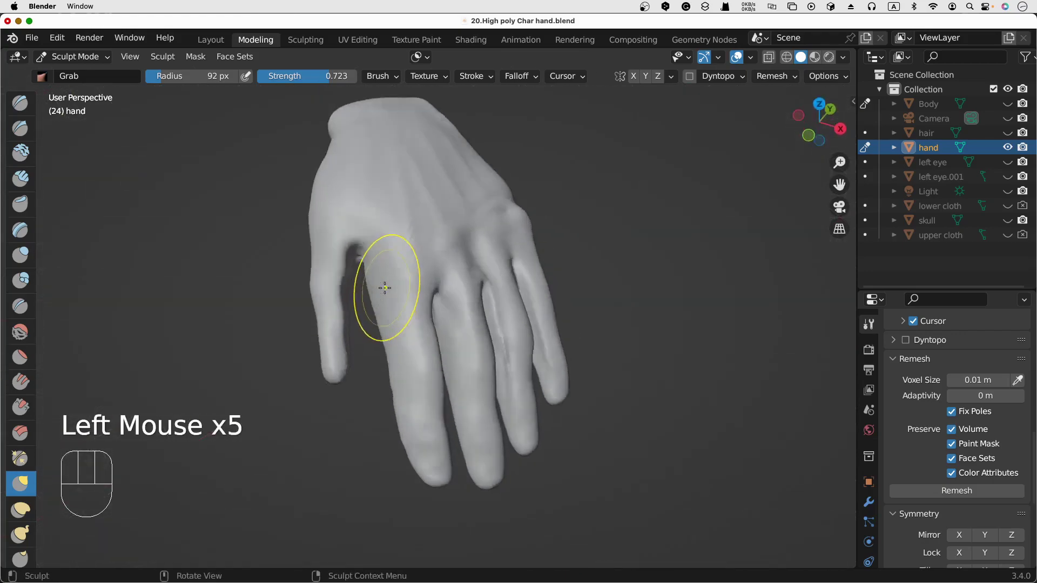
scroll(384, 288, down, 5)
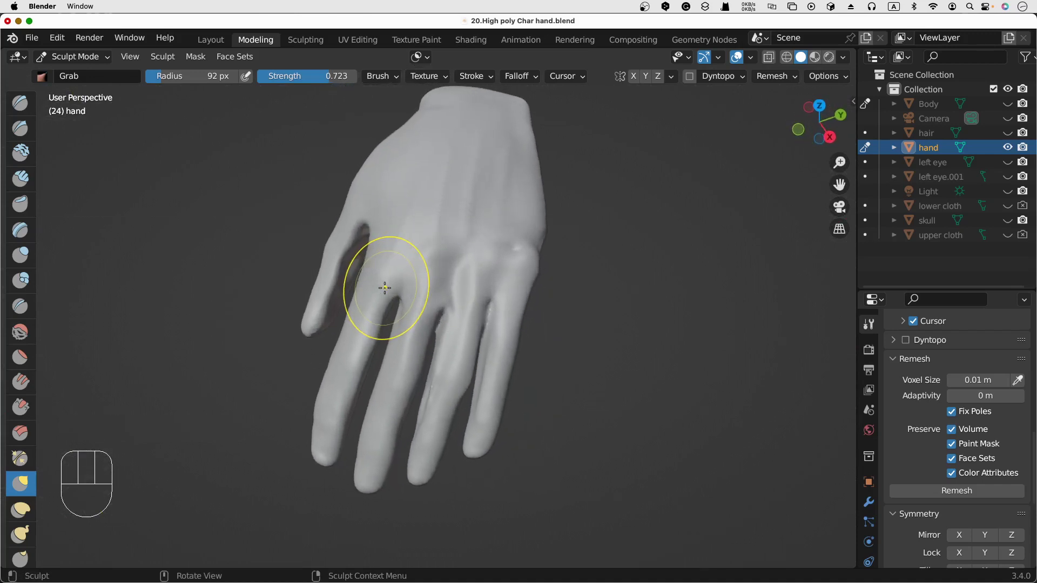
scroll(384, 288, left, 10)
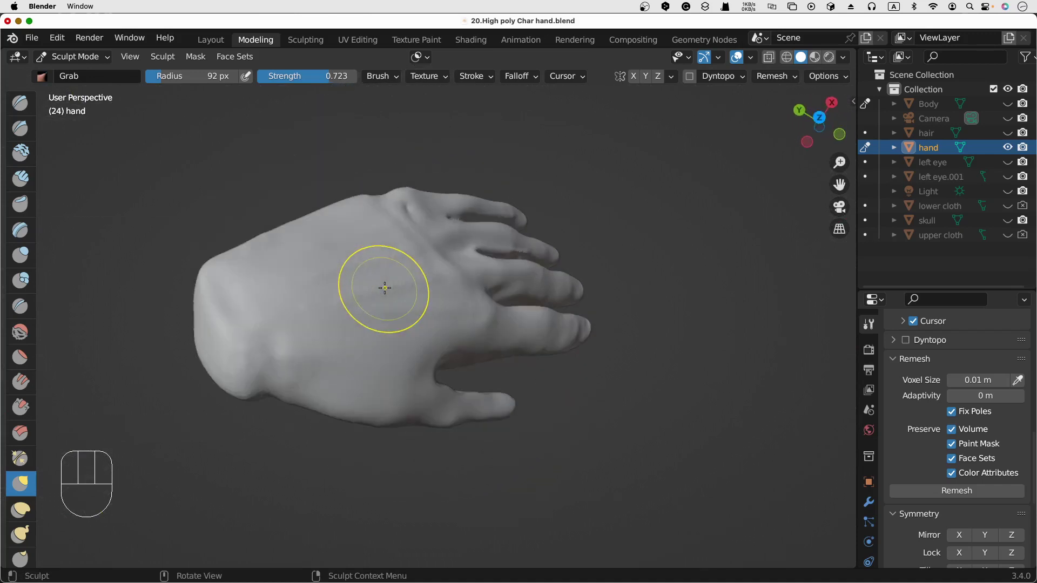
scroll(385, 288, right, 6)
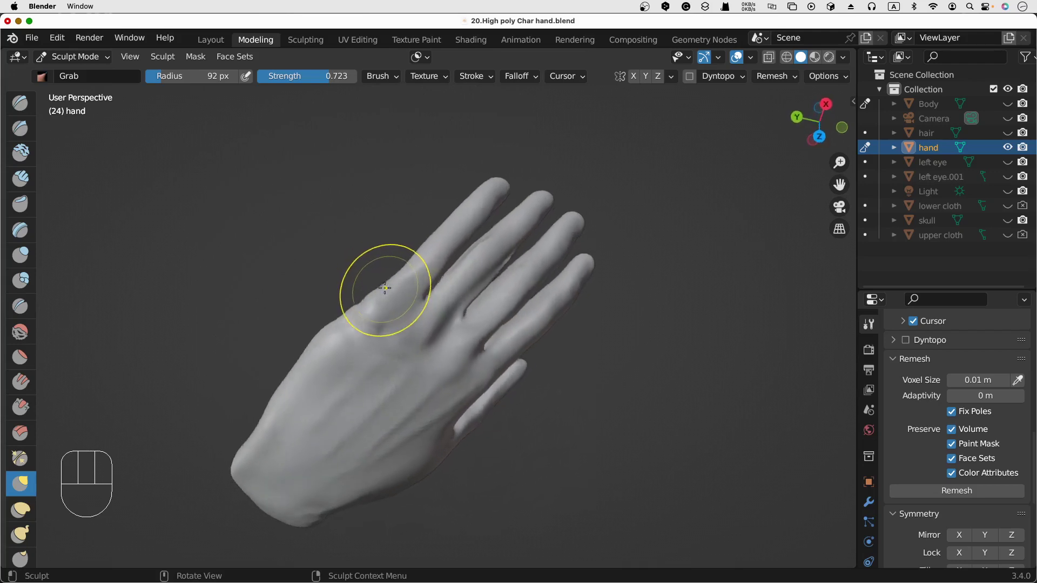
scroll(385, 288, left, 6)
scroll(385, 288, right, 5)
scroll(385, 288, right, 6)
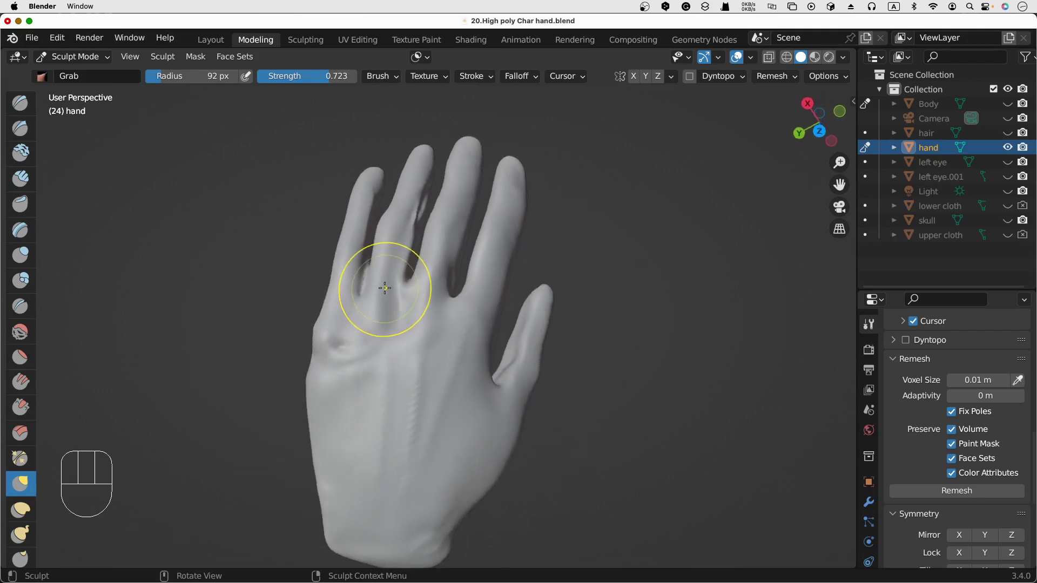
scroll(385, 288, down, 3)
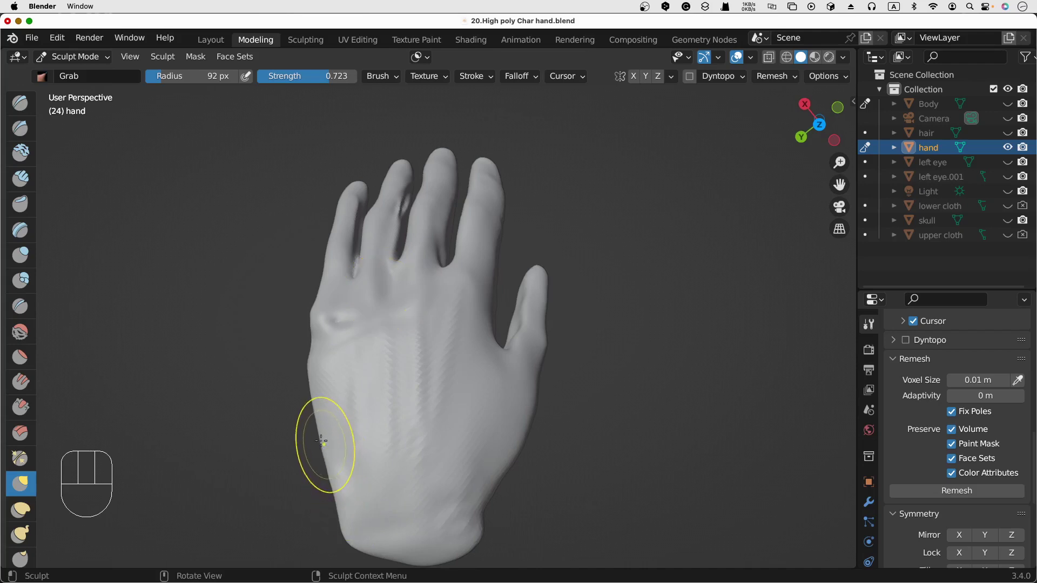
Set the Grab radius to 228 px and round out the little-finger edge of the hand between knuckle and wrist
key(f)
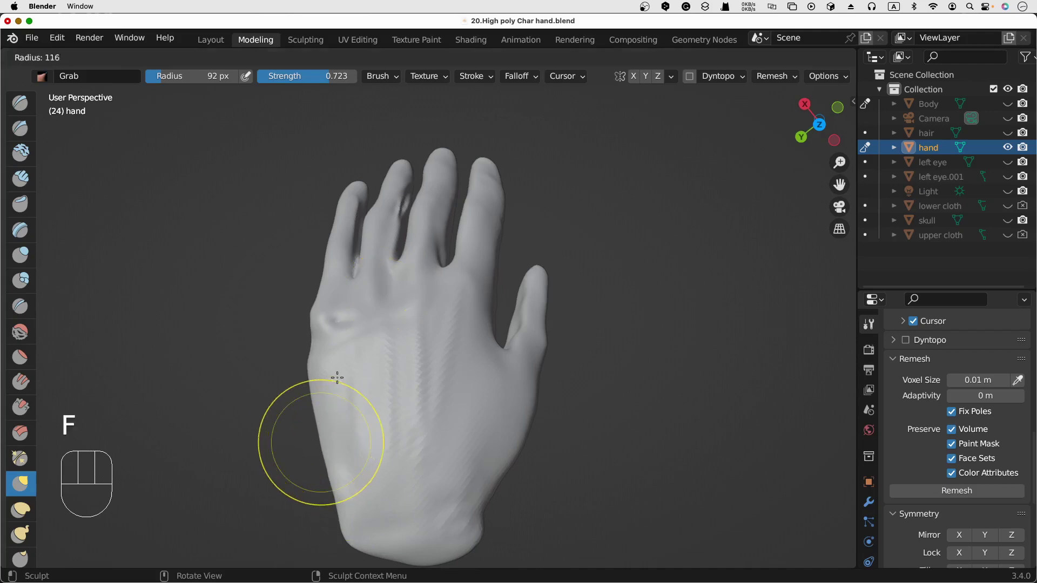
click(392, 346)
drag(327, 468, 333, 469)
drag(330, 469, 311, 465)
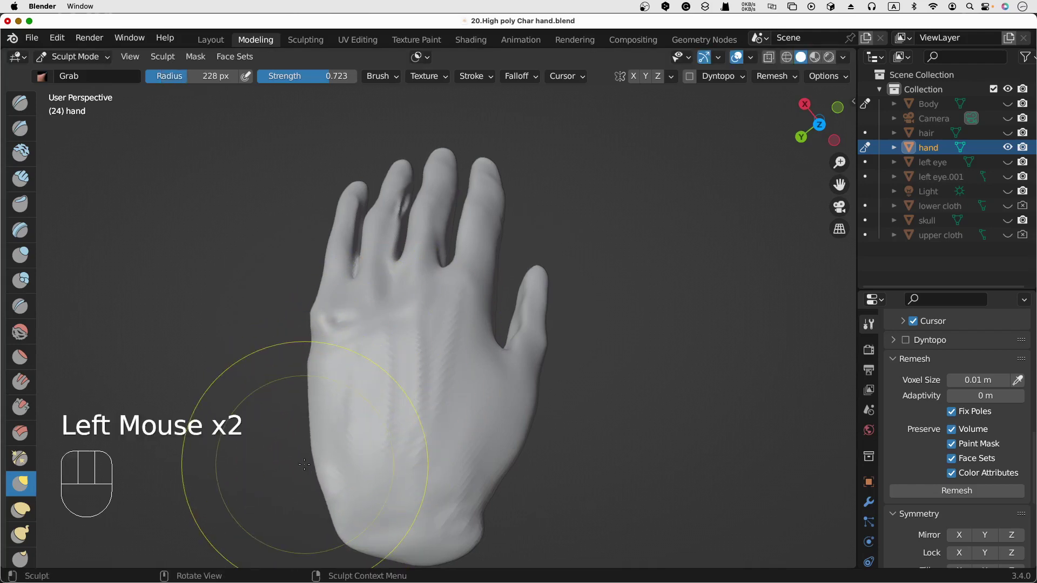
scroll(304, 464, left, 5)
scroll(304, 465, right, 3)
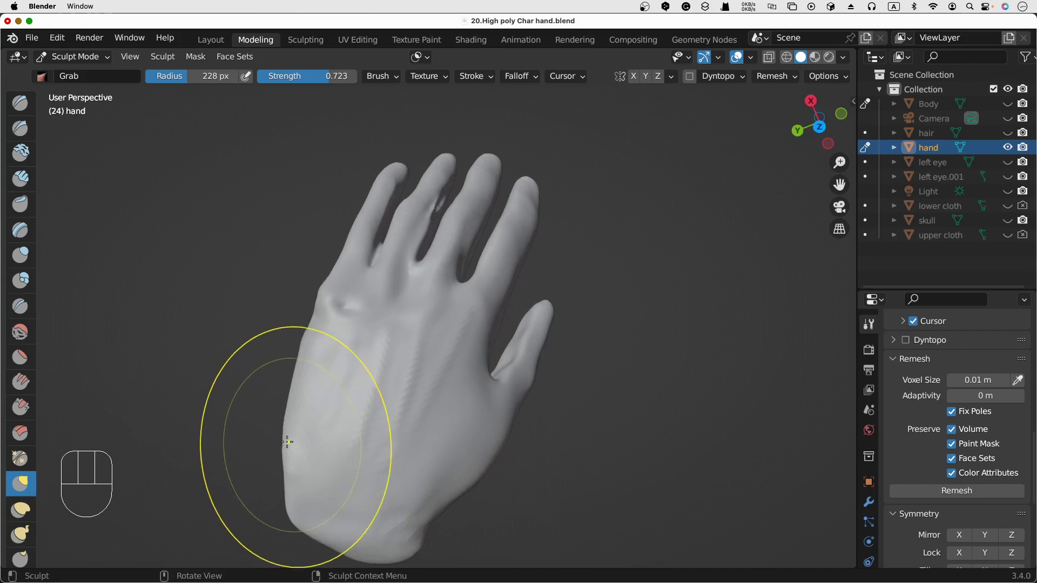
drag(285, 442, 292, 437)
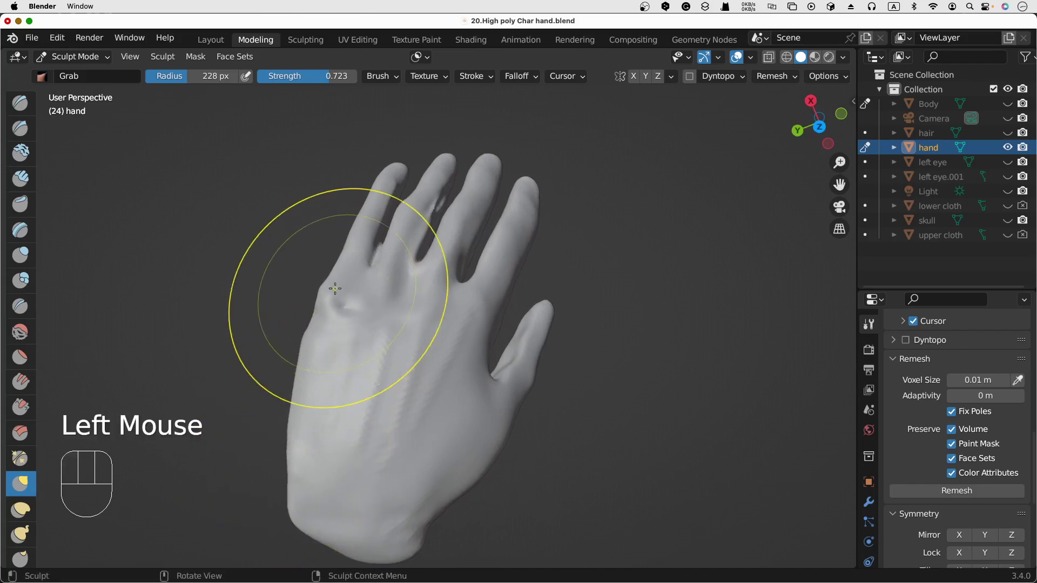
Set the Grab radius to 112 px, pull the little finger's outer edge outward and shorten its tip slightly
scroll(347, 275, up, 4)
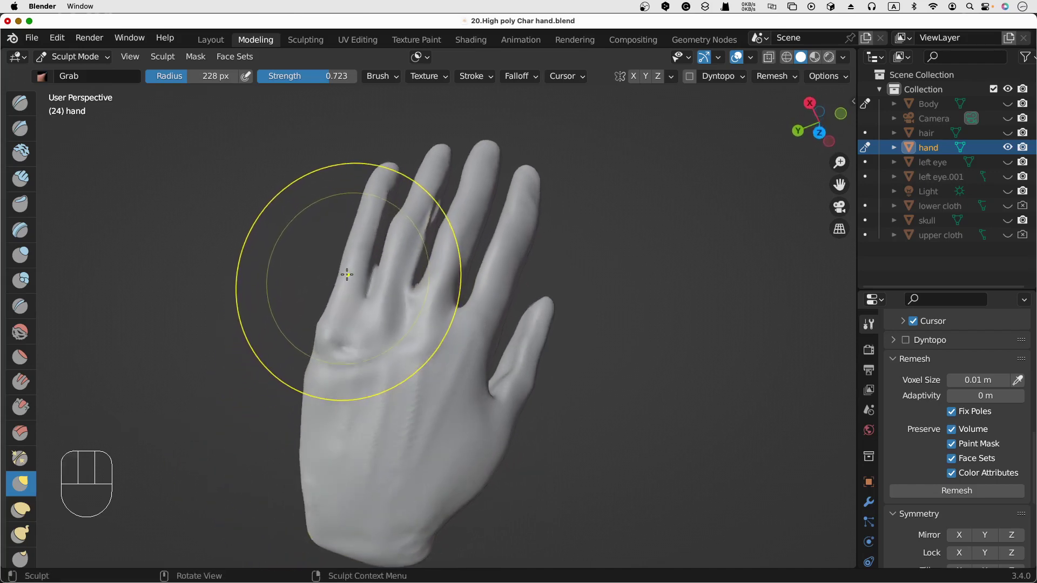
mouse_move(348, 274)
shift+middle_down()
mouse_move(666, 304)
mouse_move(651, 359)
shift+middle_up()
middle_drag(635, 301, 631, 299)
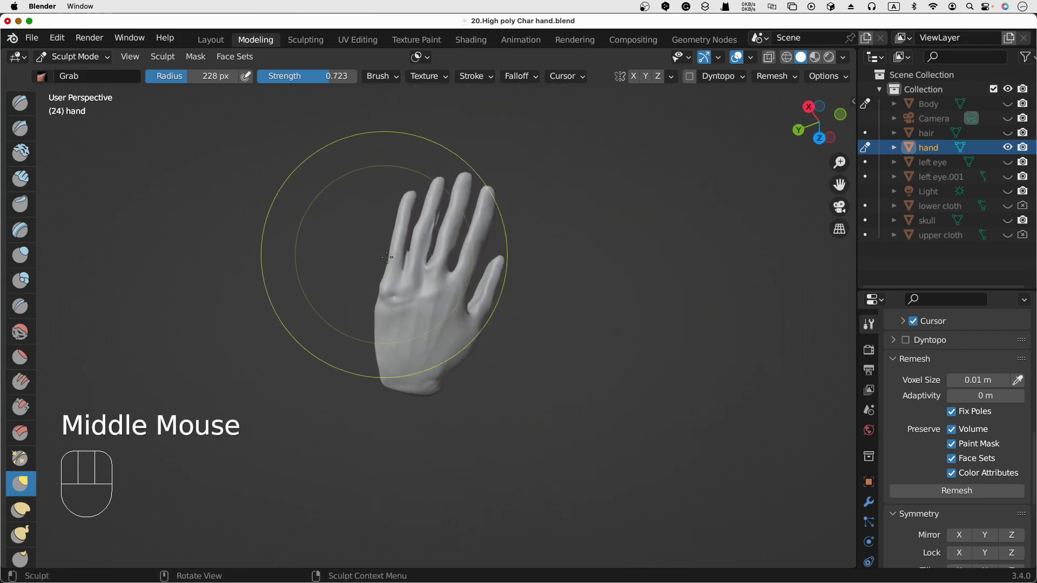
key(f)
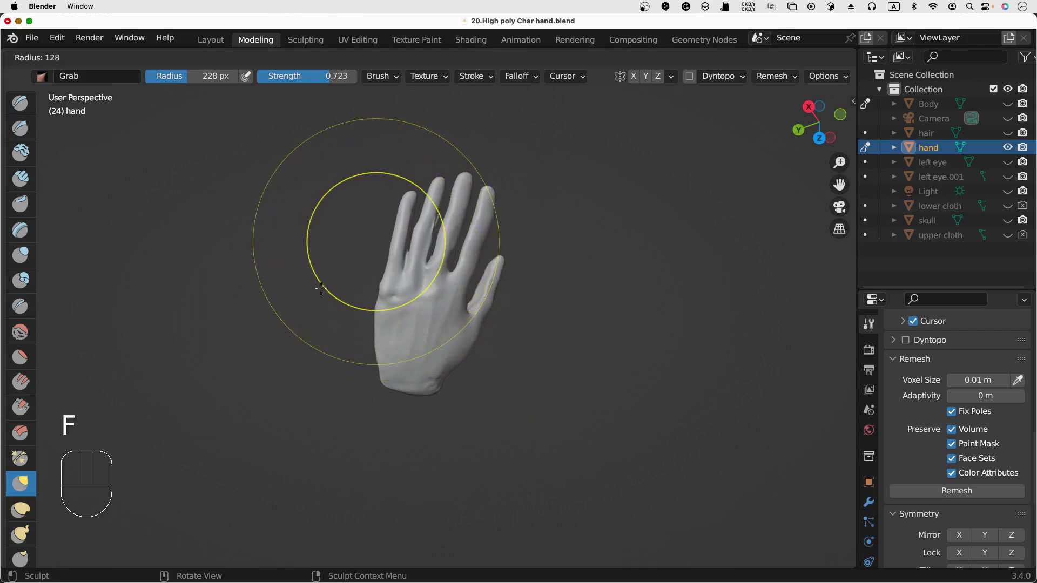
click(328, 282)
shift+middle_drag(539, 227, 530, 304)
mouse_move(352, 288)
middle_down()
mouse_move(365, 290)
mouse_move(351, 297)
middle_up()
drag(378, 339, 373, 338)
drag(384, 339, 373, 326)
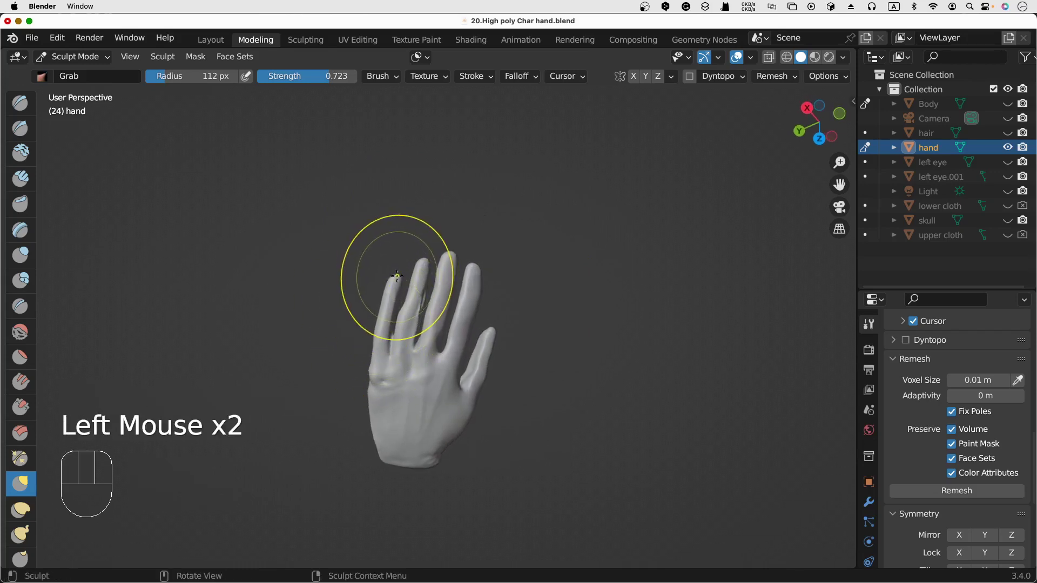
drag(397, 277, 394, 282)
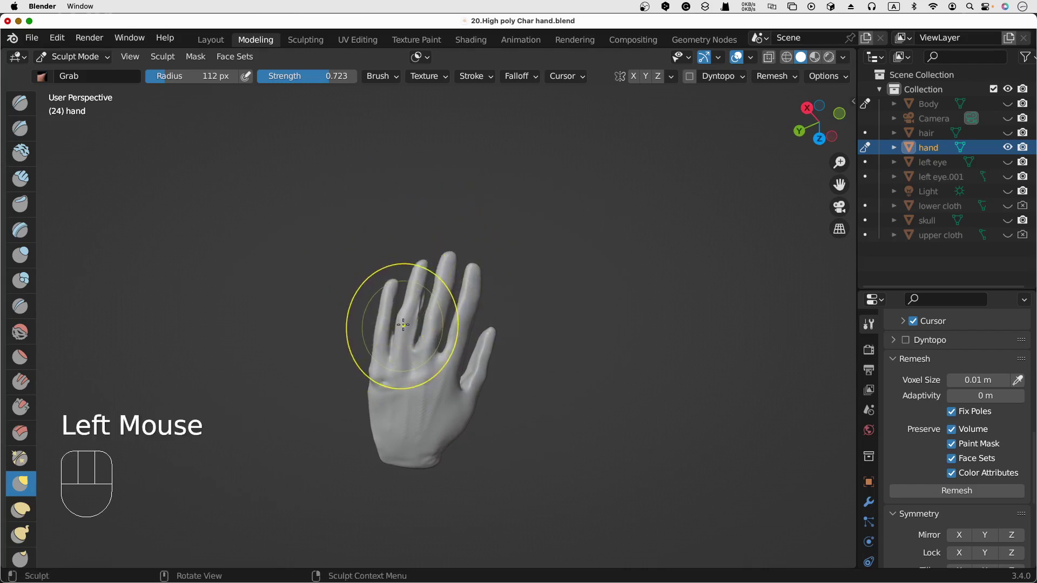
Set Grab to radius 43 px and strength 0.407, then reshape the ring finger's edge where it faces the little finger
key(f)
click(424, 326)
drag(399, 321, 400, 321)
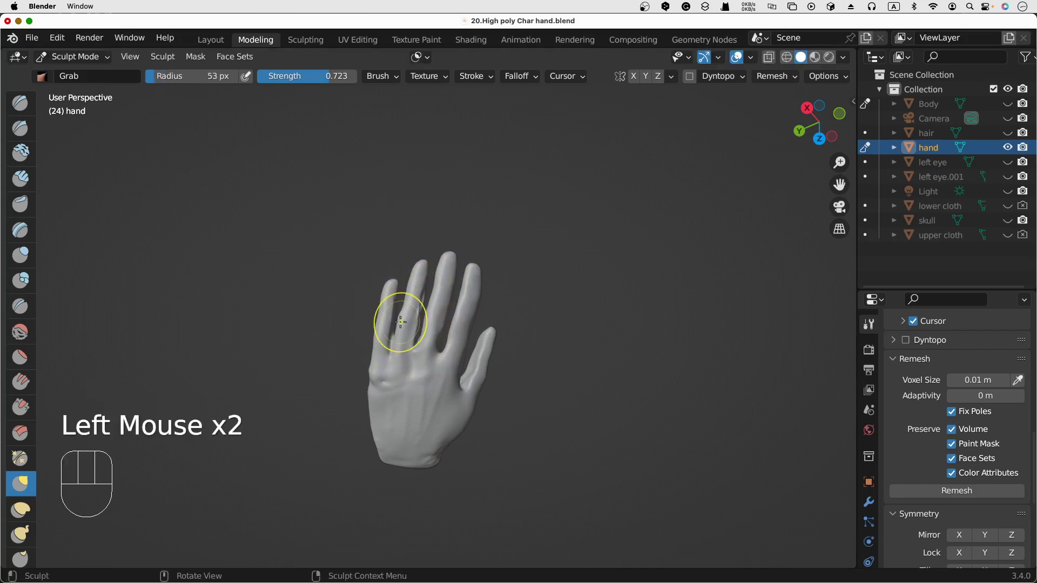
key(f)
click(395, 331)
key(shift+f)
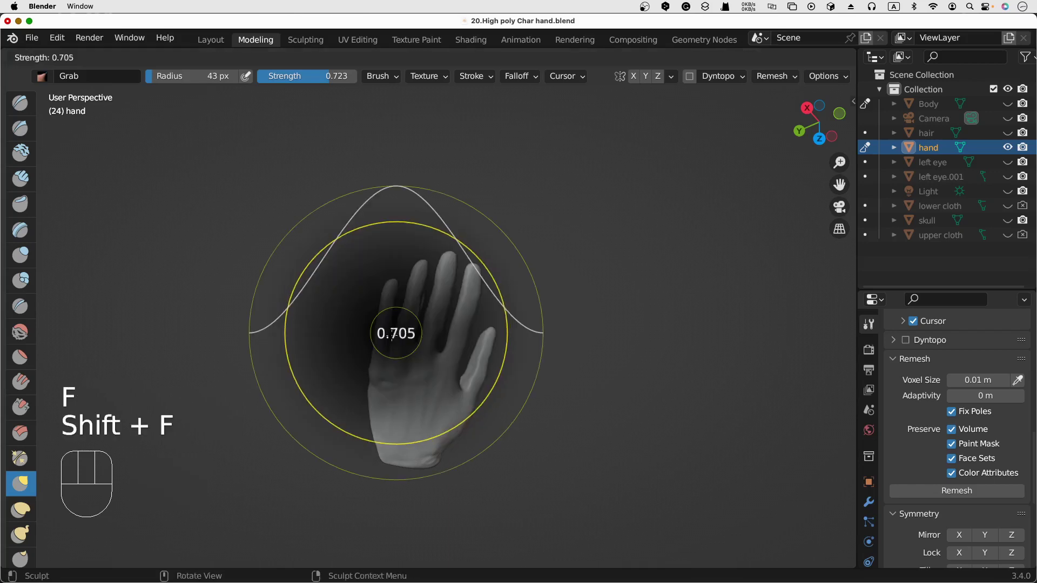
click(404, 327)
drag(399, 322, 402, 323)
drag(401, 325, 398, 338)
drag(400, 330, 402, 328)
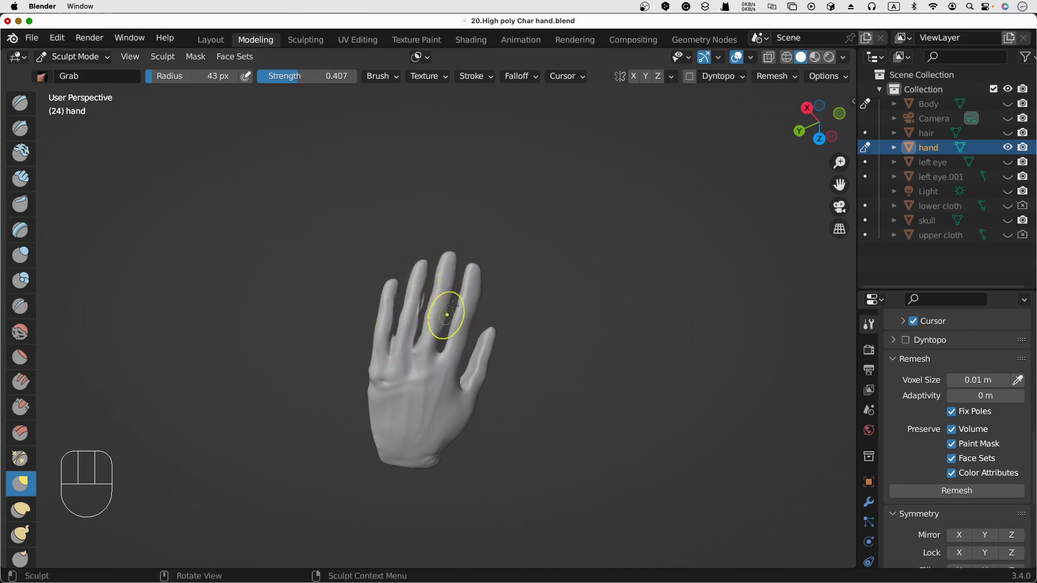
Slim the index finger along its thumb-side edge from tip to base with short Grab strokes
scroll(509, 274, left, 5)
scroll(457, 308, right, 5)
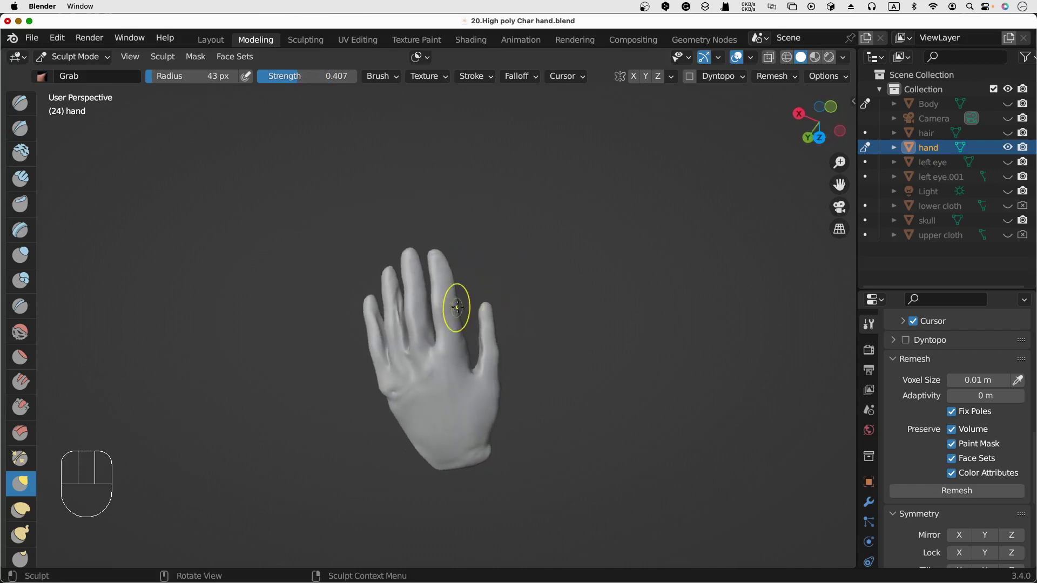
drag(456, 331, 451, 335)
drag(455, 325, 452, 327)
drag(456, 317, 453, 318)
drag(458, 309, 457, 302)
drag(464, 289, 465, 275)
drag(473, 261, 480, 295)
drag(481, 296, 477, 303)
drag(477, 310, 475, 311)
drag(473, 322, 467, 339)
drag(468, 342, 465, 343)
drag(466, 347, 464, 348)
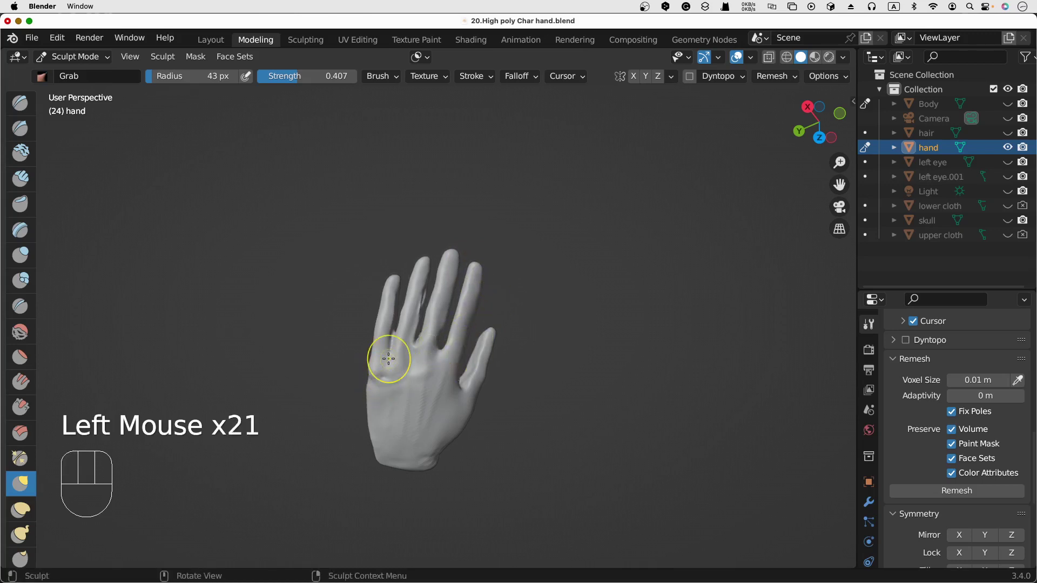
Refine the bases of the ring and middle fingers on the palm side with short Grab strokes
scroll(388, 359, up, 10)
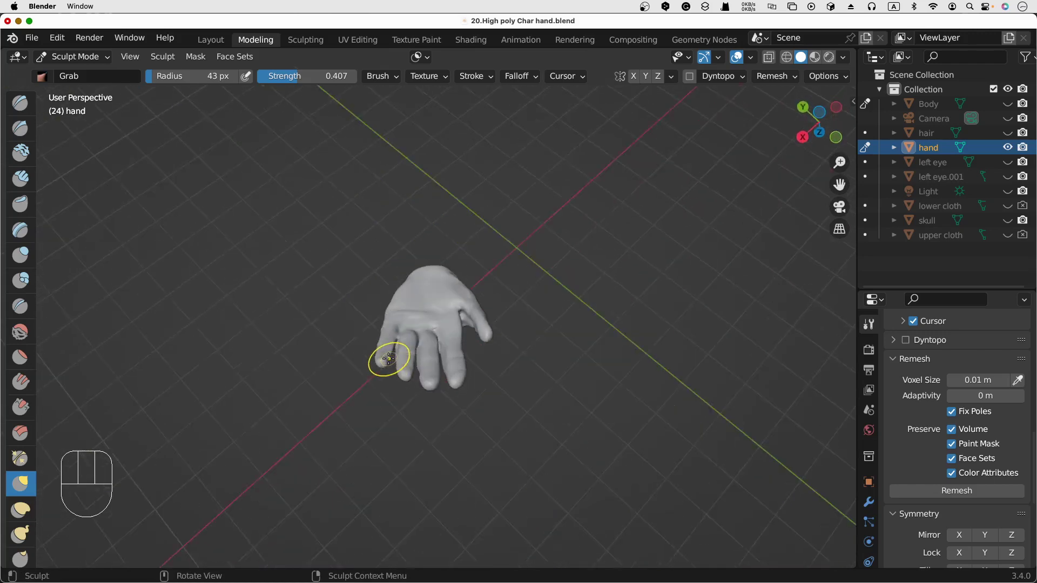
scroll(389, 359, up, 6)
scroll(388, 358, down, 3)
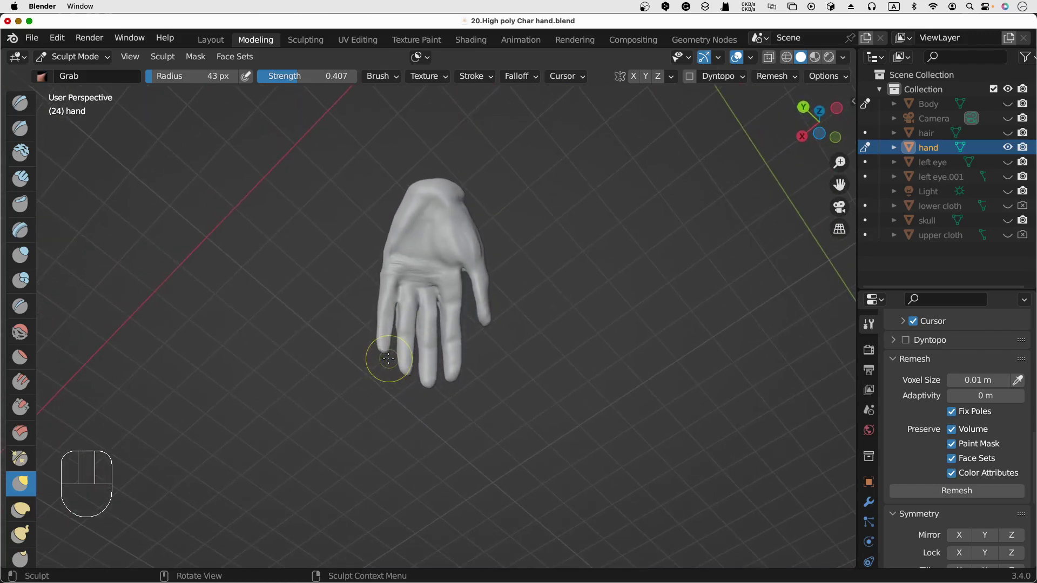
scroll(413, 288, right, 5)
drag(407, 296, 408, 295)
drag(408, 300, 438, 283)
click(412, 295)
click(422, 292)
click(427, 290)
click(435, 289)
Examine the whole hand's proportions and silhouette from the back and in side profile
scroll(438, 282, up, 10)
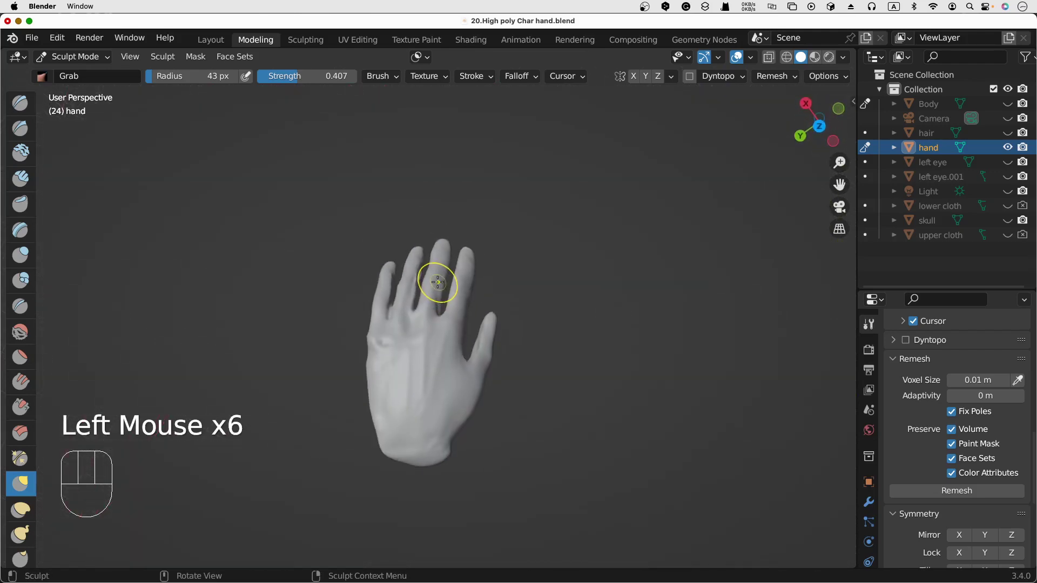
scroll(437, 282, left, 10)
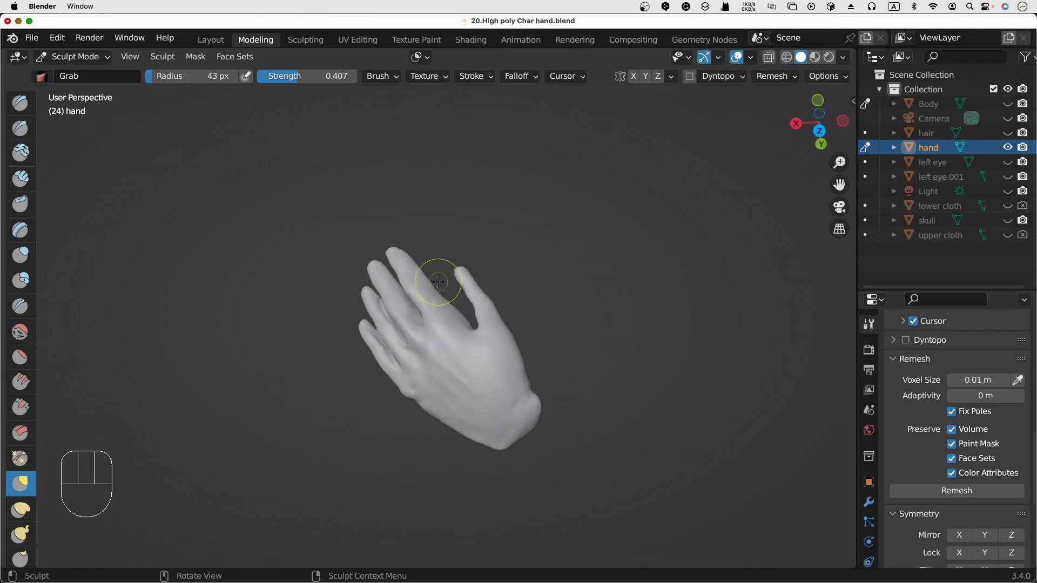
scroll(438, 282, down, 10)
scroll(437, 282, up, 10)
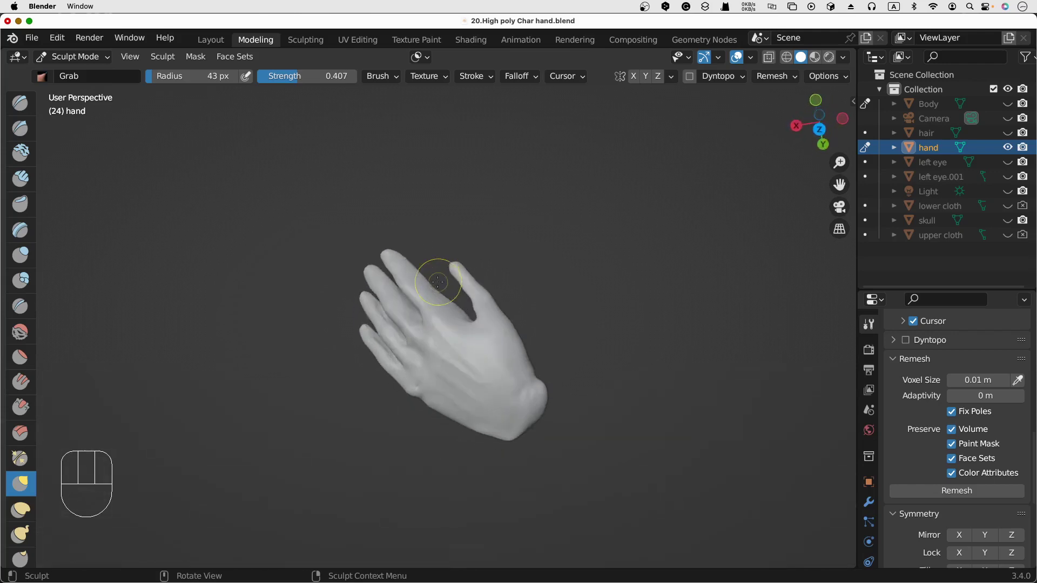
scroll(438, 282, left, 8)
scroll(437, 282, down, 8)
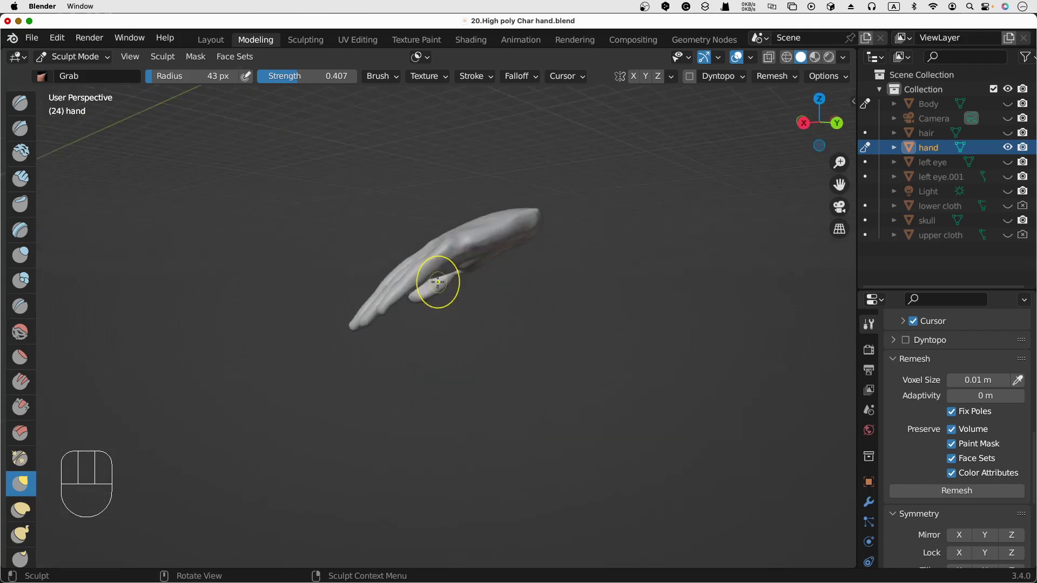
scroll(438, 282, up, 8)
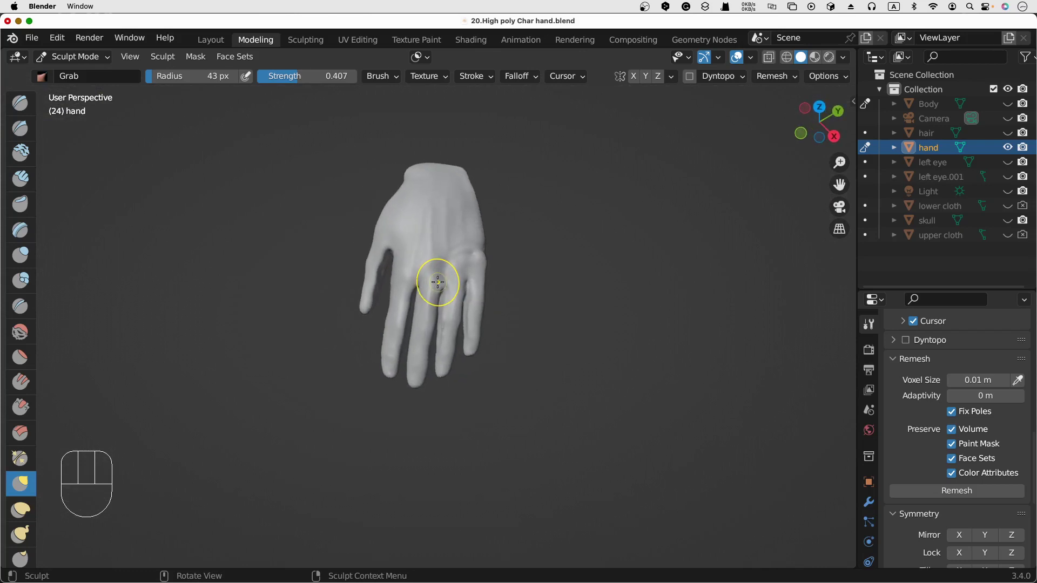
scroll(438, 282, right, 5)
scroll(437, 282, left, 5)
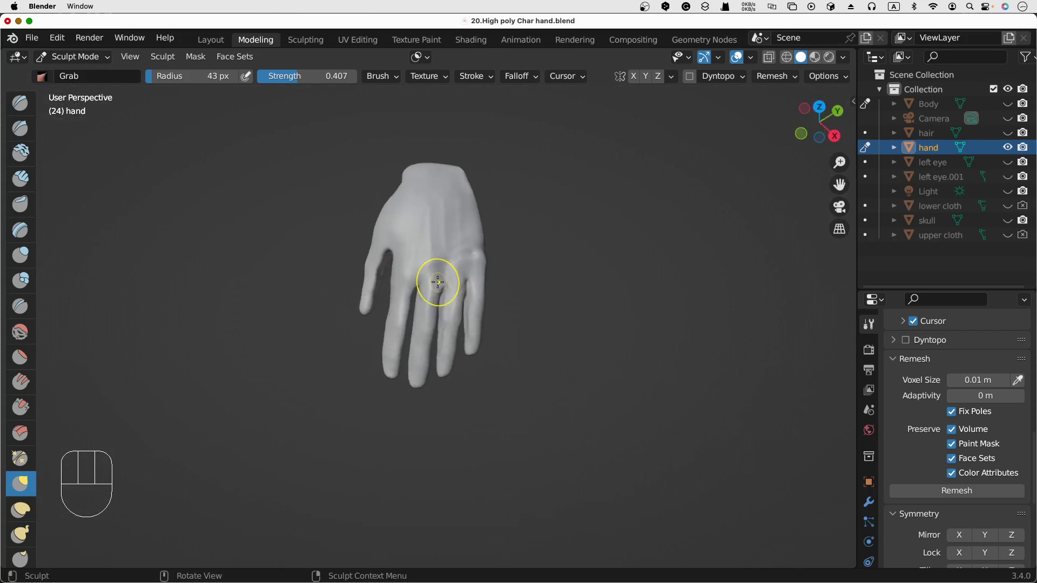
Examine the back of the hand, the knuckles and the finger spacing up close from the thumb side and little-finger side
shift+middle_drag(438, 282, 432, 311)
ctrl+middle_drag(603, 346, 606, 368)
mouse_move(606, 367)
middle_down()
mouse_move(614, 351)
mouse_move(736, 310)
mouse_move(491, 286)
mouse_move(639, 357)
mouse_move(548, 345)
mouse_move(646, 345)
middle_up()
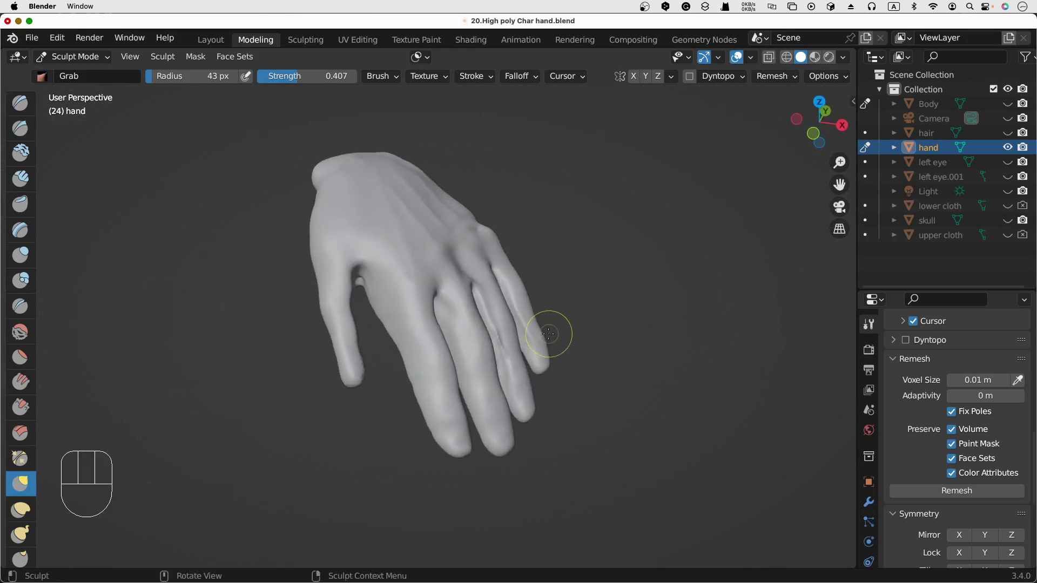
scroll(585, 362, left, 5)
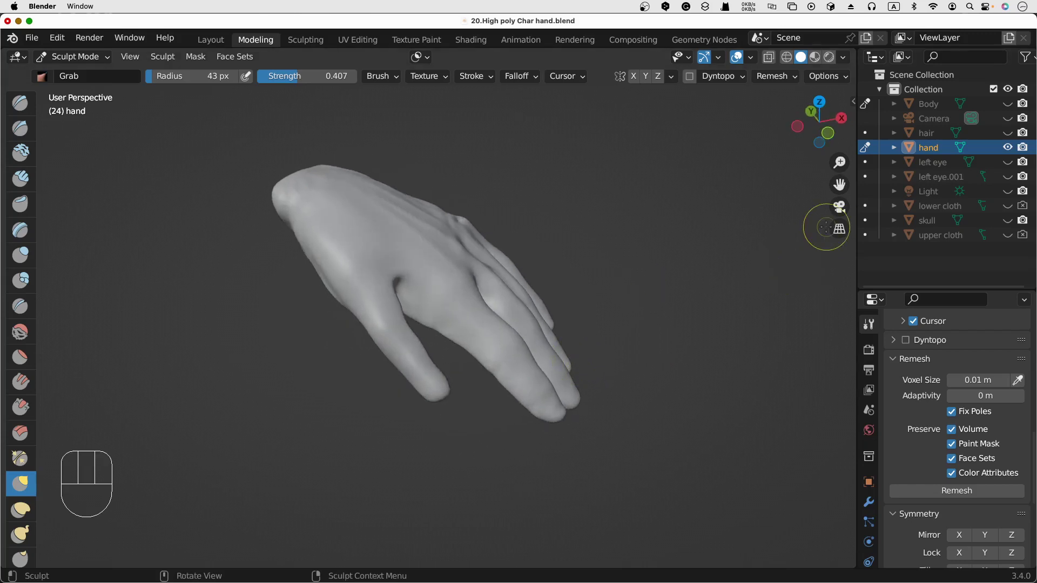
scroll(634, 252, right, 10)
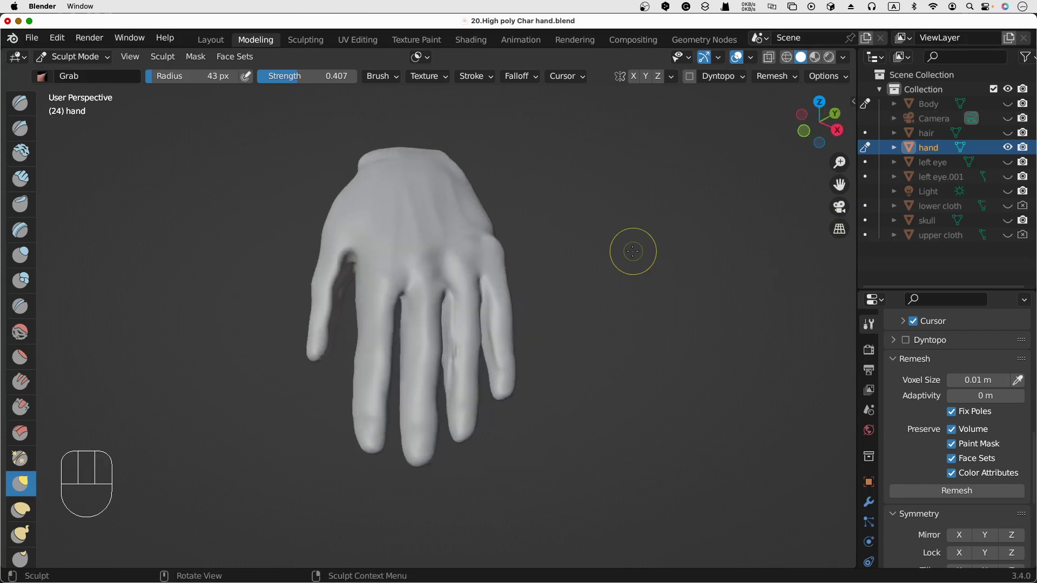
scroll(633, 251, left, 10)
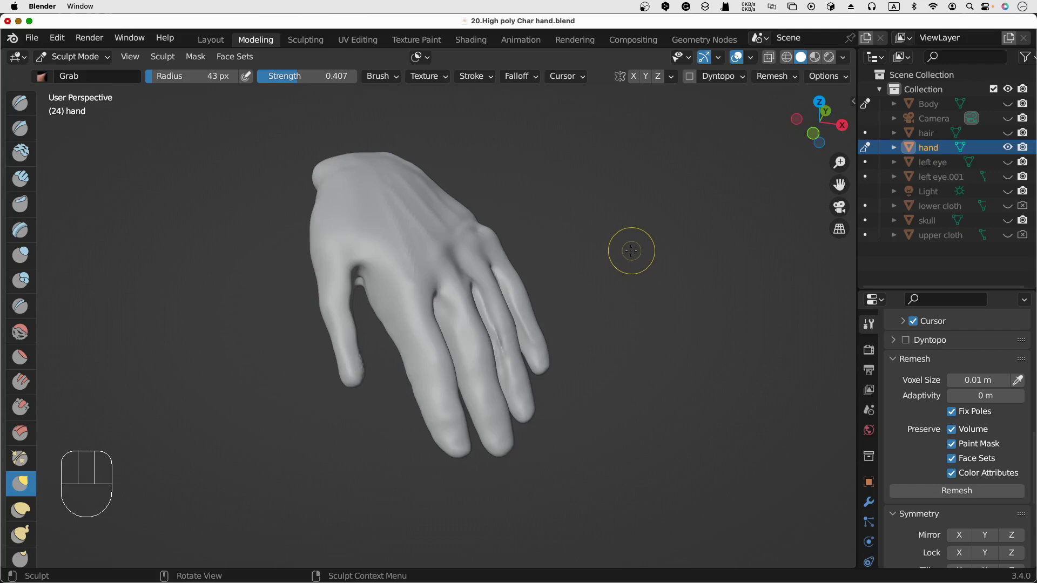
scroll(632, 251, right, 10)
scroll(632, 251, left, 5)
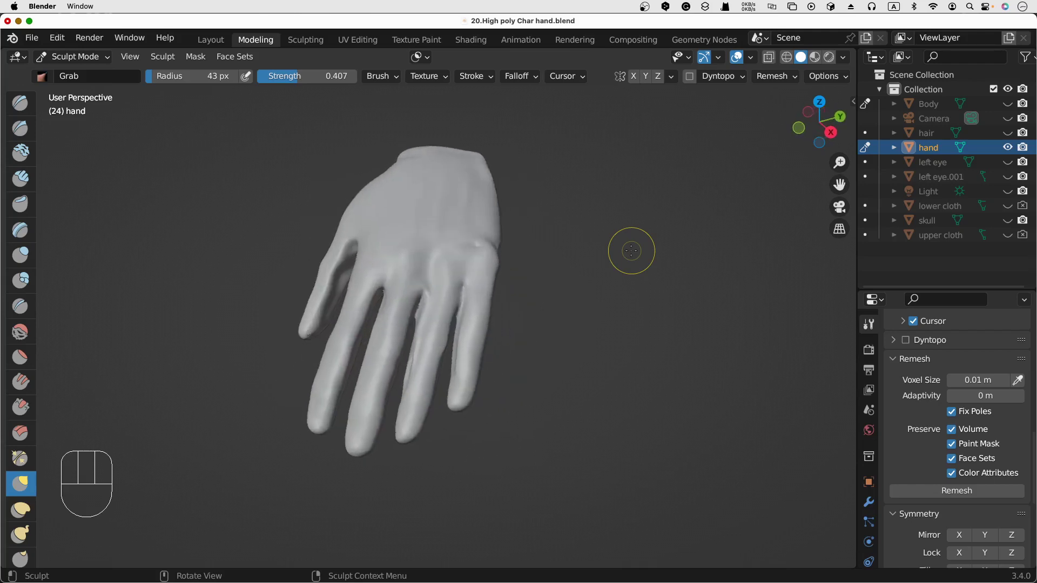
scroll(631, 251, left, 10)
scroll(631, 250, right, 2)
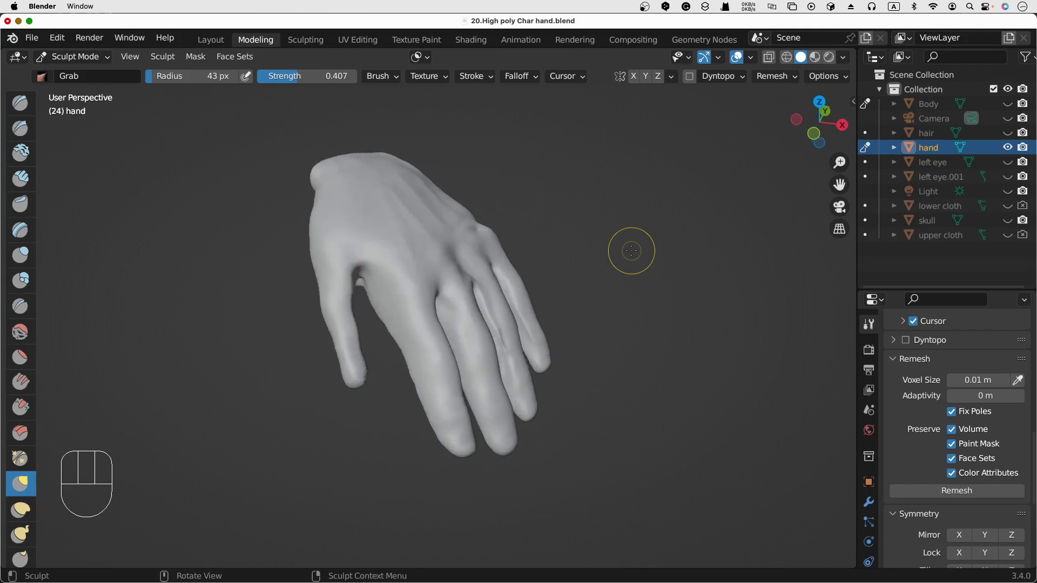
scroll(632, 251, right, 8)
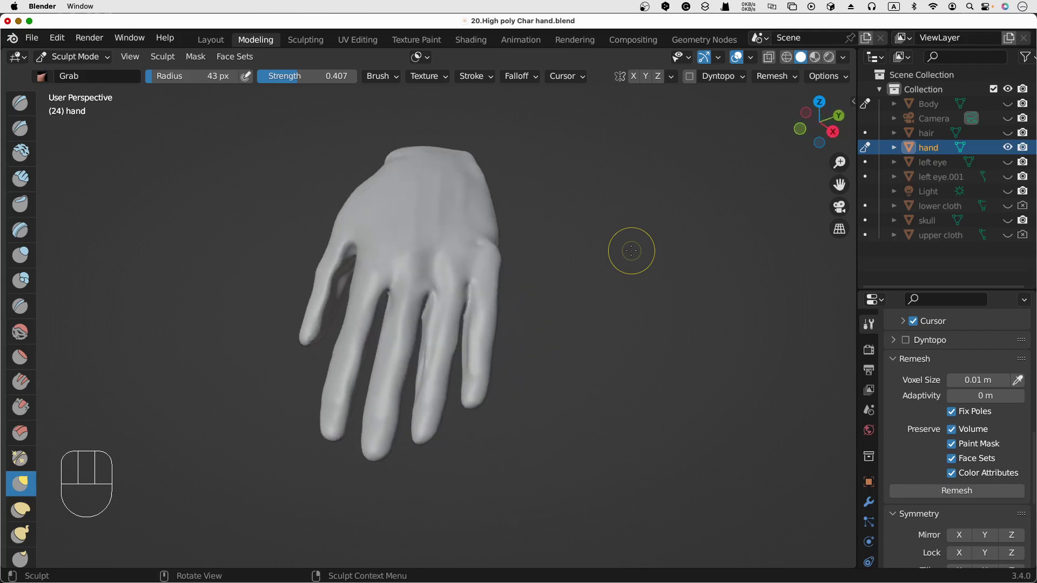
scroll(632, 254, right, 6)
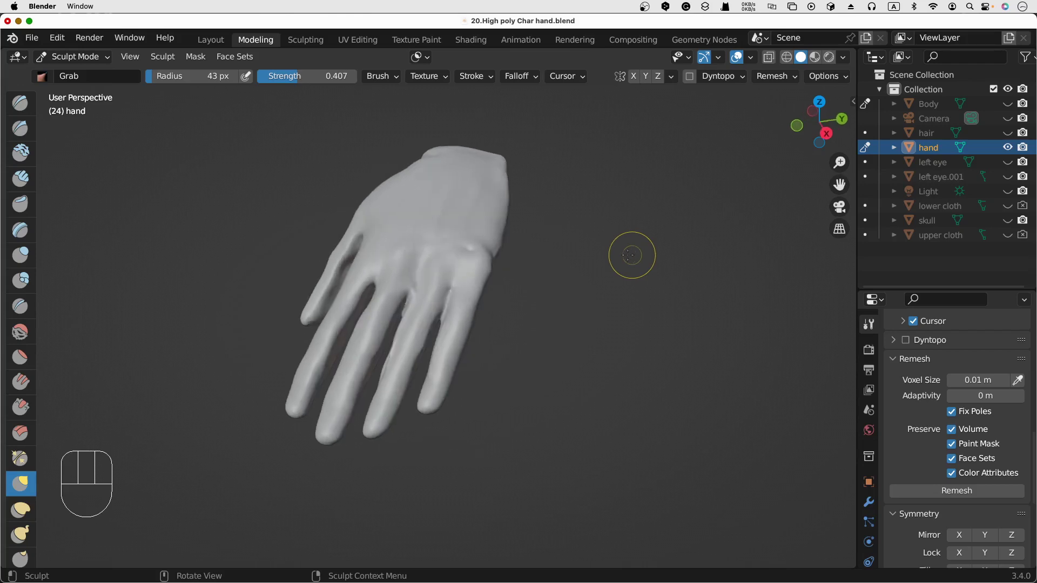
scroll(624, 254, left, 8)
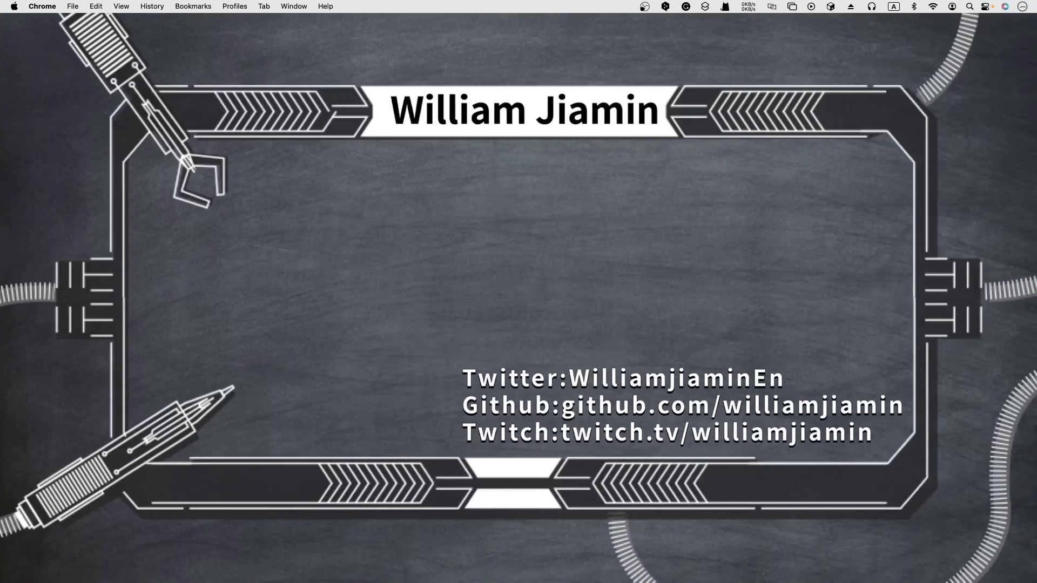